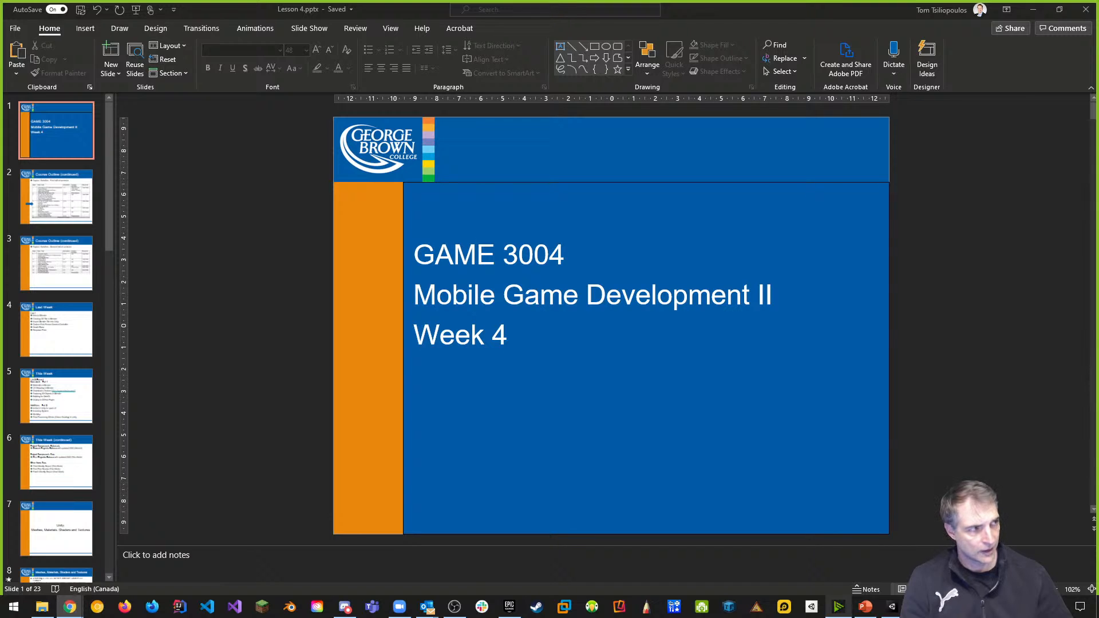
Step: Switch to Chrome, open the Week 4 course page in Blackboard and start adding a YouTube video to it
mouse_move(69, 607)
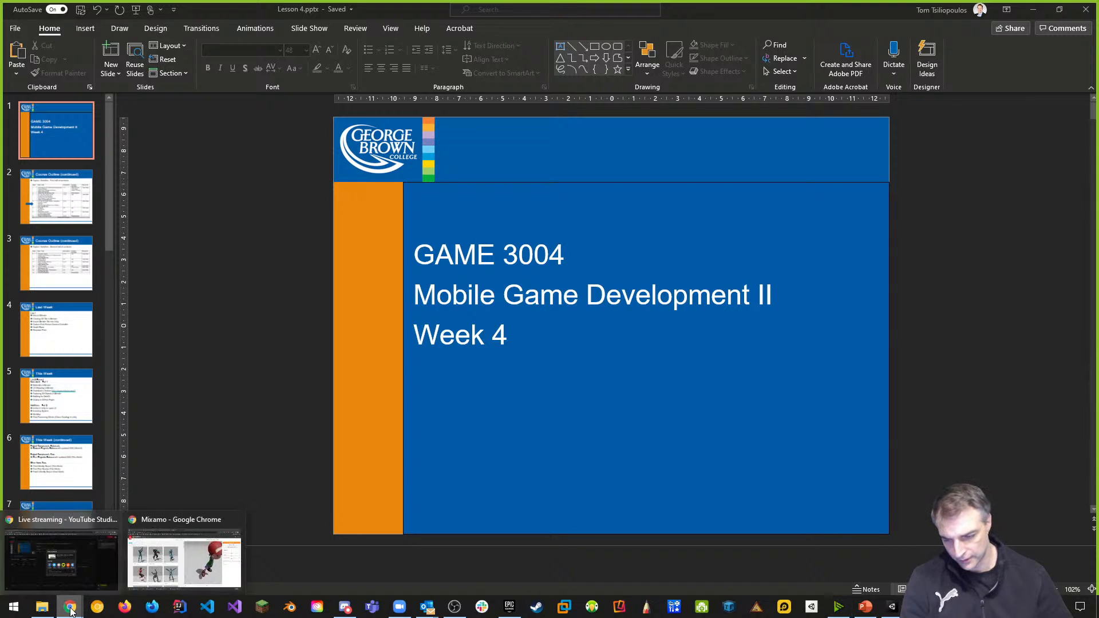
left_click(126, 578)
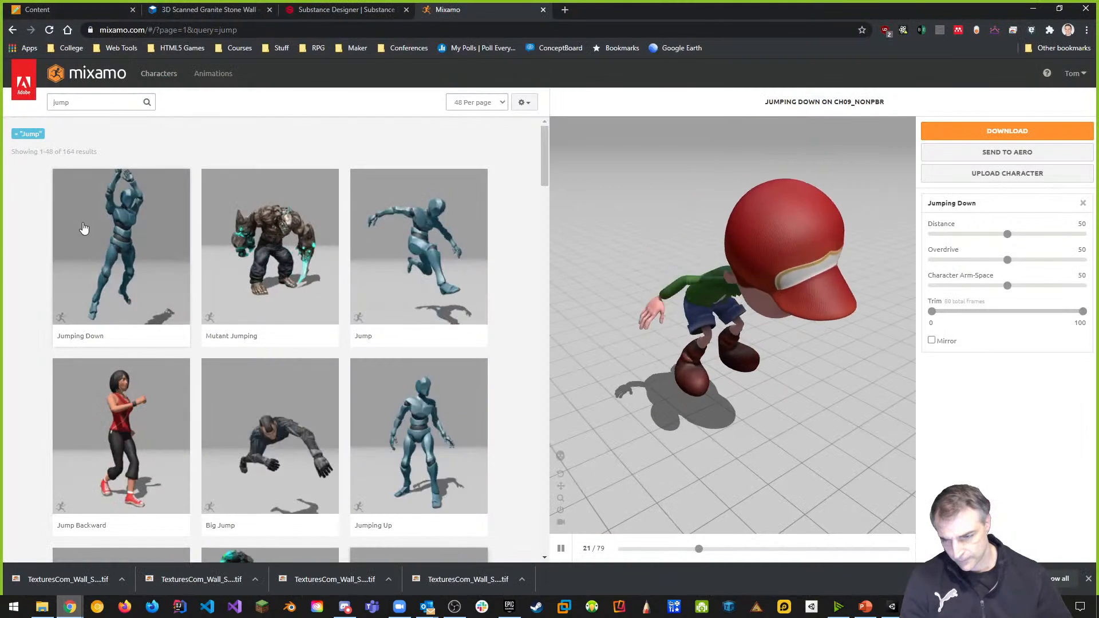
left_click(66, 16)
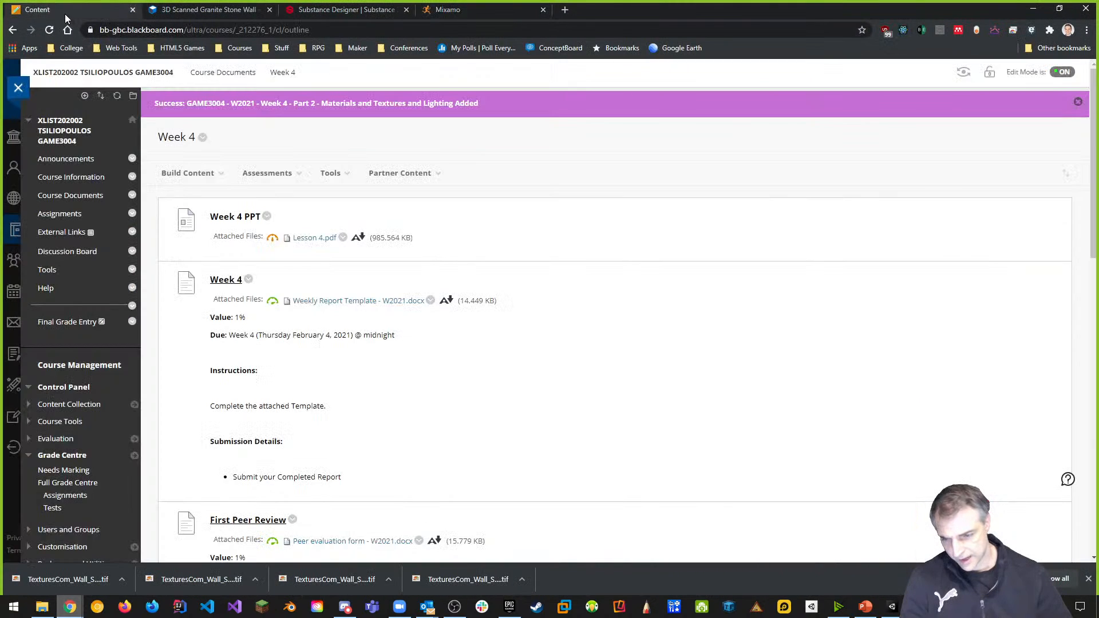
scroll(290, 321, "down", 12)
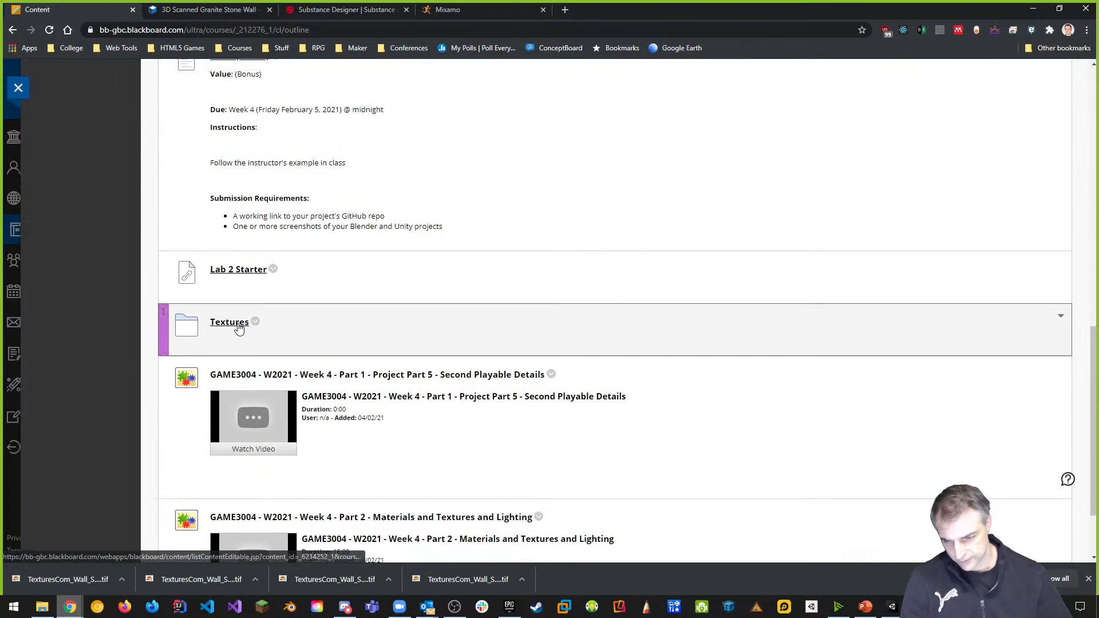
scroll(240, 321, "up", 12)
left_click(210, 177)
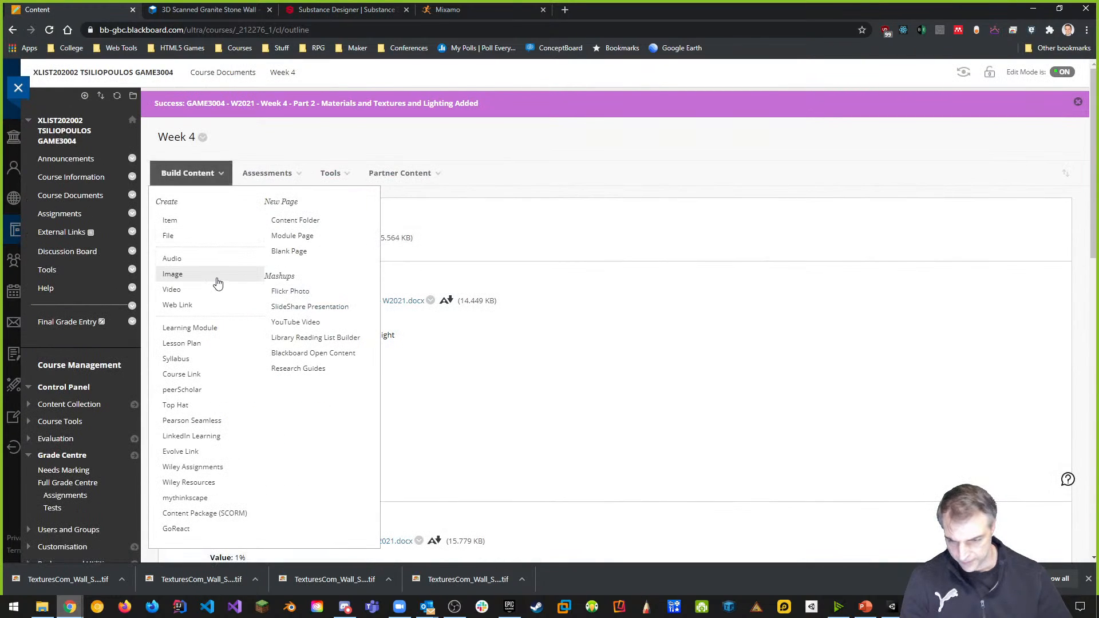
left_click(298, 321)
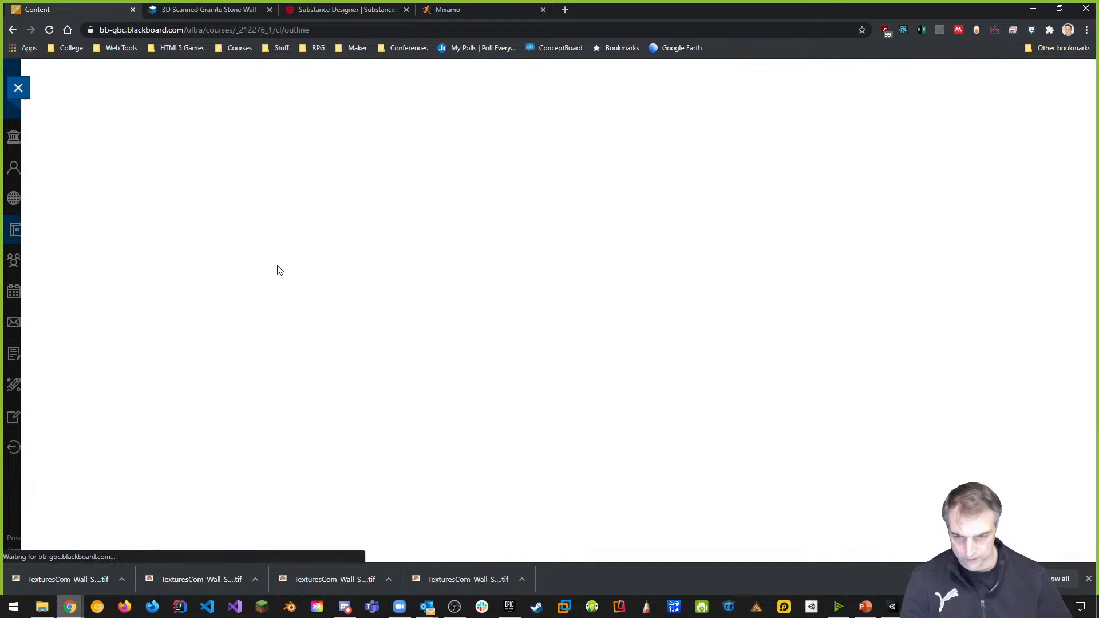
left_click(251, 172)
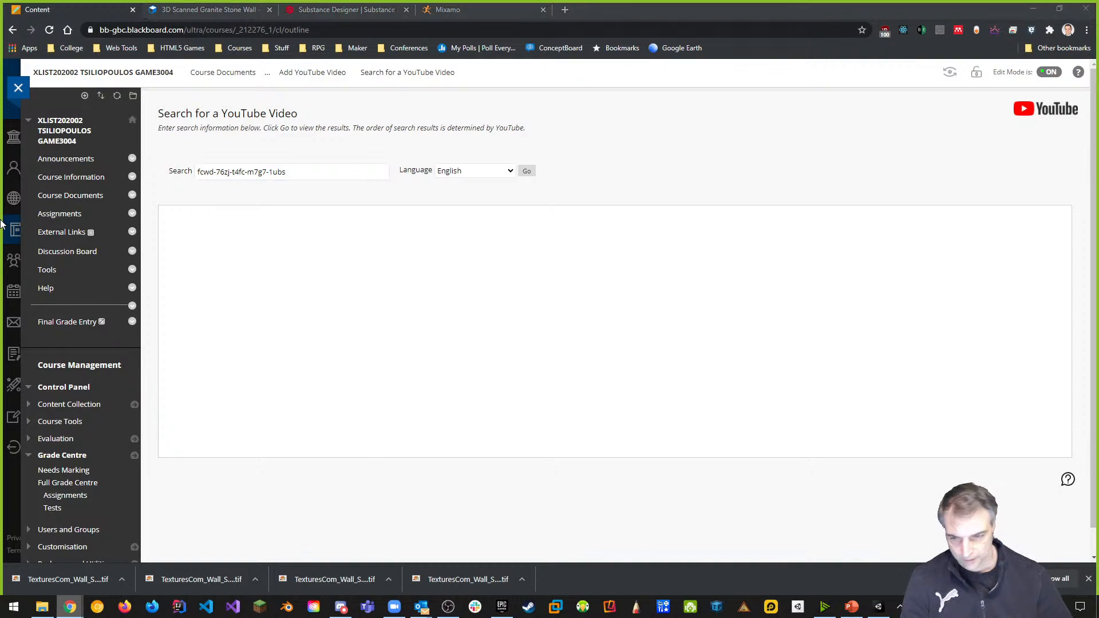
left_click_drag(288, 173, 24, 141)
type("https://youtu.be/MVvCdc9HoDI")
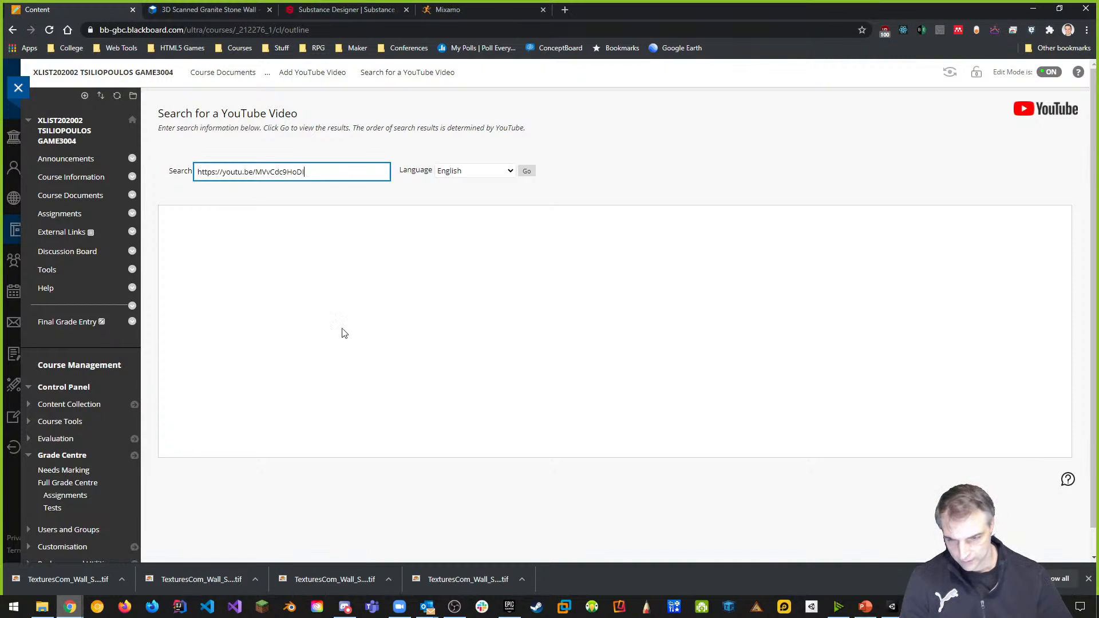
left_click(528, 172)
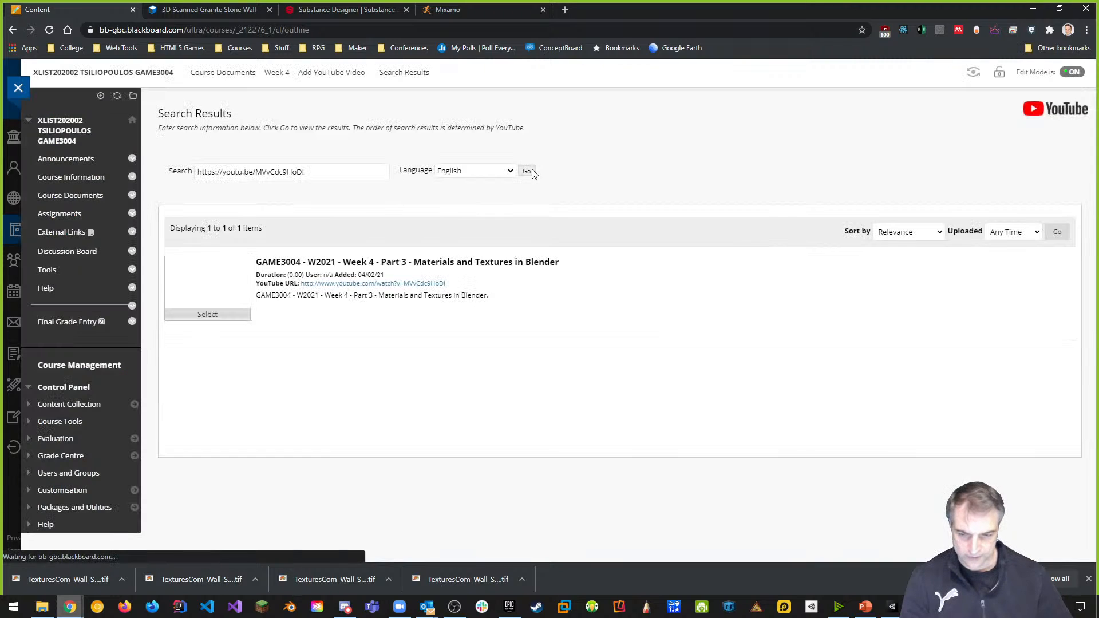
Step: Add the video "GAME3004 - W2021 - Week 4 - Part 3 - Materials and Textures in Blender" to the Week 4 content
left_click(208, 315)
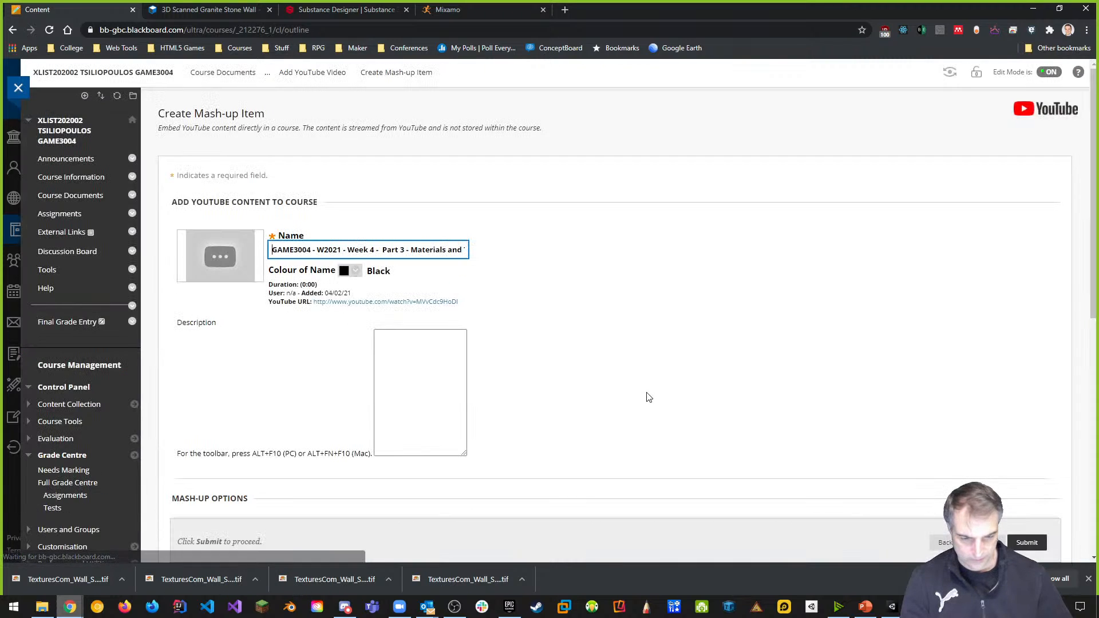
left_click(1027, 544)
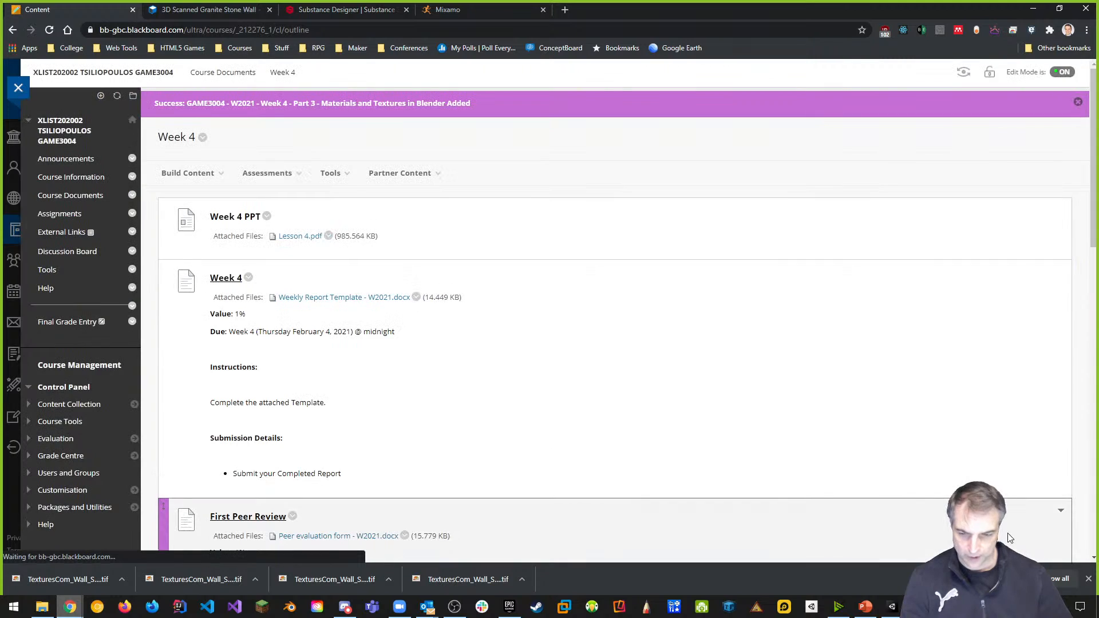
scroll(680, 459, "down", 15)
scroll(750, 478, "down", 3)
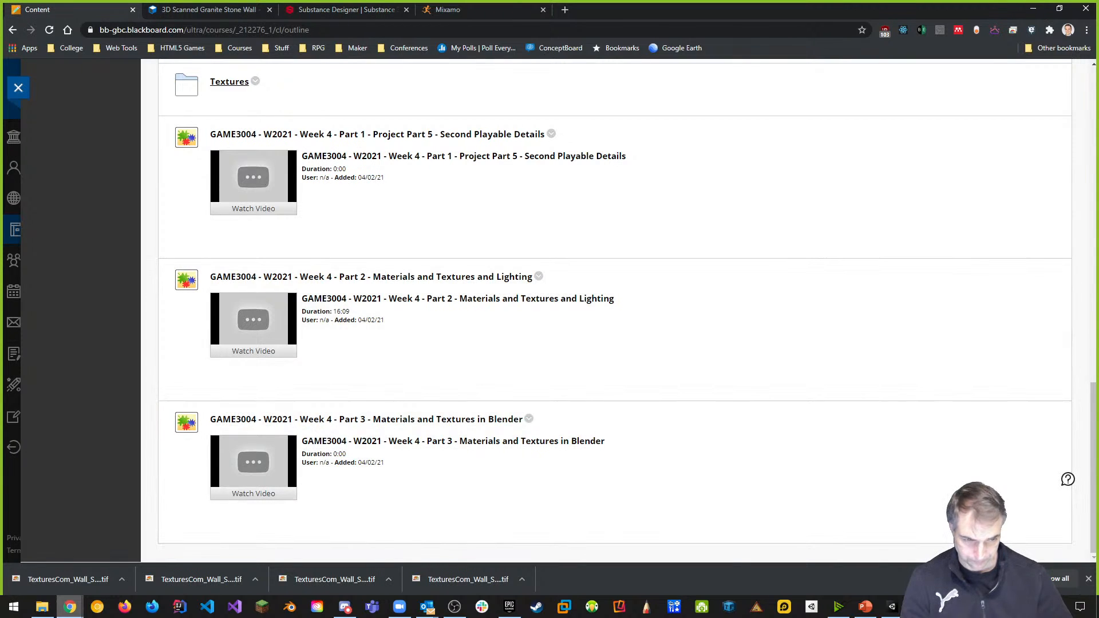
Step: Switch to the NinjaDemo project in Unity, briefly play its scene and close the project
left_click(1033, 11)
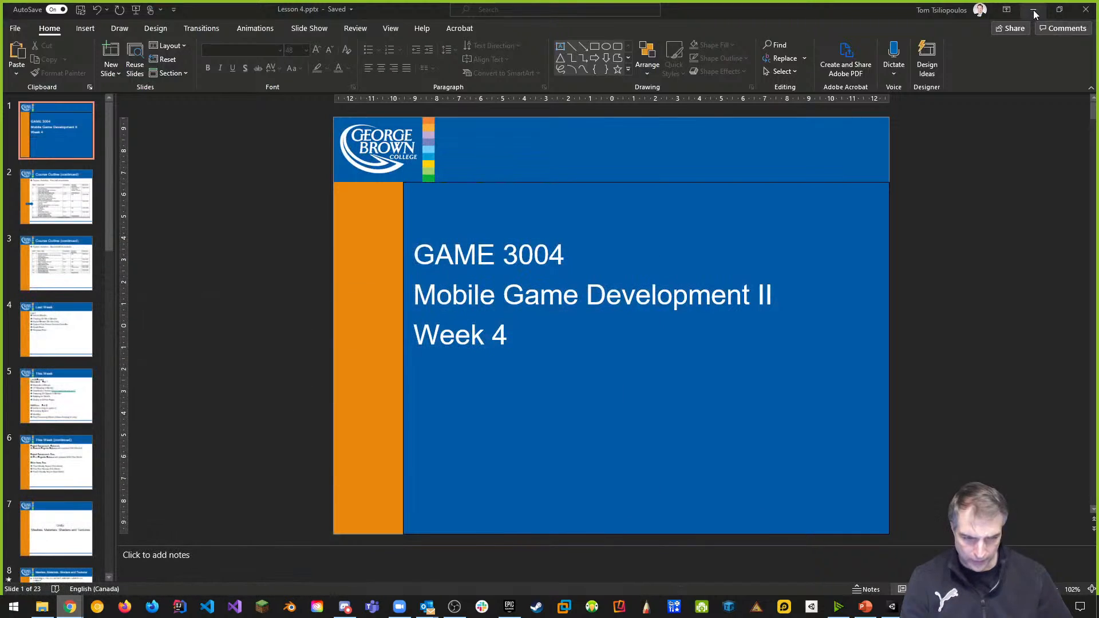
left_click(1033, 10)
left_click(1034, 12)
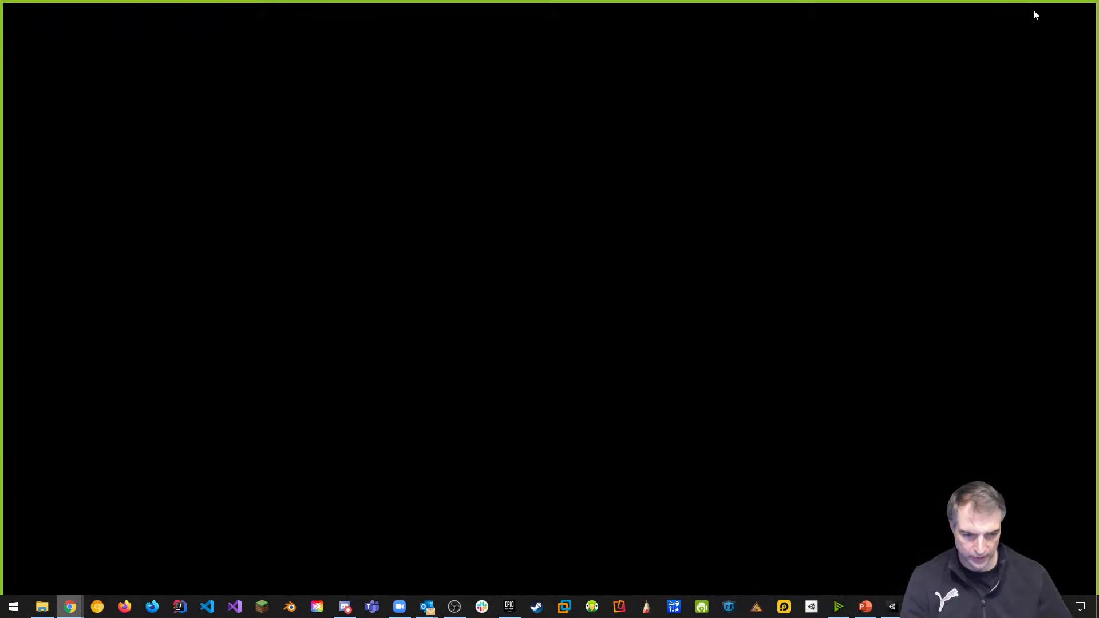
left_click(892, 606)
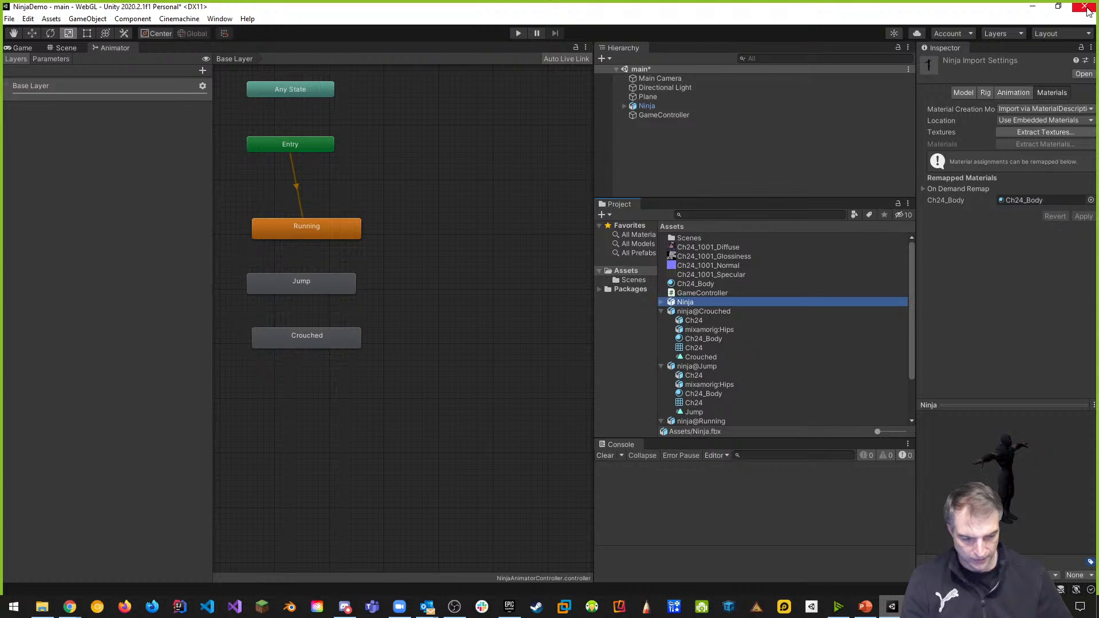
left_click(519, 33)
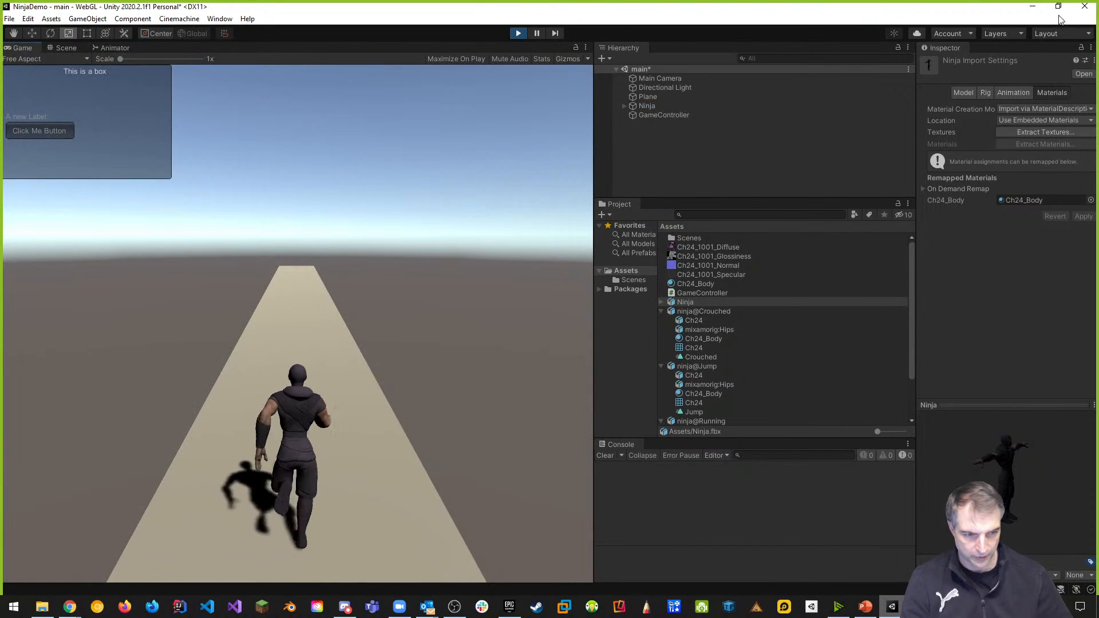
left_click(518, 34)
left_click(1085, 6)
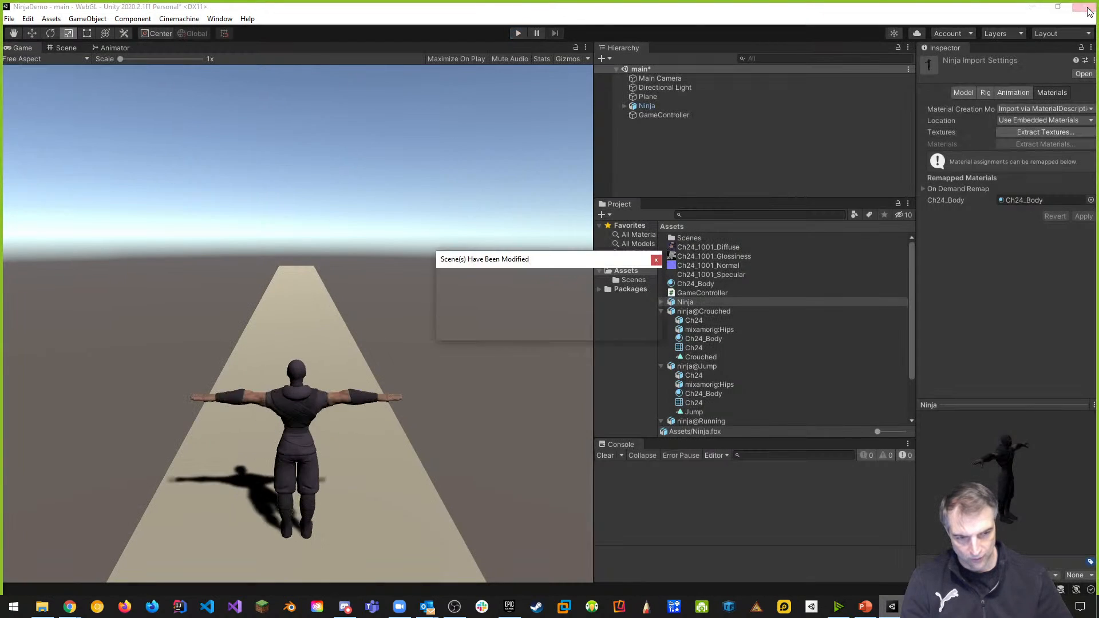
left_click(536, 327)
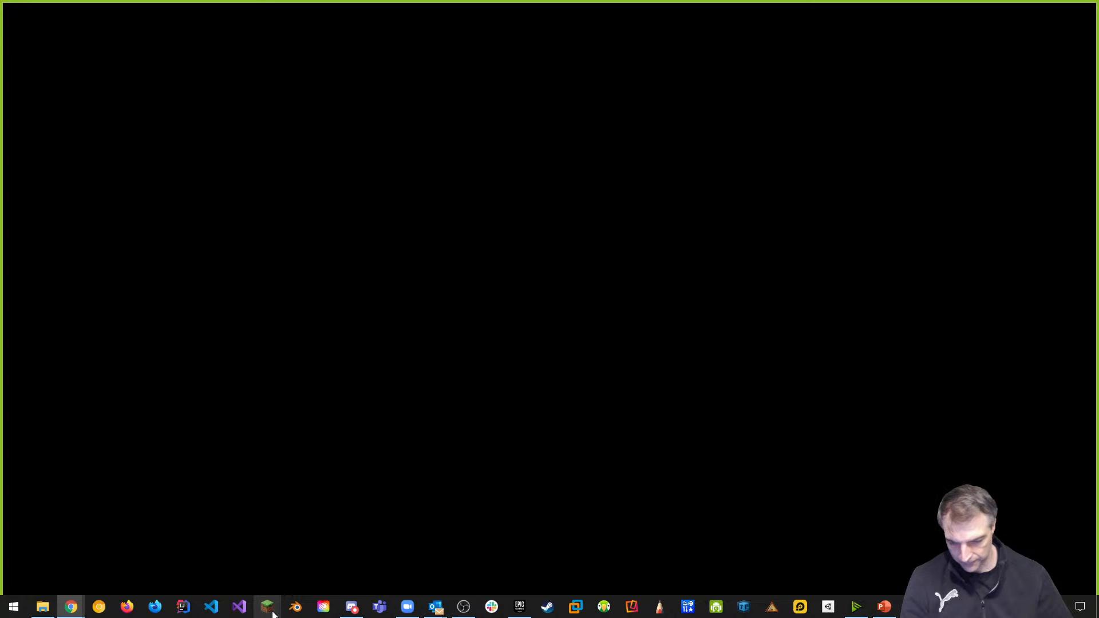
Step: Launch Blender with its default scene and hide the light and the camera
left_click(295, 607)
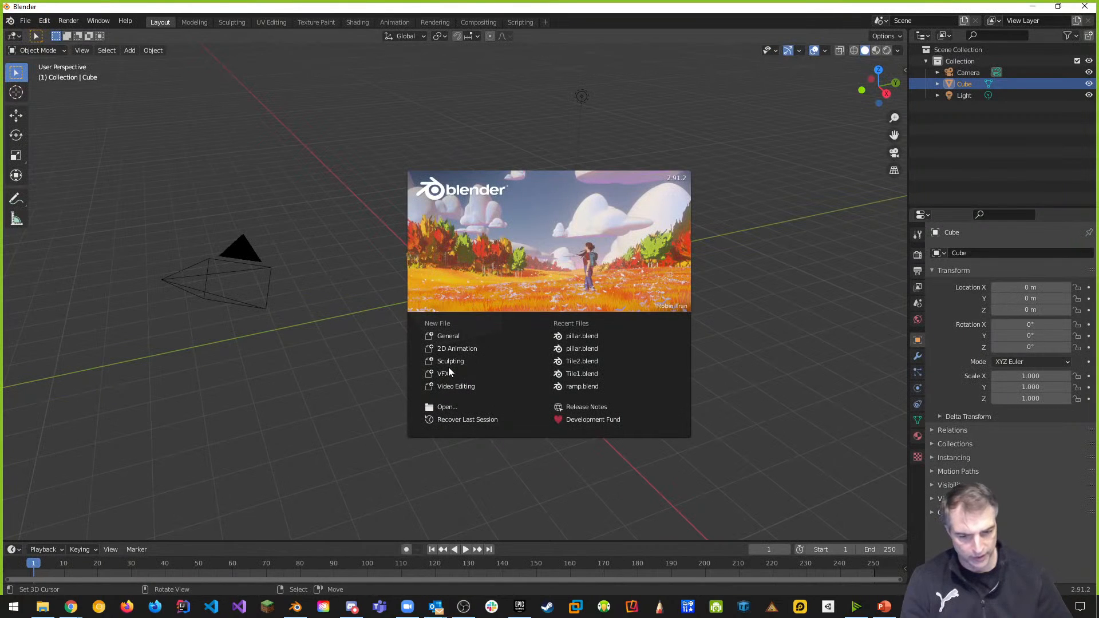
left_click(595, 204)
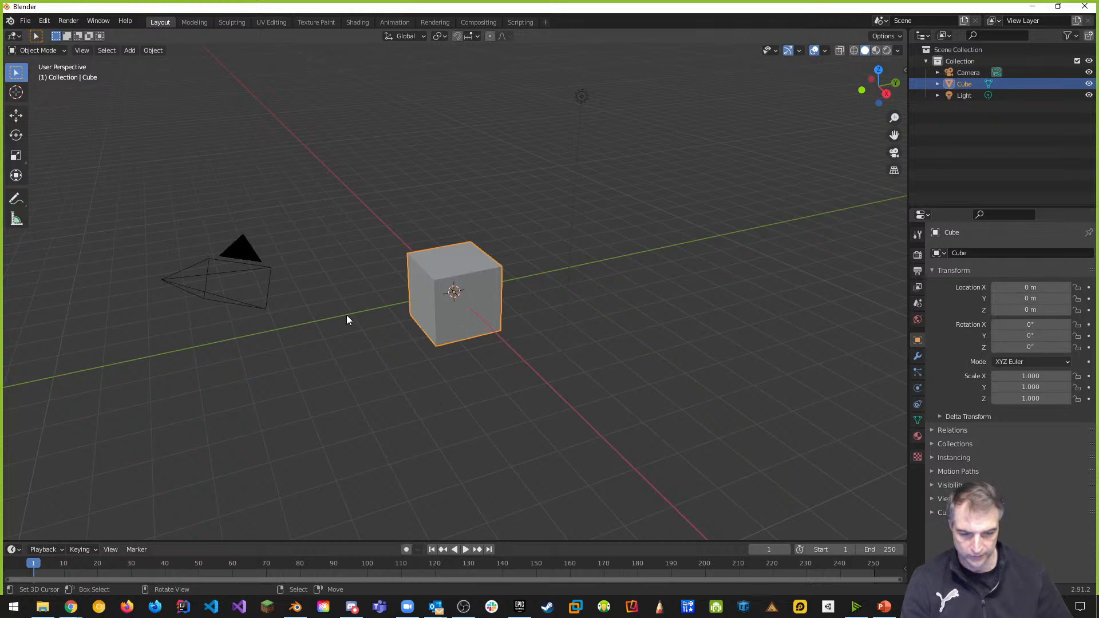
middle_click_drag(591, 335, 513, 319)
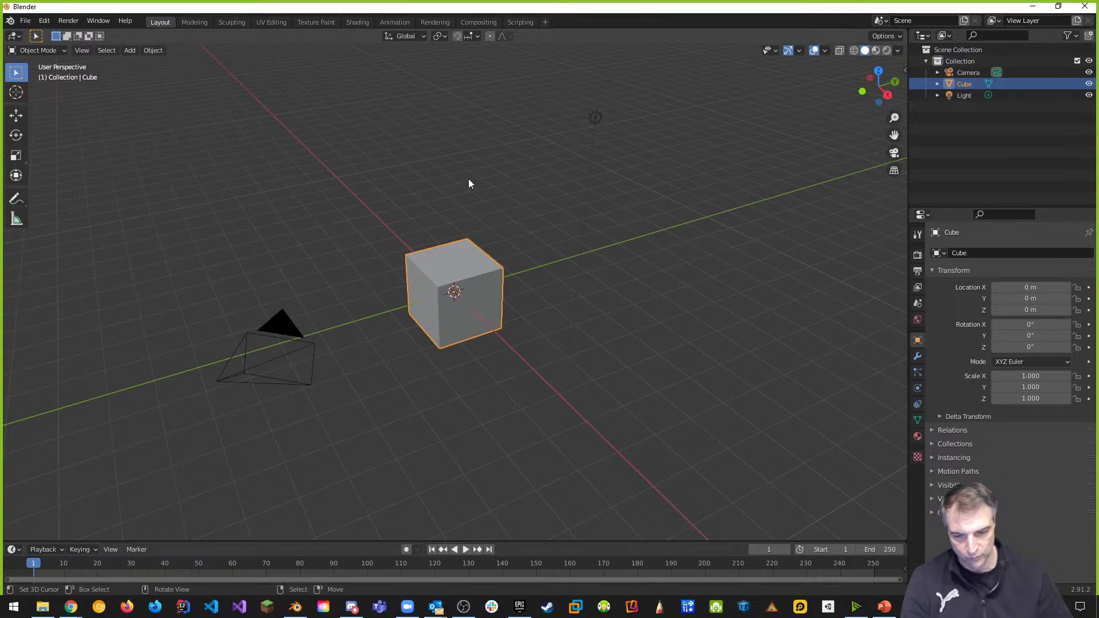
left_click(1090, 95)
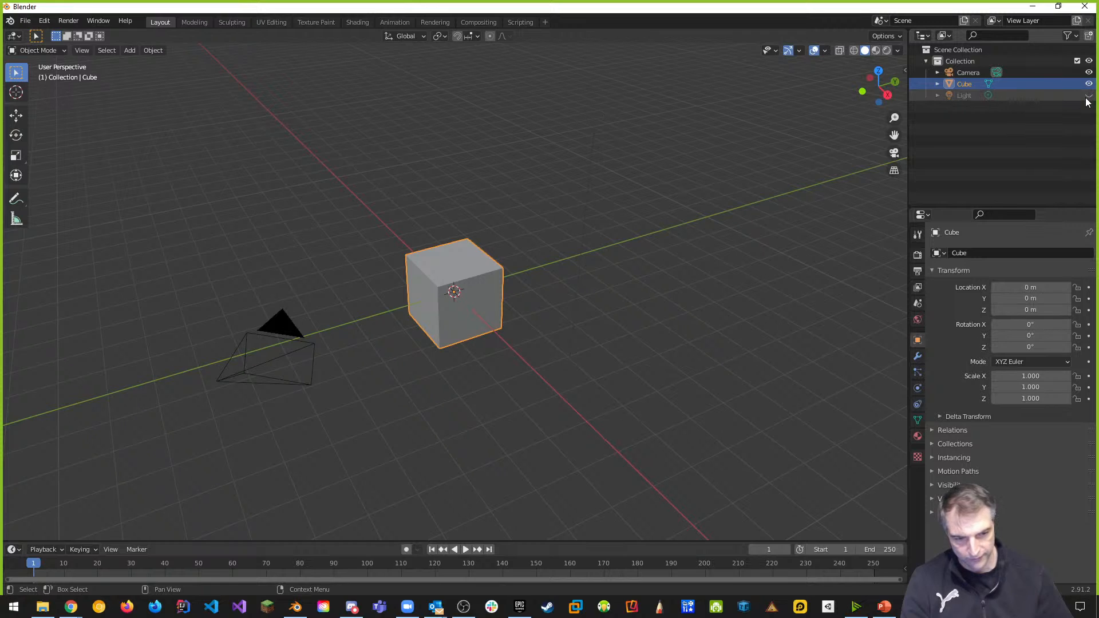
left_click(1090, 73)
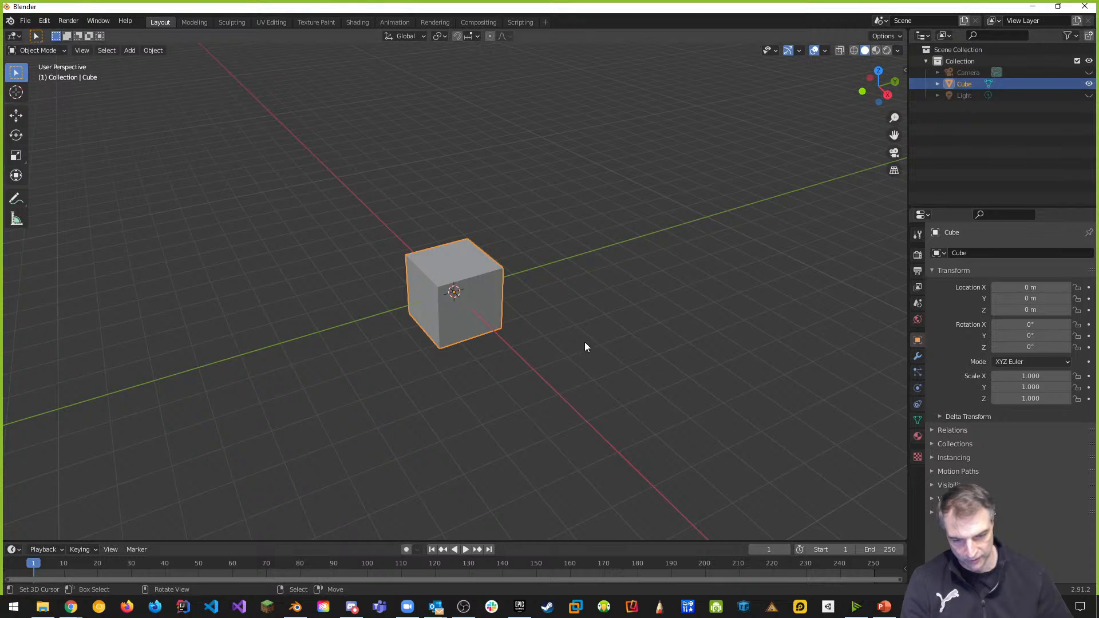
Step: Rename the default cube as Pillar
middle_click_drag(585, 342, 698, 351)
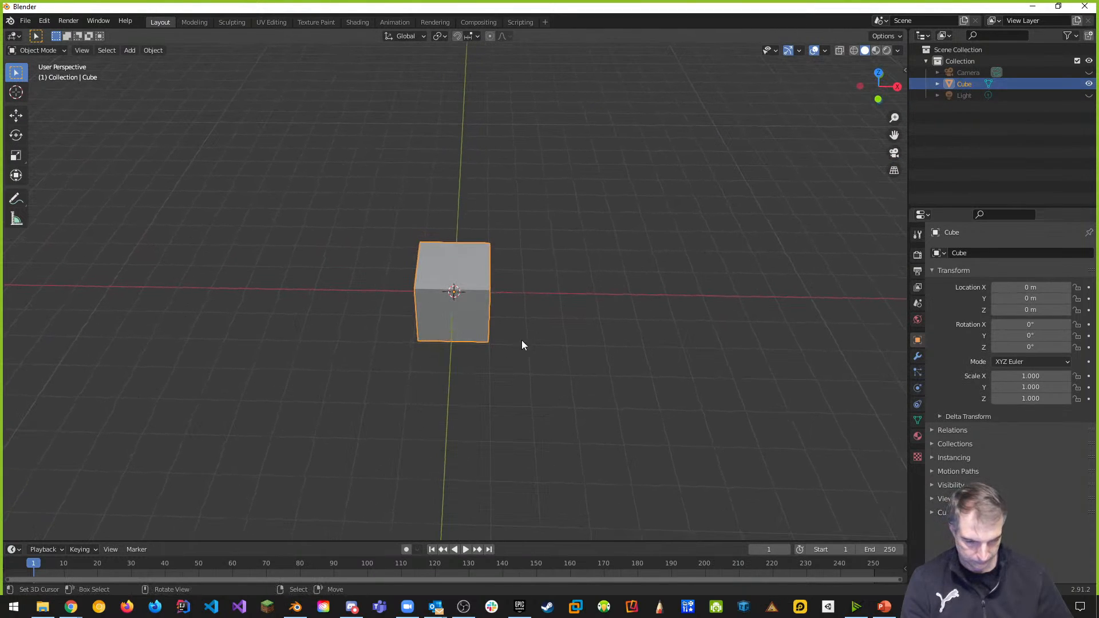
middle_click_drag(513, 330, 510, 305)
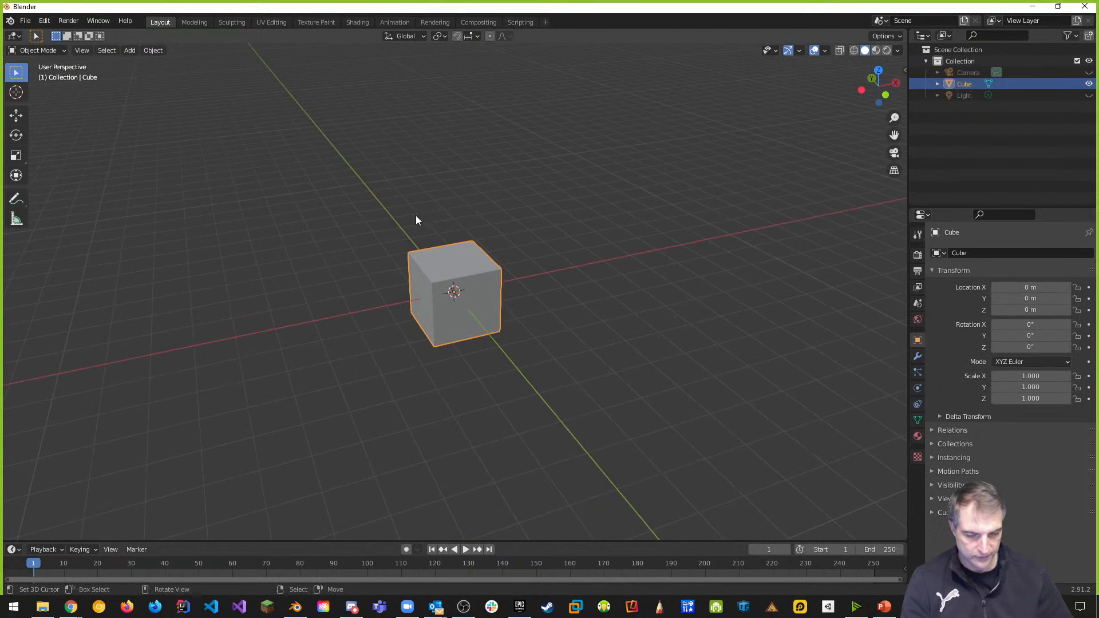
double_click(964, 84)
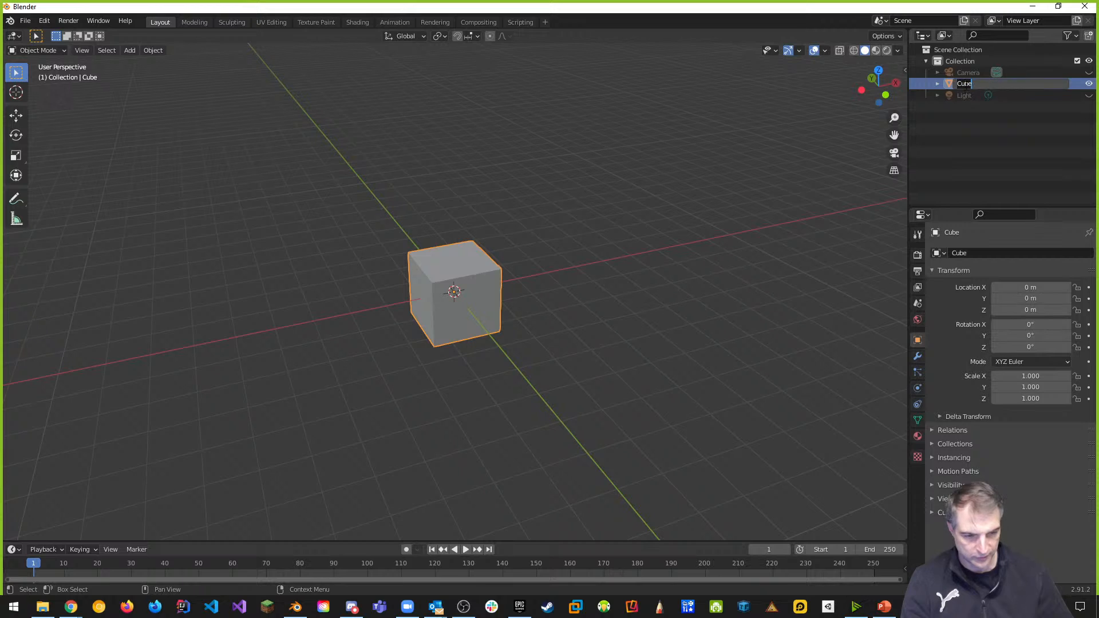
type("Pillar")
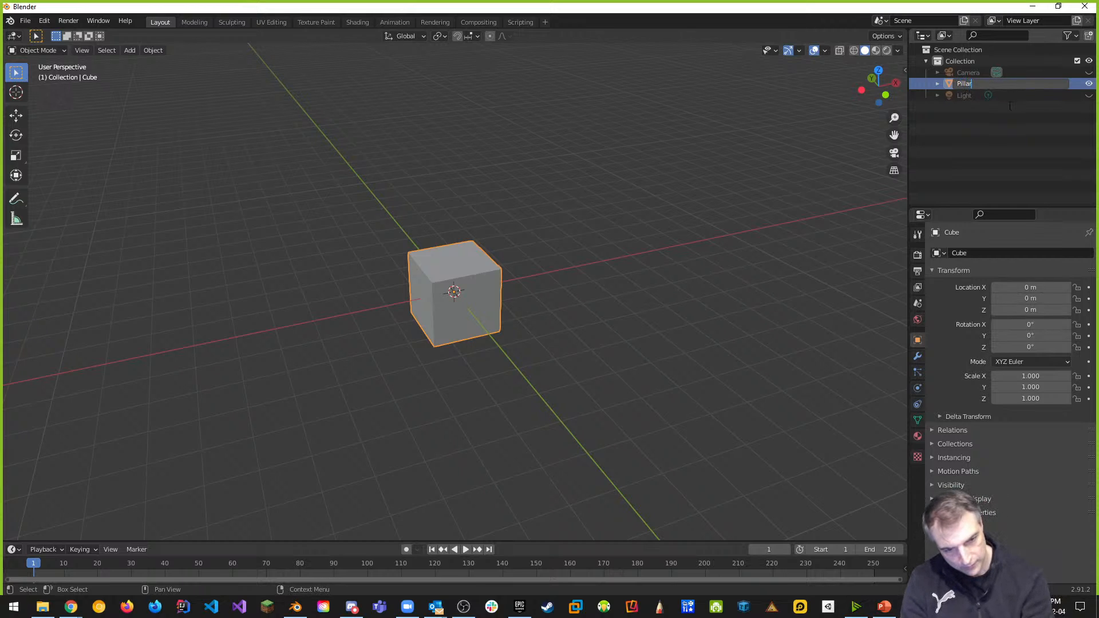
key("Return")
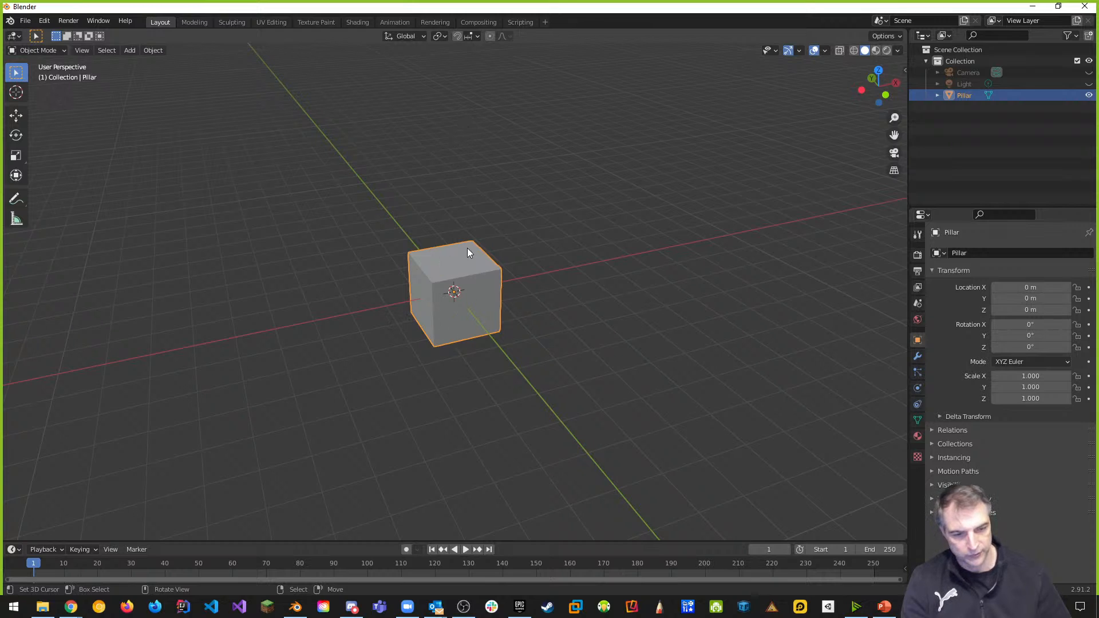
Step: Stretch the pillar along the Z axis to a scale of about 1.74
left_click(16, 156)
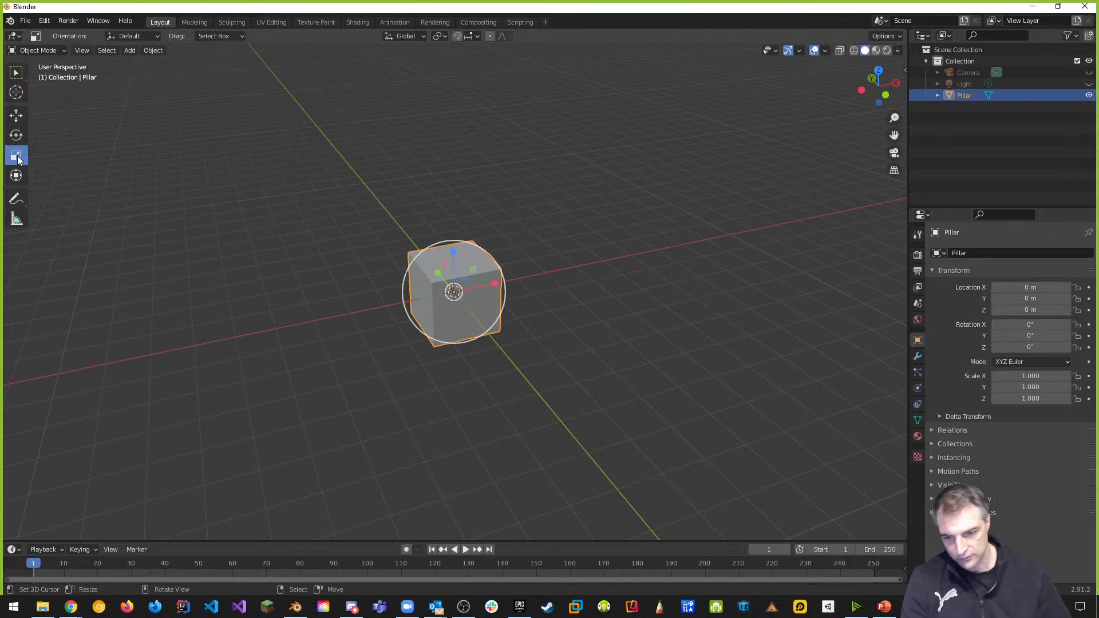
left_click_drag(452, 255, 459, 223)
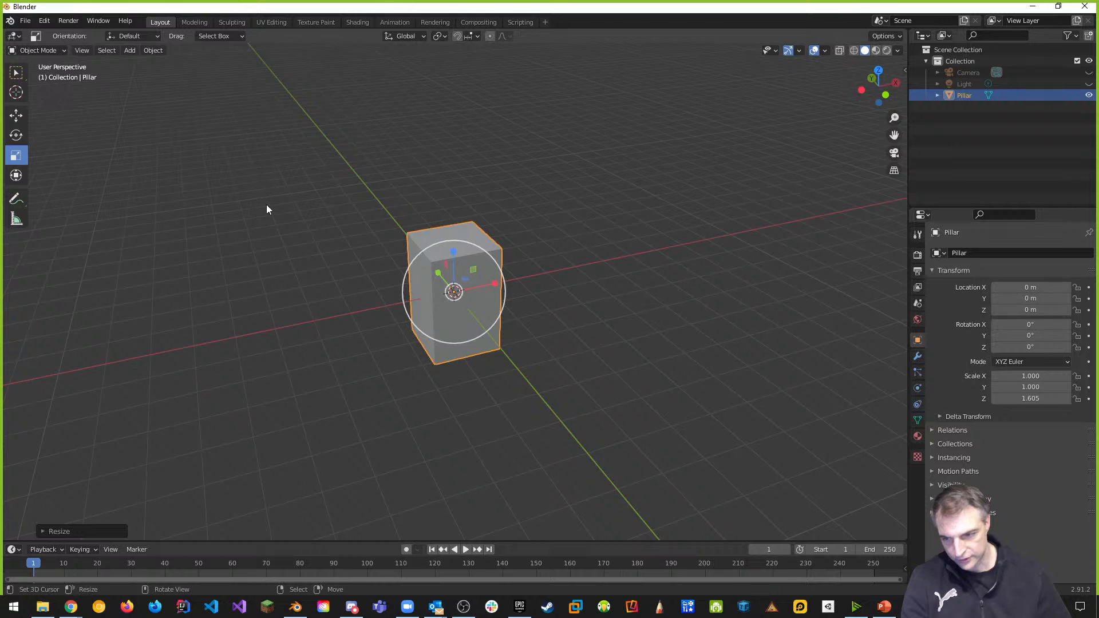
mouse_move(453, 250)
left_mouse_down()
mouse_move(470, 199)
mouse_move(463, 246)
left_mouse_up()
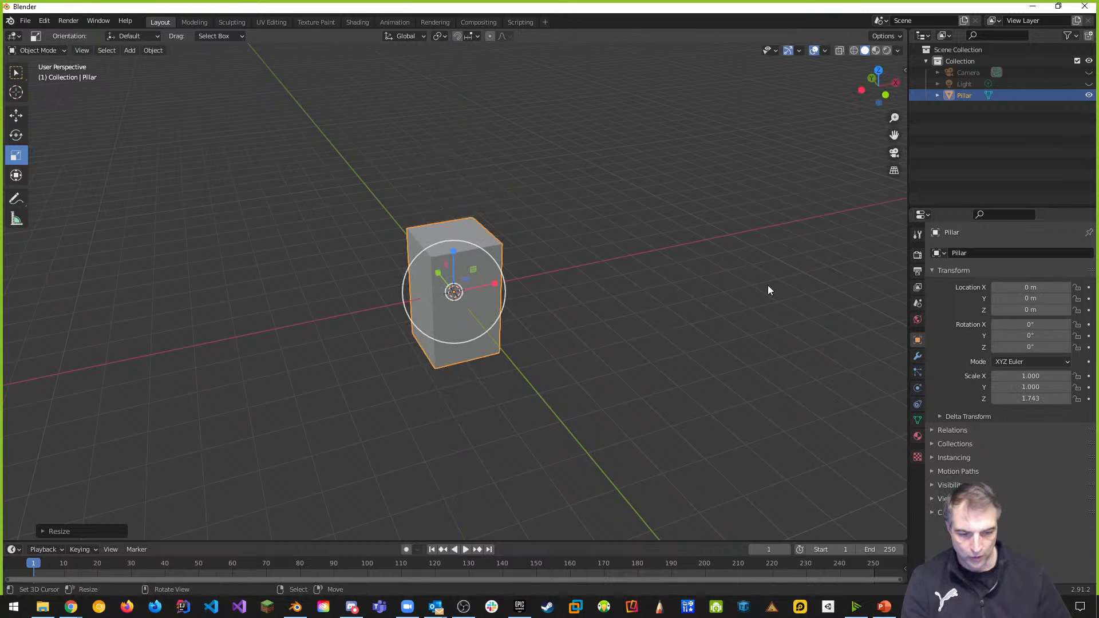
Step: Set the pillar's Z scale to exactly 2.5 and leave the Scale tool for the selection tool
left_click(905, 70)
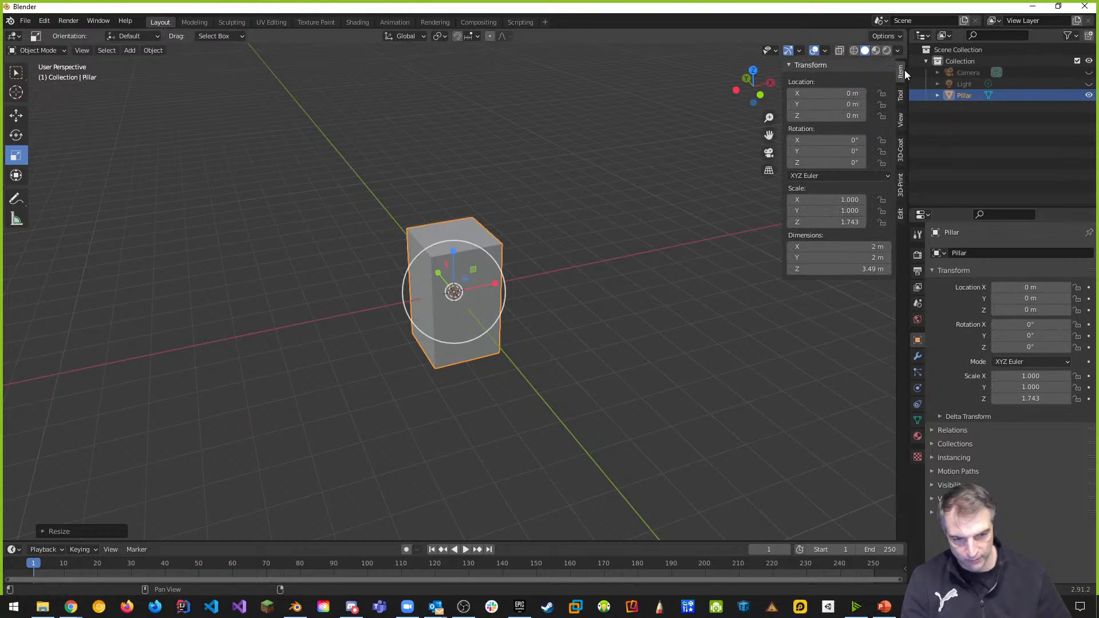
left_click(853, 222)
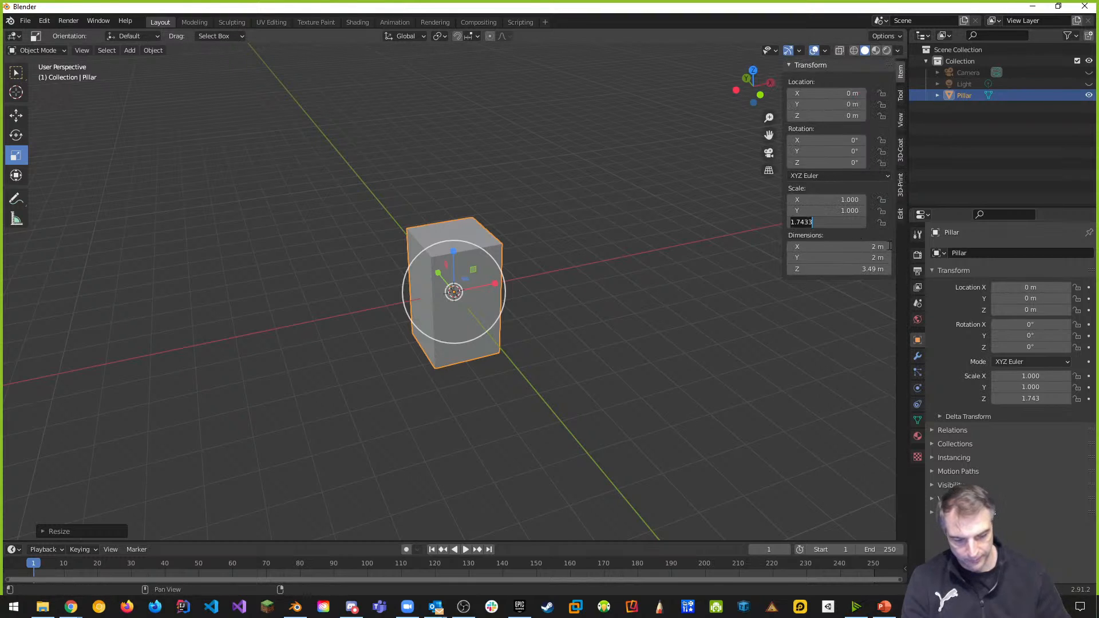
type("2.5")
key("Return")
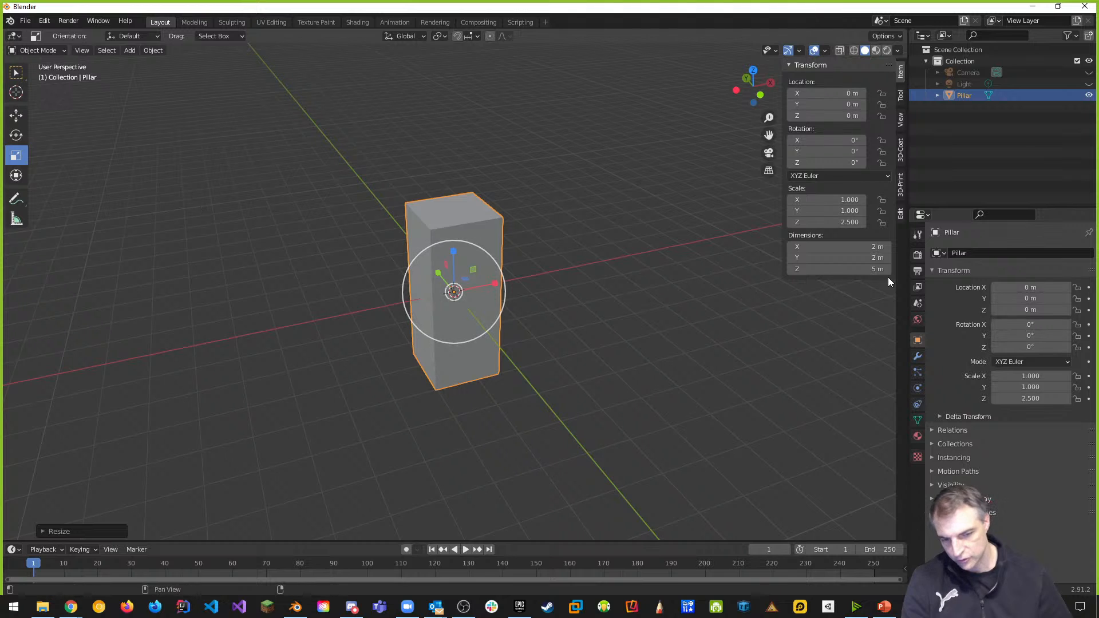
left_click(16, 72)
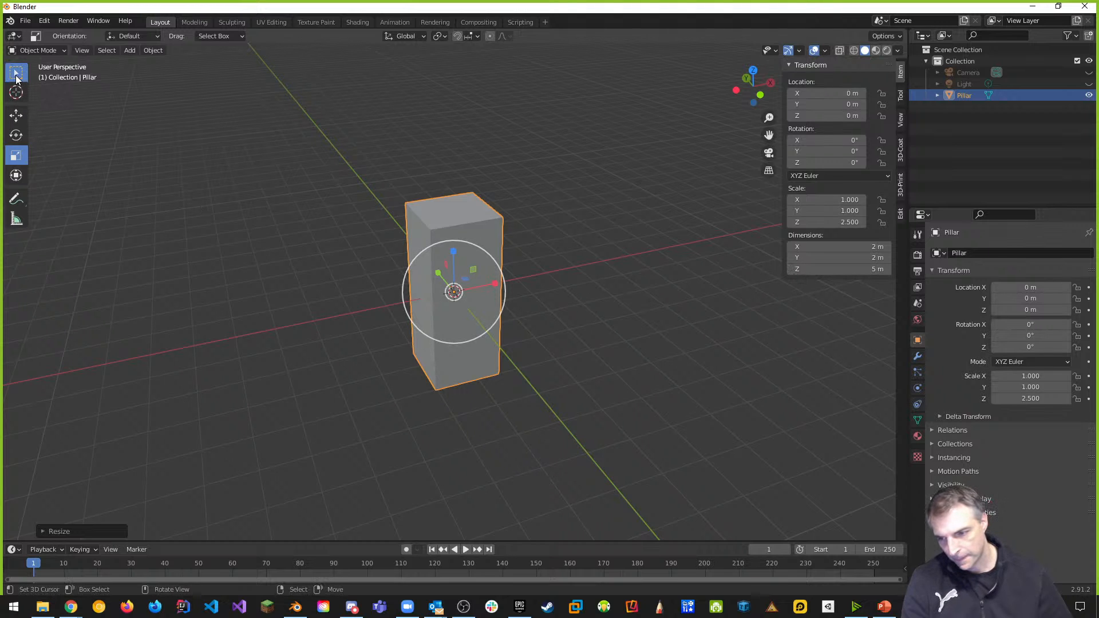
middle_click_drag(379, 295, 446, 263)
middle_click_drag(378, 245, 448, 324)
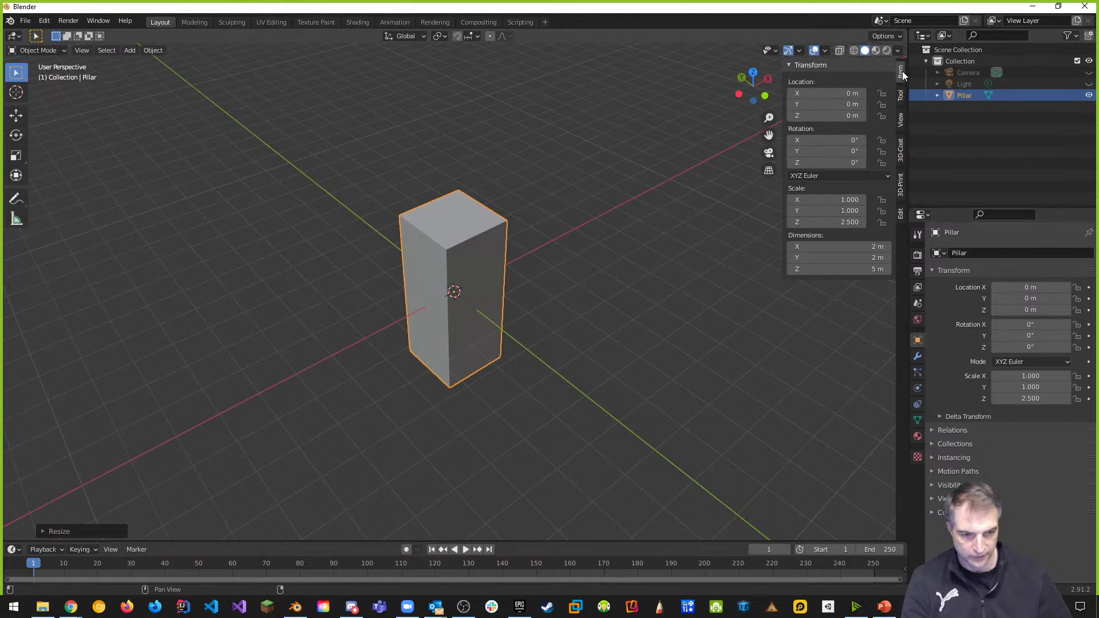
key("n")
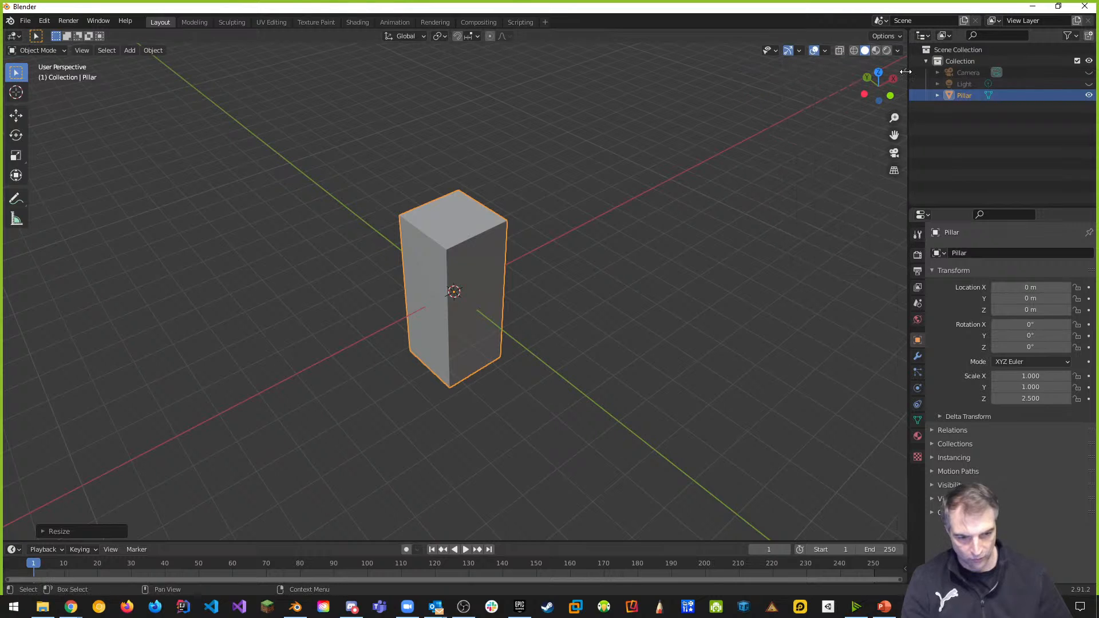
key("n")
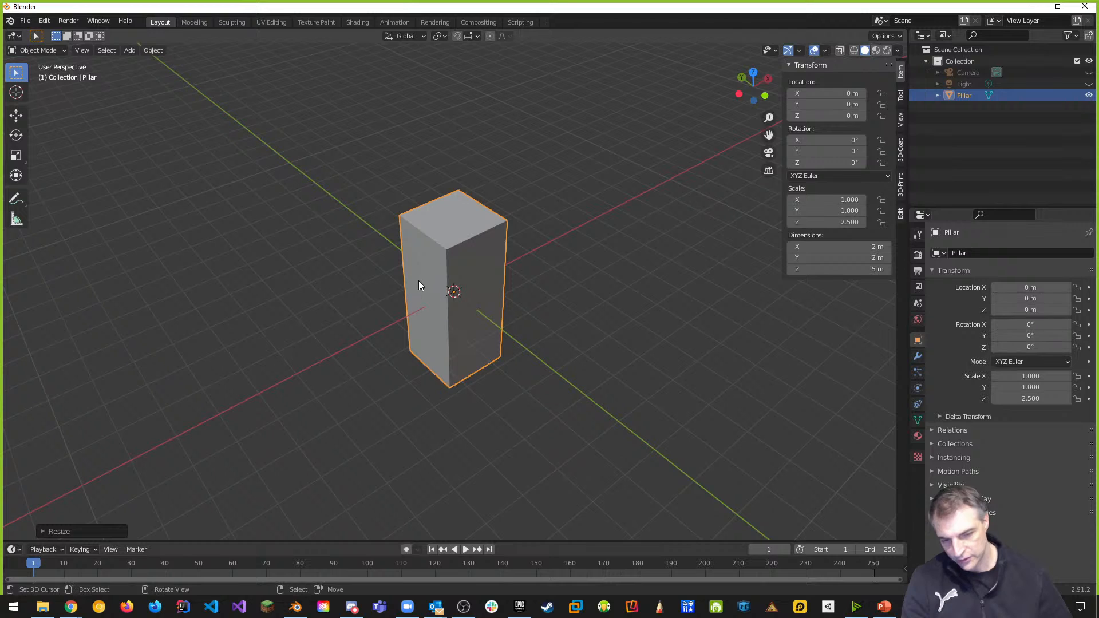
key("n")
key("n")
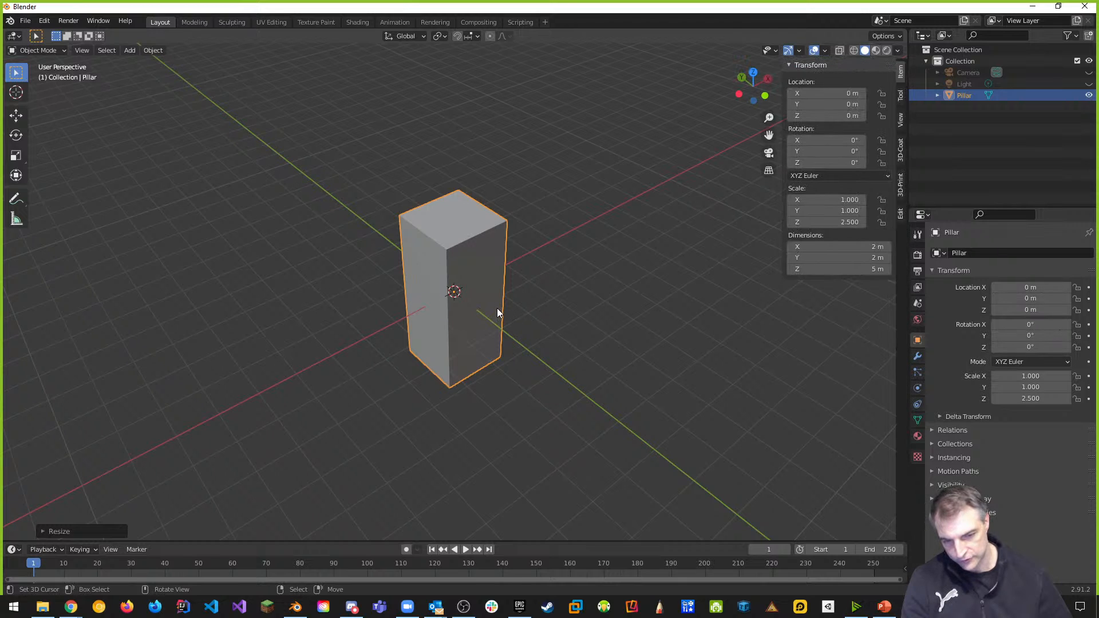
key("n")
key("n")
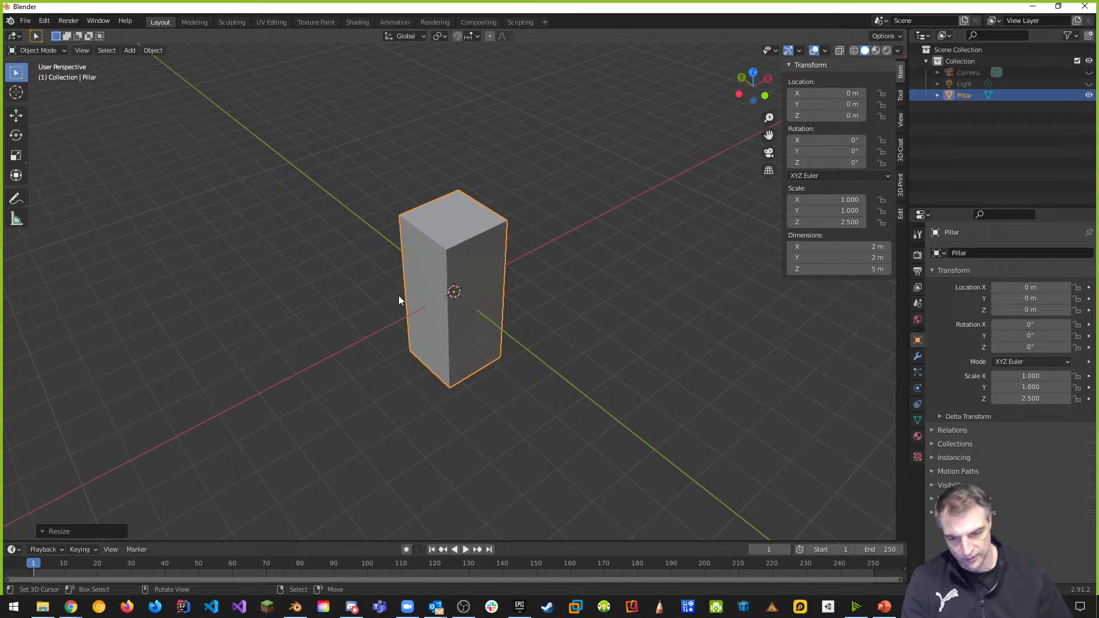
Step: Set the pillar's Z location to 2.5 m so its base rests on the ground plane
middle_click_drag(520, 252, 514, 212)
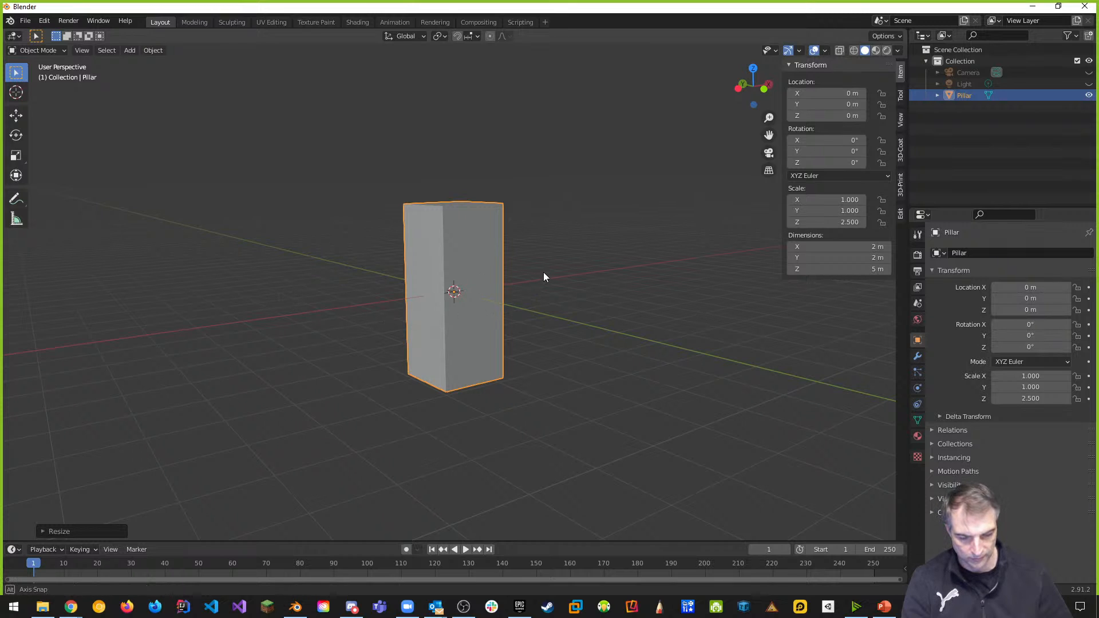
middle_click_drag(544, 274, 539, 284)
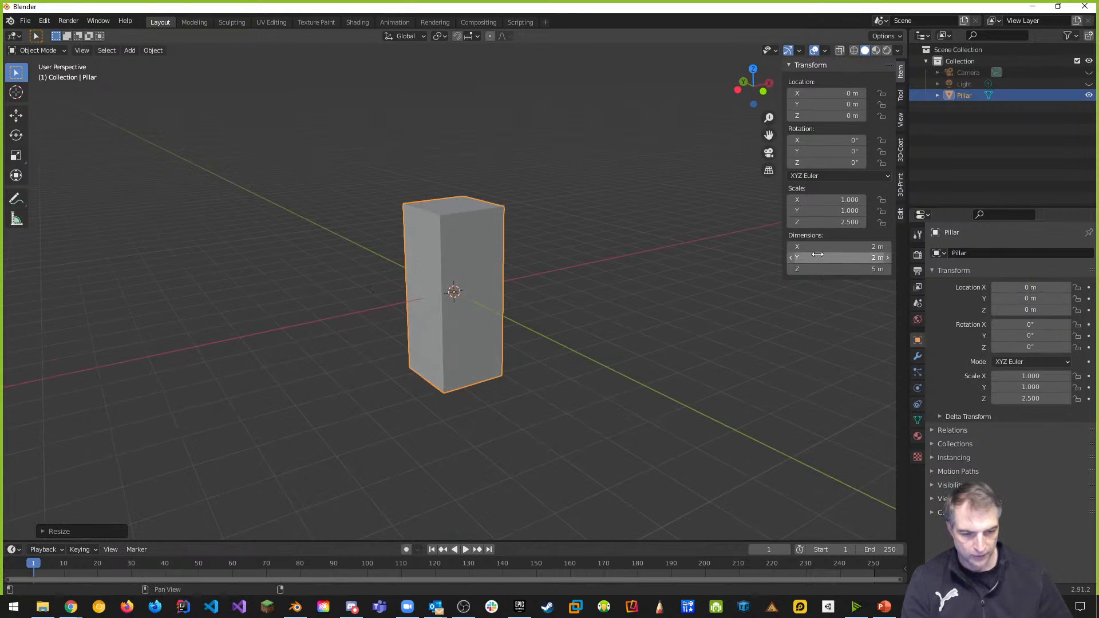
left_click(854, 114)
type("2.5")
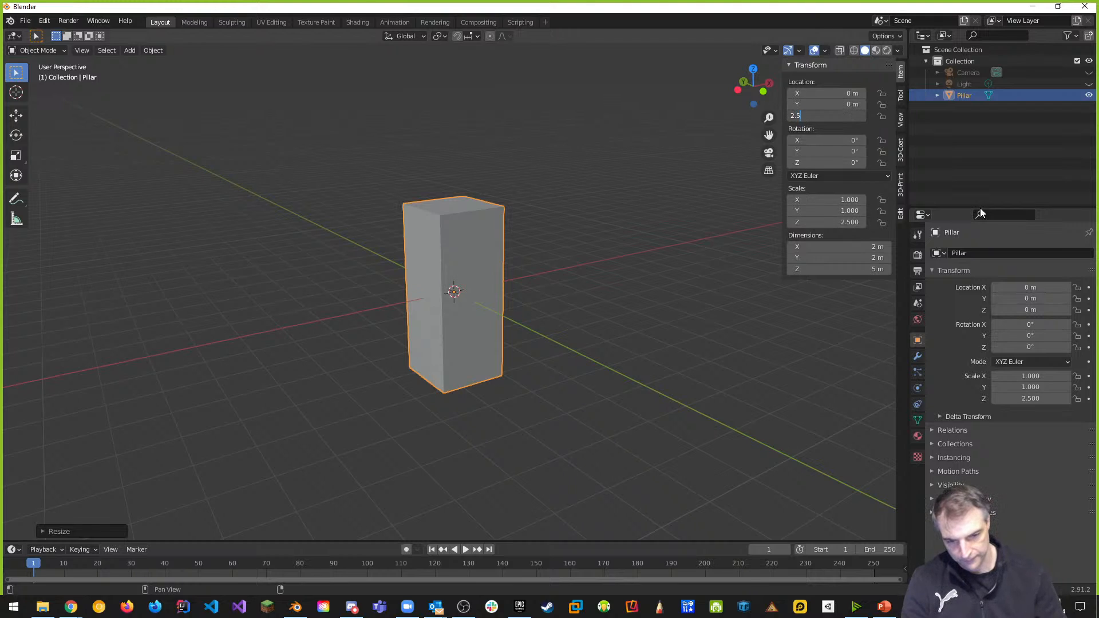
key("Return")
middle_click_drag(522, 269, 490, 314)
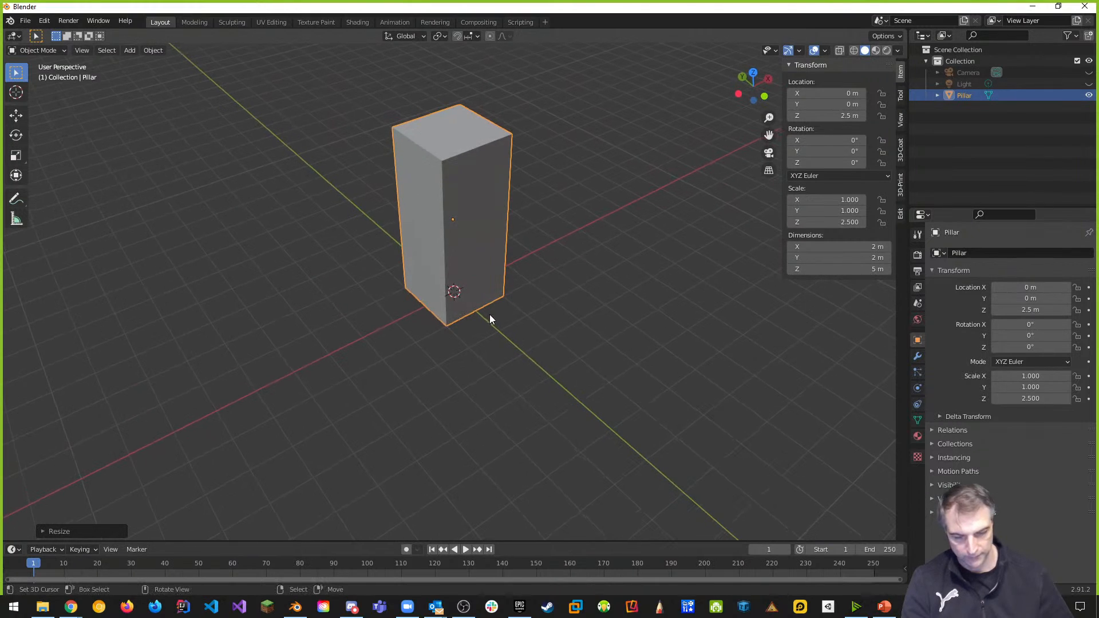
middle_click_drag(500, 168, 610, 217)
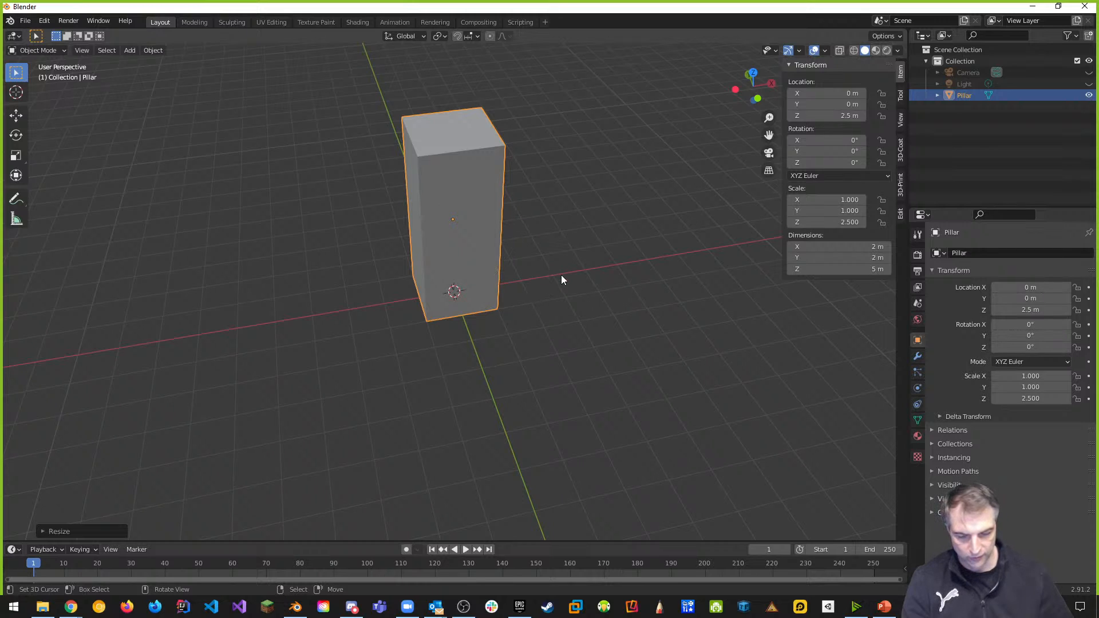
key("F3")
type("ap")
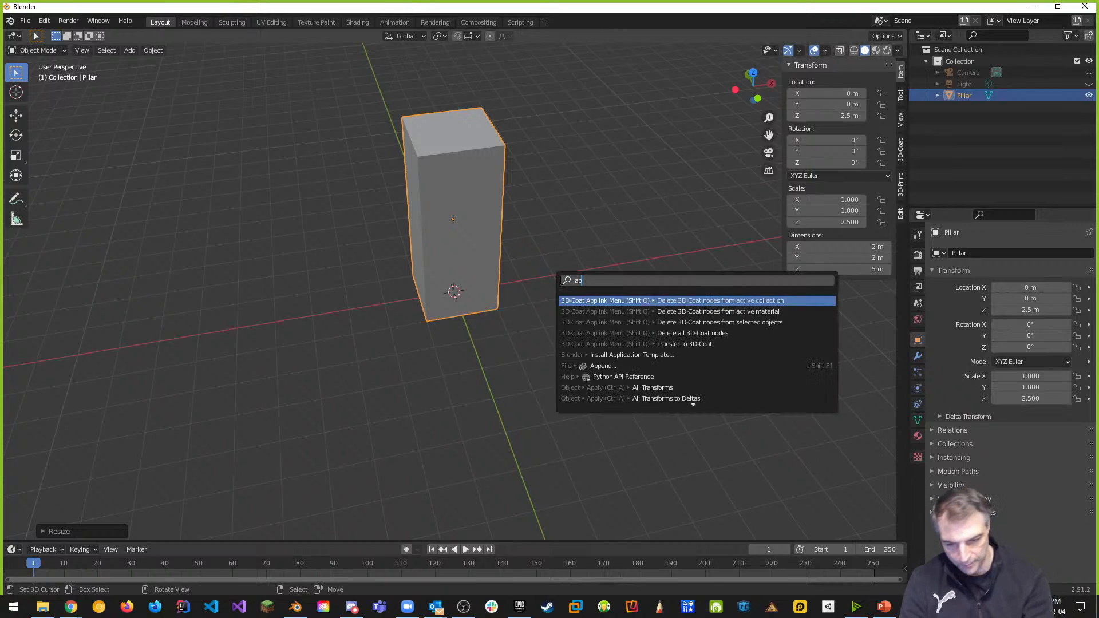
type("ply")
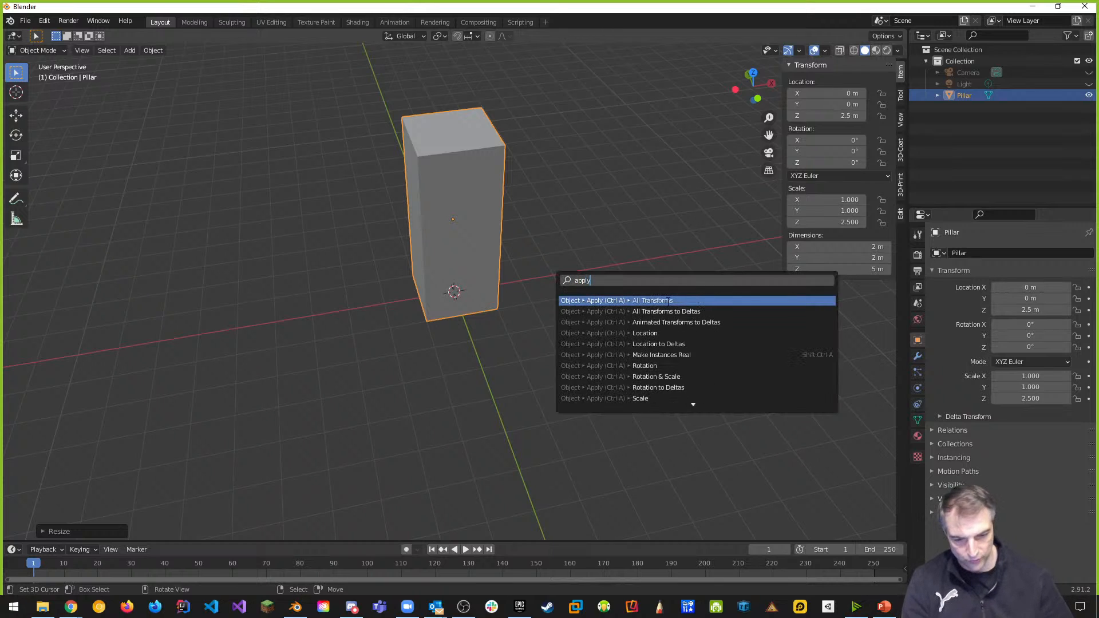
key("Escape")
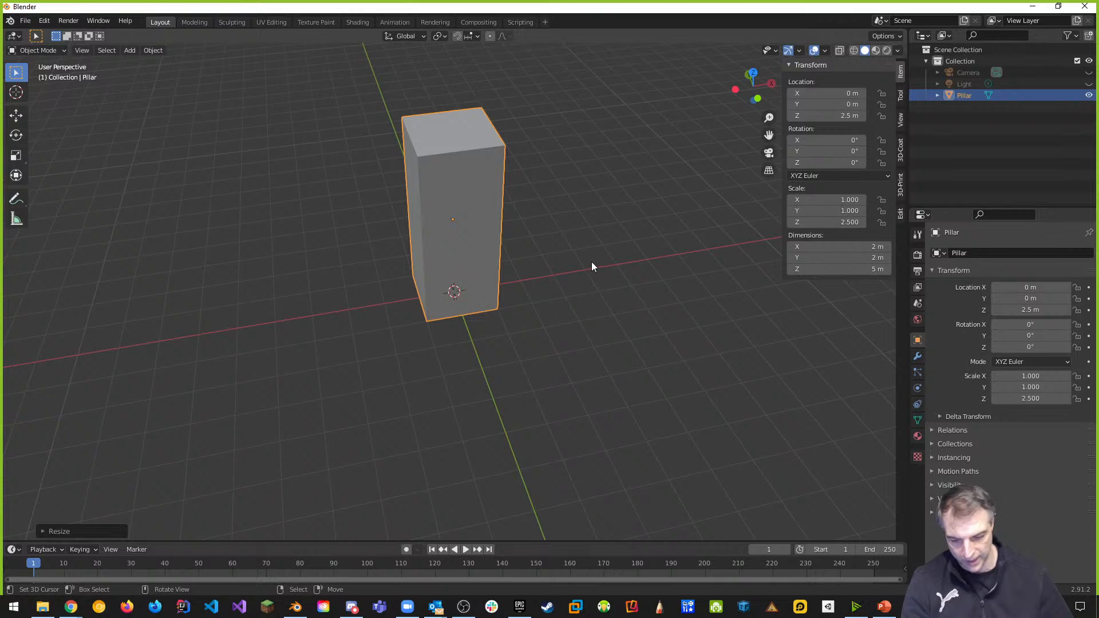
Step: Apply all transforms to the pillar
key("ctrl+a")
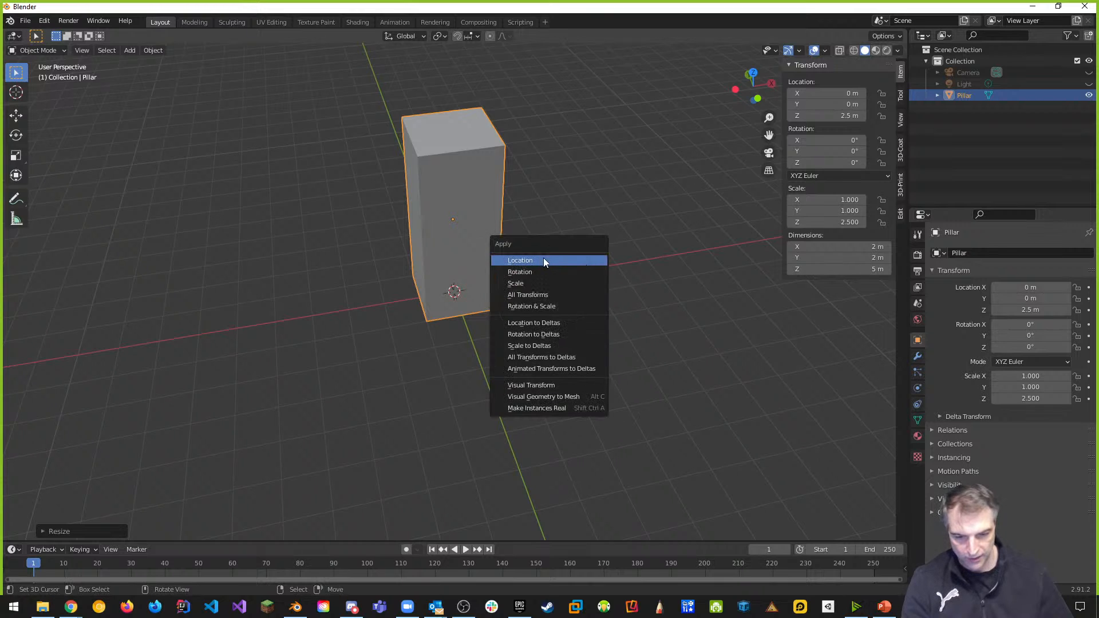
left_click(534, 296)
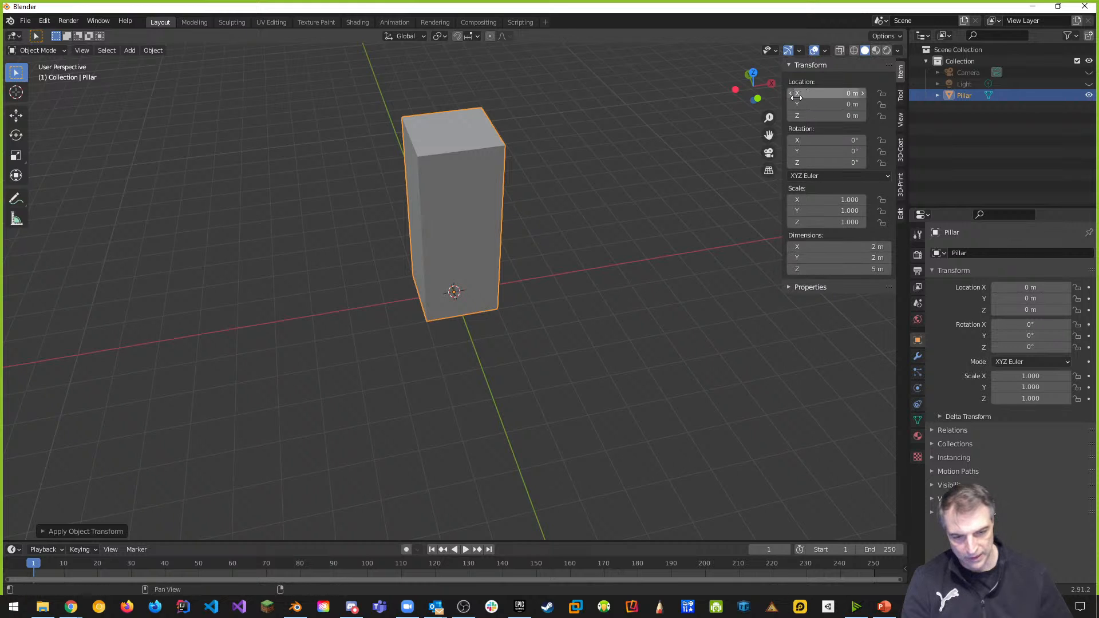
middle_click_drag(519, 241, 467, 229)
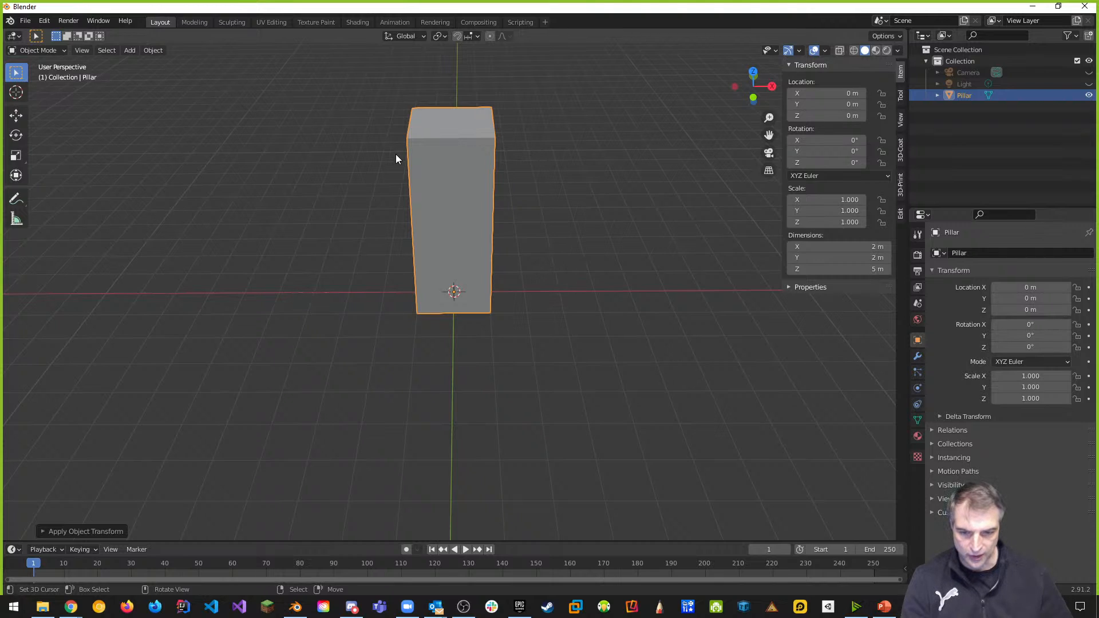
mouse_move(460, 261)
middle_mouse_down()
mouse_move(425, 248)
mouse_move(465, 267)
middle_mouse_up()
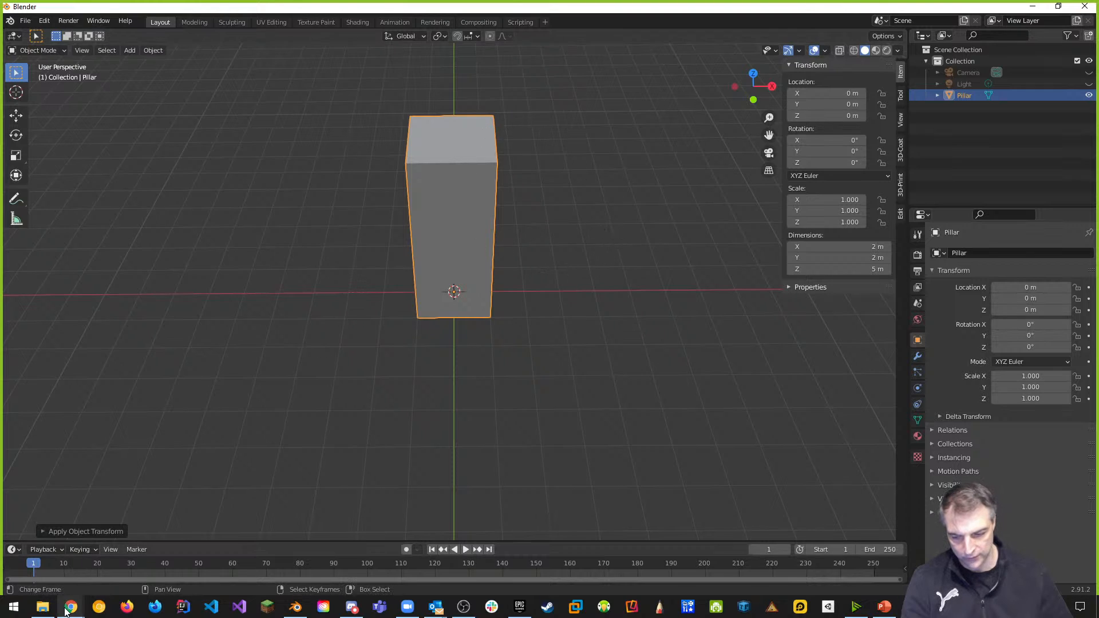
Step: Switch to textures.com in Chrome, close the granite stone wall texture and look over the site's home page
mouse_move(65, 610)
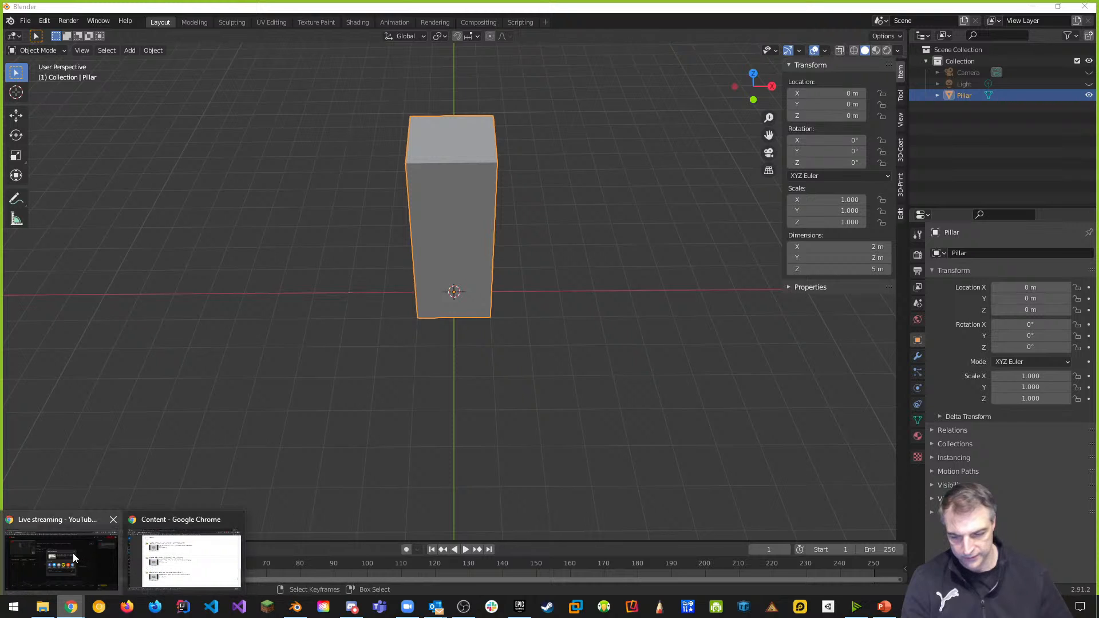
left_click(189, 561)
left_click(204, 12)
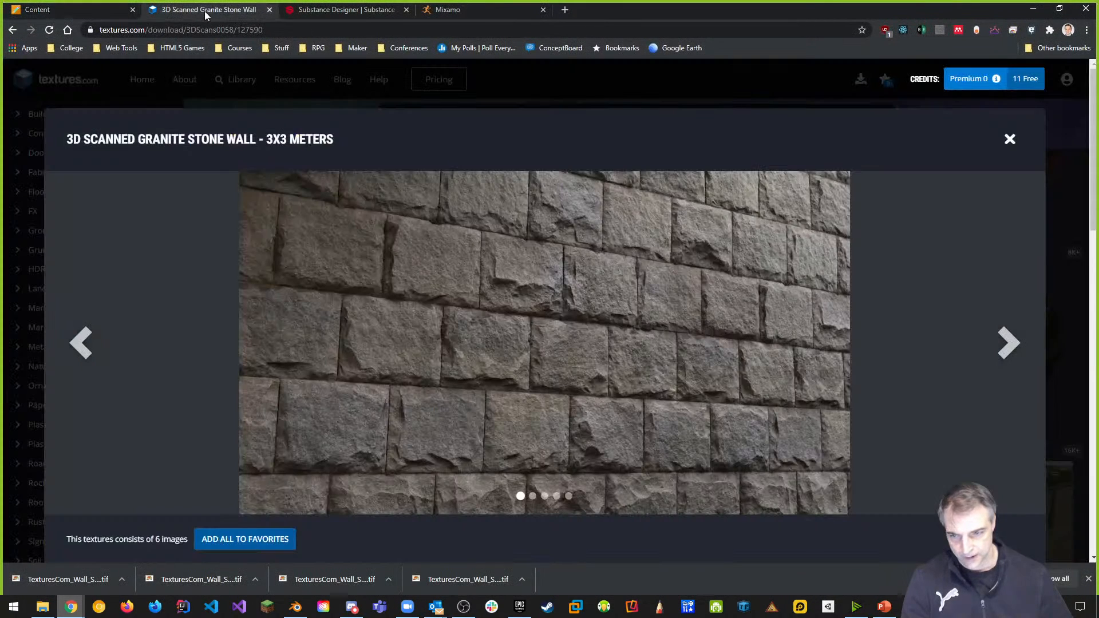
left_click(1009, 138)
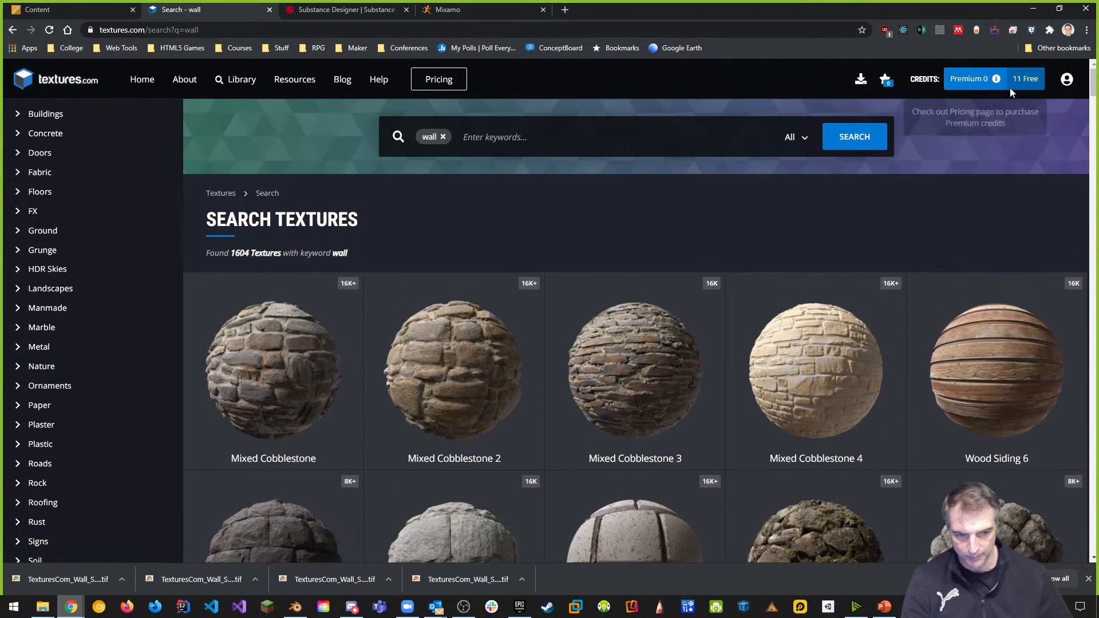
left_click(561, 142)
left_click(76, 85)
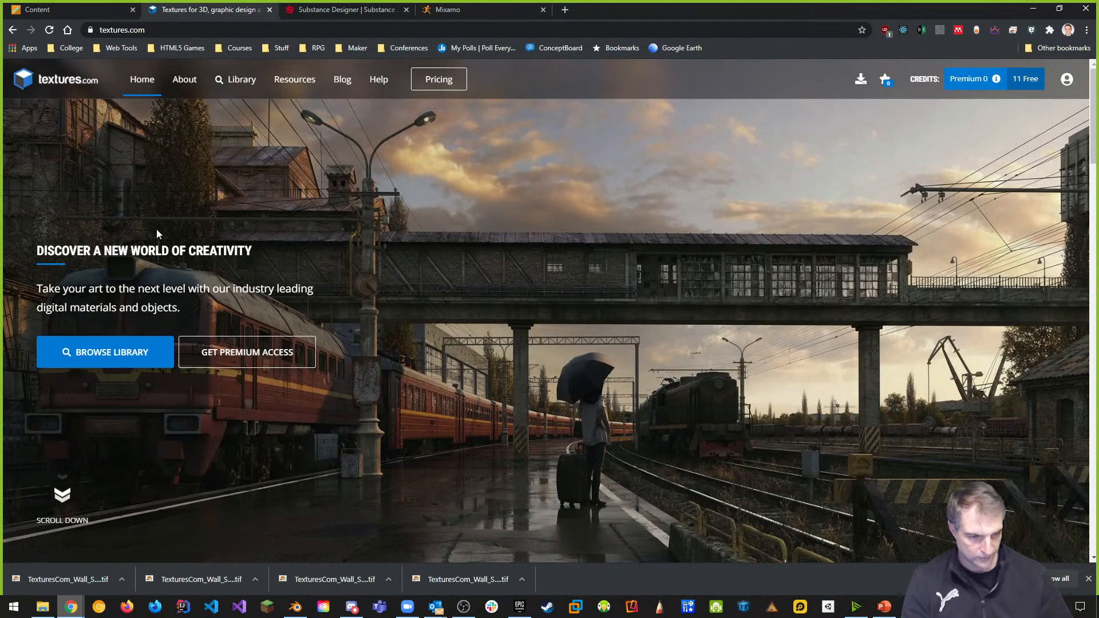
scroll(456, 358, "down", 3)
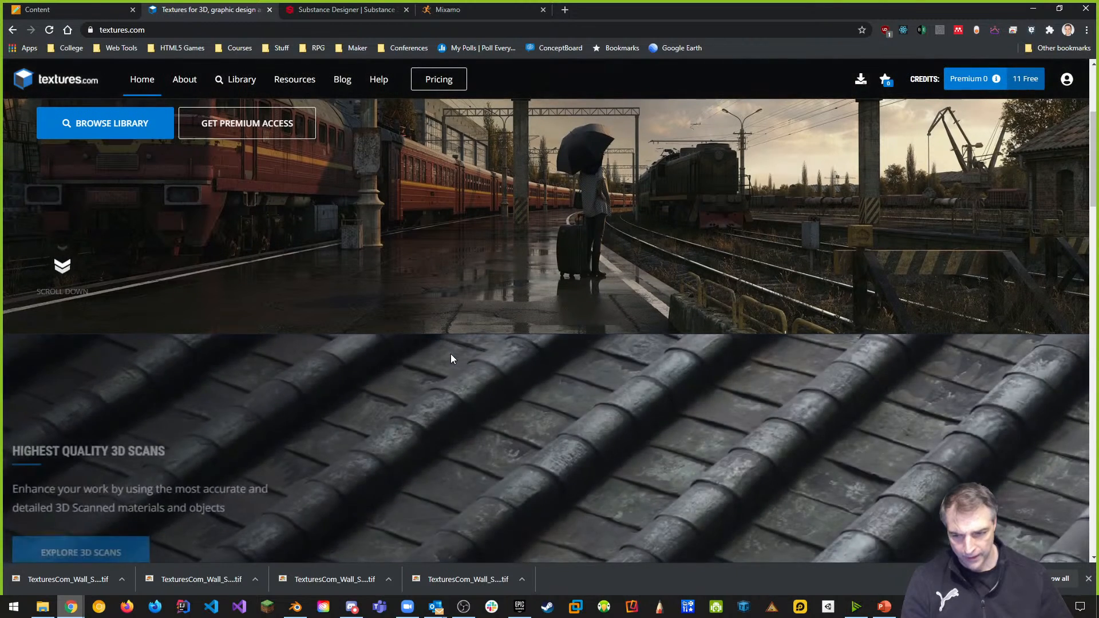
scroll(451, 359, "up", 4)
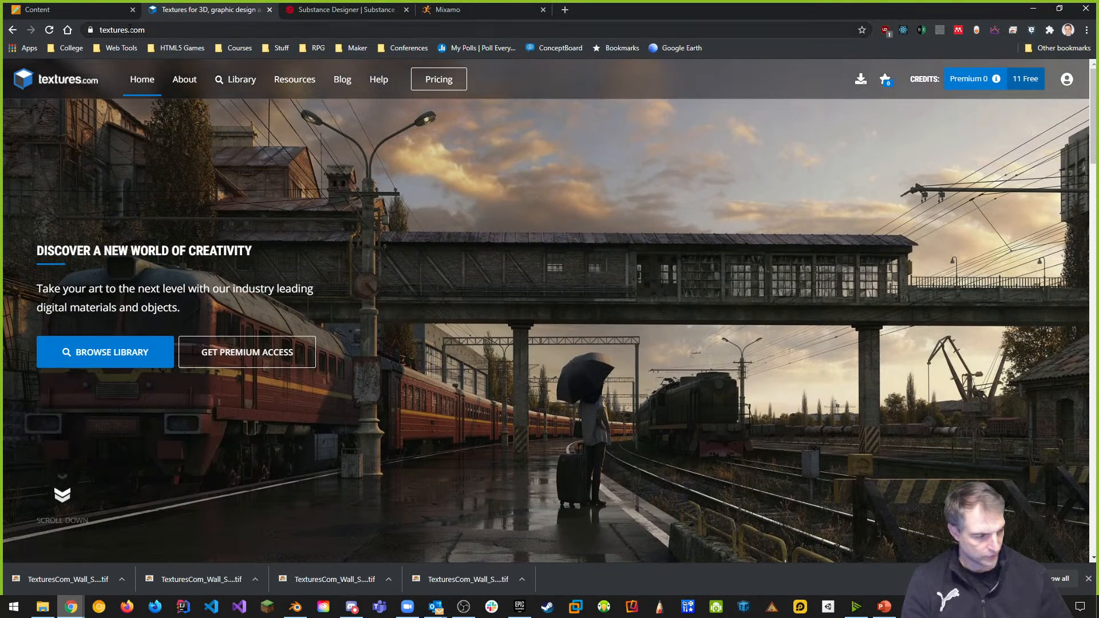
Step: Search the textures.com library for "wall" and look through the resulting textures
left_click(101, 352)
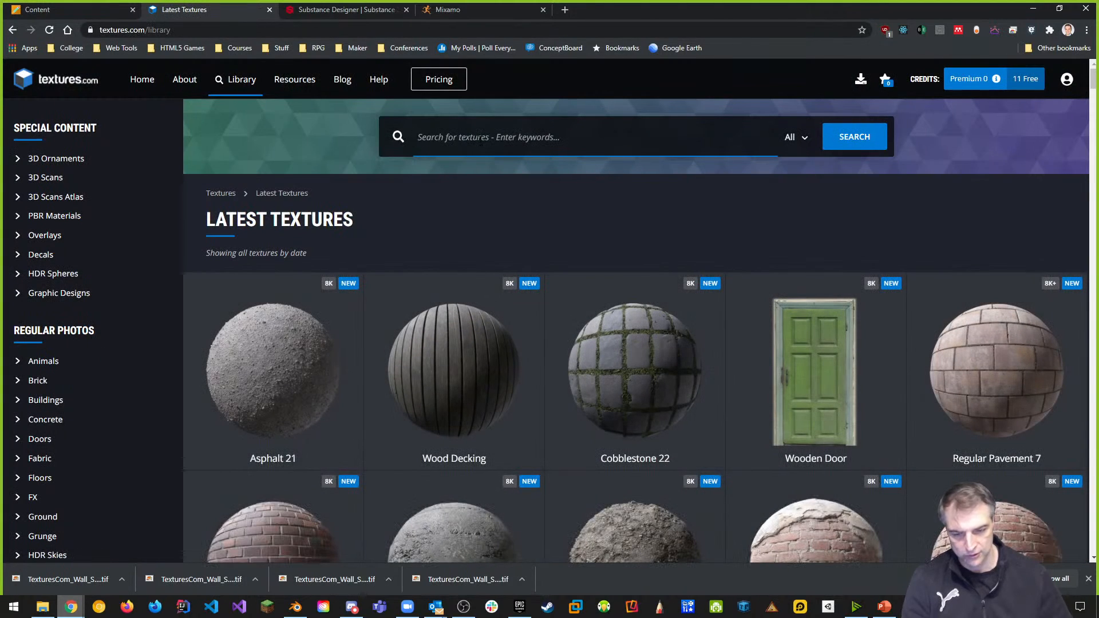
type("wall")
key("Return")
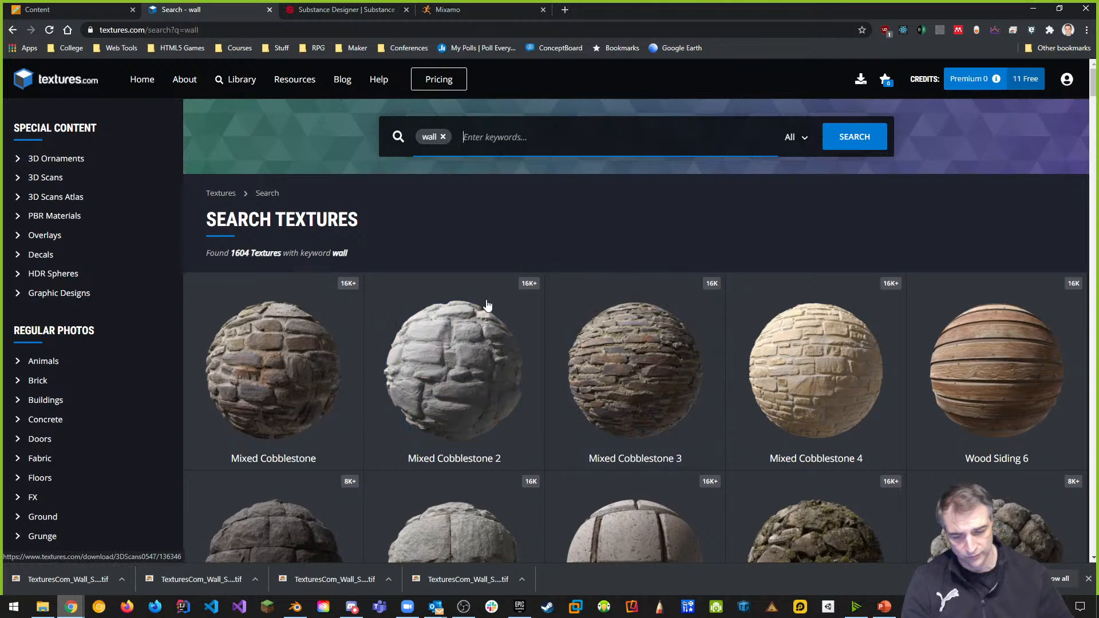
scroll(415, 278, "down", 2)
scroll(415, 278, "down", 1)
scroll(510, 331, "up", 1)
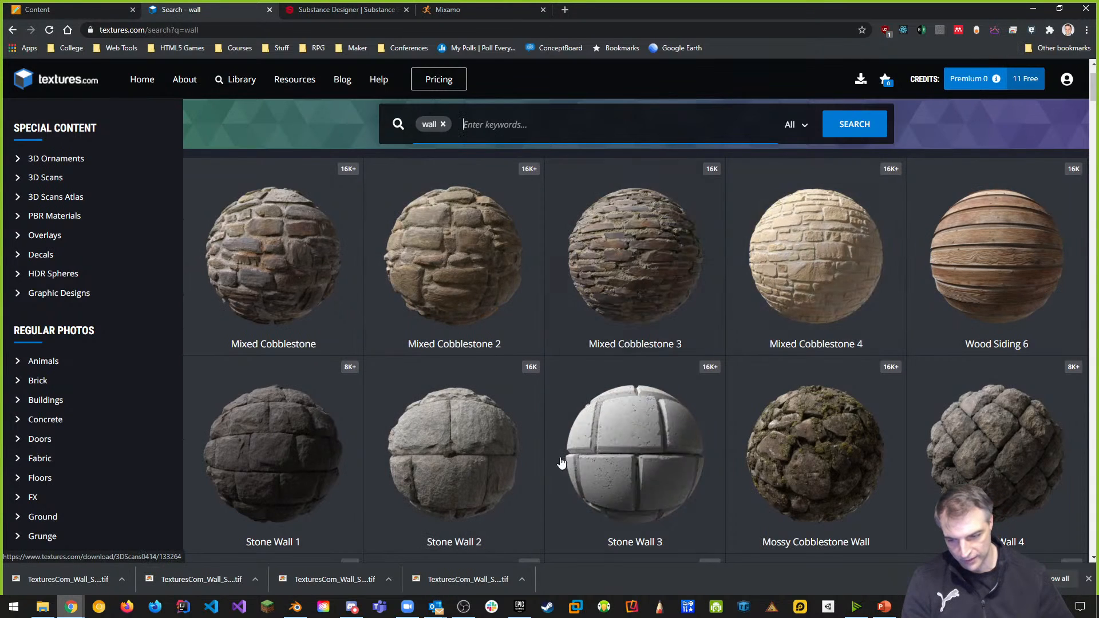
scroll(687, 460, "down", 5)
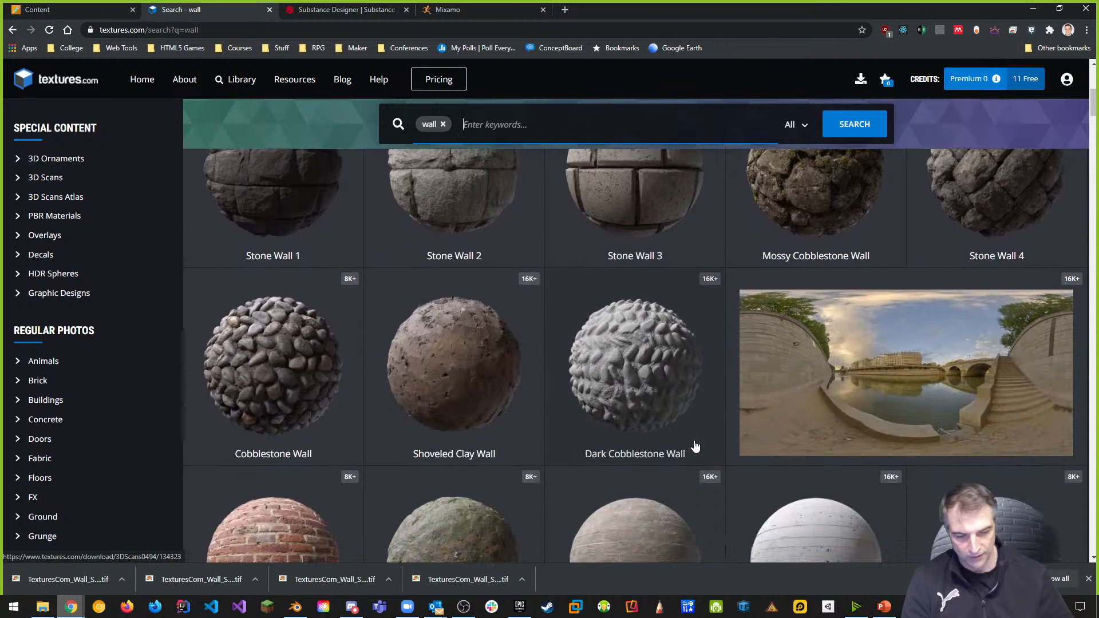
scroll(695, 447, "down", 8)
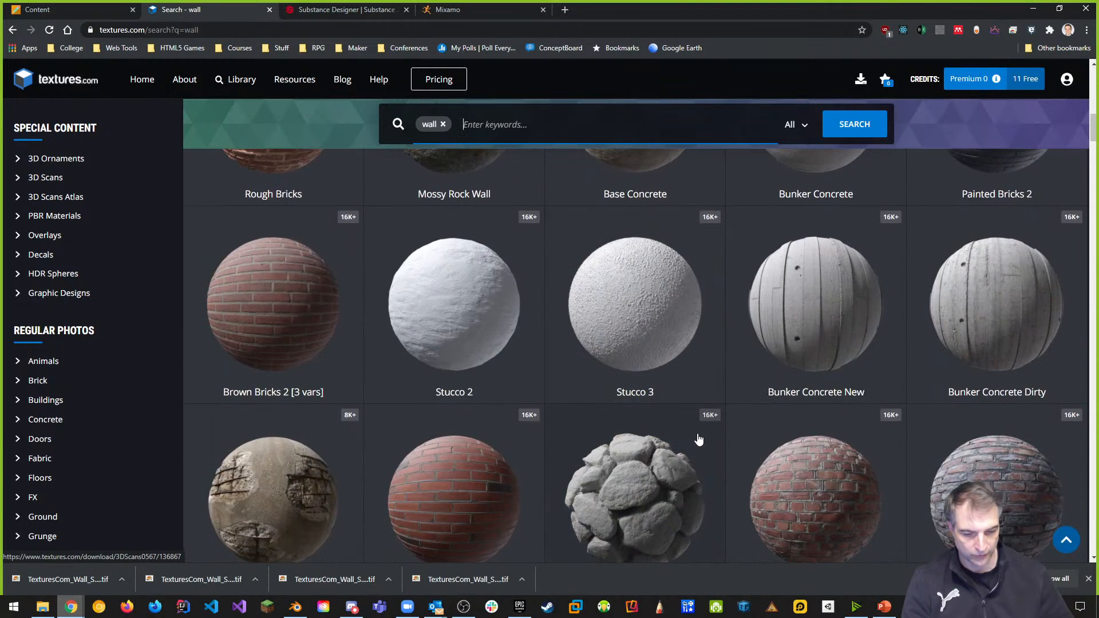
scroll(699, 439, "down", 2)
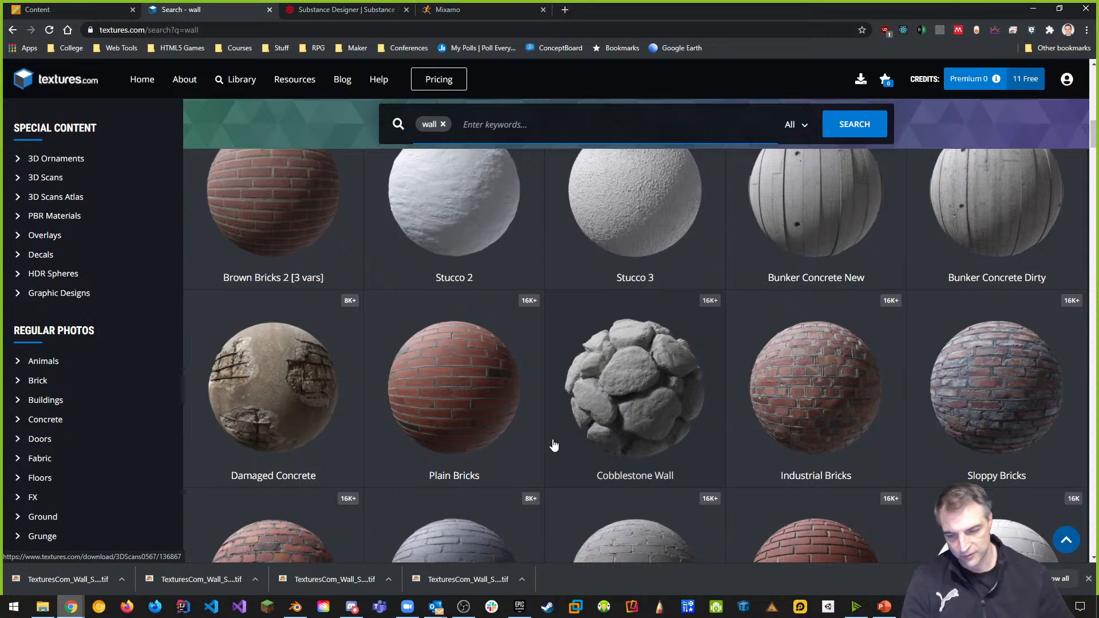
scroll(553, 438, "up", 12)
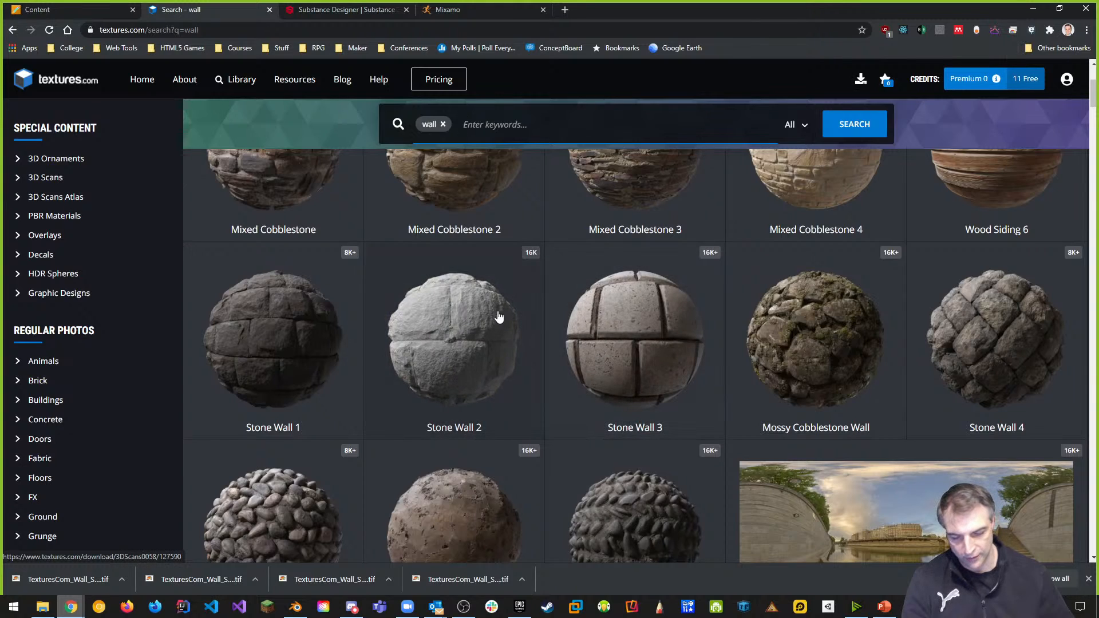
Step: Open the Stone Wall 2 texture and examine its albedo, displacement, normal, roughness and AO maps with their download sizes
left_click(453, 331)
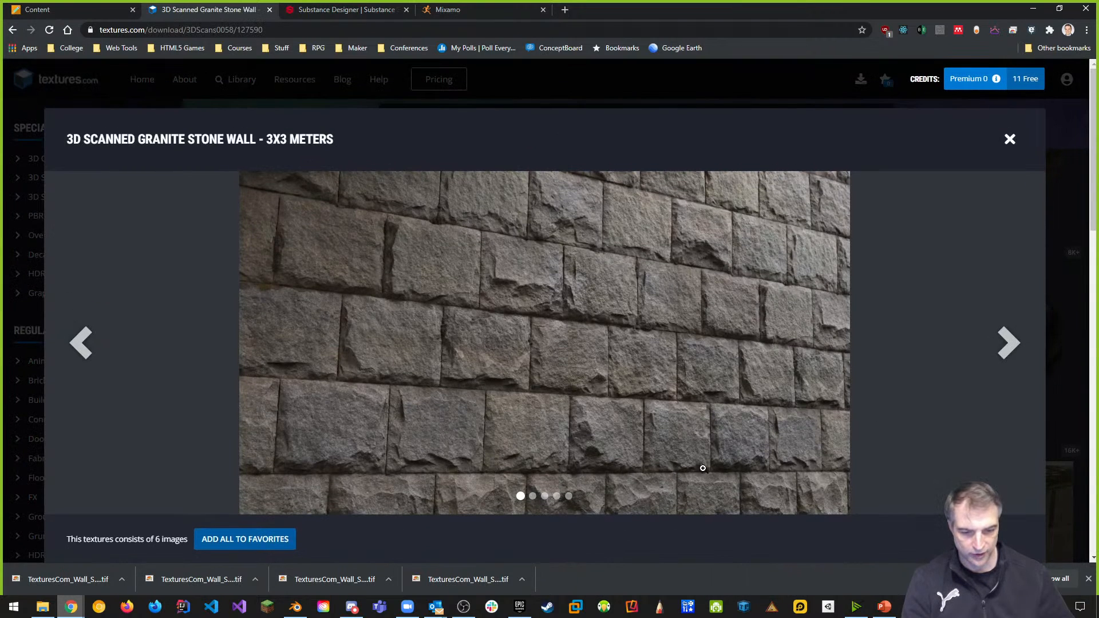
scroll(615, 452, "down", 6)
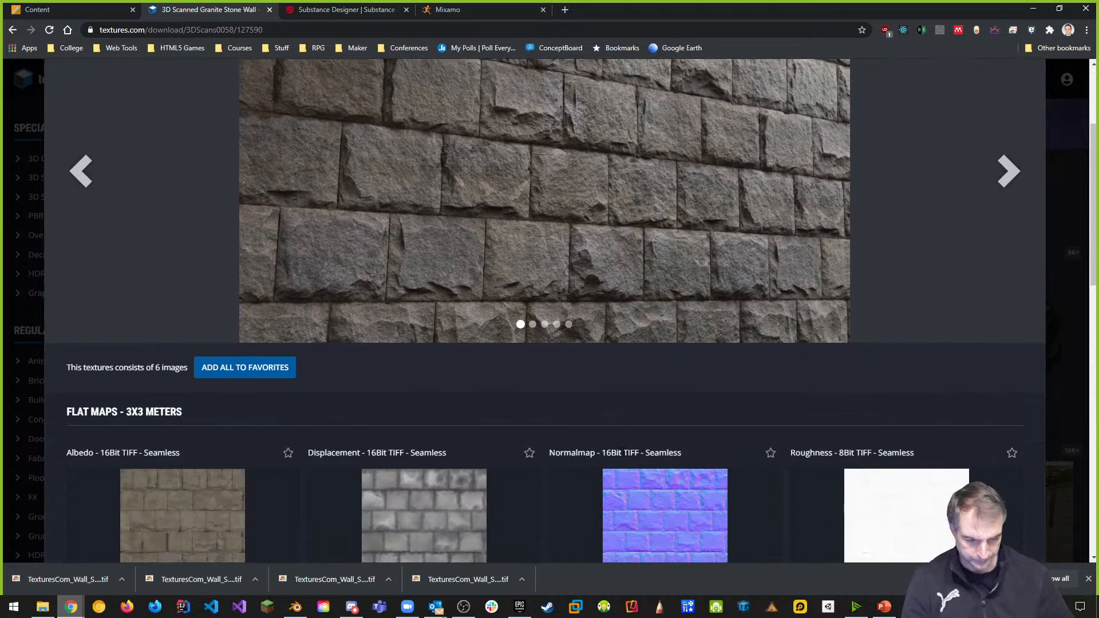
scroll(297, 309, "down", 3)
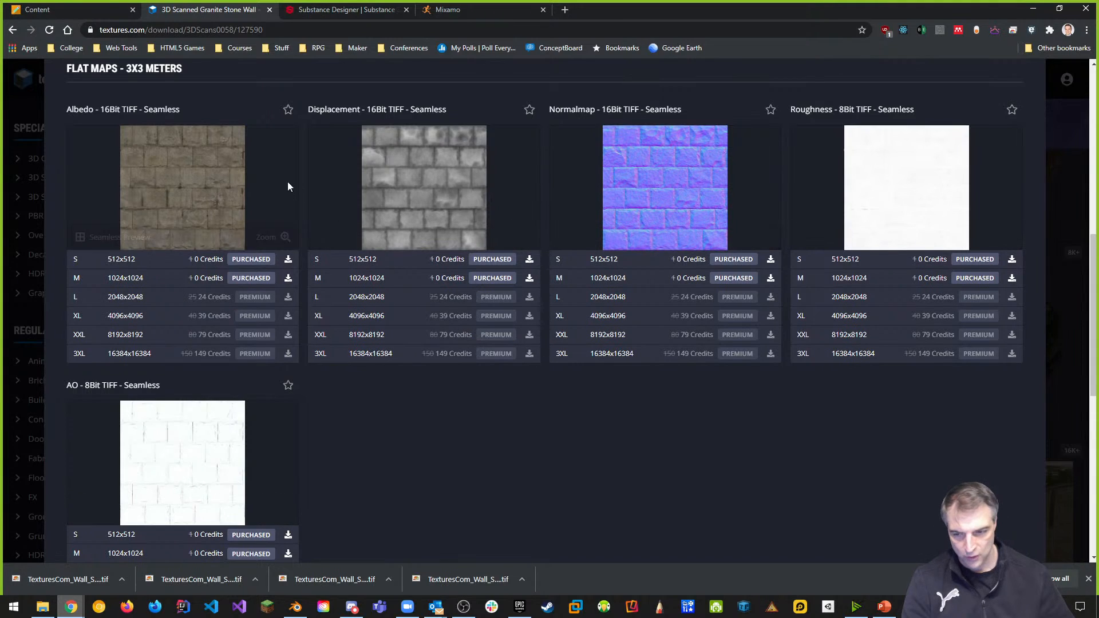
scroll(224, 215, "up", 1)
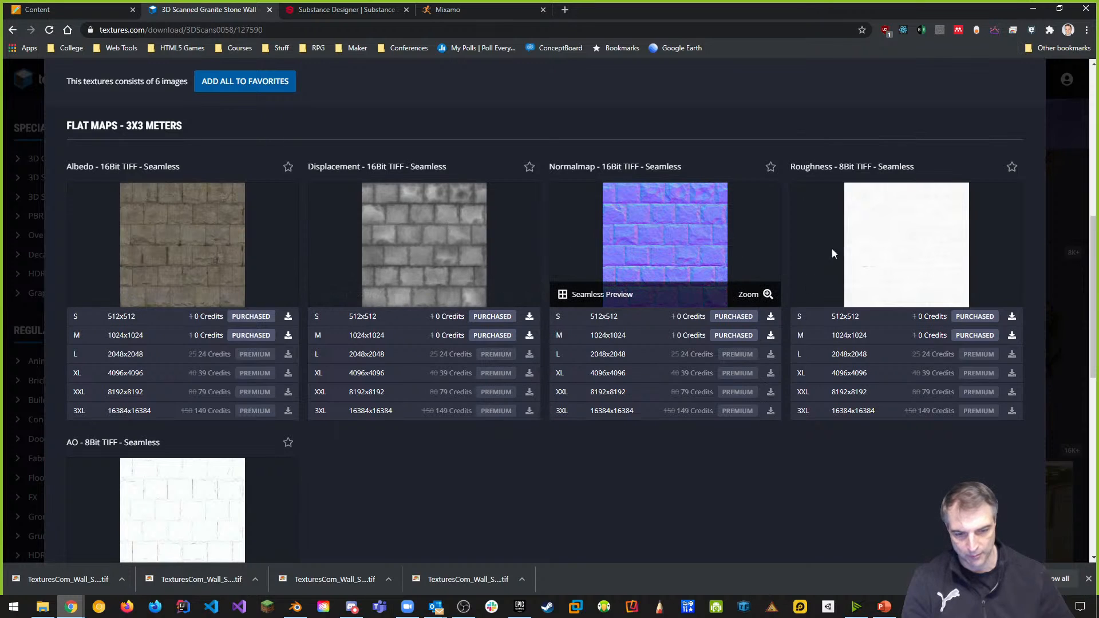
scroll(229, 424, "down", 2)
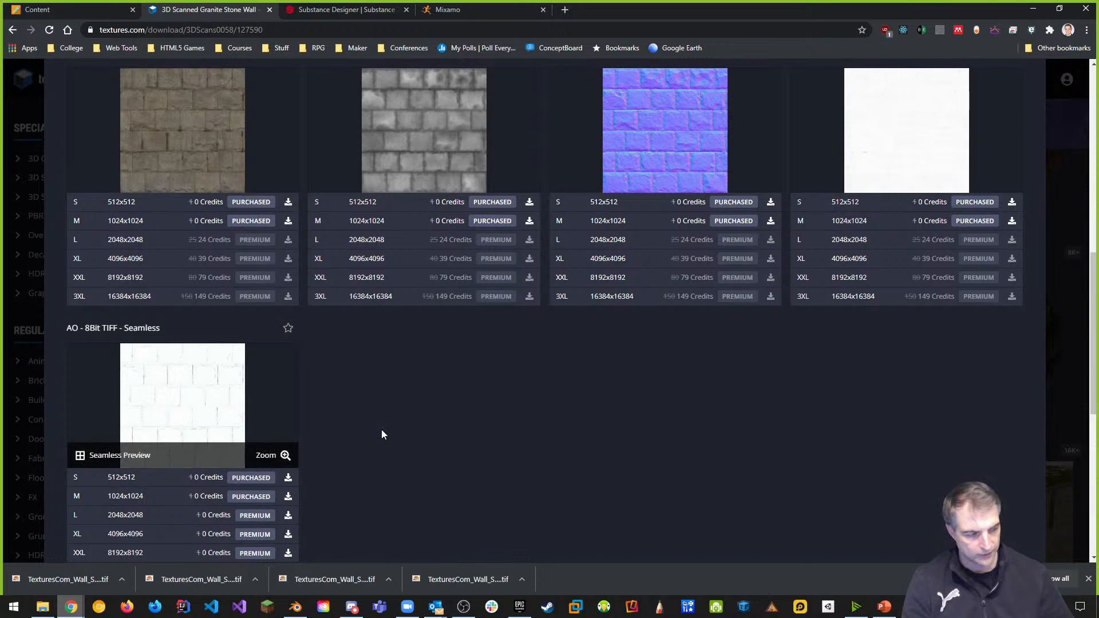
Step: Switch to Blender and examine the pillar's side faces from several angles
scroll(410, 438, "up", 2)
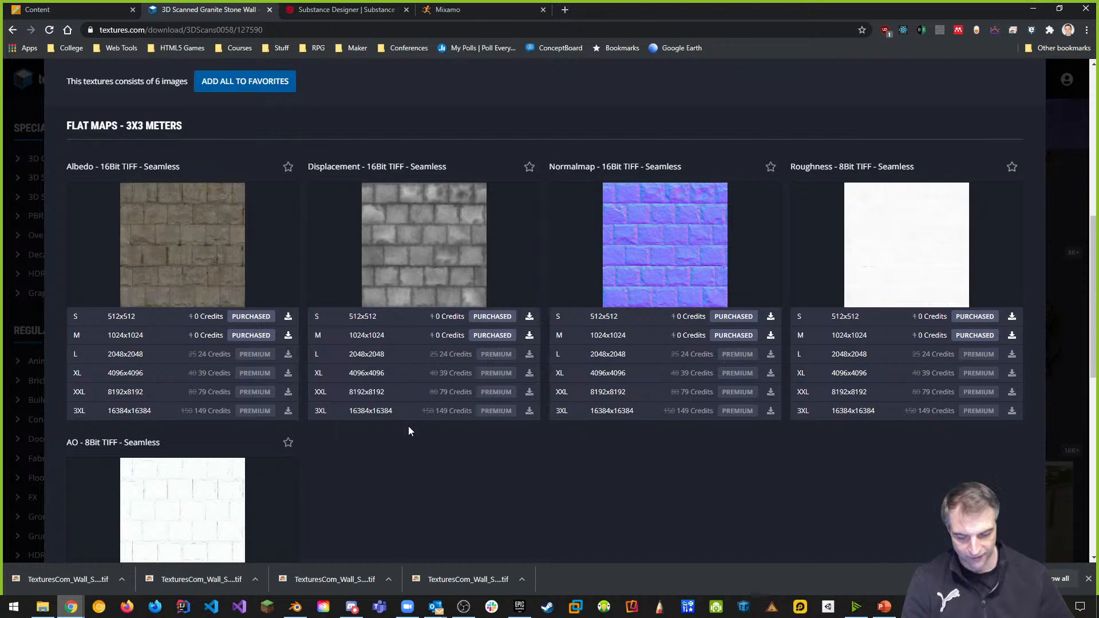
key("alt+Tab")
middle_click_drag(614, 272, 401, 264)
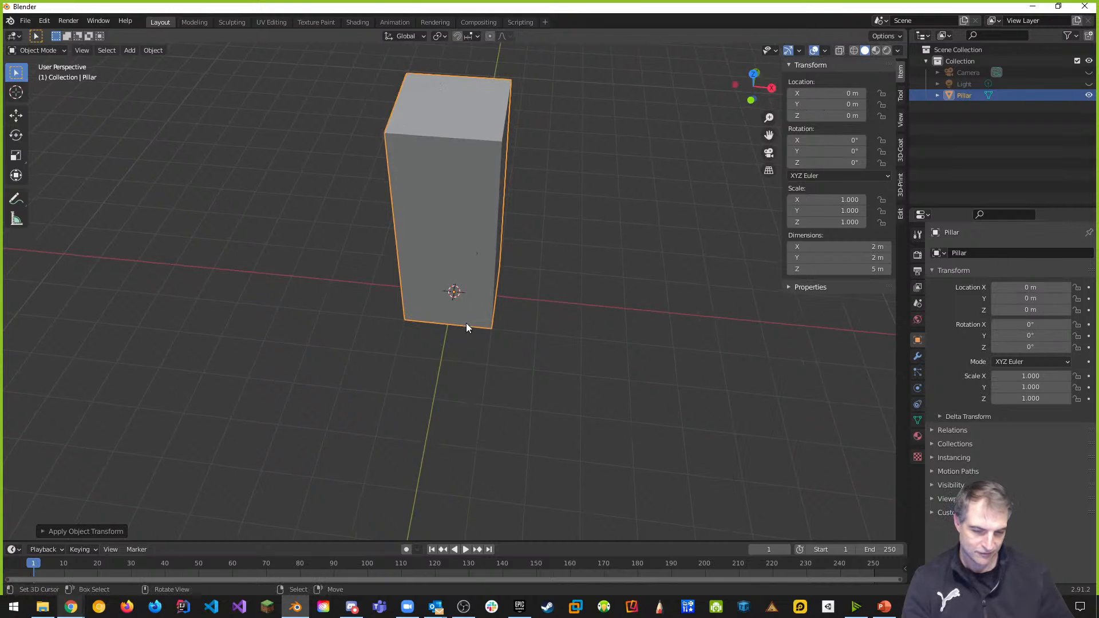
middle_click_drag(512, 169, 408, 201)
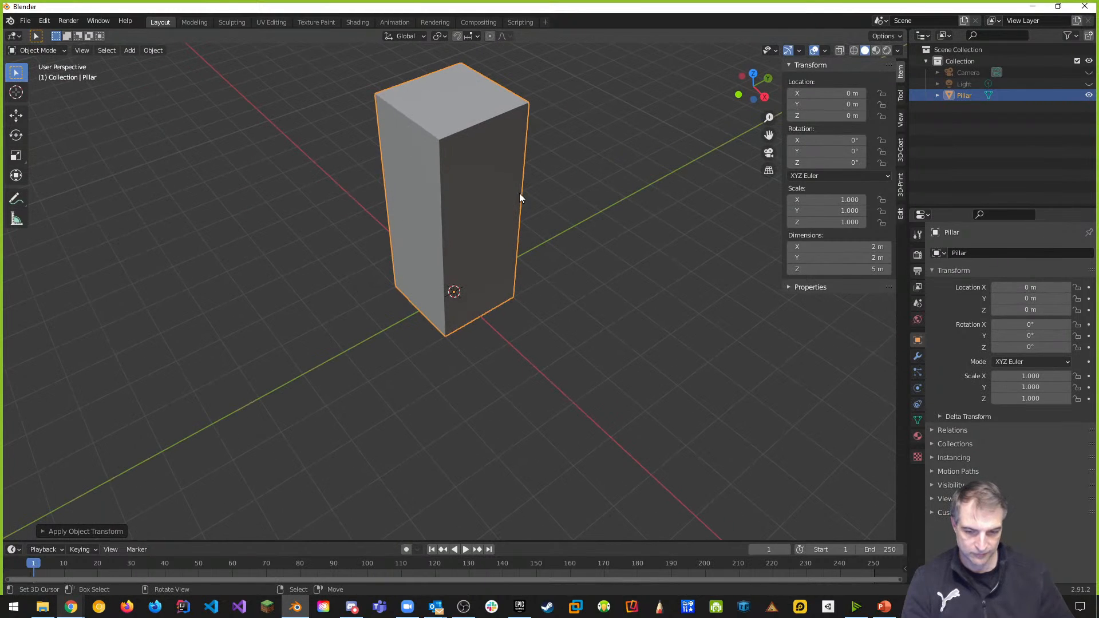
middle_click_drag(470, 244, 589, 235)
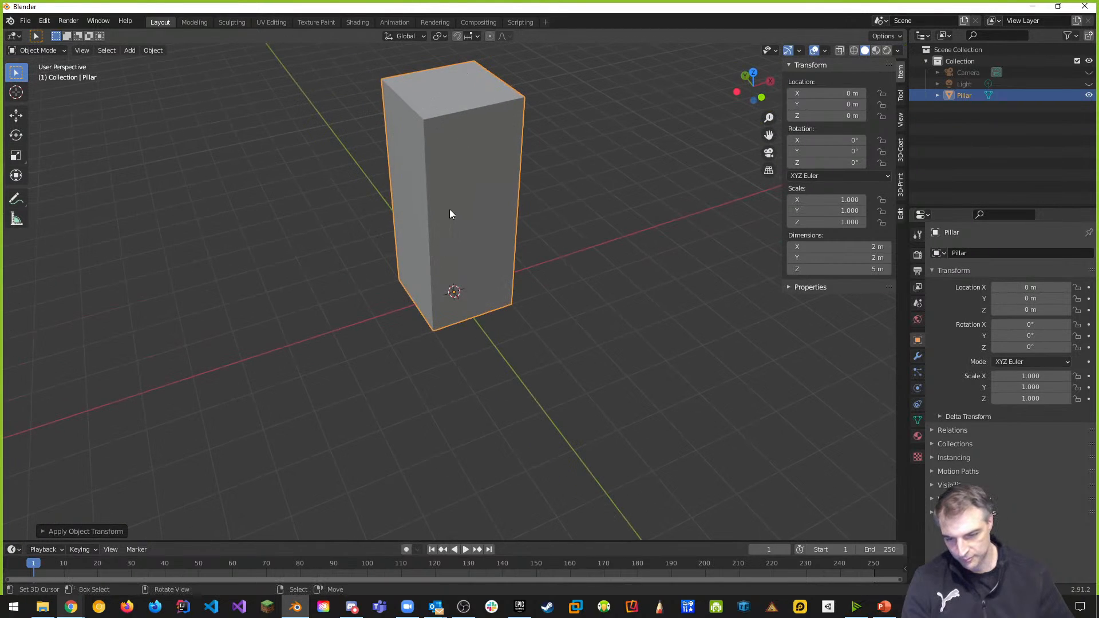
middle_click_drag(539, 201, 453, 144)
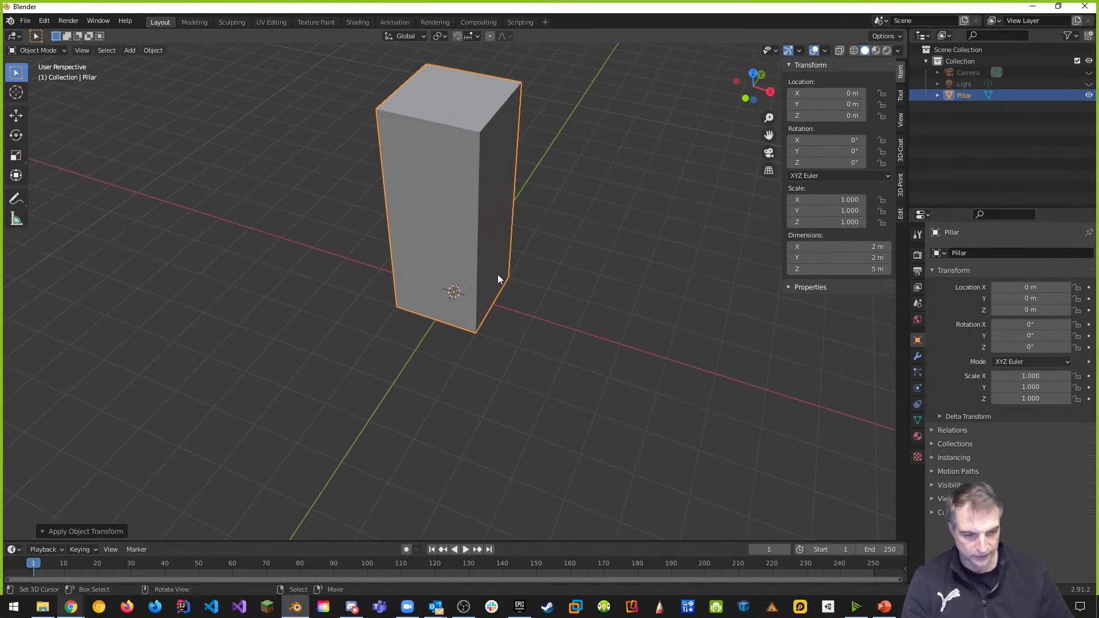
middle_click_drag(521, 296, 556, 294)
Step: Switch back to Chrome and open the Textures folder in the Blackboard course's Week 4 content
key("alt+Tab")
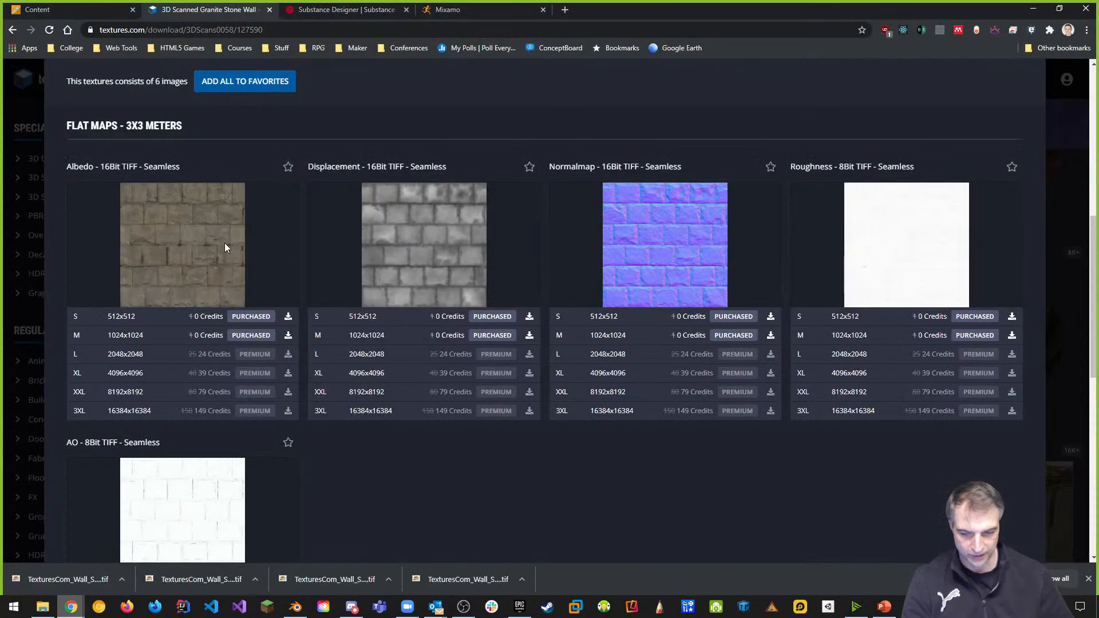
mouse_move(167, 252)
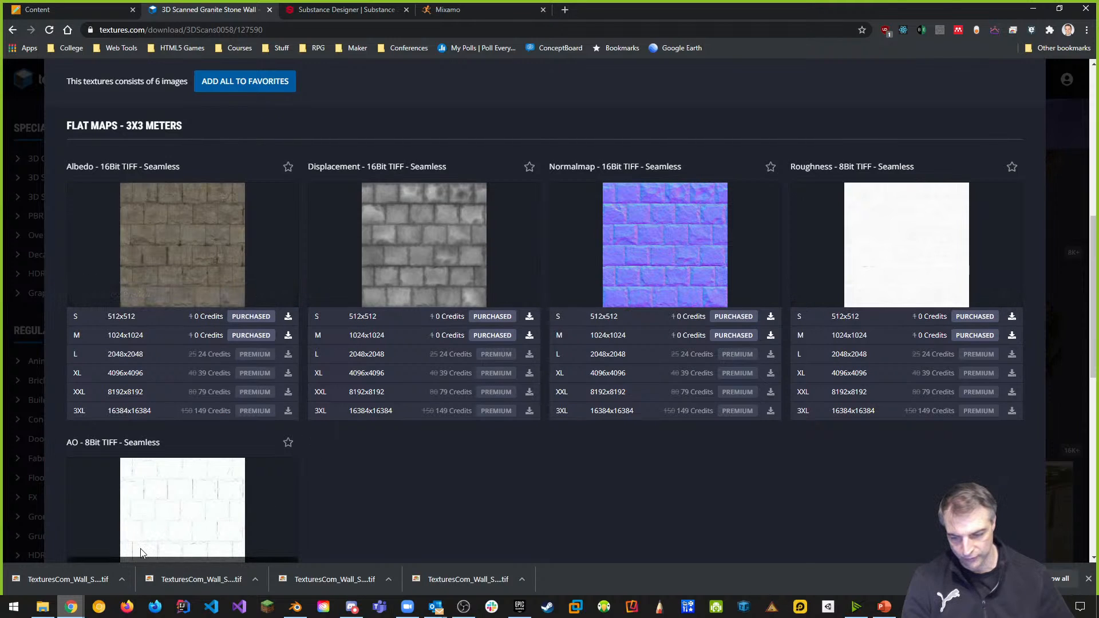
mouse_move(72, 610)
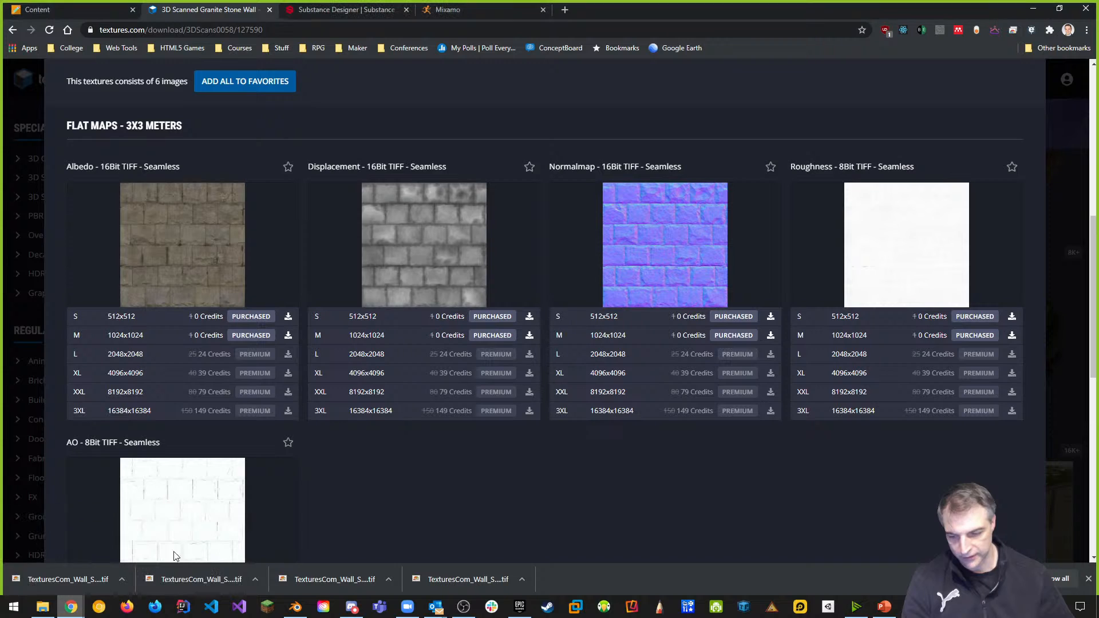
left_click(62, 10)
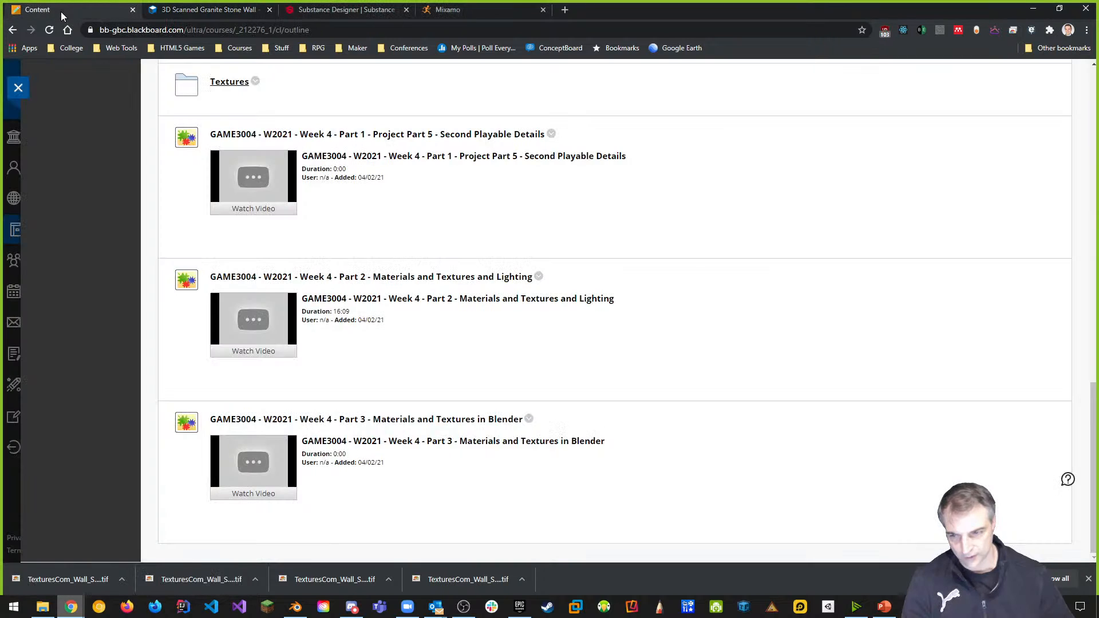
scroll(304, 316, "up", 3)
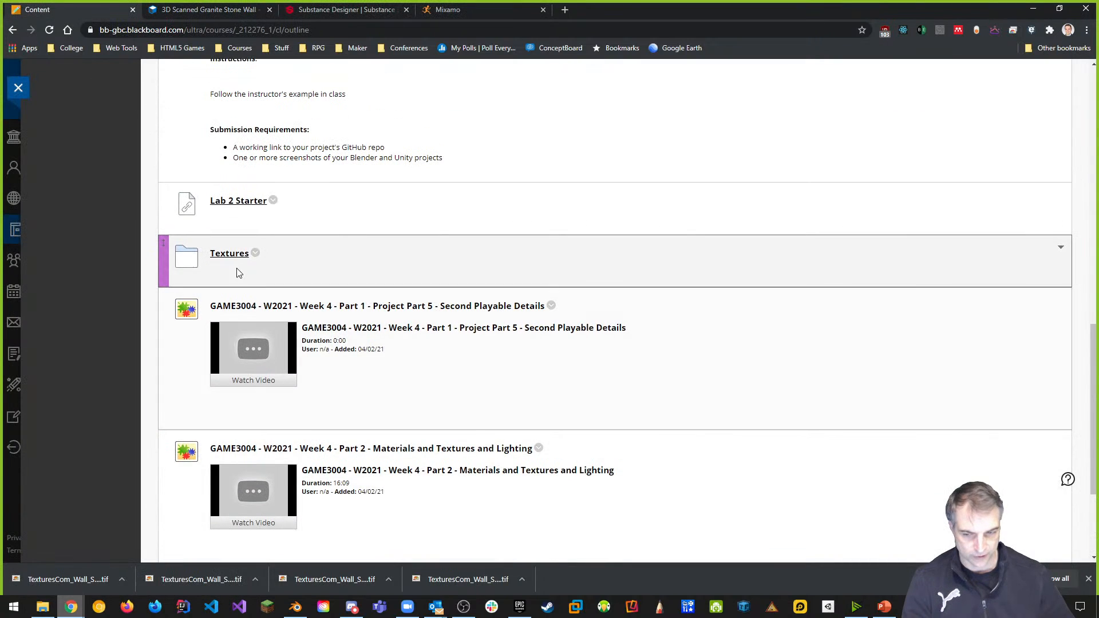
scroll(304, 315, "up", 4)
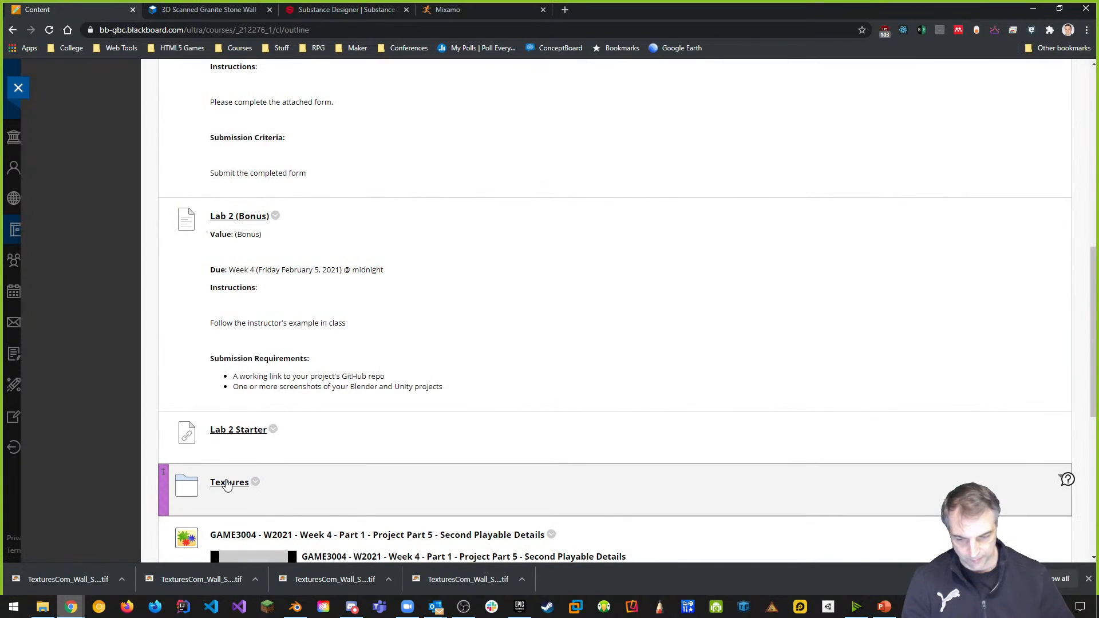
left_click(230, 486)
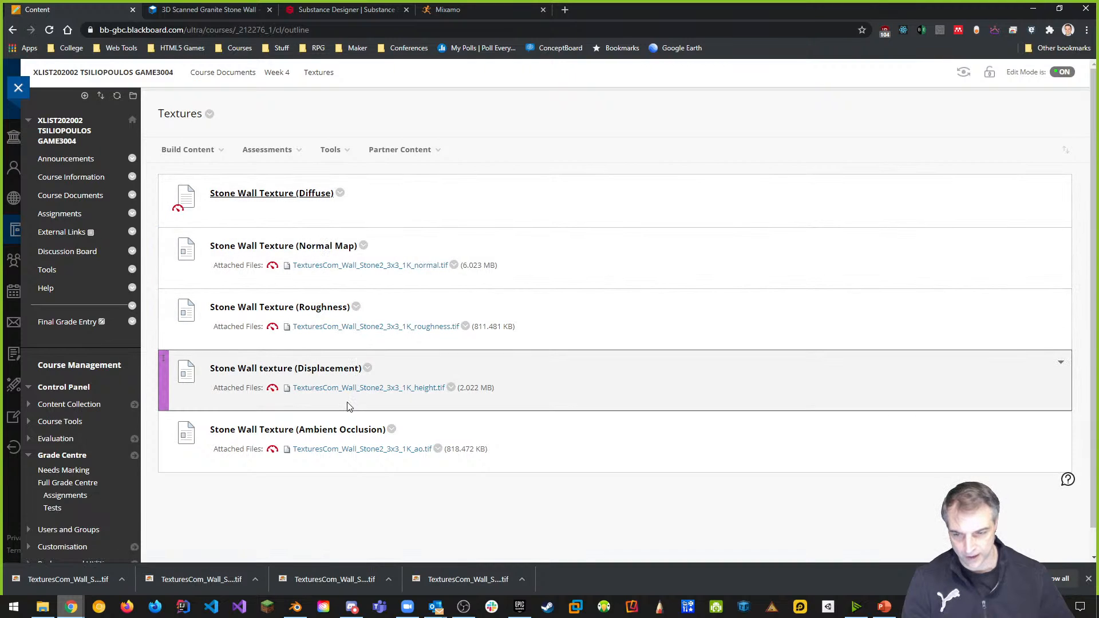
Step: Open the Stone Wall Texture (Diffuse) item for editing, check its selected file and options, and return to the Textures folder
left_click(340, 193)
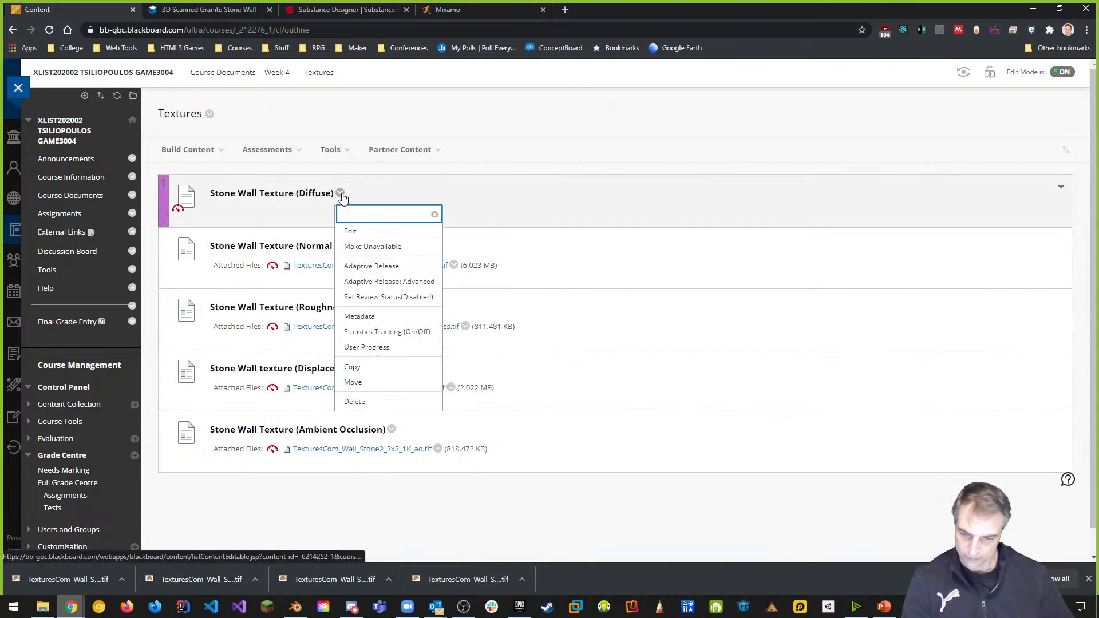
left_click(350, 232)
scroll(479, 393, "down", 4)
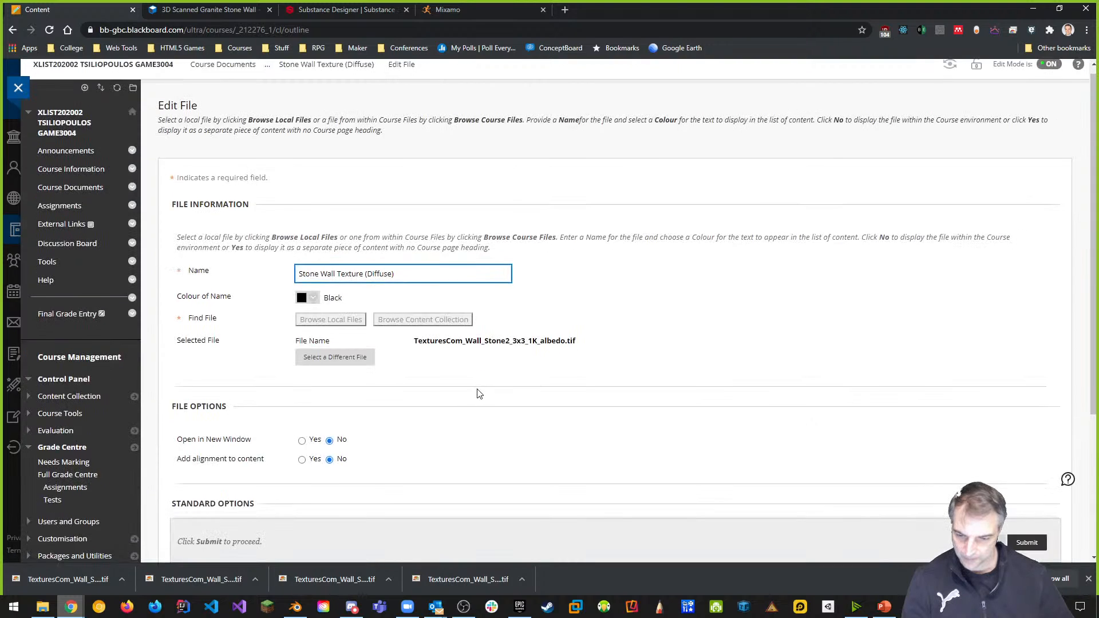
scroll(450, 335, "up", 3)
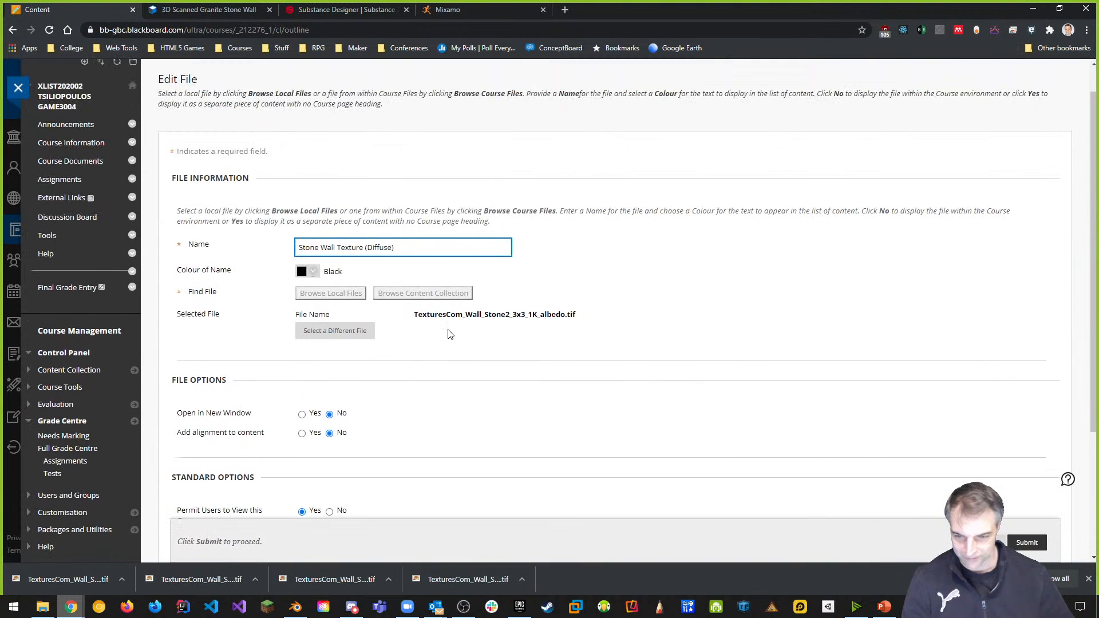
scroll(450, 335, "down", 2)
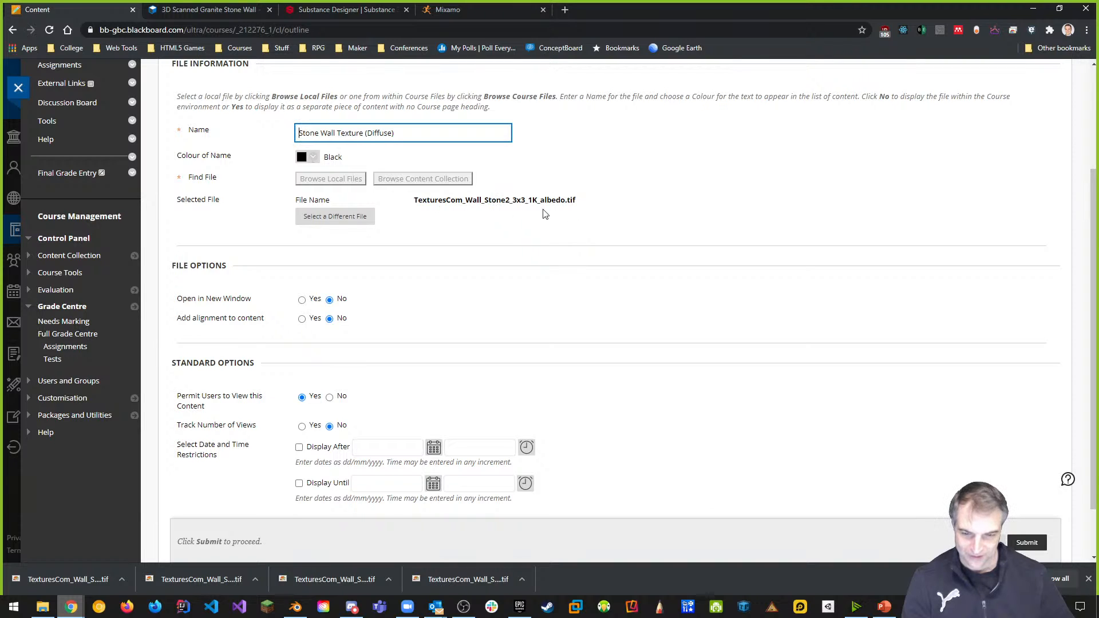
scroll(464, 261, "up", 3)
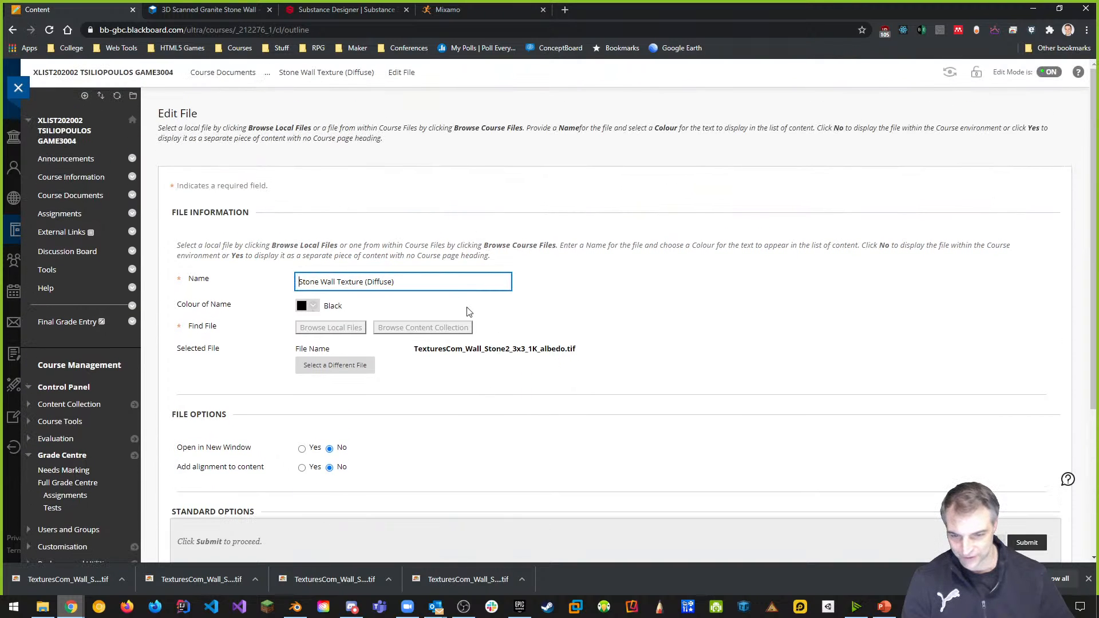
scroll(486, 320, "down", 4)
left_click(1027, 513)
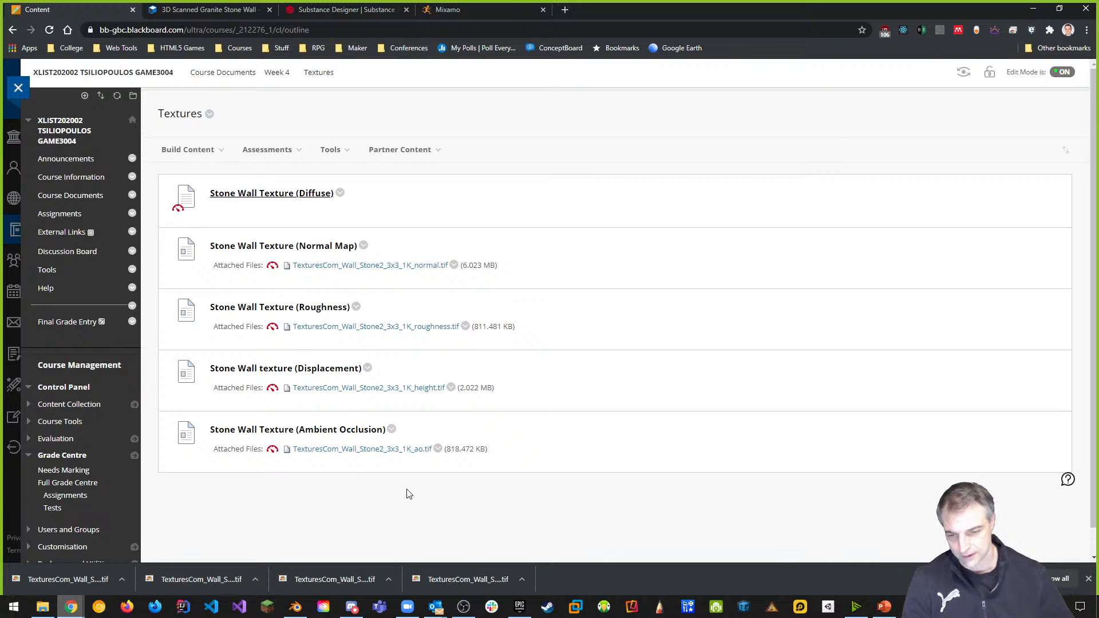
Step: Go back to textures.com in Chrome and close the granite stone wall texture after viewing its preview image
key("alt+Tab")
mouse_move(71, 606)
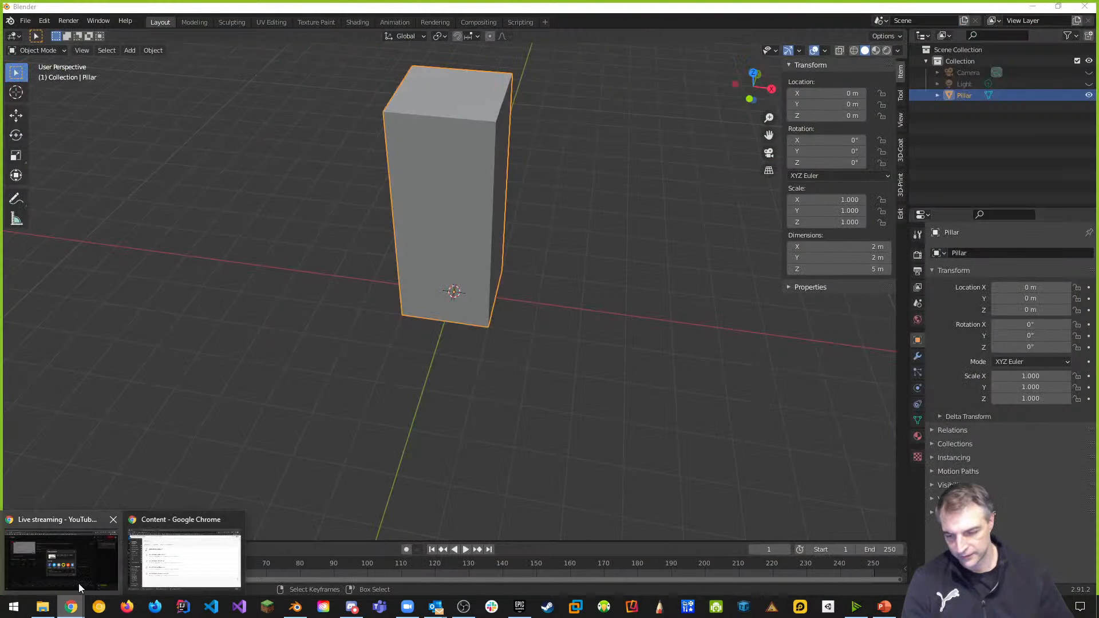
left_click(183, 558)
left_click(213, 10)
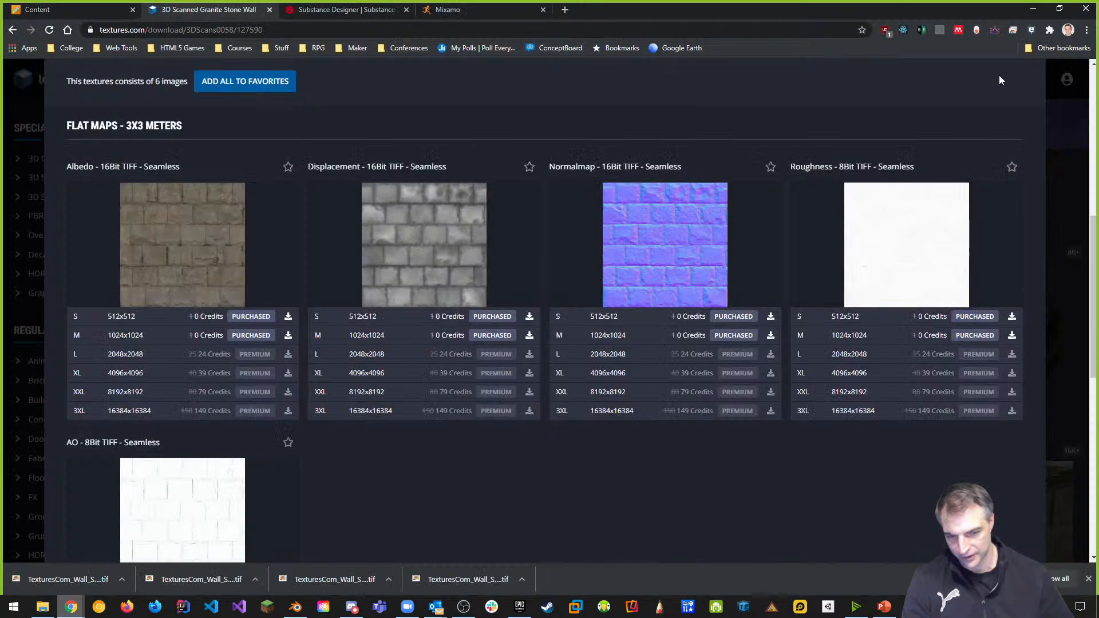
scroll(925, 248, "up", 8)
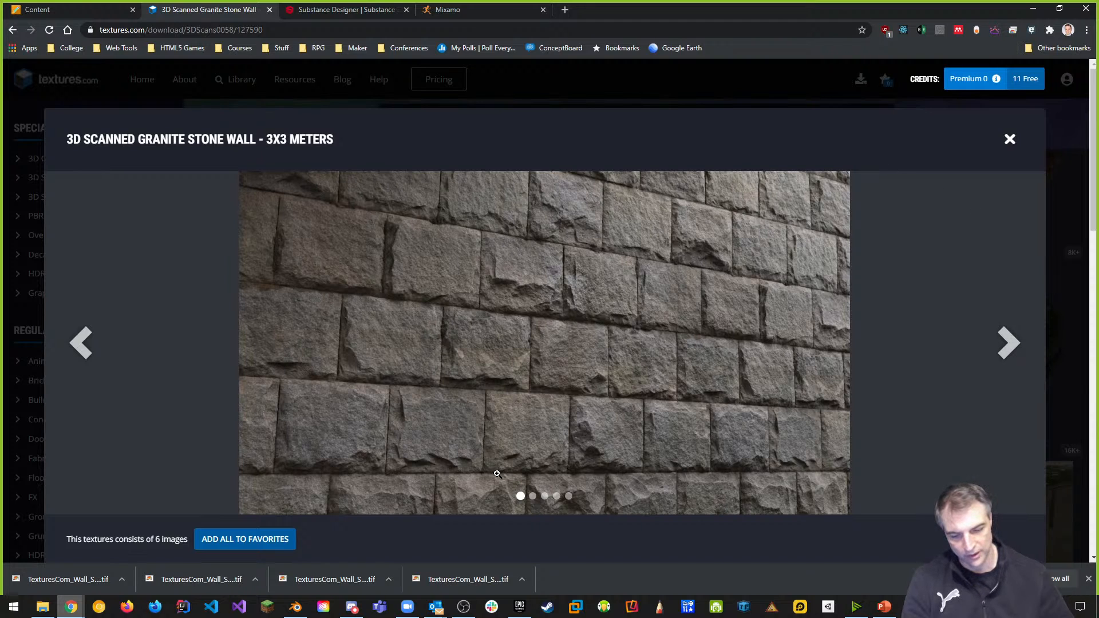
left_click(1011, 148)
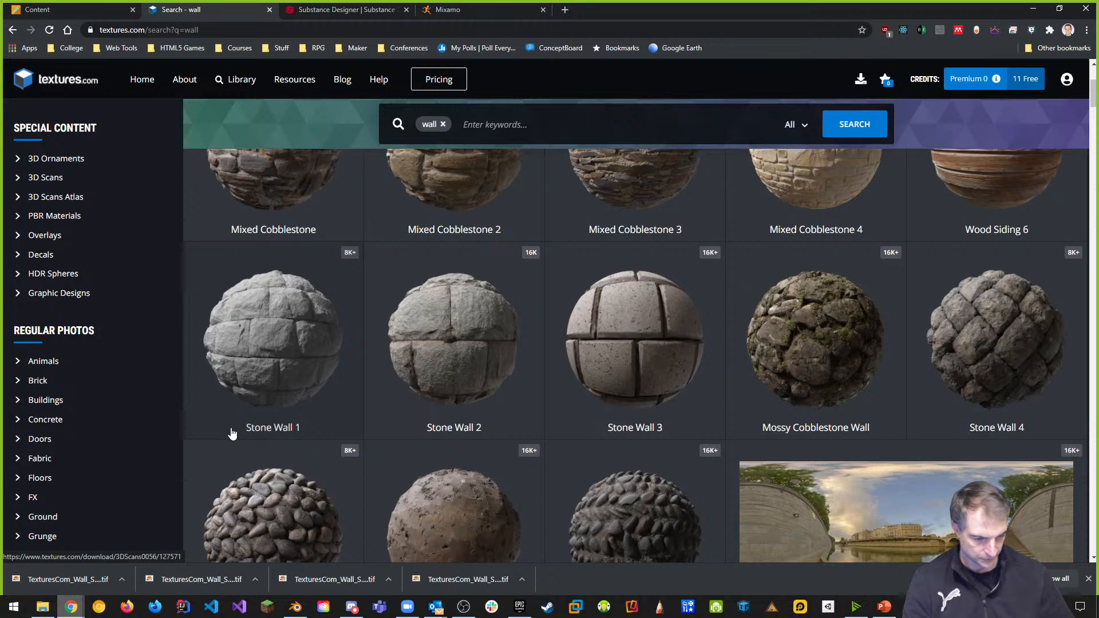
Step: Return to Blender and view the whole pillar from the front and from an angle
left_click(1032, 11)
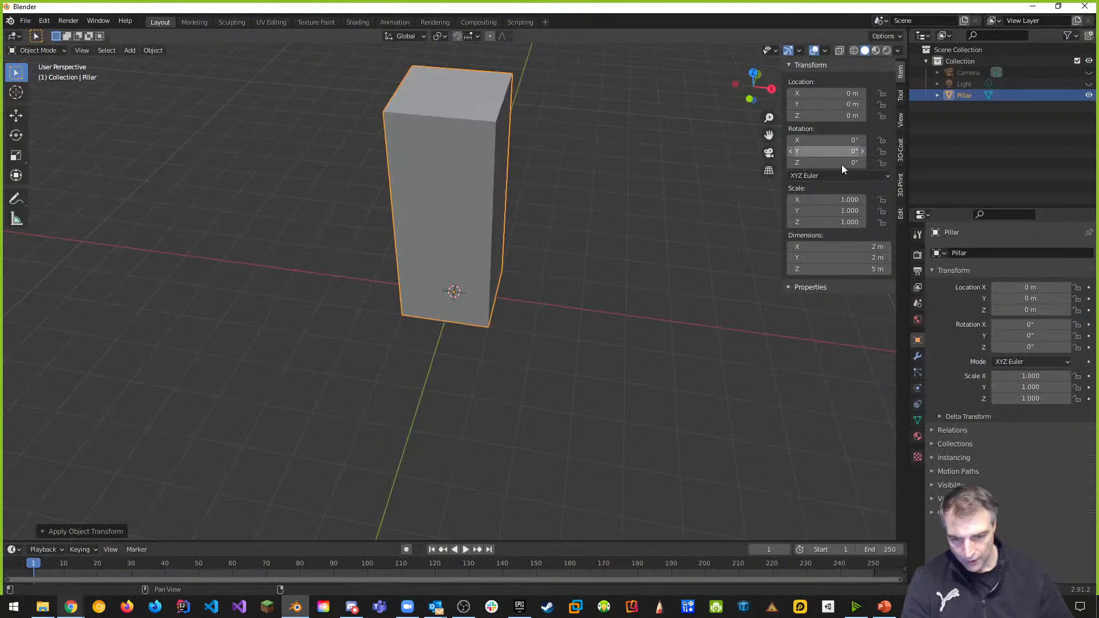
middle_click_drag(639, 335, 649, 321, "shift")
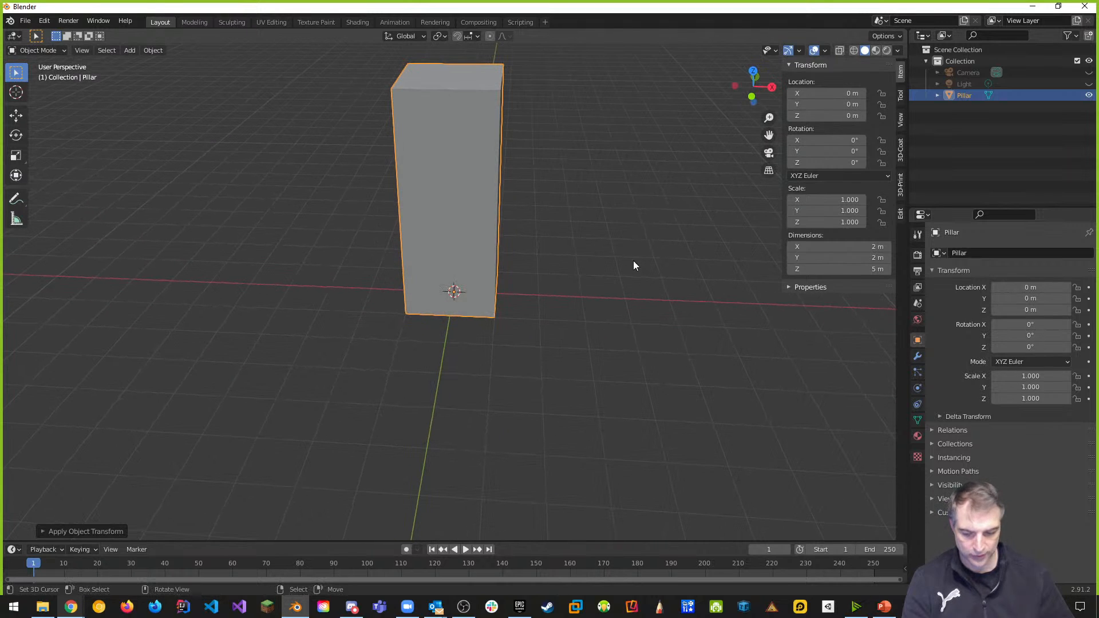
middle_click_drag(628, 238, 617, 323, "shift")
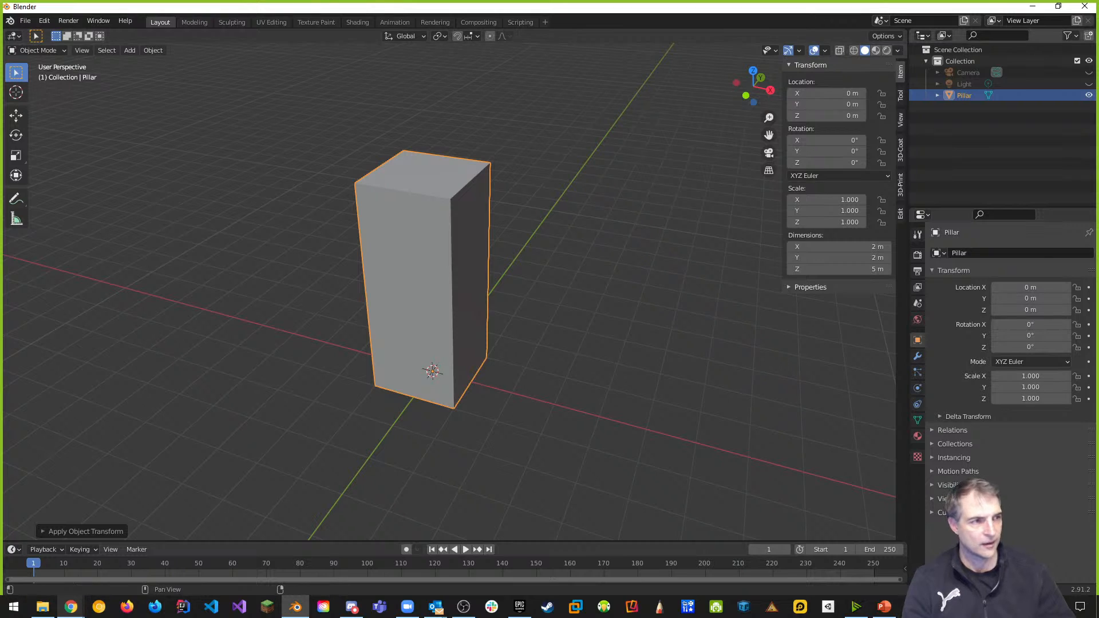
key("alt+Tab")
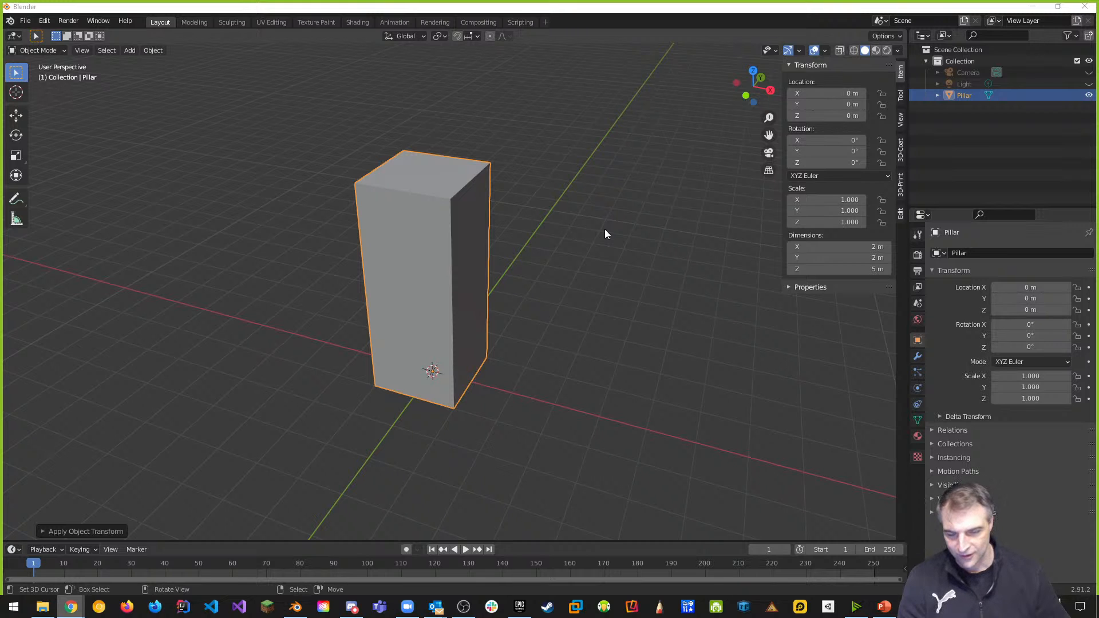
middle_click_drag(506, 257, 537, 262)
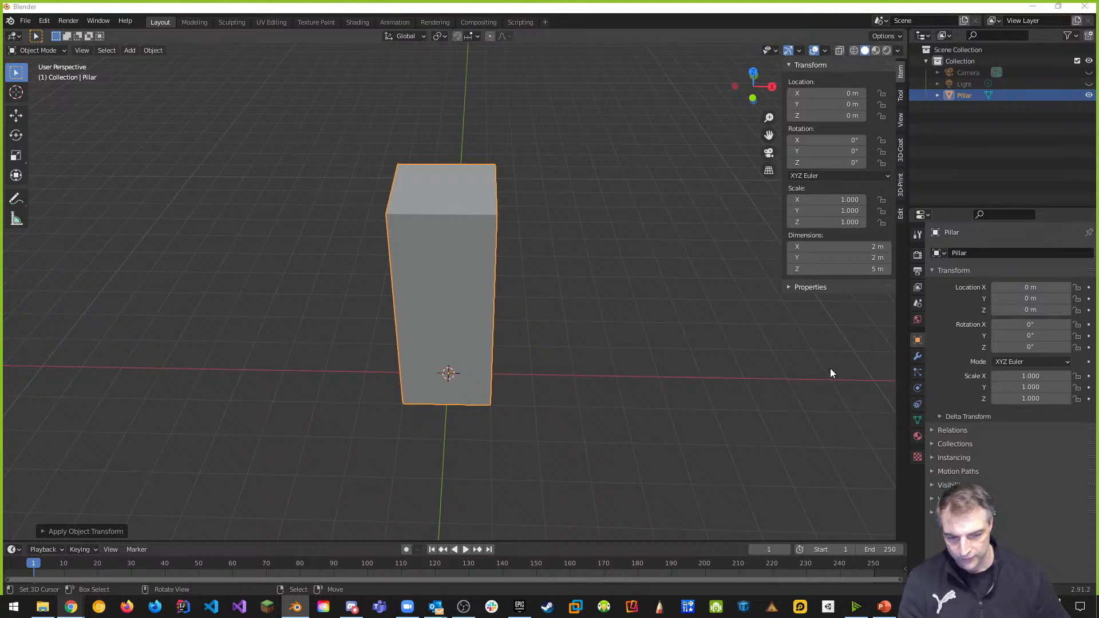
Step: Look over the pillar's material settings and the texture properties
left_click(917, 436)
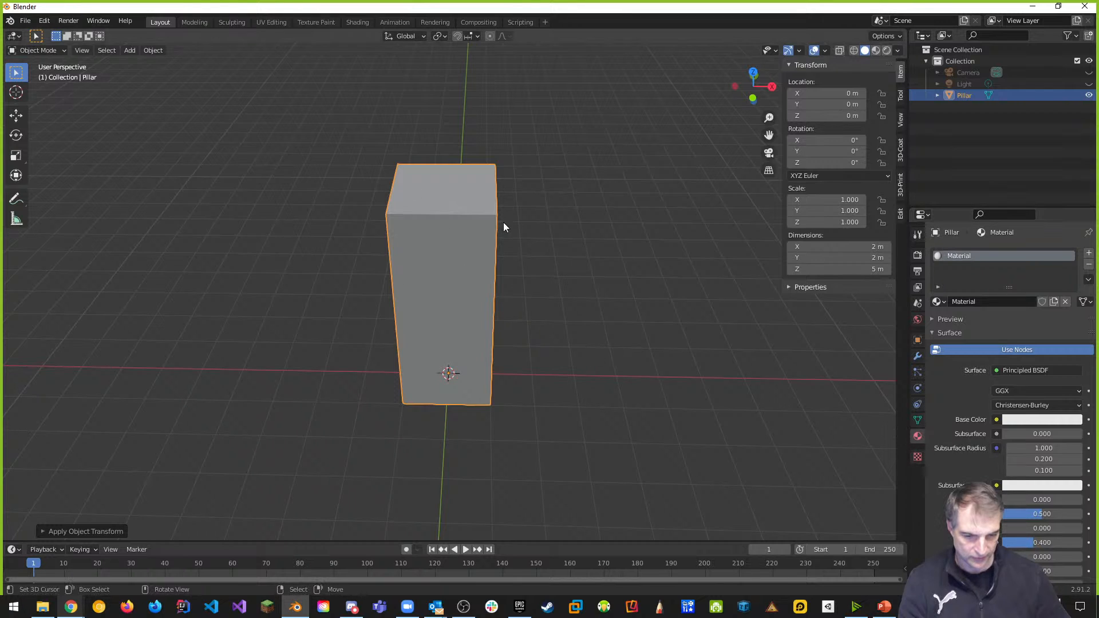
middle_click_drag(534, 283, 519, 283)
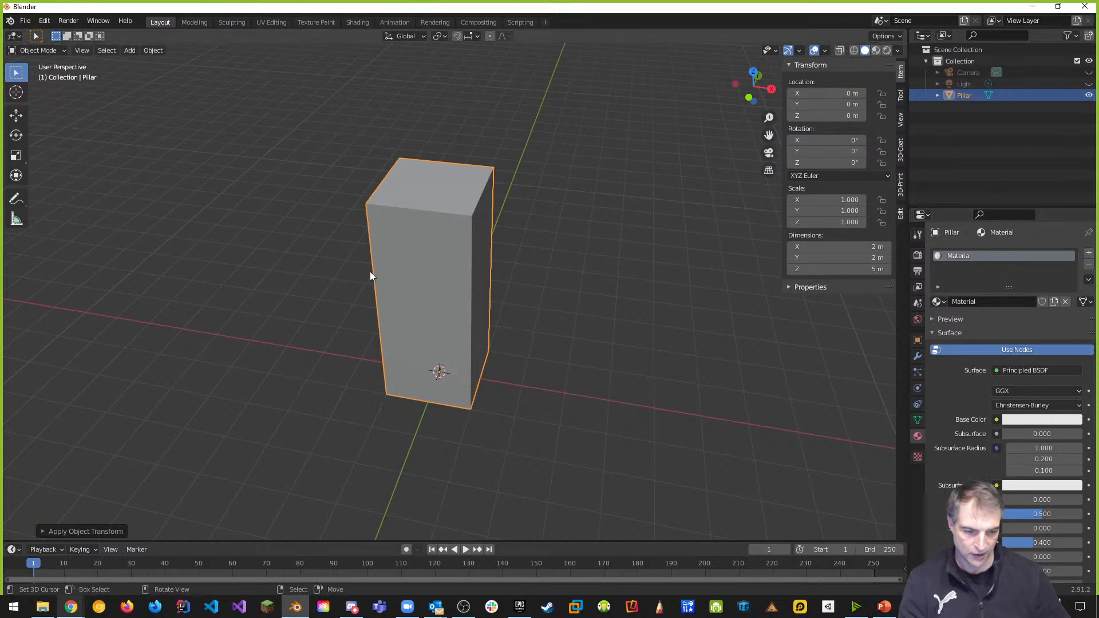
left_click(918, 458)
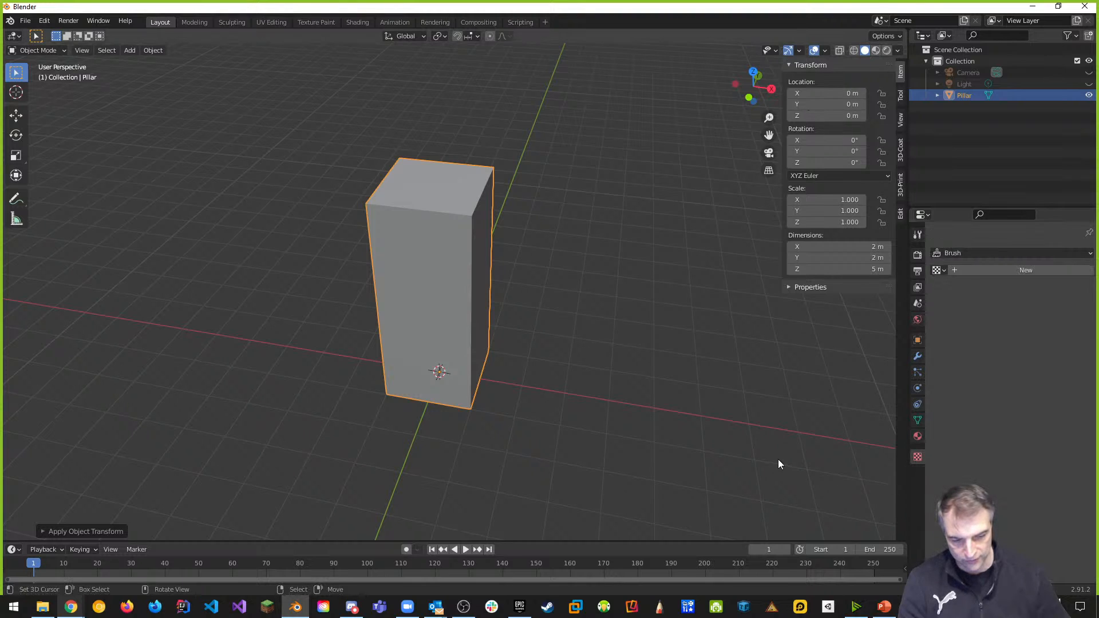
left_click(918, 437)
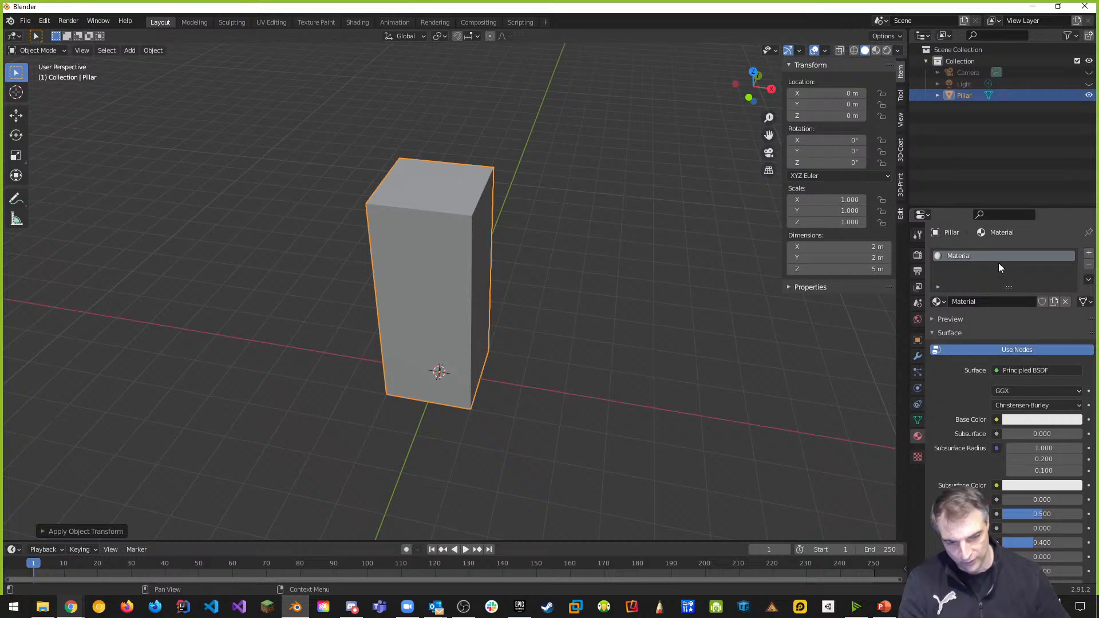
left_click(918, 458)
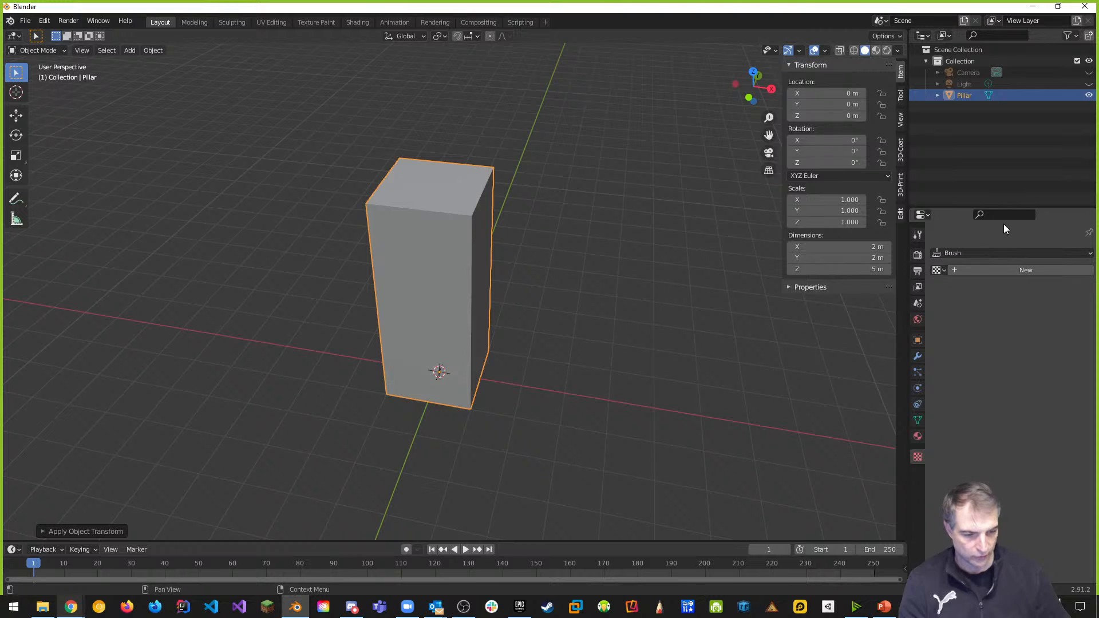
Step: Create a new image brush texture and name it Stone Wall
left_click(1015, 269)
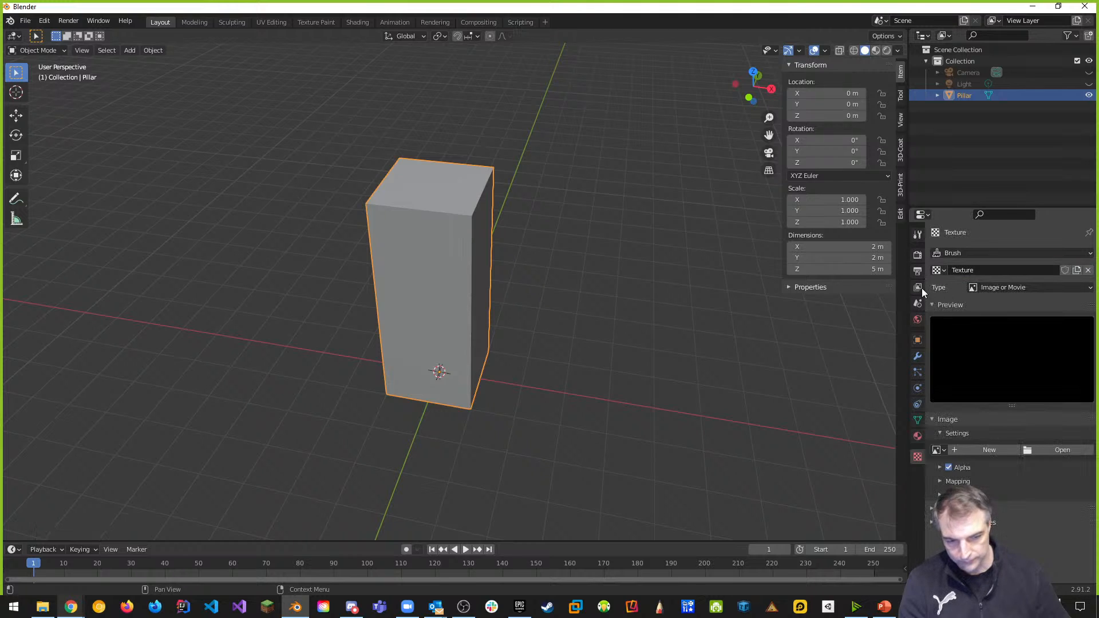
left_click(974, 271)
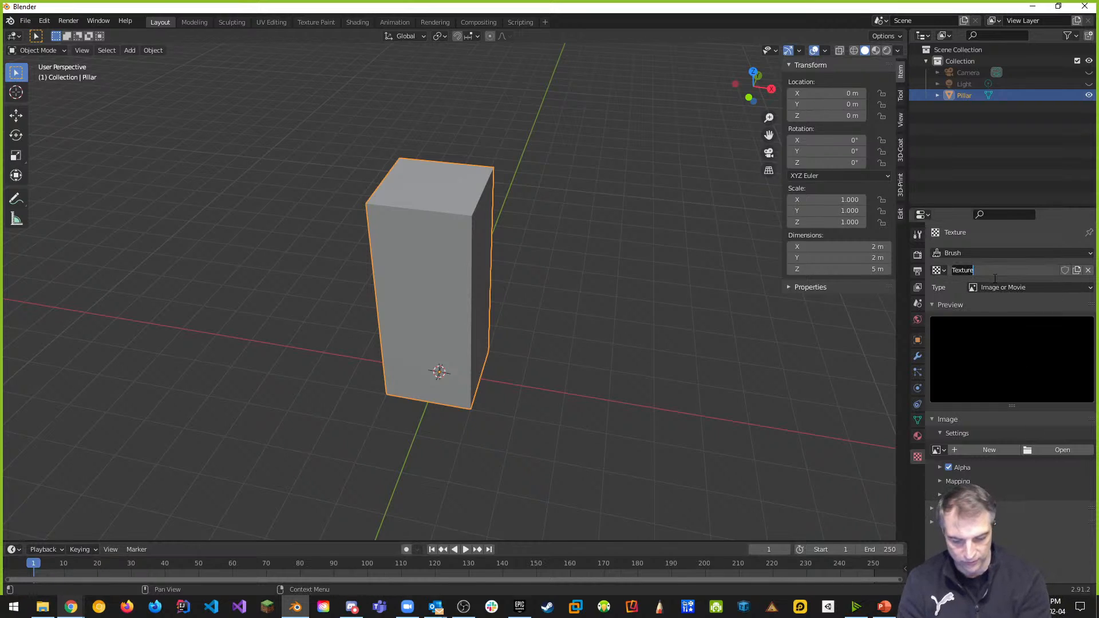
type("Stone W")
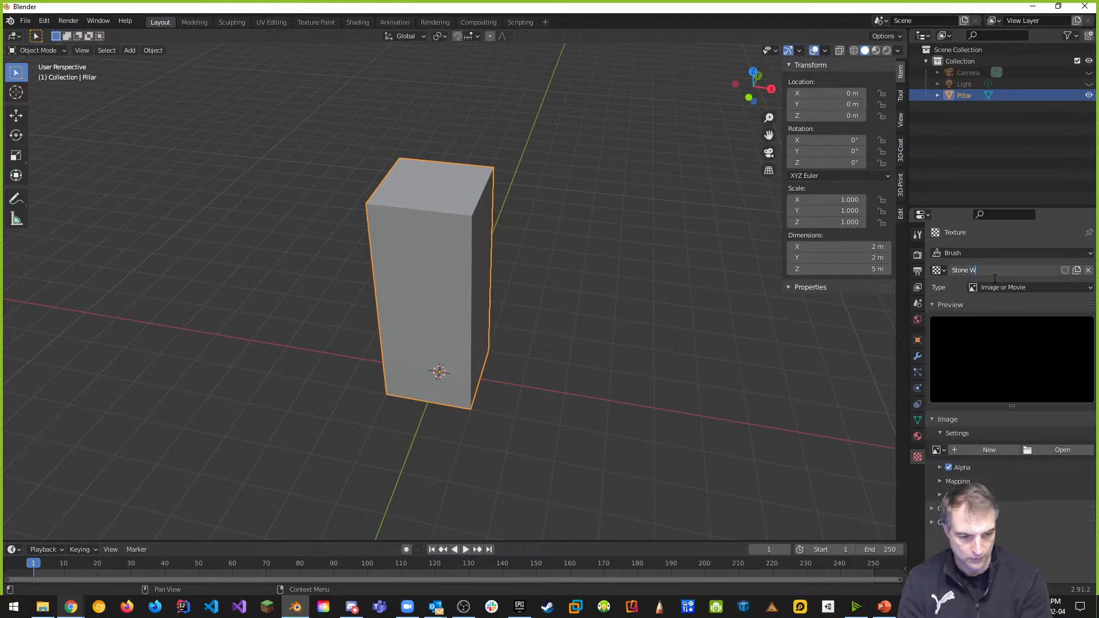
type("all")
key("Return")
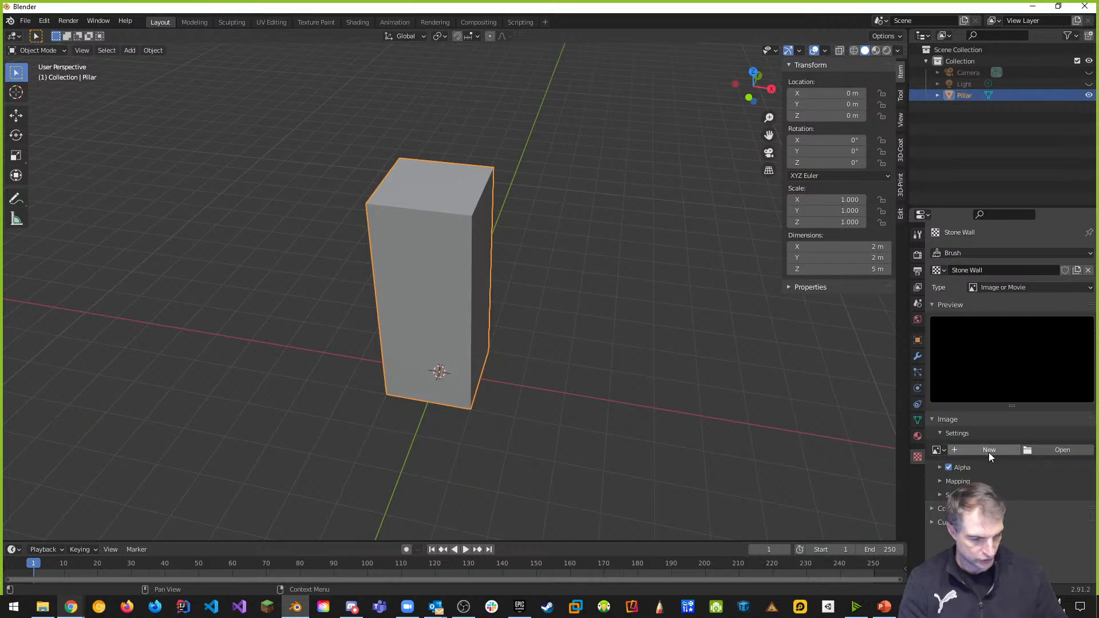
Step: Load TexturesCom_Wall_Stone2_3x3_1K_albedo.tif from the Downloads folder as the Stone Wall texture's image
left_click(1061, 453)
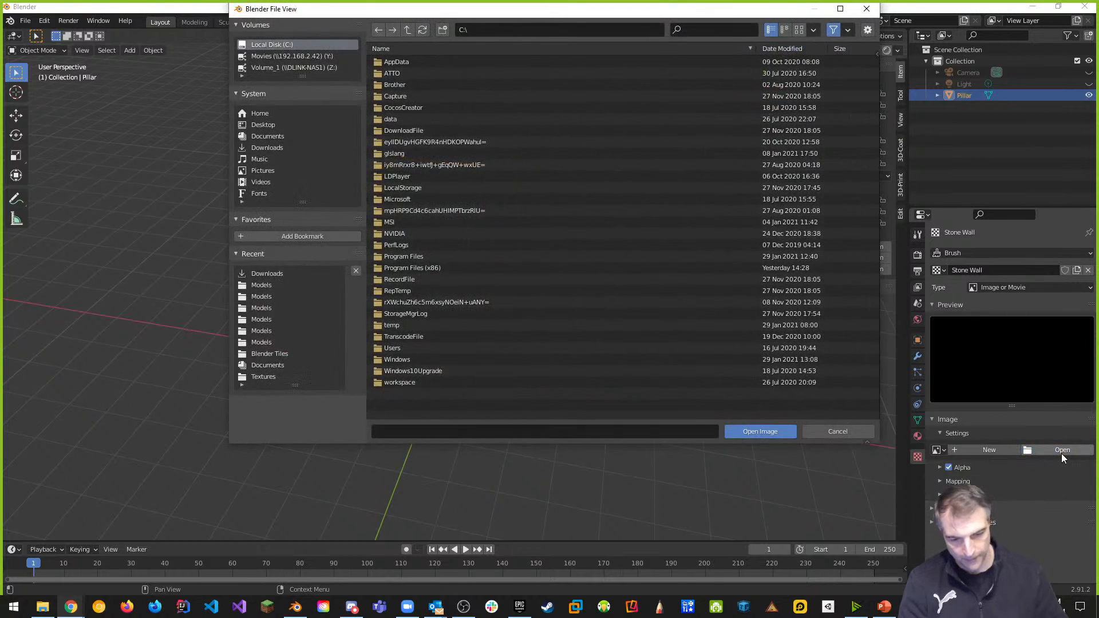
left_click(280, 148)
scroll(496, 229, "down", 8)
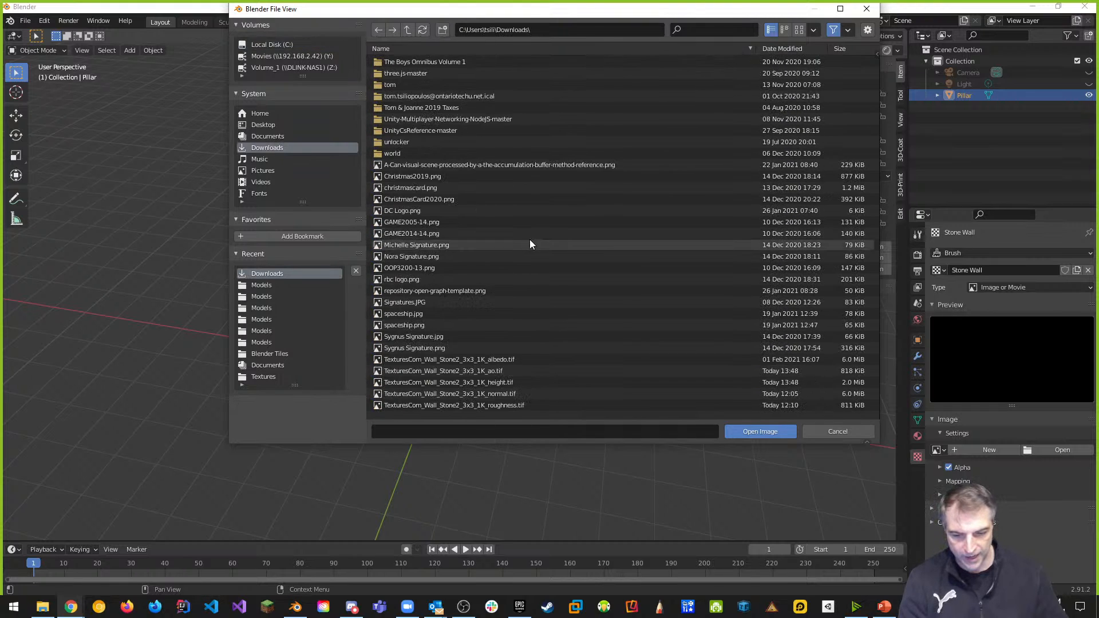
scroll(530, 240, "down", 6)
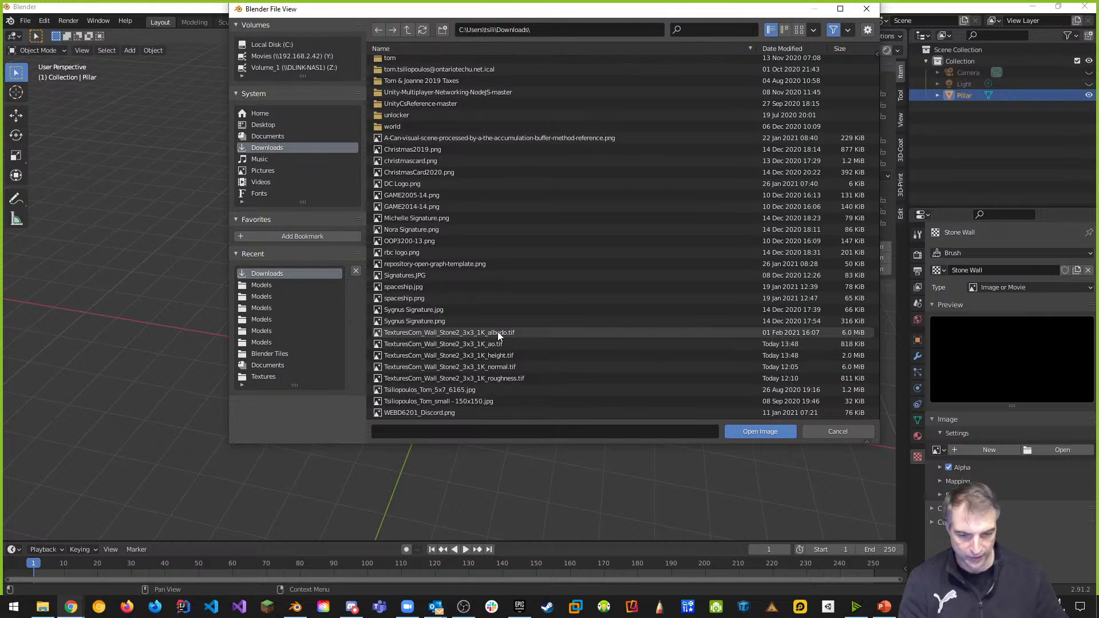
left_click(500, 333)
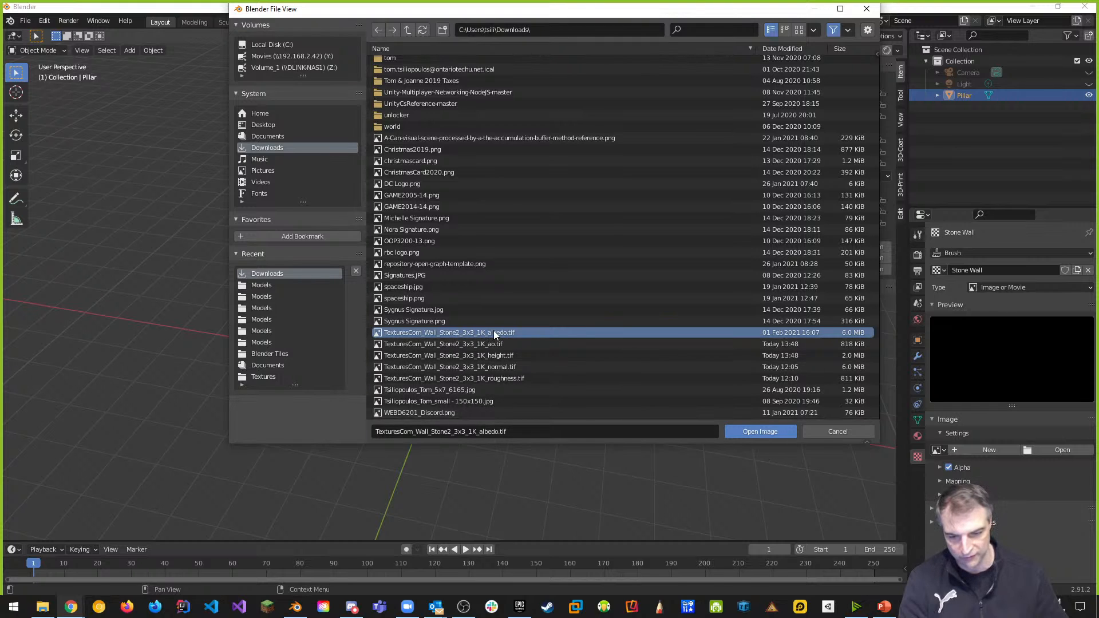
left_click(765, 430)
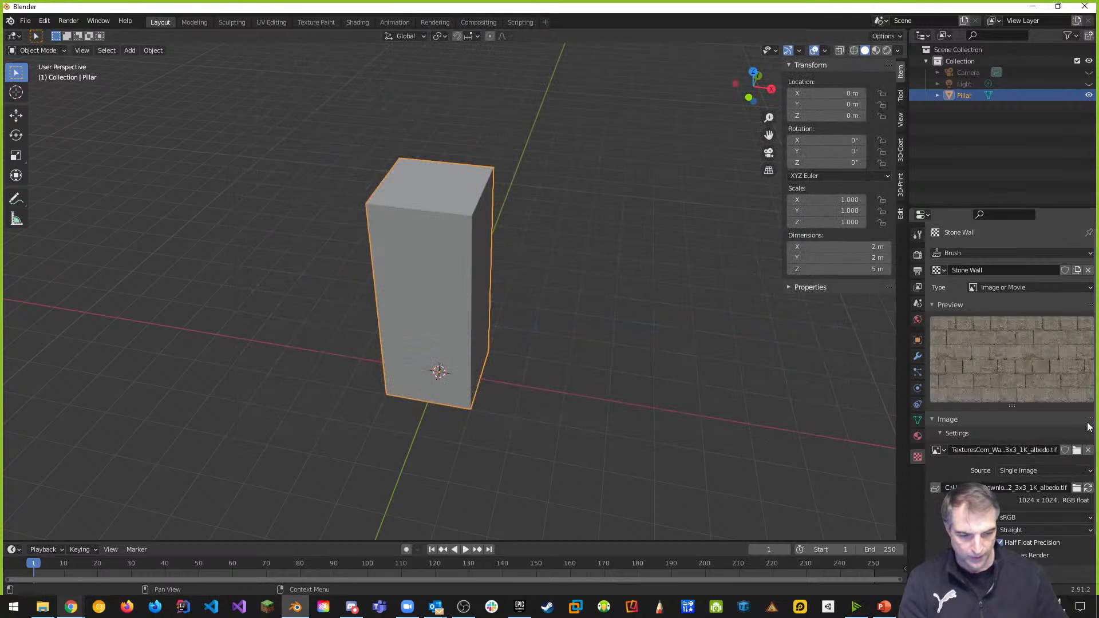
Step: Widen the properties area and pack the albedo image into the Blender file
left_click_drag(906, 329, 750, 329)
scroll(877, 348, "down", 2)
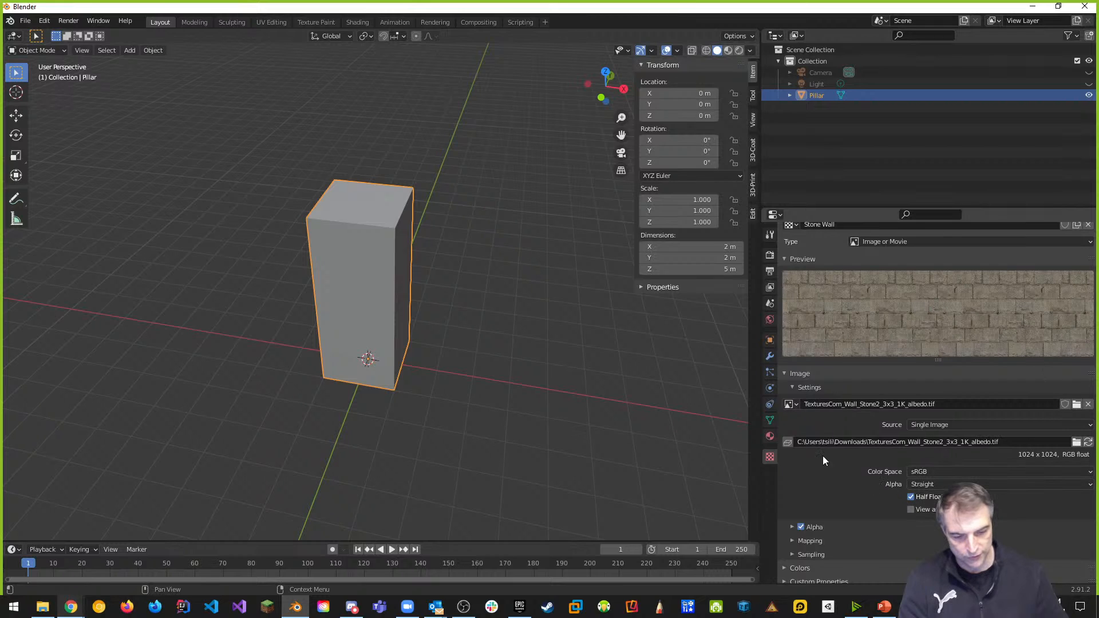
left_click(789, 442)
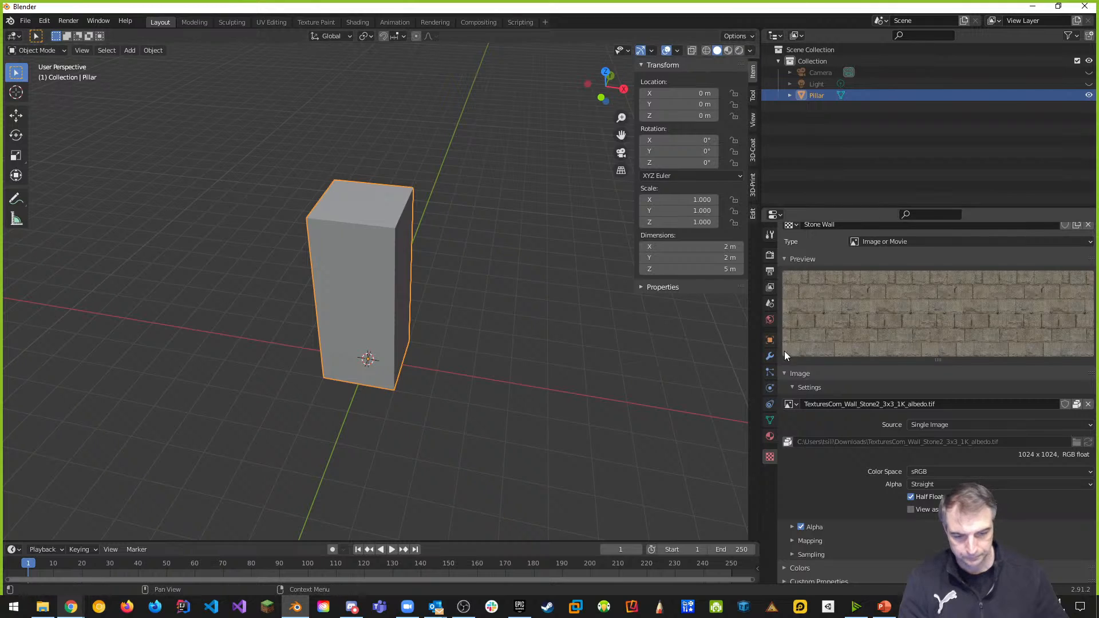
Step: Rename the pillar's material as Pillar
left_click(770, 436)
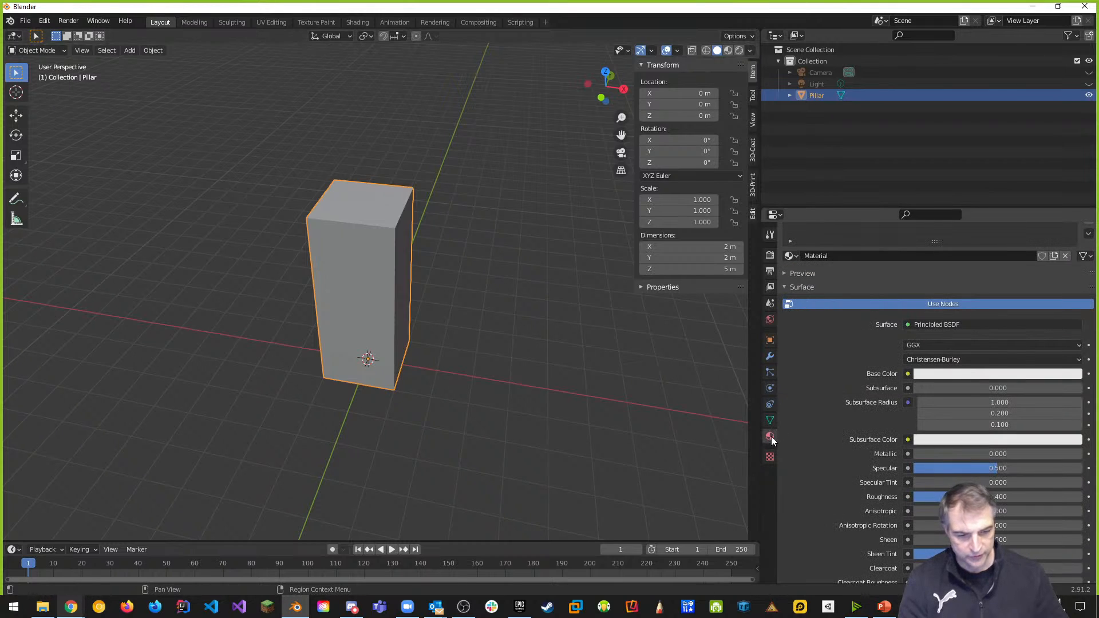
left_click(824, 255)
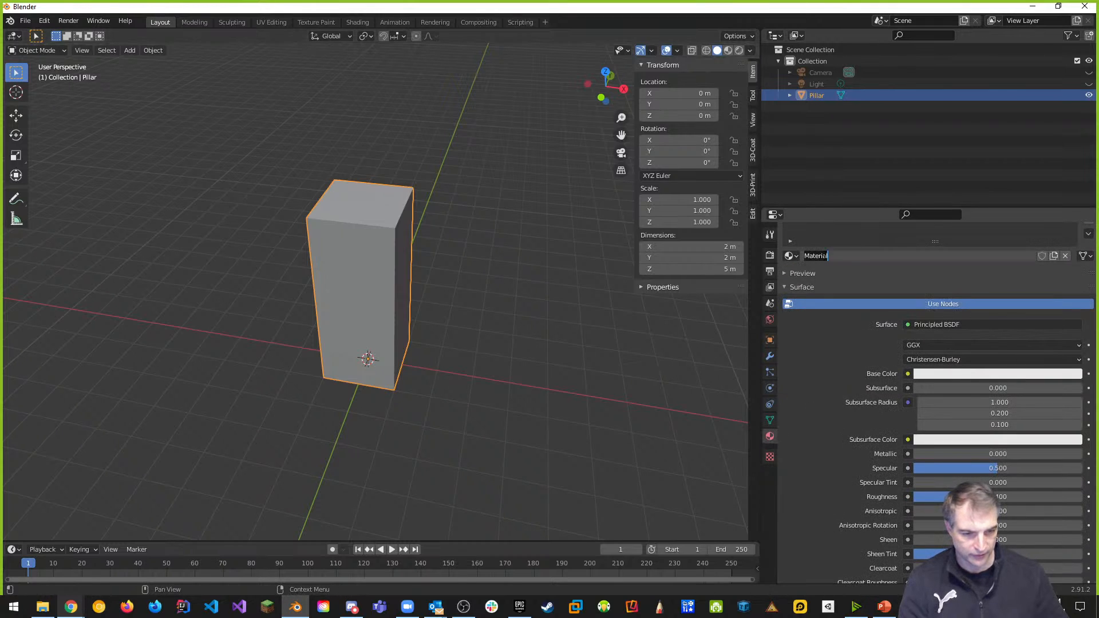
type("Pillar")
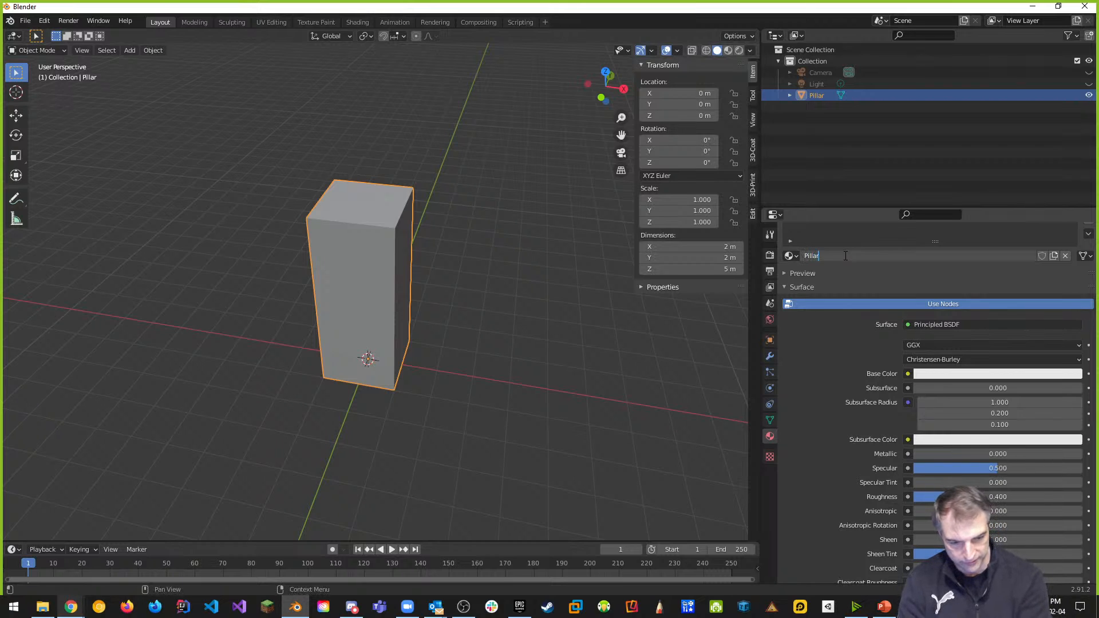
key("Return")
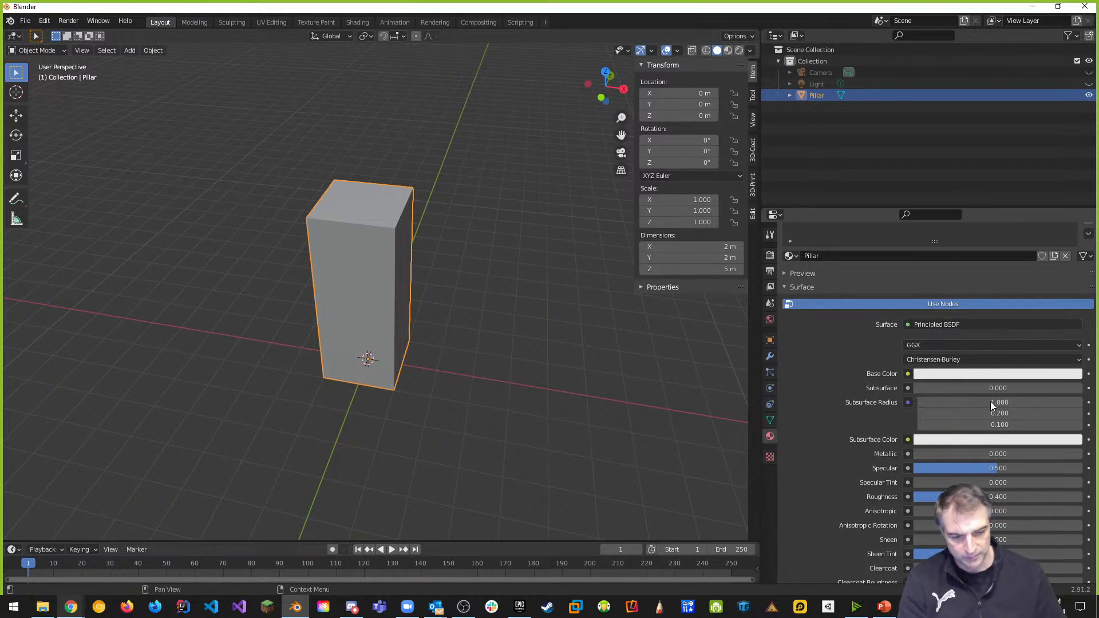
Step: Look over the material settings and view the pillar in the Modeling, Sculpting, UV Editing and Texture Paint workspaces
scroll(992, 481, "down", 4)
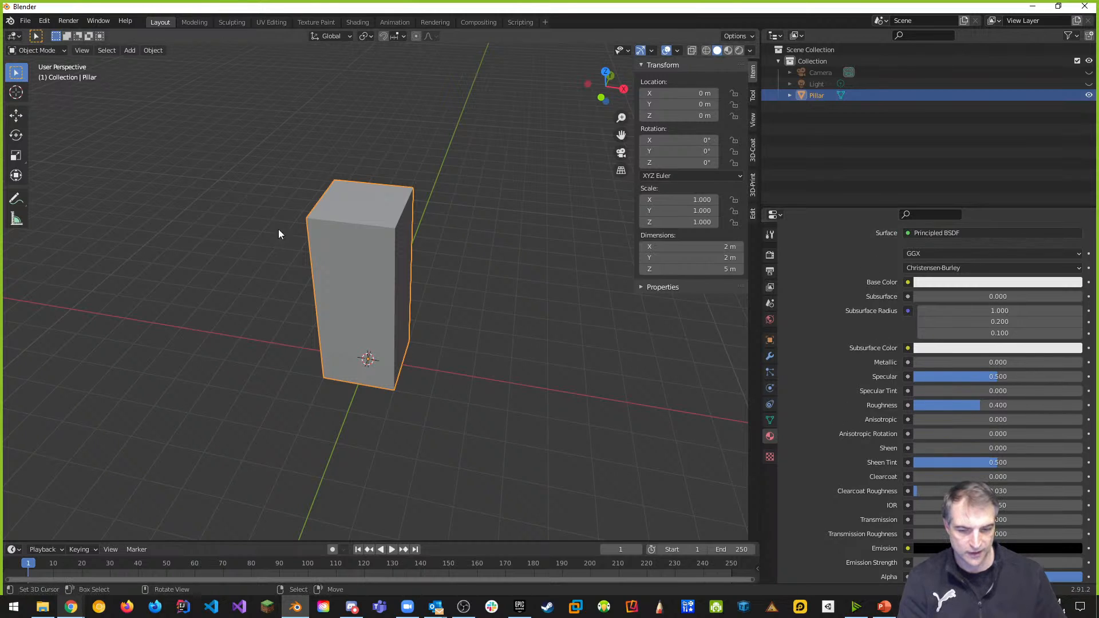
middle_click_drag(362, 293, 422, 285)
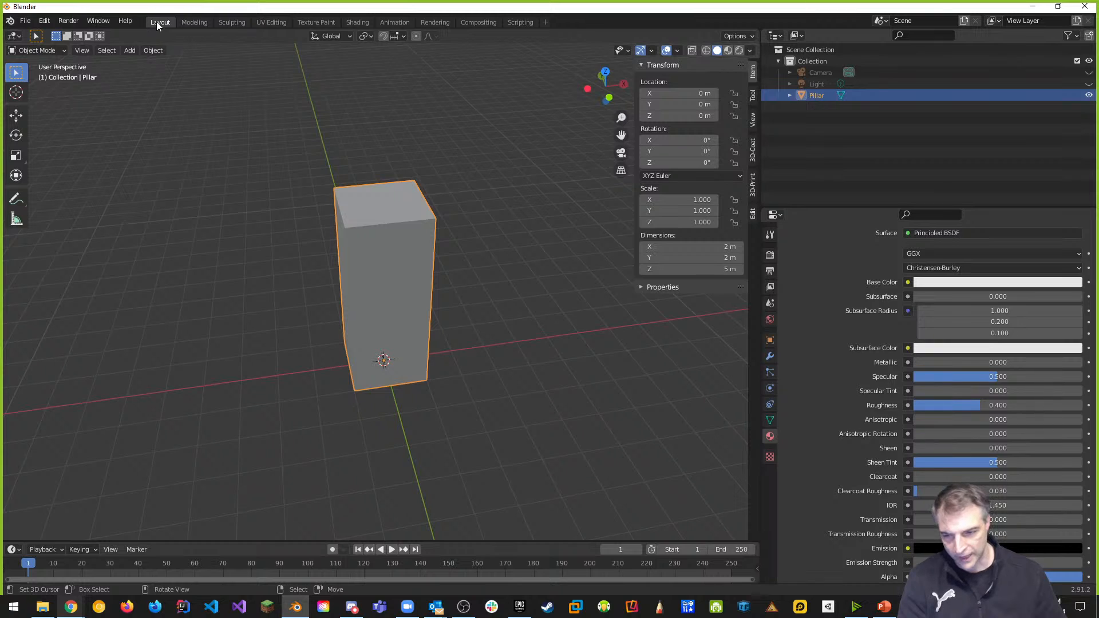
left_click(190, 24)
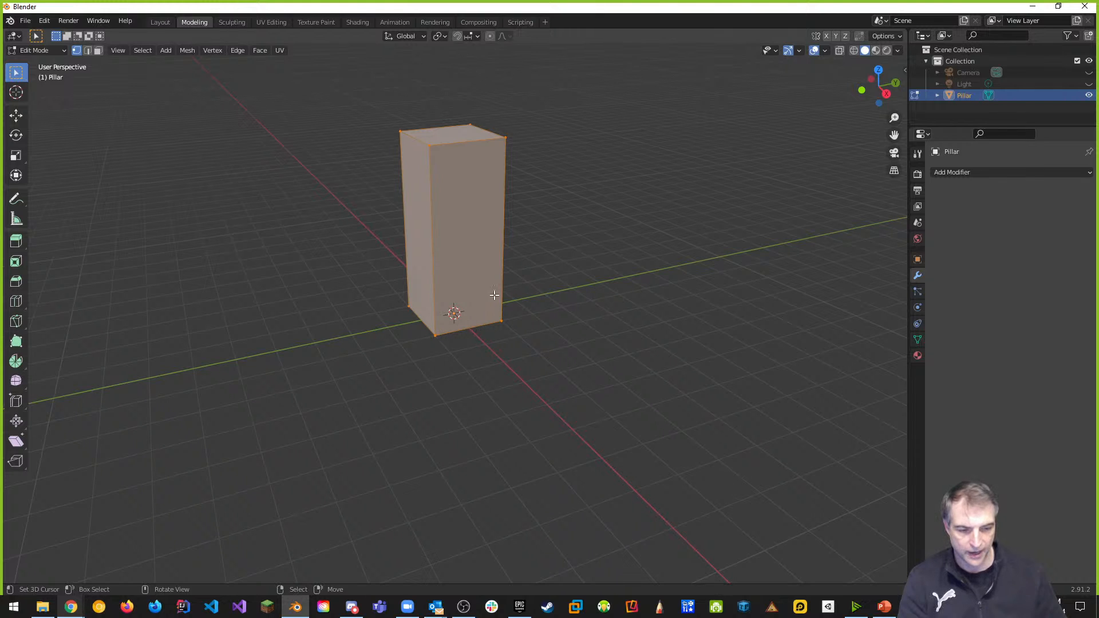
middle_click_drag(495, 295, 465, 115)
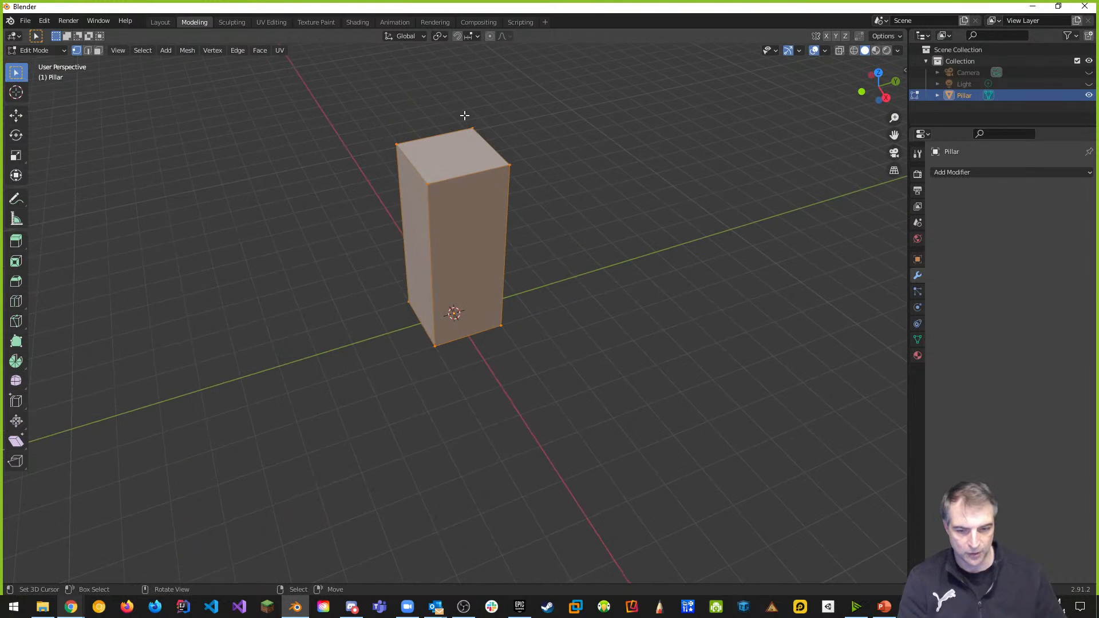
left_click(231, 23)
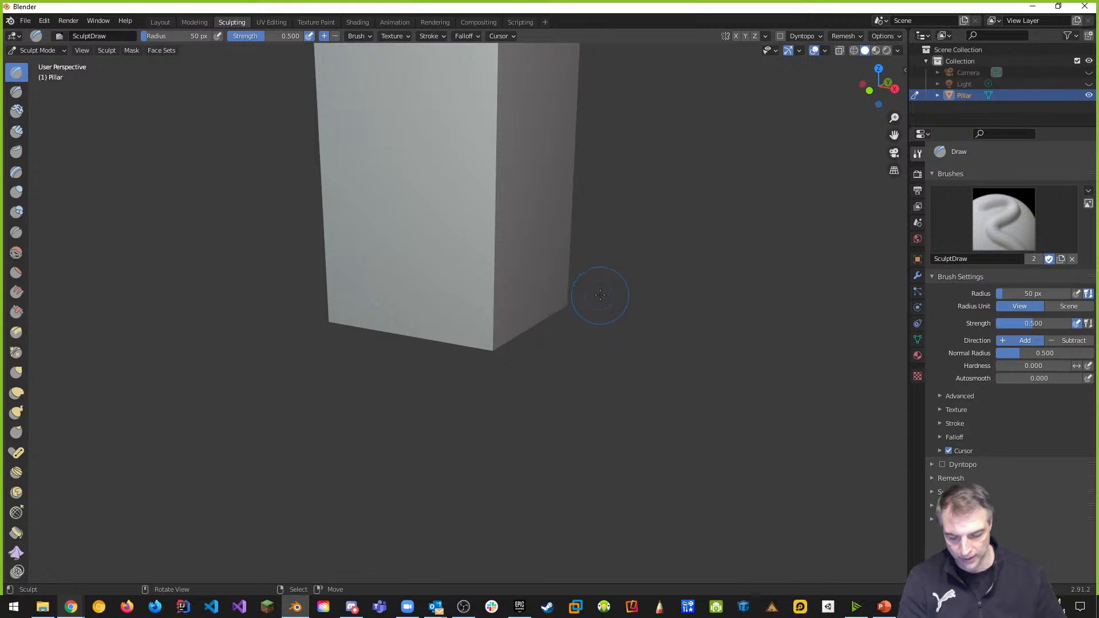
middle_click_drag(607, 282, 585, 129)
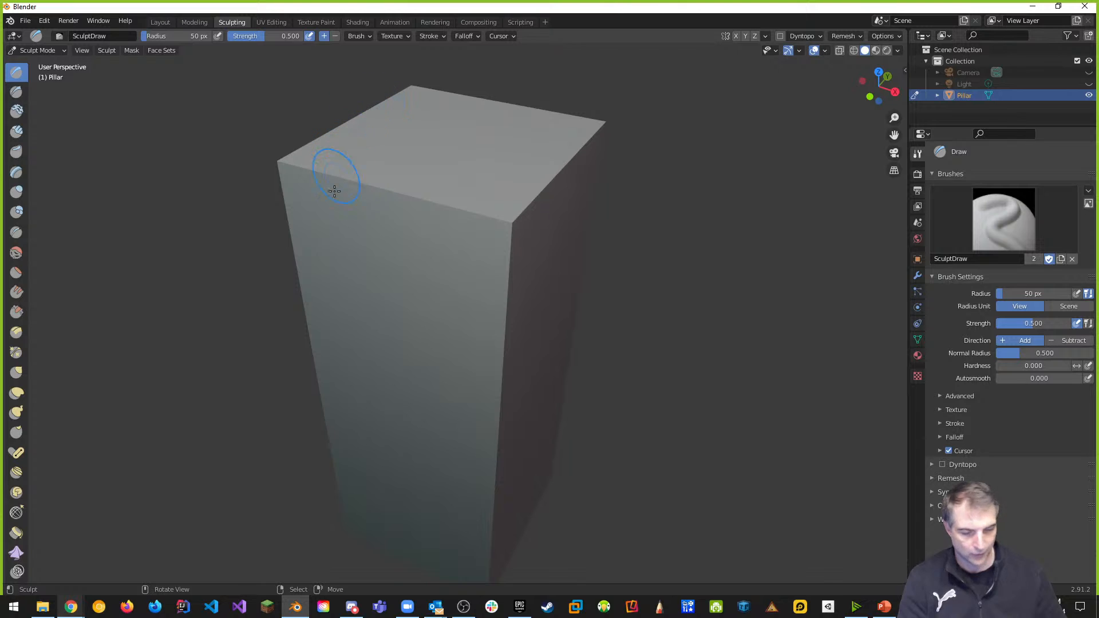
left_click(270, 22)
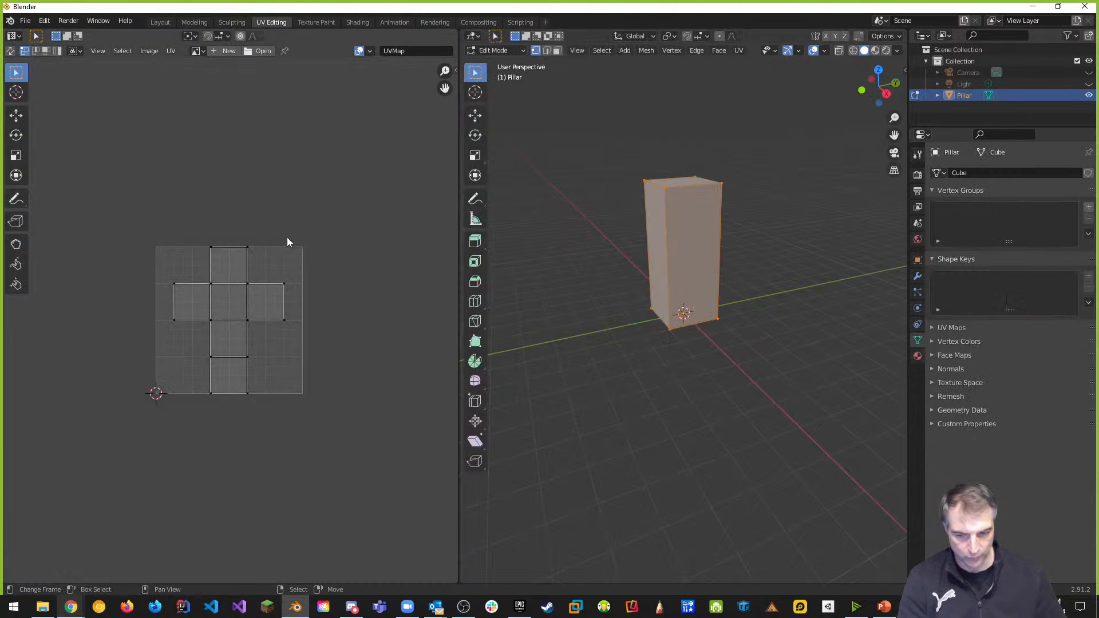
scroll(359, 314, "up", 2)
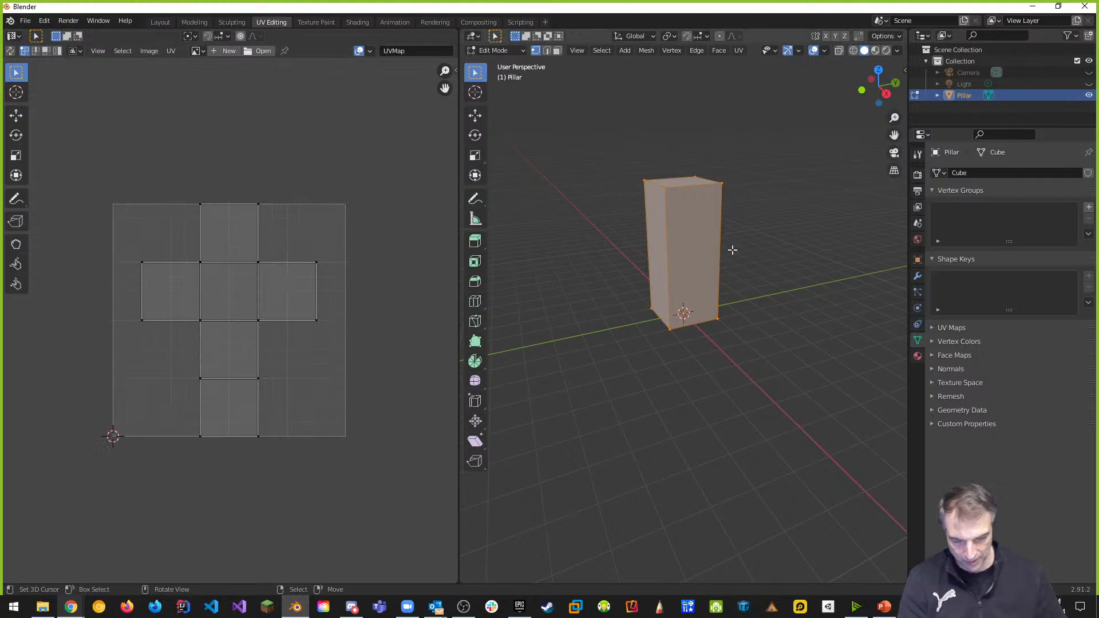
middle_click_drag(733, 250, 763, 290)
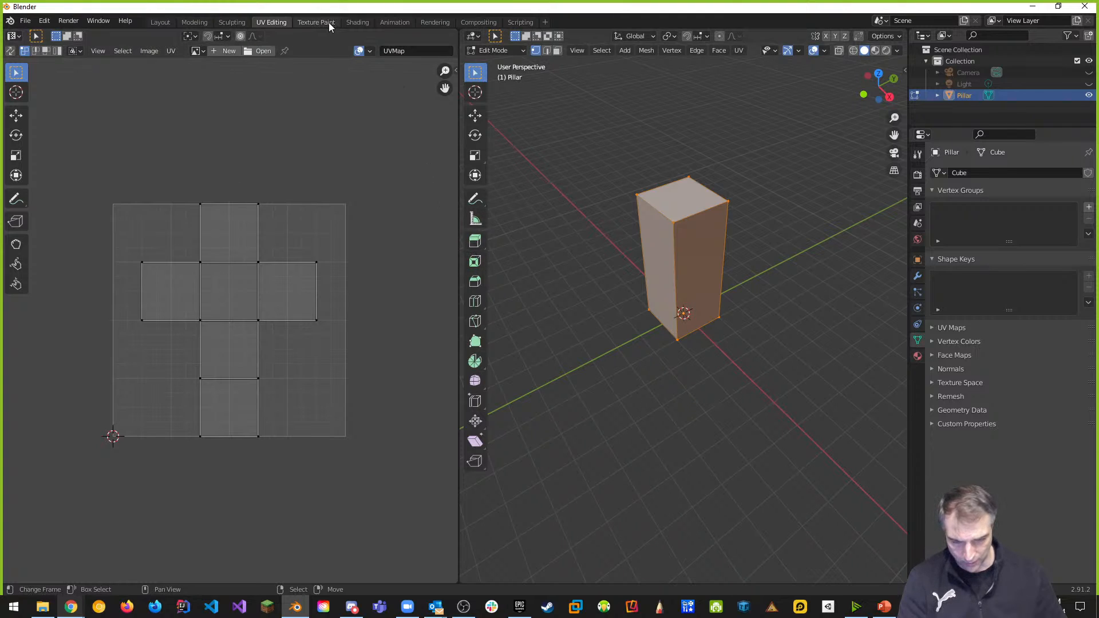
left_click(304, 21)
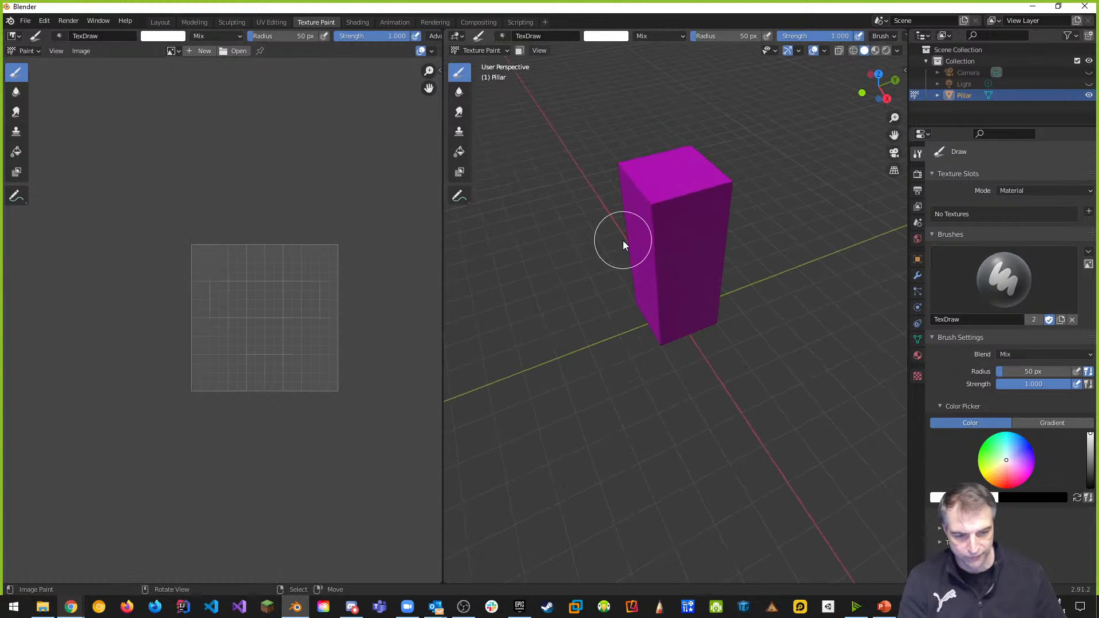
mouse_move(623, 240)
middle_mouse_down()
mouse_move(672, 242)
mouse_move(669, 205)
middle_mouse_up()
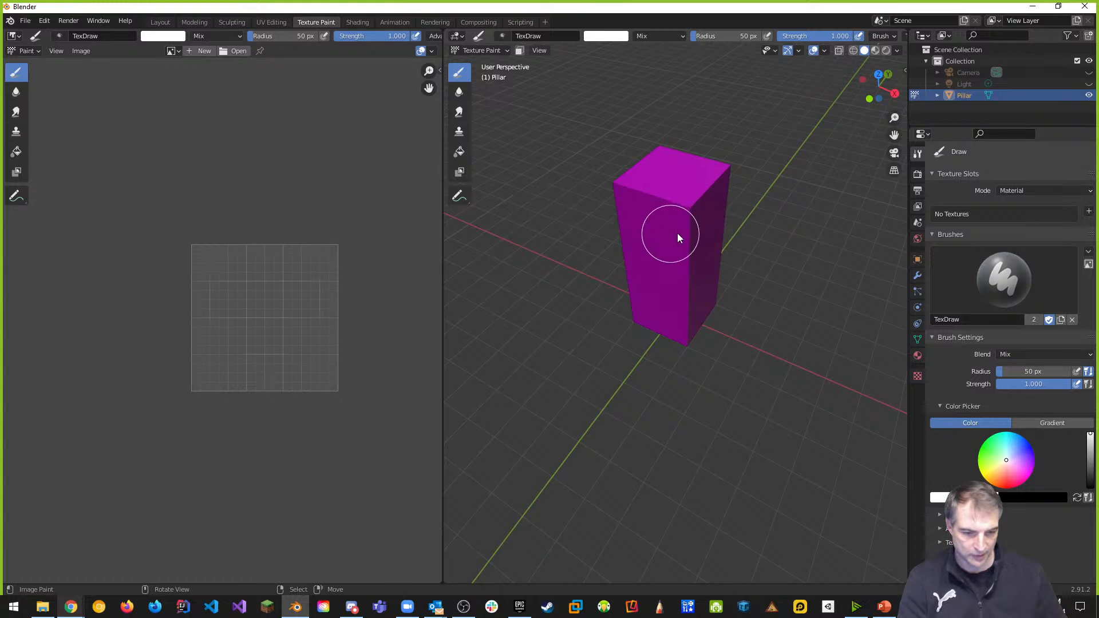
Step: Switch to the Shading workspace, enlarge the node editor and space the Material Output node away from the Principled BSDF
left_click(357, 23)
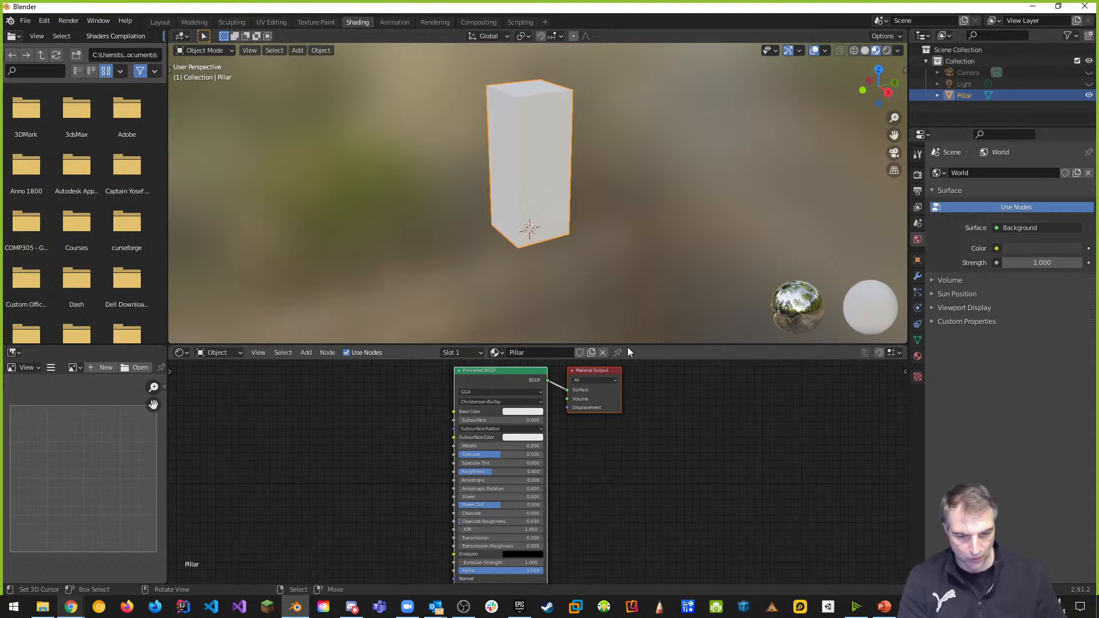
left_click_drag(632, 346, 637, 184)
scroll(614, 435, "up", 3)
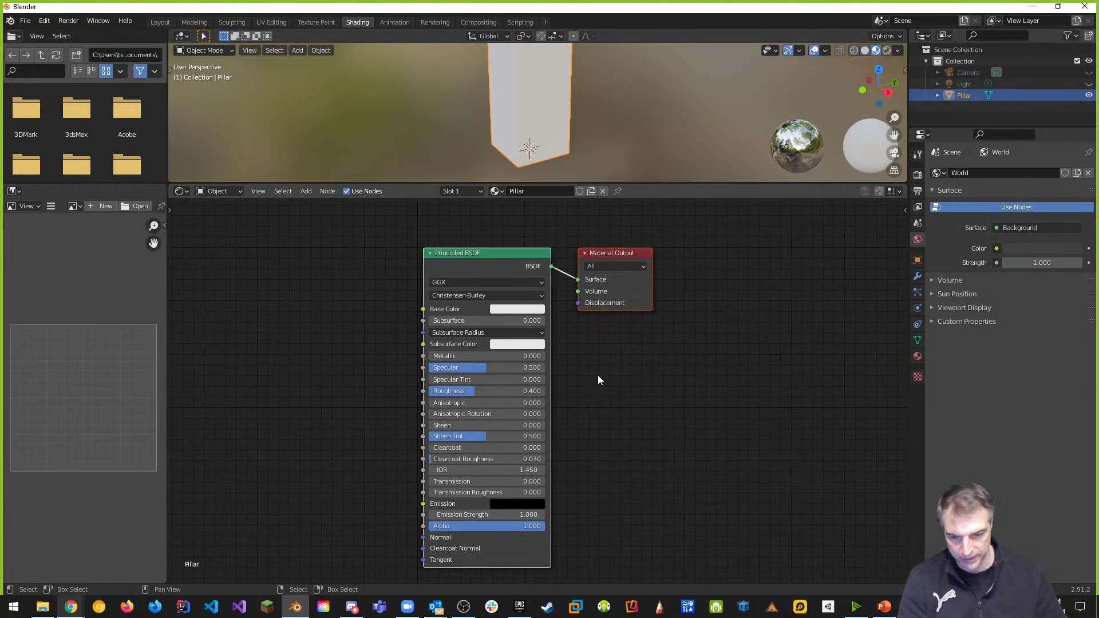
middle_click_drag(597, 376, 675, 360)
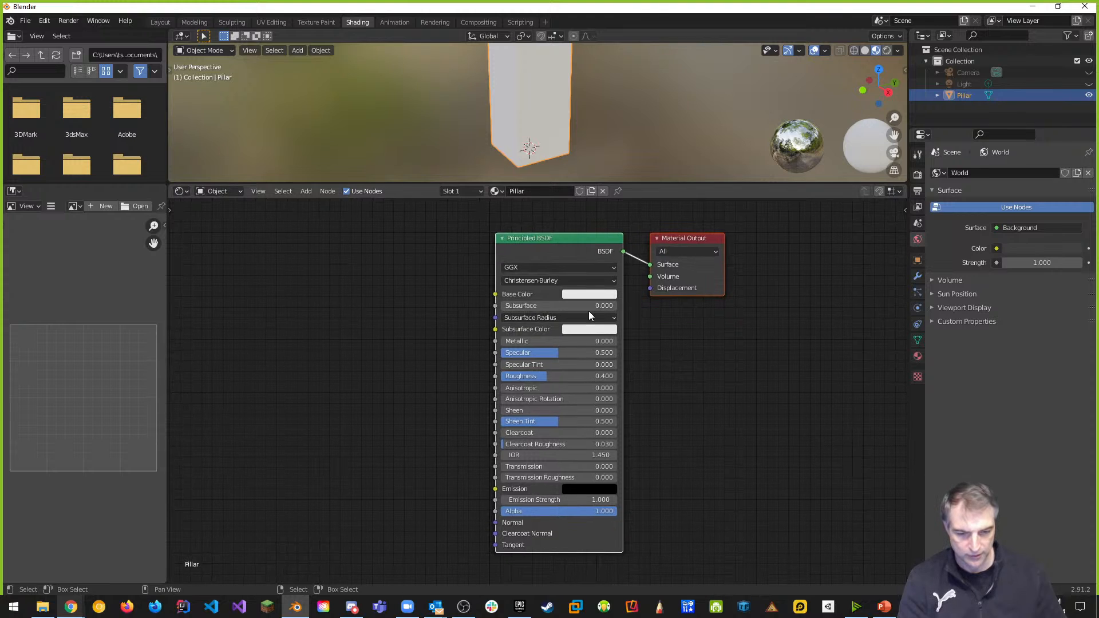
left_click_drag(689, 241, 710, 257)
left_click(702, 362)
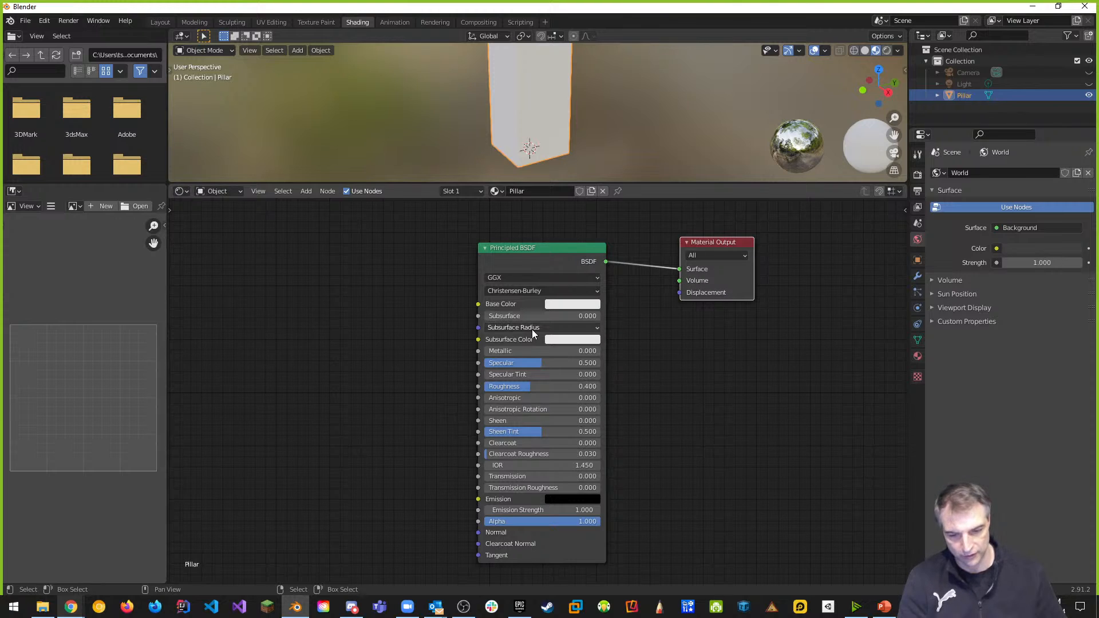
left_click_drag(710, 242, 712, 251)
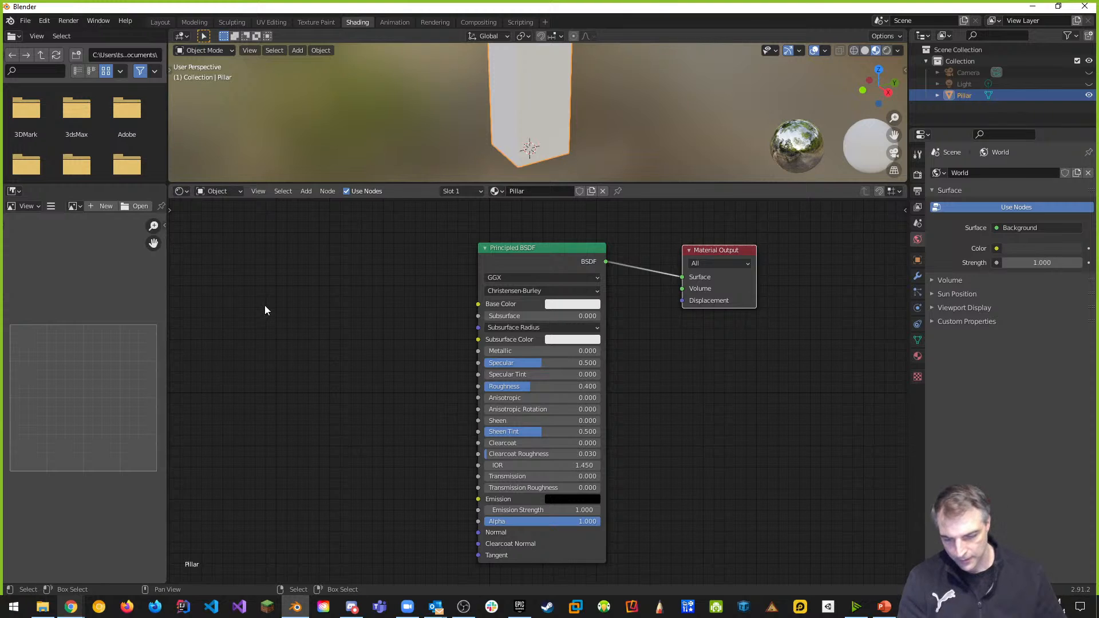
Step: Add an Image Texture node to the Pillar material and connect its Color output to the Principled BSDF's Base Color
key("shift+a")
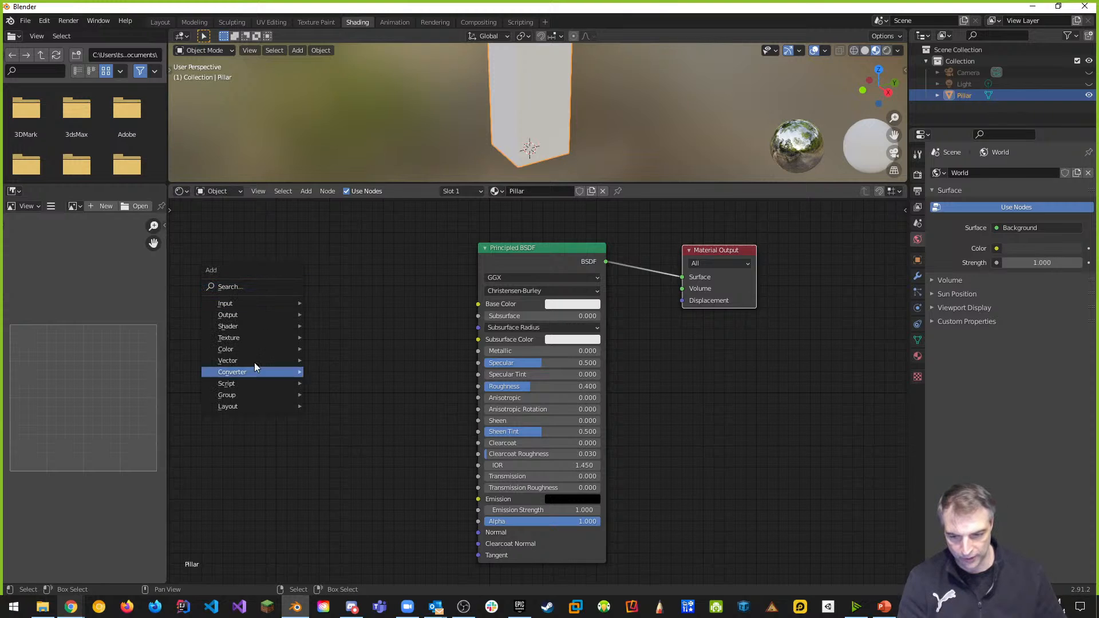
mouse_move(264, 338)
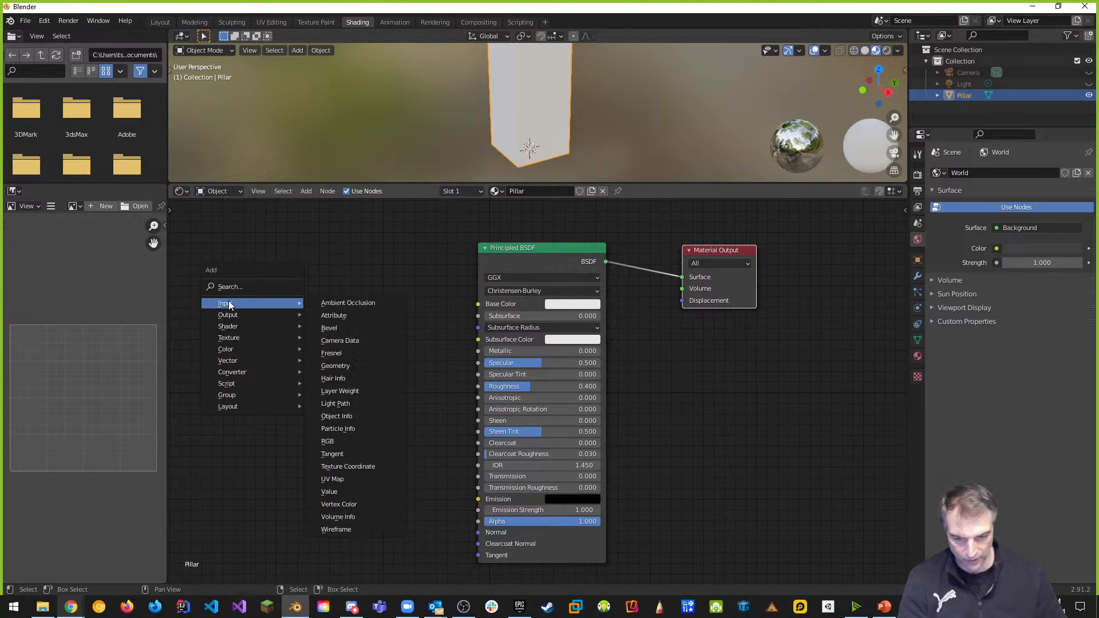
left_click(306, 192)
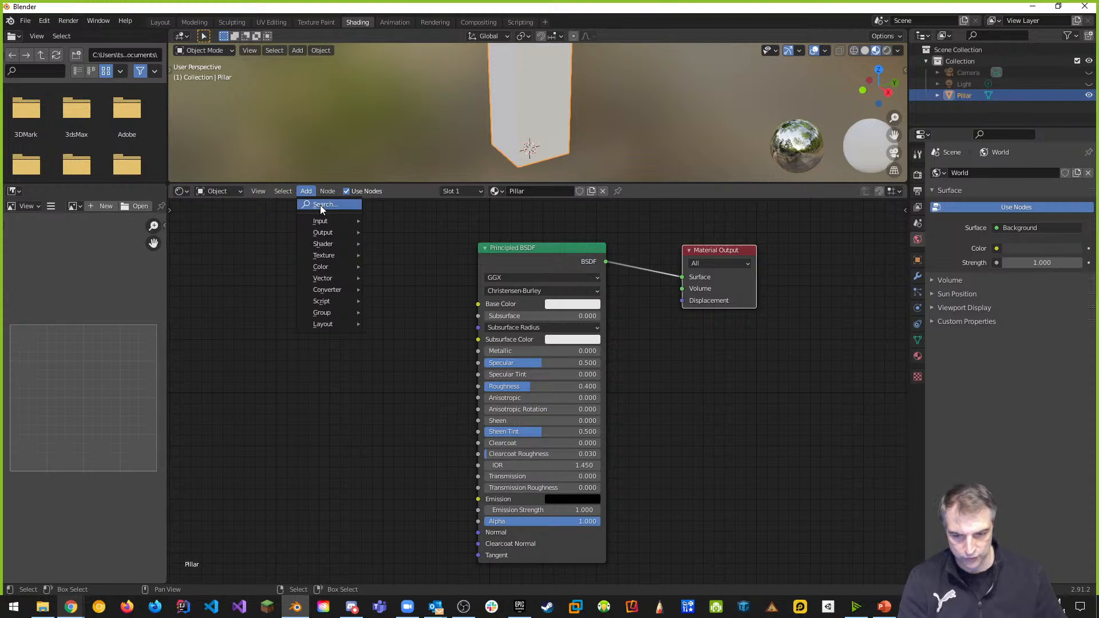
left_click(321, 205)
type("te")
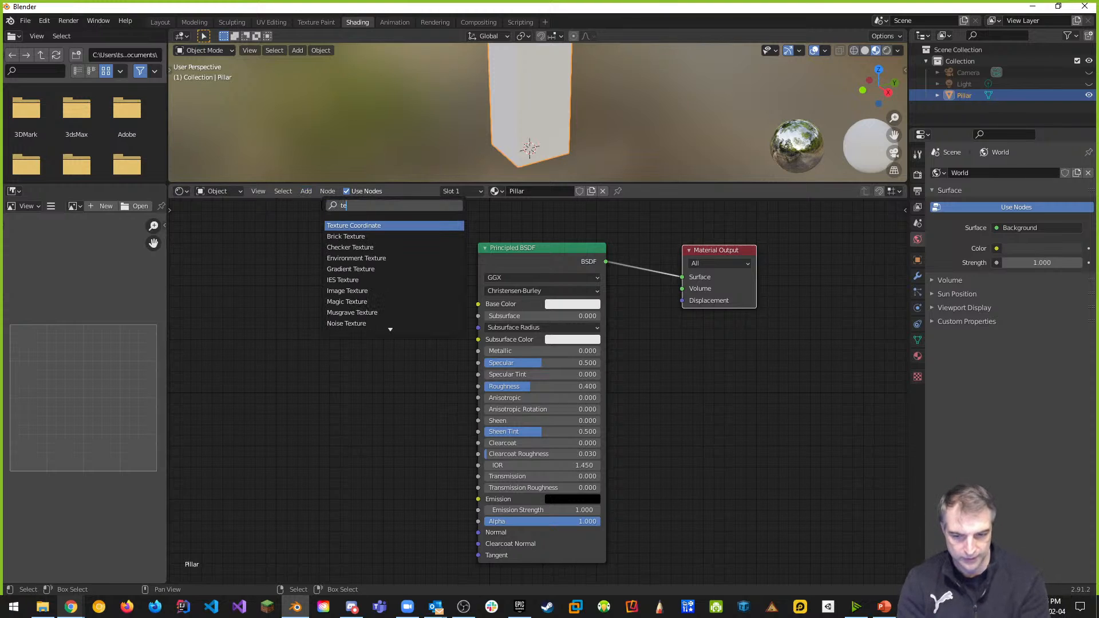
type("xture")
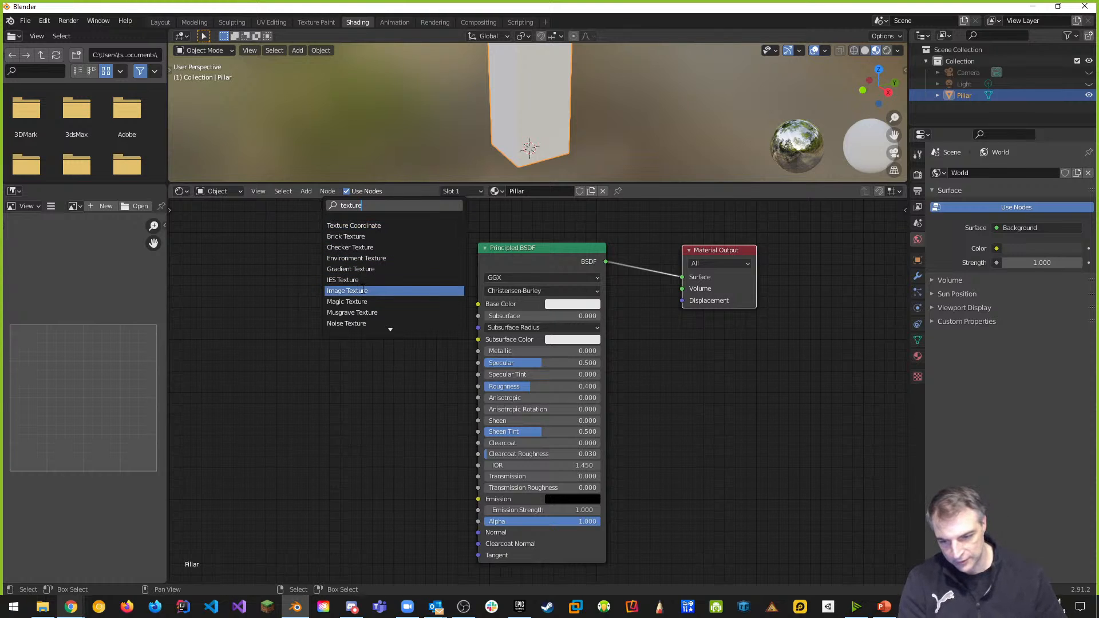
left_click(363, 290)
left_click(258, 341)
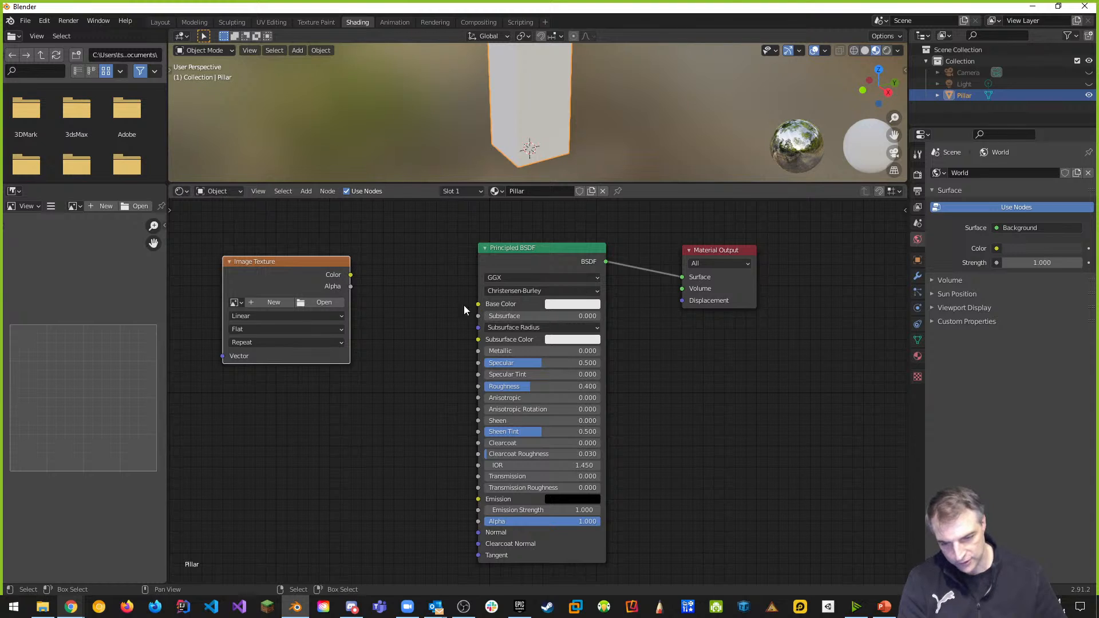
left_click_drag(352, 276, 478, 304)
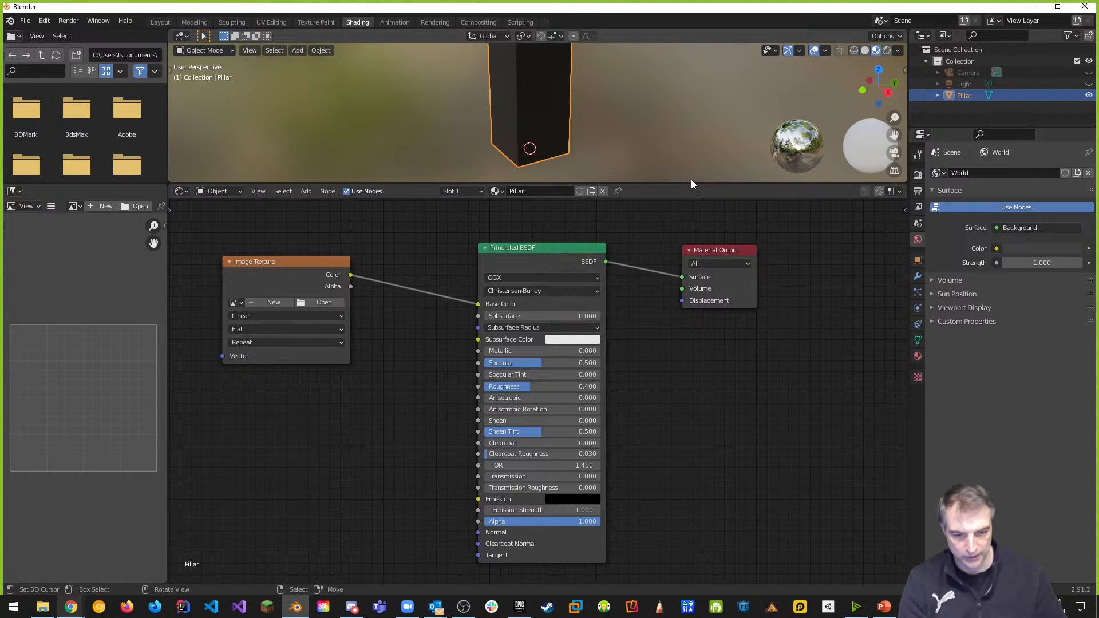
Step: Enlarge the 3D viewport to show the whole pillar and compare it in Rendered and Material Preview shading
left_click_drag(690, 183, 681, 261)
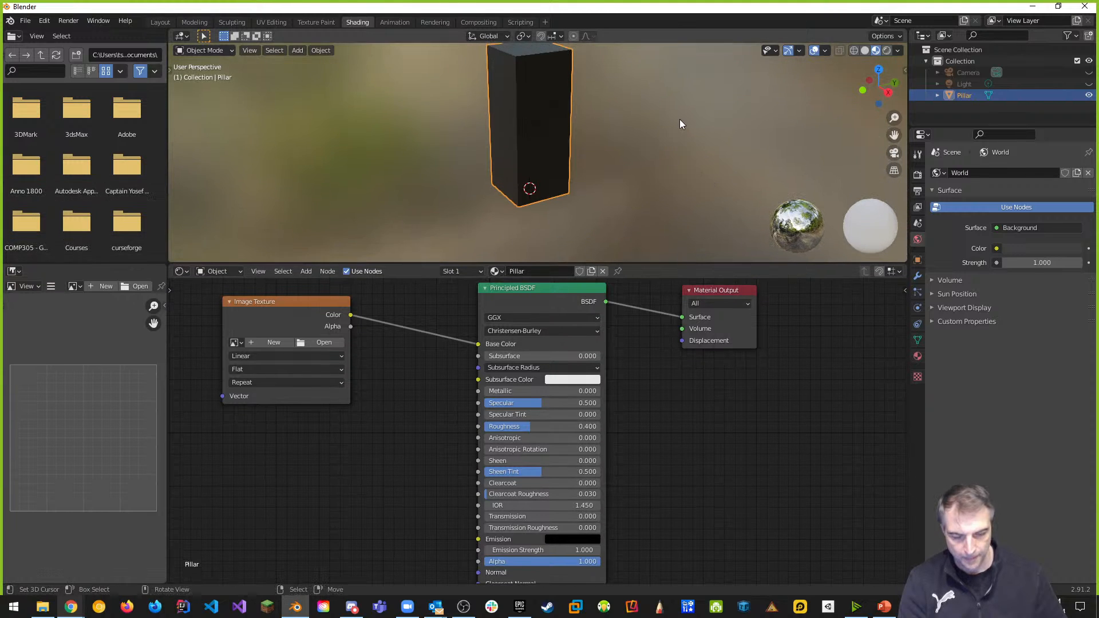
mouse_move(679, 119)
middle_mouse_down()
mouse_move(680, 145)
mouse_move(669, 104)
mouse_move(665, 131)
middle_mouse_up()
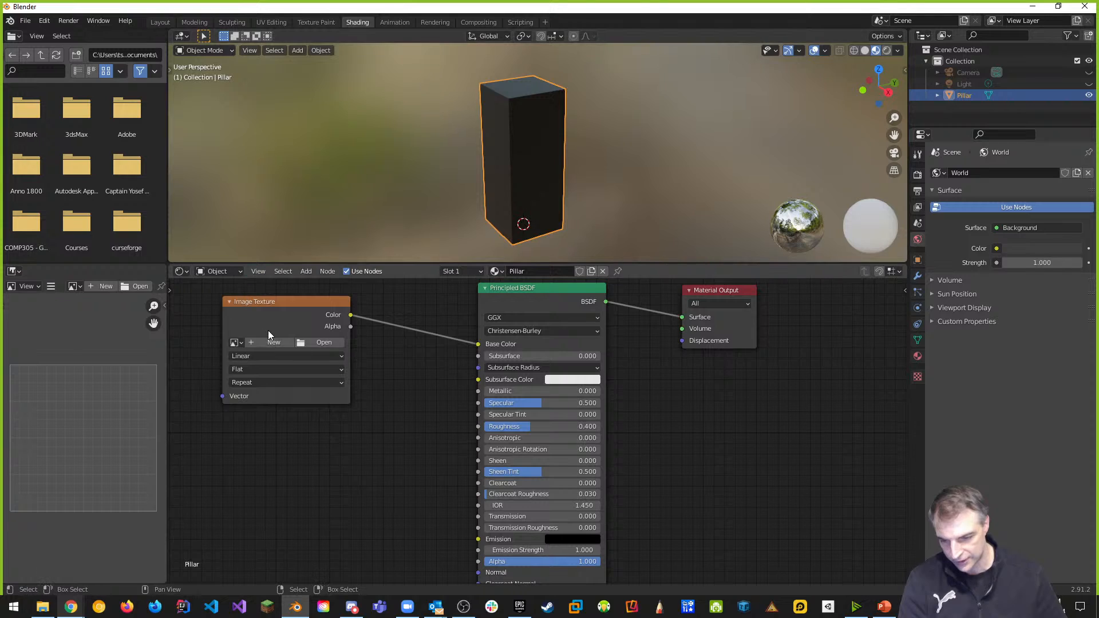
left_click(885, 50)
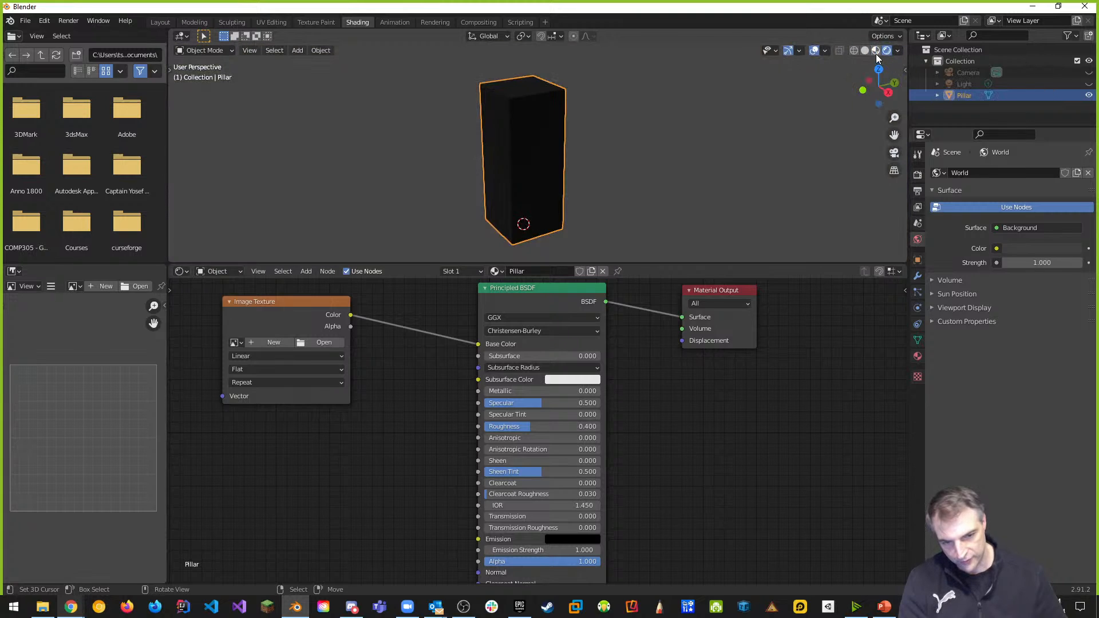
left_click(876, 50)
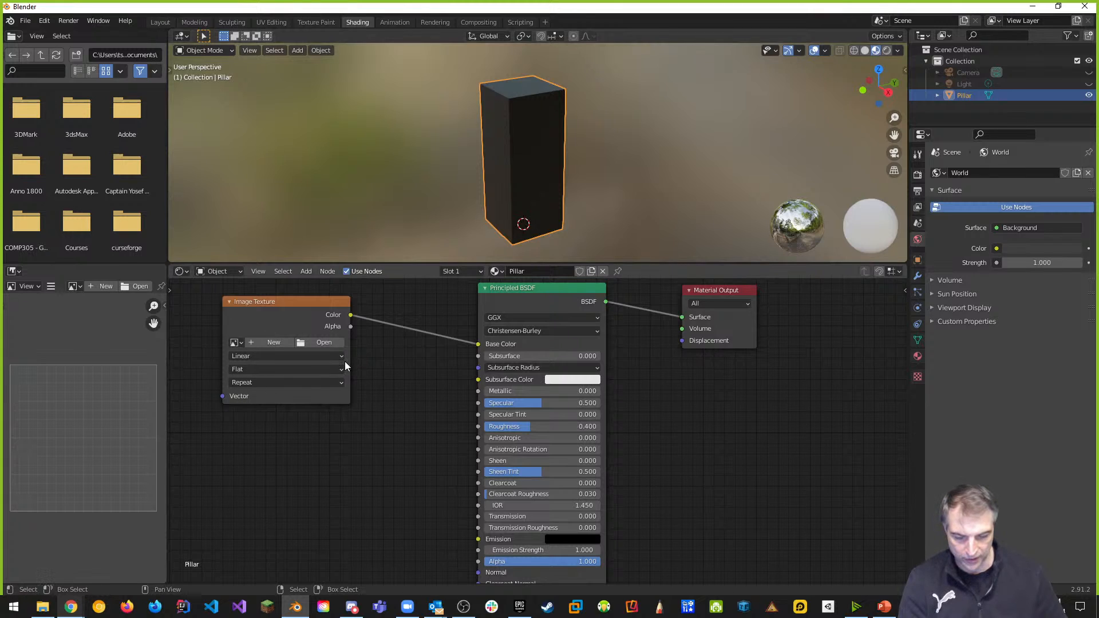
Step: Assign the TexturesCom_Wall_Stone2_3x3_1K_albedo.tif image to the Image Texture node and check it on the pillar
left_click(236, 343)
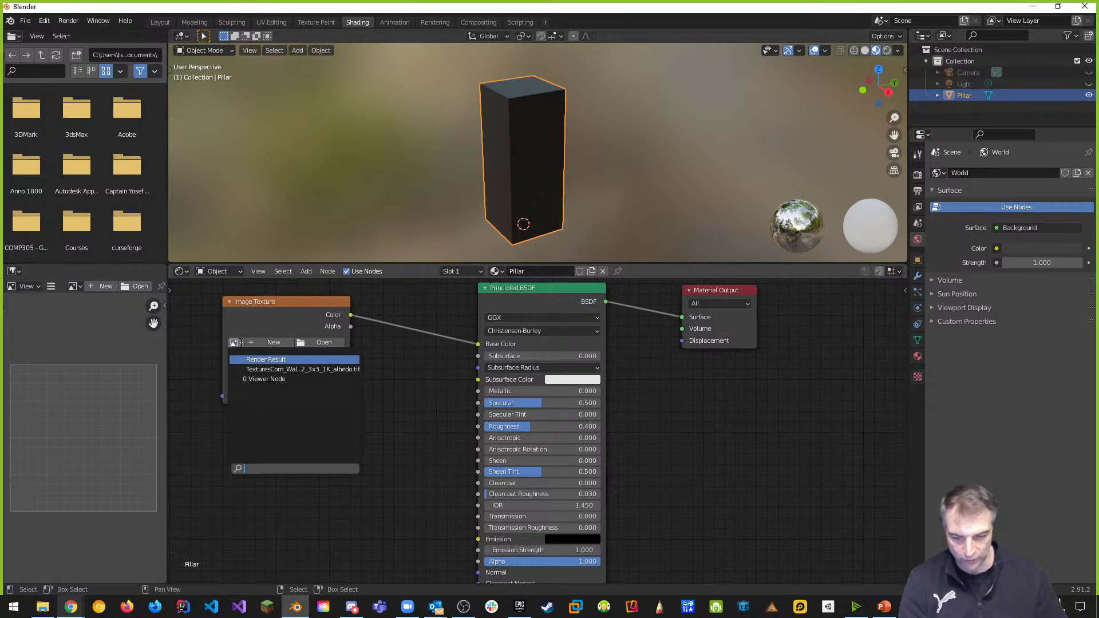
left_click(317, 369)
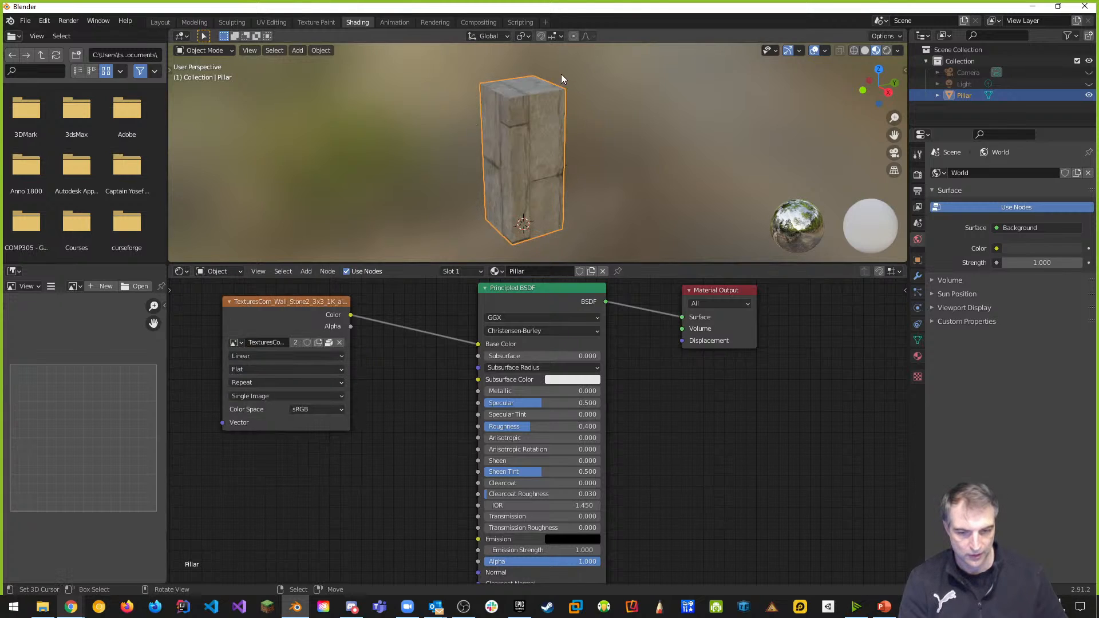
middle_click_drag(658, 162, 630, 173)
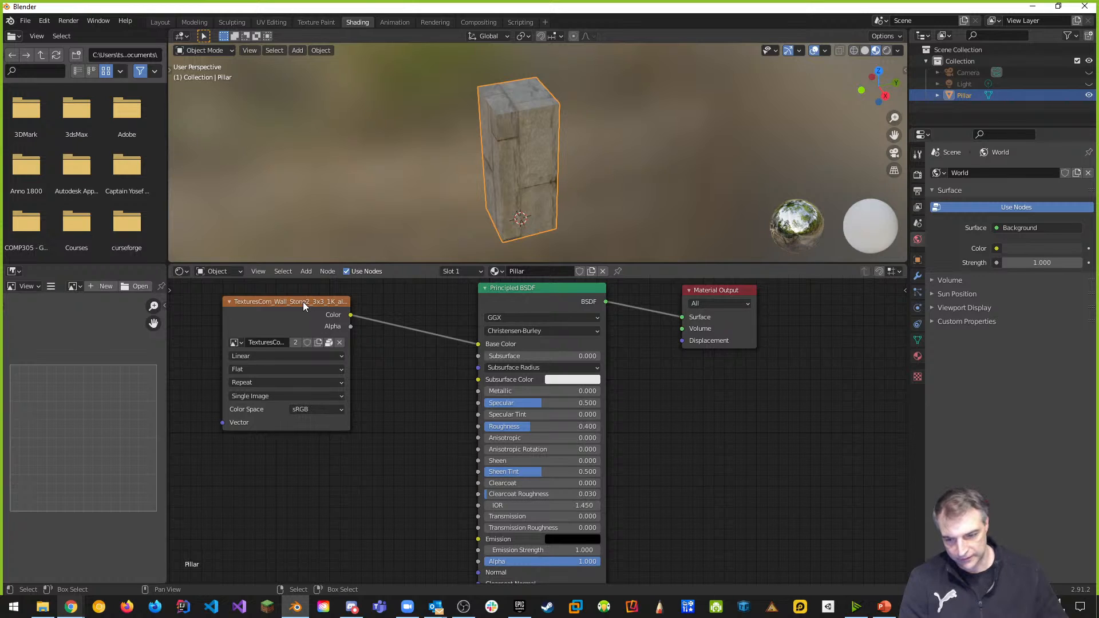
Step: Delete the albedo image texture node from the Pillar material
left_click(288, 323)
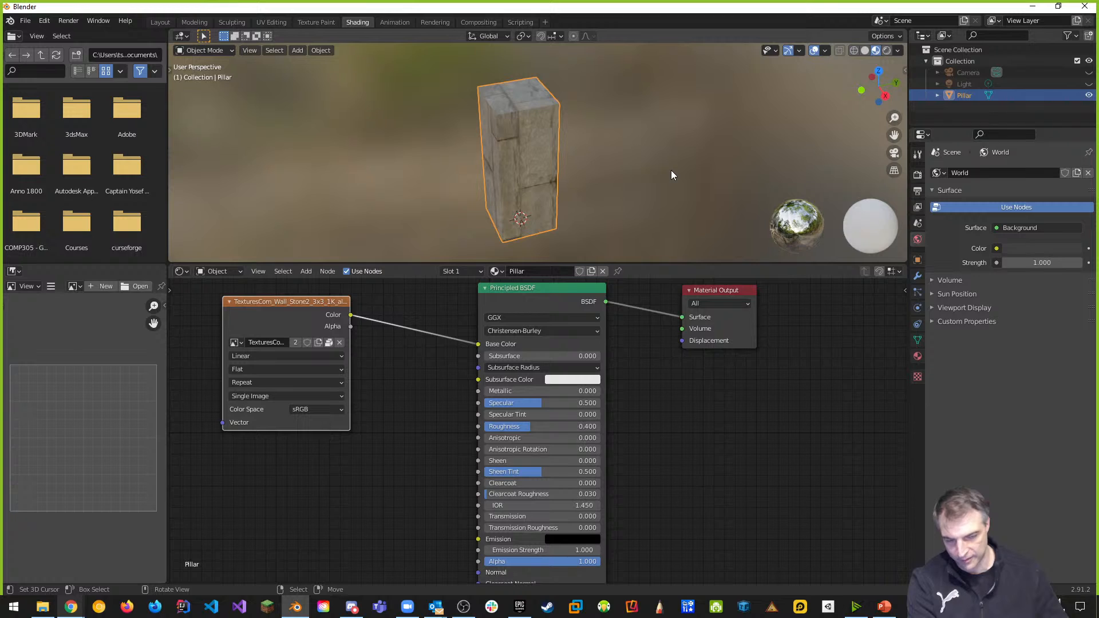
key("Delete")
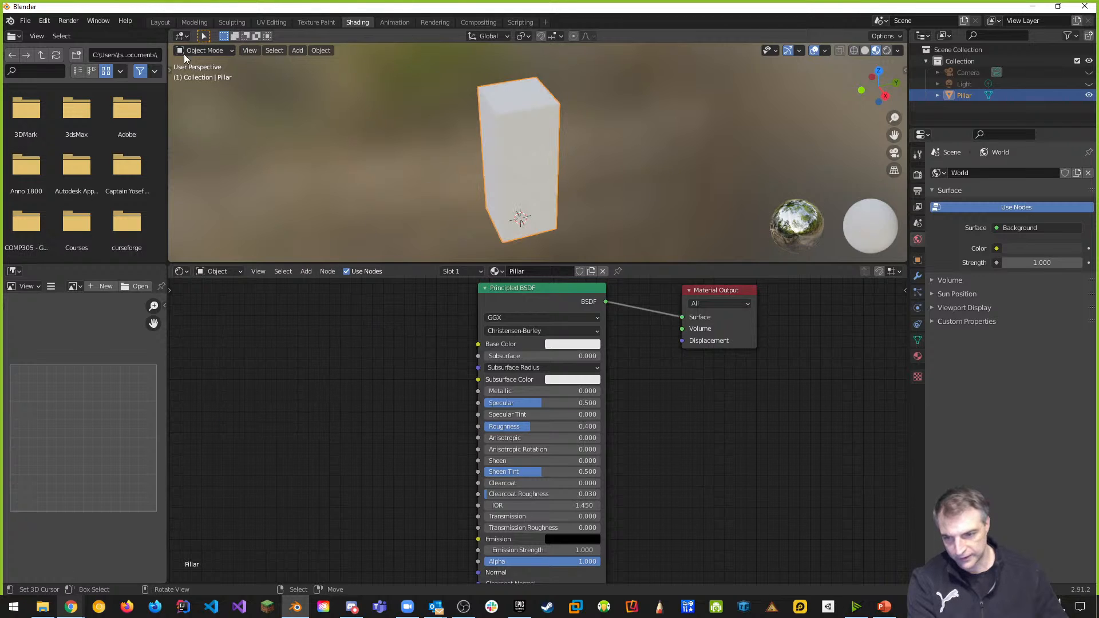
Step: Switch to the Layout workspace and set the Pillar material's Base Color input to Image Texture
left_click(158, 23)
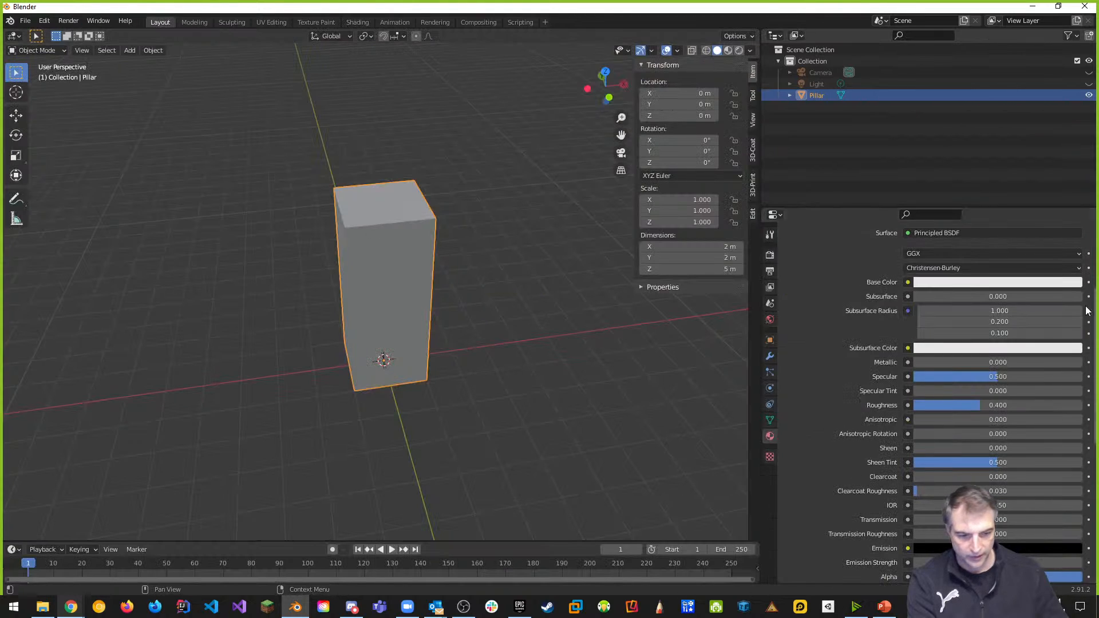
scroll(834, 372, "down", 2)
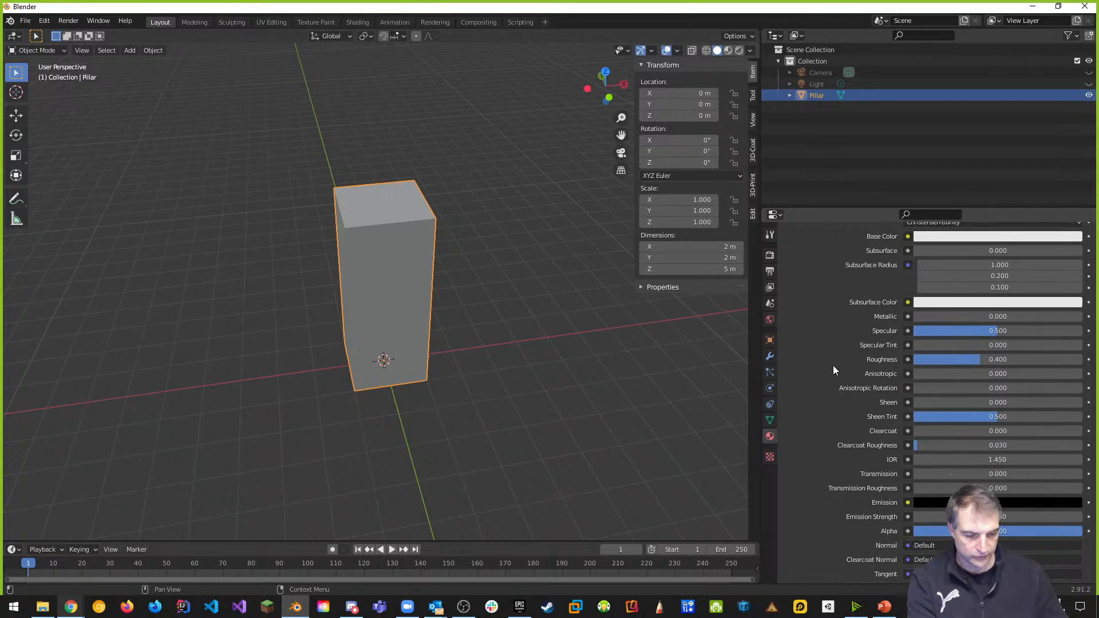
scroll(860, 348, "up", 1)
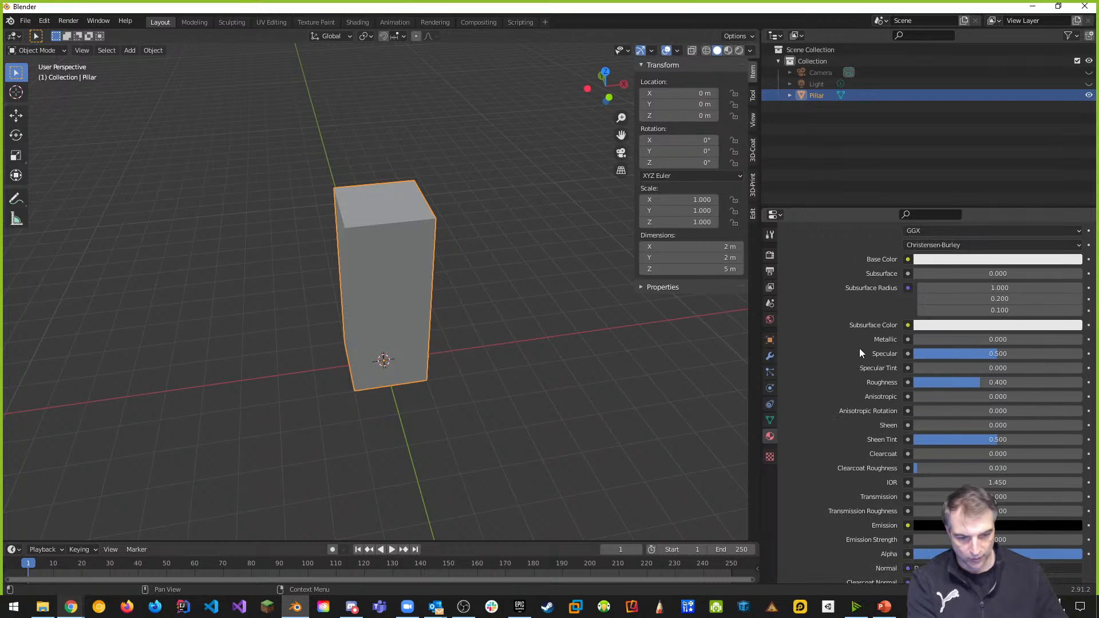
left_click(909, 260)
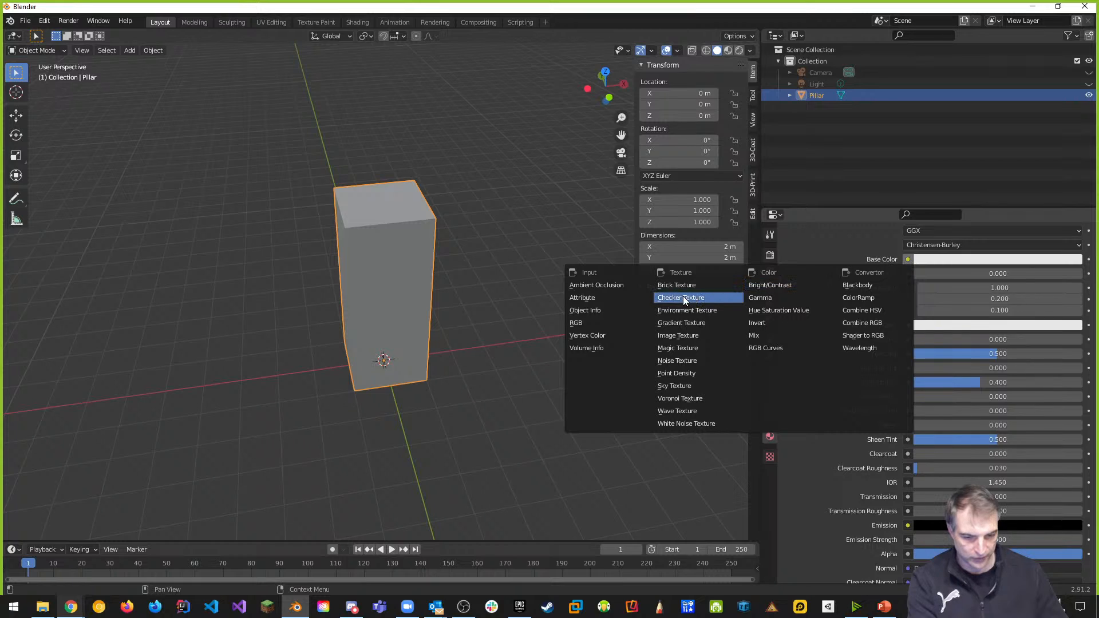
left_click(696, 336)
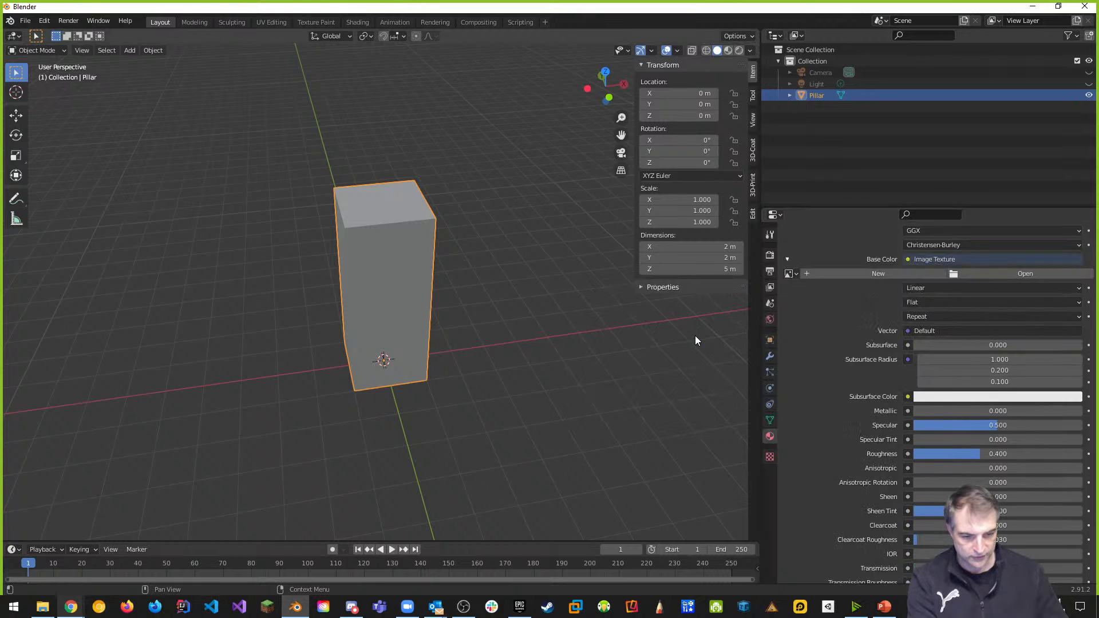
Step: Assign TexturesCom_Wall_Stone2_3x3_1K_albedo.tif as the Base Color image and display the pillar in Material Preview shading
scroll(841, 416, "up", 3)
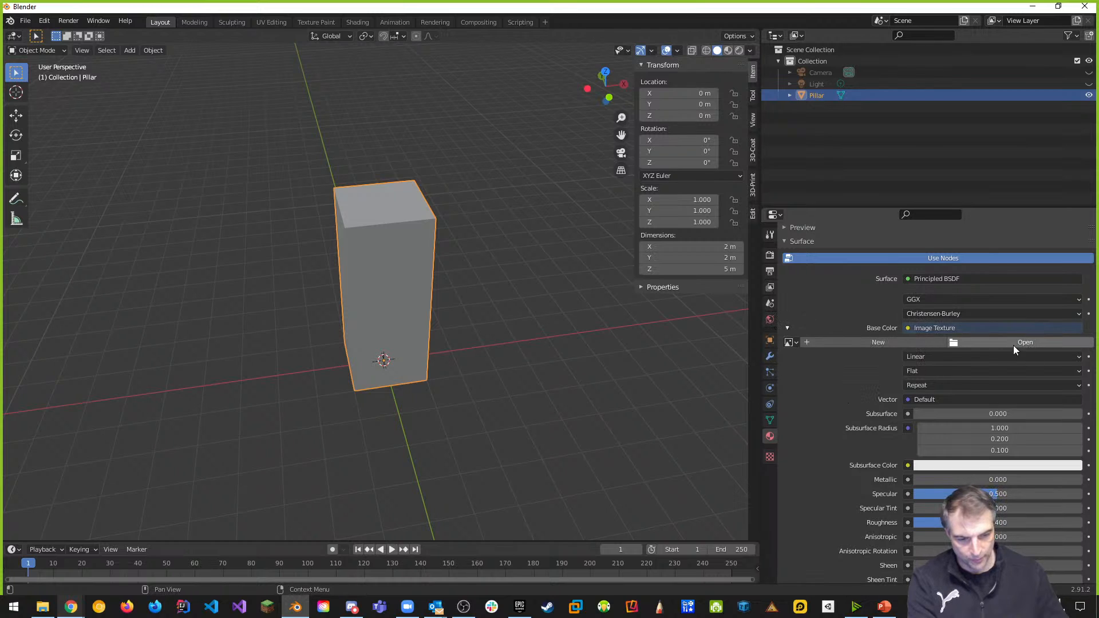
left_click(791, 342)
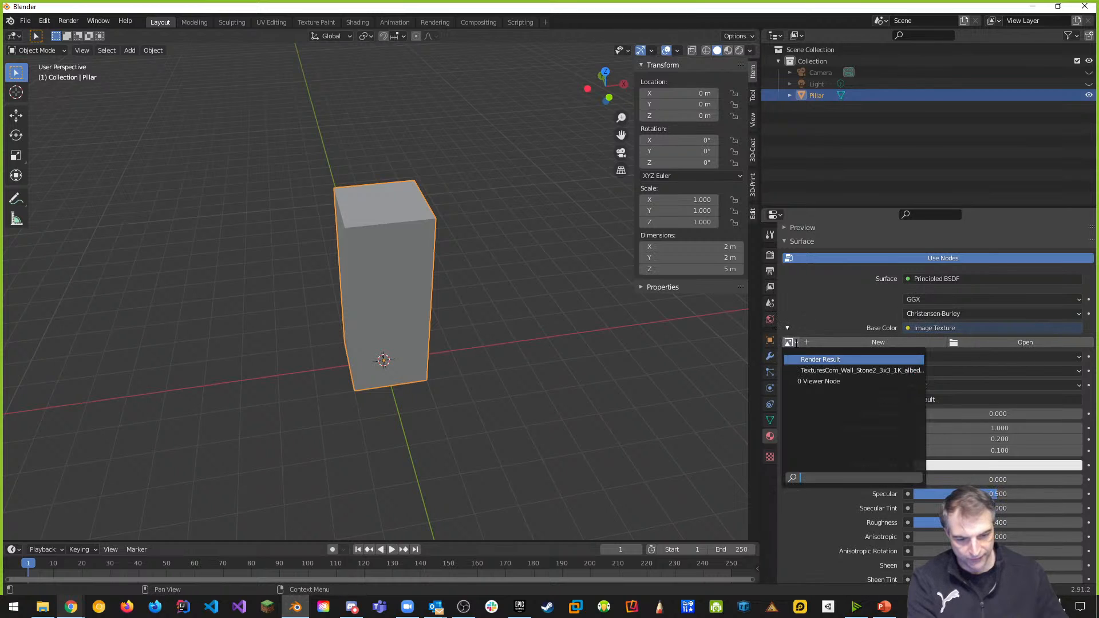
left_click(843, 370)
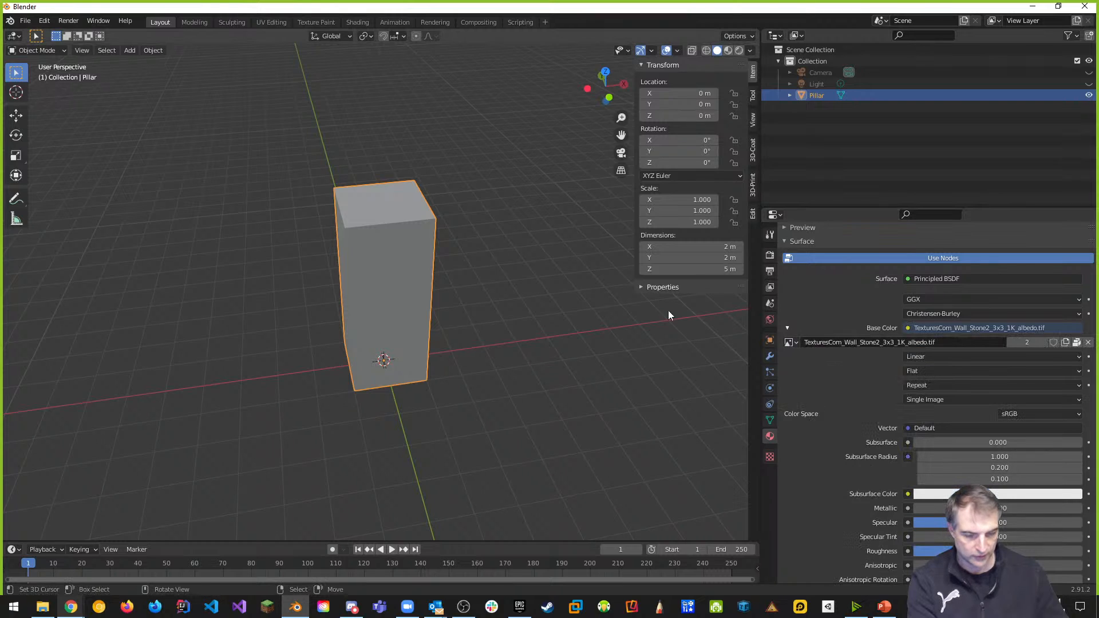
left_click(729, 51)
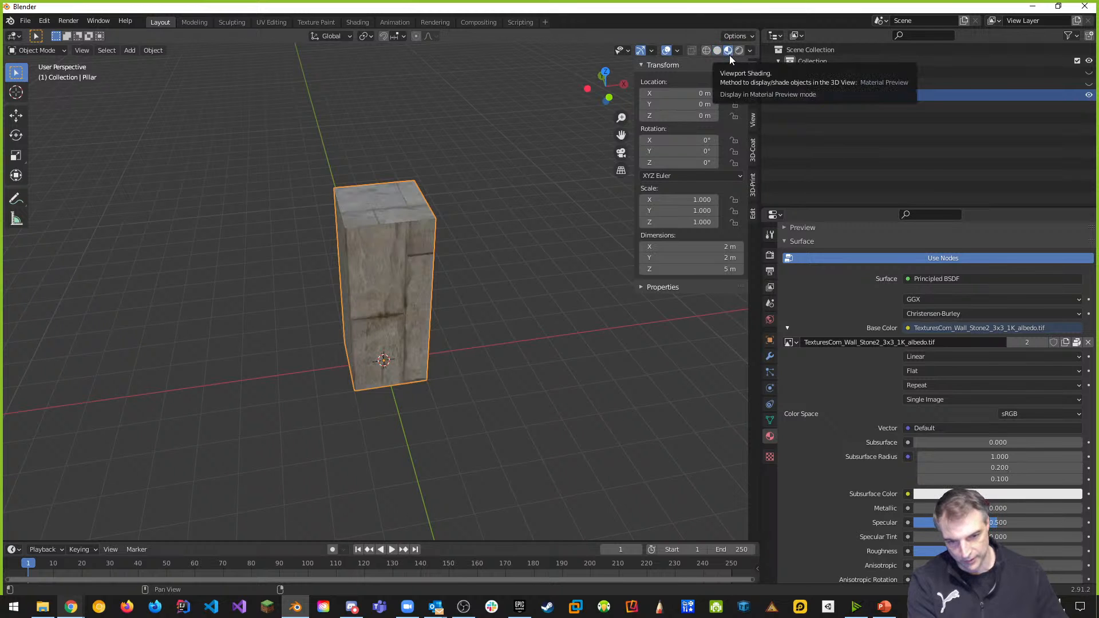
middle_click_drag(271, 361, 303, 380)
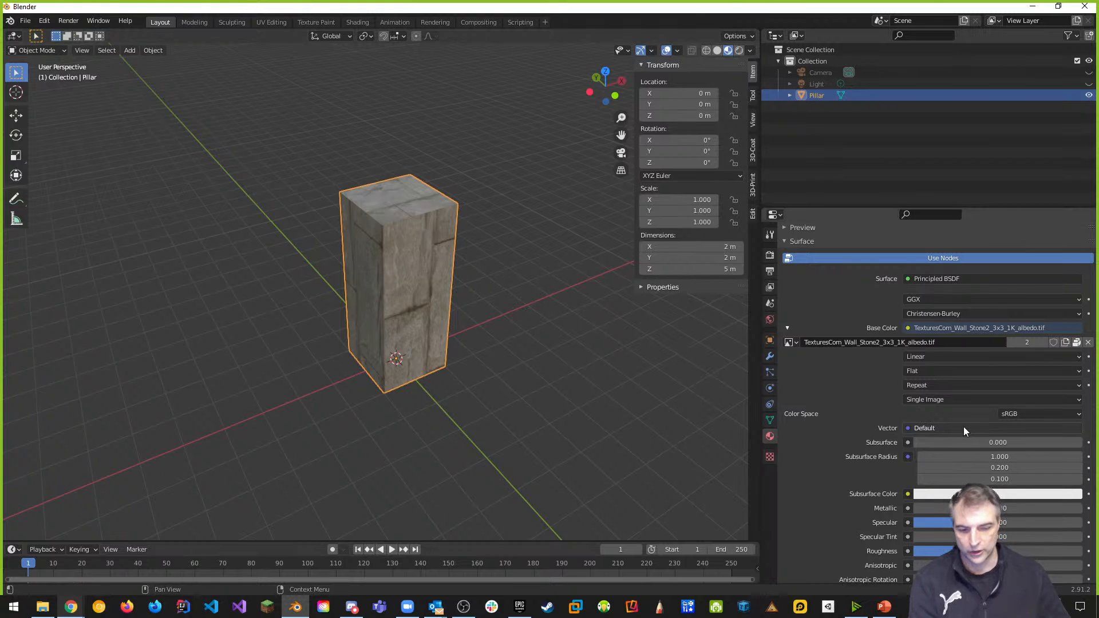
Step: Examine the Stone Wall texture's preview and image settings and return to the Pillar material's properties
left_click(770, 457)
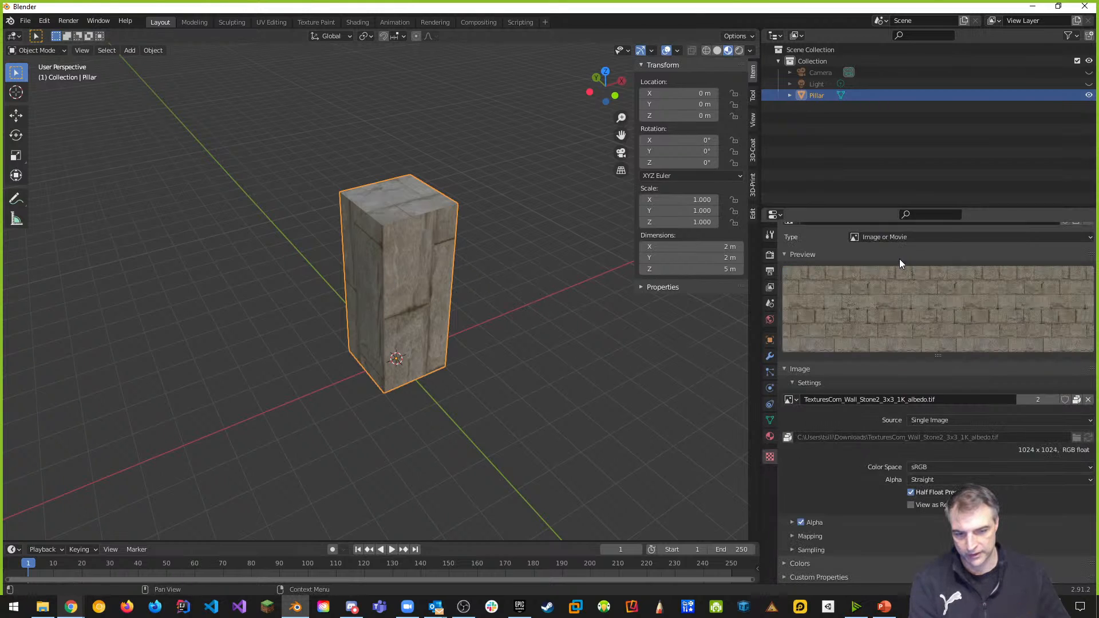
scroll(904, 343, "up", 2)
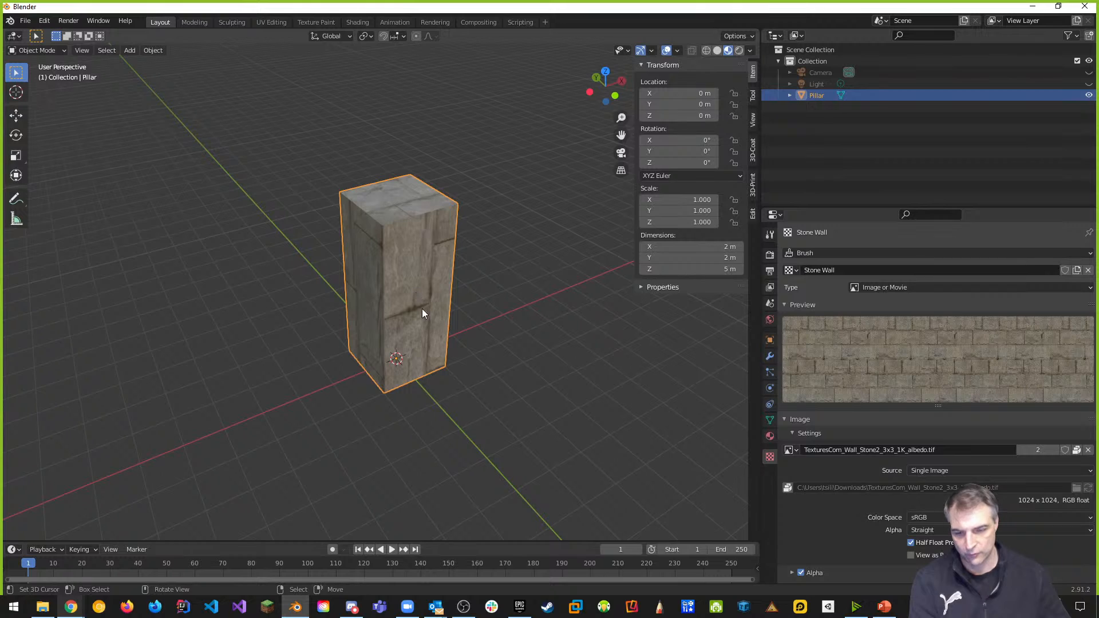
left_click(770, 437)
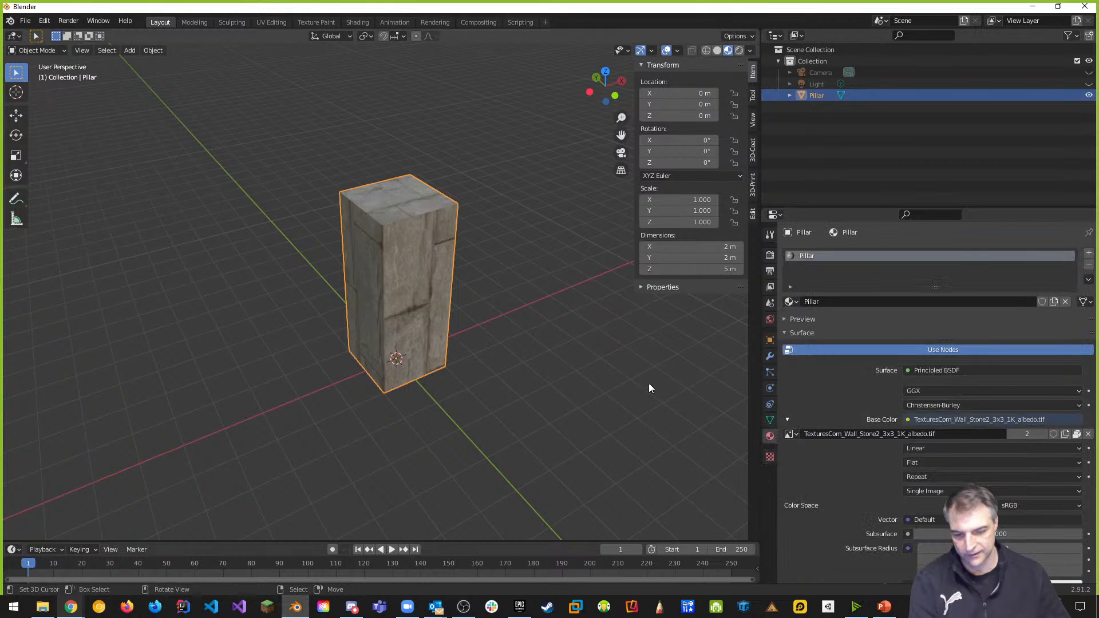
Step: Review the Base Color input's node choices and the list of images available for its texture
scroll(890, 474, "down", 3)
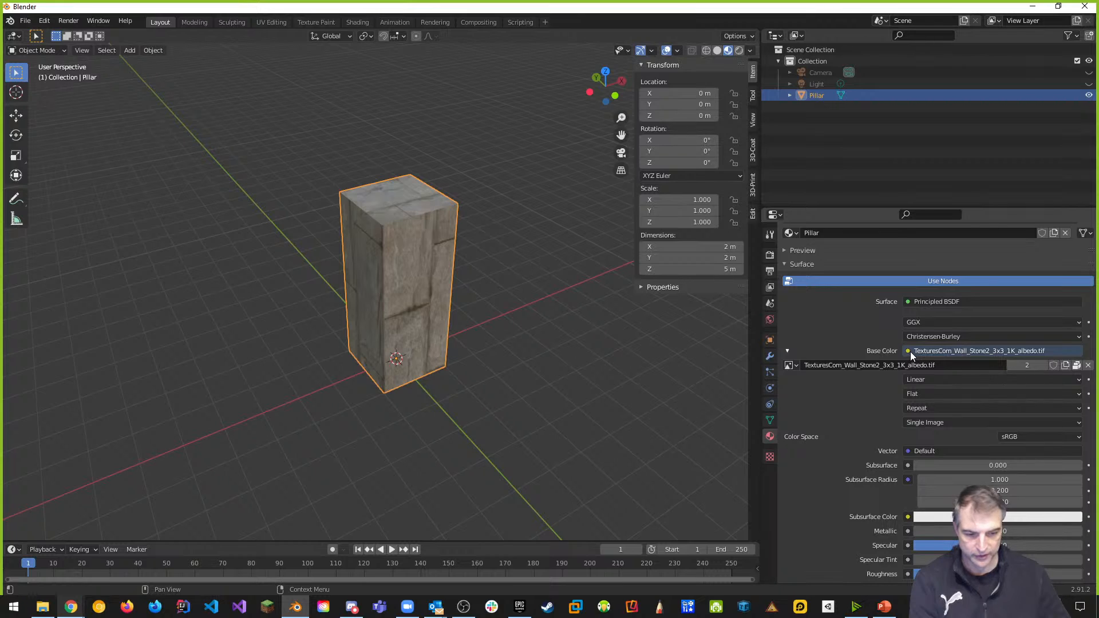
left_click(910, 352)
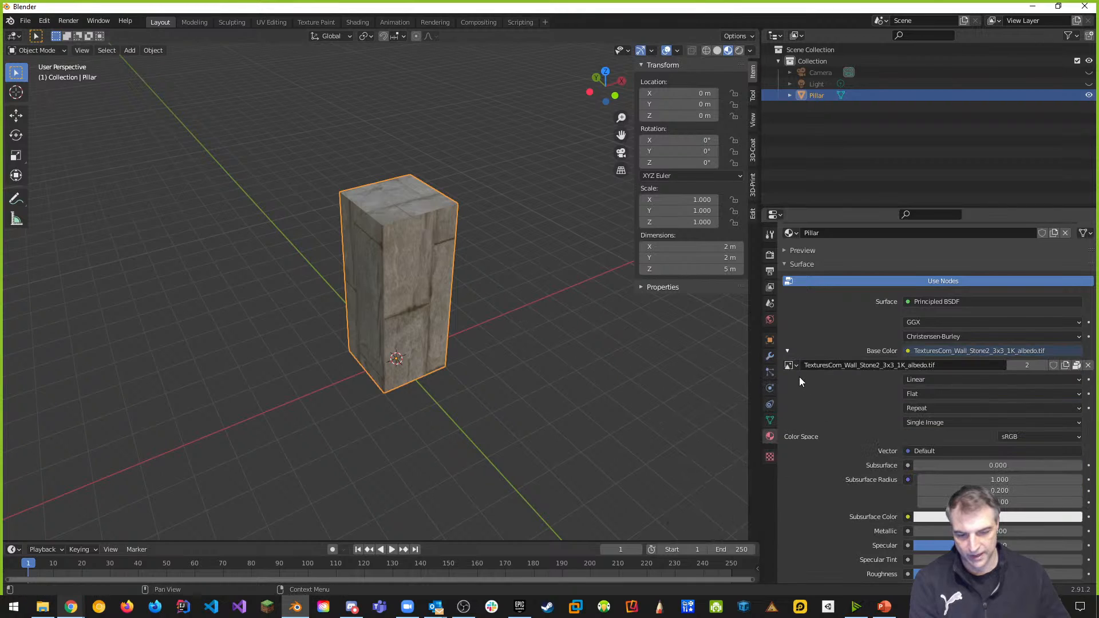
left_click(791, 366)
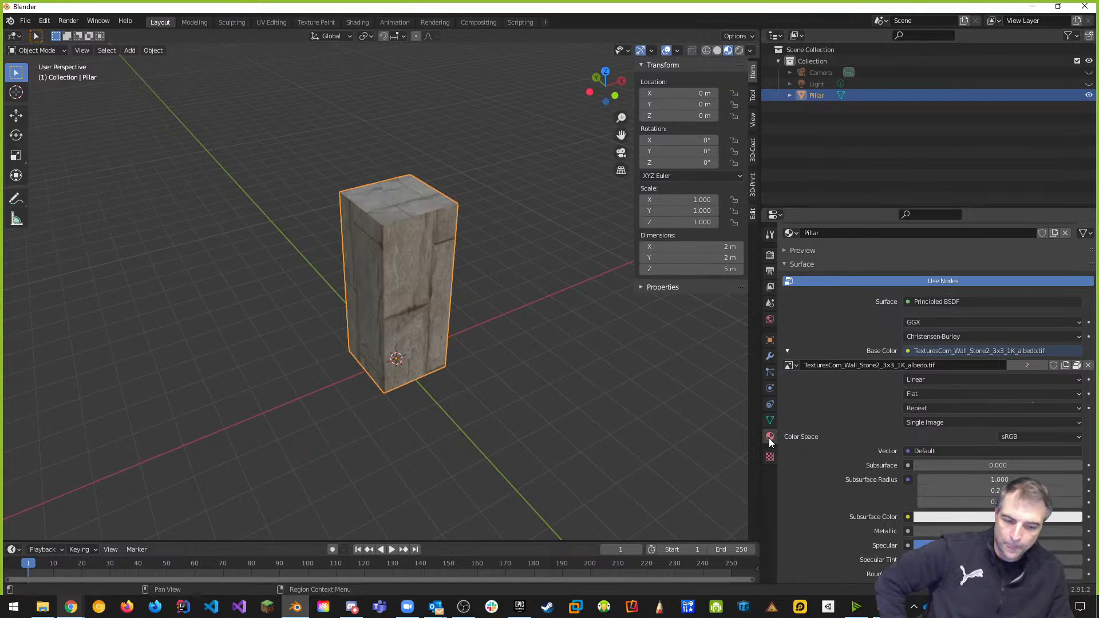
scroll(908, 398, "up", 2)
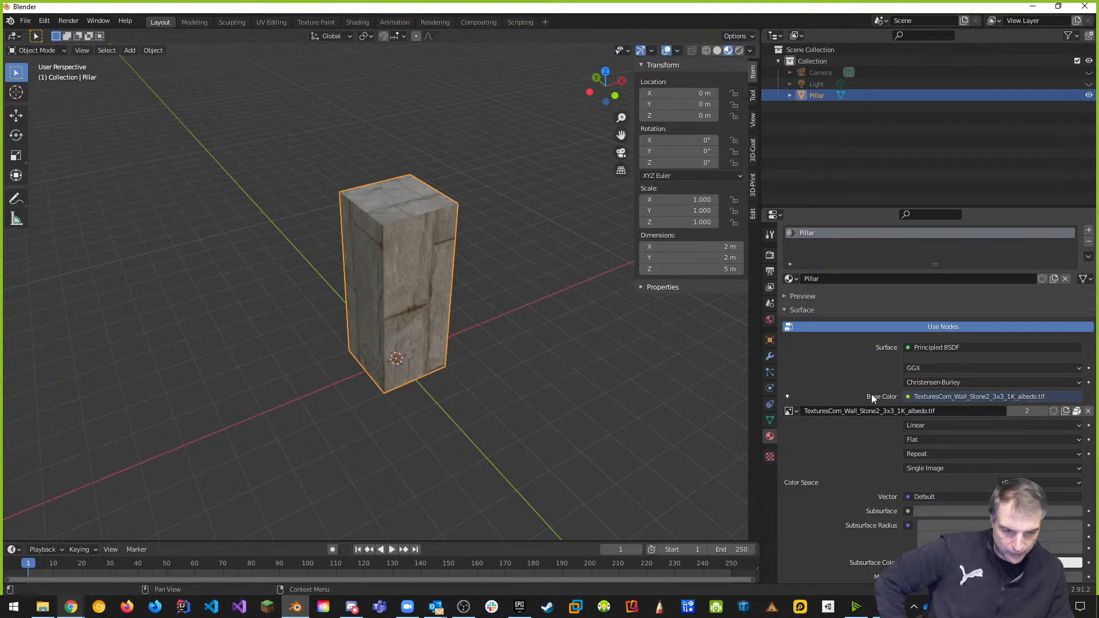
left_click(909, 397)
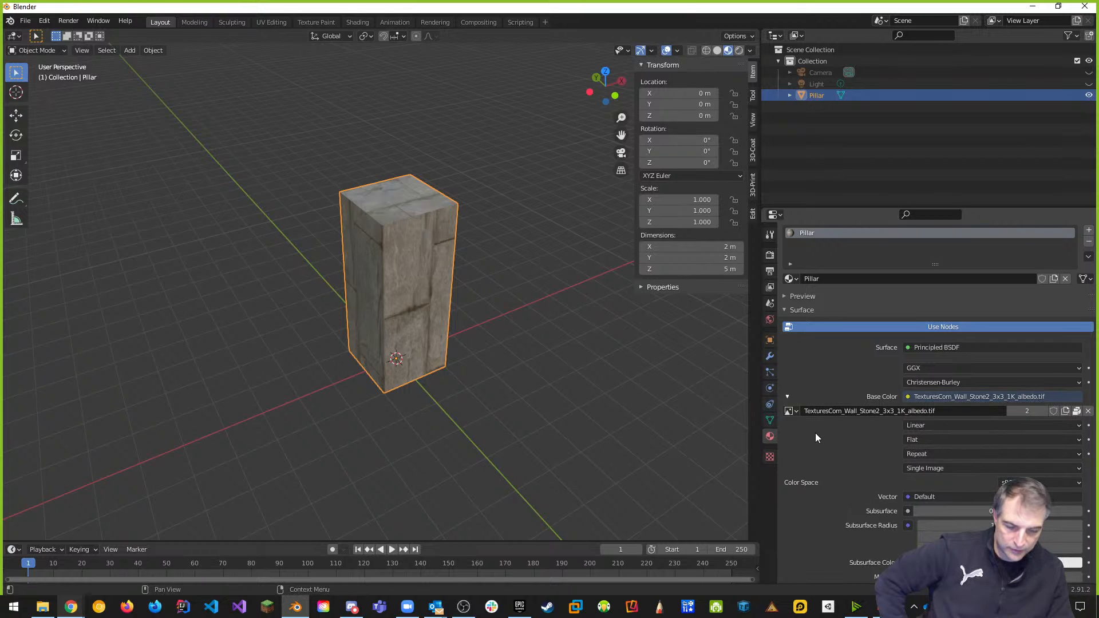
left_click(791, 411)
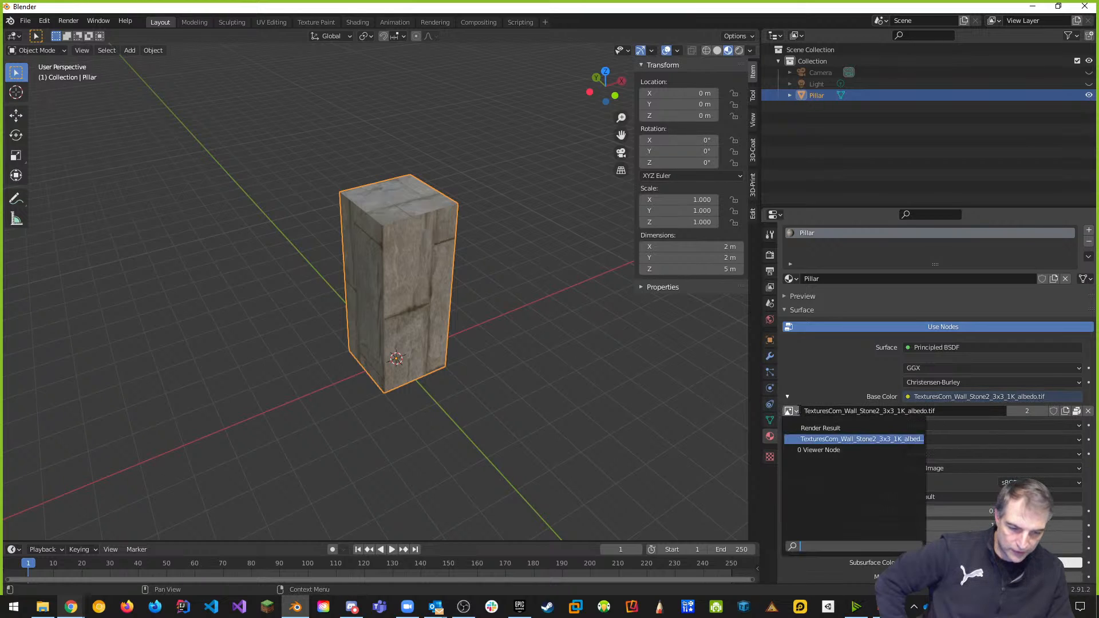
Step: Keep the albedo image for Base Color and toggle the Pillar material's Use Nodes option off and back on
left_click(839, 439)
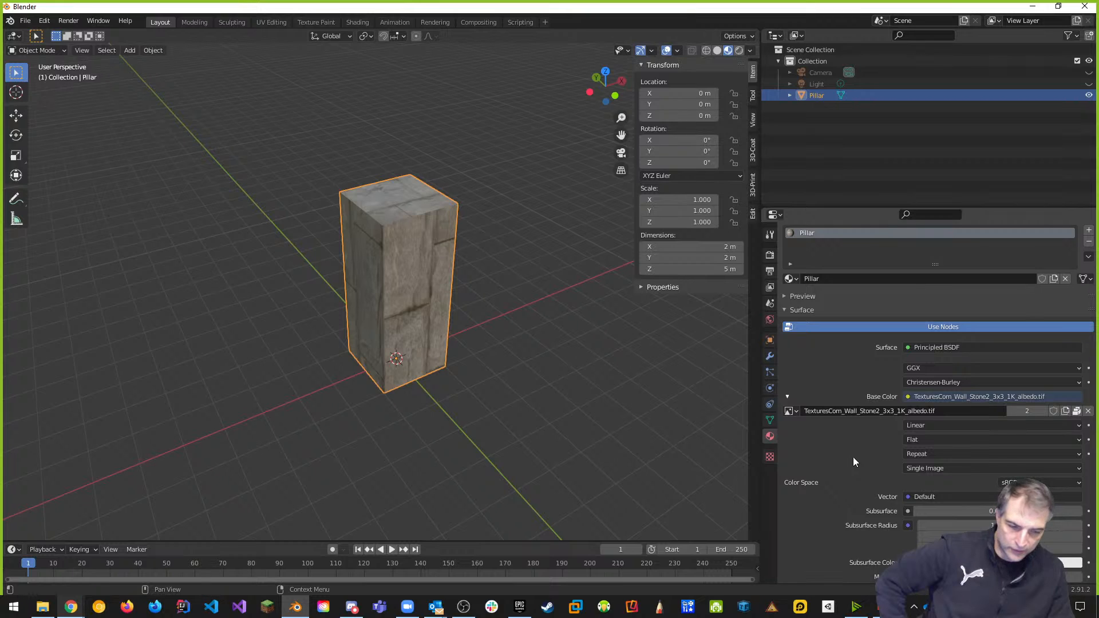
scroll(842, 423, "down", 2)
scroll(833, 427, "down", 2)
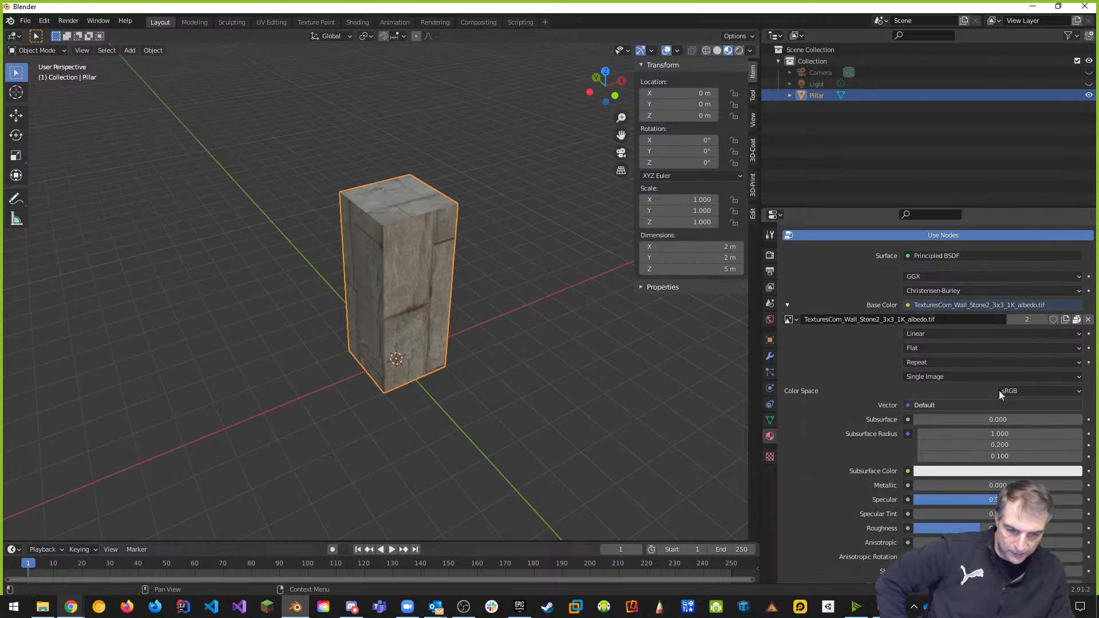
scroll(974, 372, "up", 3)
left_click(958, 304)
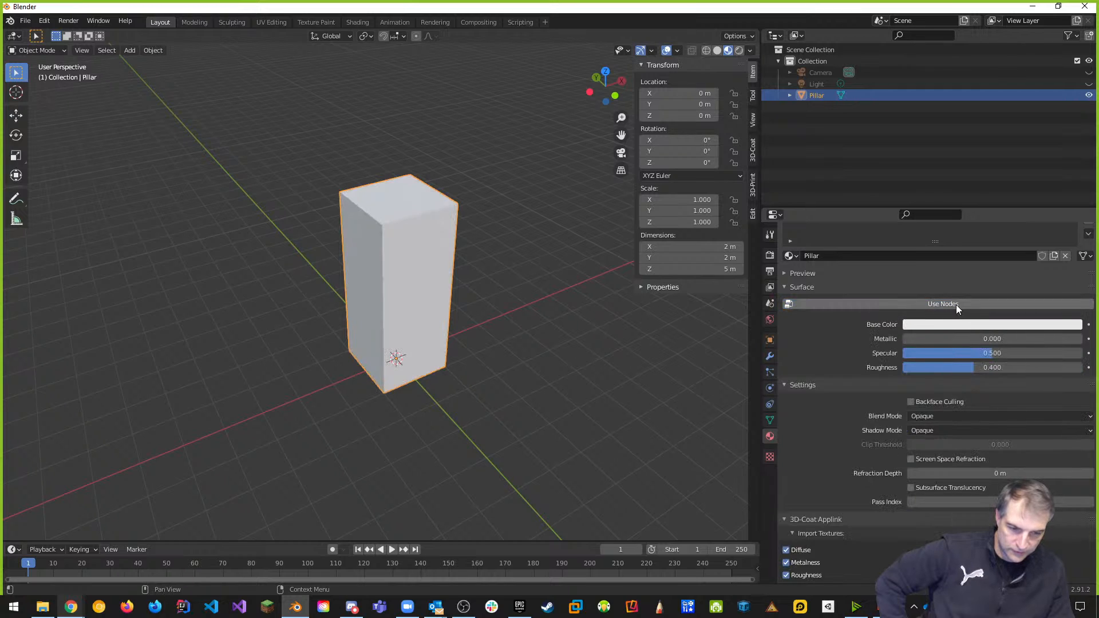
left_click(958, 304)
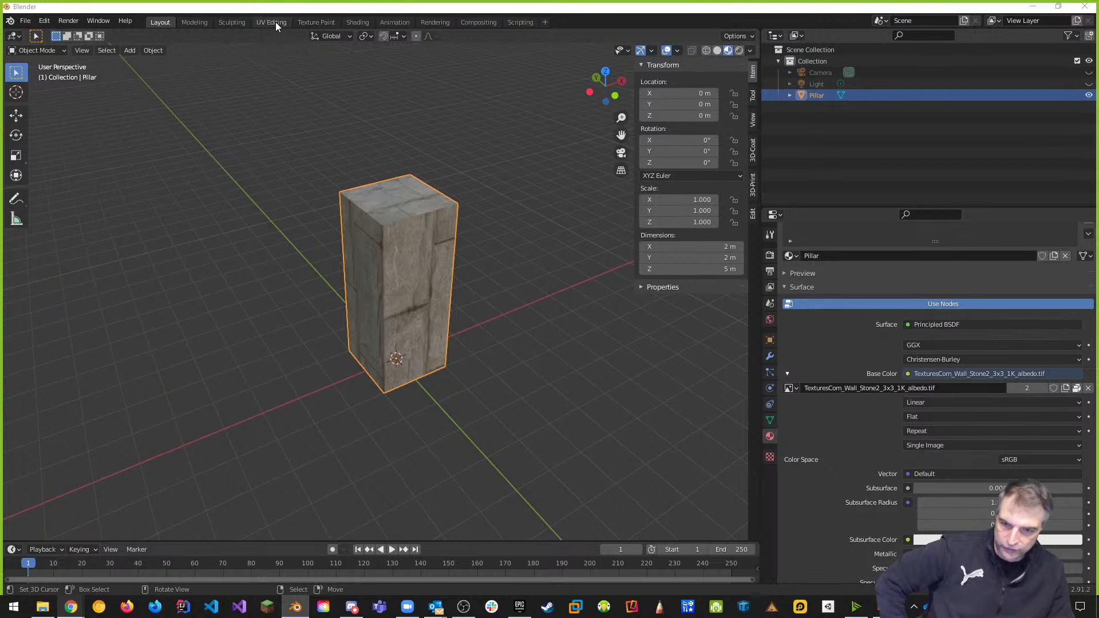
Step: Switch to the Shading workspace and delete the albedo Image Texture node from the Pillar material
left_click(357, 21)
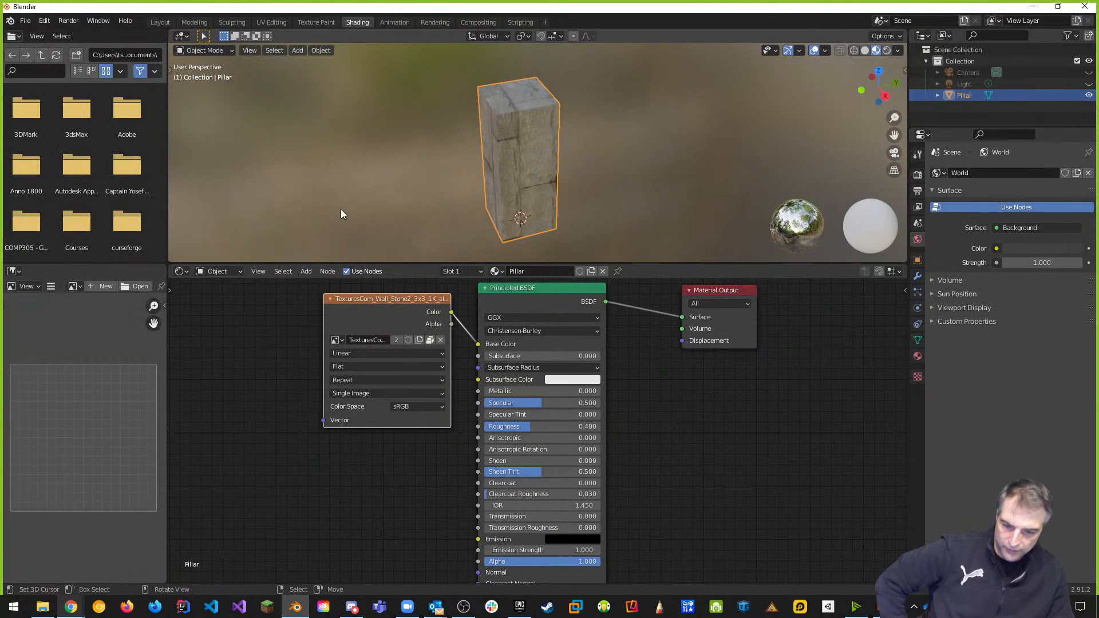
left_click_drag(374, 303, 312, 337)
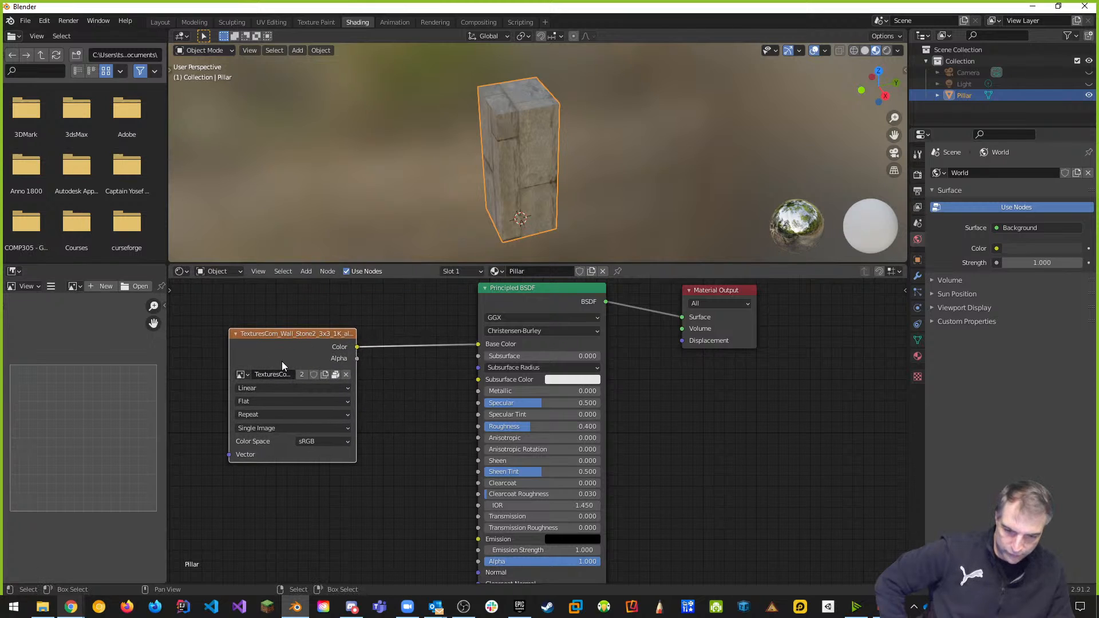
key("x")
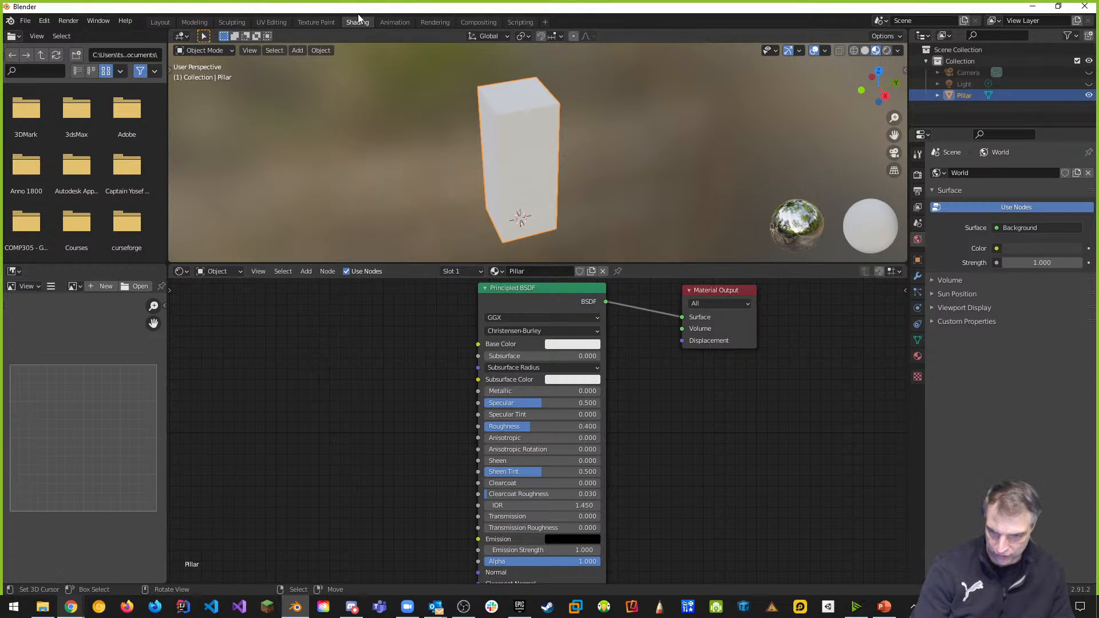
Step: Add an Image Texture node beside the Principled BSDF in the Pillar material's node graph
left_click(306, 272)
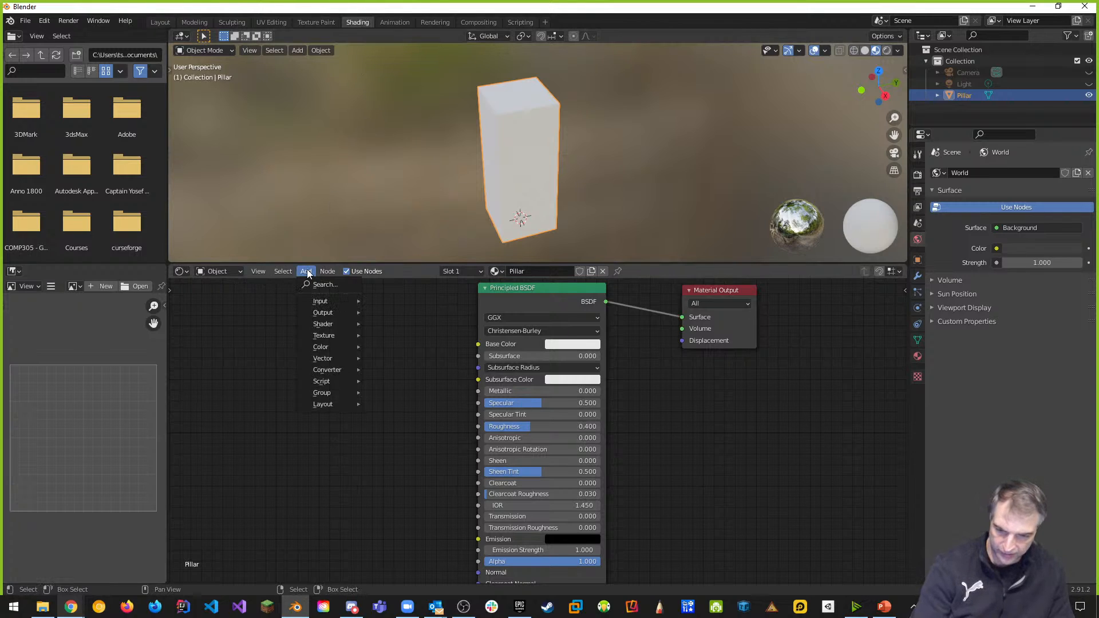
left_click(326, 283)
type("tex")
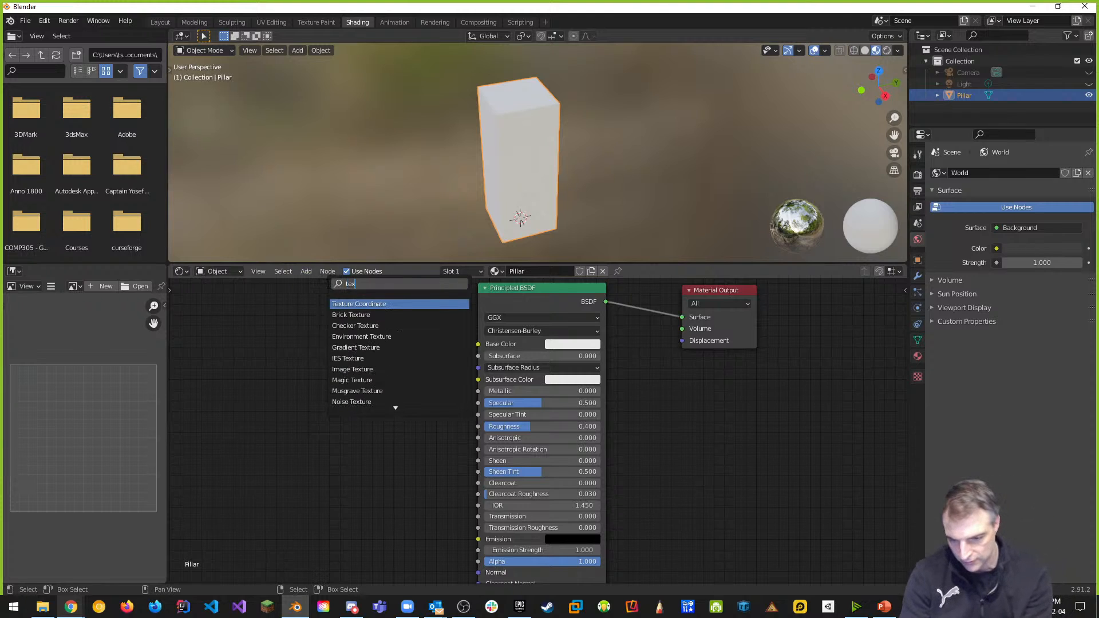
type("ture")
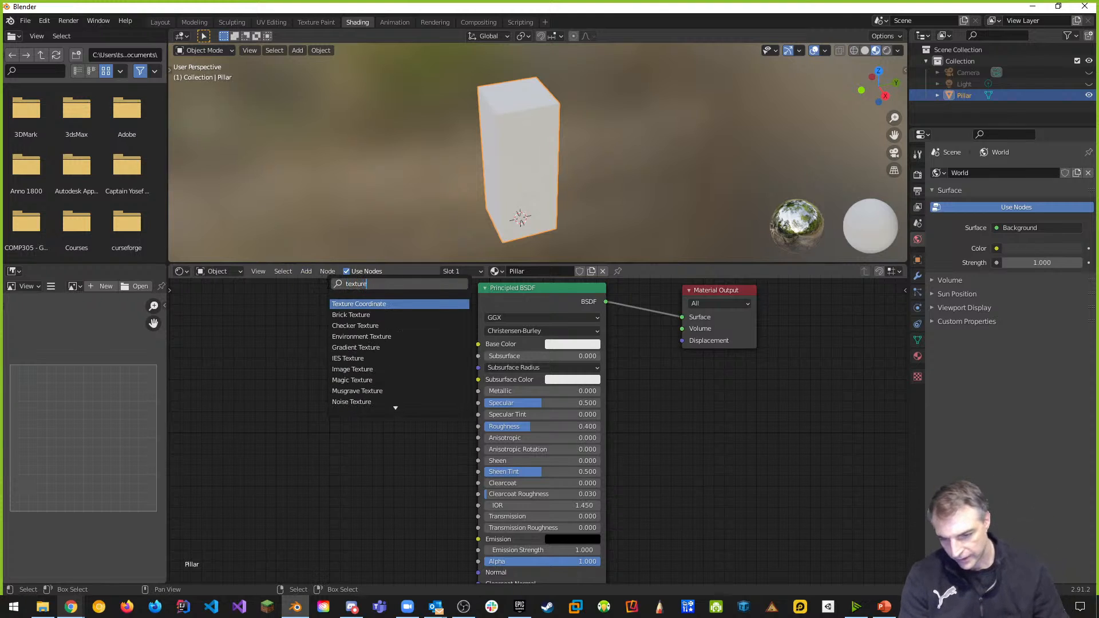
left_click(364, 369)
left_click(283, 419)
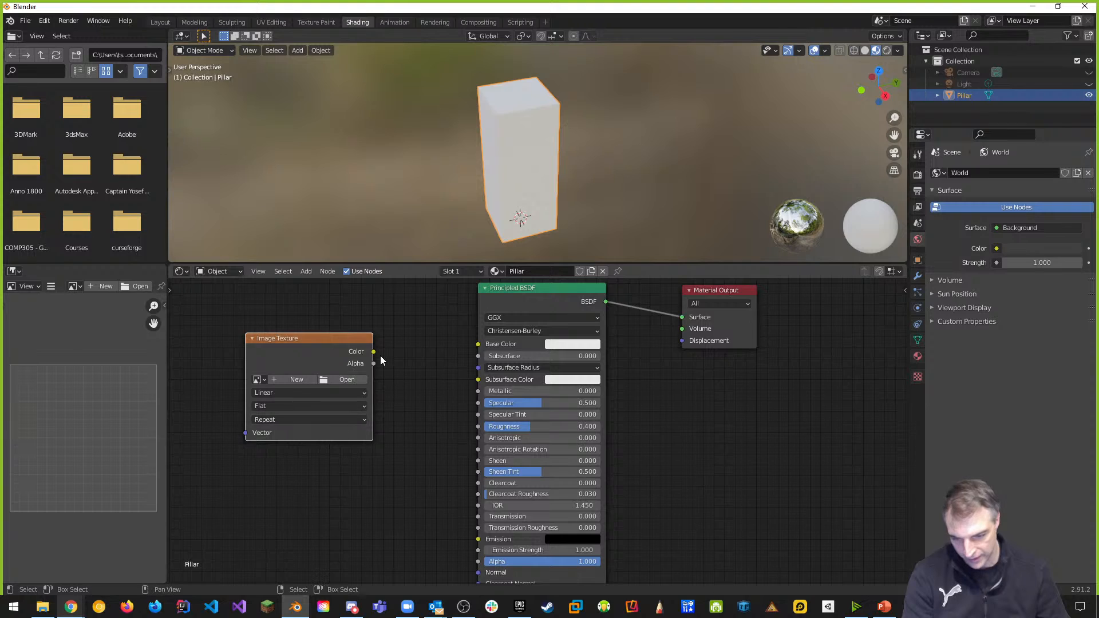
Step: Connect the Image Texture's Color output to Base Color and assign TexturesCom_Wall_Stone2_3x3_1K_albedo.tif to the node
left_click_drag(374, 352, 480, 347)
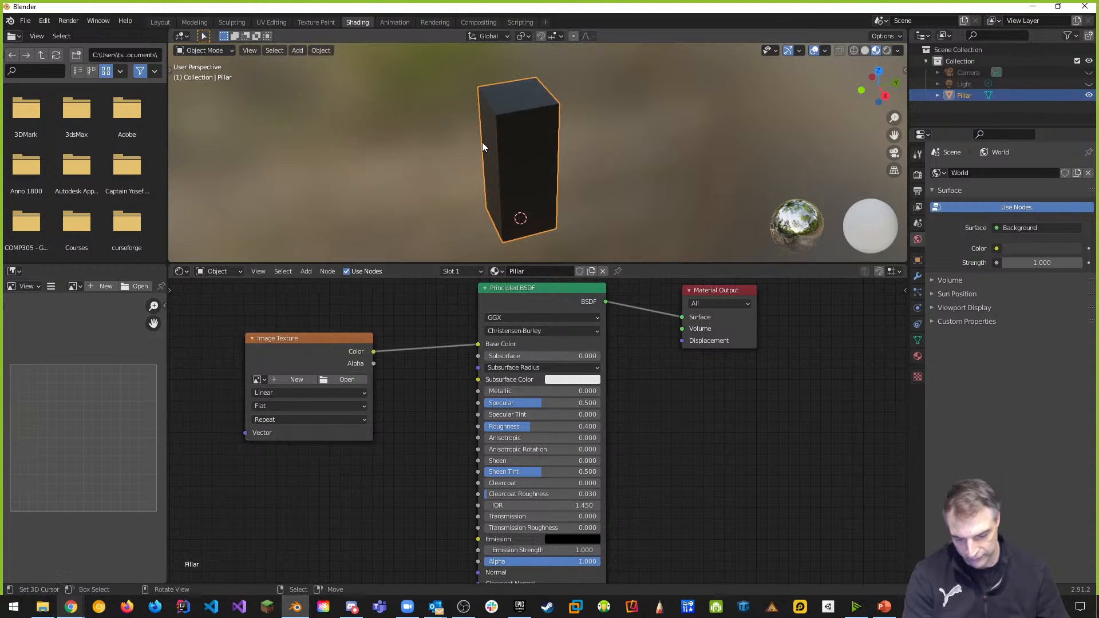
left_click(259, 380)
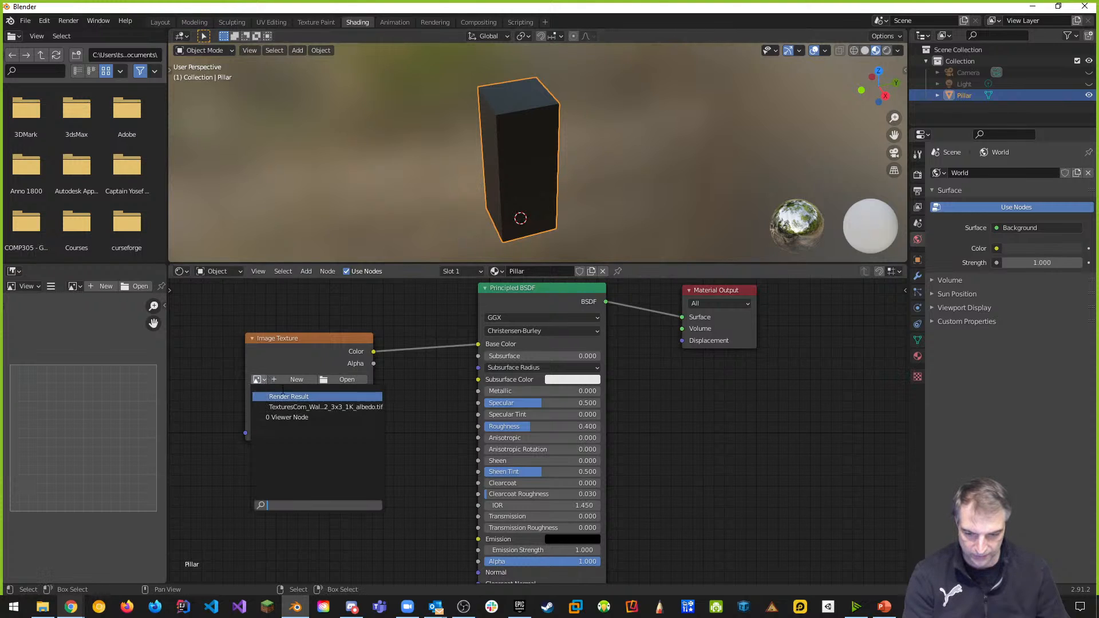
left_click(293, 407)
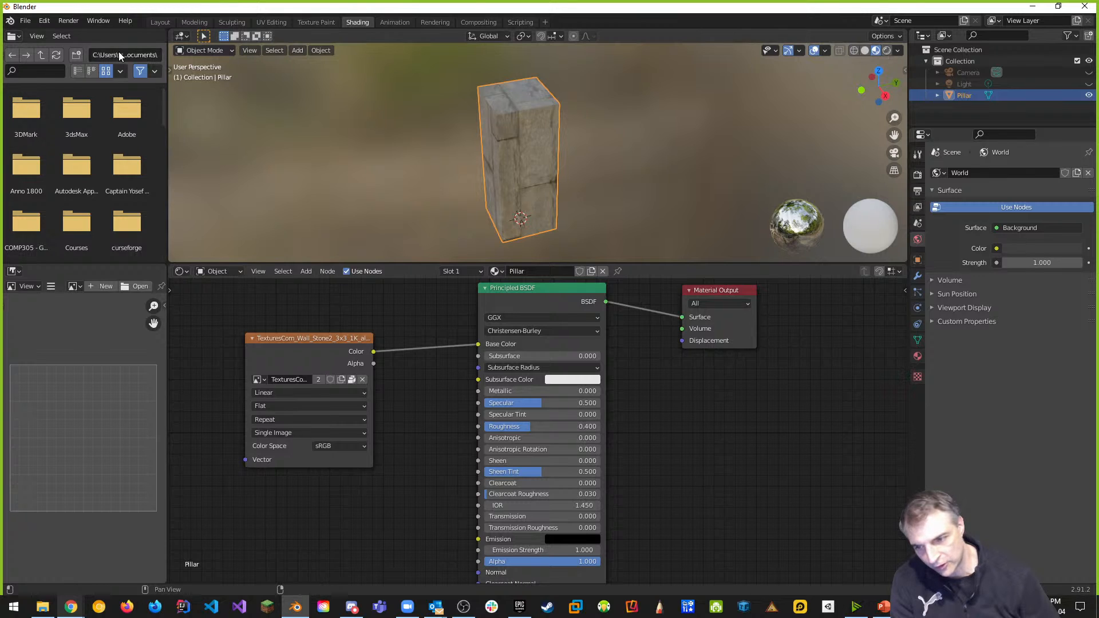
Step: Return to the Layout workspace and compare the pillar in Solid and Material Preview shading
left_click(161, 22)
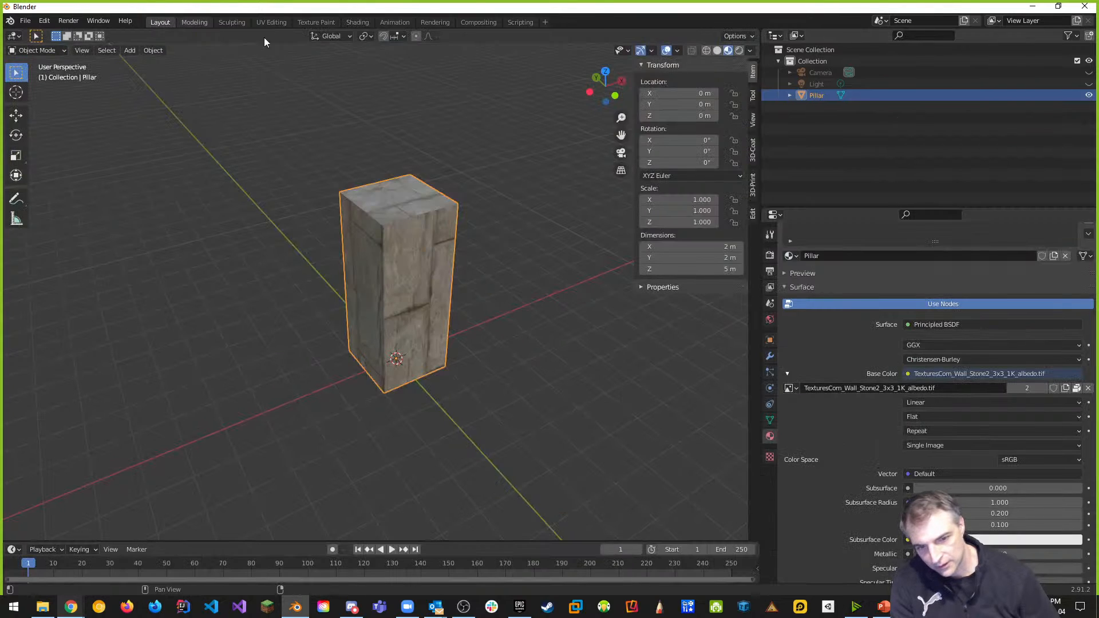
left_click(717, 51)
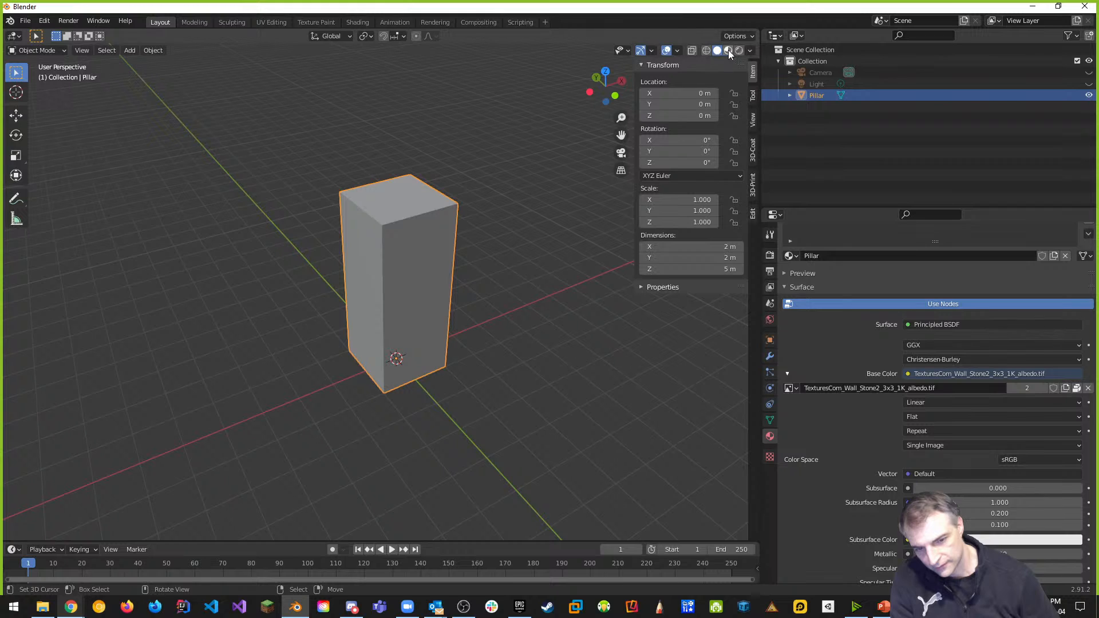
left_click(728, 50)
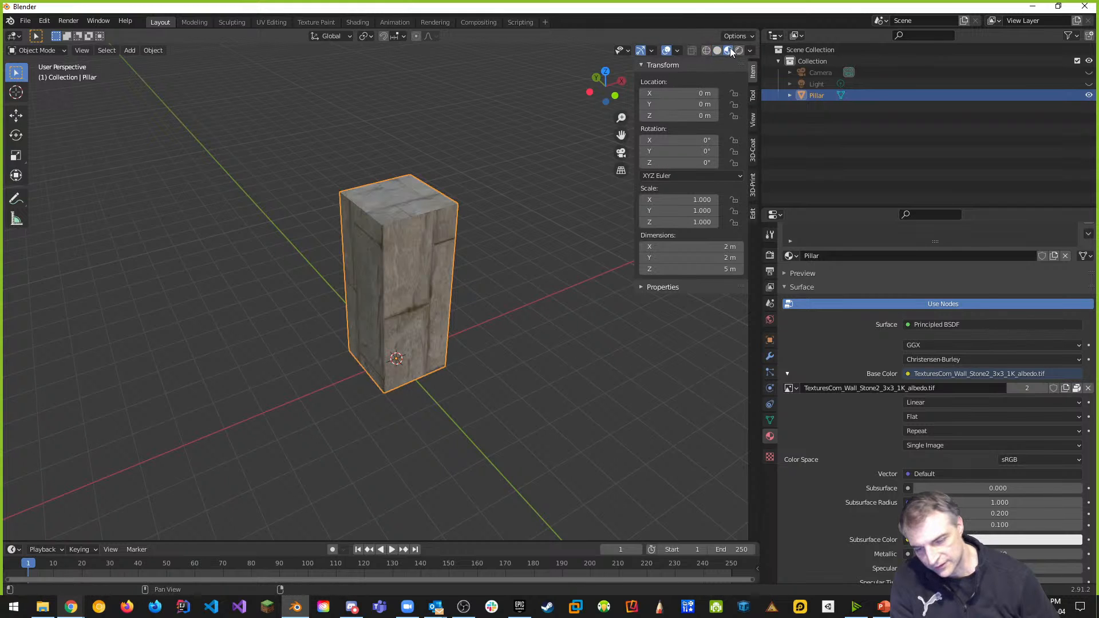
middle_click_drag(267, 348, 447, 246)
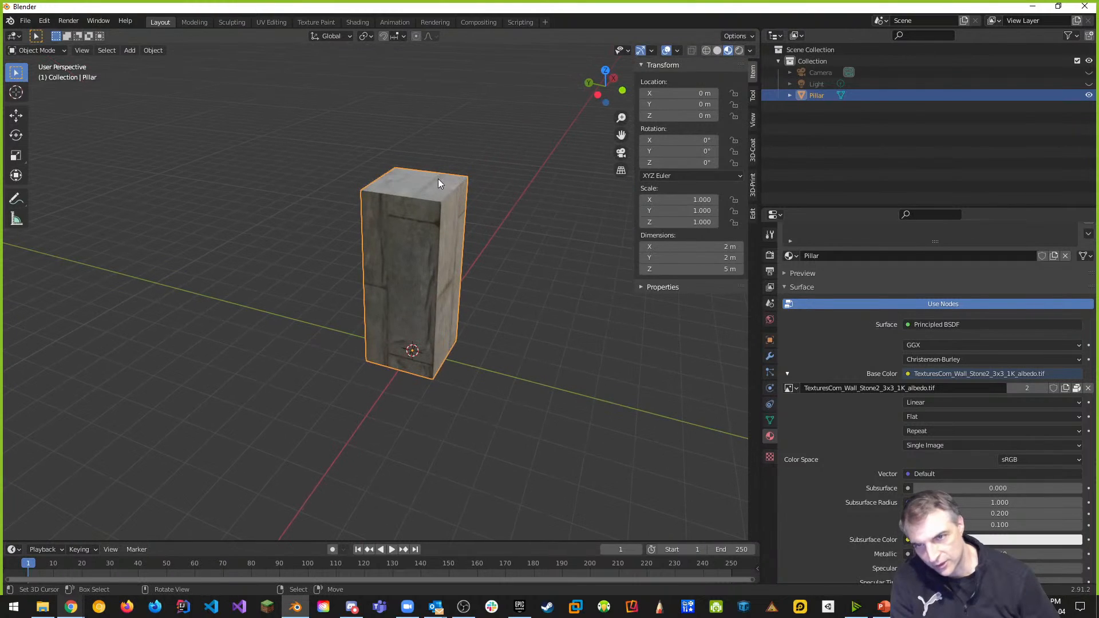
Step: Inspect the pillar in Rendered shading with the Light shown, hide the Light again, and return to Material Preview
left_click(738, 50)
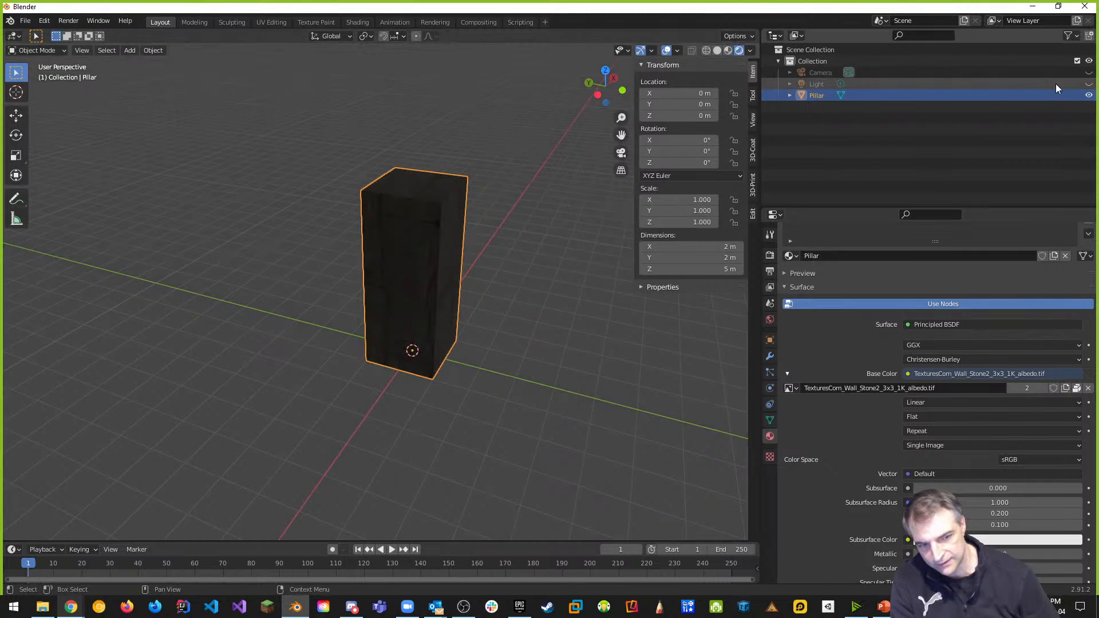
left_click(1090, 84)
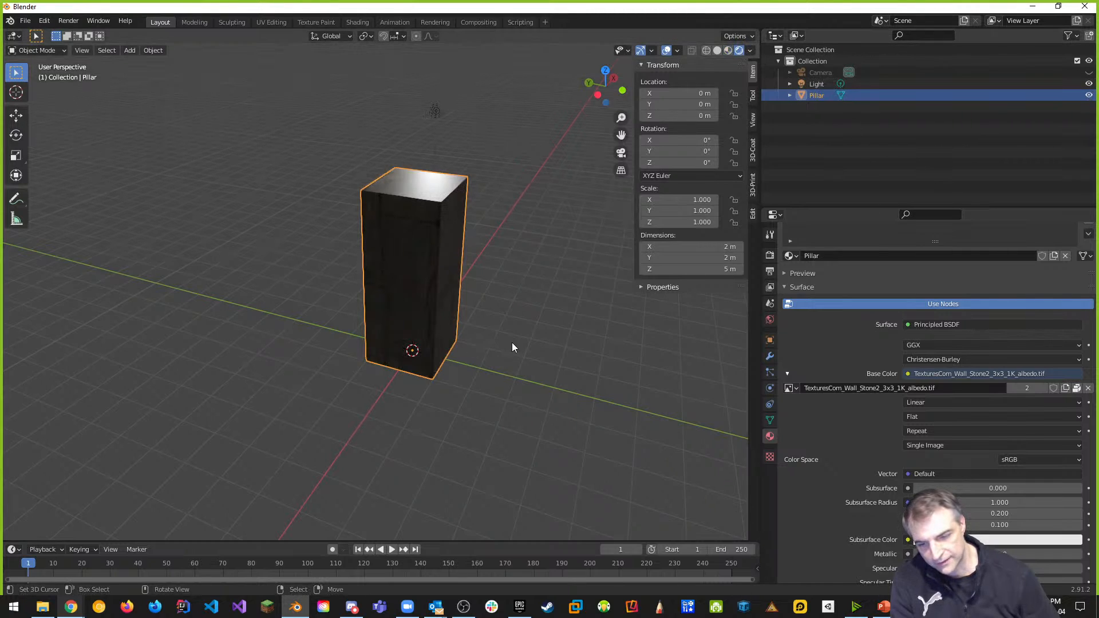
middle_click_drag(516, 345, 375, 351)
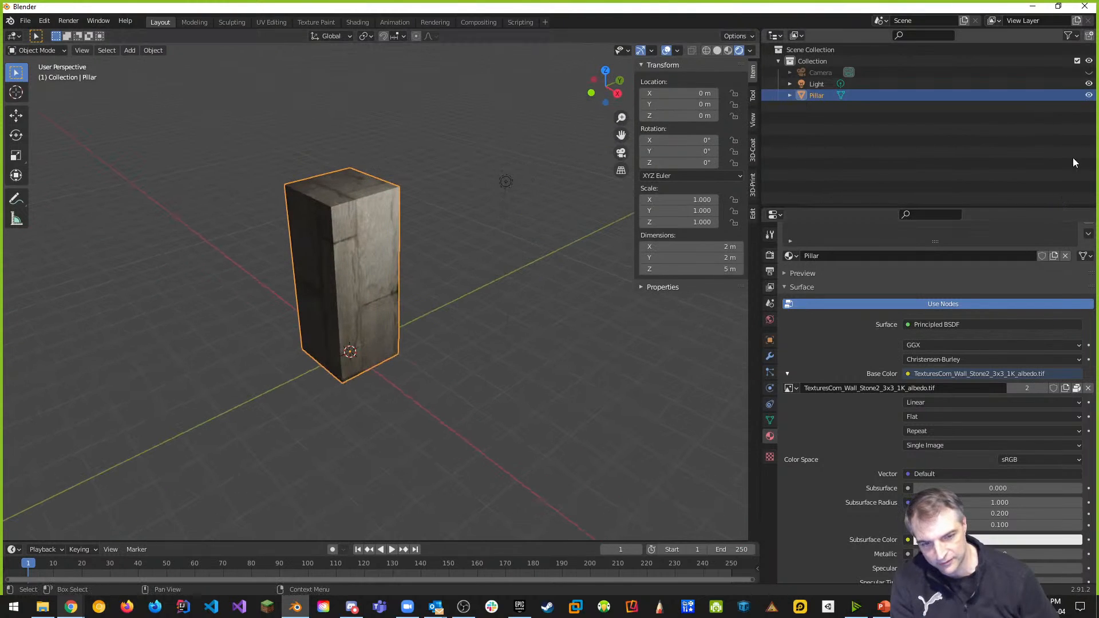
left_click(1090, 84)
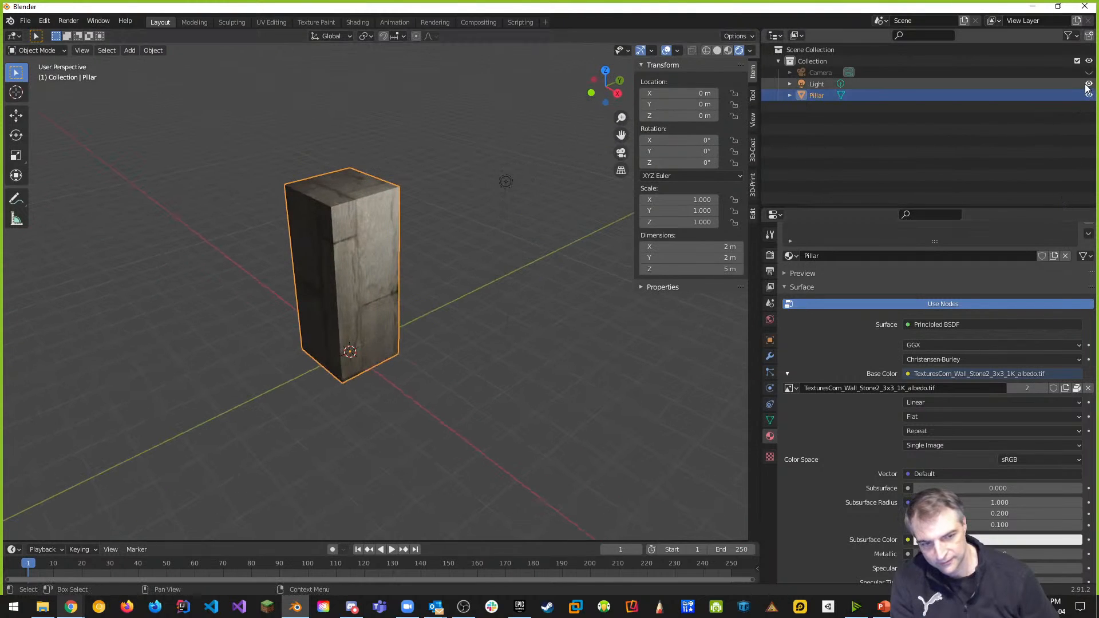
left_click(727, 50)
Step: Open the pillar in the UV Editing workspace with the whole UV layout in view and Material Preview shading on
middle_click_drag(361, 331, 502, 346)
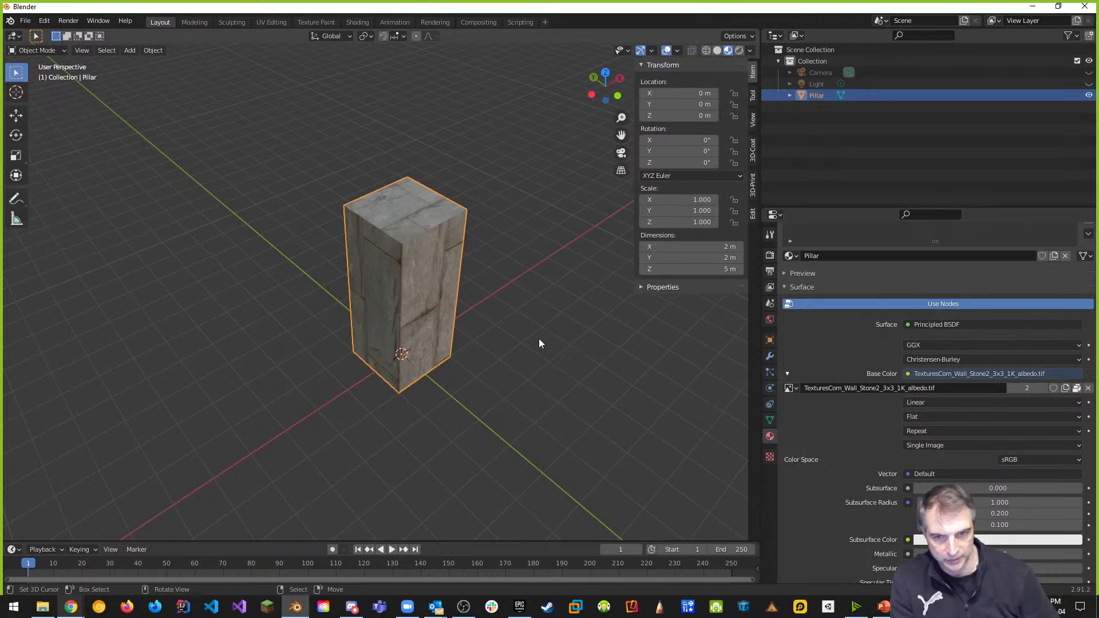
mouse_move(435, 330)
middle_mouse_down()
mouse_move(470, 298)
mouse_move(431, 280)
mouse_move(434, 320)
middle_mouse_up()
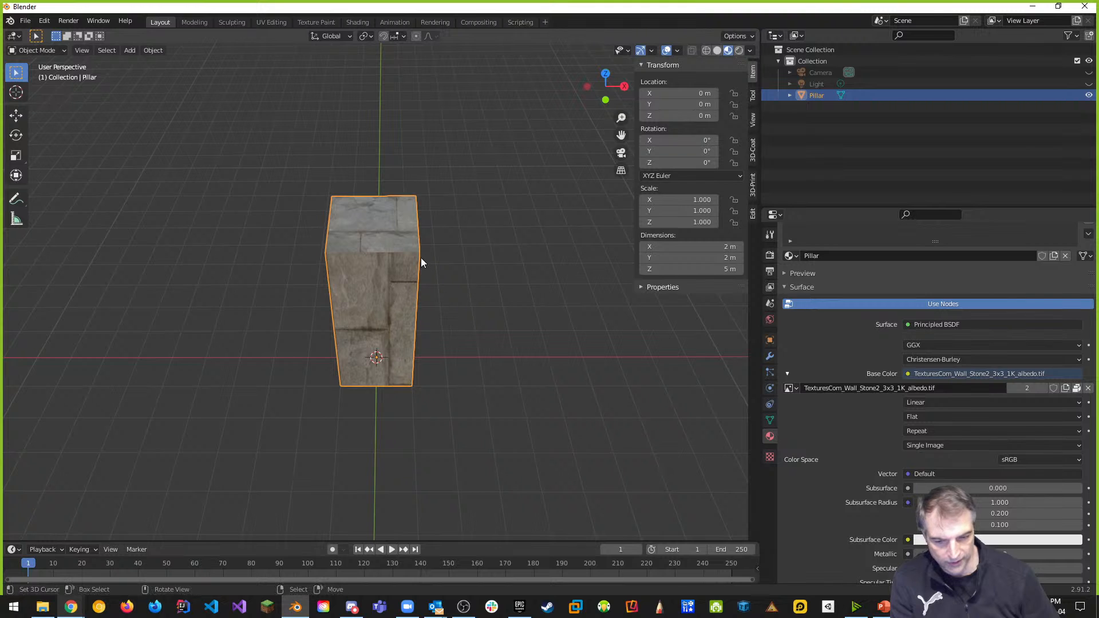
middle_click_drag(422, 263, 400, 244)
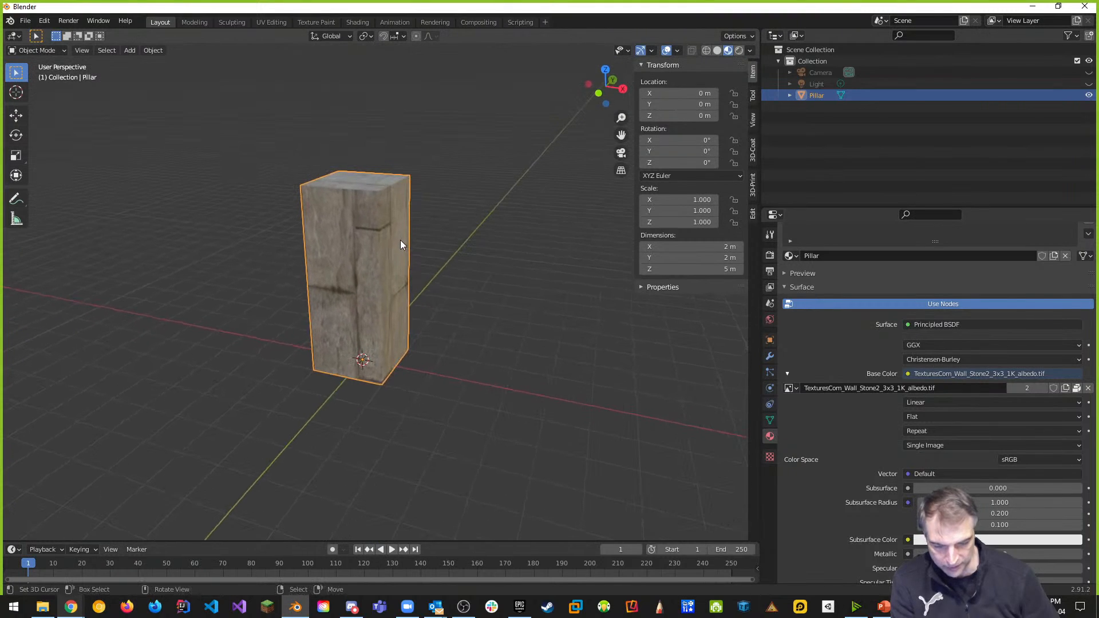
middle_click_drag(299, 245, 490, 250)
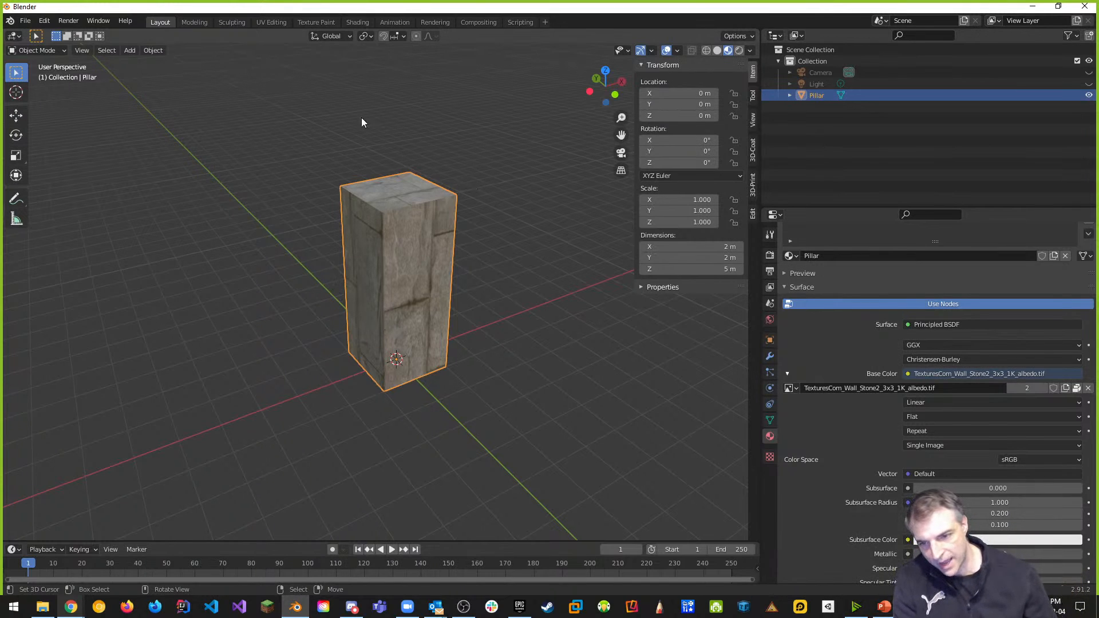
left_click(270, 23)
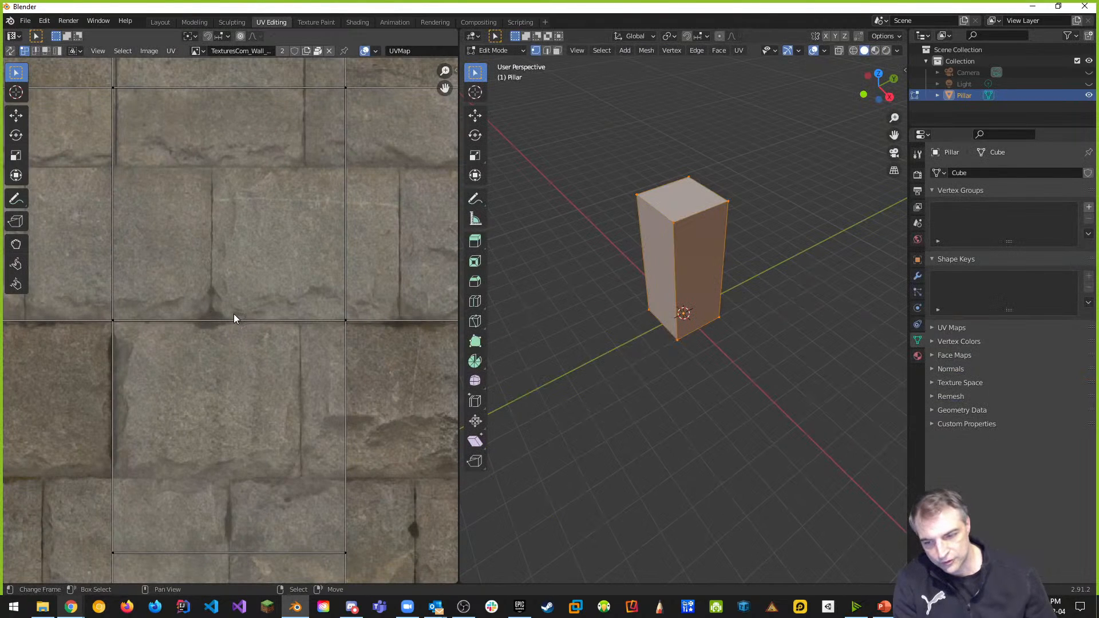
scroll(234, 314, "down", 5)
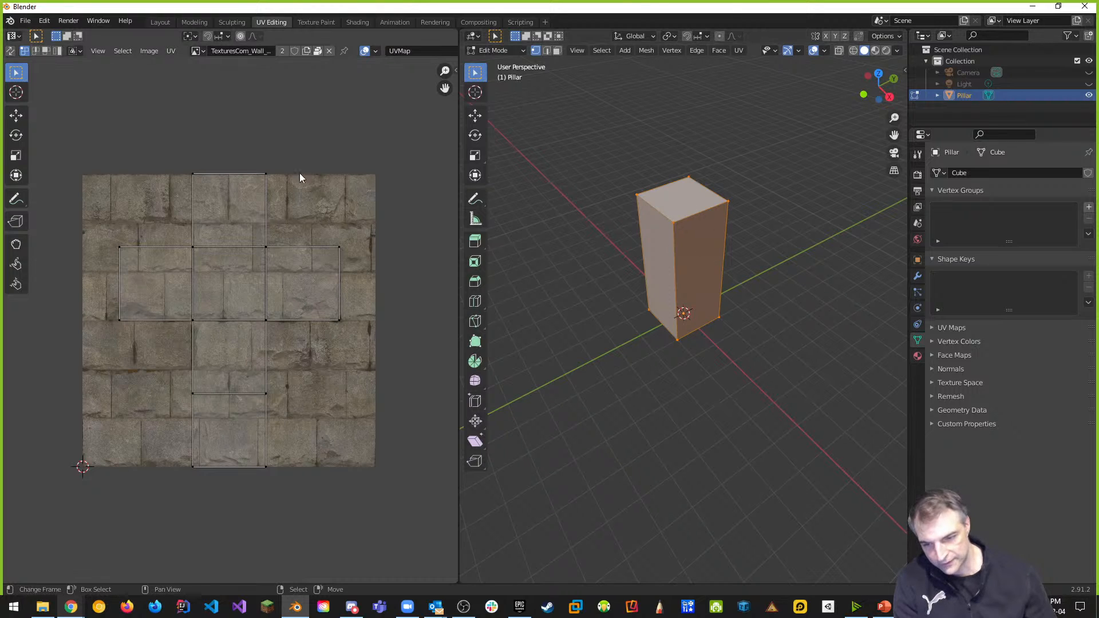
left_click(878, 50)
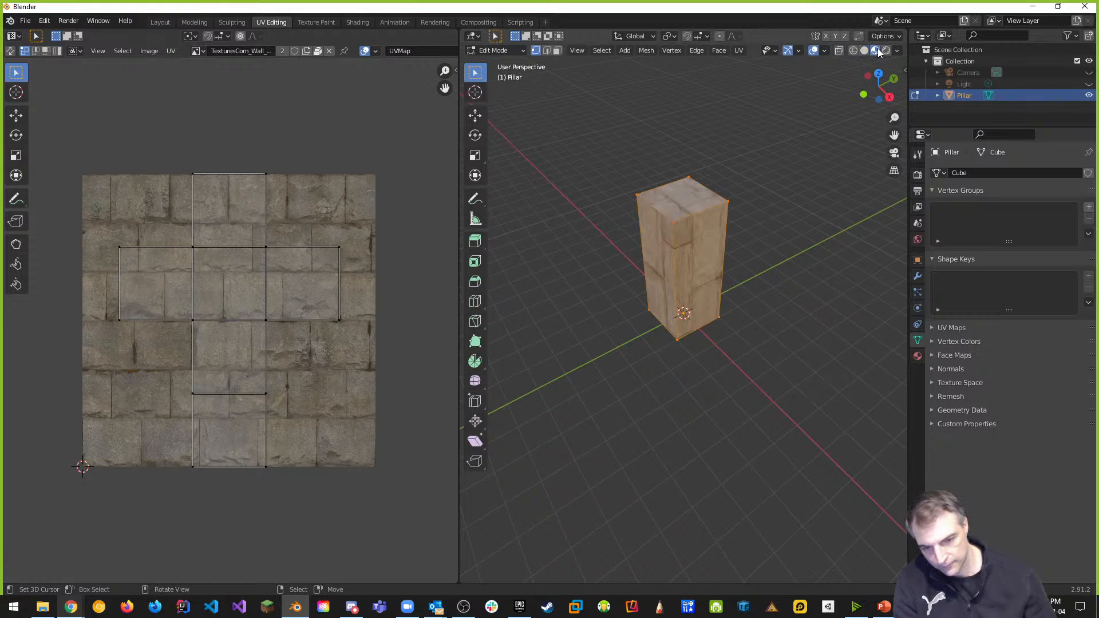
Step: Switch to face selection and select the pillar's top face to compare it with its UV area on the texture
mouse_move(745, 229)
middle_mouse_down()
mouse_move(708, 229)
mouse_move(692, 356)
mouse_move(698, 288)
mouse_move(767, 267)
middle_mouse_up()
scroll(698, 289, "up", 2)
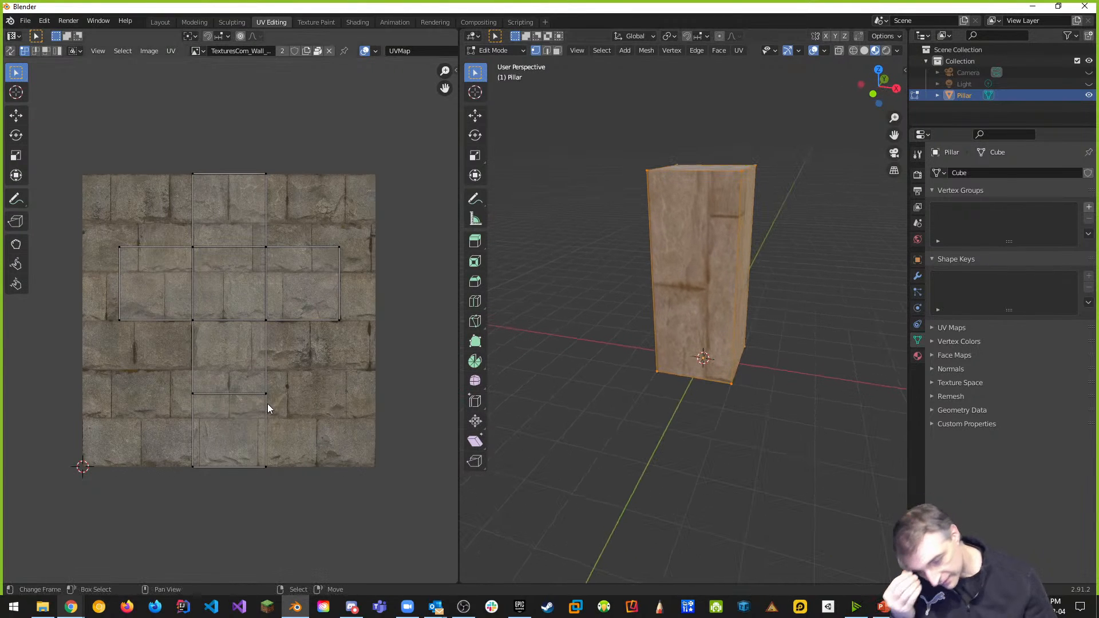
middle_click_drag(621, 351, 657, 374)
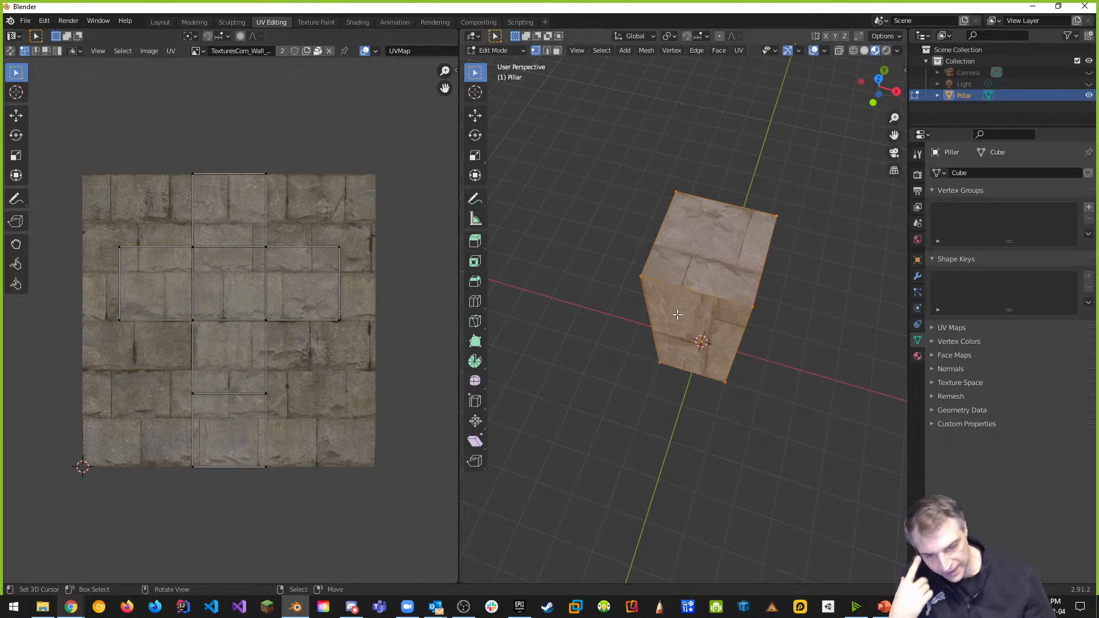
left_click(557, 51)
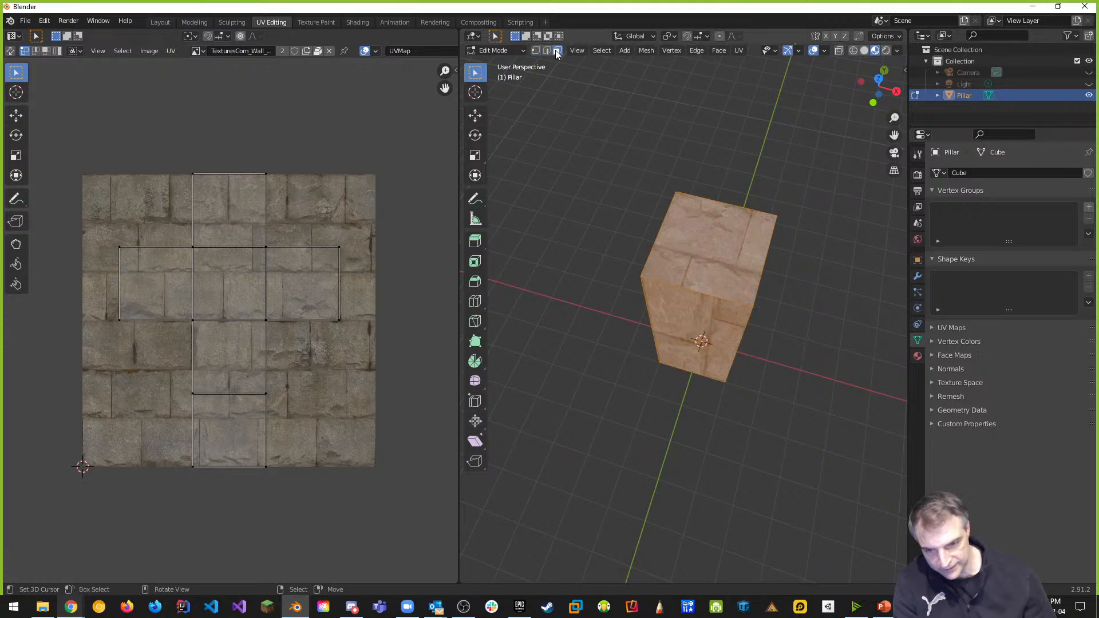
left_click(700, 246)
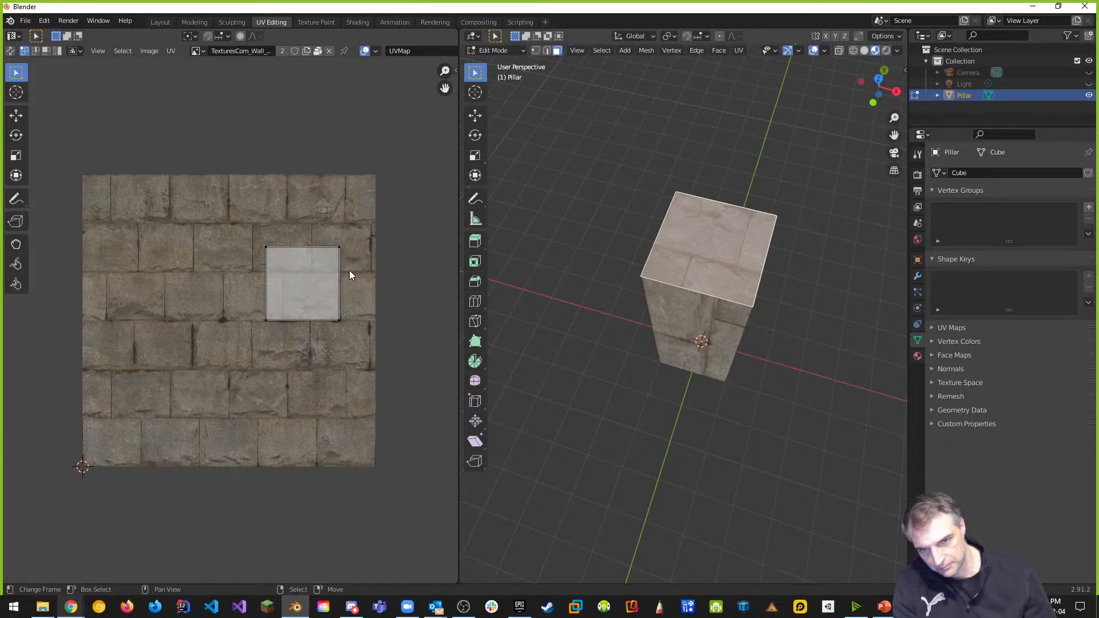
middle_click_drag(672, 269, 694, 281)
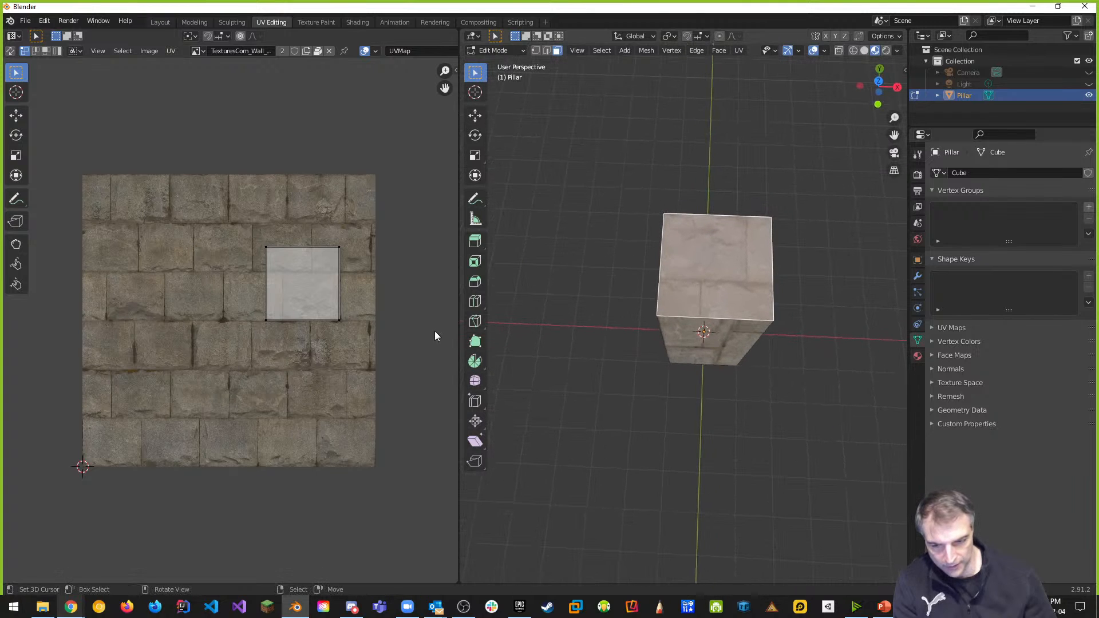
middle_click_drag(775, 343, 525, 322)
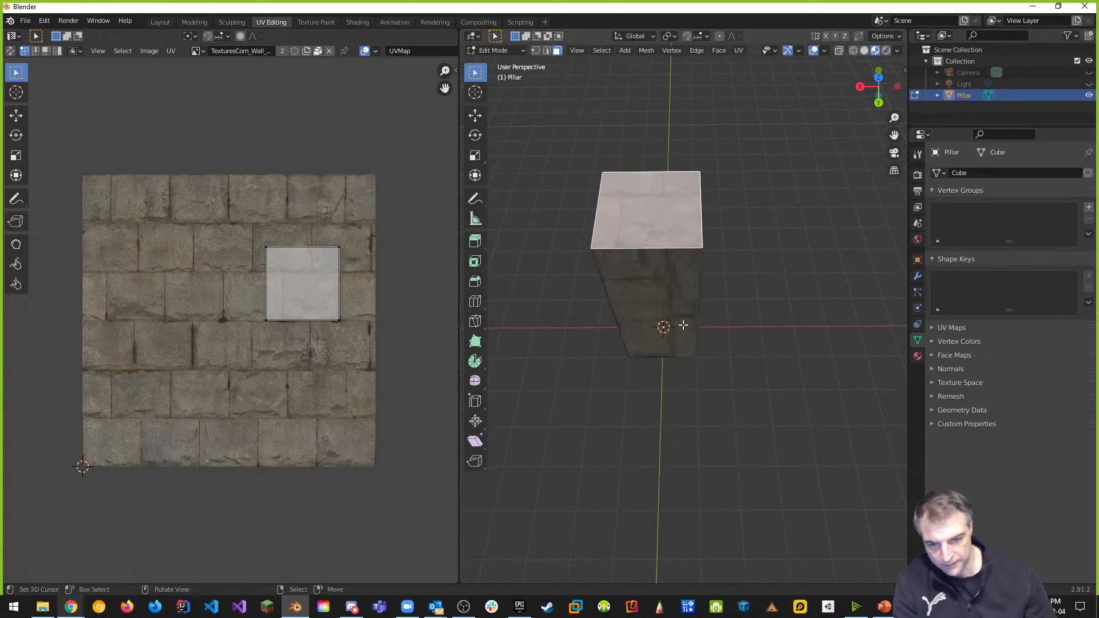
Step: Box-select the top face's UV square and move it into the upper-right corner of the stone texture
mouse_move(682, 324)
middle_mouse_down()
mouse_move(697, 314)
mouse_move(680, 321)
middle_mouse_up()
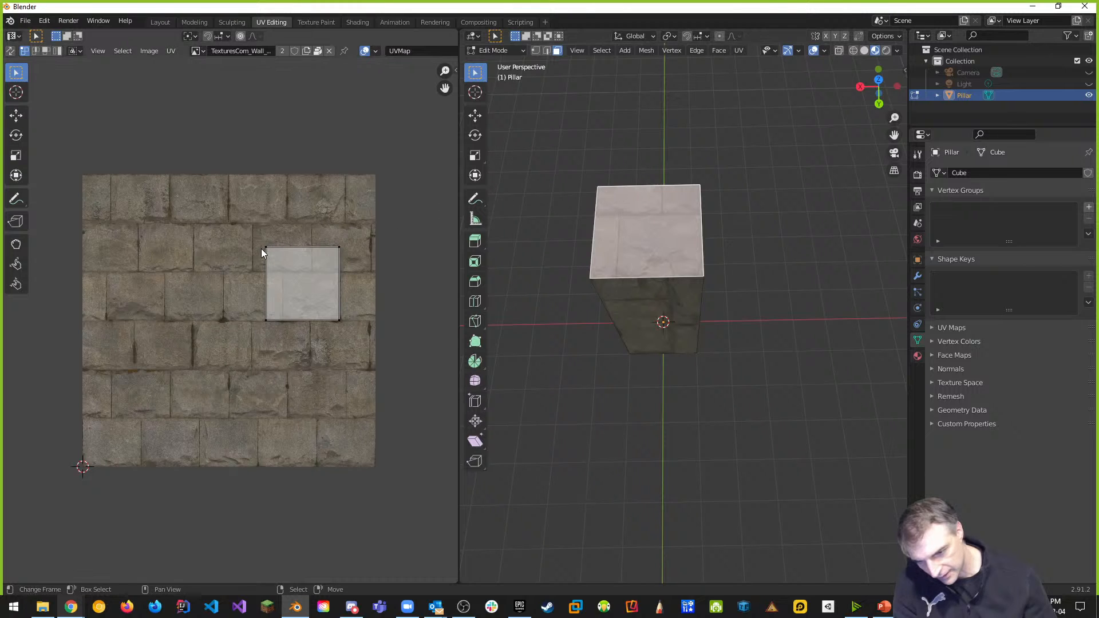
scroll(265, 249, "up", 3)
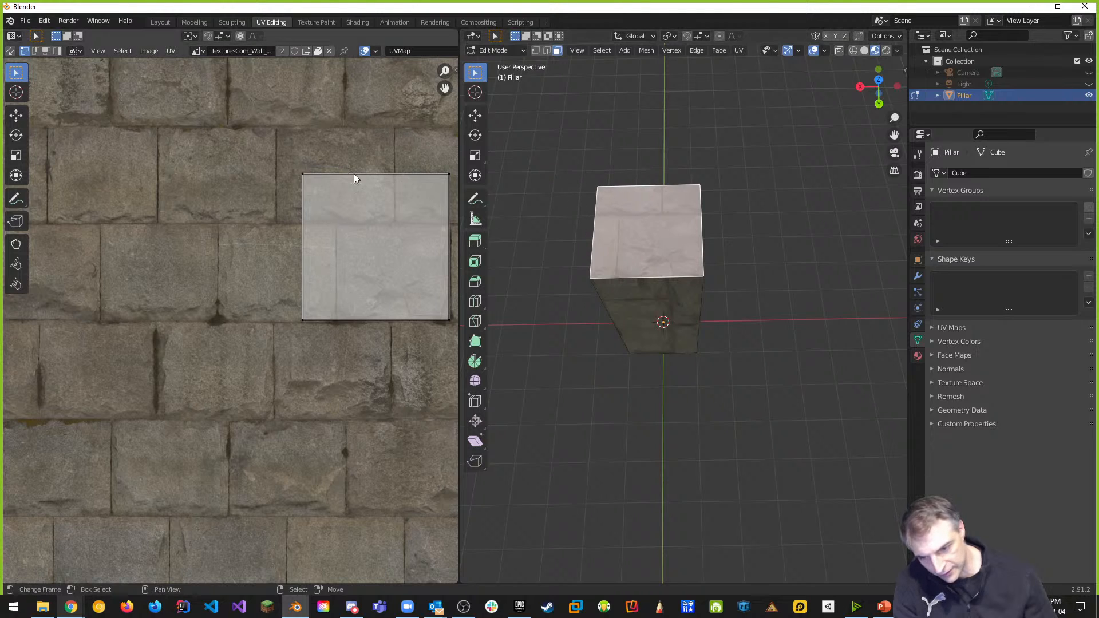
scroll(317, 270, "down", 2)
scroll(317, 270, "down", 1)
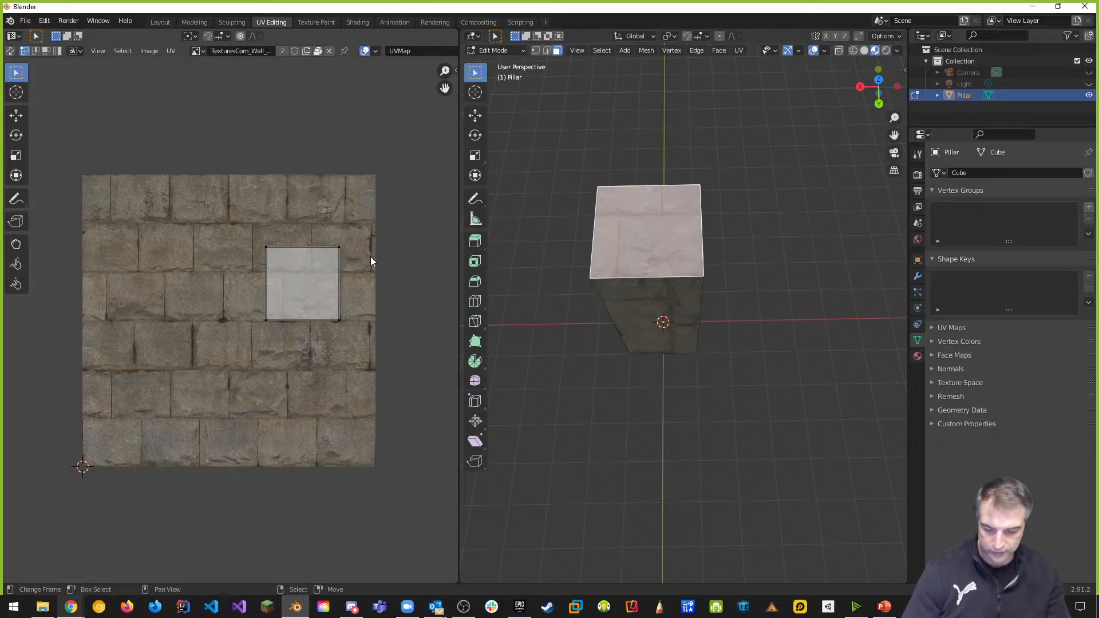
left_click(131, 53)
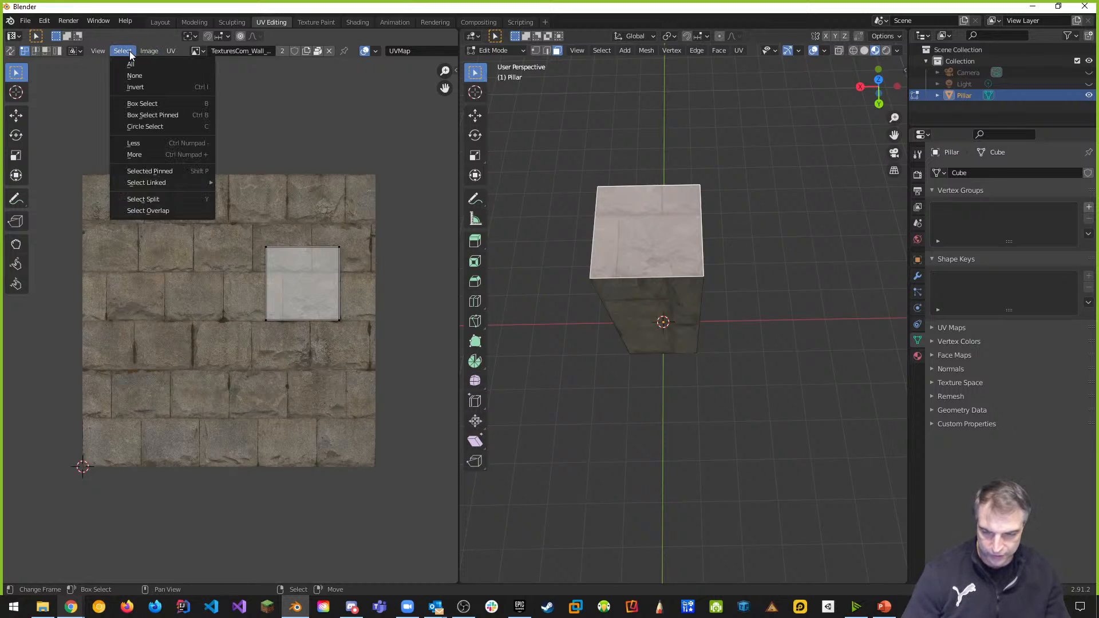
left_click(171, 107)
left_click_drag(241, 240, 368, 361)
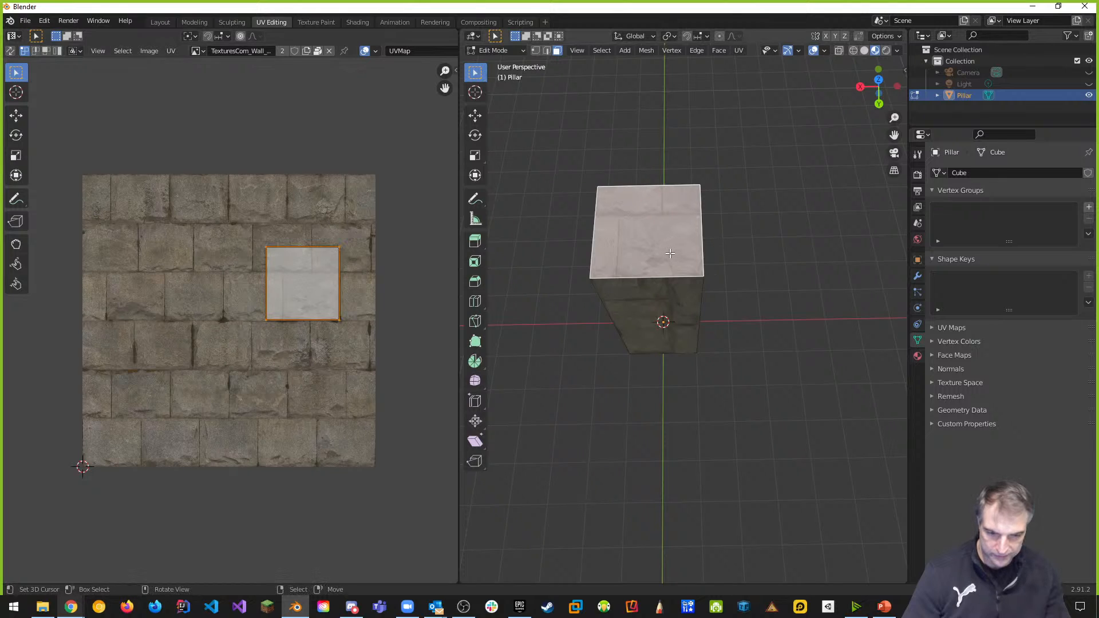
left_click(16, 116)
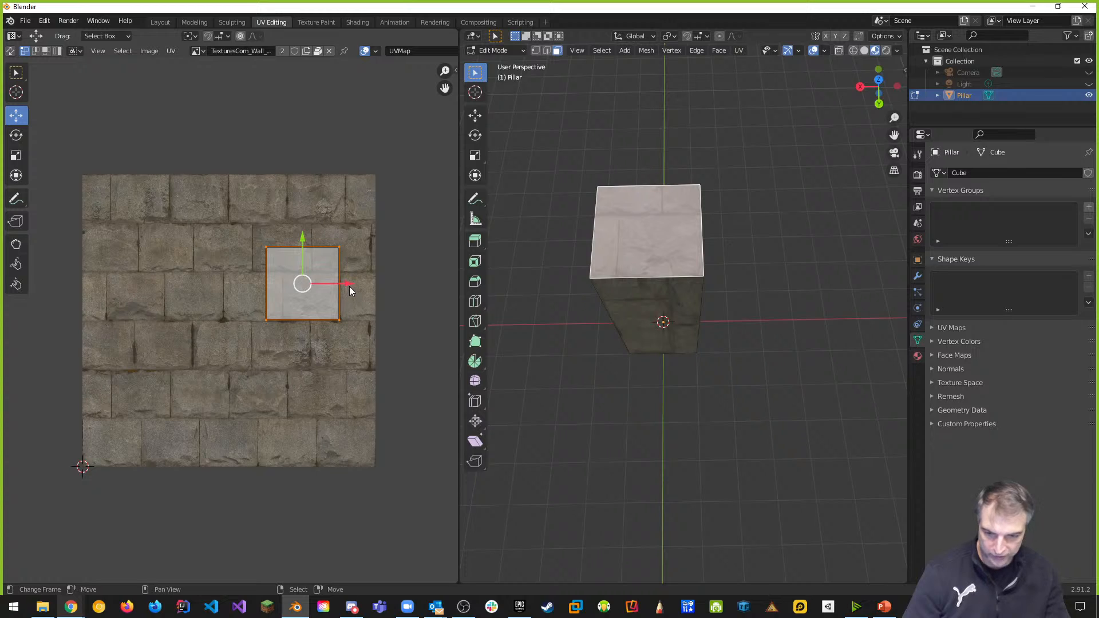
left_click_drag(349, 290, 329, 290)
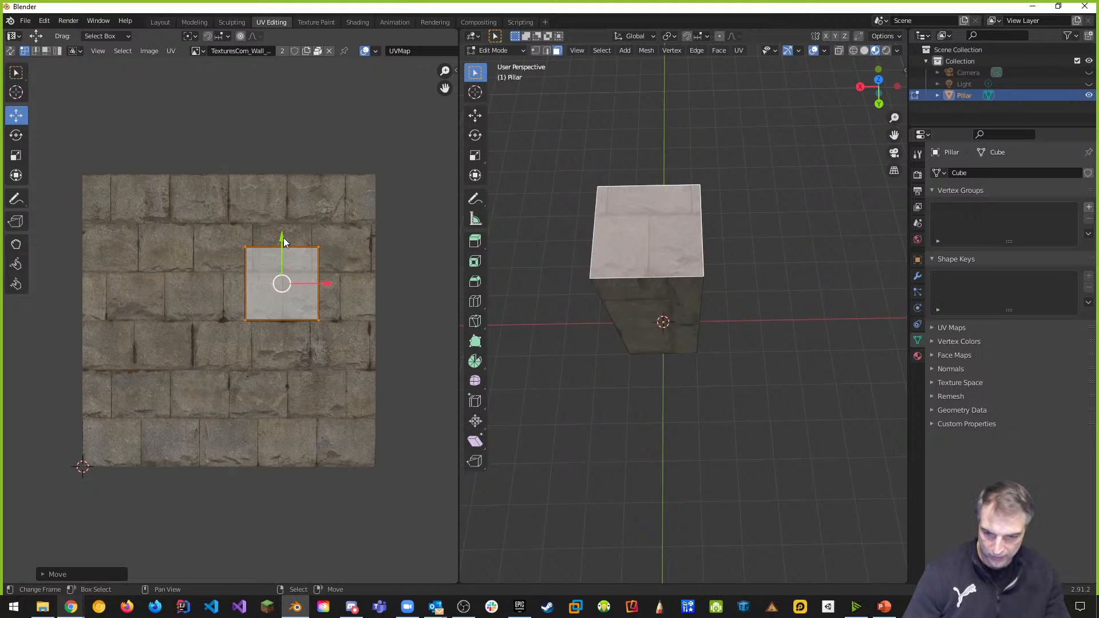
left_click_drag(285, 242, 283, 187)
left_click_drag(332, 235, 383, 233)
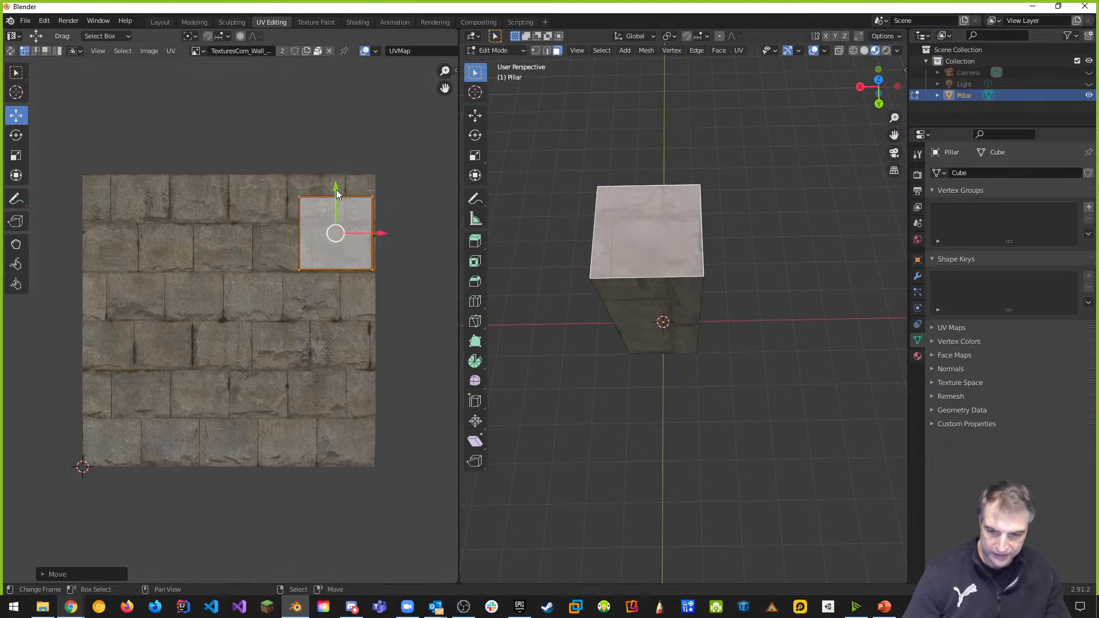
left_click_drag(337, 191, 340, 168)
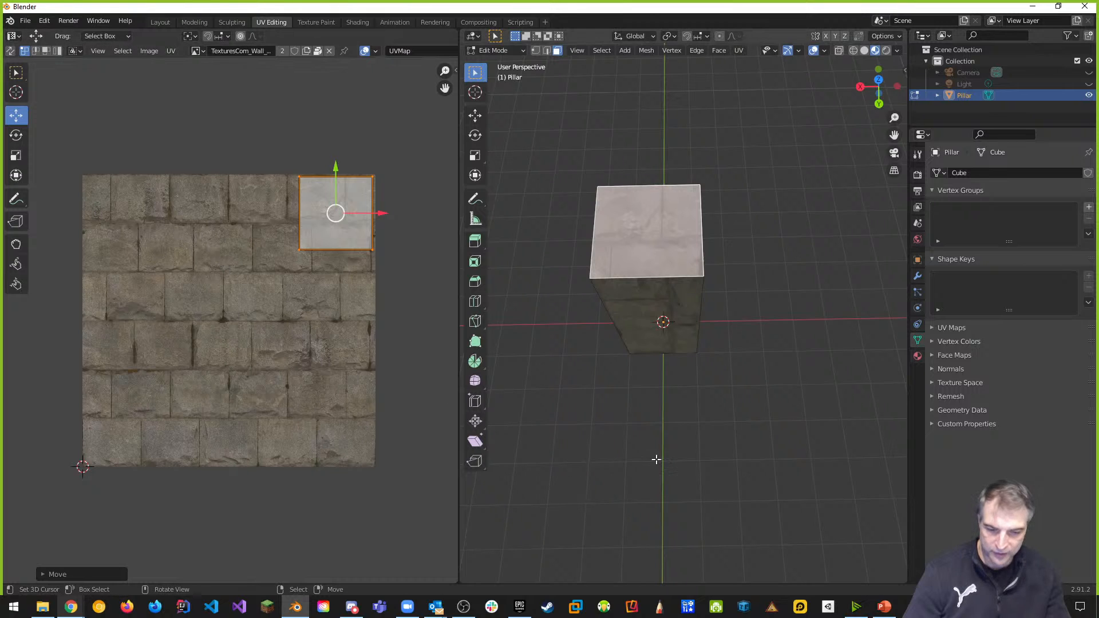
Step: Select the pillar's front side face and examine the area its UV square covers on the stone texture
middle_click_drag(657, 459, 651, 349)
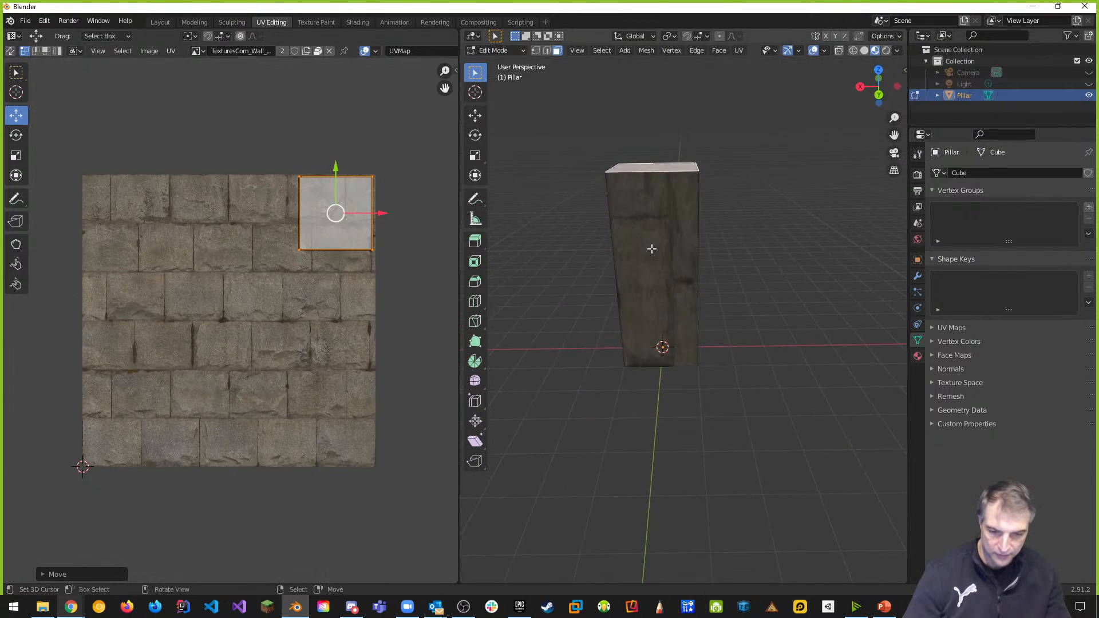
left_click(667, 275)
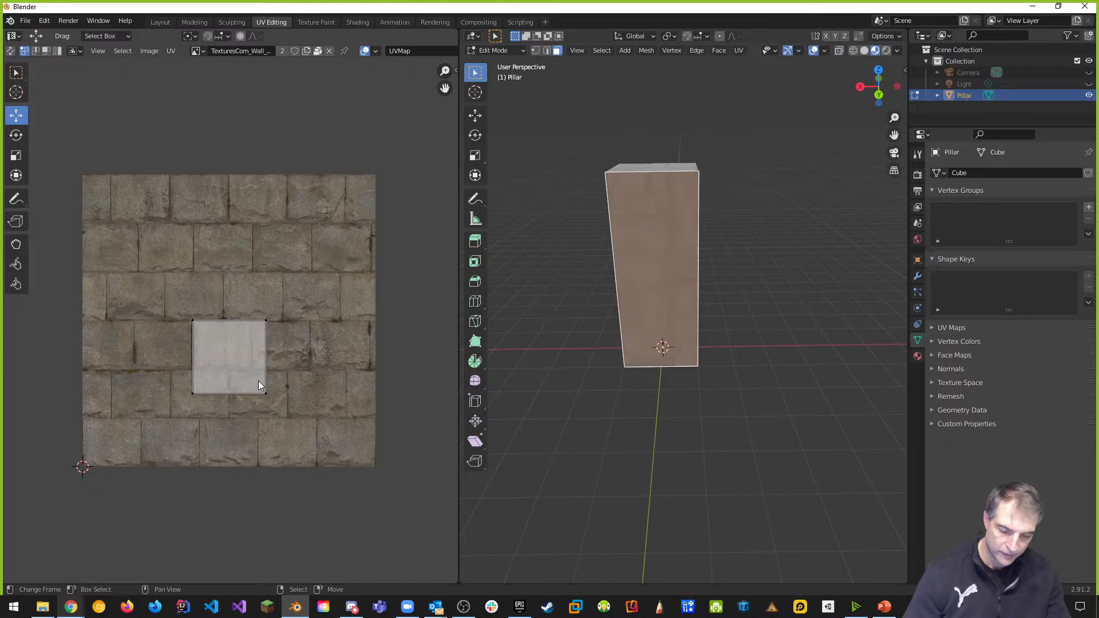
scroll(260, 392, "up", 3)
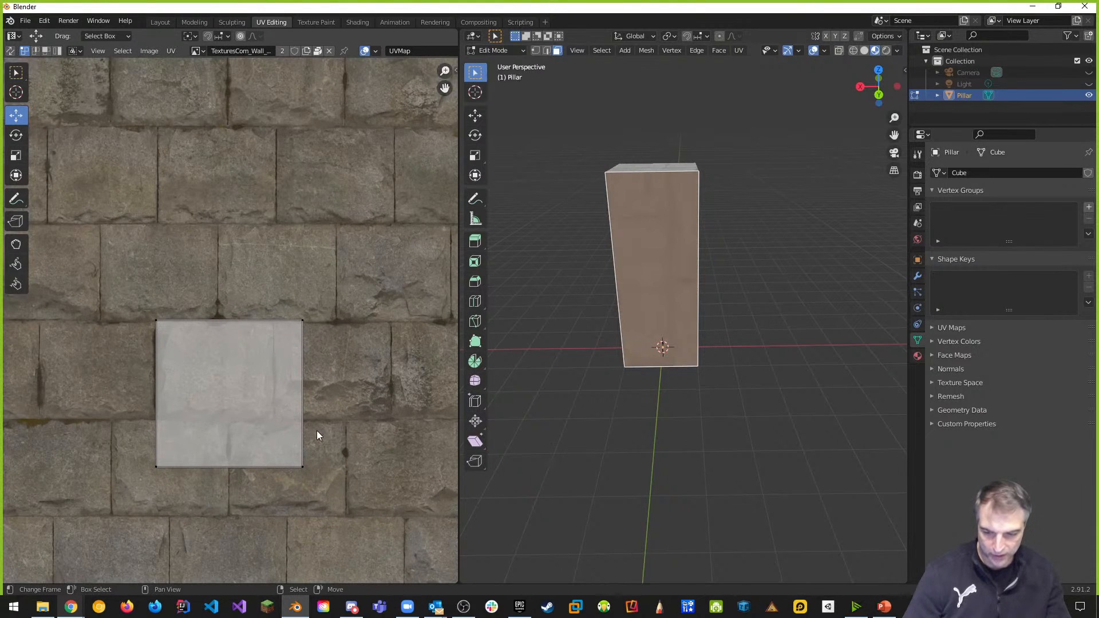
middle_click_drag(285, 446, 279, 332)
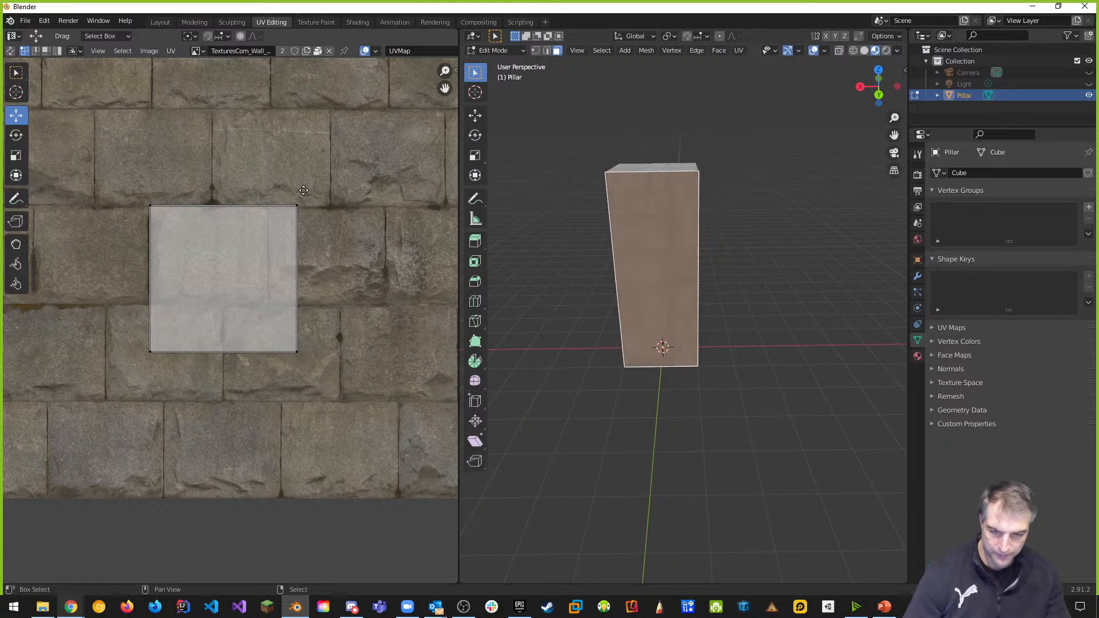
middle_click_drag(305, 194, 263, 335)
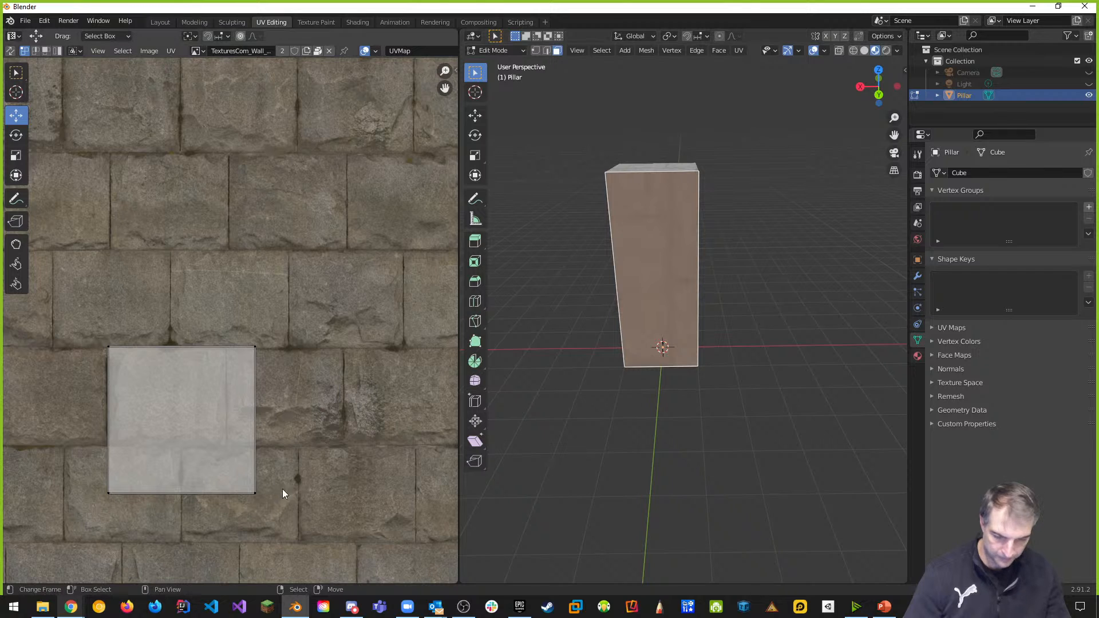
scroll(242, 369, "down", 4)
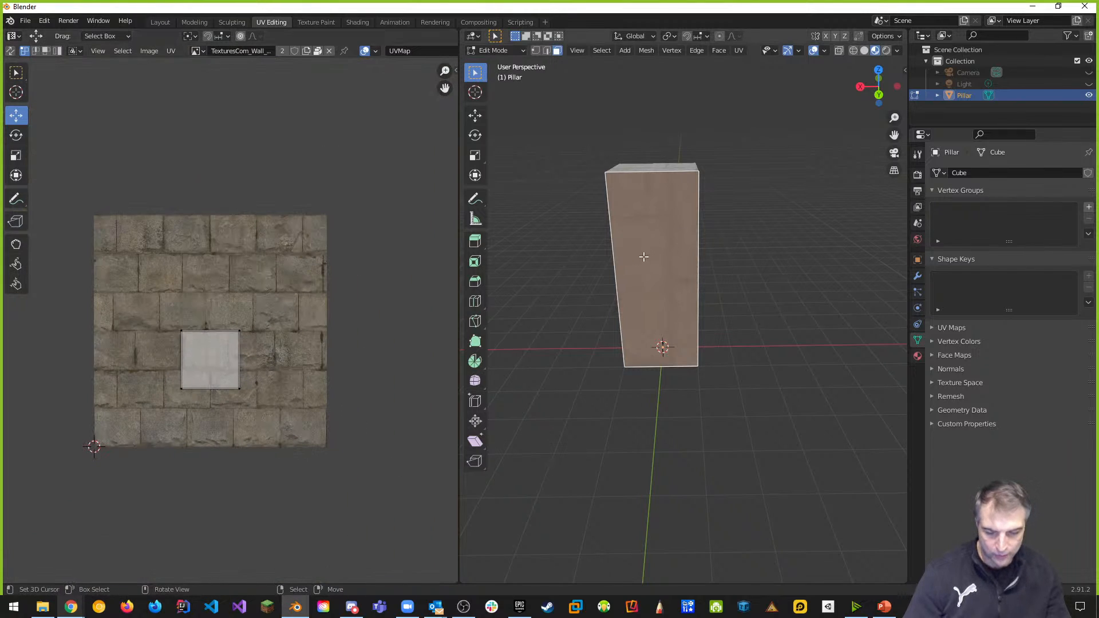
Step: Select all the pillar's faces and move the top face's UV square down over the second and third stone rows, slightly inward
left_click(625, 50)
left_click(610, 64)
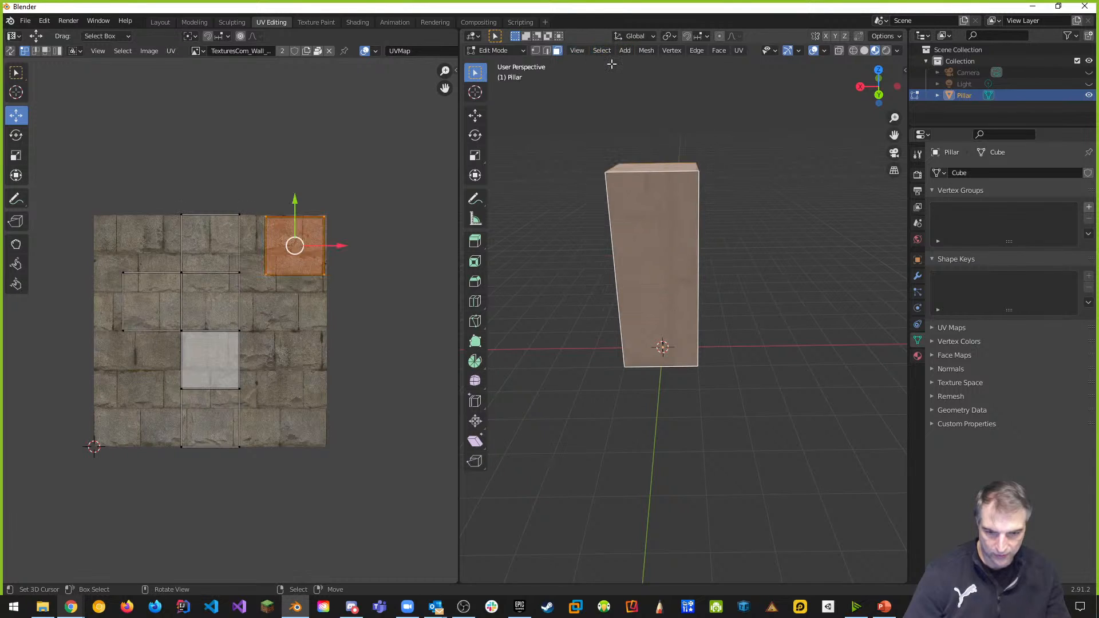
middle_click_drag(275, 331, 307, 335)
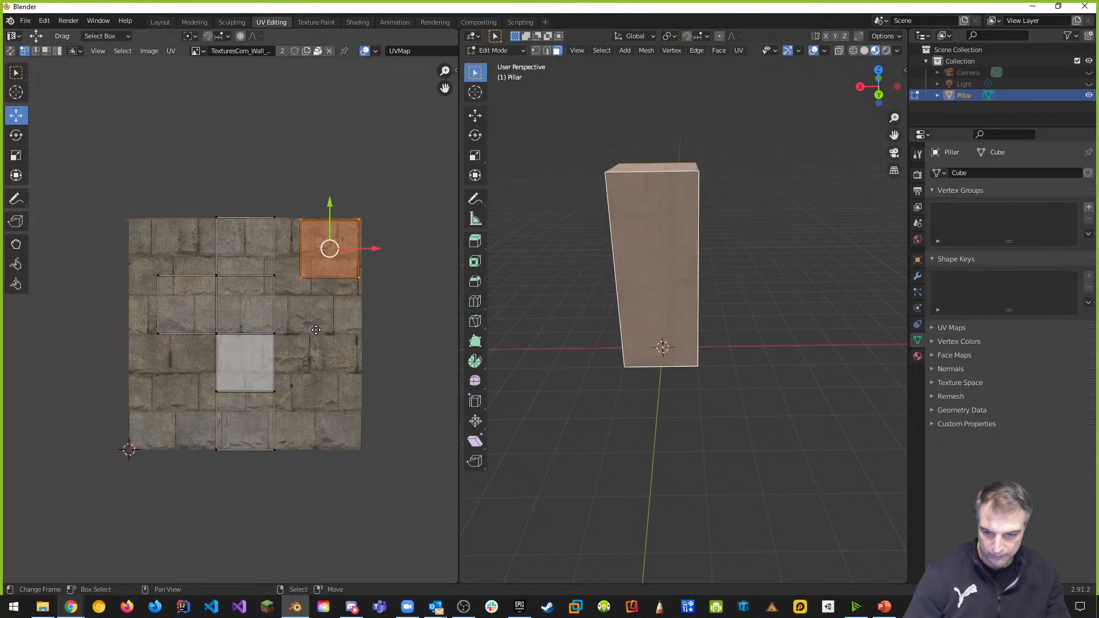
left_click_drag(327, 201, 309, 310)
left_click_drag(277, 195, 379, 308)
left_click_drag(326, 209, 349, 249)
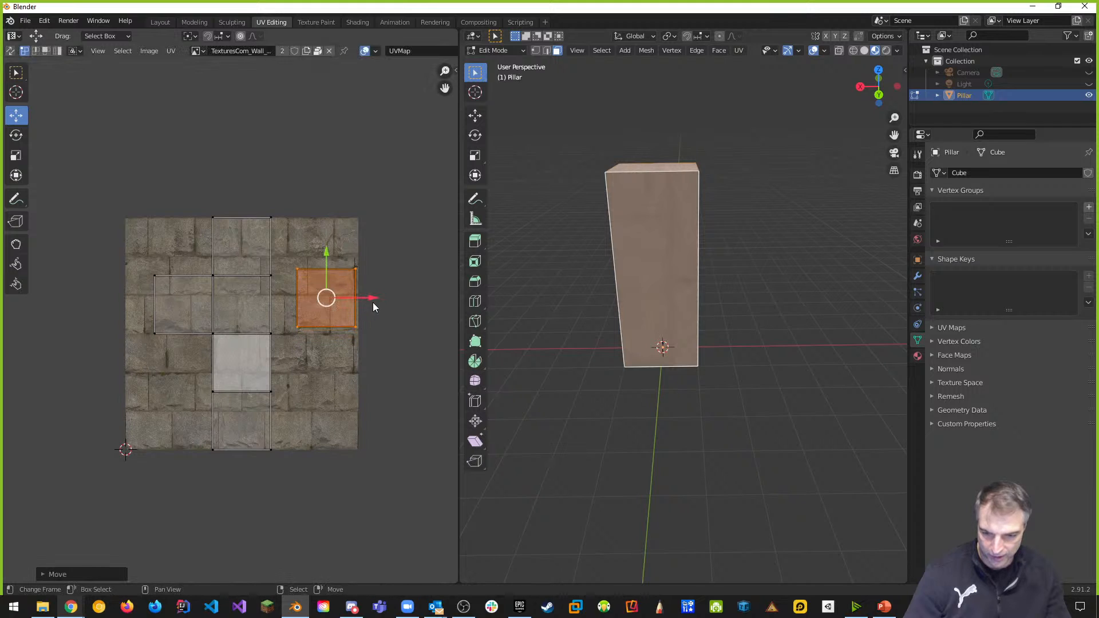
mouse_move(372, 298)
left_mouse_down()
mouse_move(359, 298)
mouse_move(372, 297)
left_mouse_up()
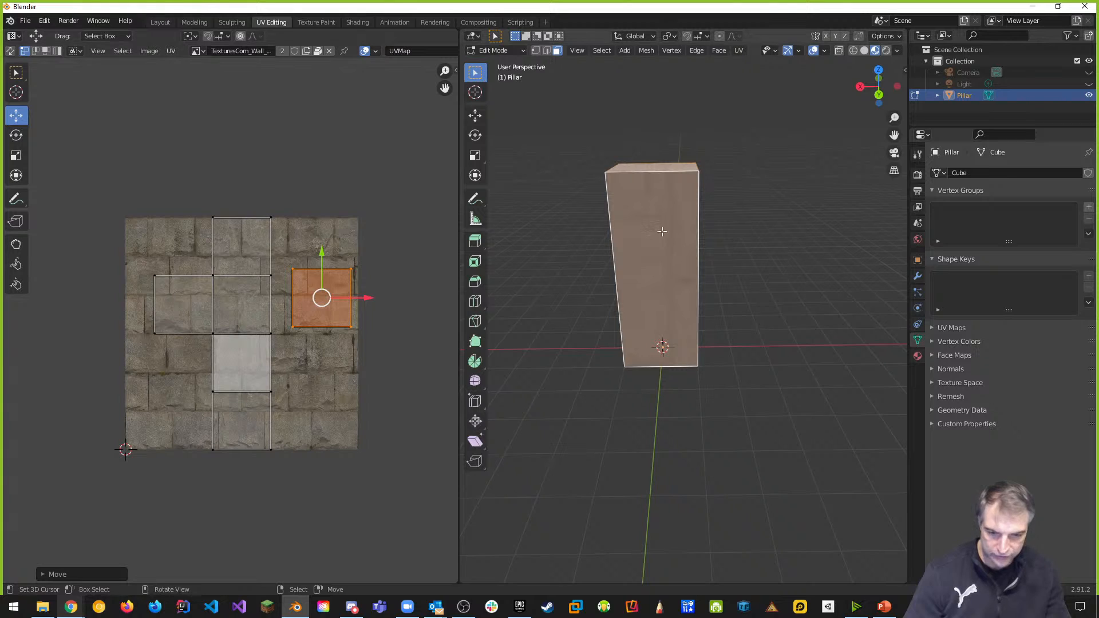
Step: Select only the pillar's front side face, move its UV square slightly up on the texture, and check the result on the pillar
right_click(681, 221)
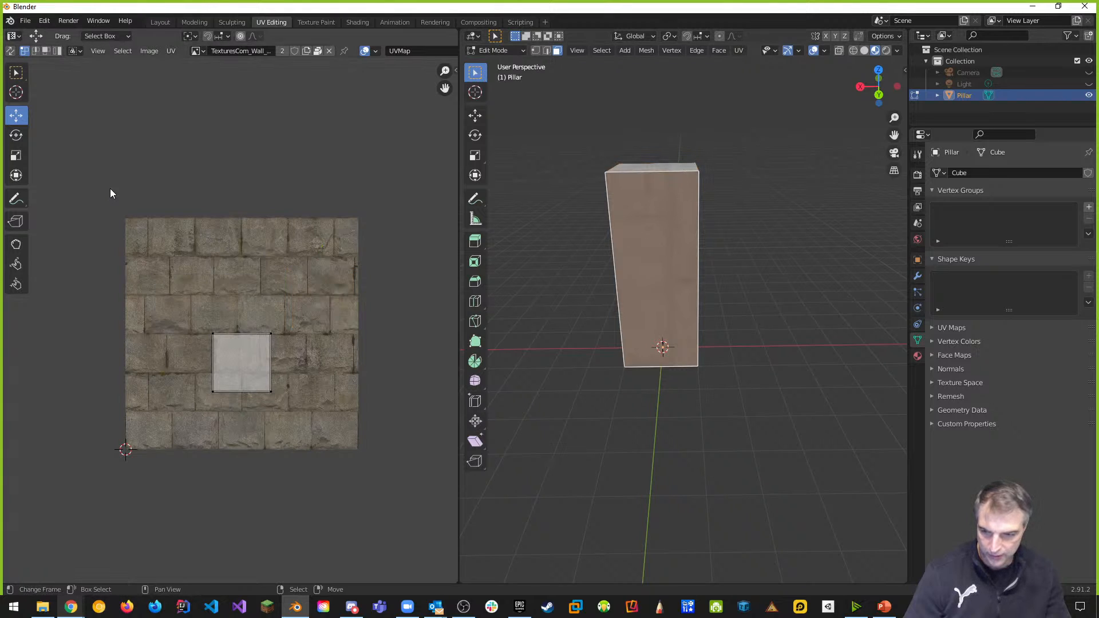
left_click_drag(193, 304, 287, 420)
mouse_move(240, 318)
left_mouse_down()
mouse_move(241, 286)
mouse_move(241, 296)
left_mouse_up()
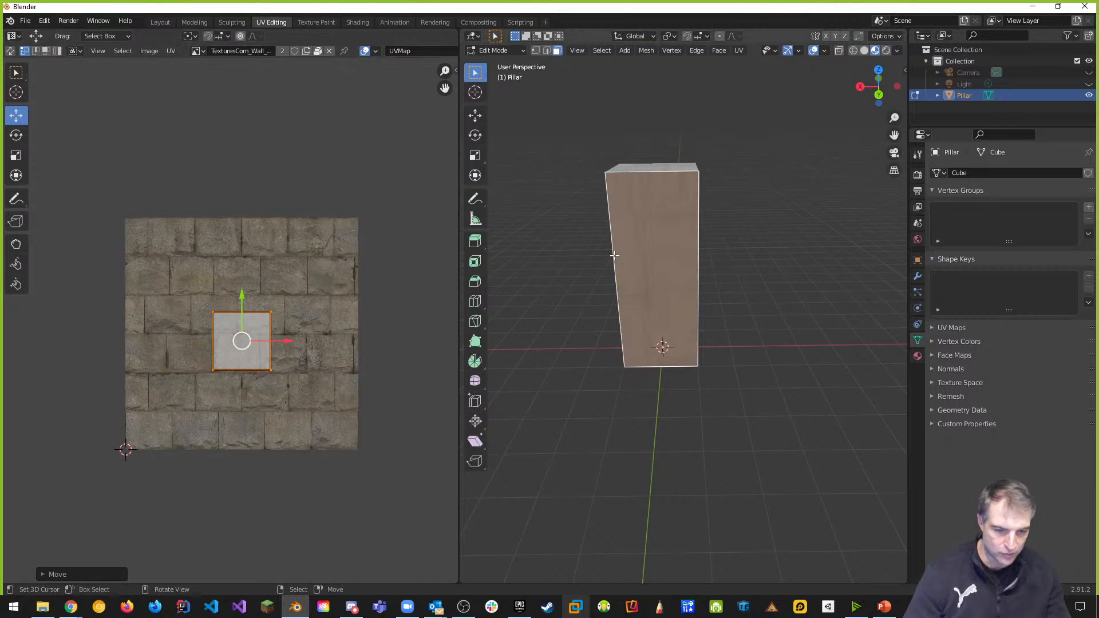
middle_click_drag(647, 286, 709, 338)
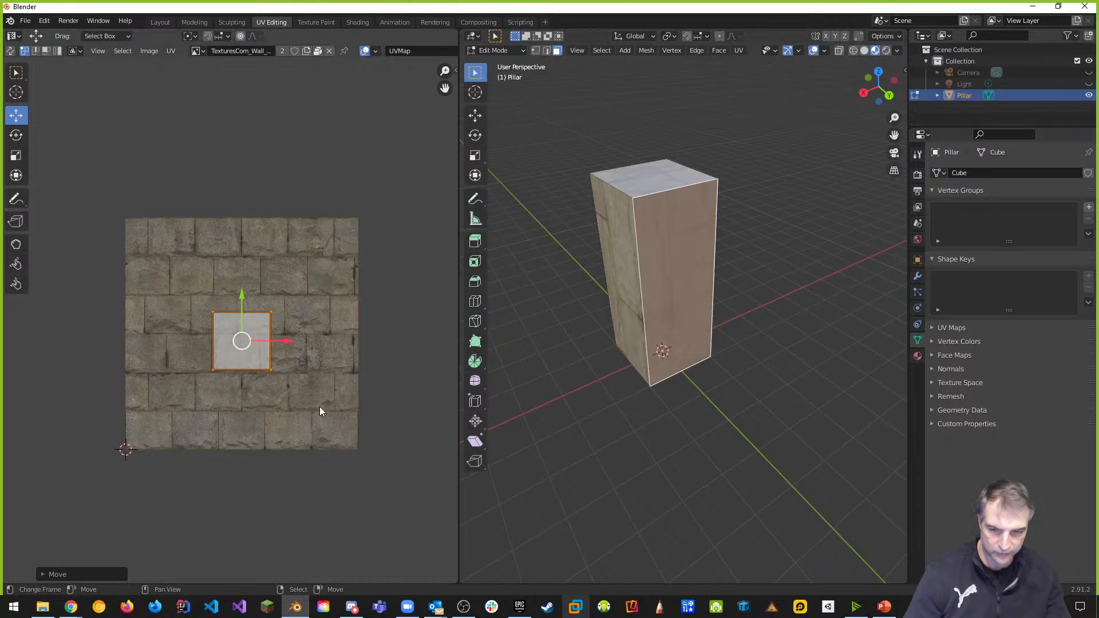
Step: Select all the pillar's faces and unwrap them with the standard Unwrap operation
left_click(739, 51)
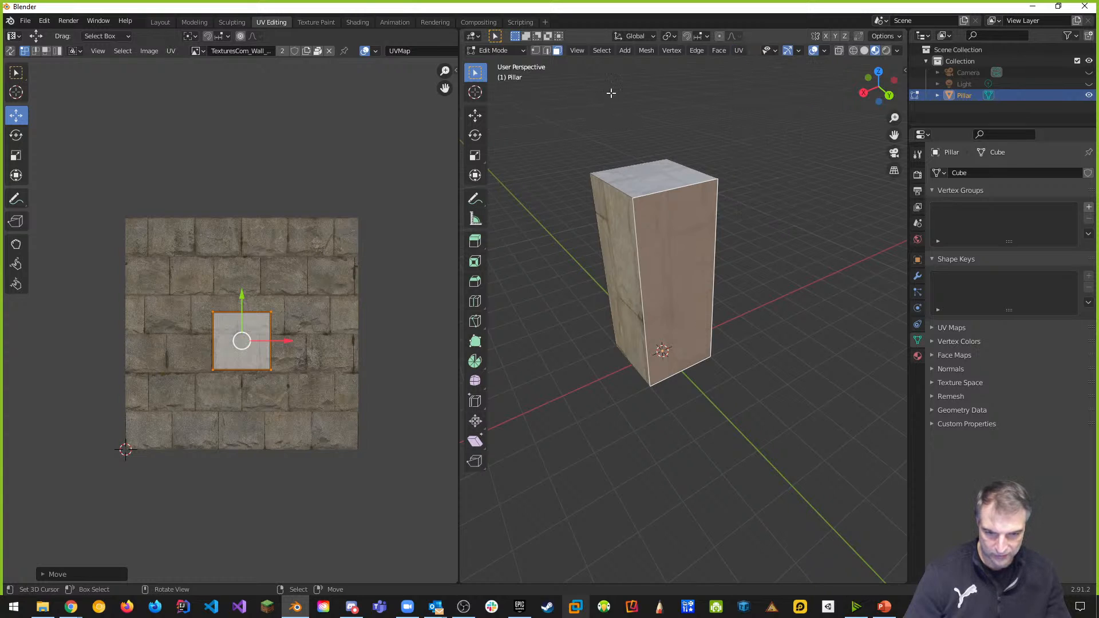
left_click(601, 50)
left_click(607, 64)
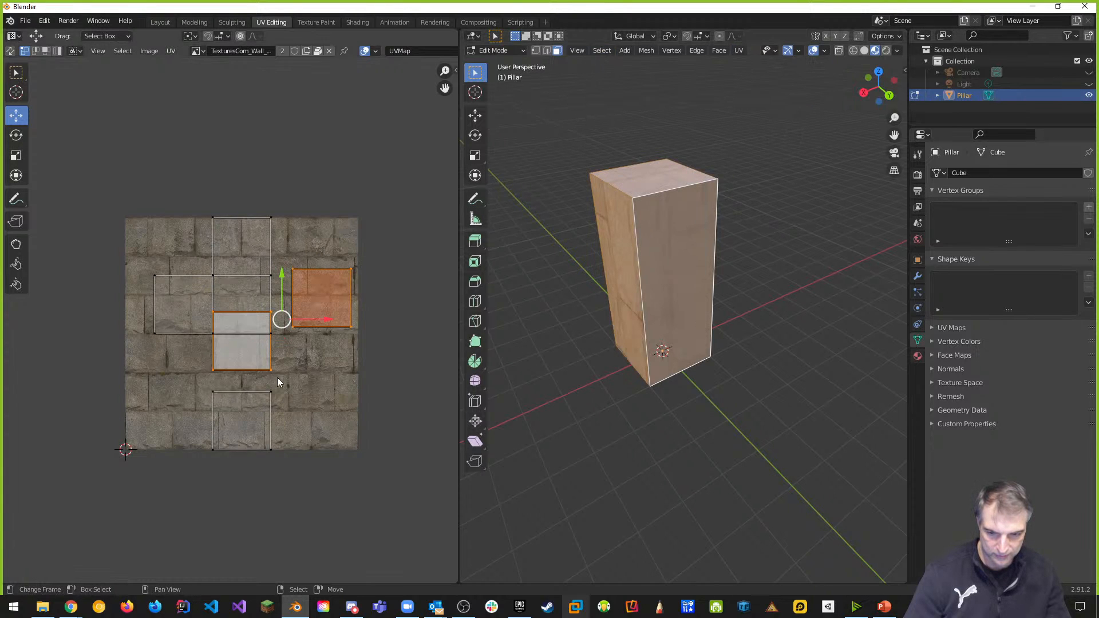
left_click(740, 51)
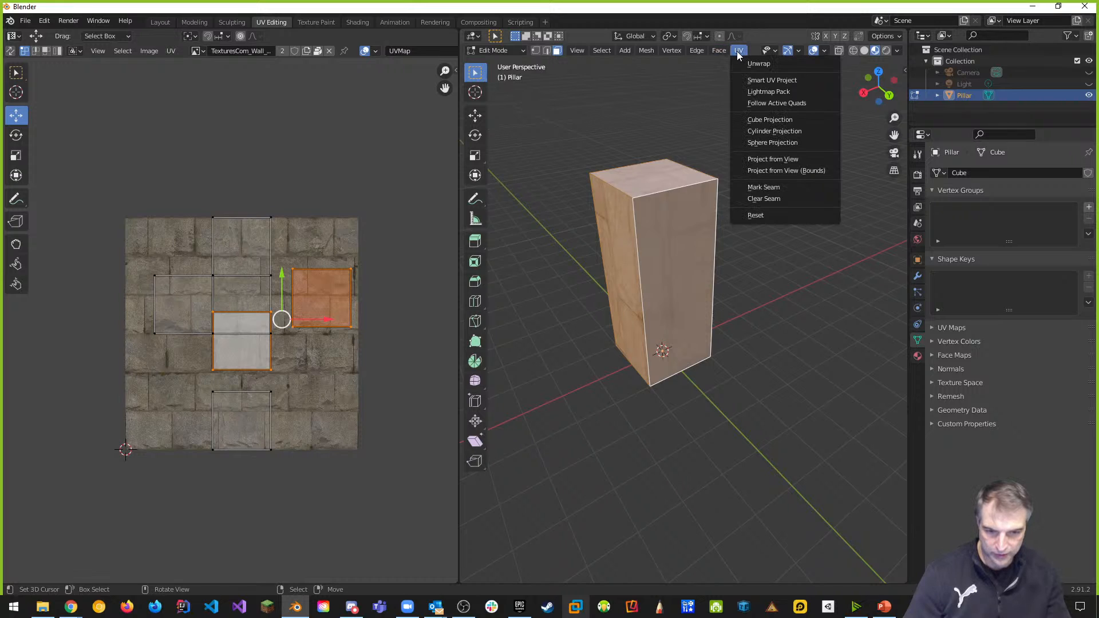
left_click(749, 60)
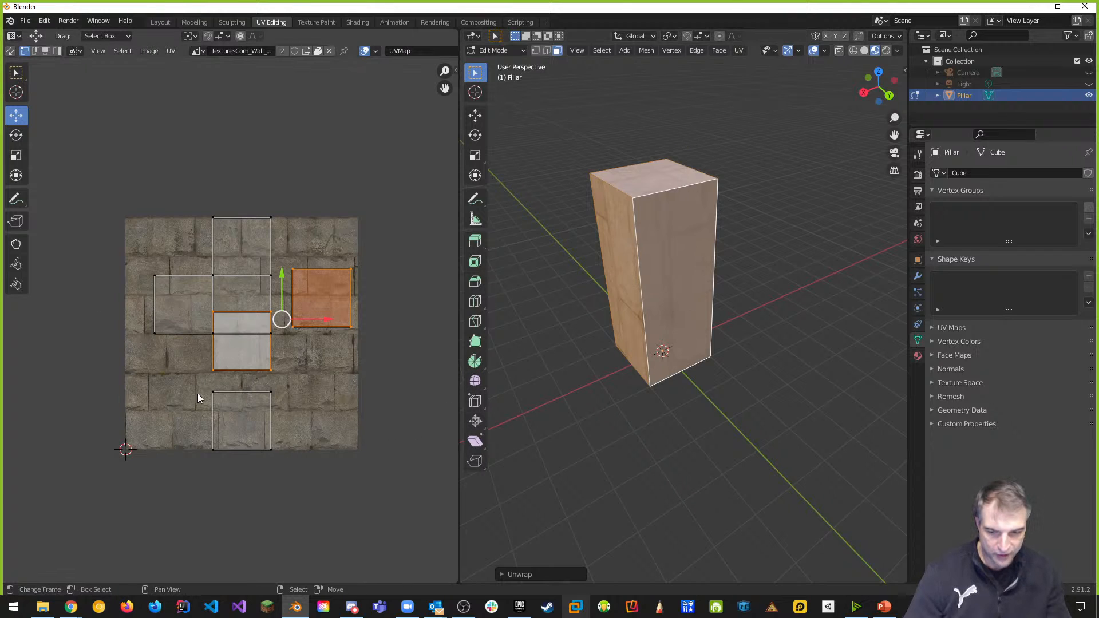
Step: Apply Smart UV Project to all faces with a 66° angle limit, zero island margin and Correct Aspect enabled
left_click(740, 51)
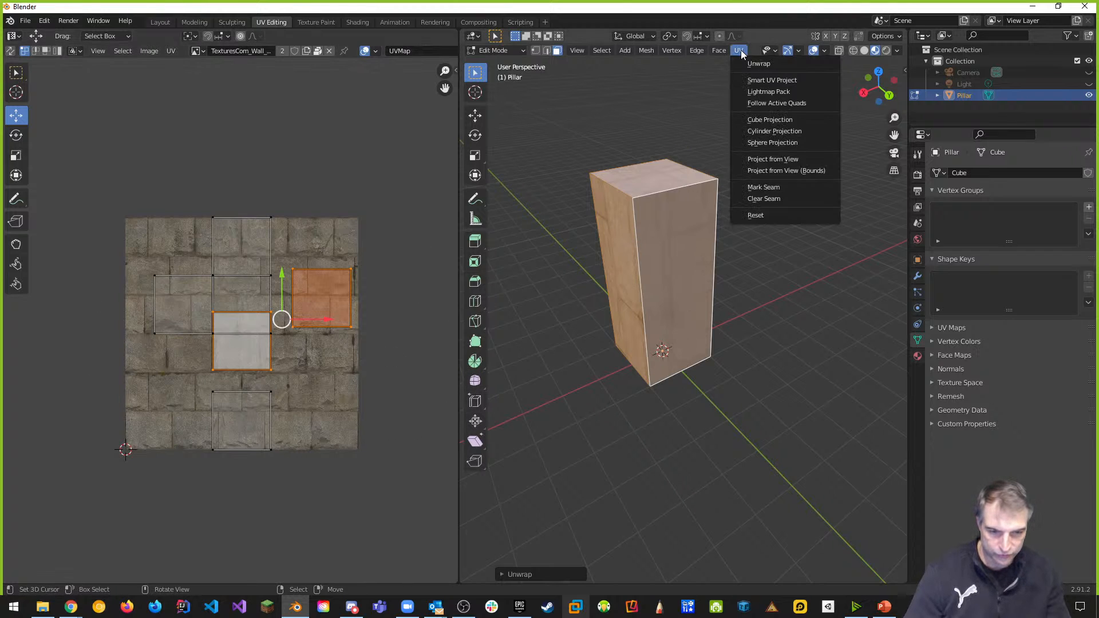
left_click(769, 80)
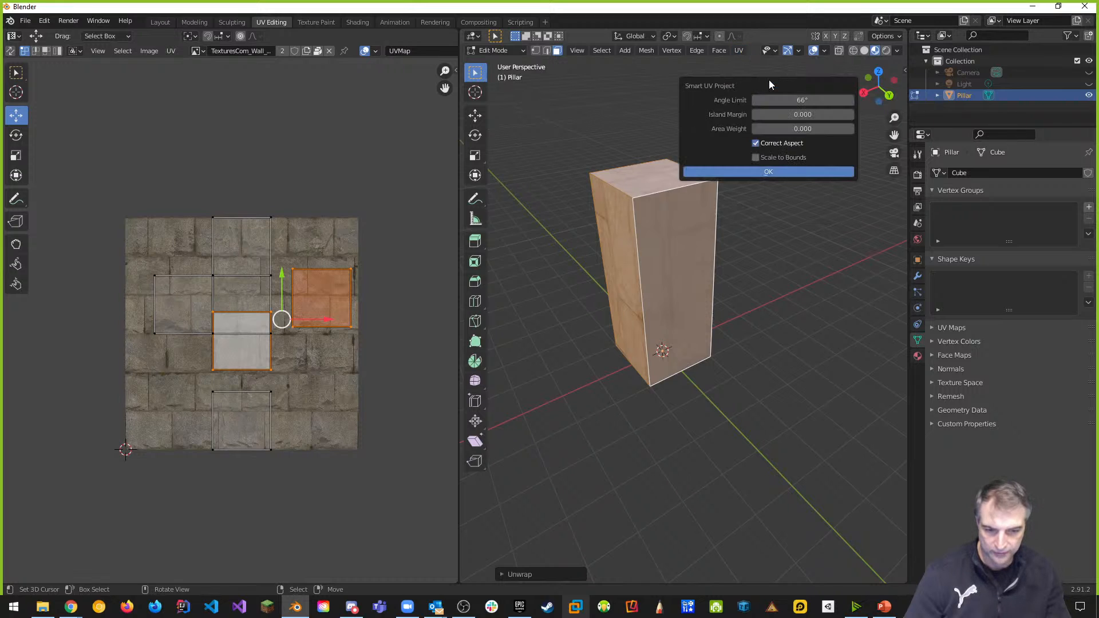
left_click(763, 171)
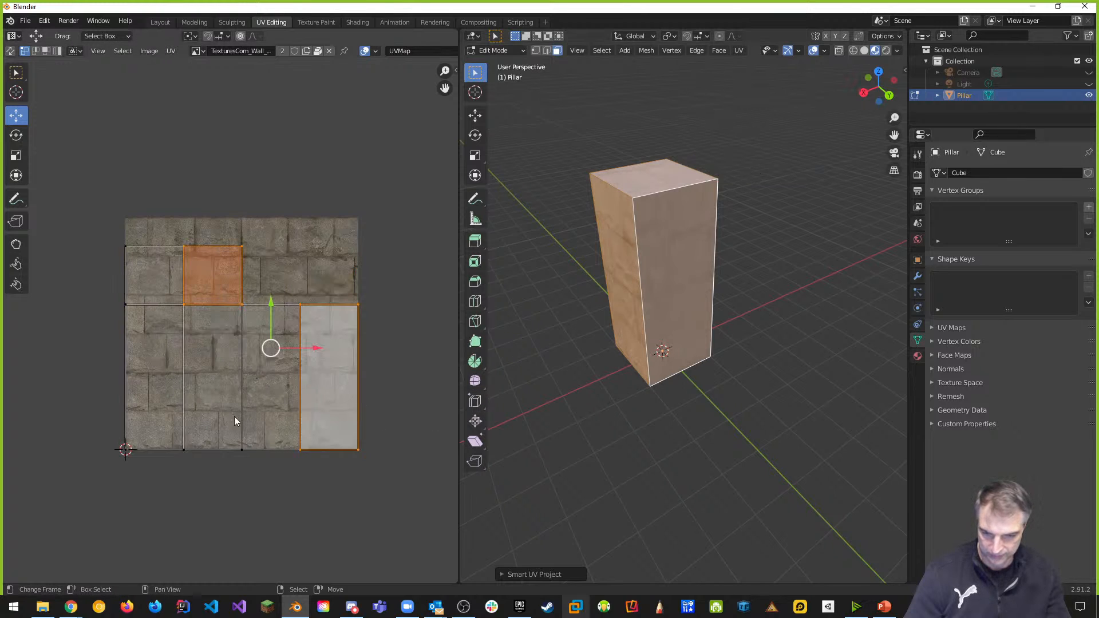
middle_click_drag(313, 351, 280, 343)
middle_click_drag(334, 456, 325, 409)
middle_click_drag(184, 467, 178, 489)
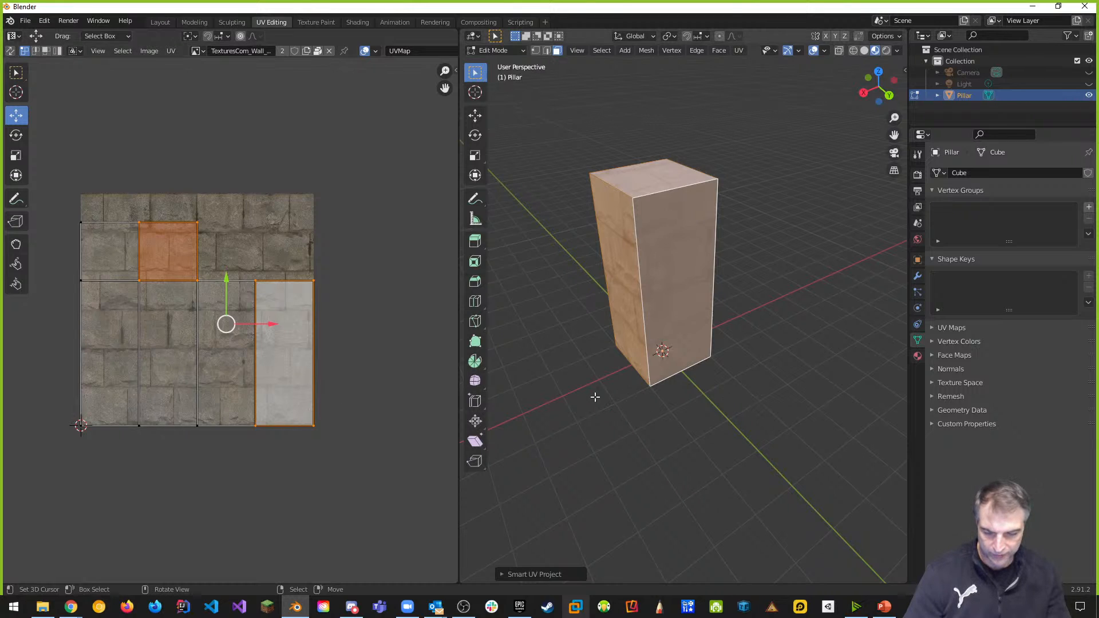
Step: Place the 2D cursor just below the texture's lower-left corner and deselect all UVs
right_click(248, 459, "shift")
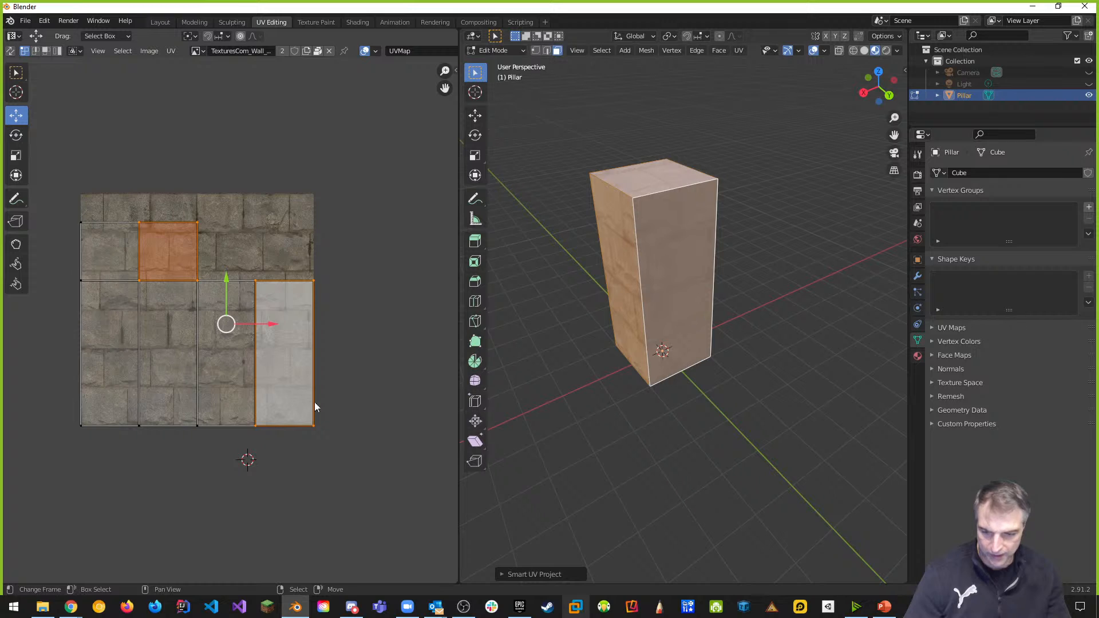
right_click(88, 438, "shift")
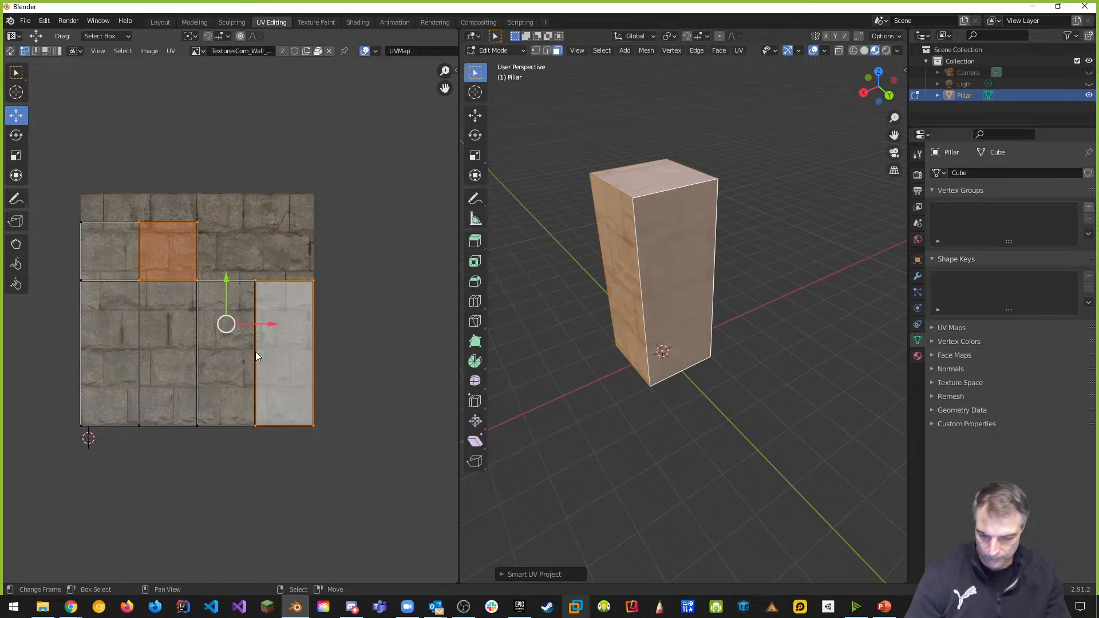
key("alt+a")
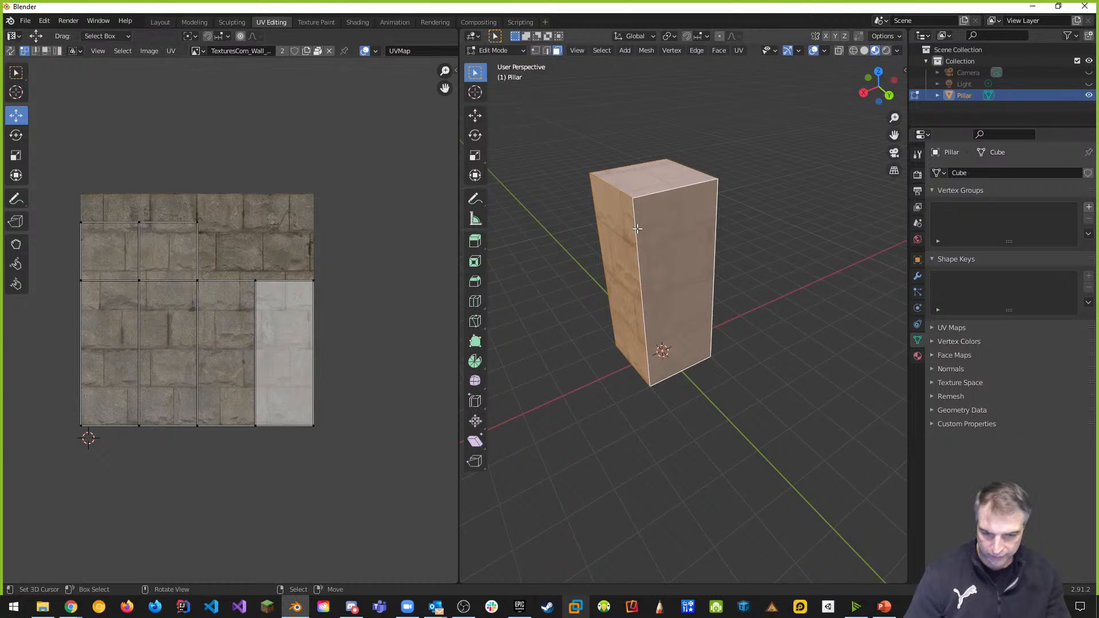
Step: Select the pillar's side faces one at a time around the model to compare each with its UV strip on the texture
left_click(705, 258)
left_click(623, 253)
middle_click_drag(624, 254, 679, 263)
left_click(724, 327)
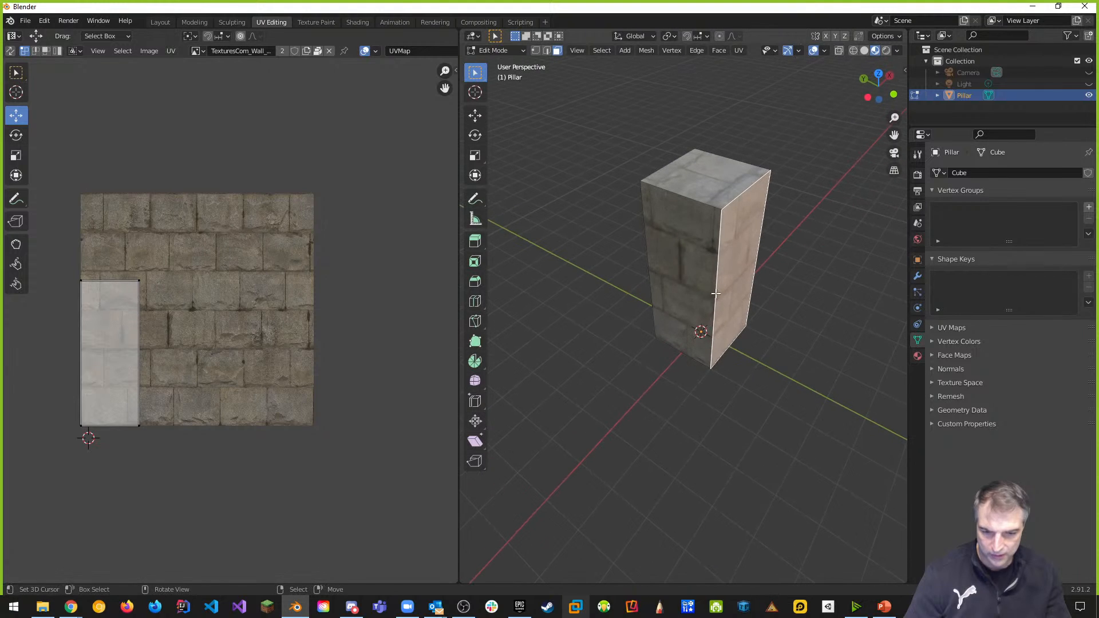
left_click(678, 263)
middle_click_drag(639, 294, 757, 317)
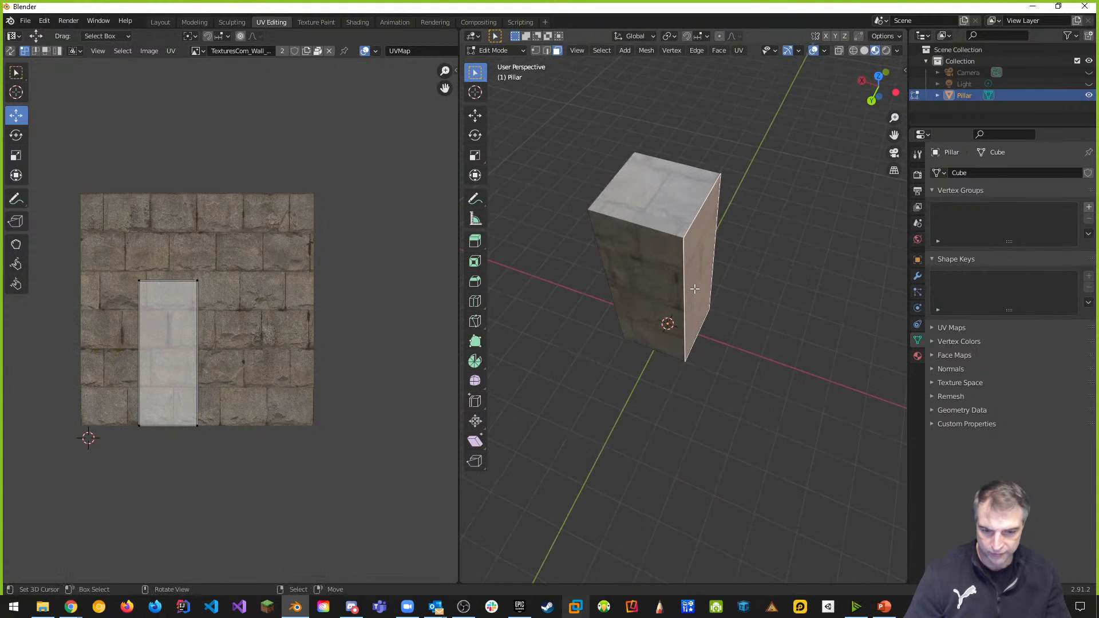
Step: Select the other side faces, the top and the bottom of the pillar in turn to examine where each lies on the texture
left_click(624, 252)
middle_click_drag(623, 253, 739, 327)
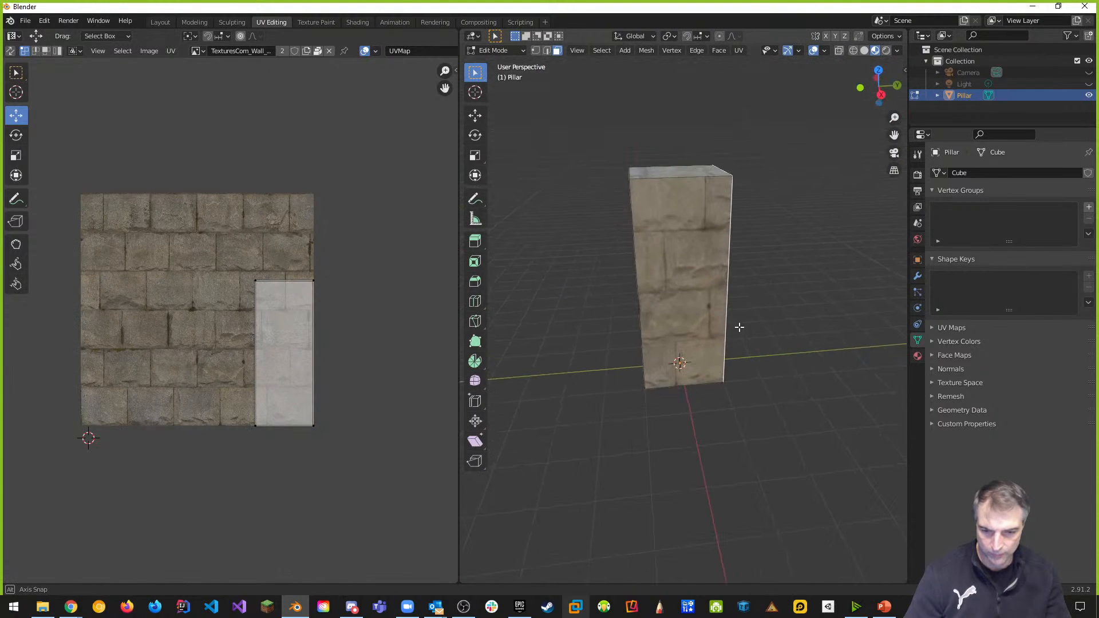
left_click(659, 253)
middle_click_drag(621, 317, 664, 205)
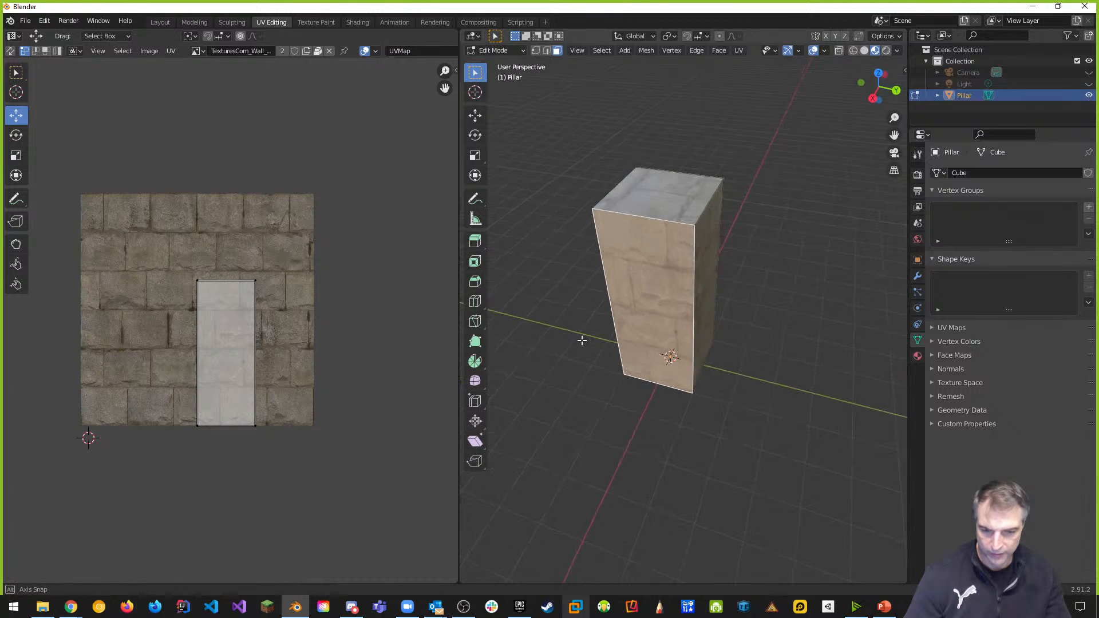
left_click(669, 220)
middle_click_drag(654, 266, 617, 290)
left_click(648, 317)
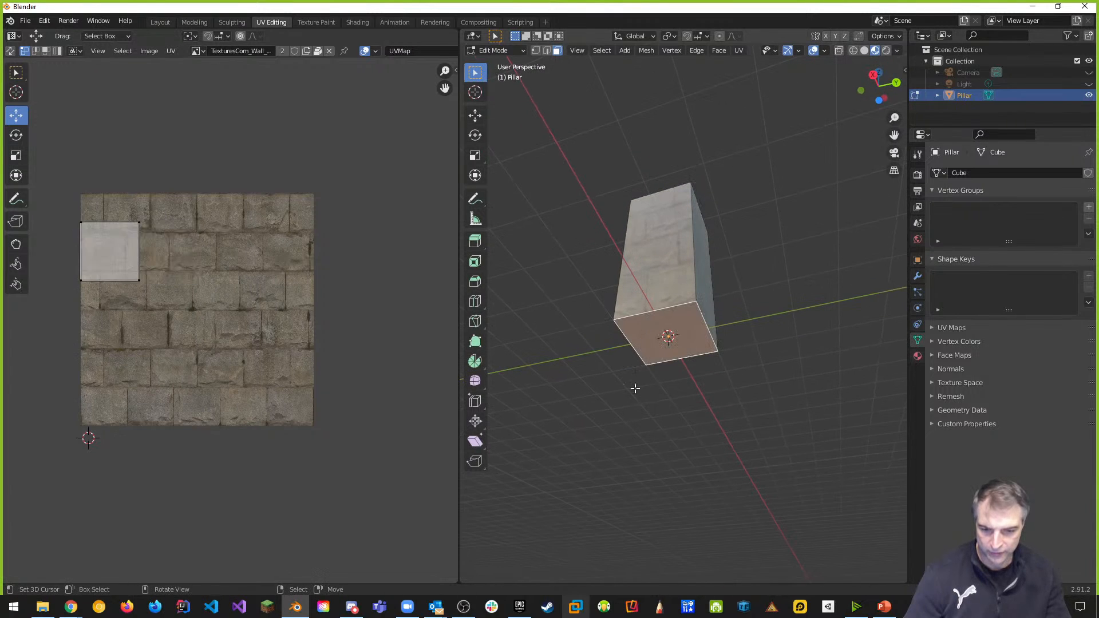
middle_click_drag(668, 366, 603, 495)
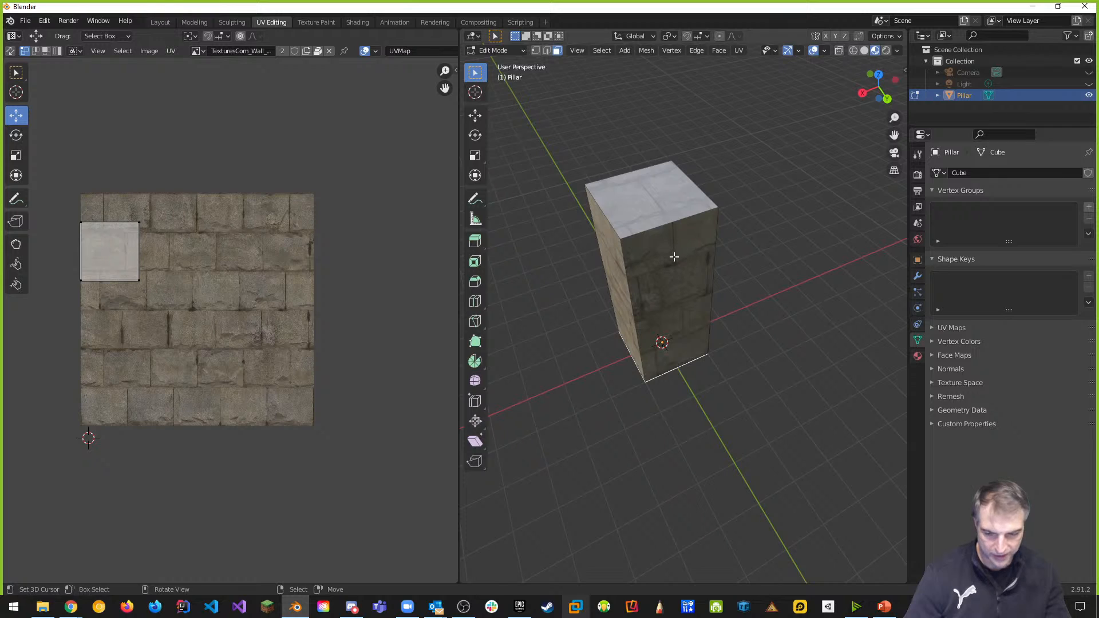
Step: Select all of the pillar's faces and run the standard Unwrap on them again
key("a")
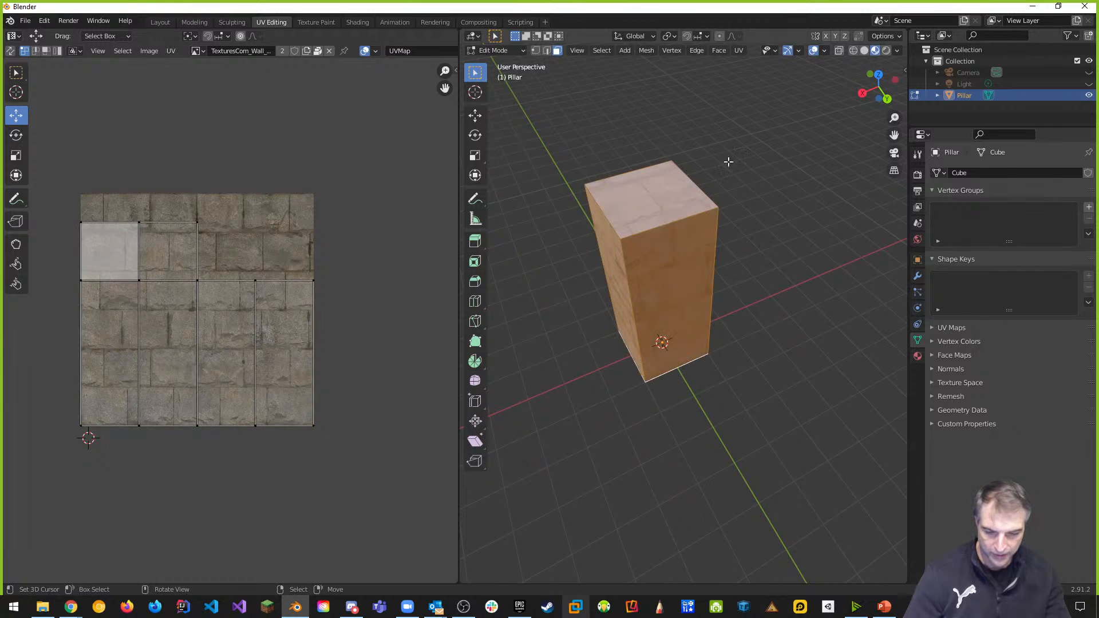
left_click(738, 51)
left_click(749, 63)
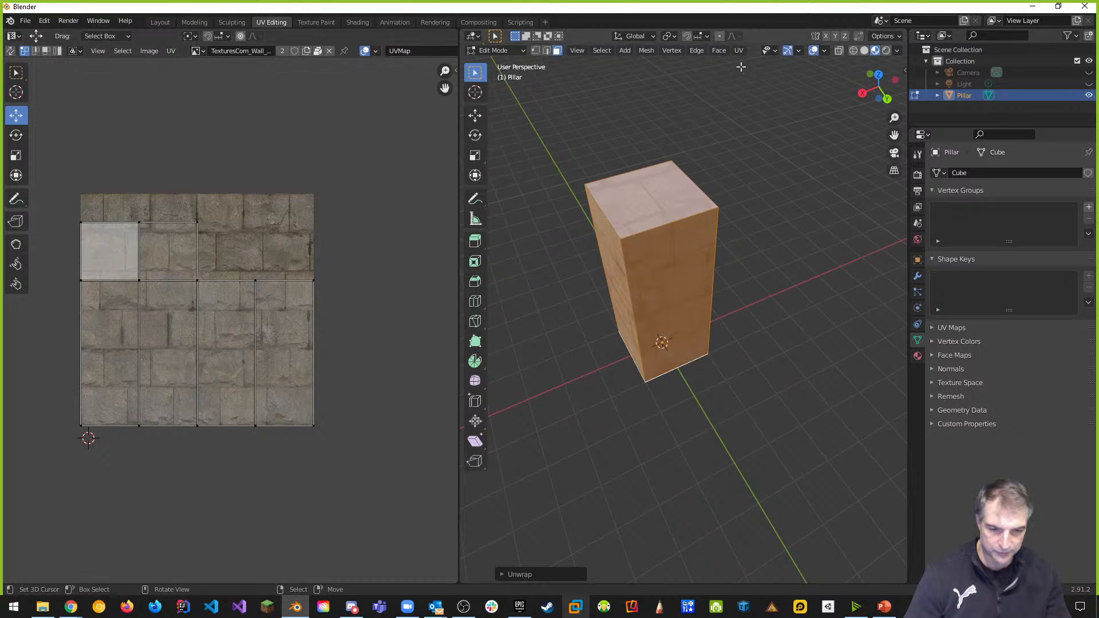
Step: Apply Cube Projection to all faces, inspect the stones on the pillar, and rerun the standard Unwrap
left_click(739, 51)
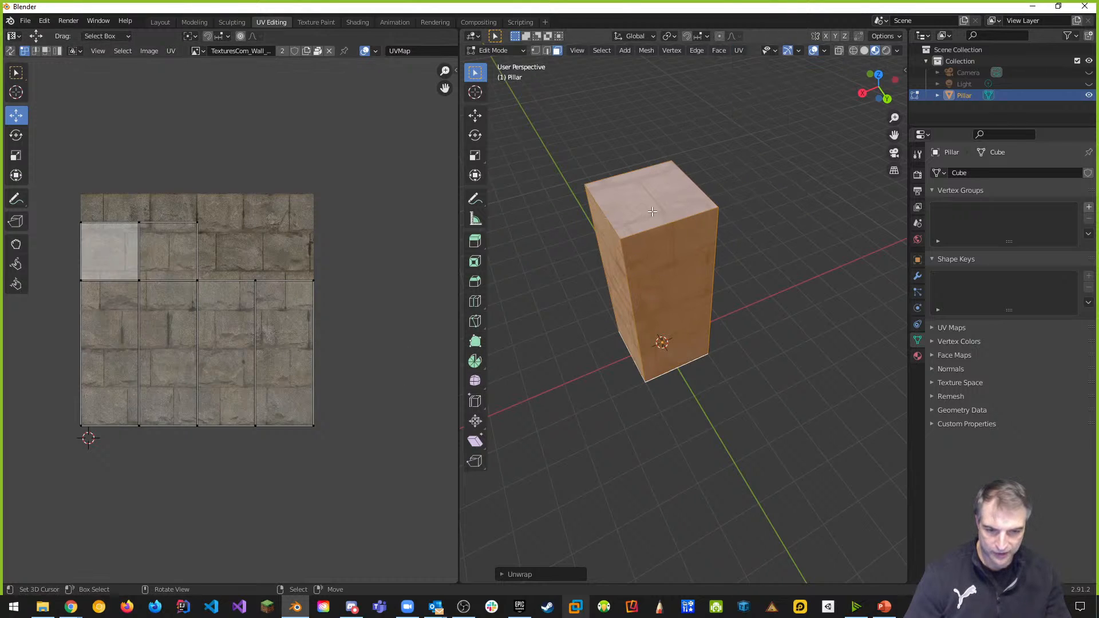
left_click(739, 51)
left_click(778, 120)
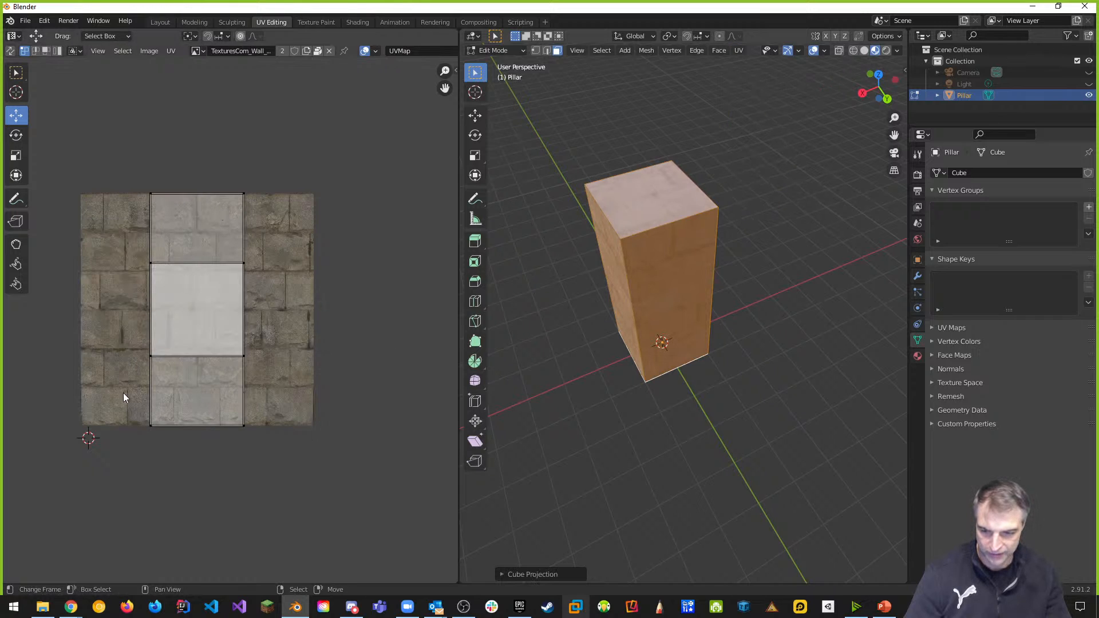
middle_click_drag(558, 369, 513, 361)
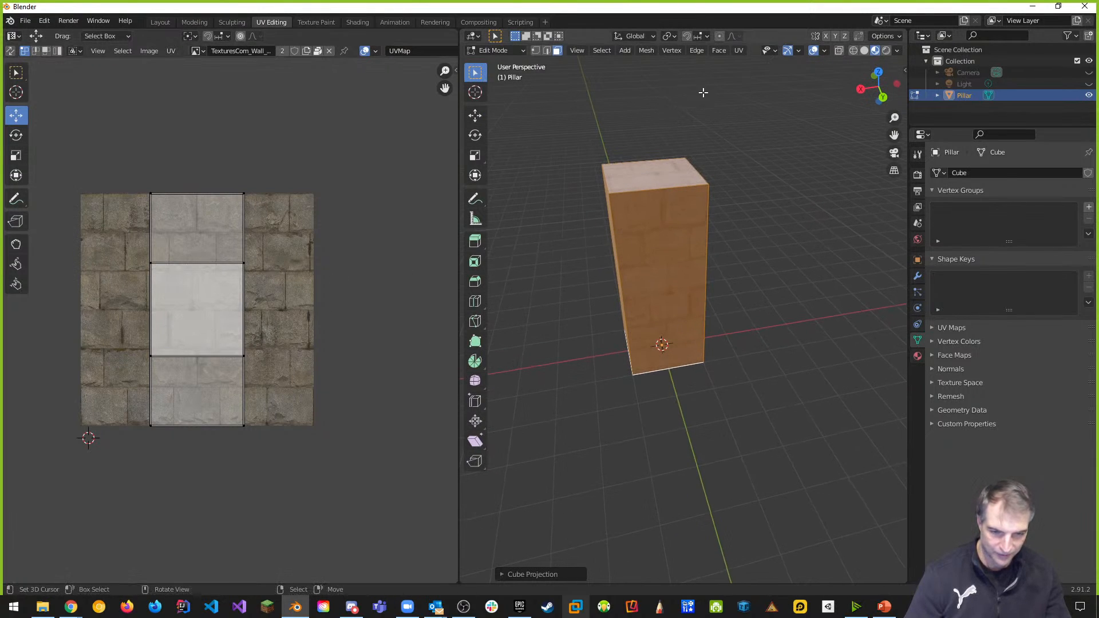
left_click(739, 51)
left_click(746, 61)
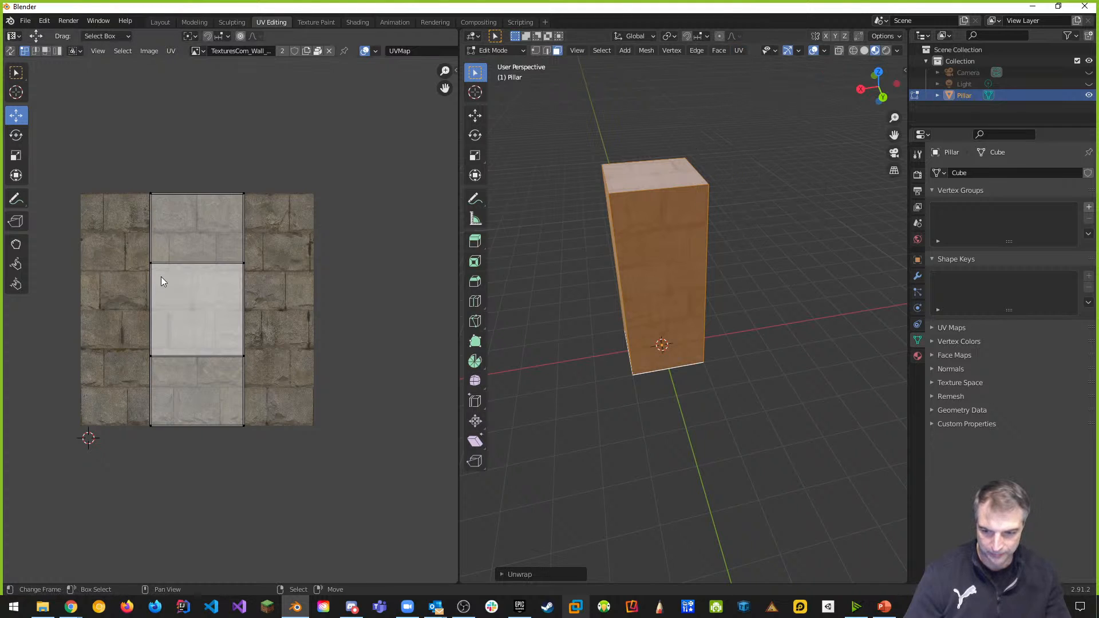
Step: Apply Cylinder Projection to all of the pillar's faces and inspect the resulting UV layout and stone pattern
left_click(739, 51)
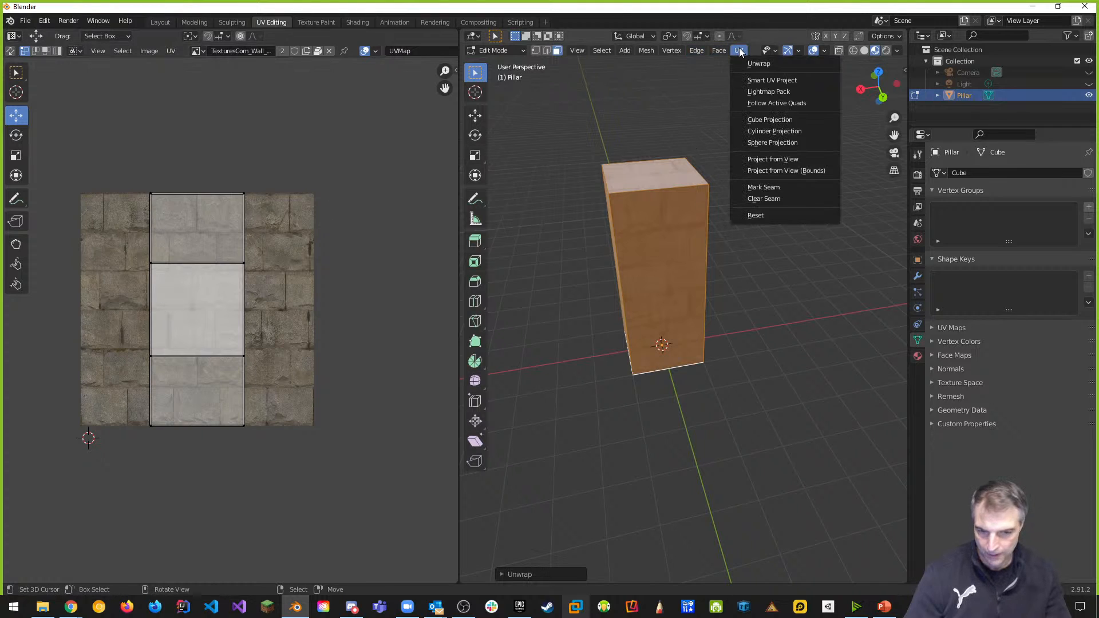
left_click(767, 132)
scroll(257, 365, "down", 4)
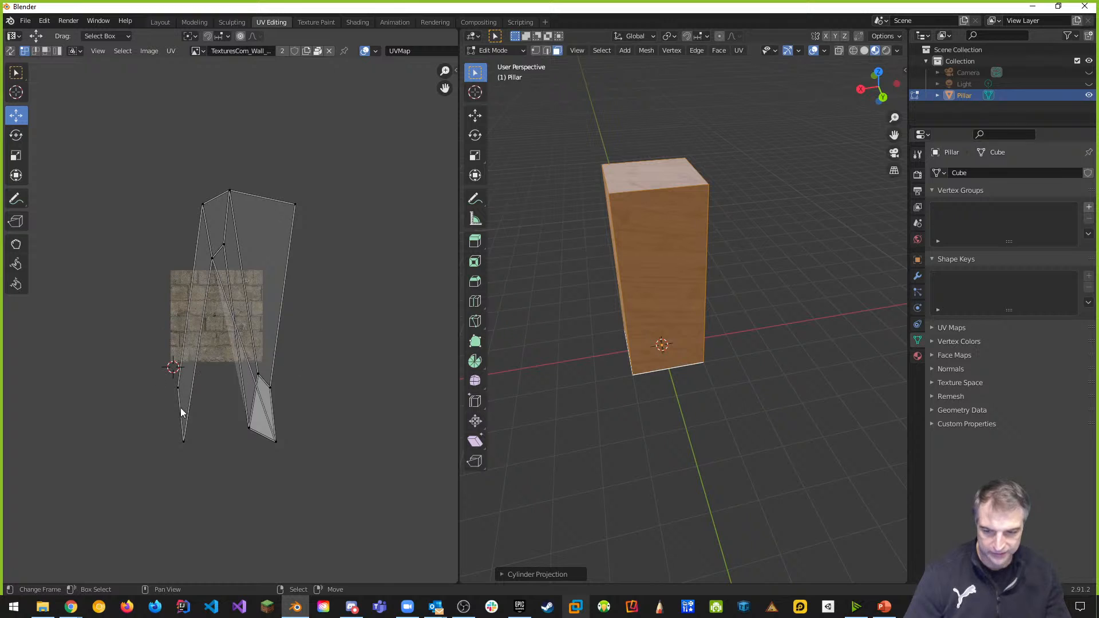
scroll(270, 379, "up", 3)
middle_click_drag(592, 363, 661, 358)
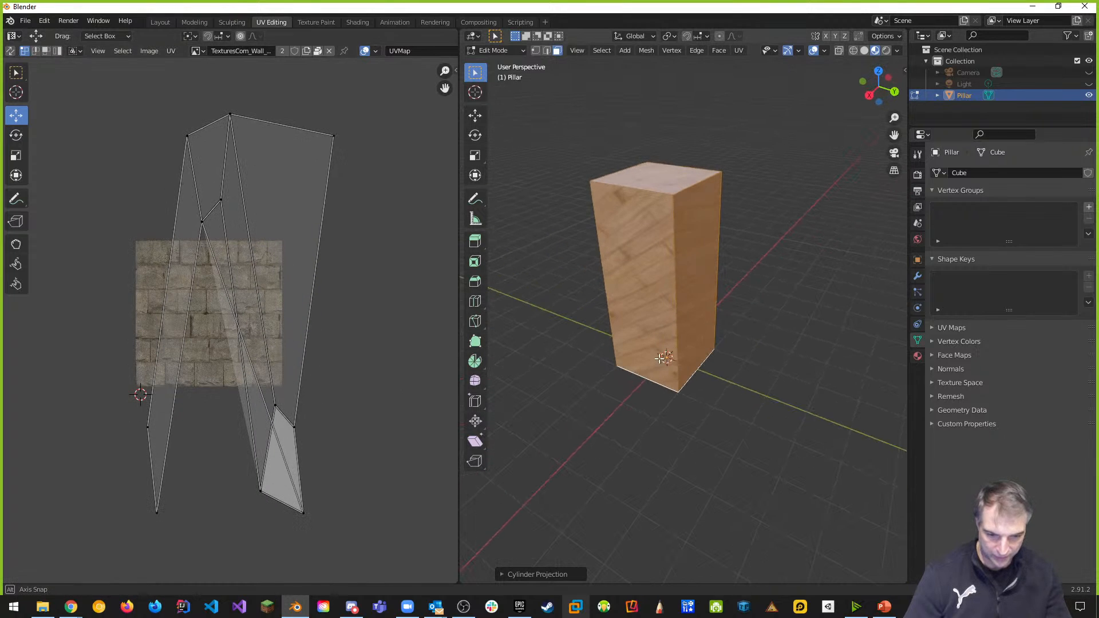
scroll(661, 357, "up", 2)
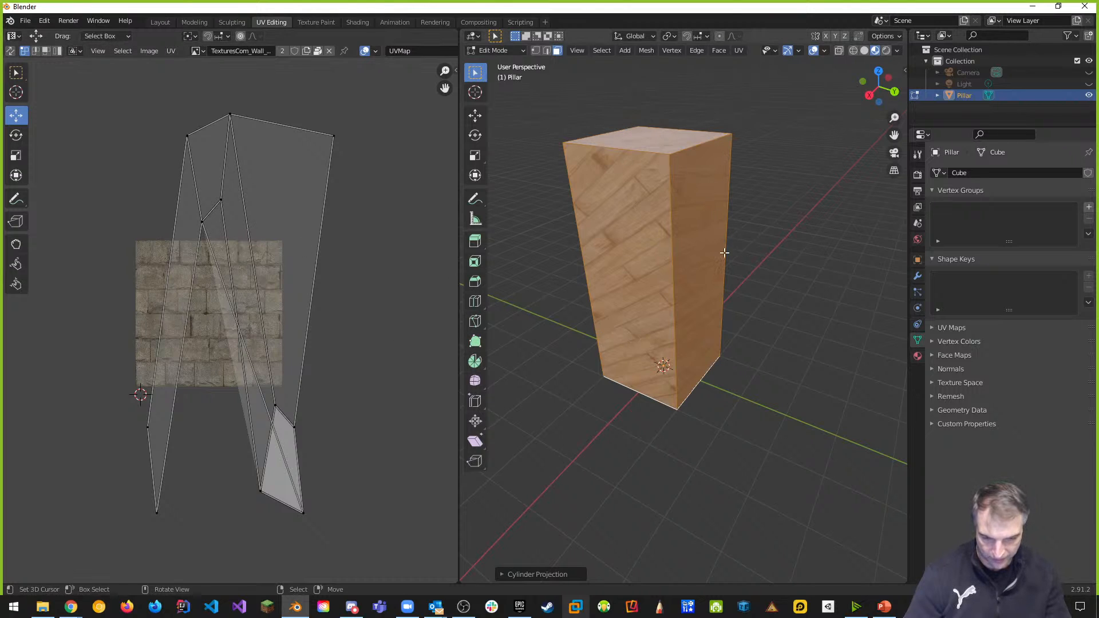
Step: Move three UV vertices vertically onto the stone texture, one inner vertex downward and the two lower-left vertices upward
left_click(202, 224)
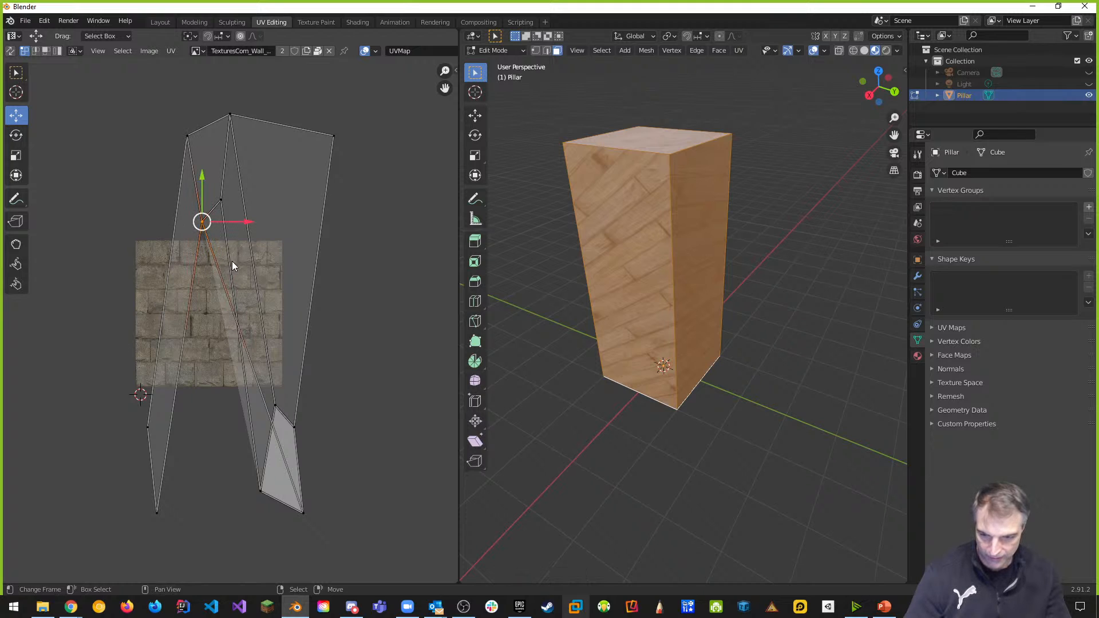
left_click_drag(204, 179, 203, 302)
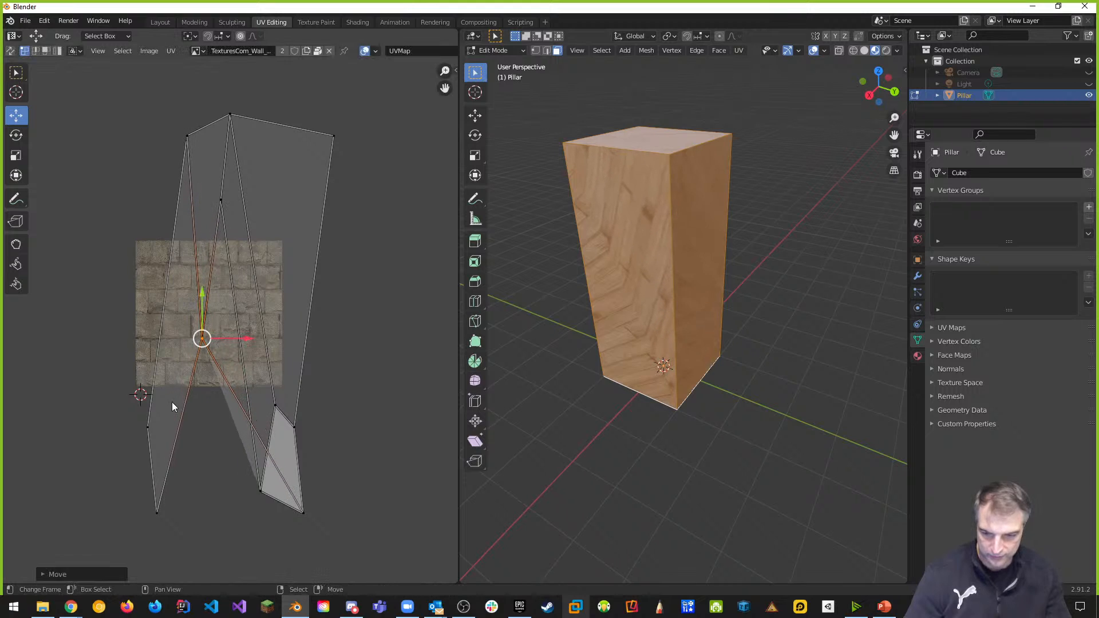
left_click(147, 426)
left_click_drag(148, 383, 160, 268)
left_click(158, 513)
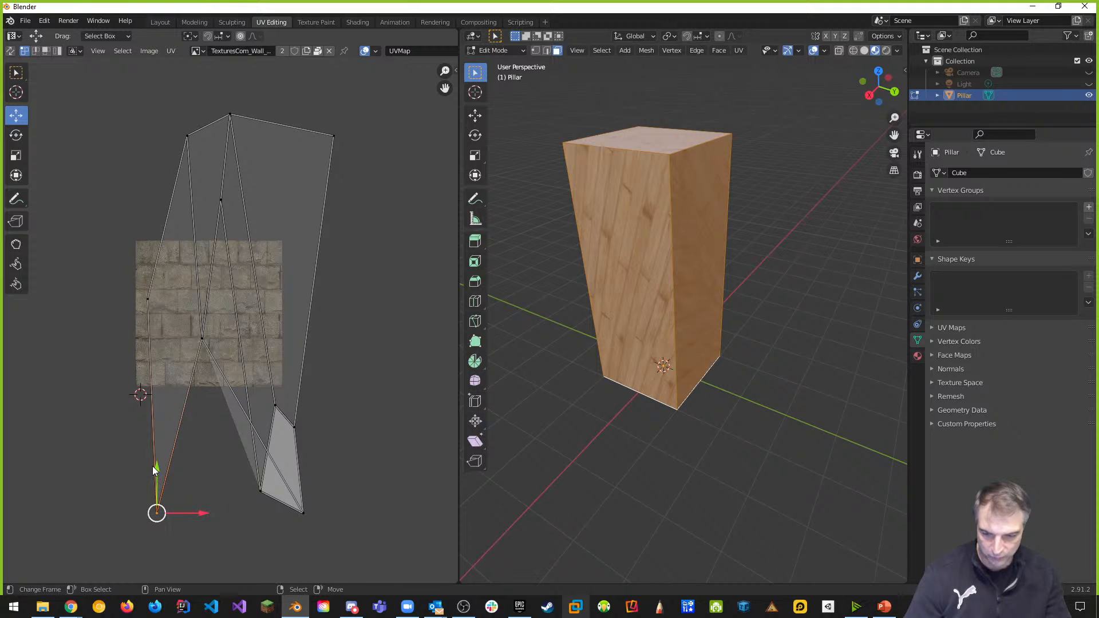
left_click_drag(153, 466, 188, 327)
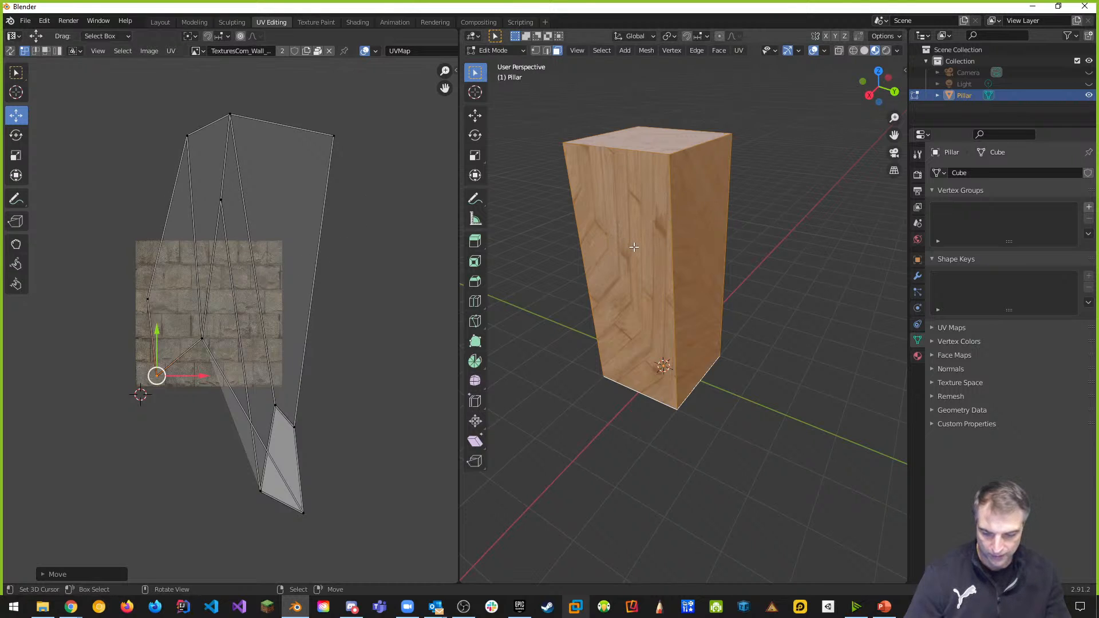
key("ctrl+z")
key("ctrl+shift+z")
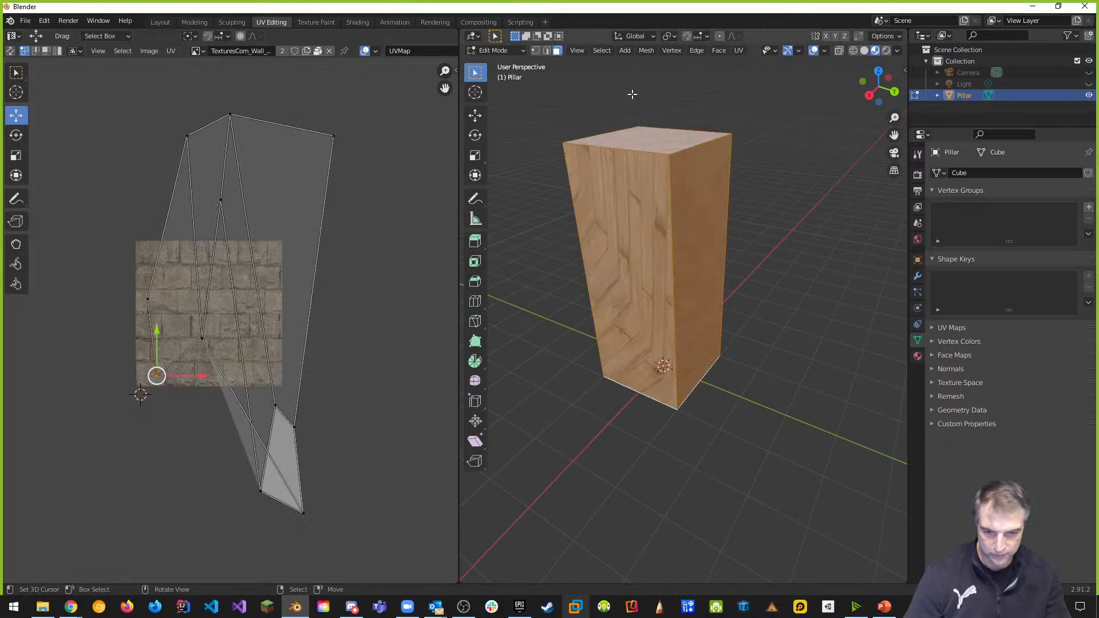
Step: Apply Smart UV Project to all of the pillar's faces to replace the distorted cylindrical mapping
left_click(739, 51)
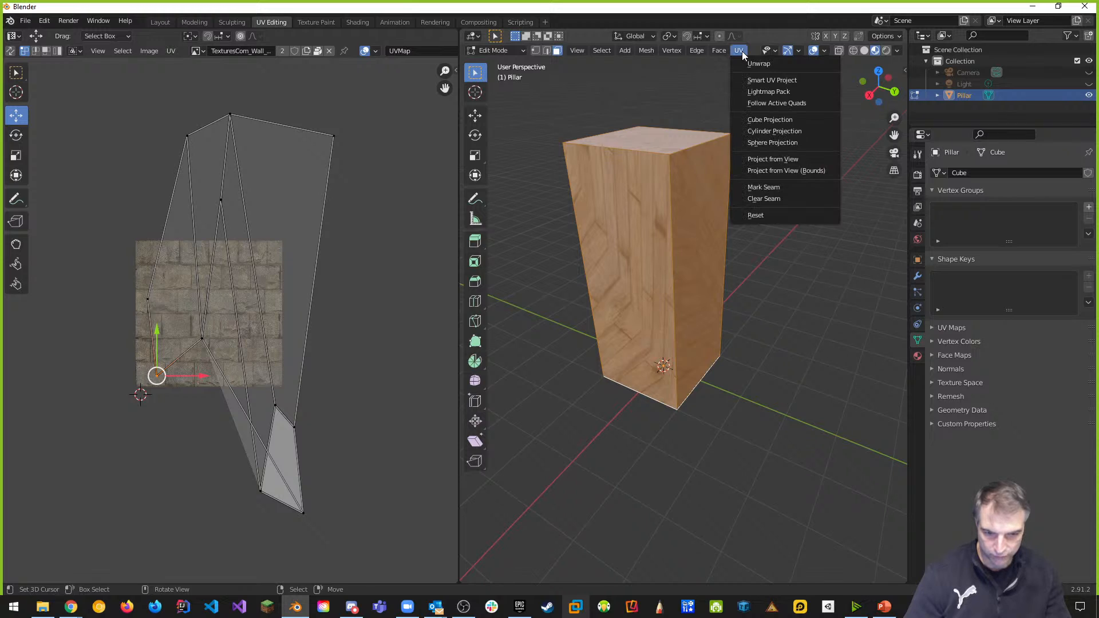
left_click(765, 80)
left_click(768, 171)
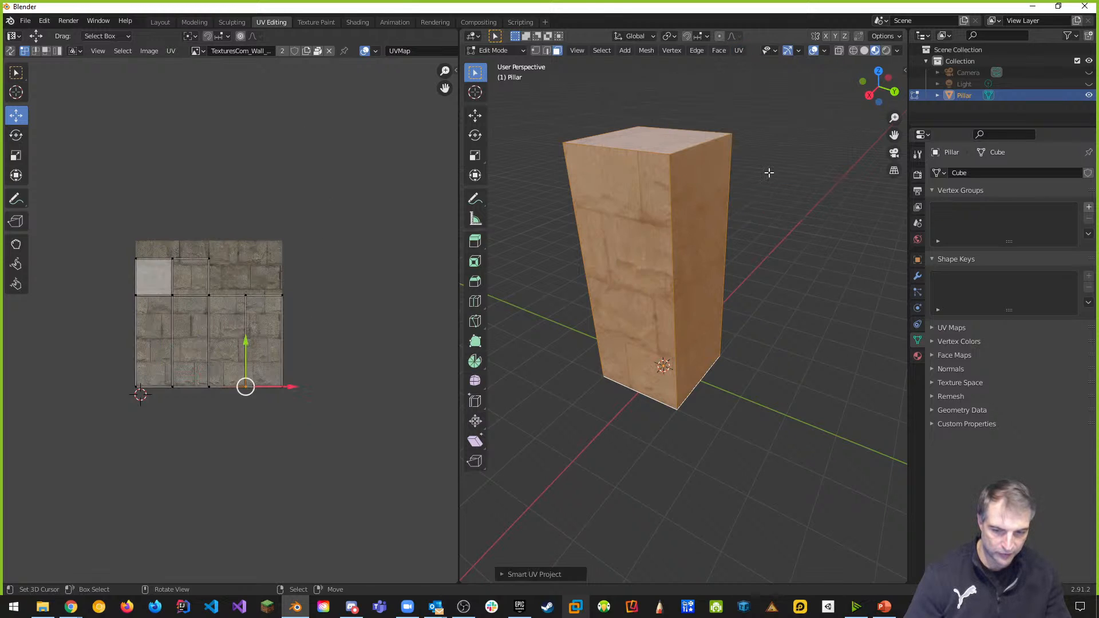
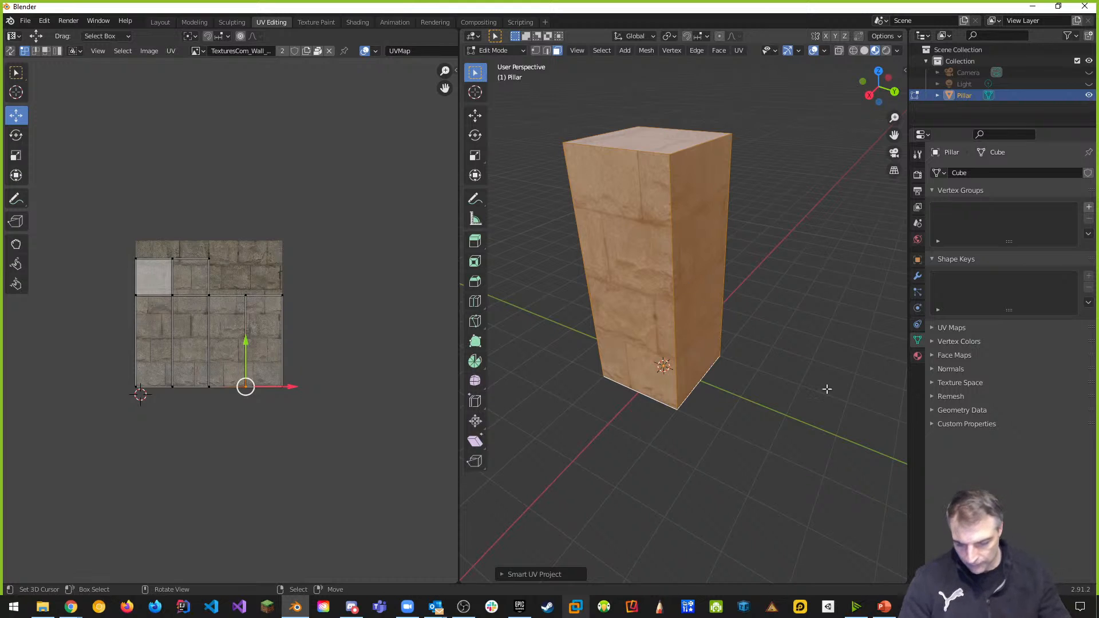
Step: Apply Project from View to all of the pillar's faces from the angled perspective view
middle_click_drag(755, 280, 790, 311)
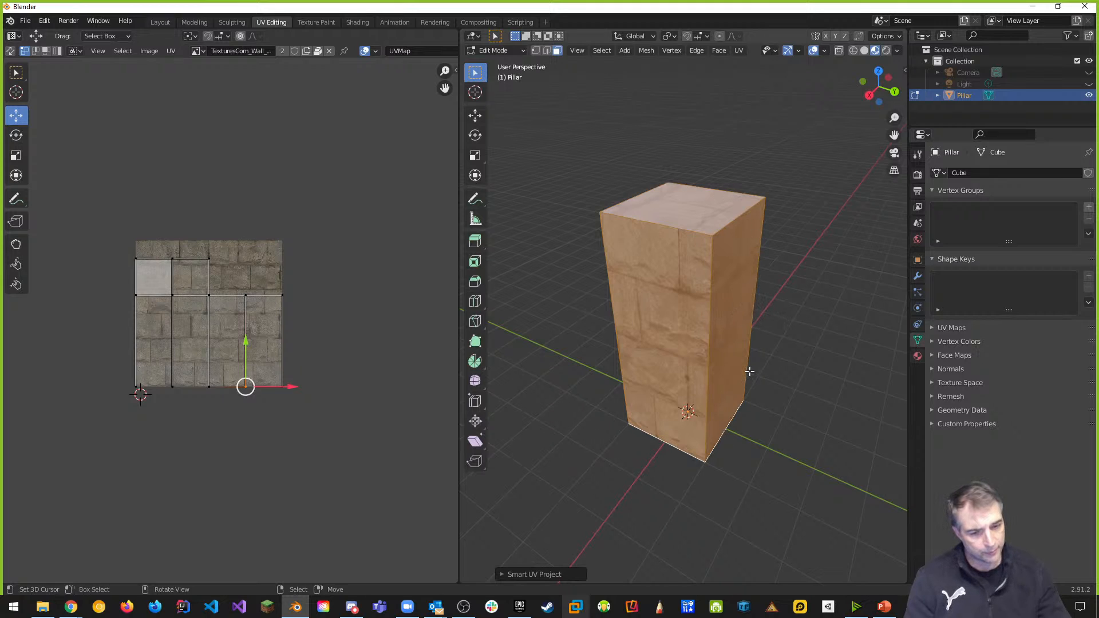
left_click(740, 51)
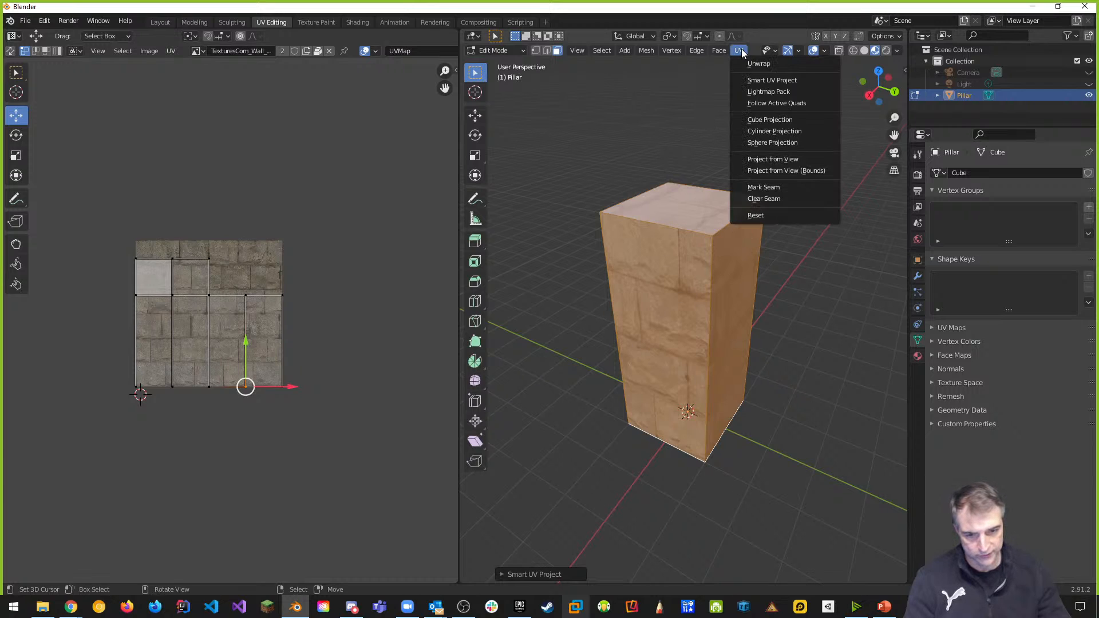
left_click(779, 160)
scroll(240, 358, "up", 3)
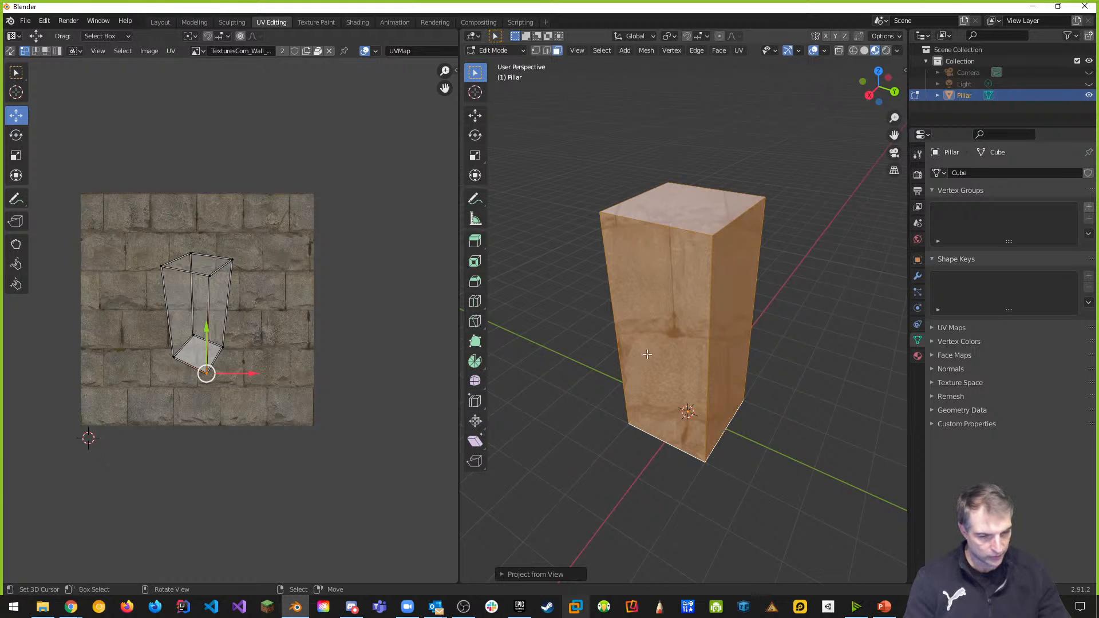
Step: Switch to the front orthographic view and select only the pillar's front face
left_click(894, 91)
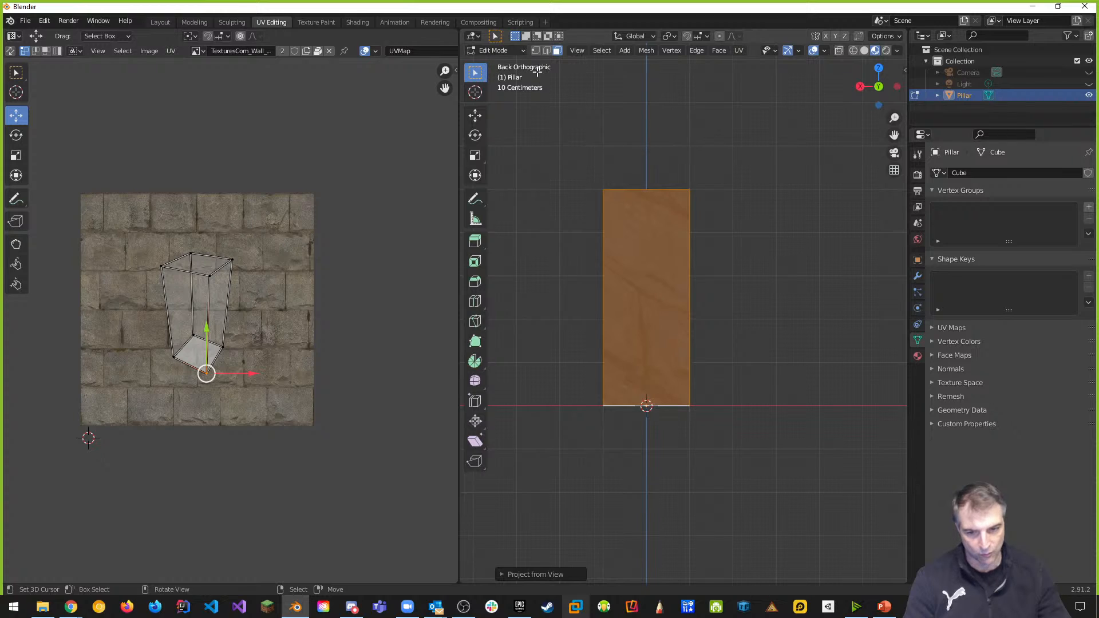
left_click(860, 86)
left_click(860, 87)
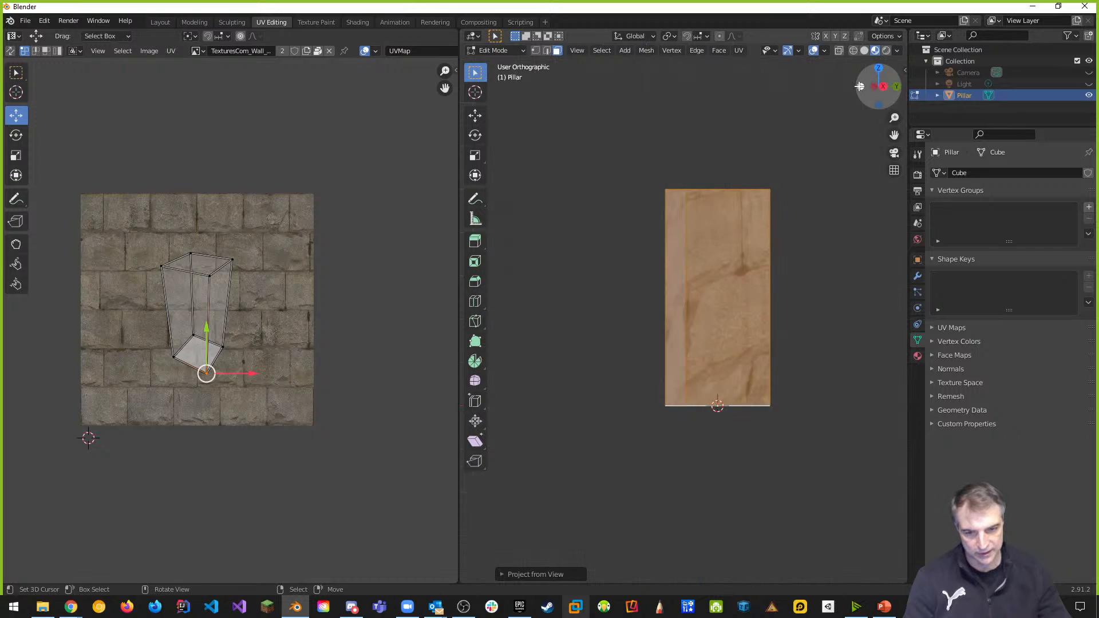
left_click(716, 250)
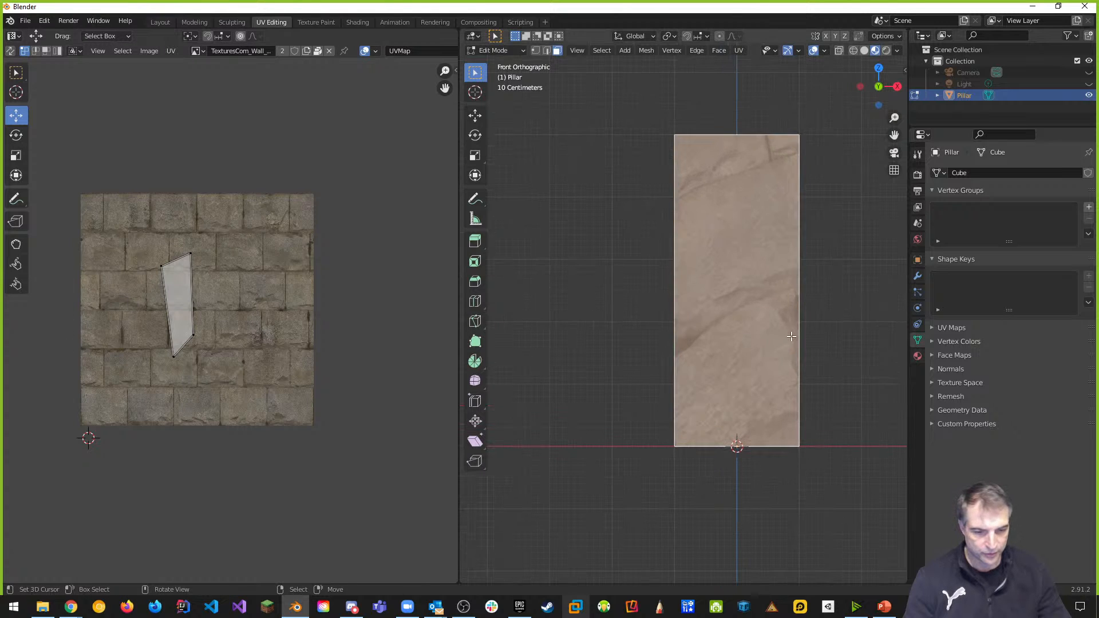
Step: Examine the pillar in perspective and in the front, right, back, left, top and bottom orthographic views
middle_click_drag(786, 339, 764, 331)
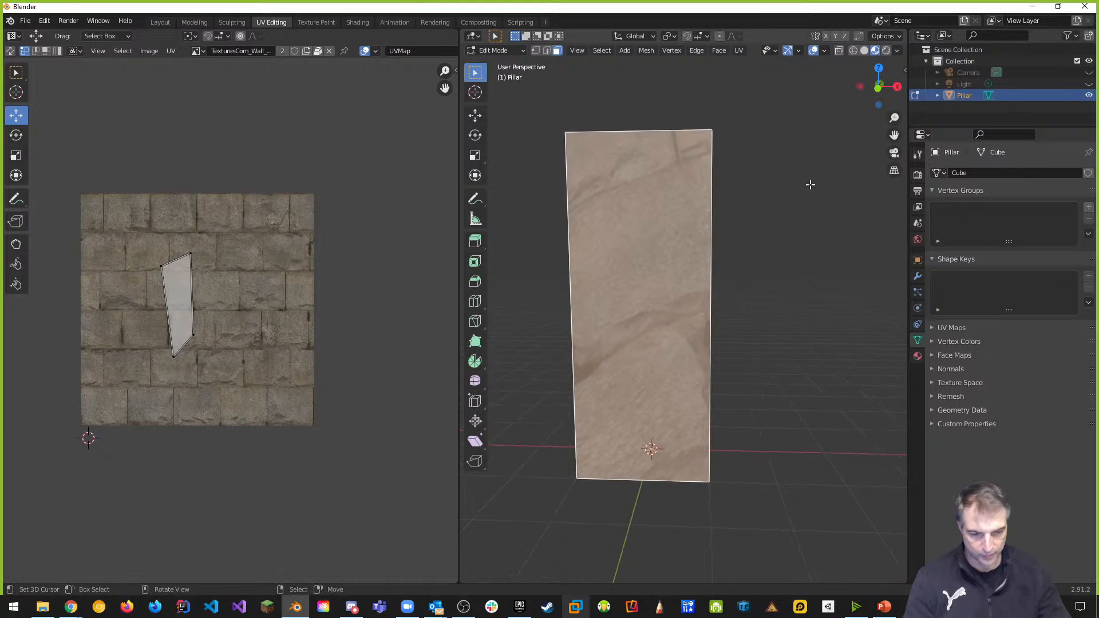
key("KP_5")
key("KP_5")
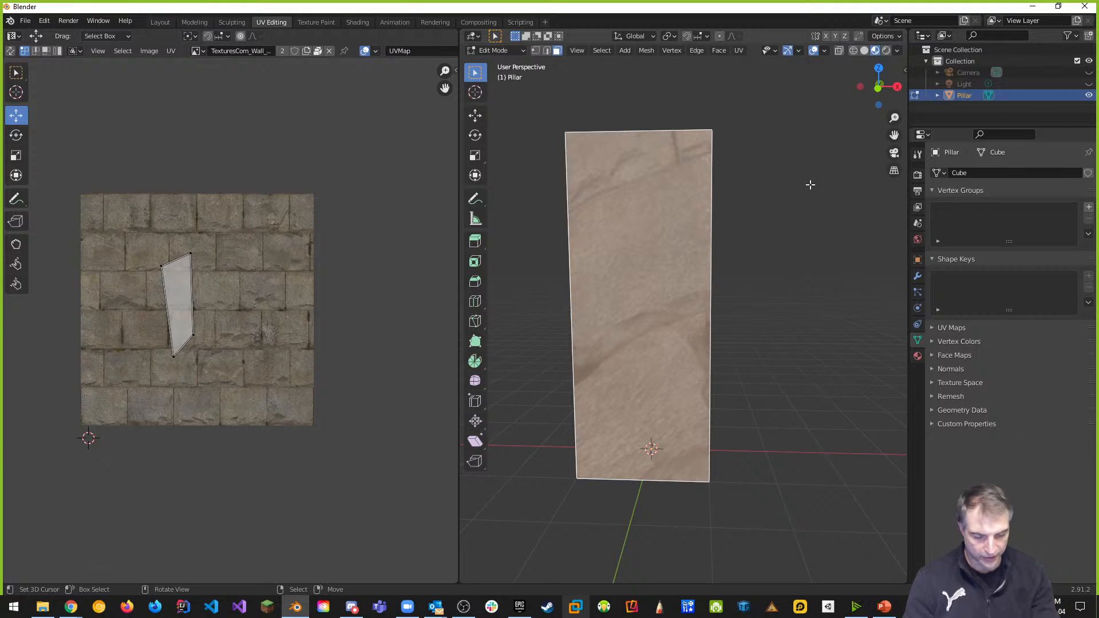
key("KP_1")
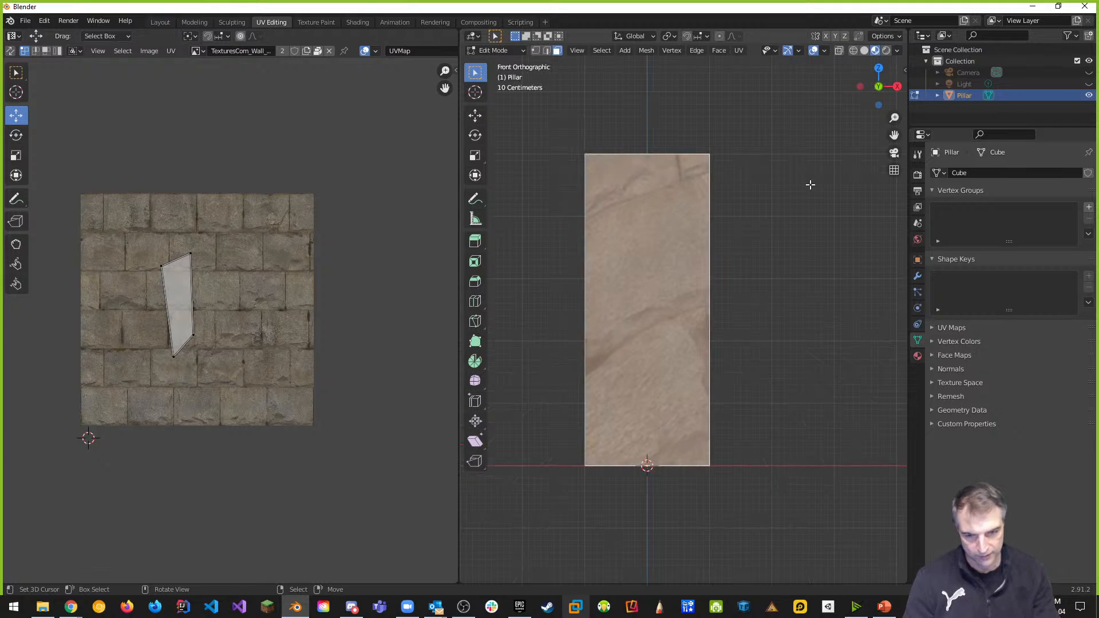
left_click(577, 51)
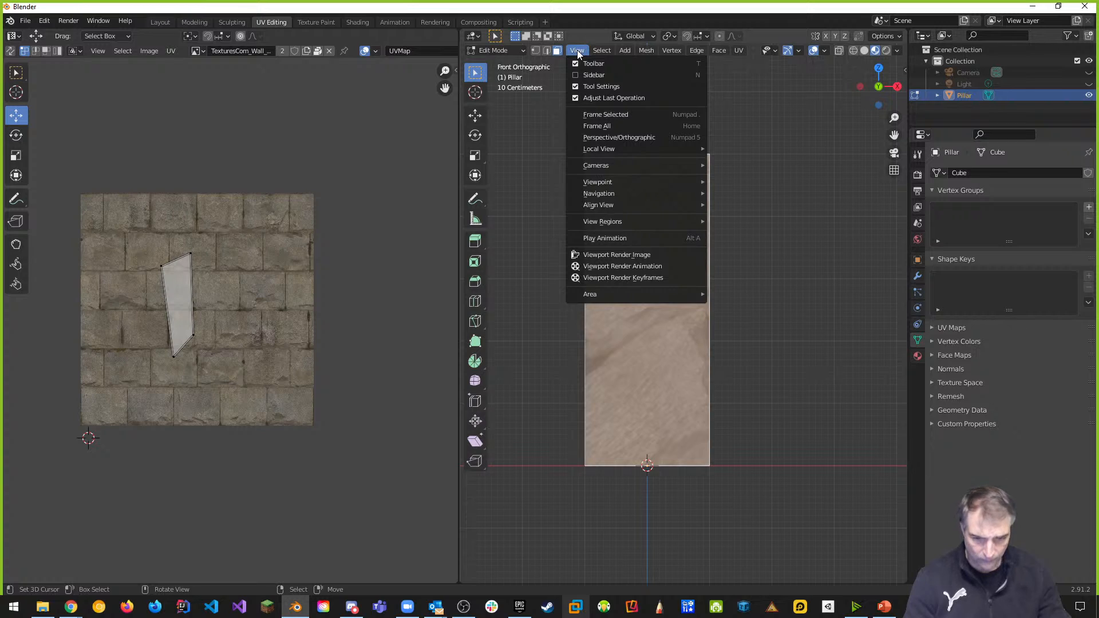
mouse_move(604, 184)
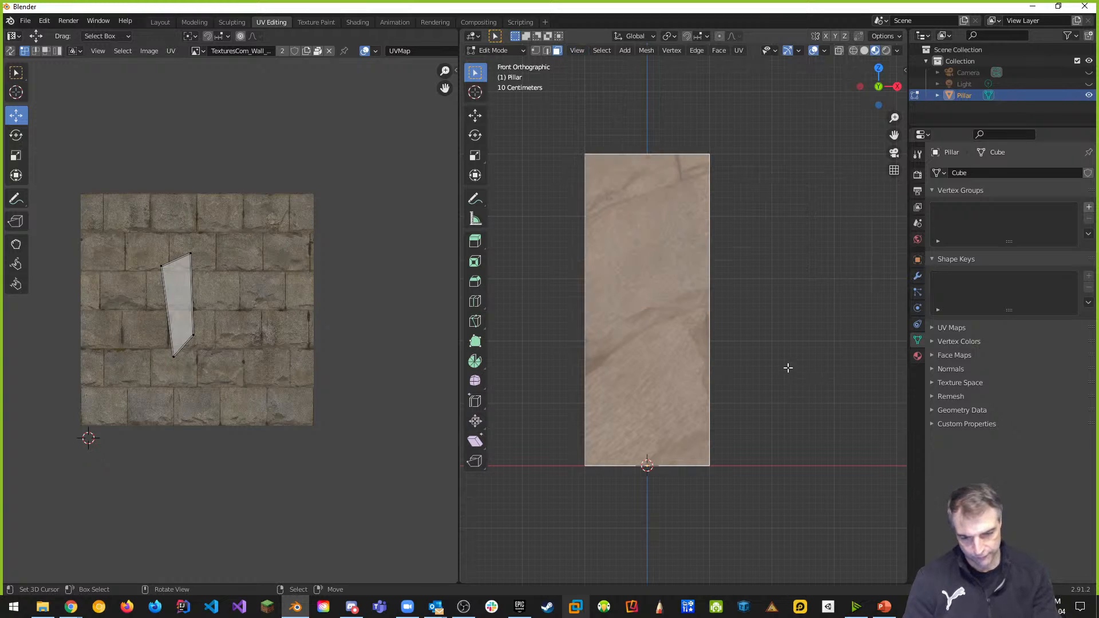
key("KP_3")
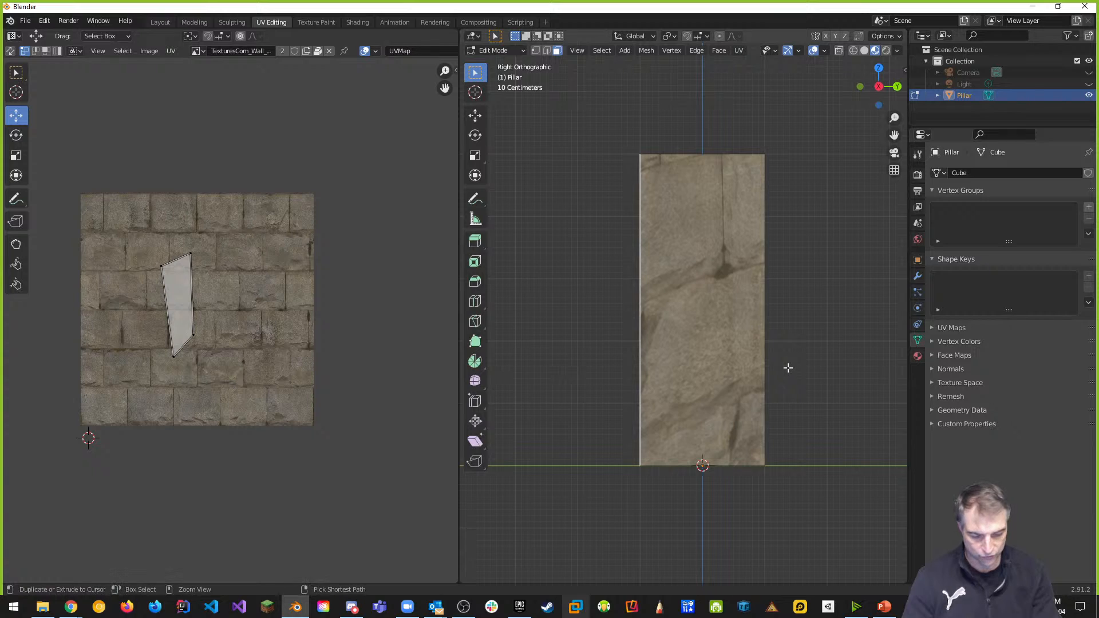
key("ctrl+KP_1")
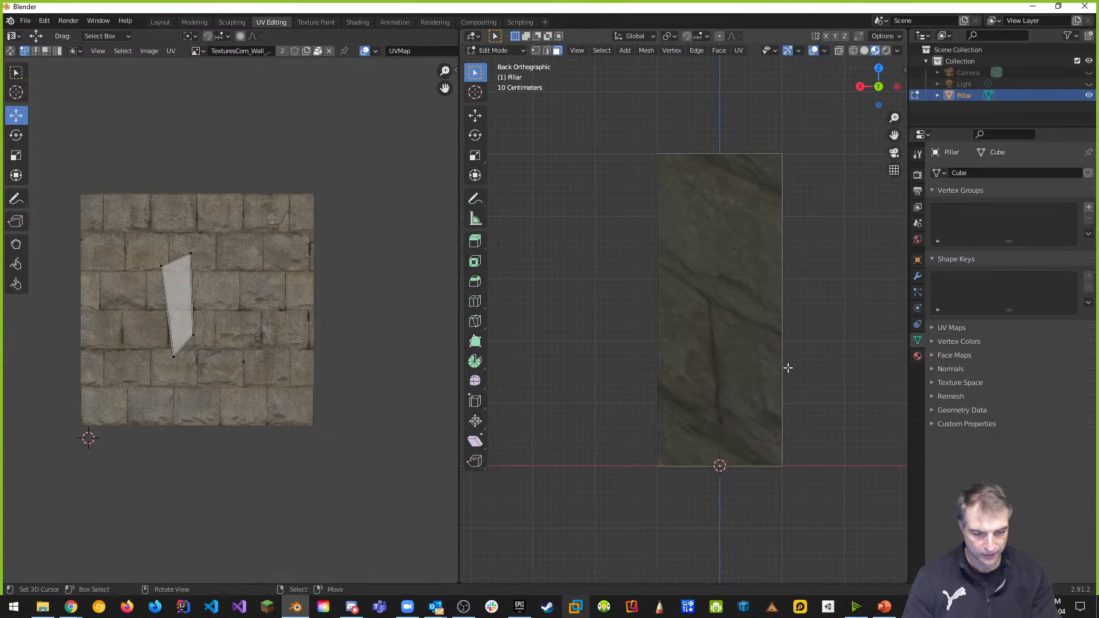
key("ctrl+KP_3")
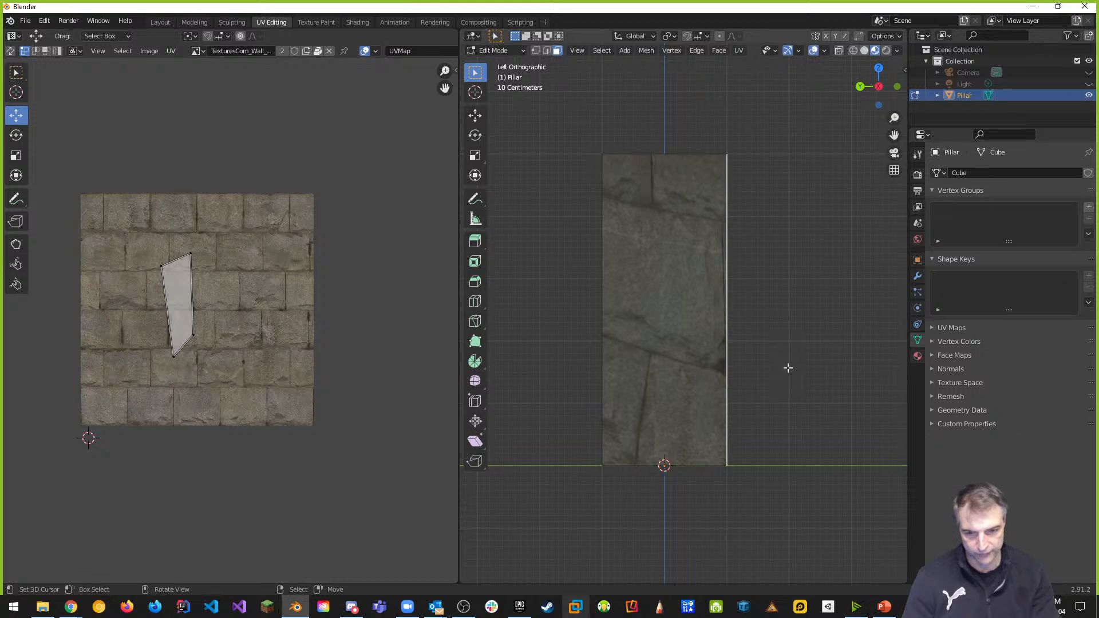
key("KP_7")
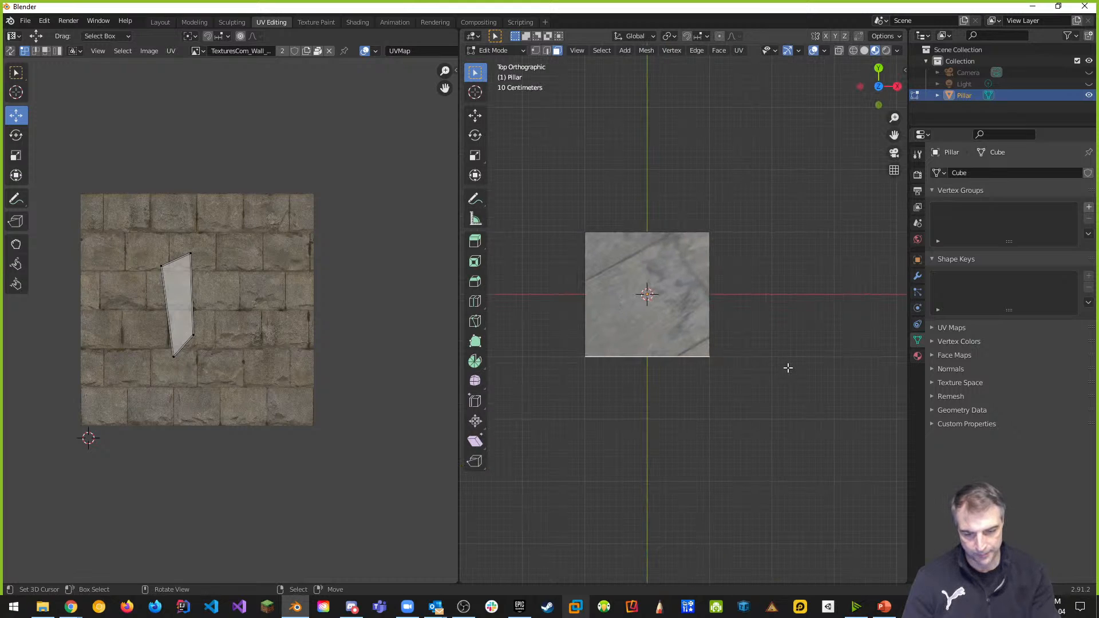
key("ctrl+KP_7")
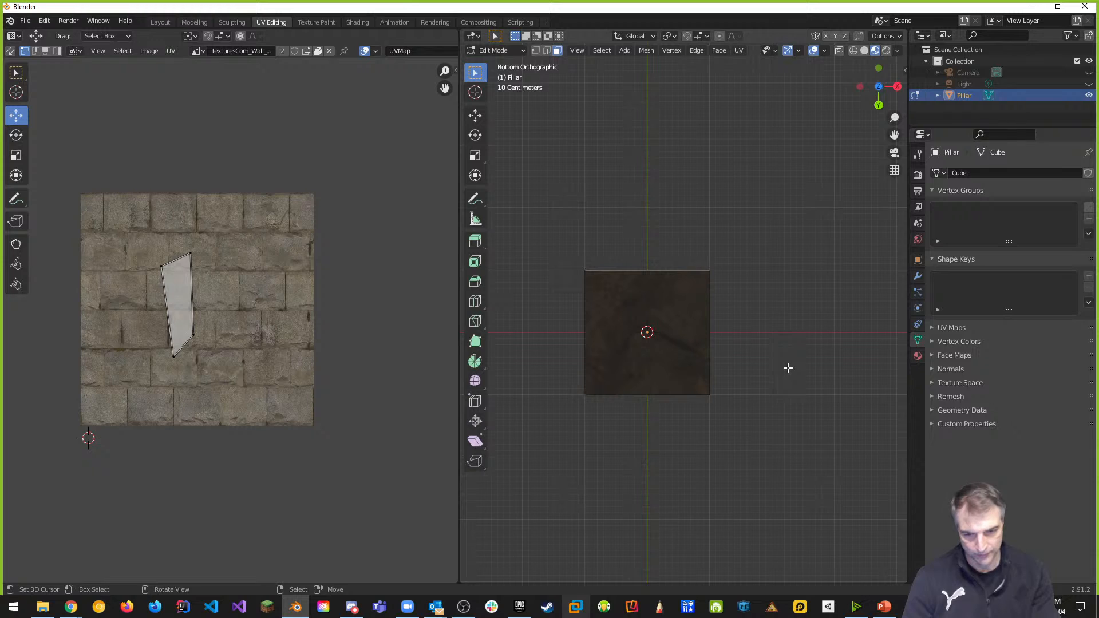
key("KP_1")
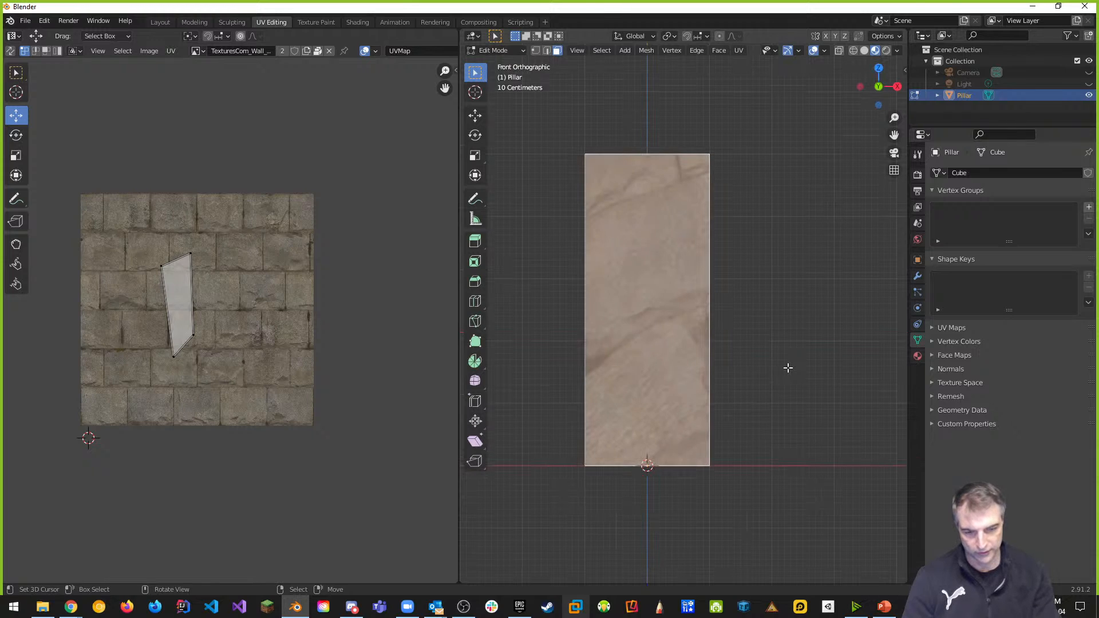
left_click(897, 85)
left_click(861, 86)
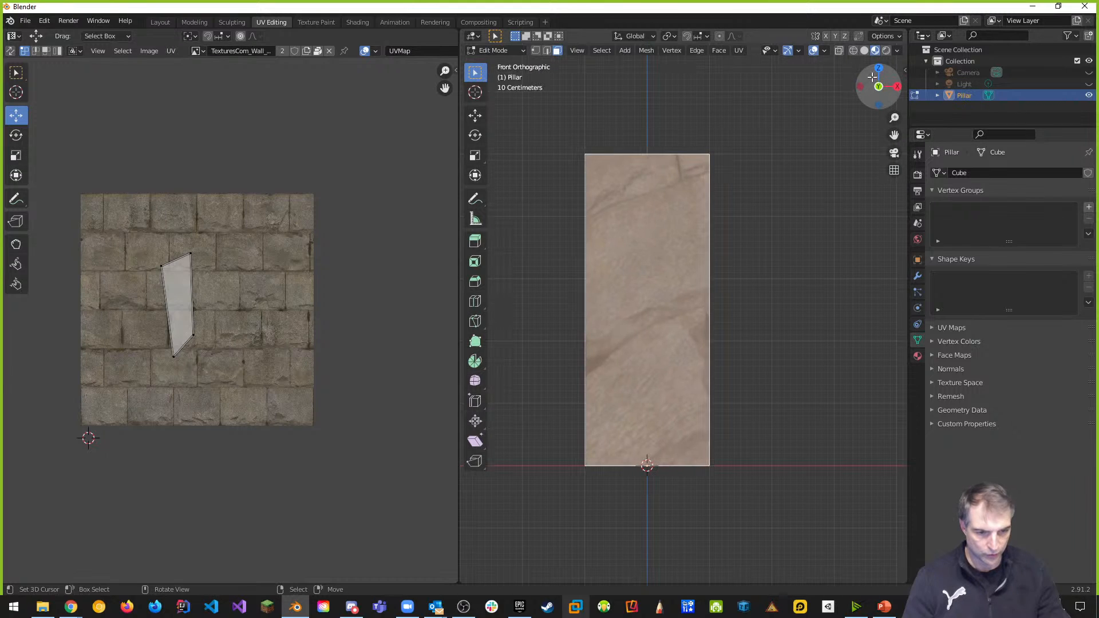
left_click(879, 69)
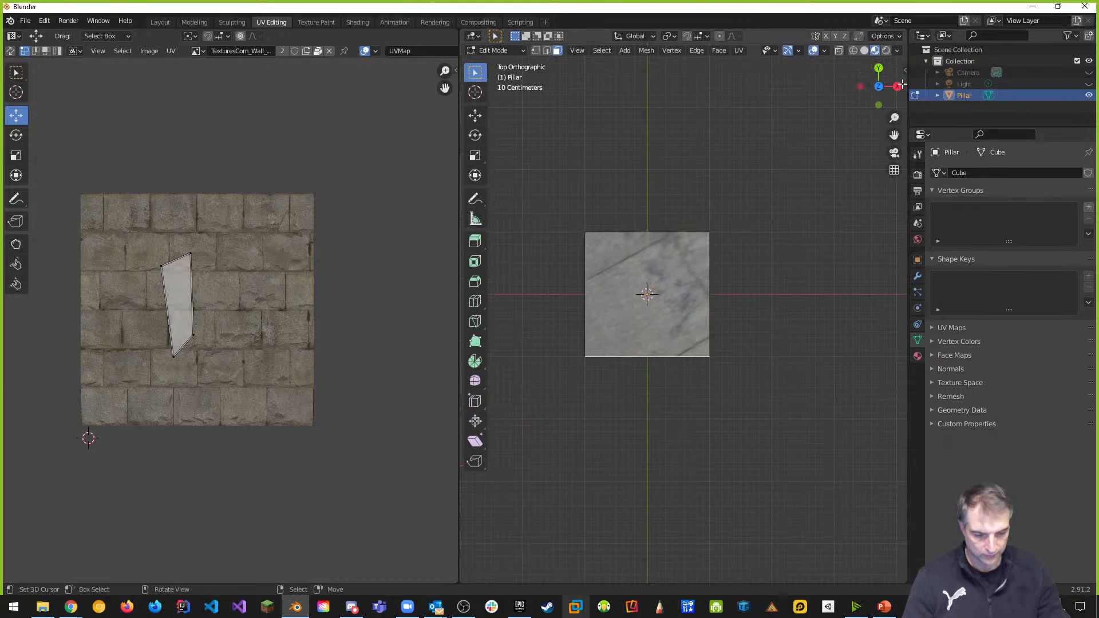
Step: Apply Project from View to the pillar's front face in the front orthographic view
key("KP_1")
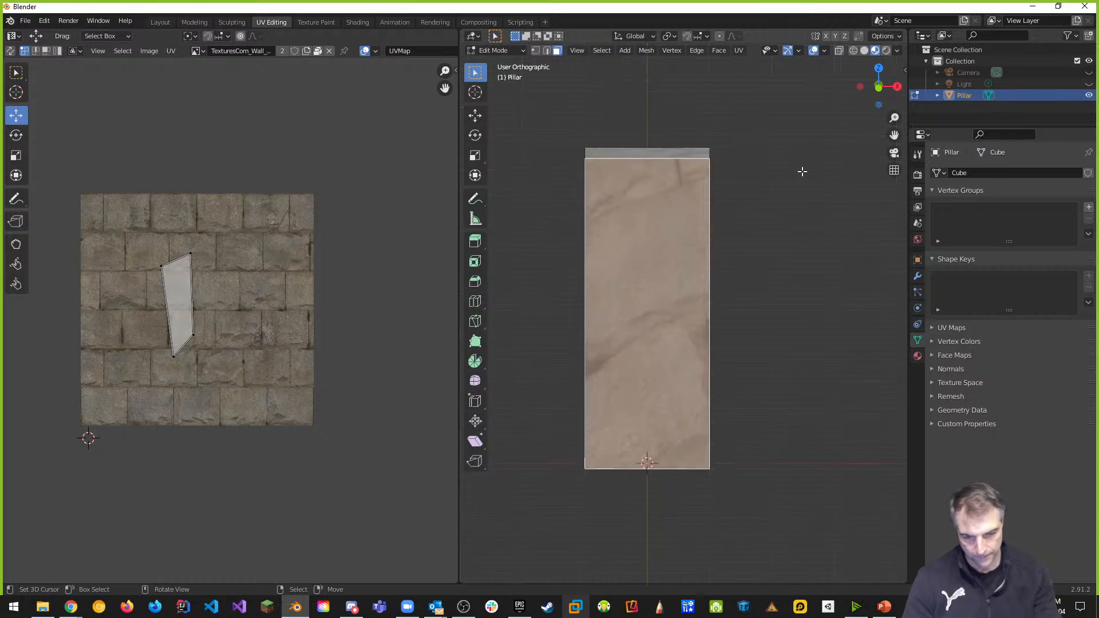
scroll(730, 221, "up", 2)
scroll(737, 218, "down", 1)
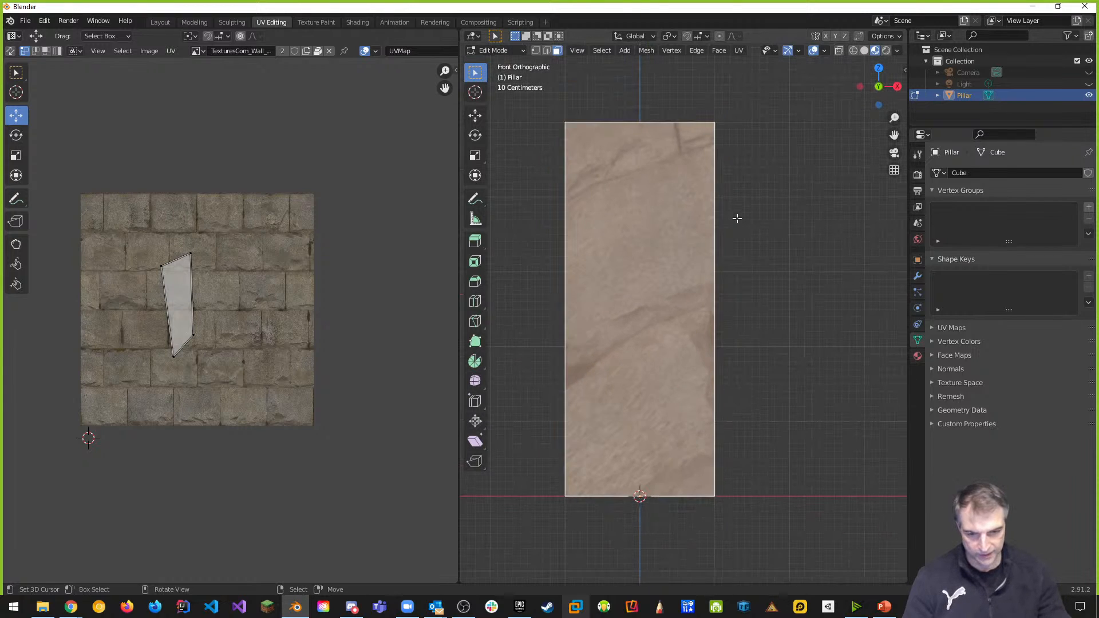
middle_click_drag(707, 219, 761, 237, "shift")
scroll(761, 236, "up", 1)
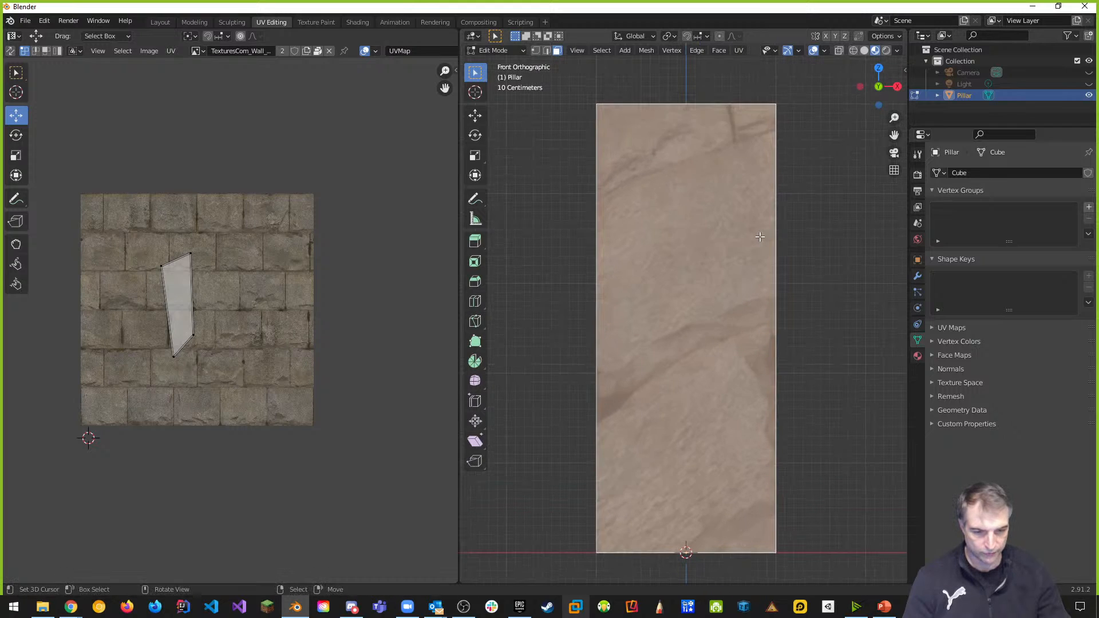
scroll(762, 237, "down", 2)
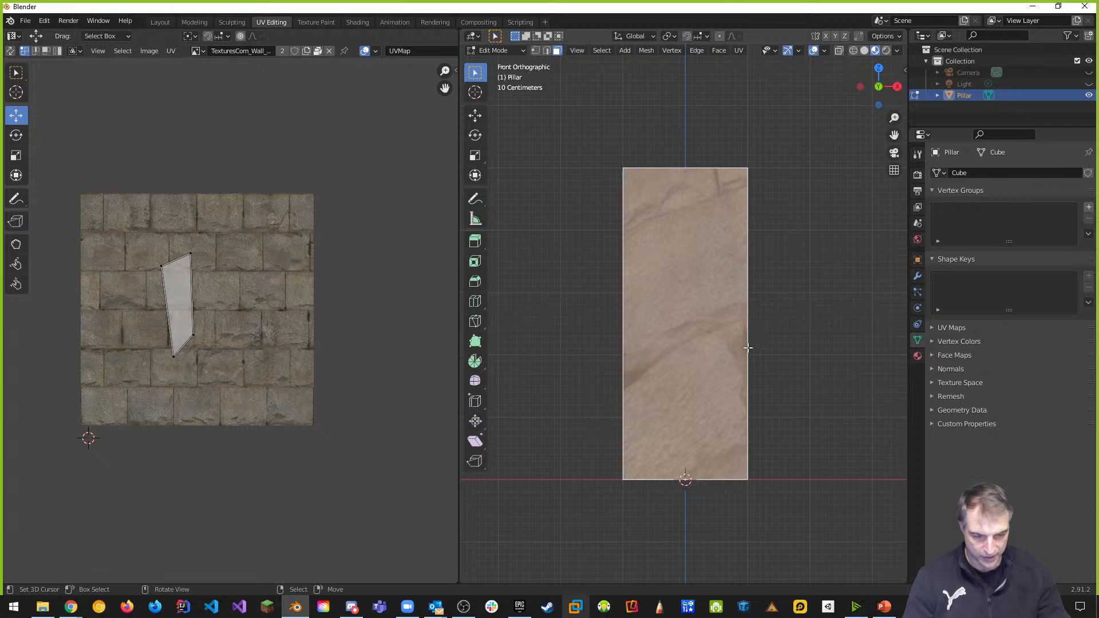
scroll(739, 225, "up", 1)
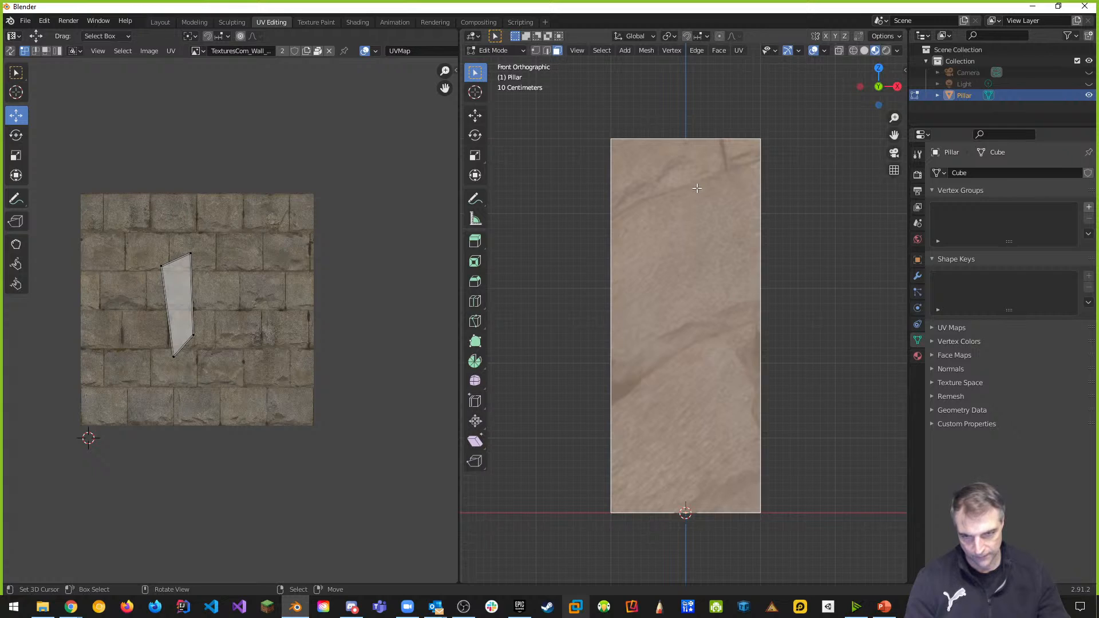
left_click(739, 50)
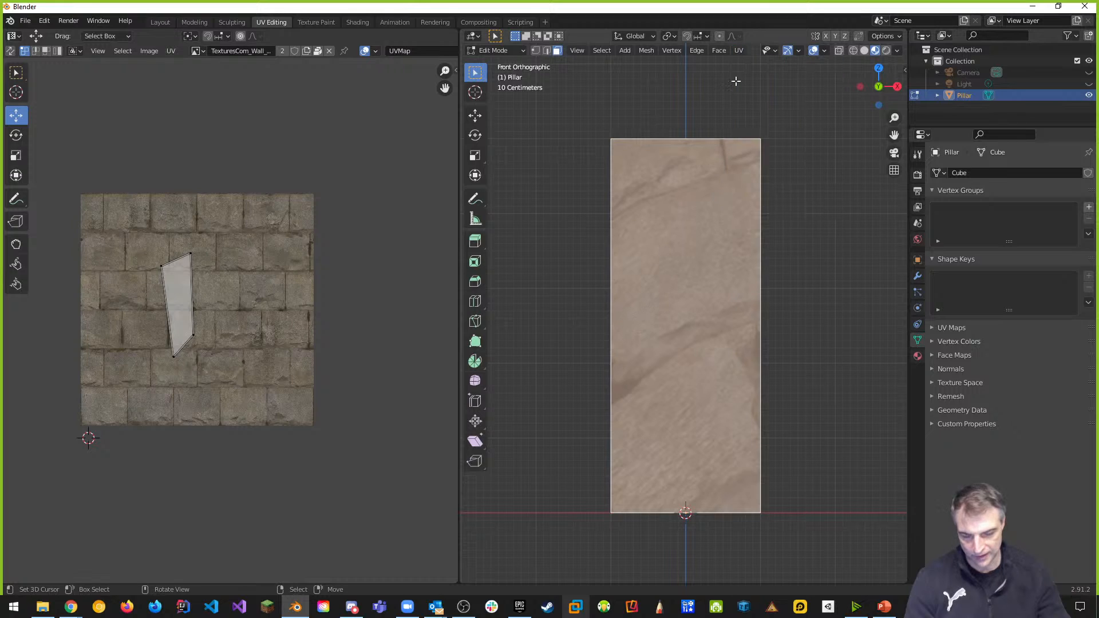
left_click(738, 50)
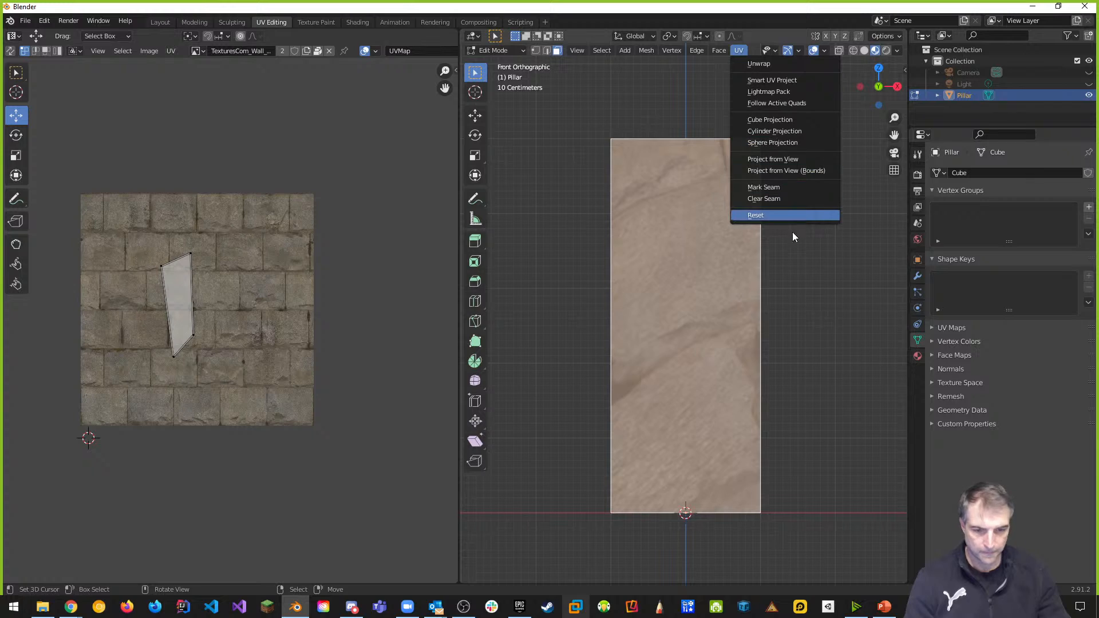
left_click(739, 51)
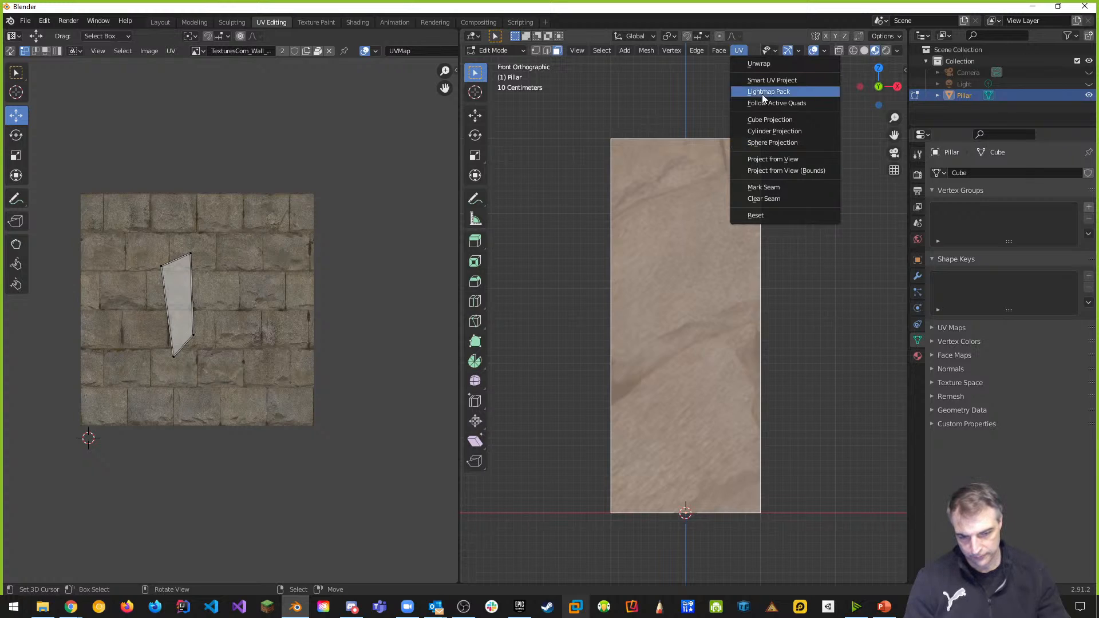
left_click(773, 159)
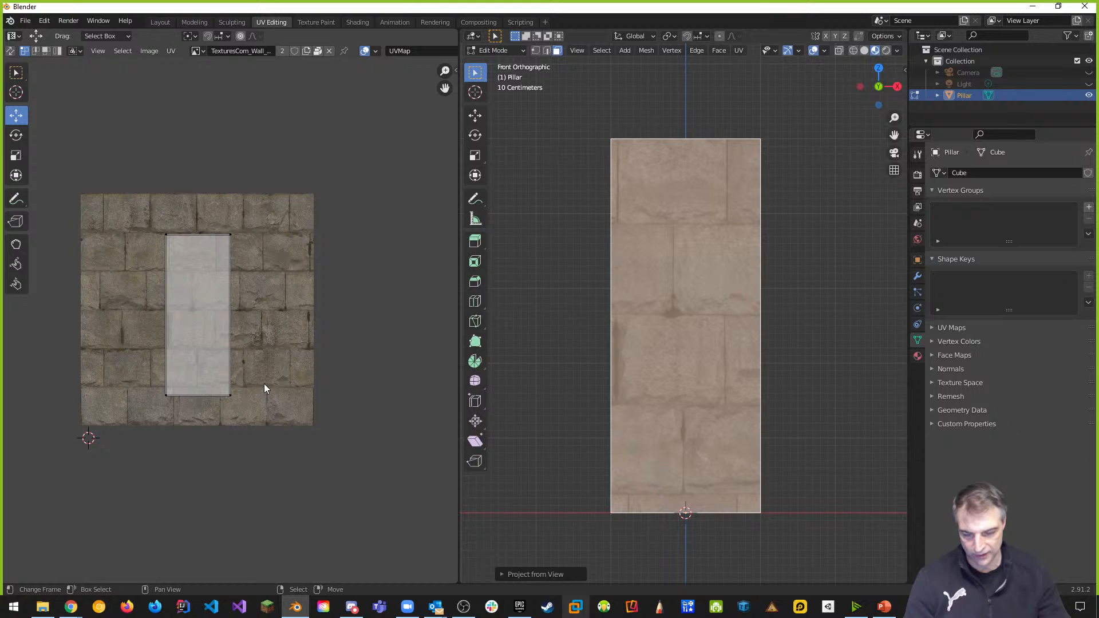
Step: Move the front face's whole UV island horizontally until it straddles the left edge of the stone texture
scroll(268, 385, "up", 1)
scroll(307, 378, "up", 2, "ctrl")
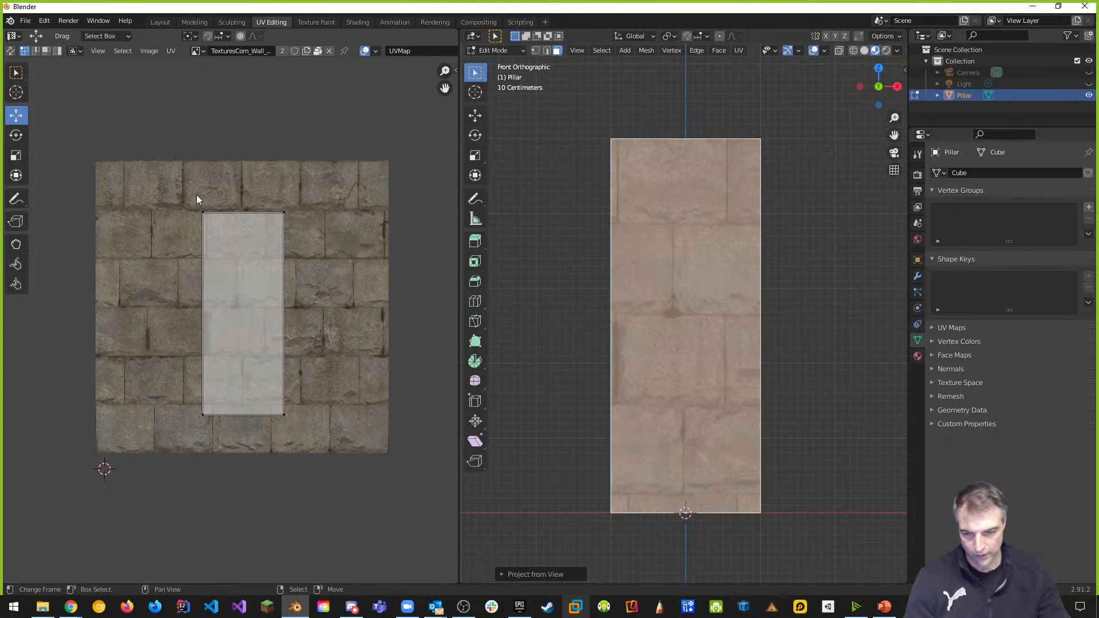
left_click_drag(179, 204, 322, 435)
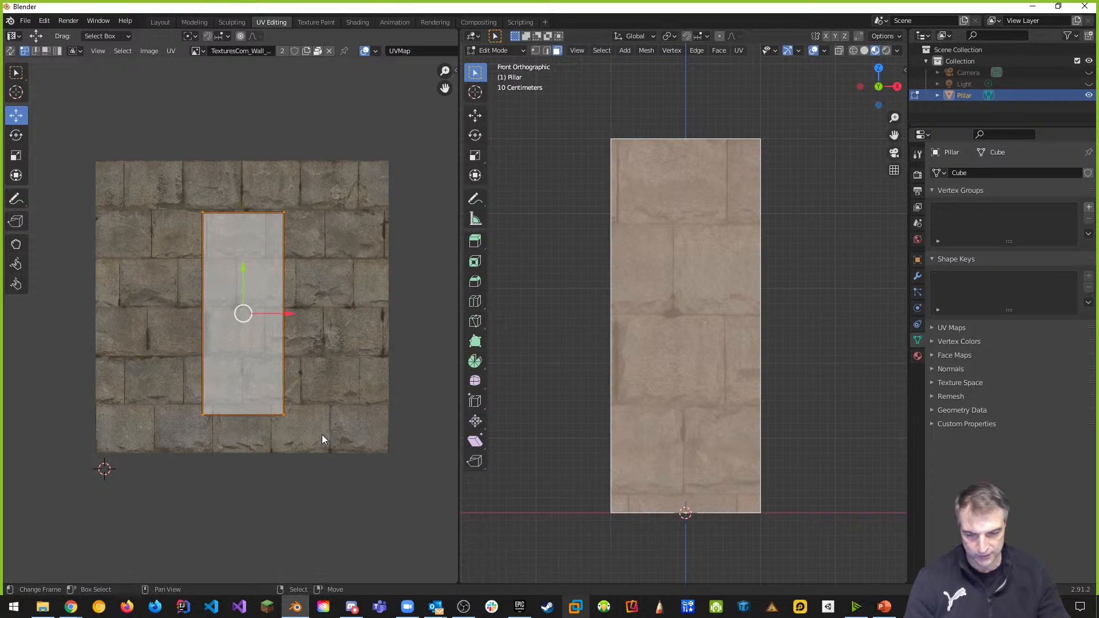
left_click_drag(290, 314, 183, 304)
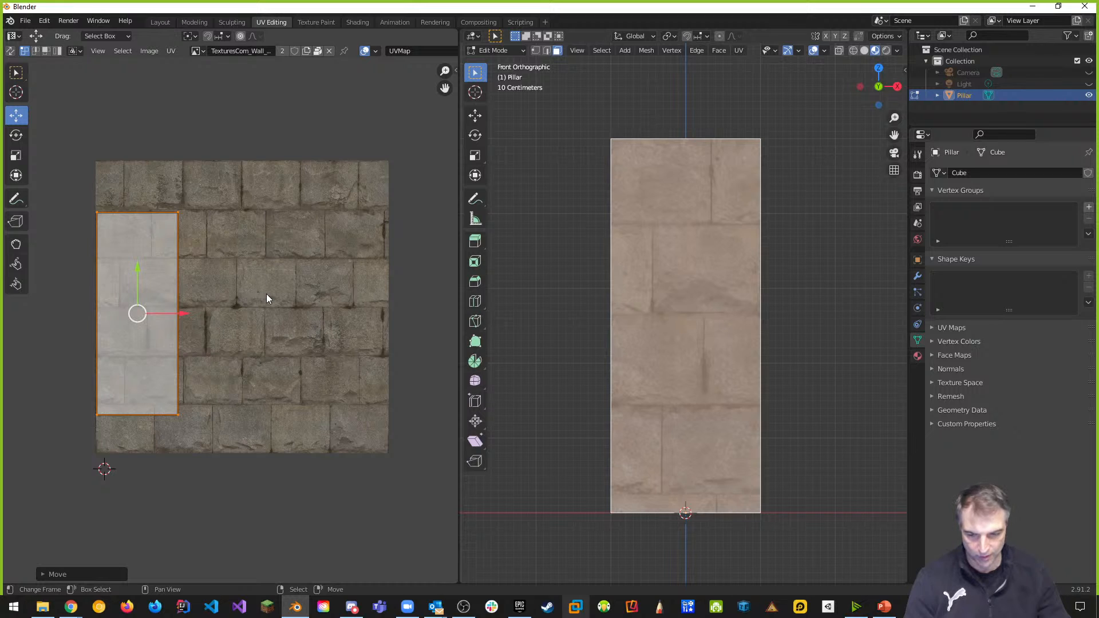
left_click_drag(187, 313, 148, 315)
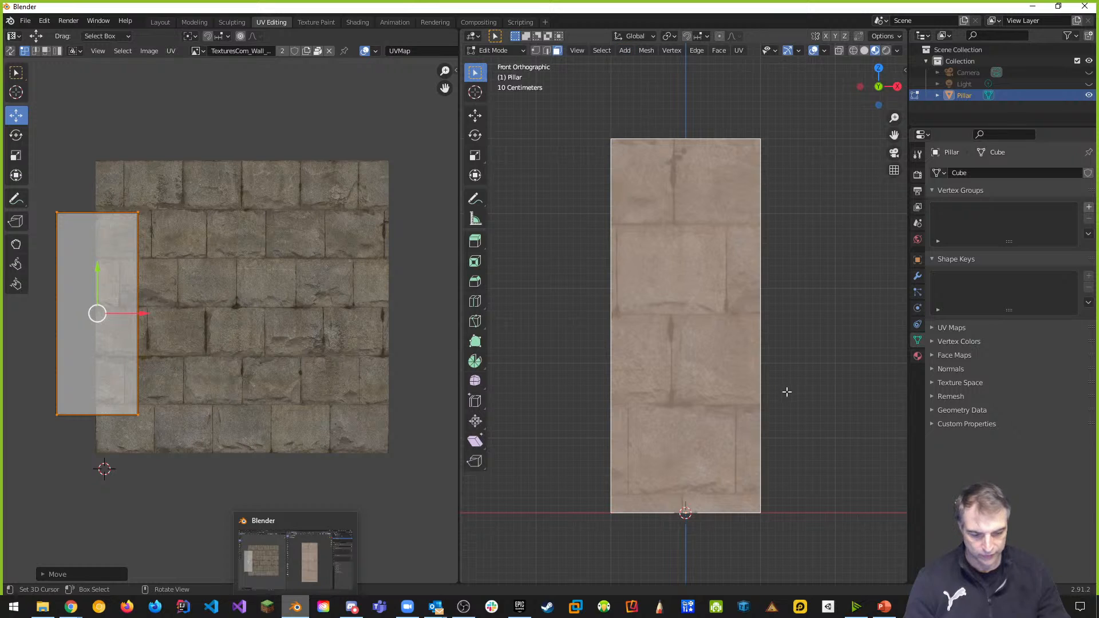
Step: Apply Project from View to the pillar's right face in the right orthographic view and move its UV island left, beside the front face's island
key("KP_3")
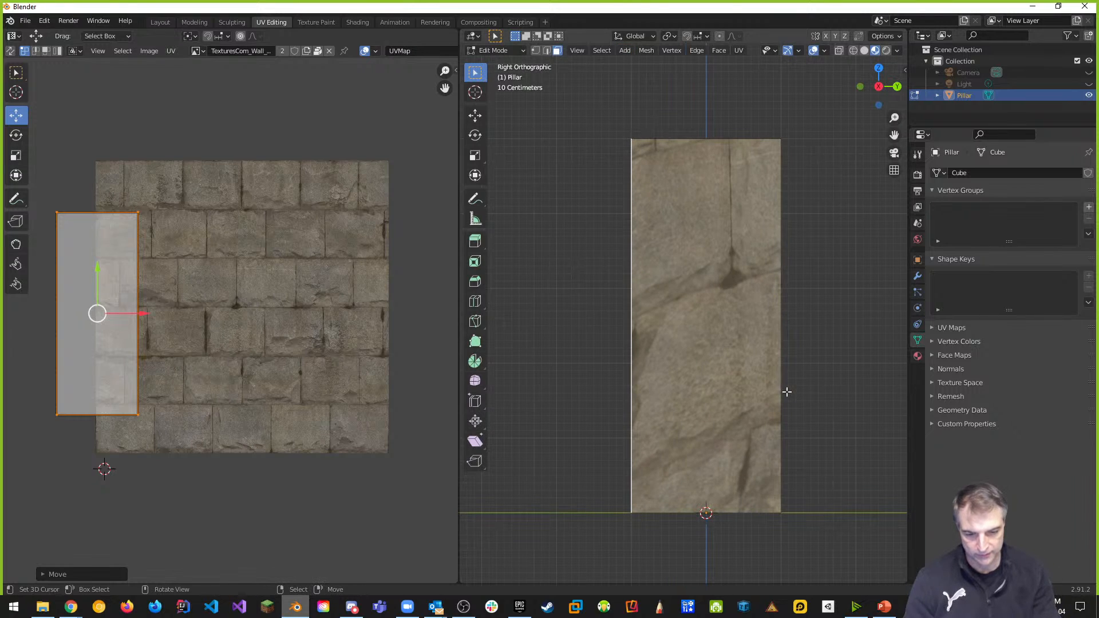
right_click(714, 269)
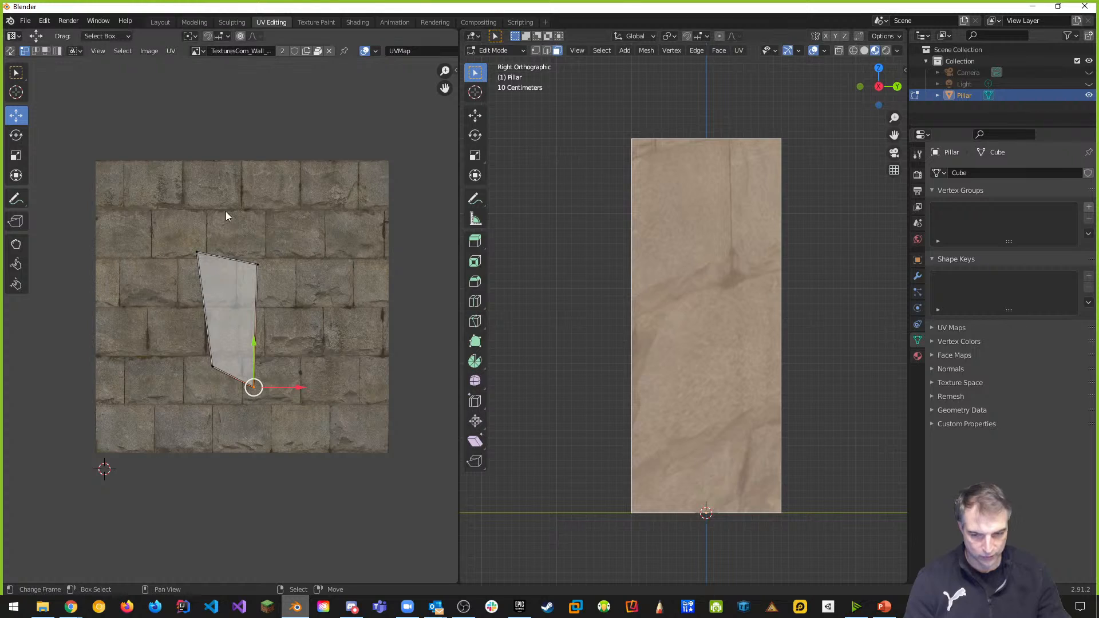
left_click(739, 51)
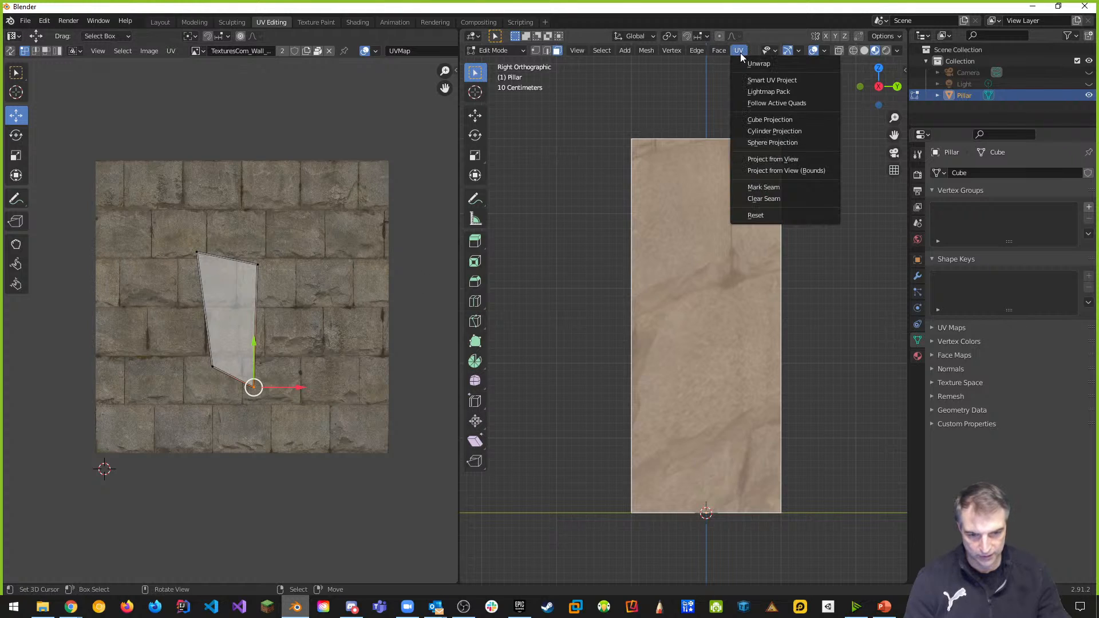
left_click(786, 160)
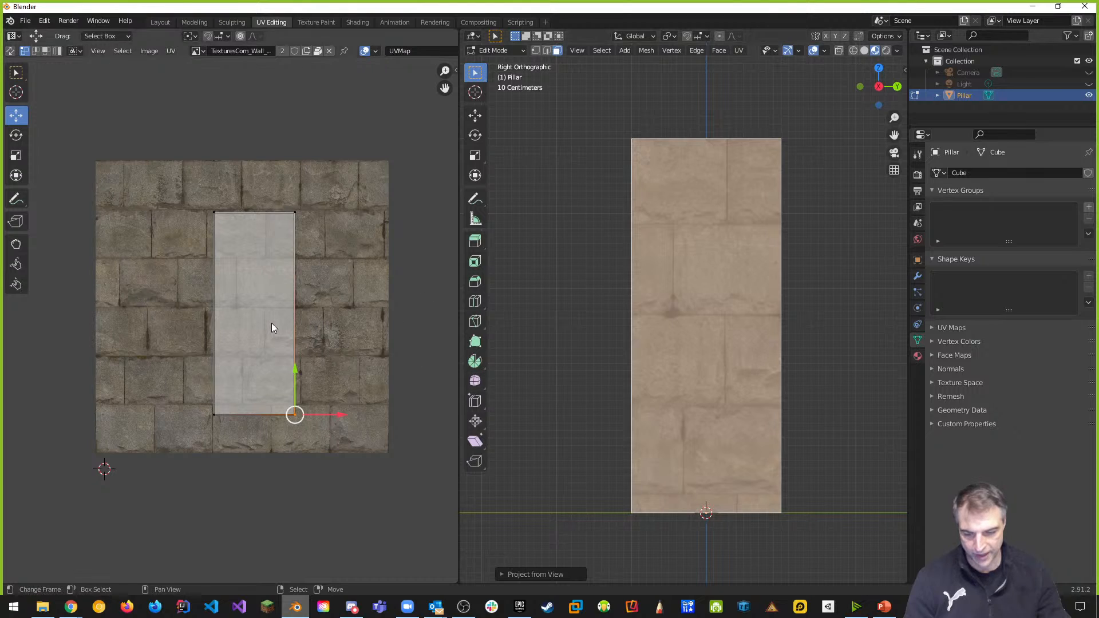
left_click_drag(180, 185, 351, 436)
left_click_drag(304, 314, 236, 311)
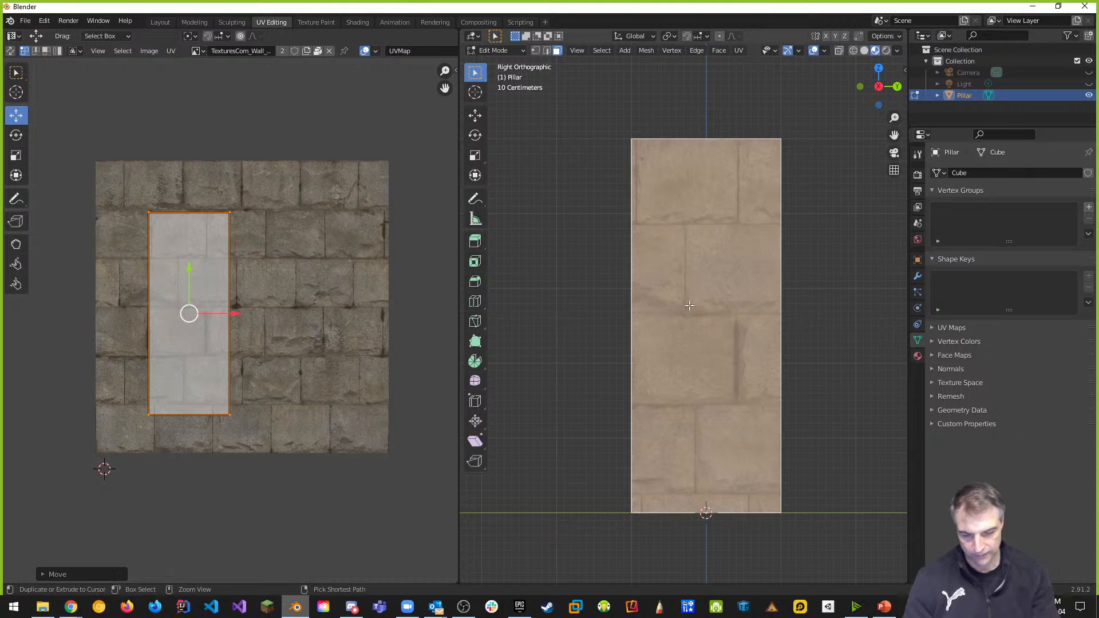
Step: Project the pillar's back face from the back orthographic view and move its UV island right, clear of the right face's island
key("ctrl+KP_1")
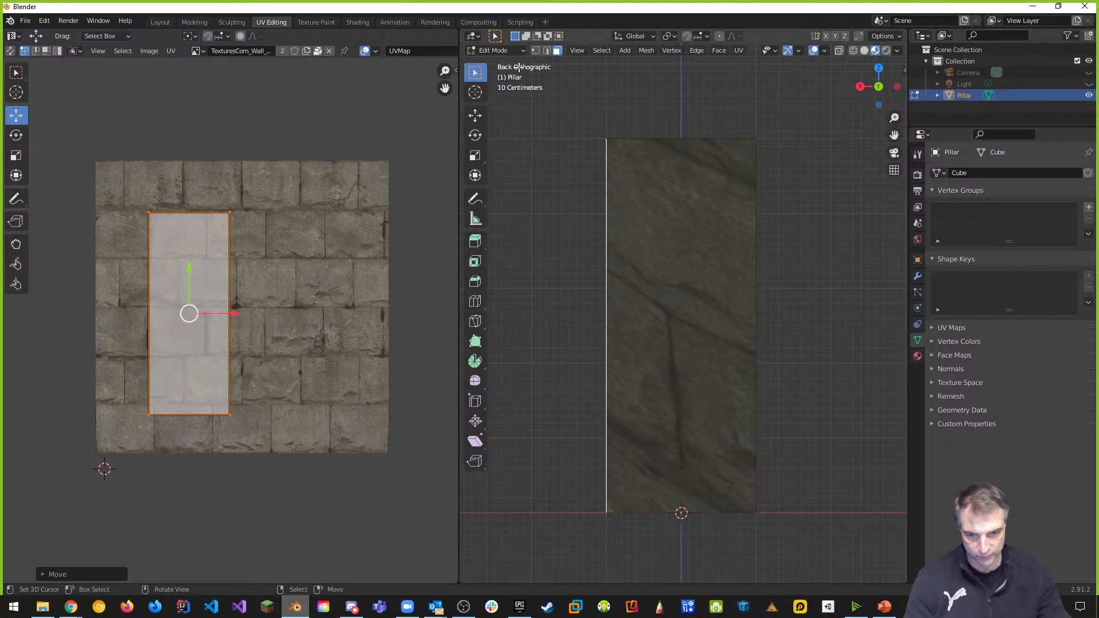
left_click(671, 215)
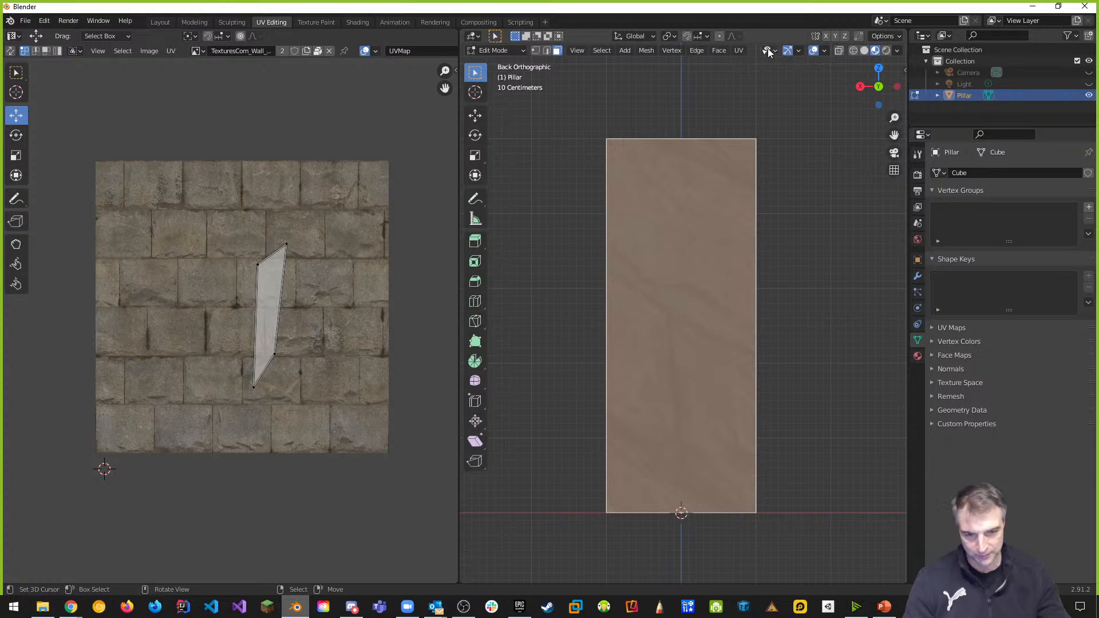
left_click(739, 51)
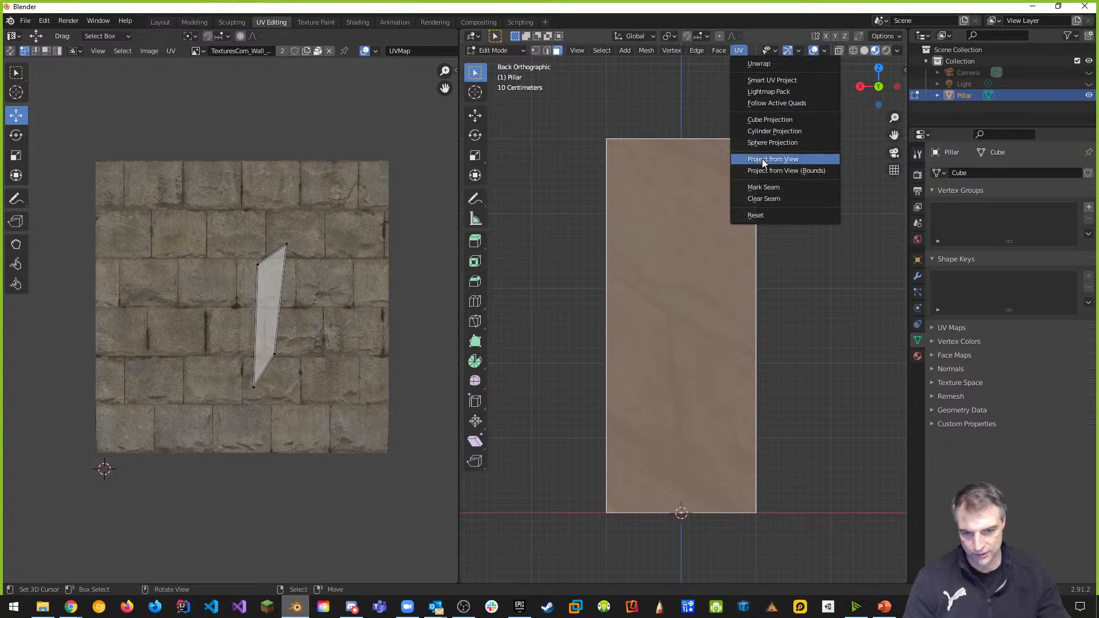
left_click(781, 161)
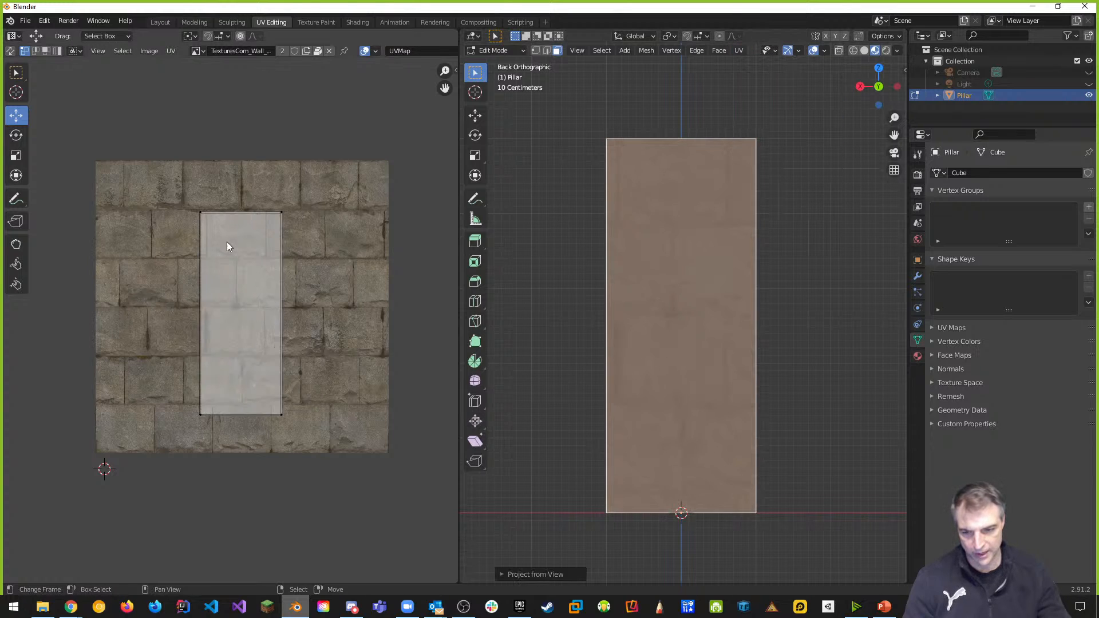
left_click_drag(182, 207, 328, 436)
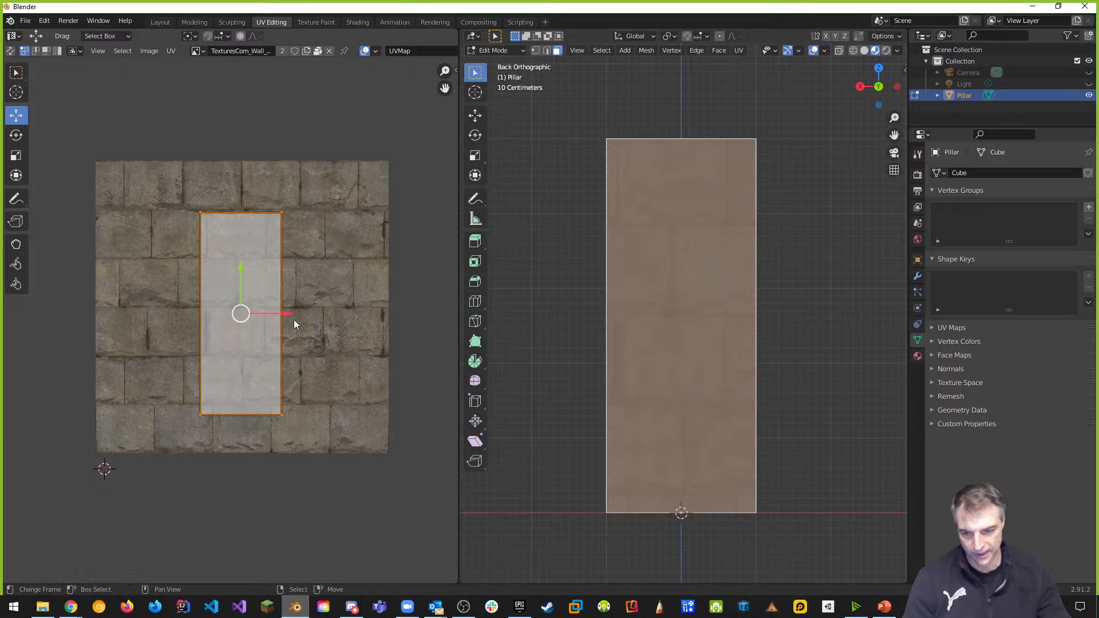
left_click_drag(290, 314, 344, 313)
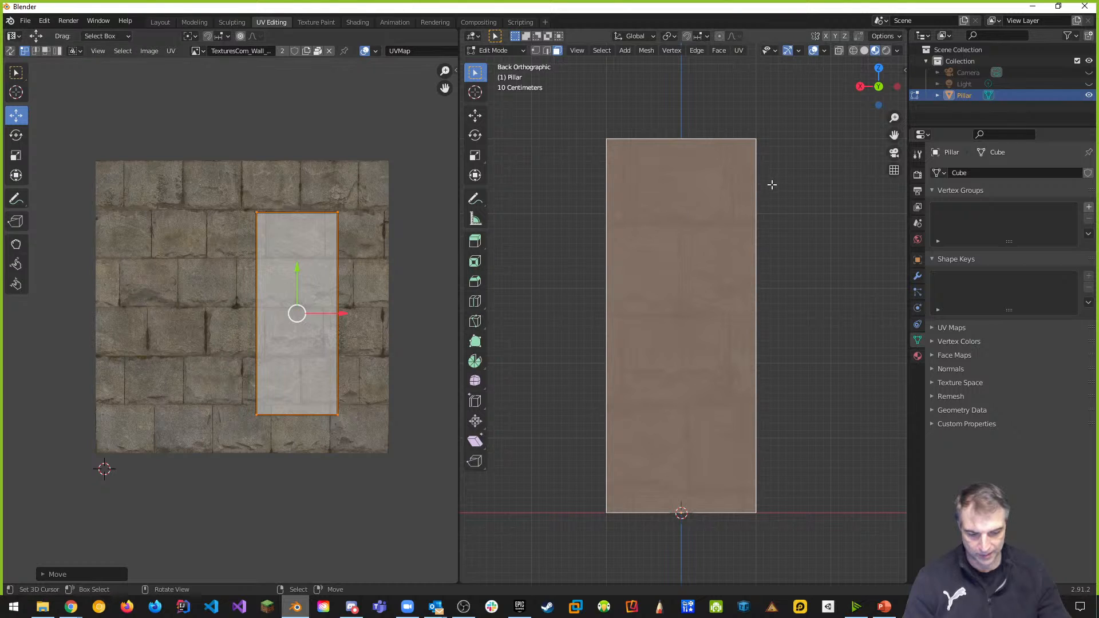
Step: Project the pillar's left face from the left orthographic view and move its UV island horizontally to straddle the right edge of the stone texture
key("ctrl+KP_3")
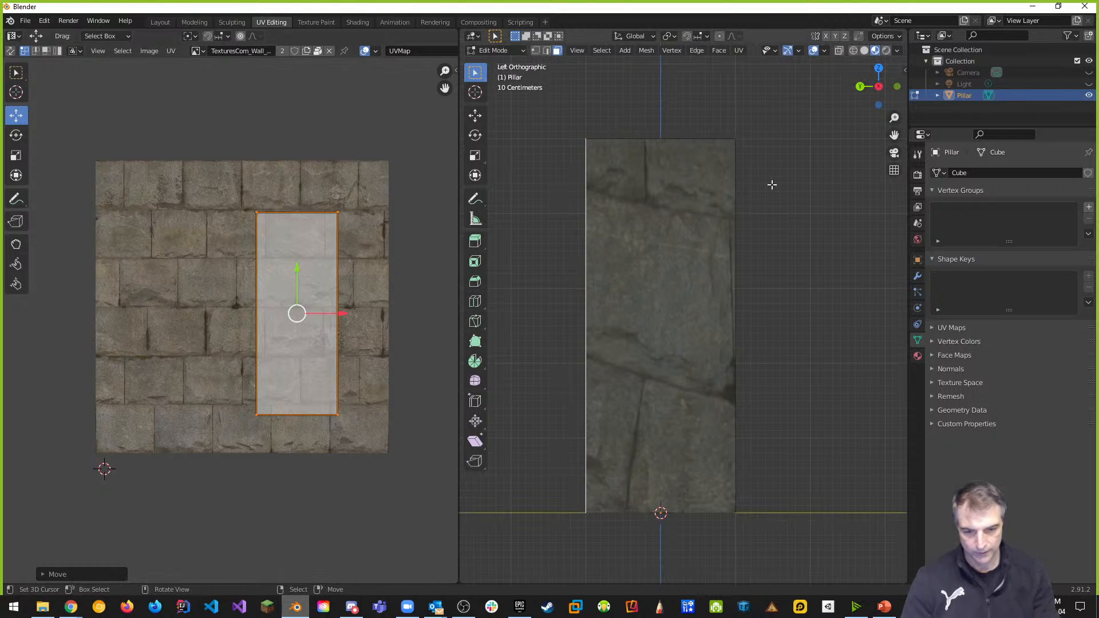
left_click(669, 227)
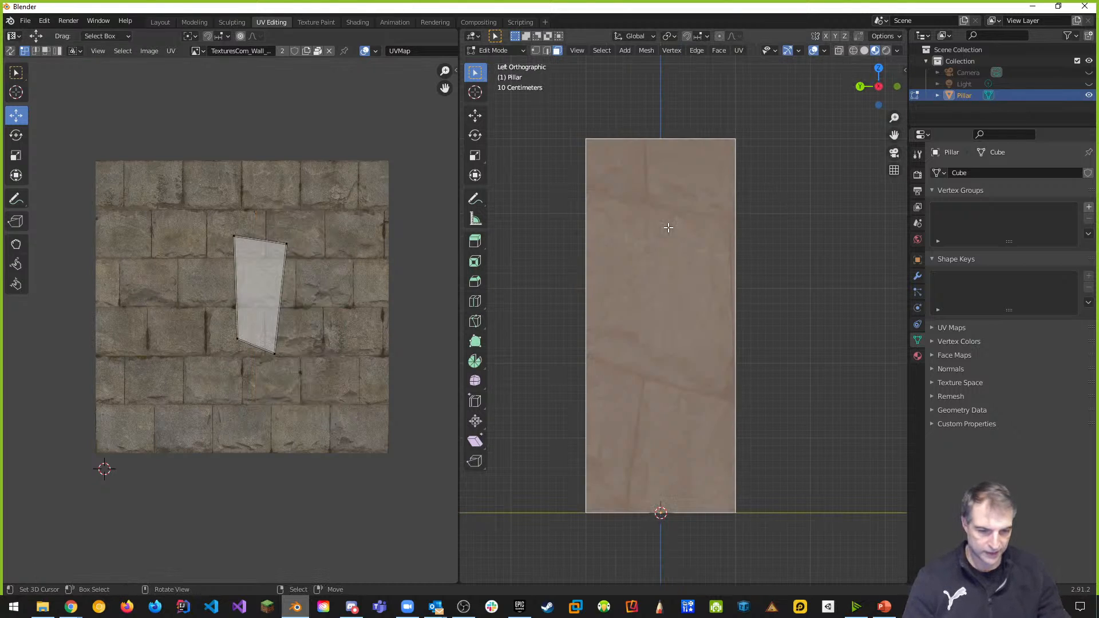
left_click(739, 50)
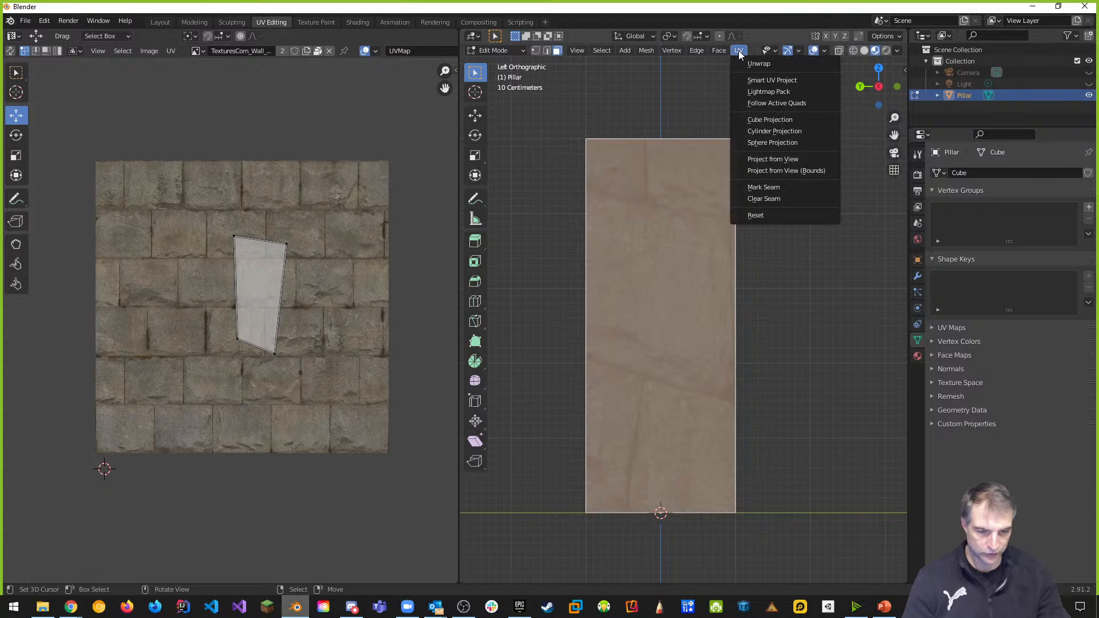
left_click(772, 159)
left_click_drag(190, 183, 311, 448)
left_click(372, 330)
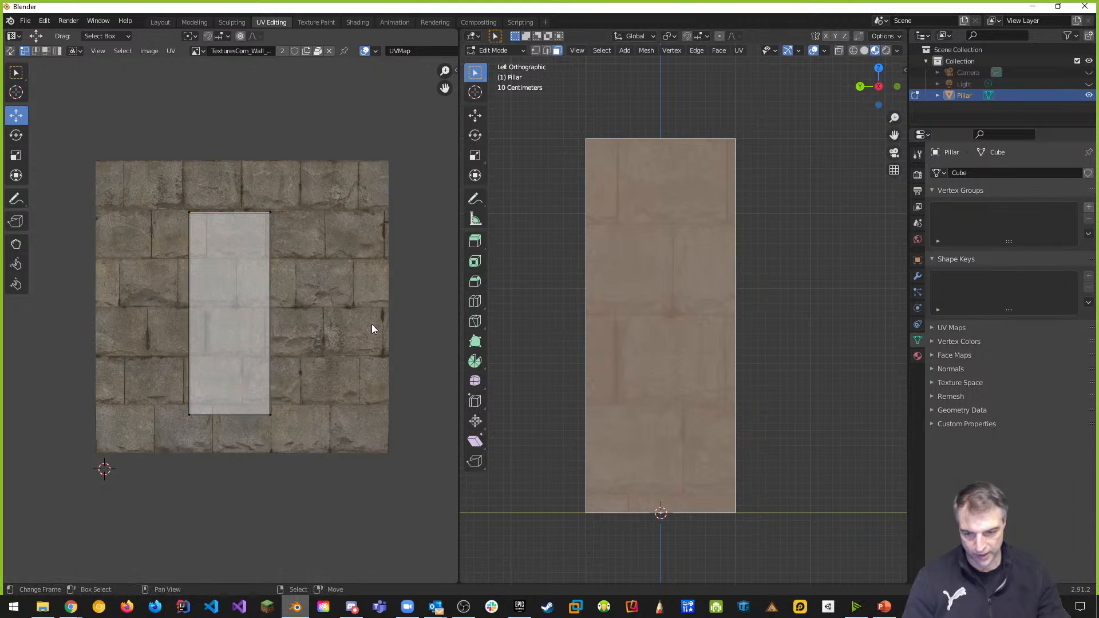
left_click_drag(144, 199, 312, 442)
left_click_drag(284, 312, 445, 312)
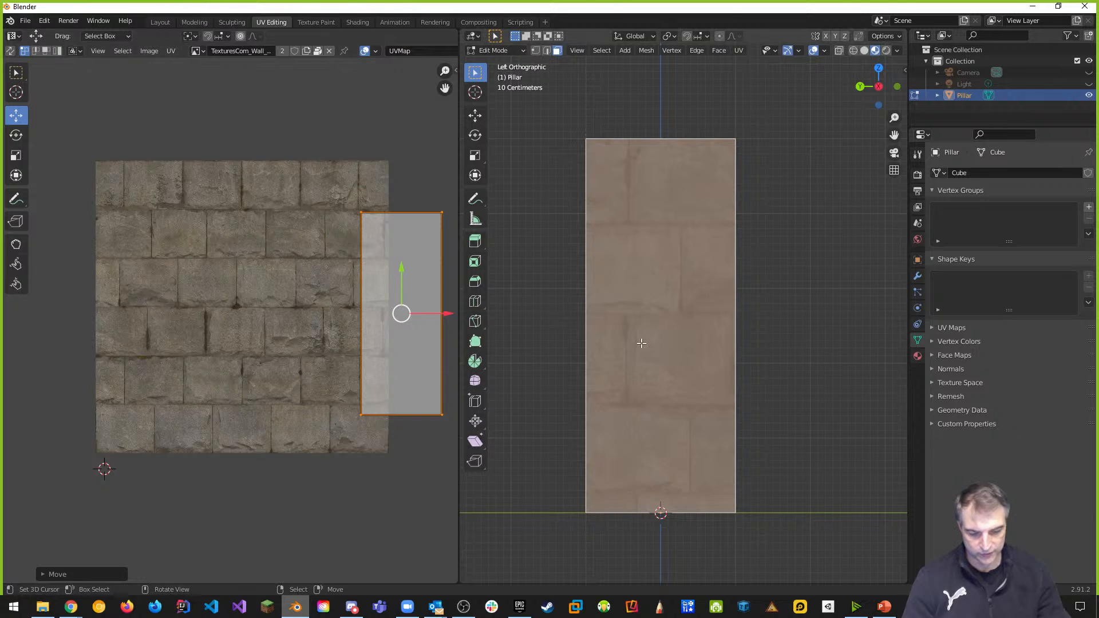
Step: Project the pillar's top face from the top orthographic view and move its UV island up across the texture's upper edge
key("KP_7")
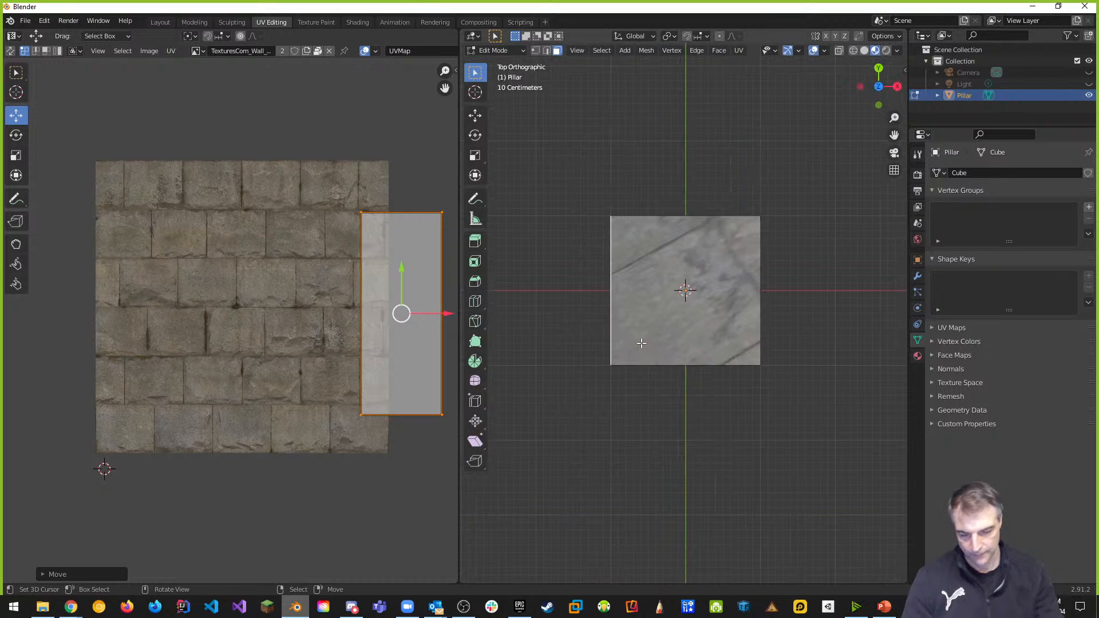
right_click(684, 254)
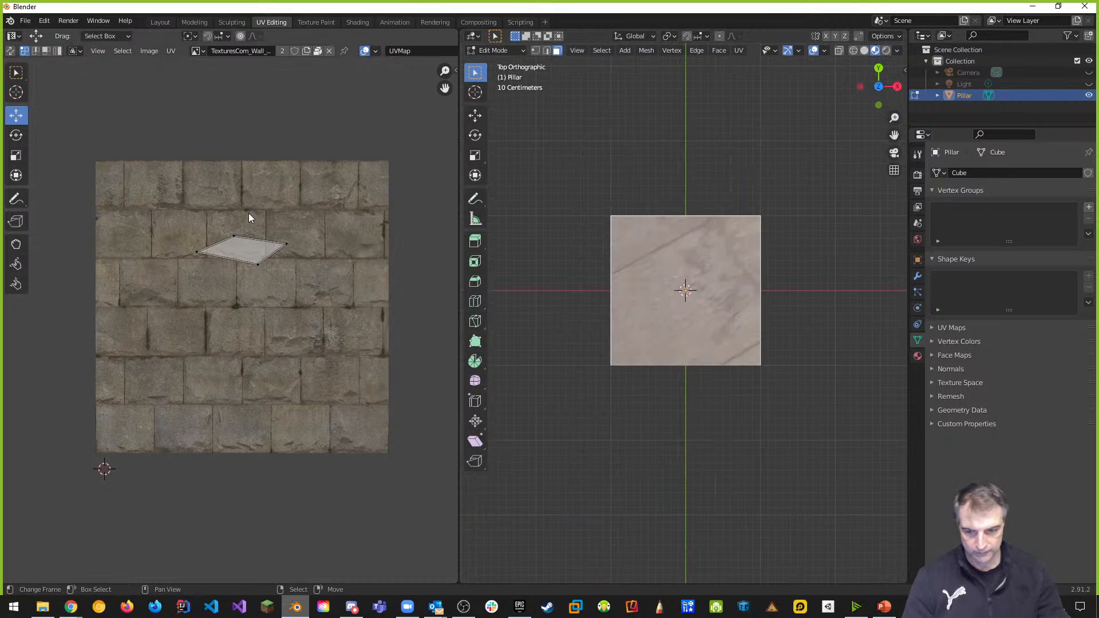
left_click(738, 51)
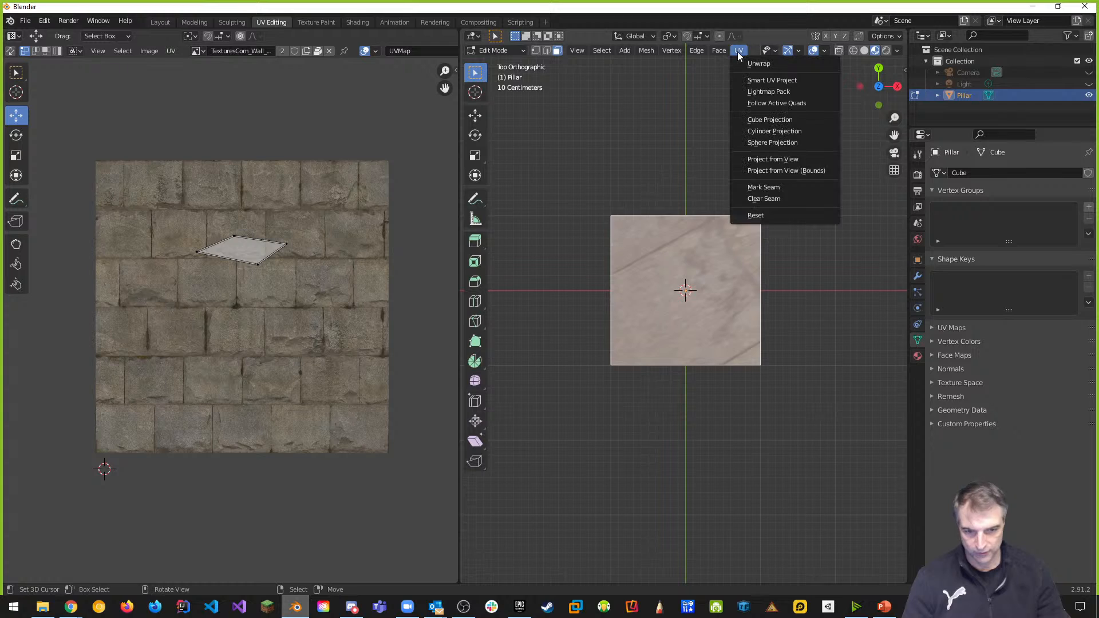
left_click(765, 159)
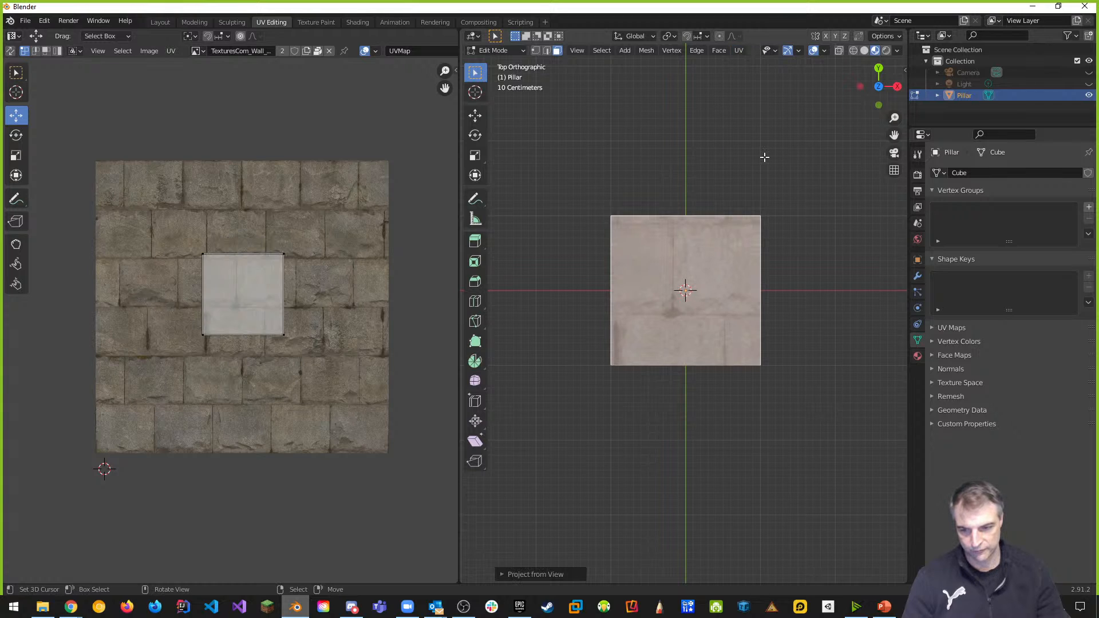
left_click_drag(162, 233, 293, 361)
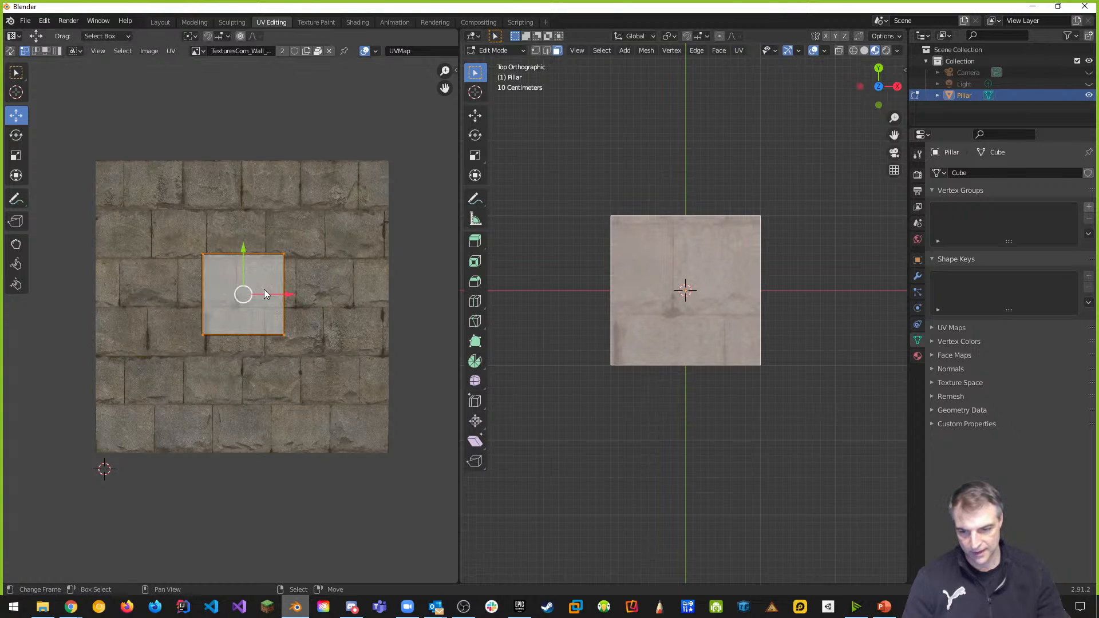
left_click_drag(245, 249, 245, 122)
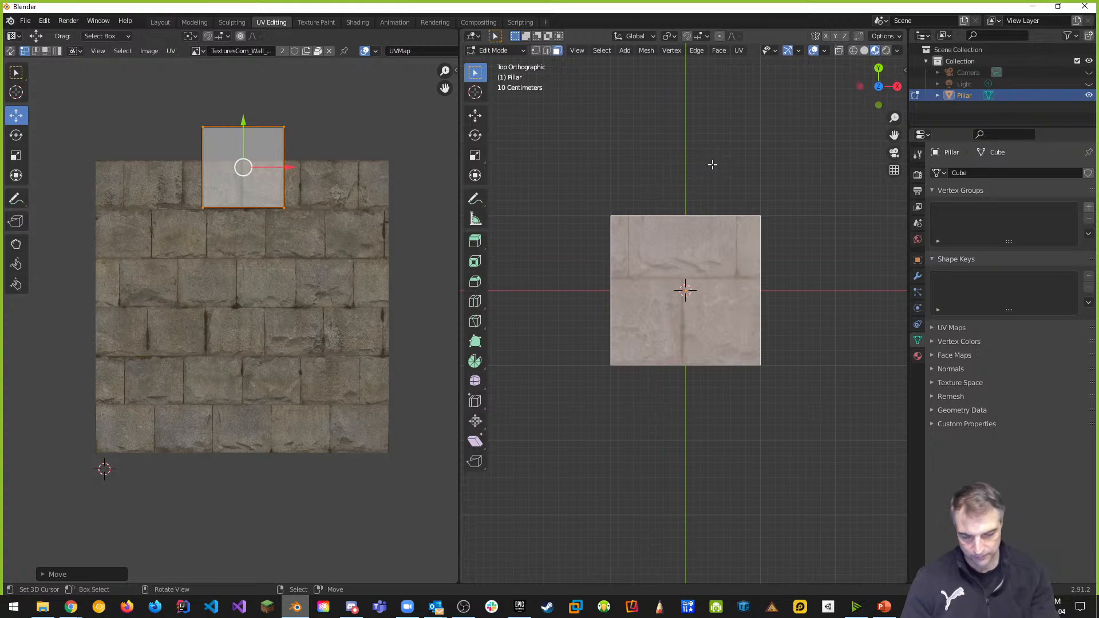
Step: Project the pillar's bottom face from the bottom orthographic view and move its UV island down across the texture's lower edge
key("ctrl+KP_7")
left_click(719, 288)
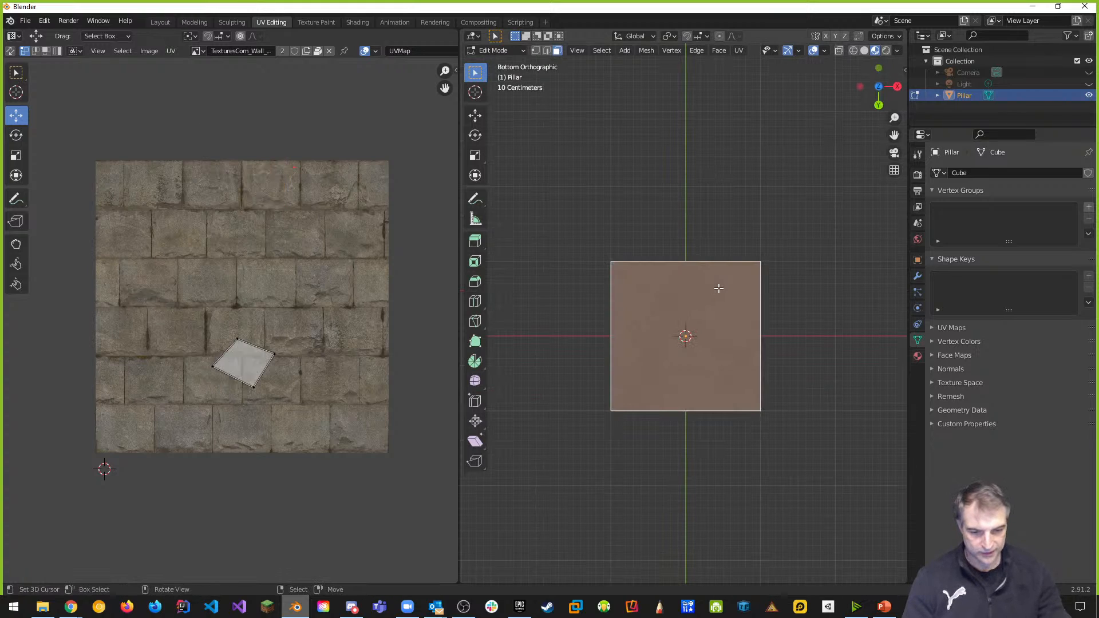
left_click(739, 50)
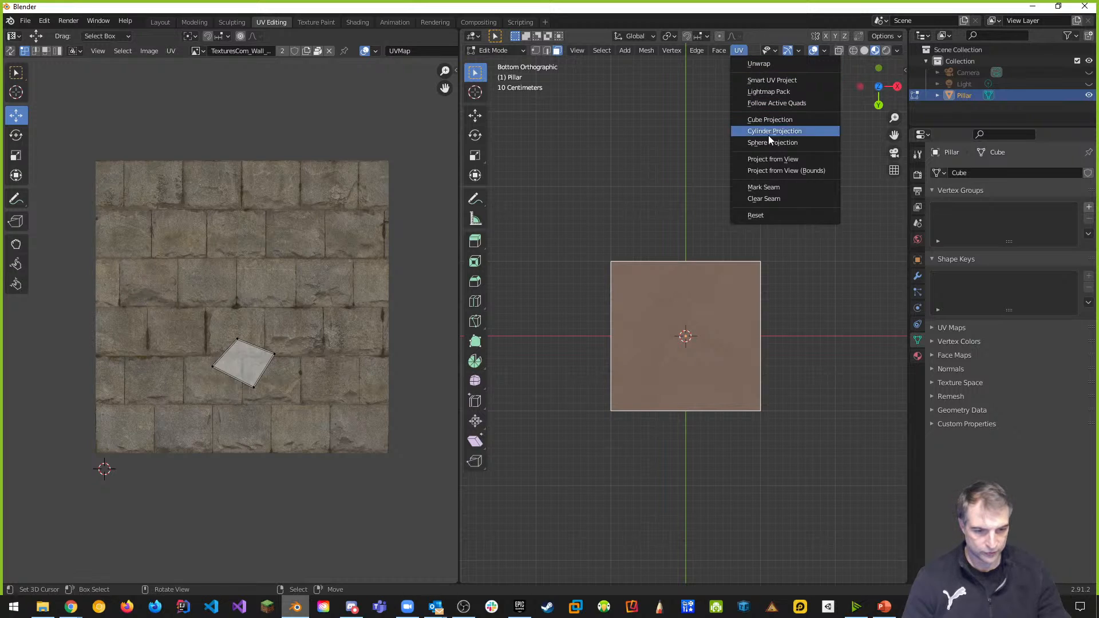
left_click(770, 159)
left_click_drag(156, 239, 328, 386)
left_click_drag(241, 276, 249, 402)
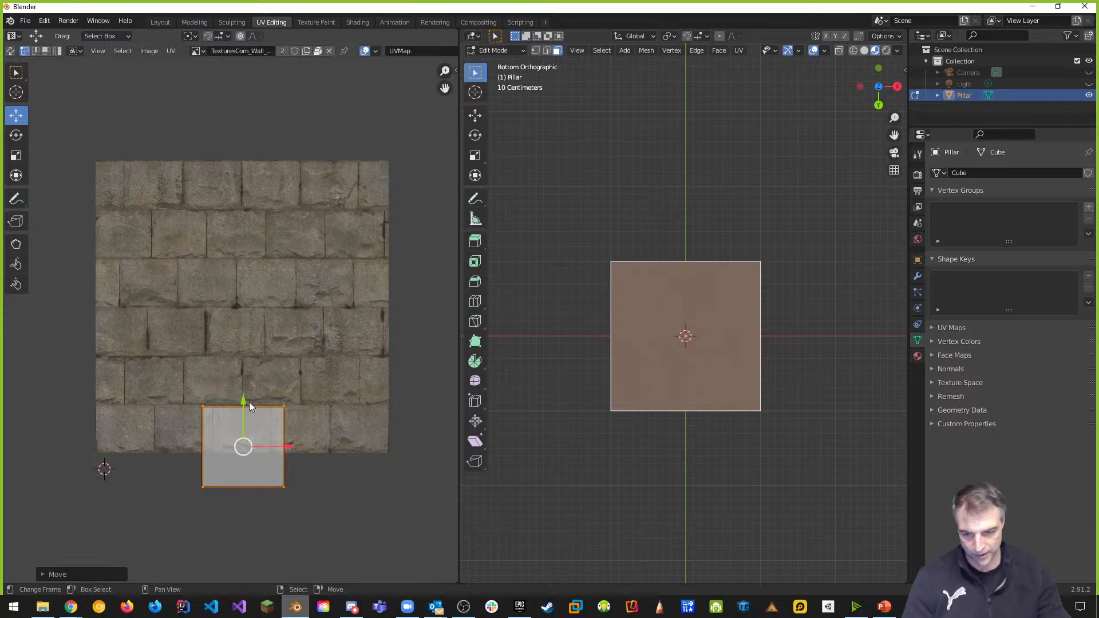
Step: Select all faces of the pillar and all their UVs to show every island together over the stone texture
left_click(603, 51)
left_click(609, 64)
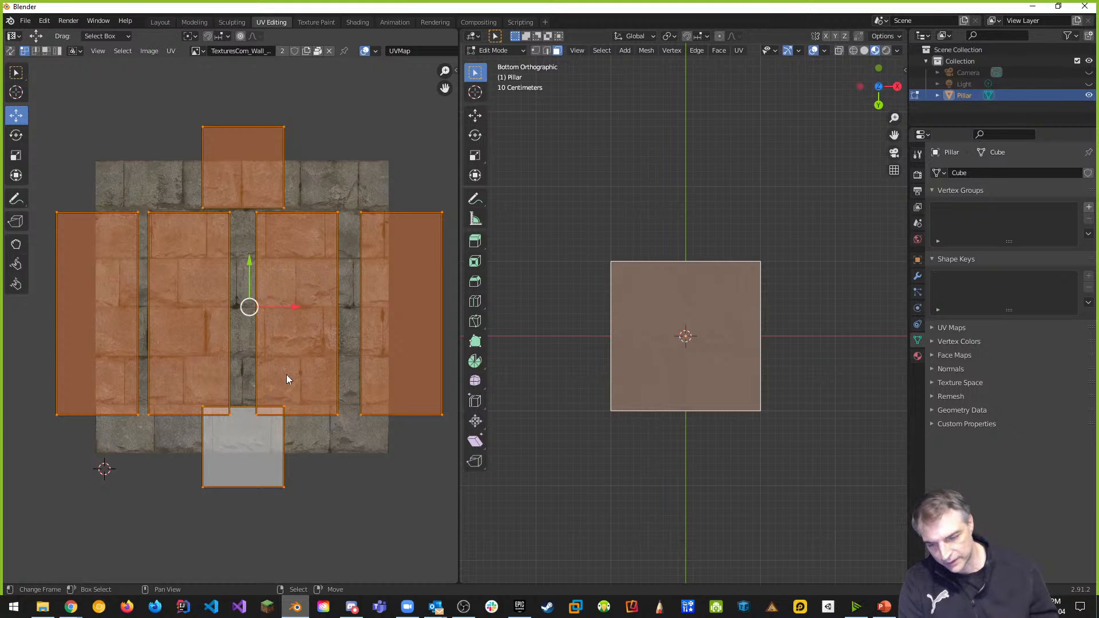
key("alt+a")
key("a")
left_click(125, 52)
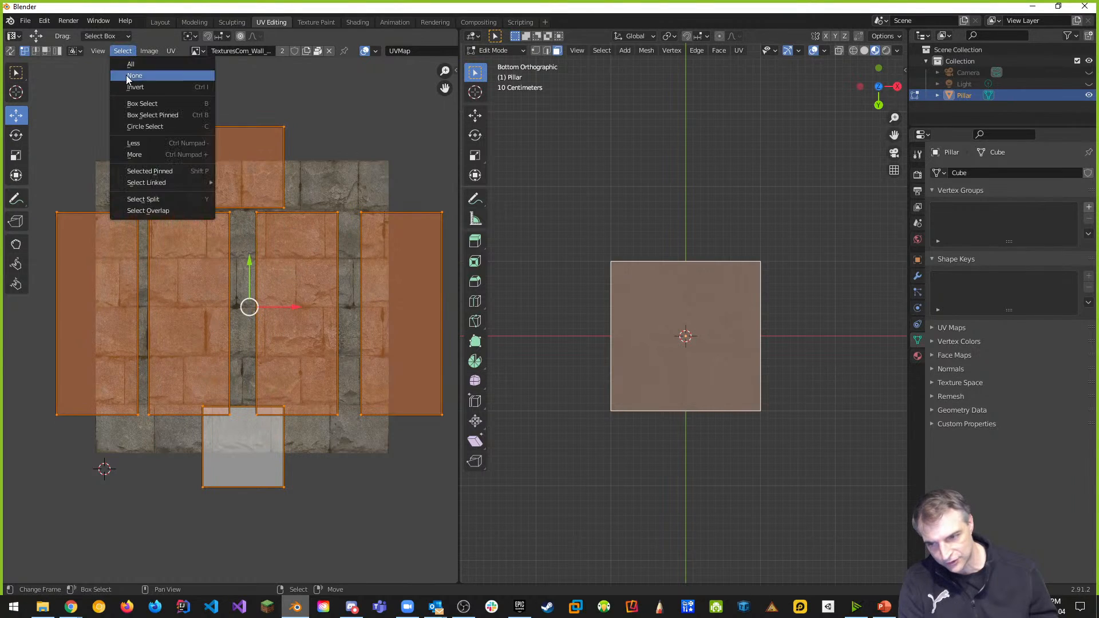
left_click(131, 64)
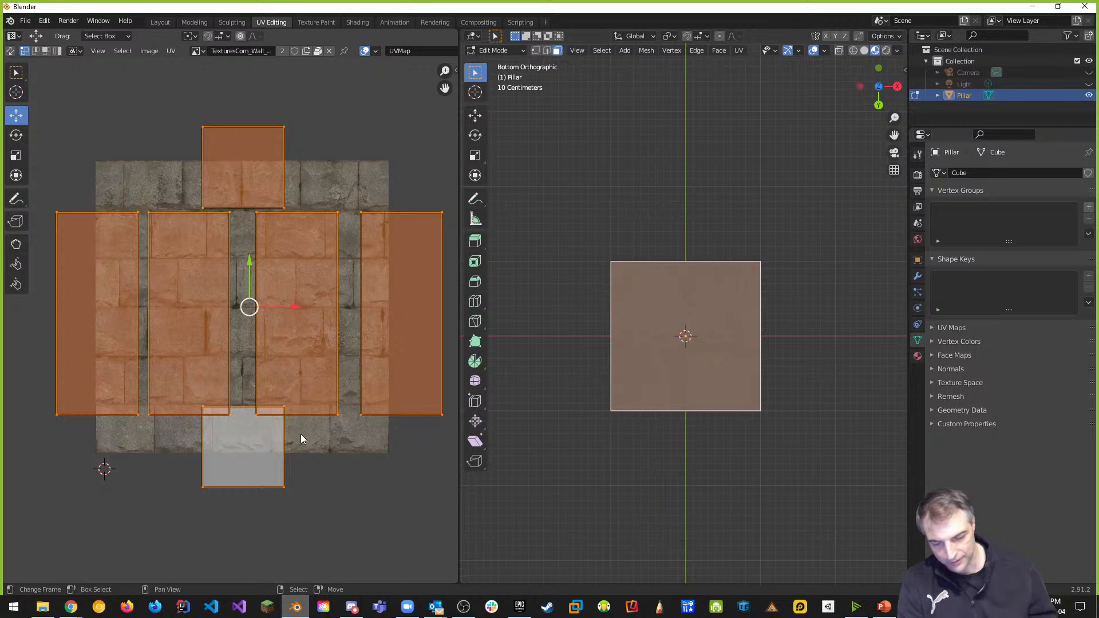
Step: Clear the UV selection, select the four corners of the bottom face's island, and move it down clear of the side islands
left_click(121, 51)
left_click(129, 76)
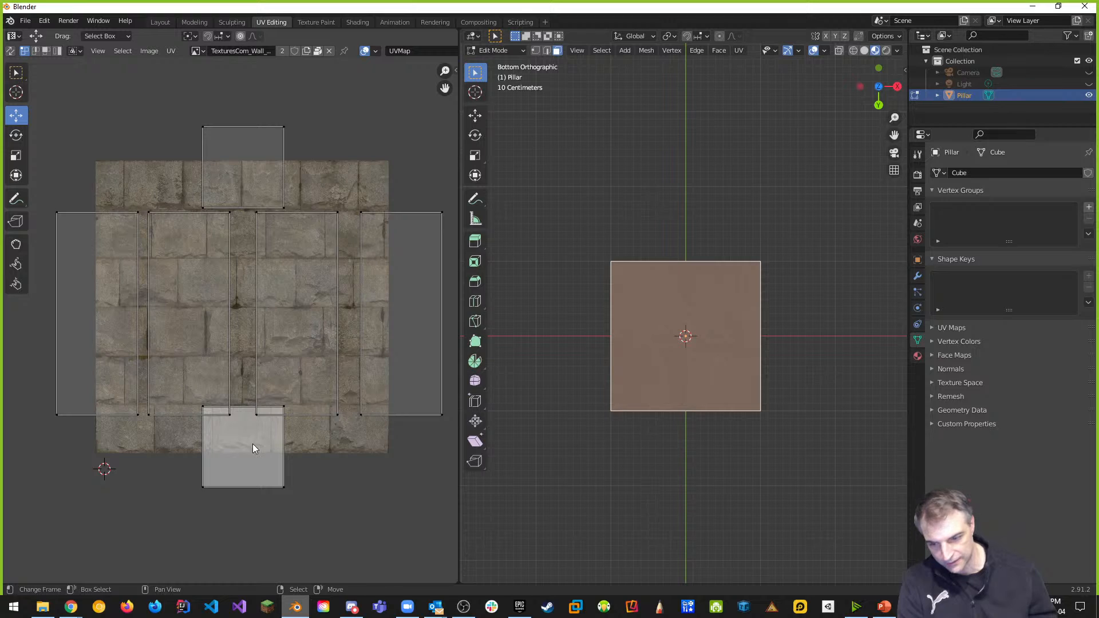
left_click(204, 407)
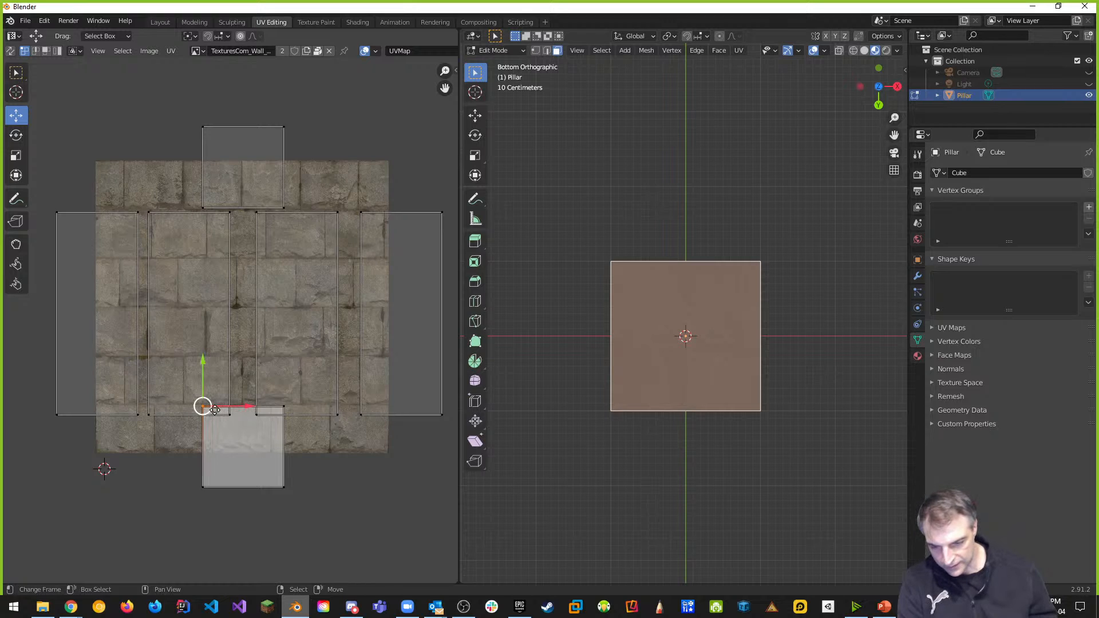
left_click(284, 406, "shift")
left_click(205, 487, "shift")
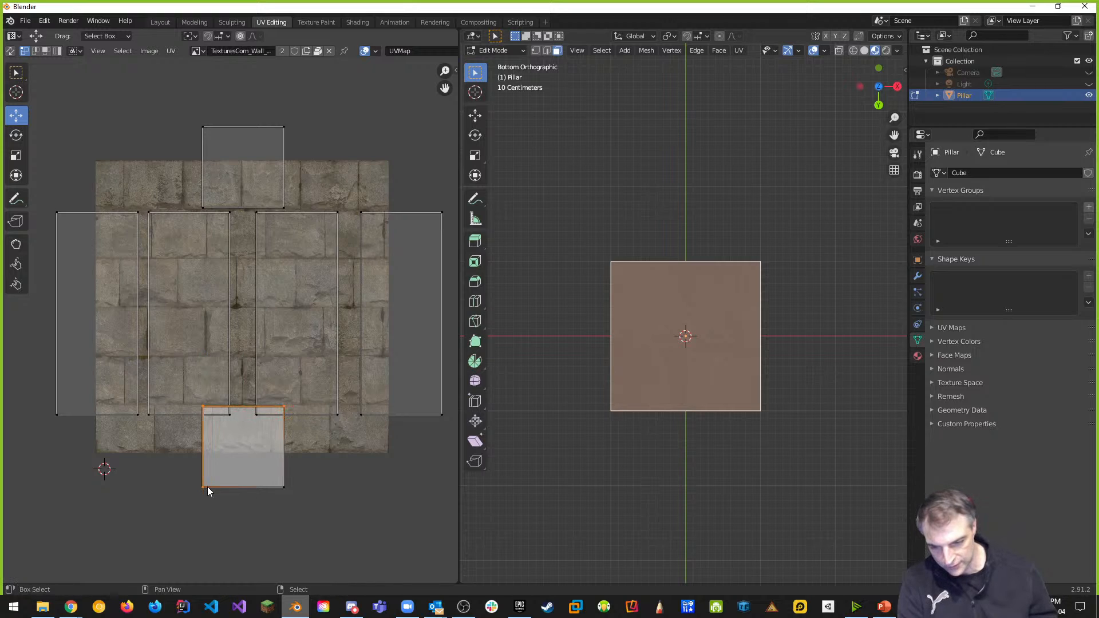
left_click(283, 486, "shift")
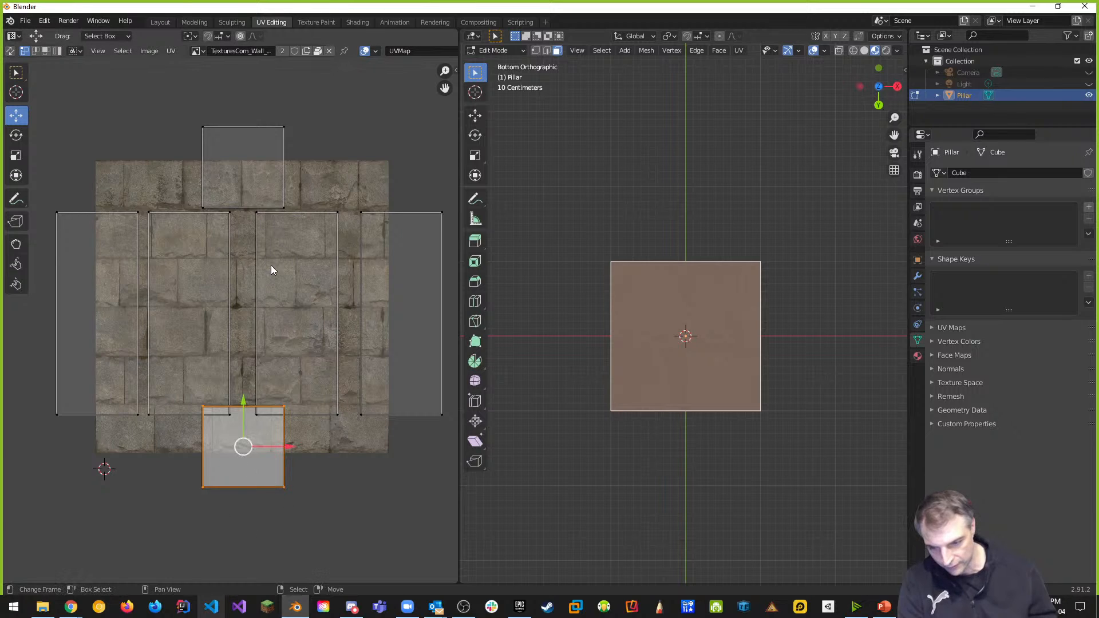
left_click_drag(245, 400, 247, 426)
Step: Select the second side island's four UV corners and move it left along X until it nearly touches the leftmost side island
scroll(93, 336, "up", 1)
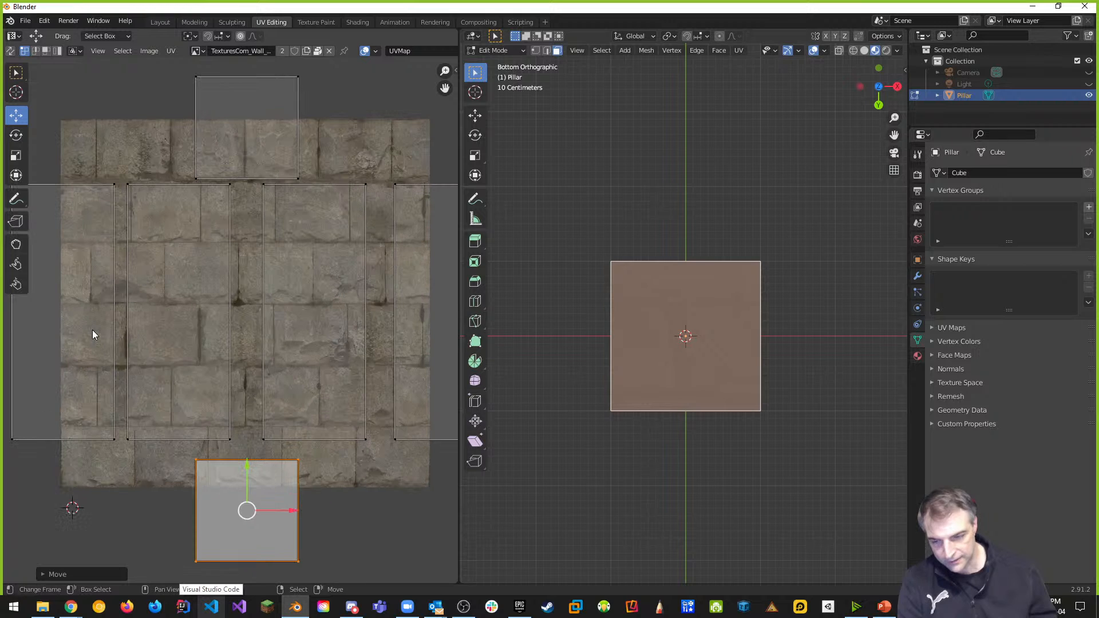
middle_click_drag(99, 341, 215, 305)
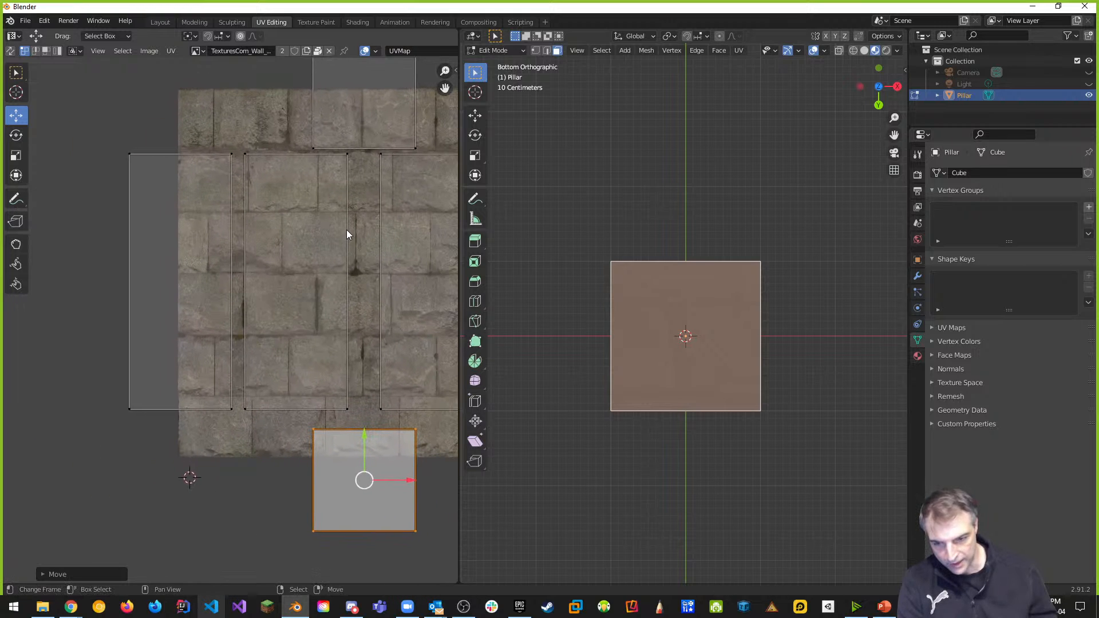
scroll(345, 230, "up", 1)
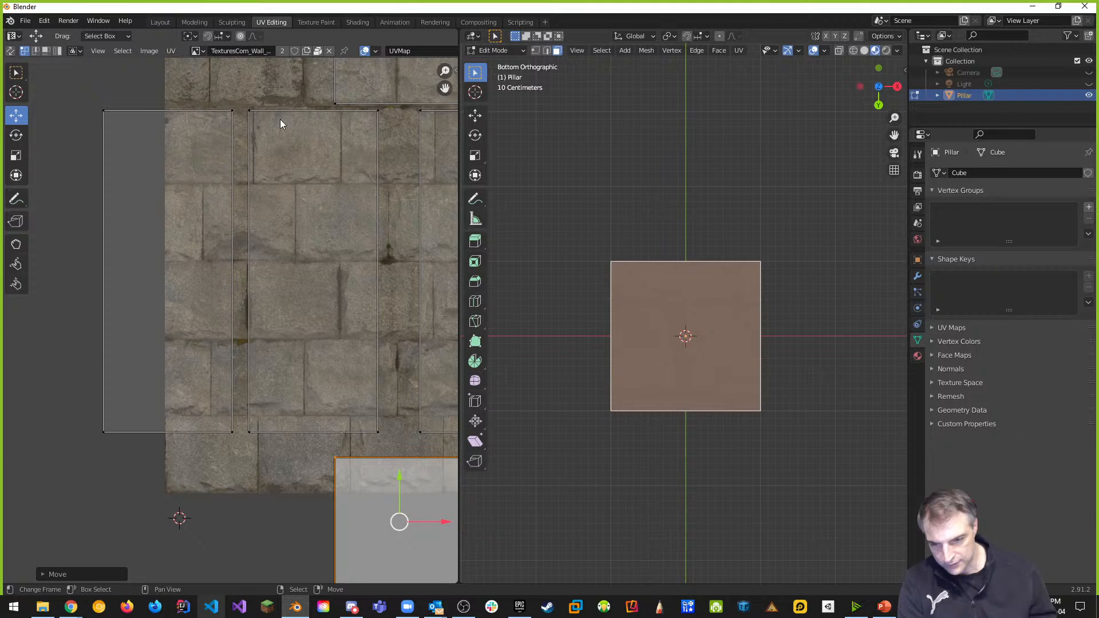
left_click_drag(246, 106, 383, 438)
left_click_drag(358, 272, 344, 276)
Step: Nudge the second side island left by about 0.001 along X so its edge meets the leftmost island's edge
scroll(175, 315, "up", 7)
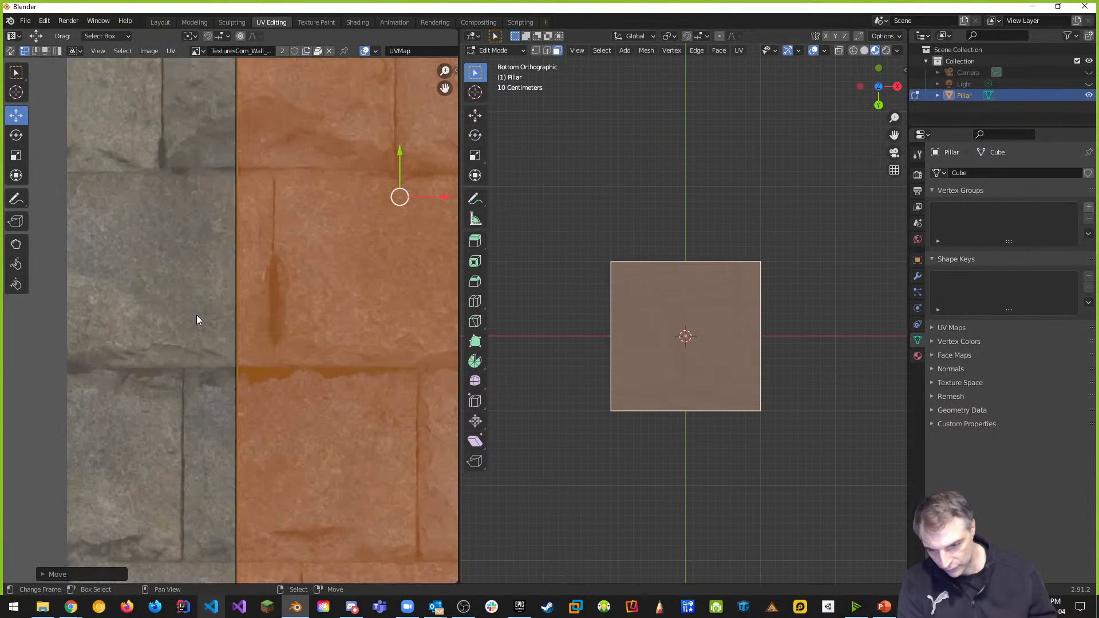
scroll(242, 314, "up", 5)
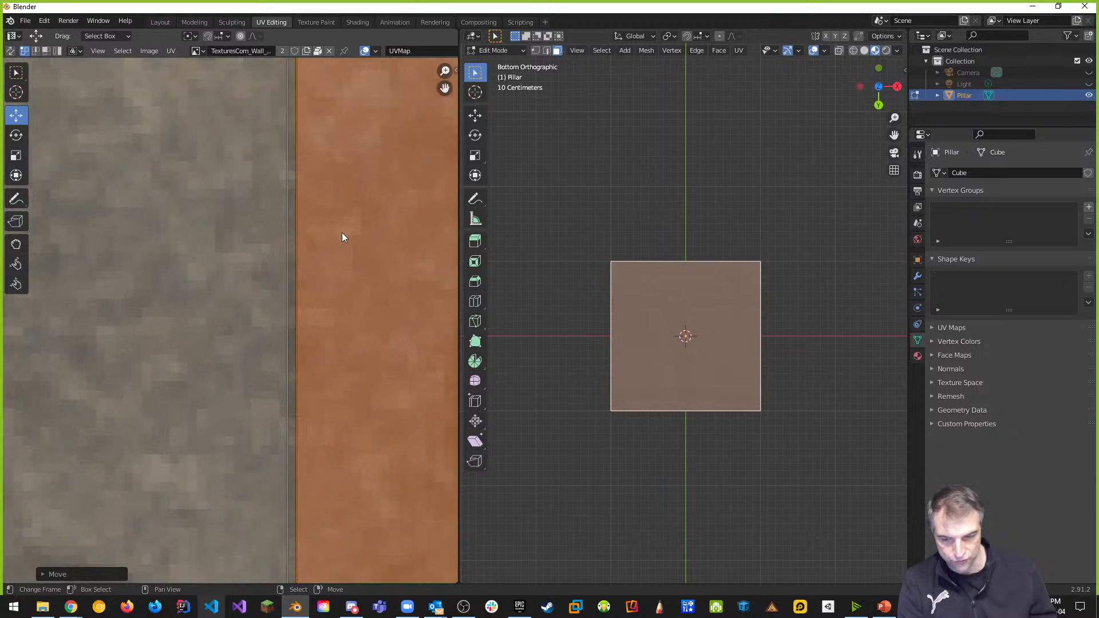
key("g")
key("x")
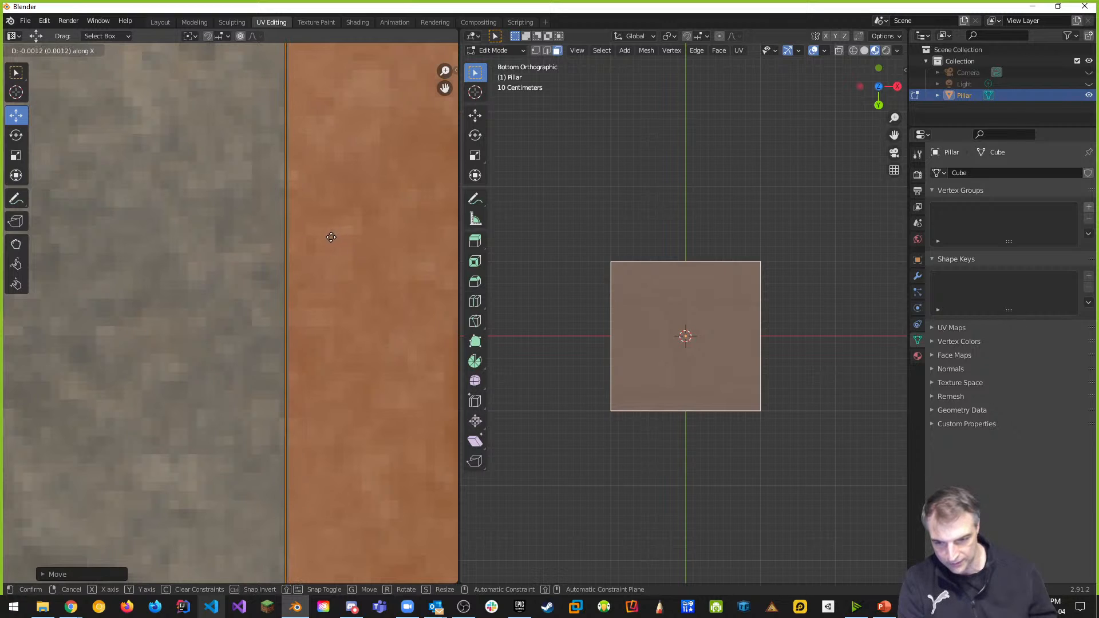
left_click(334, 239)
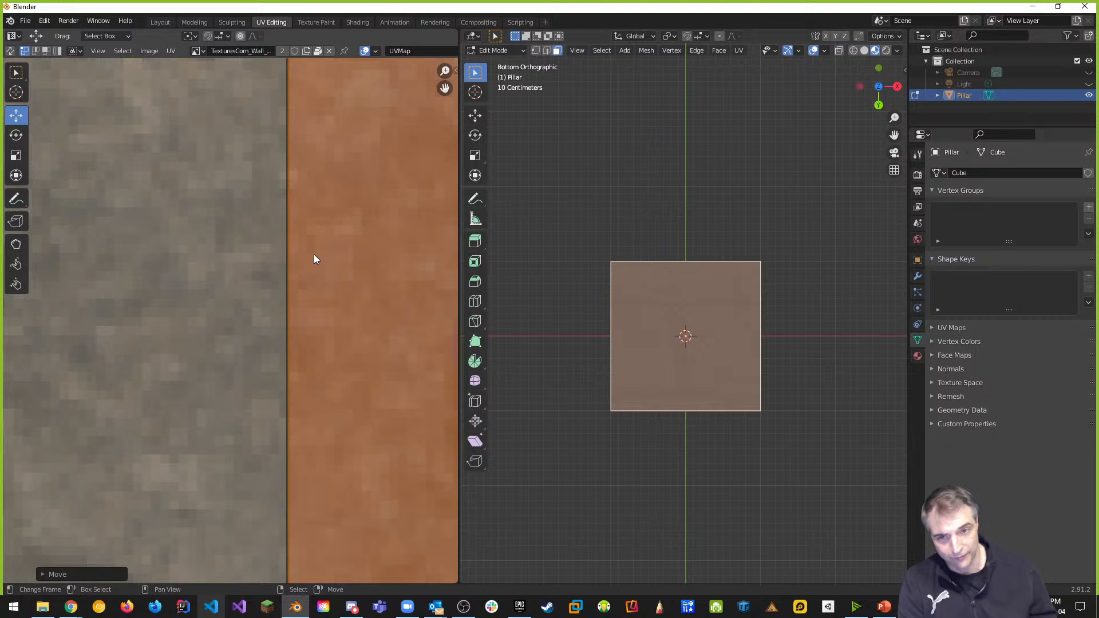
Step: Replace the UV selection with the third side island and move it left along X close to the second side island
scroll(314, 254, "down", 5)
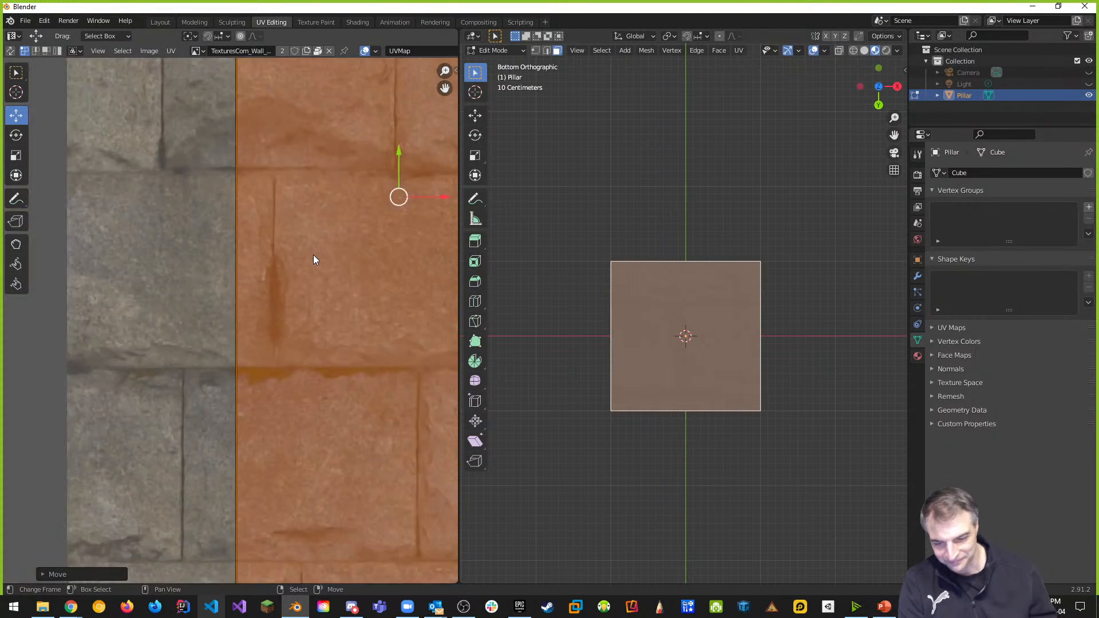
scroll(314, 255, "down", 5)
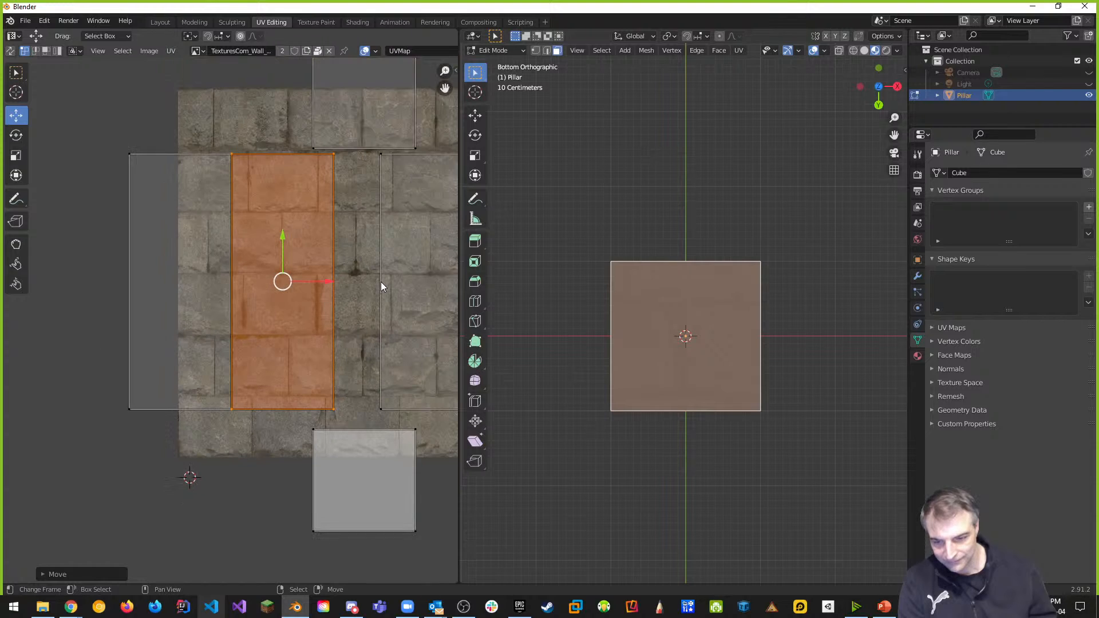
middle_click_drag(390, 284, 261, 283)
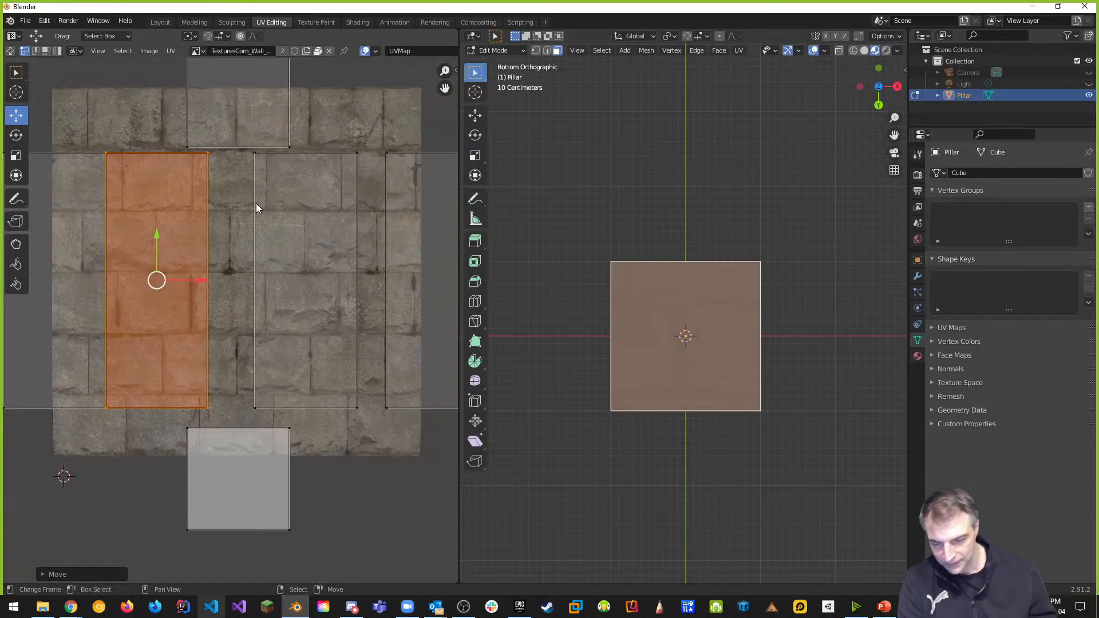
left_click(255, 196)
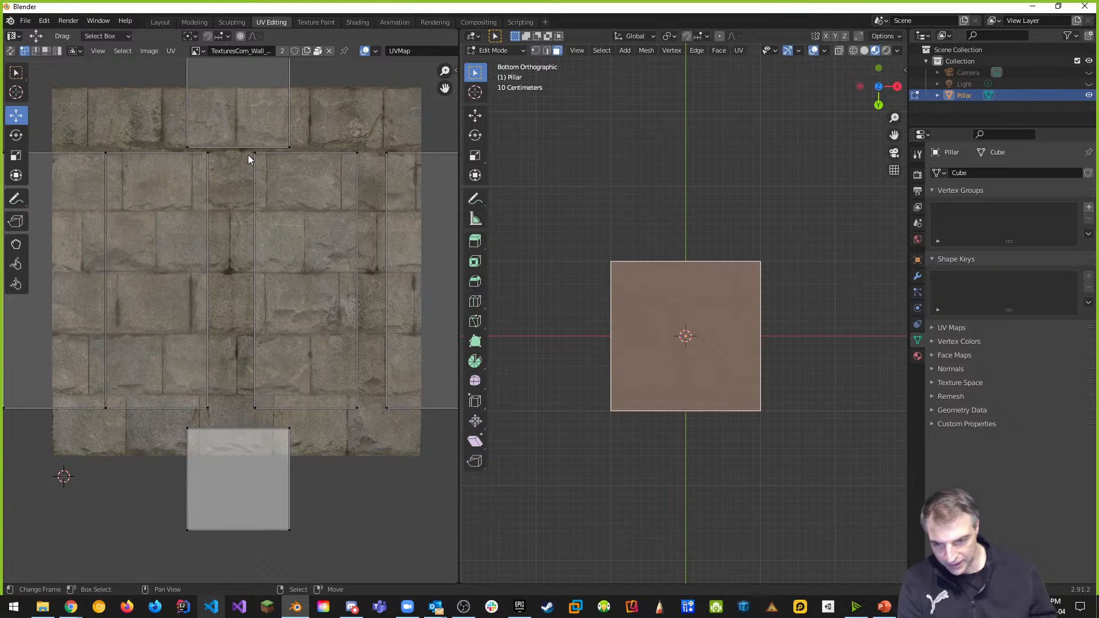
left_click_drag(248, 150, 370, 414)
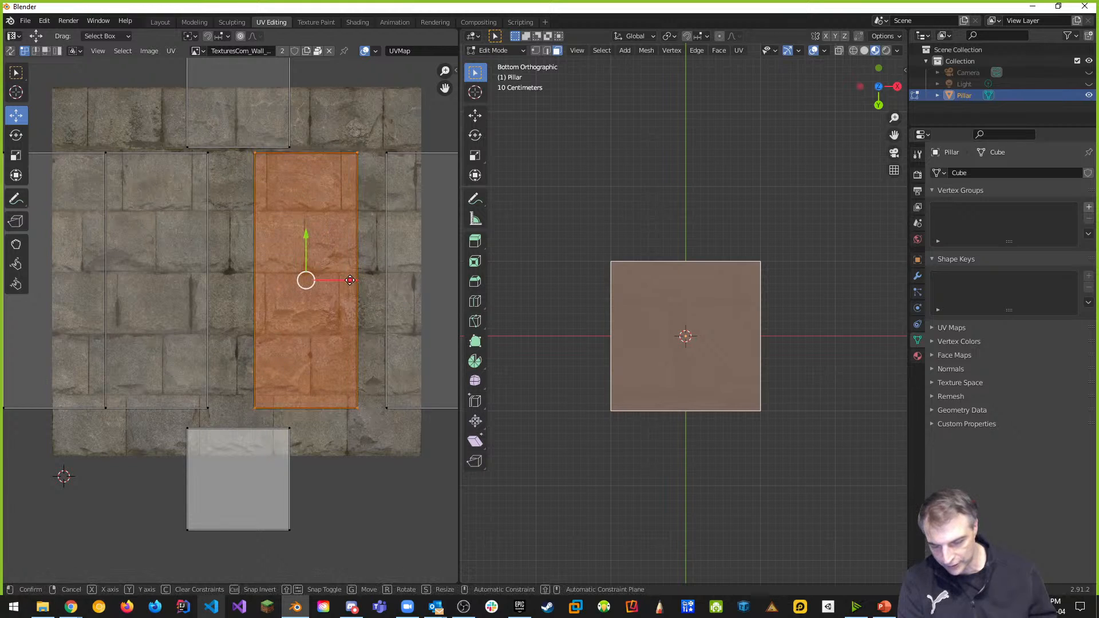
left_click_drag(351, 286, 304, 283)
Step: Nudge the third side island left by about 0.002 along X to close its gap with the second side island
scroll(200, 306, "up", 5)
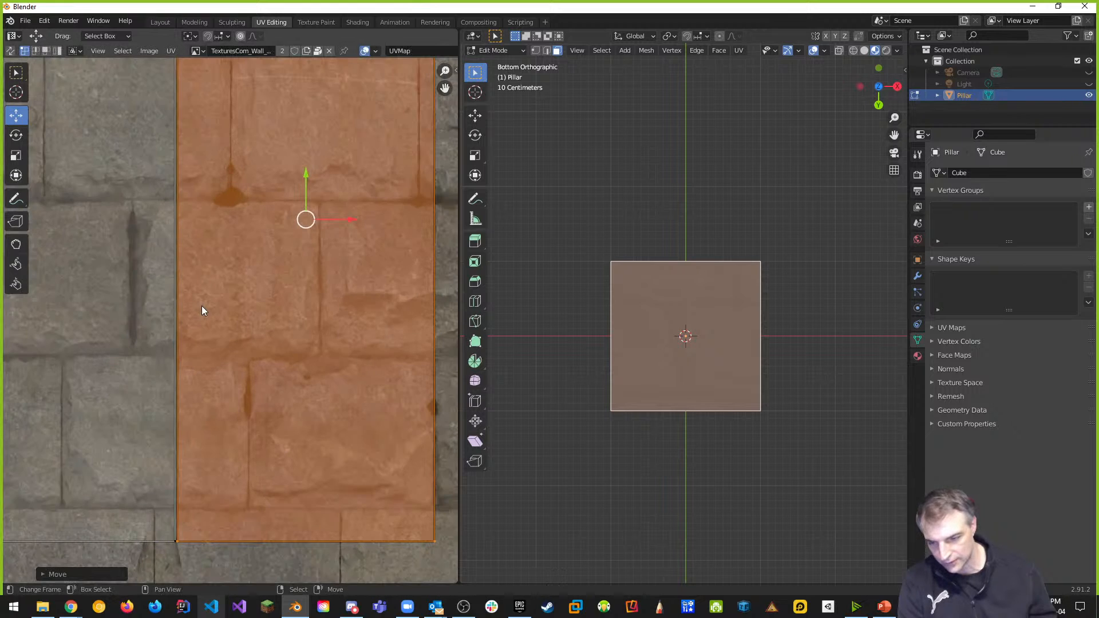
middle_click_drag(171, 304, 332, 292)
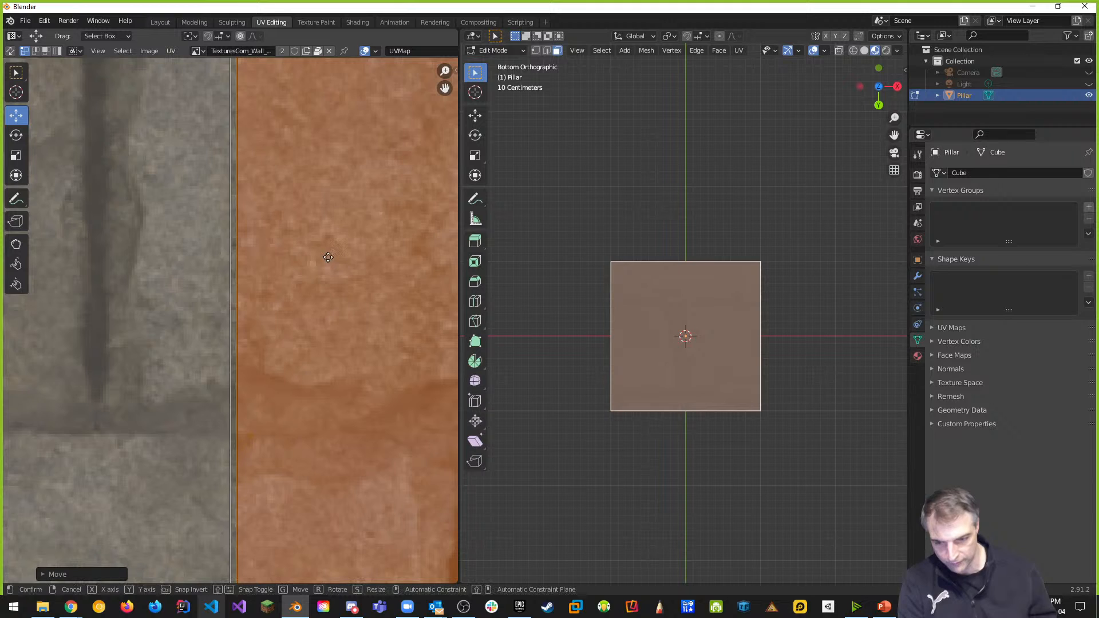
key("g")
key("x")
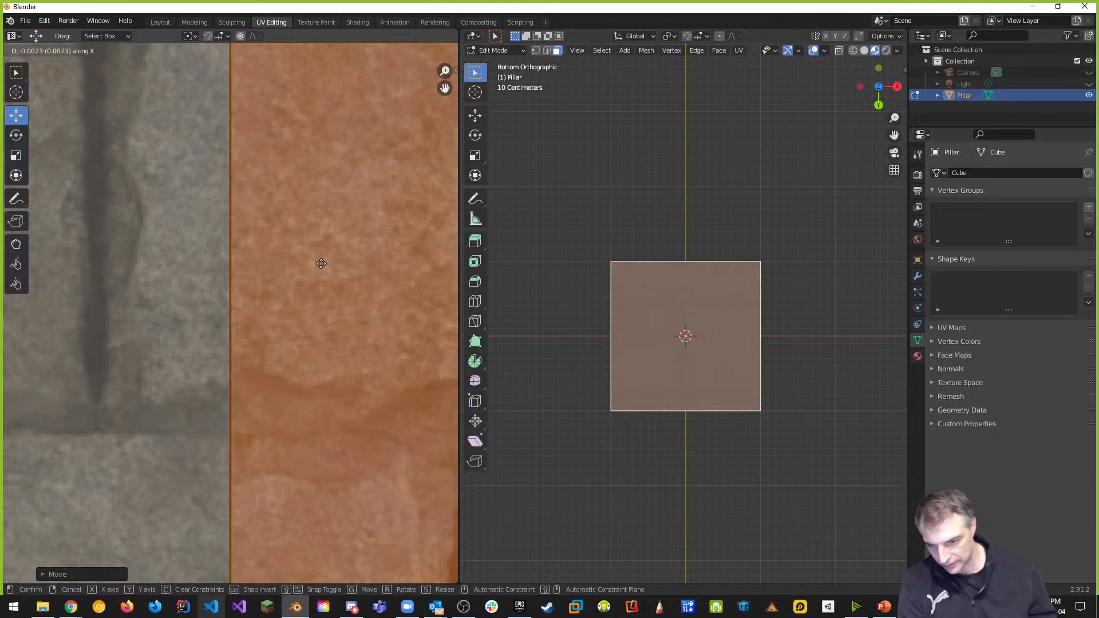
left_click(322, 268)
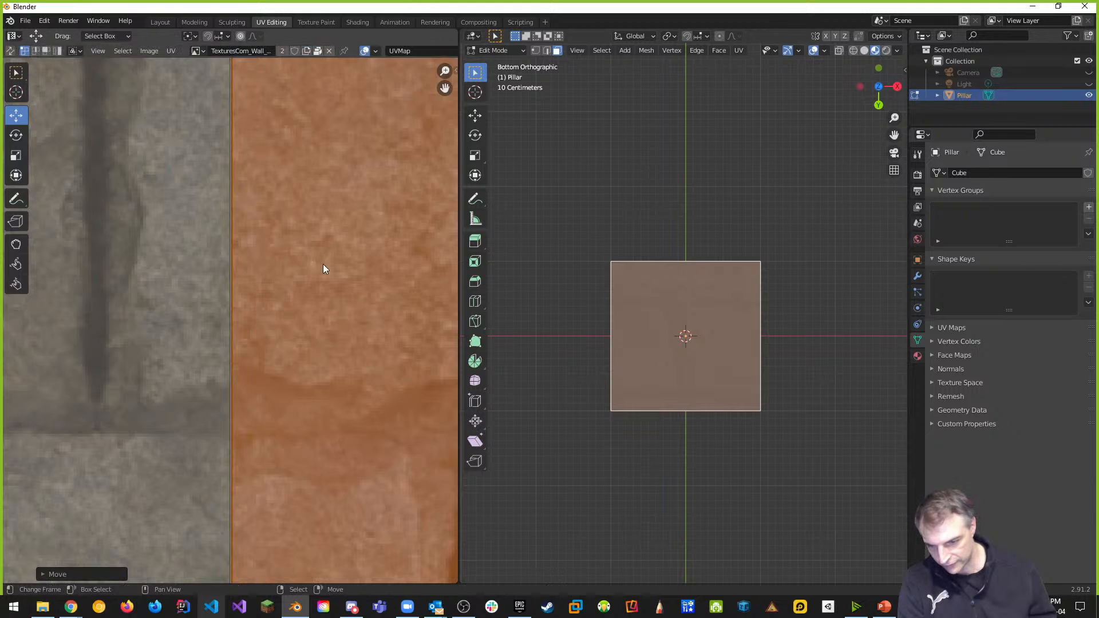
Step: Replace the UV selection with the rightmost side island and move it left along X close to the third side island
scroll(265, 314, "down", 6)
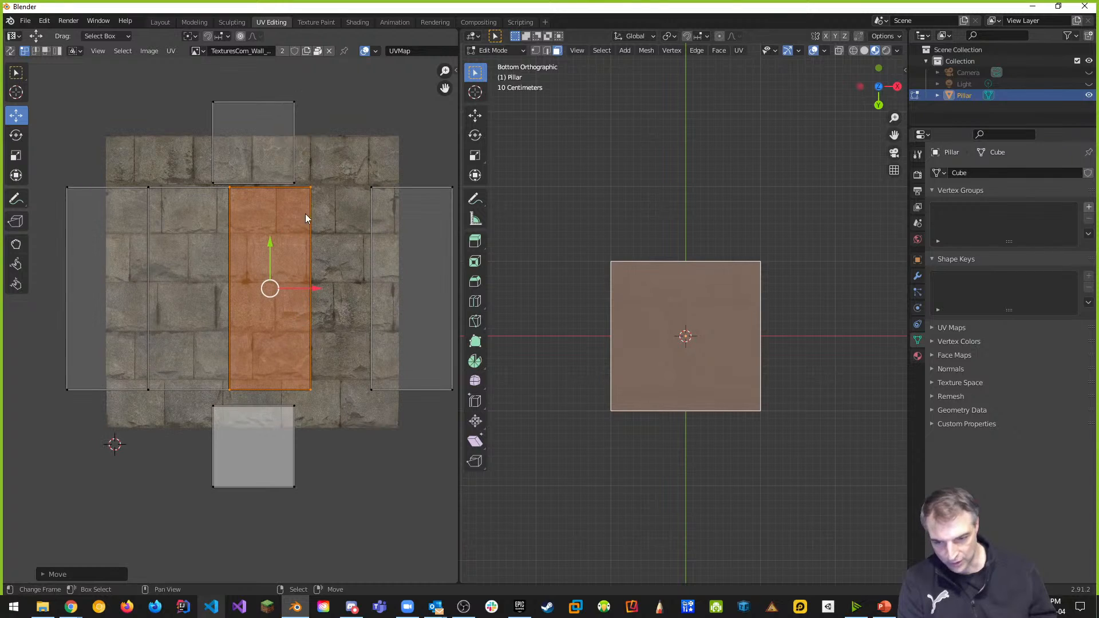
middle_click_drag(362, 291, 316, 298)
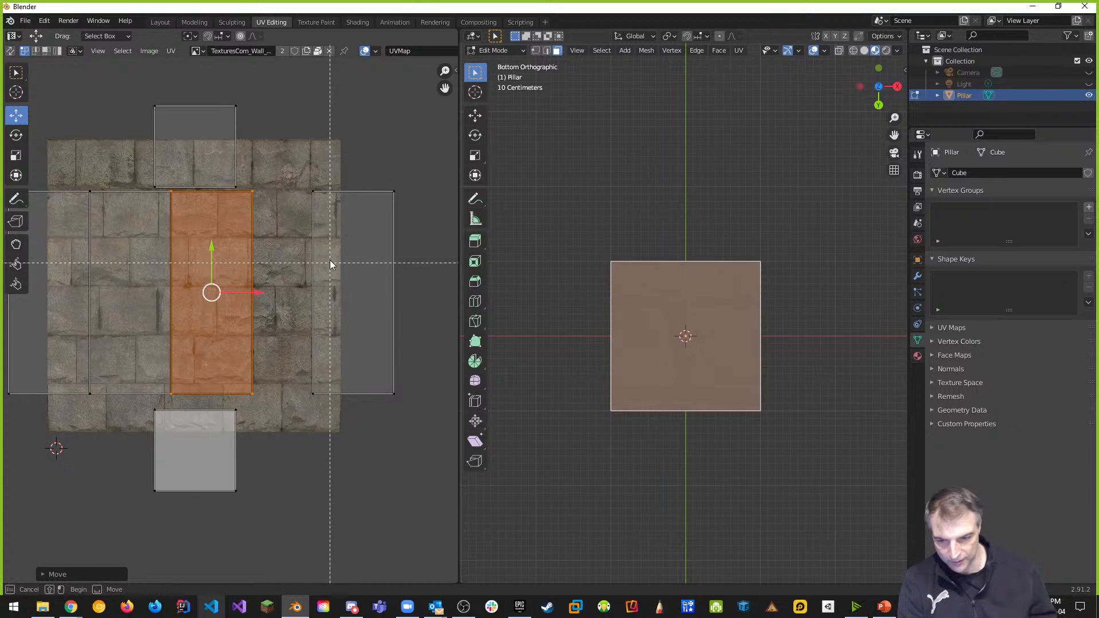
left_click(301, 191)
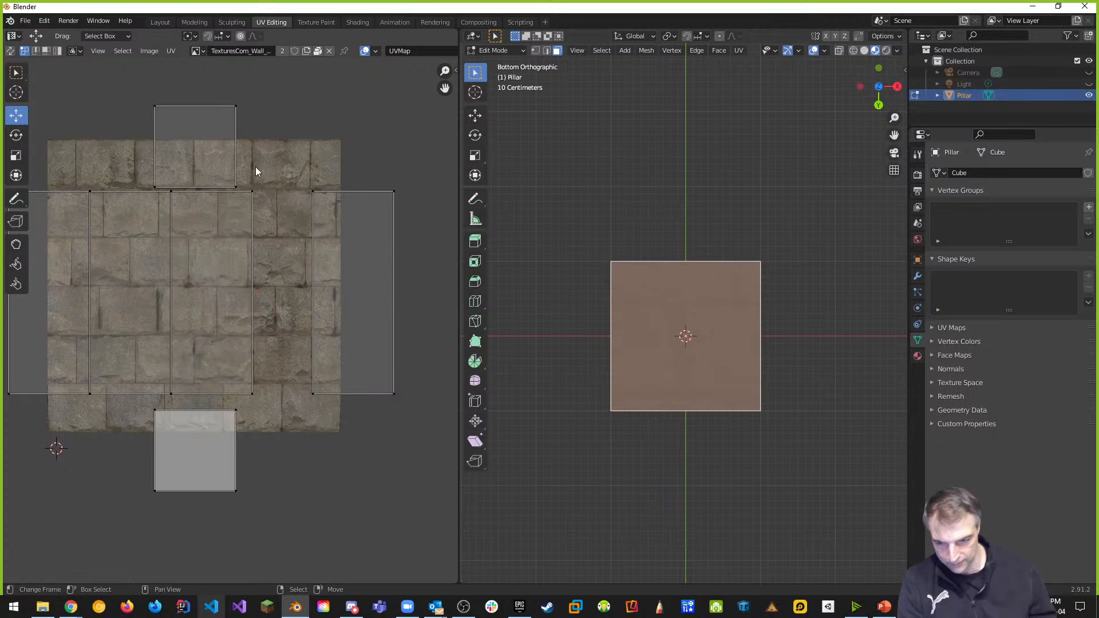
key("b")
left_click_drag(305, 179, 421, 420)
left_click_drag(398, 293, 338, 297)
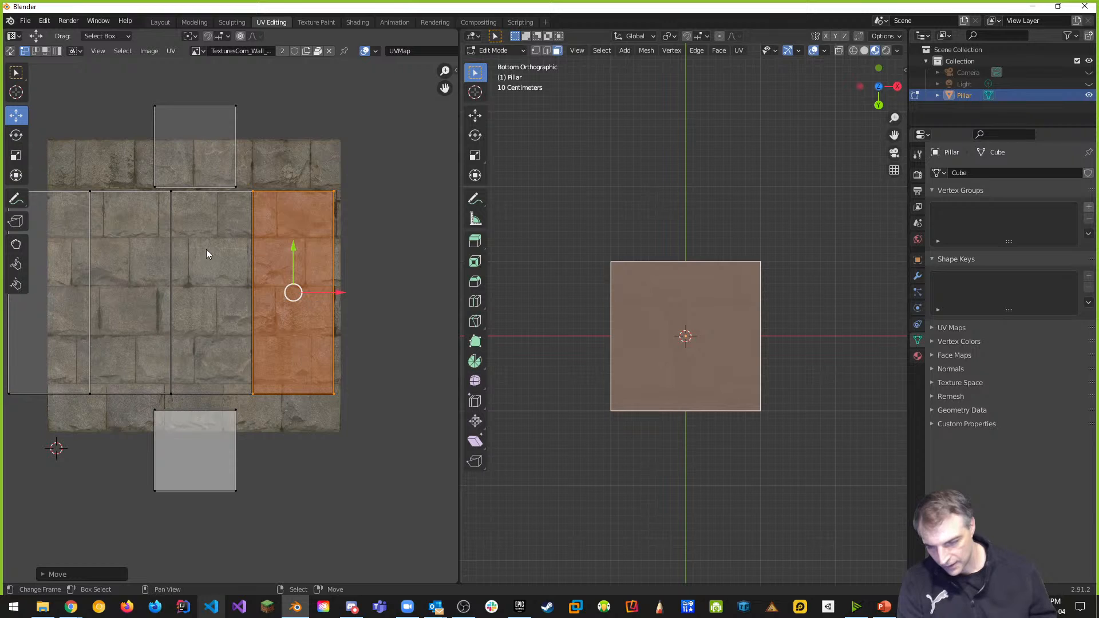
Step: Nudge the rightmost side island left by about 0.002 along X so its edge meets the third side island's edge
scroll(222, 267, "up", 8)
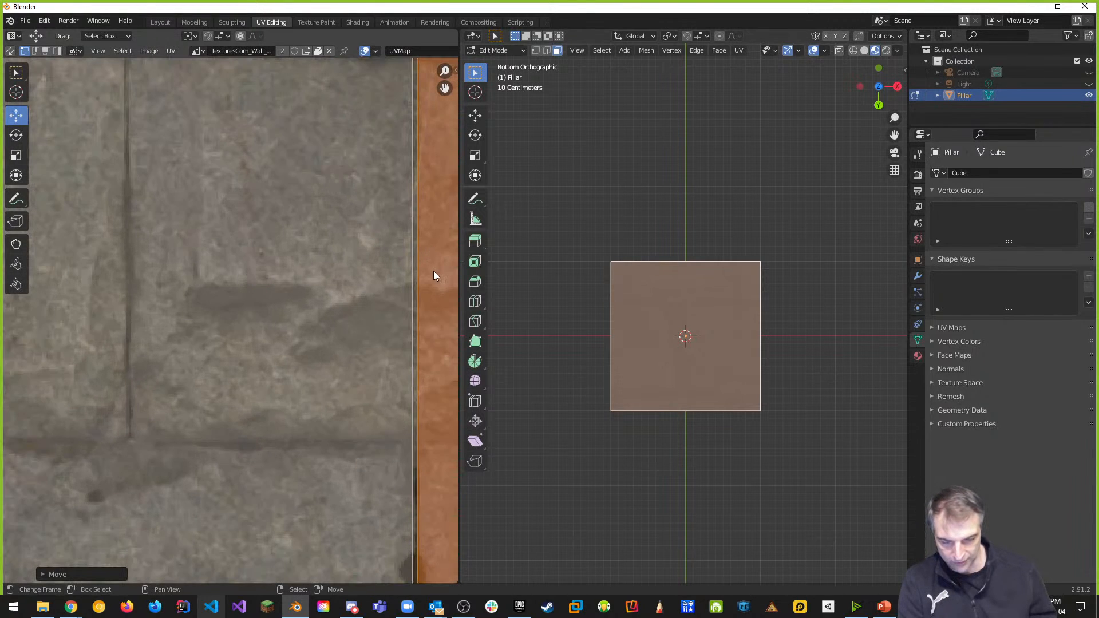
middle_click_drag(434, 270, 243, 276)
key("g")
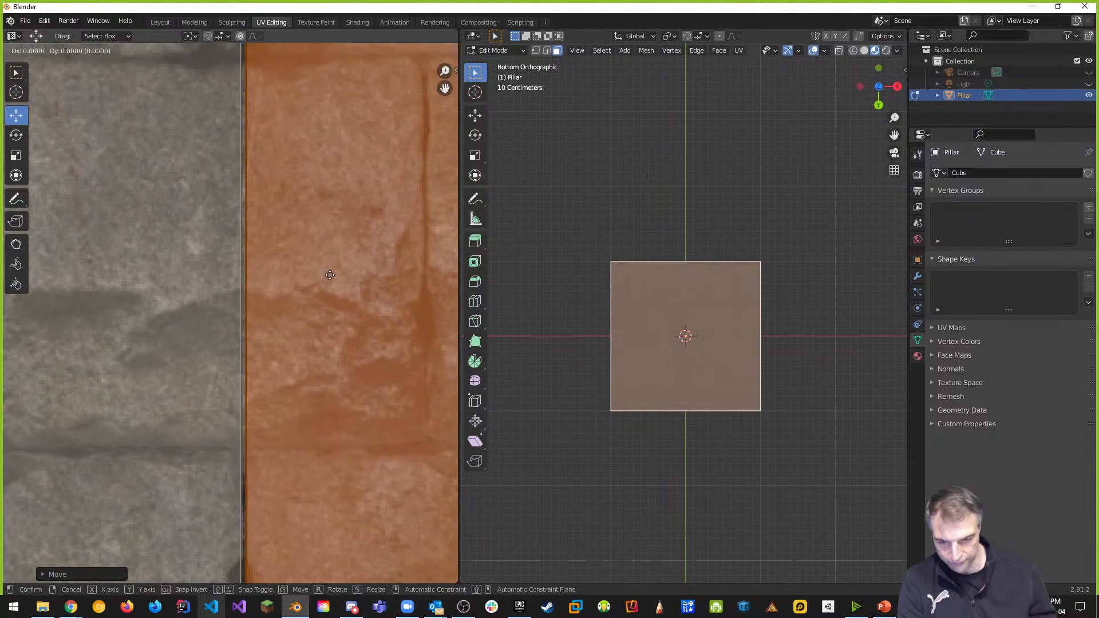
key("x")
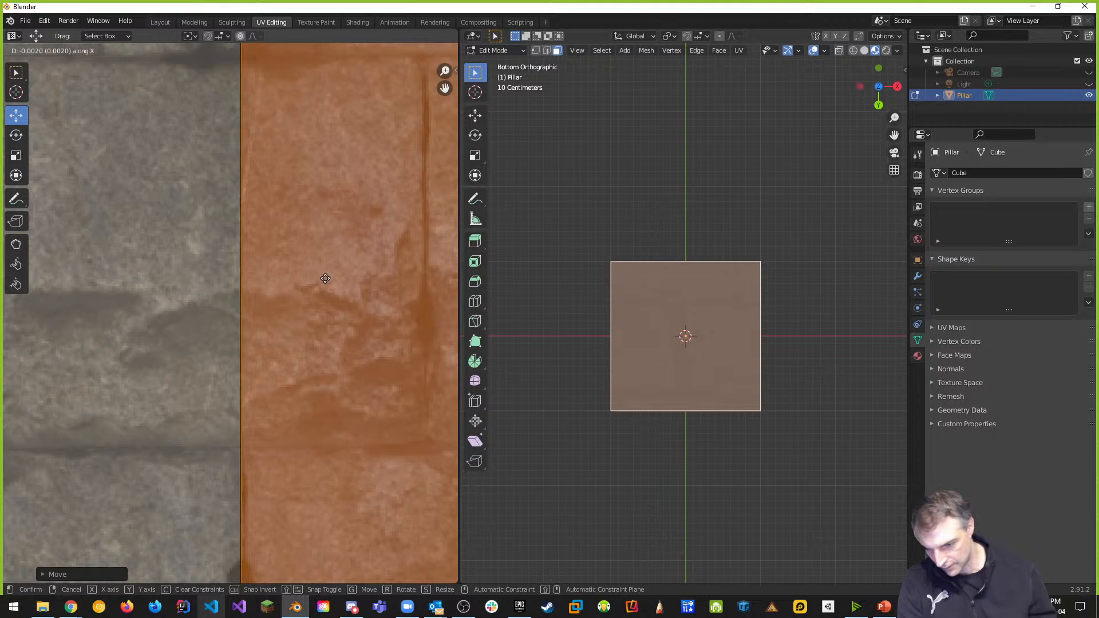
left_click(325, 278)
Step: Select the top face's UV island and move it left along X to sit above the second side island
scroll(336, 322, "down", 5)
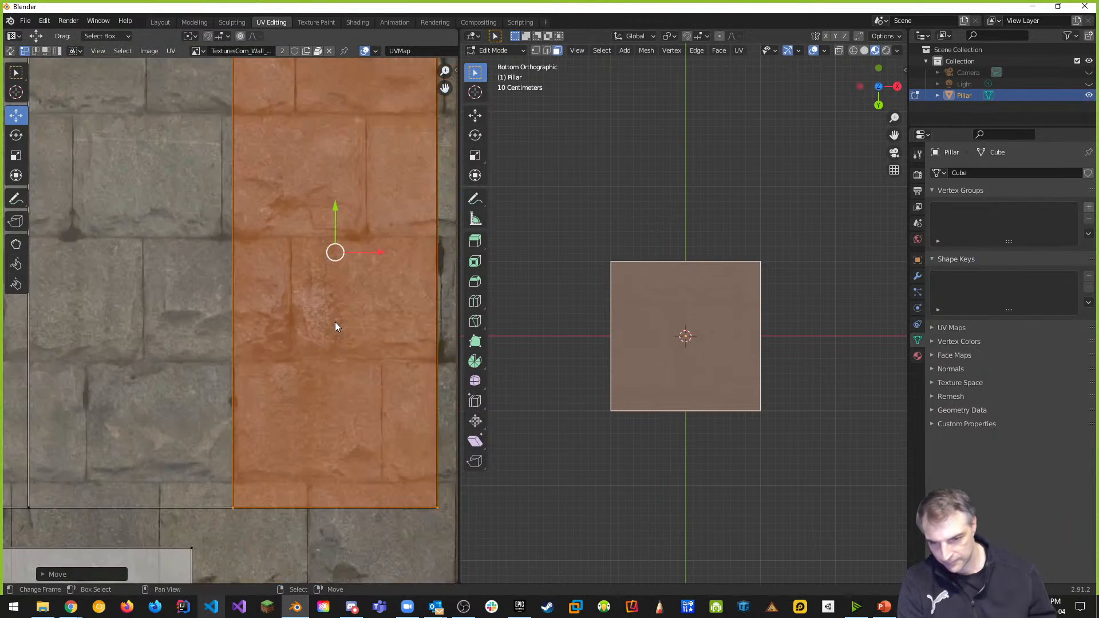
scroll(308, 346, "down", 2)
middle_click_drag(190, 291, 346, 269)
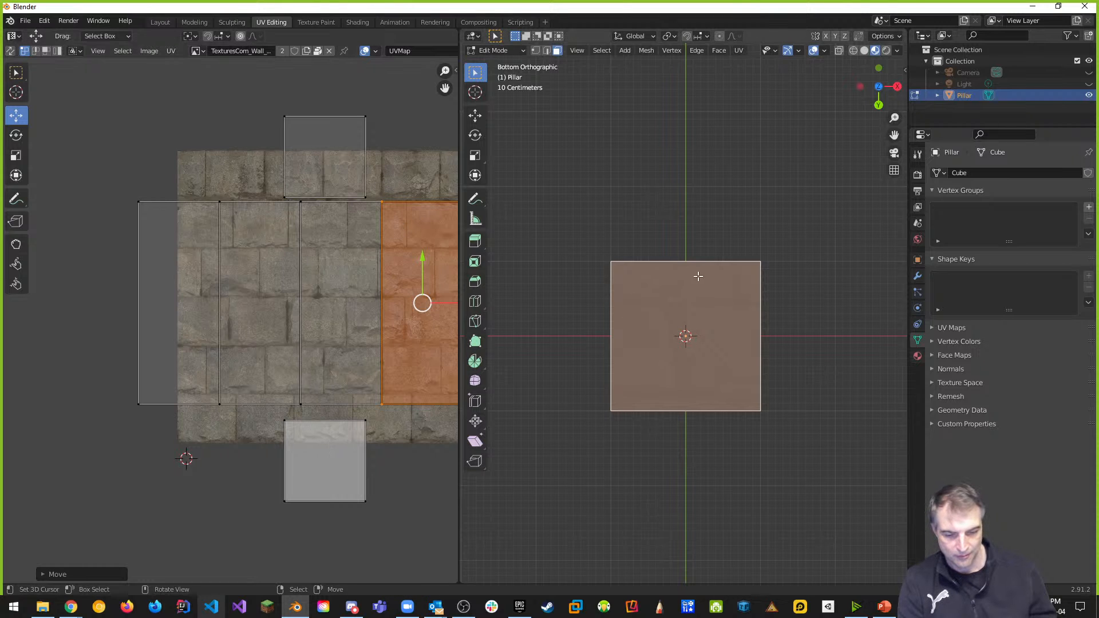
middle_click_drag(702, 254, 715, 451)
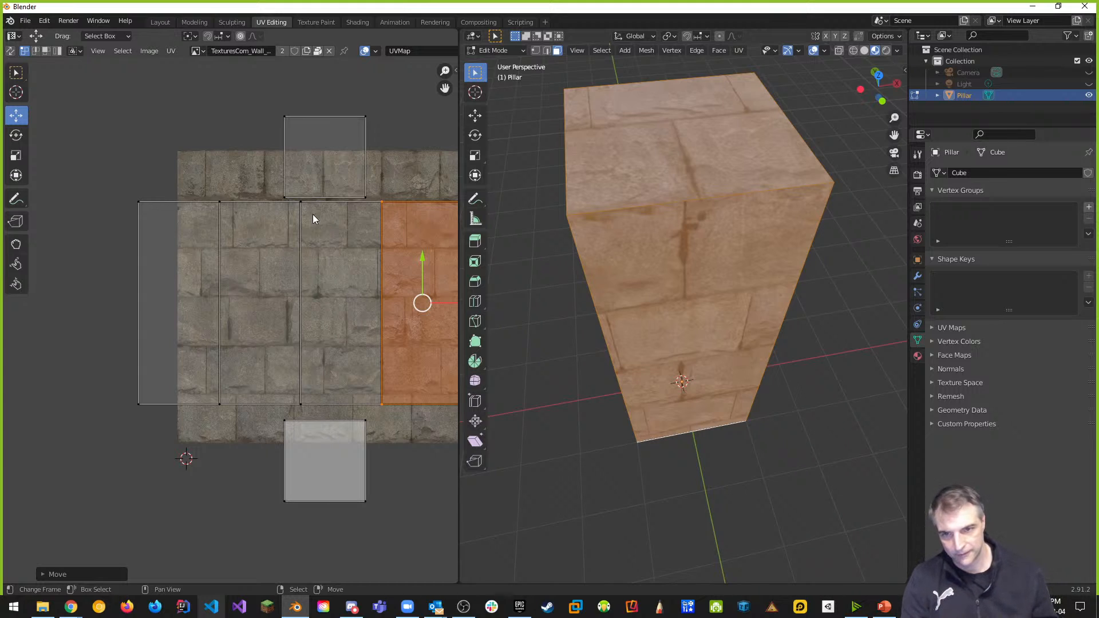
scroll(284, 192, "up", 1)
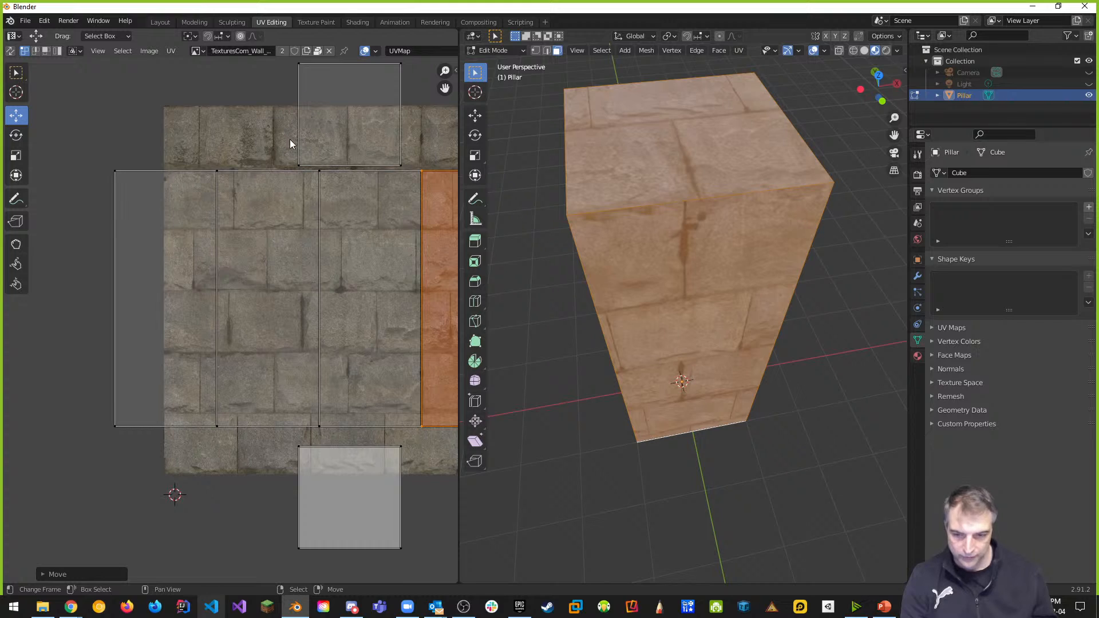
middle_click_drag(330, 139, 262, 202)
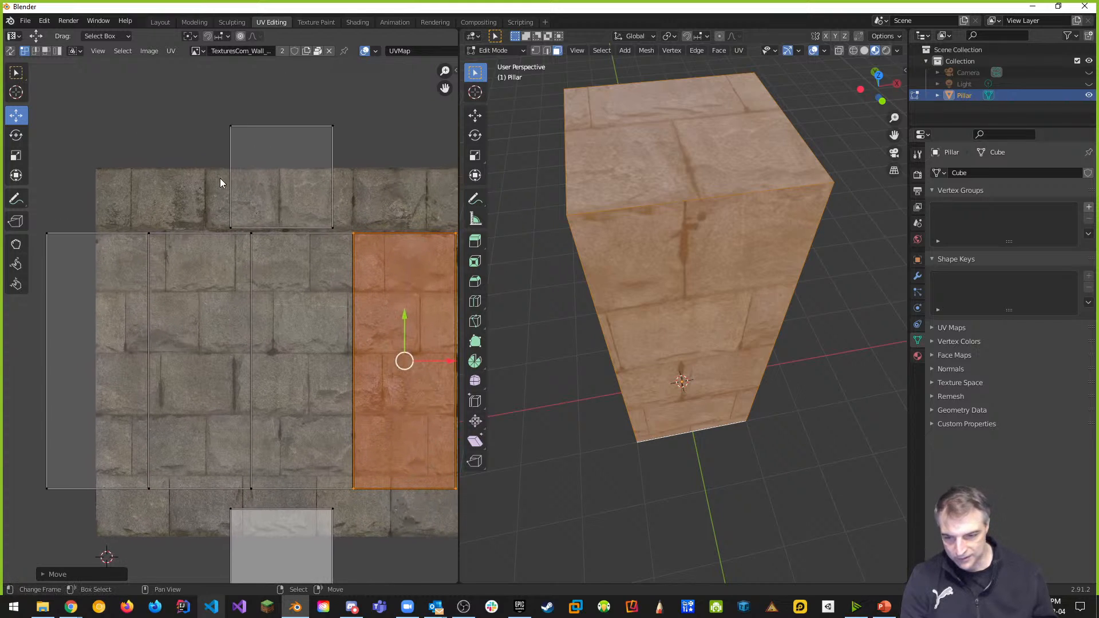
left_click(224, 122)
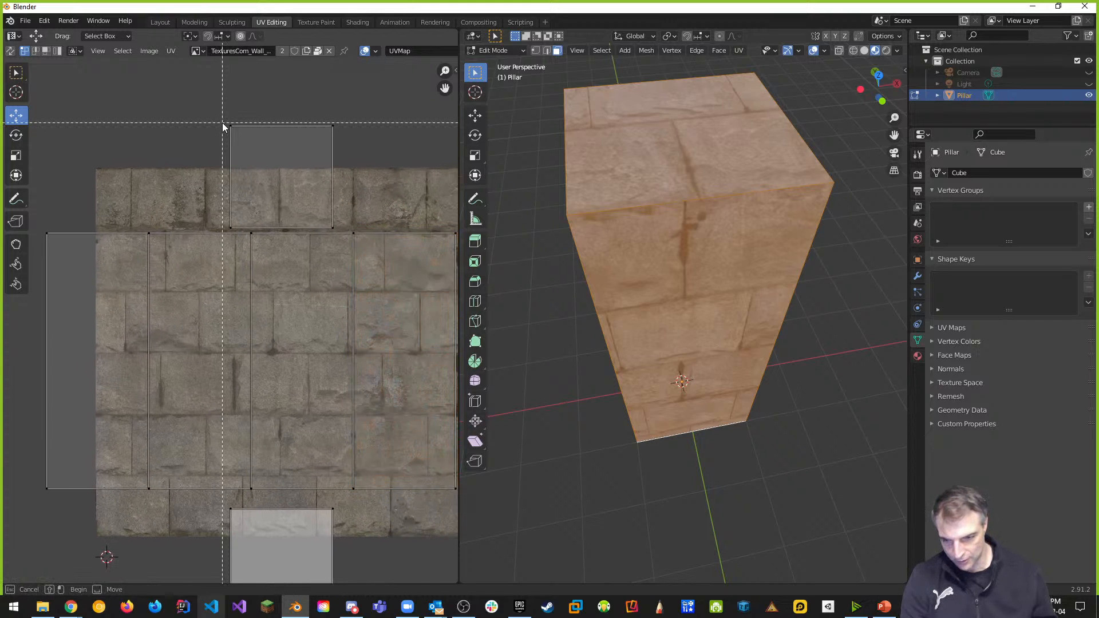
left_click_drag(223, 123, 343, 229)
left_click_drag(329, 175, 245, 177)
Step: Align the top face's island horizontally with the second side island, then lower it onto that island's upper edge
scroll(192, 223, "up", 4)
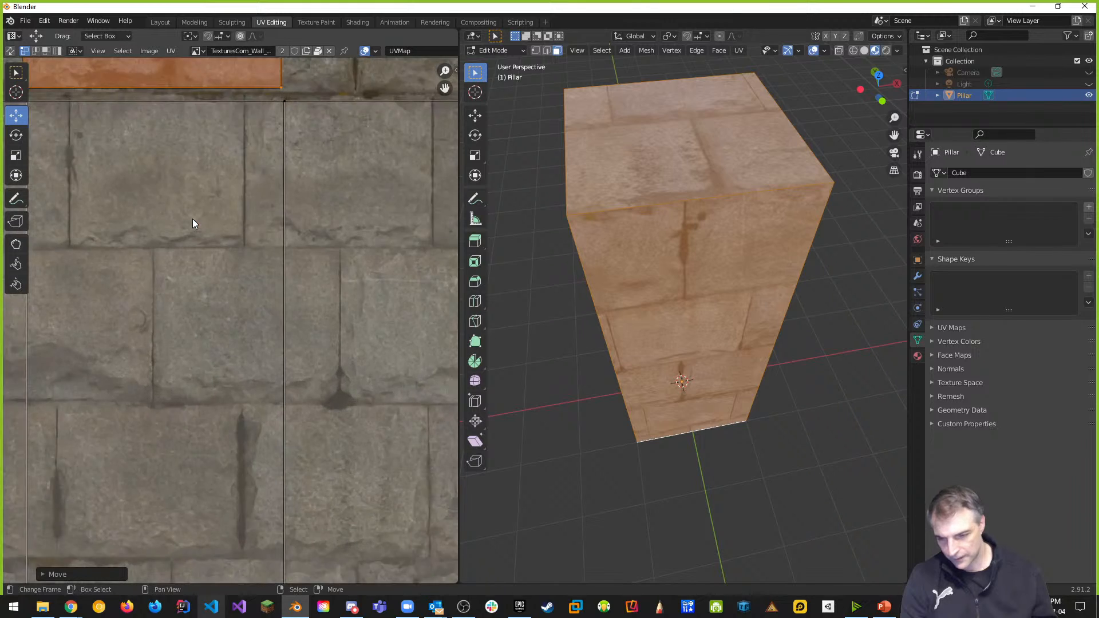
scroll(183, 211, "down", 1)
middle_click_drag(184, 211, 223, 373)
scroll(313, 338, "up", 3)
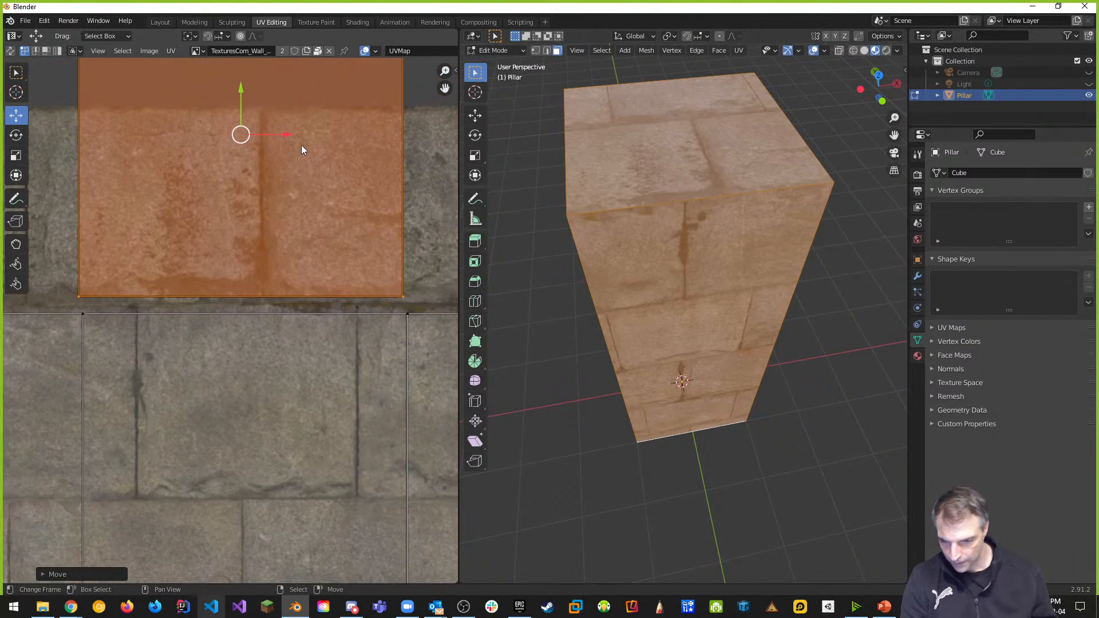
key("g")
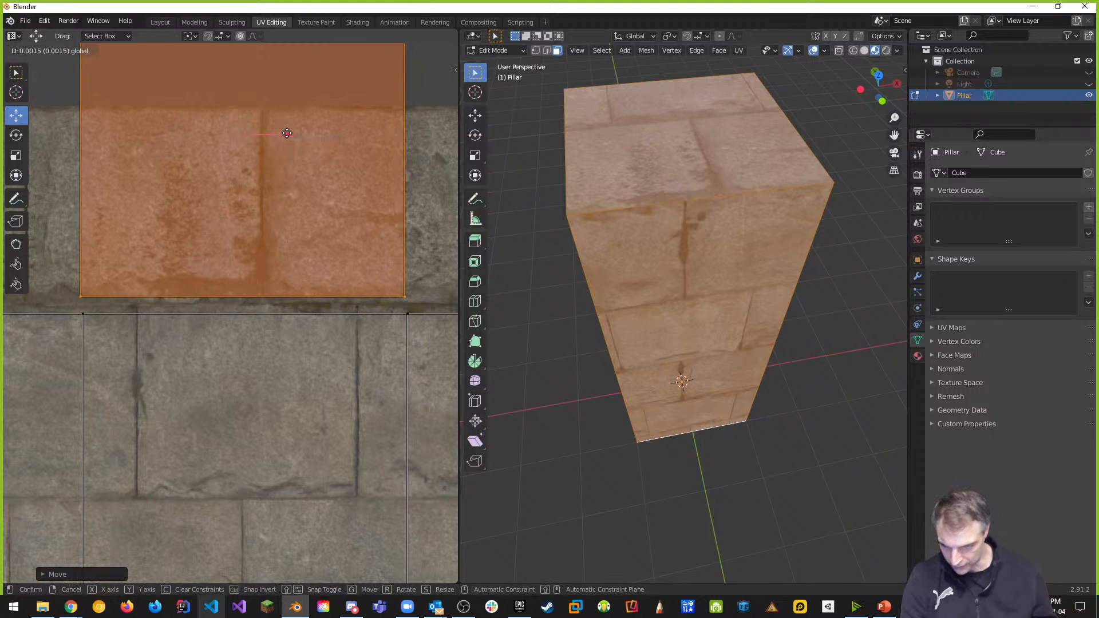
left_click(289, 134)
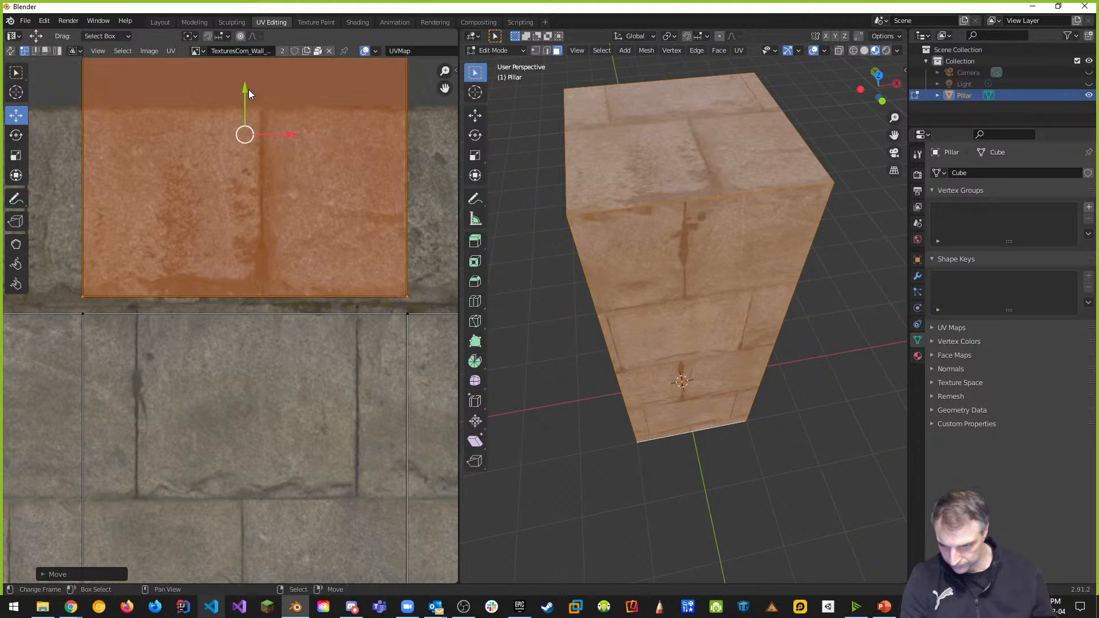
left_click_drag(249, 93, 239, 104)
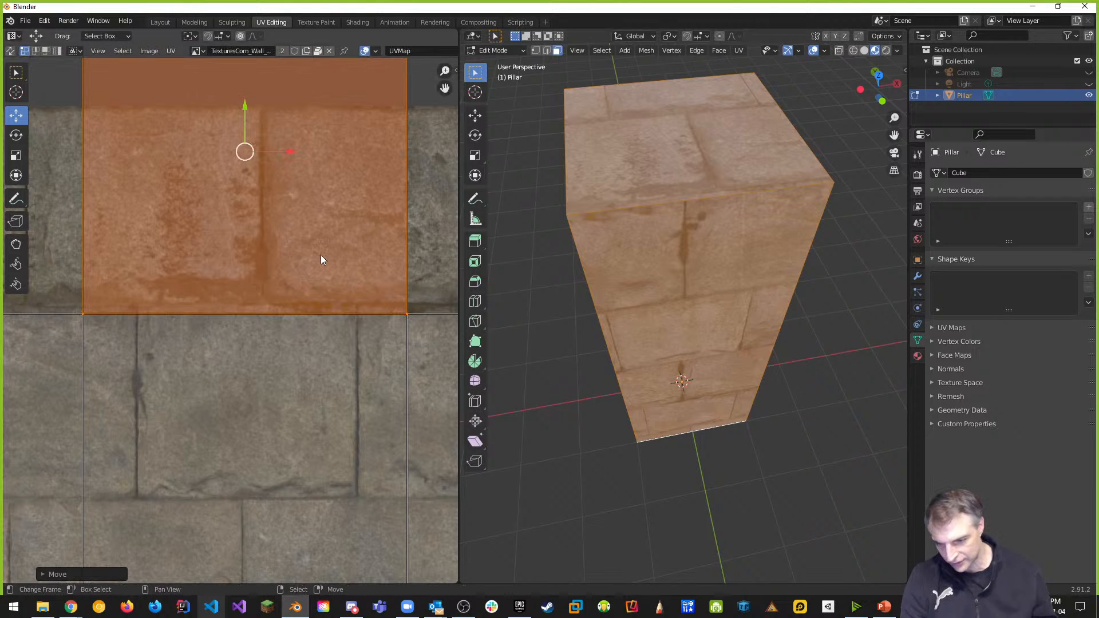
Step: Replace the UV selection with the bottom face's island and move it left along X to sit below the second side island
scroll(320, 257, "down", 4)
middle_click_drag(296, 320, 265, 106)
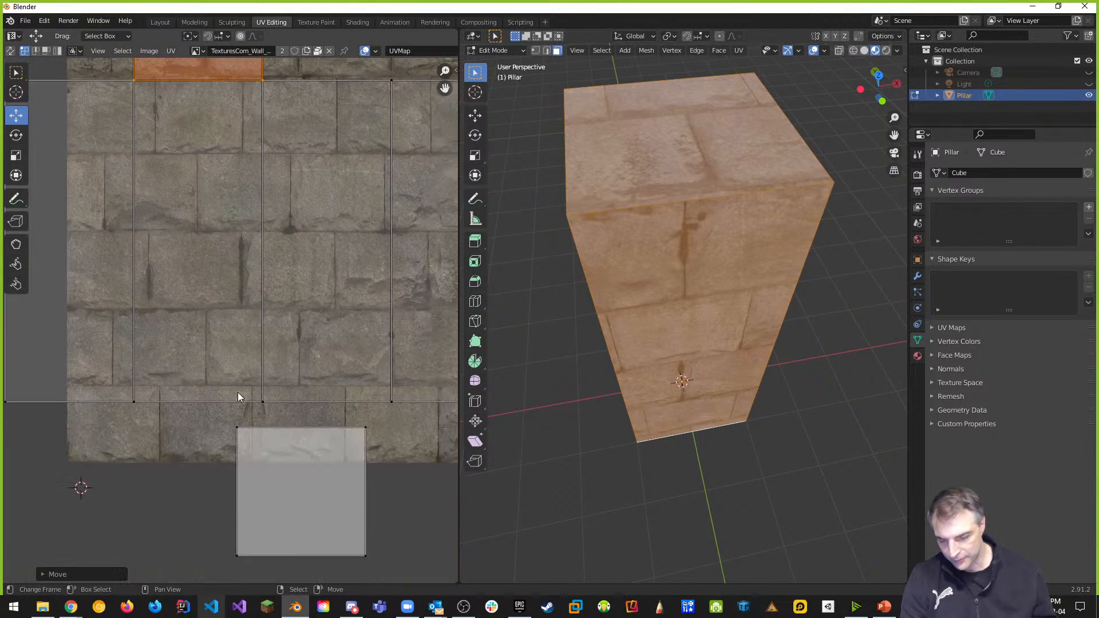
middle_click_drag(233, 375, 303, 265)
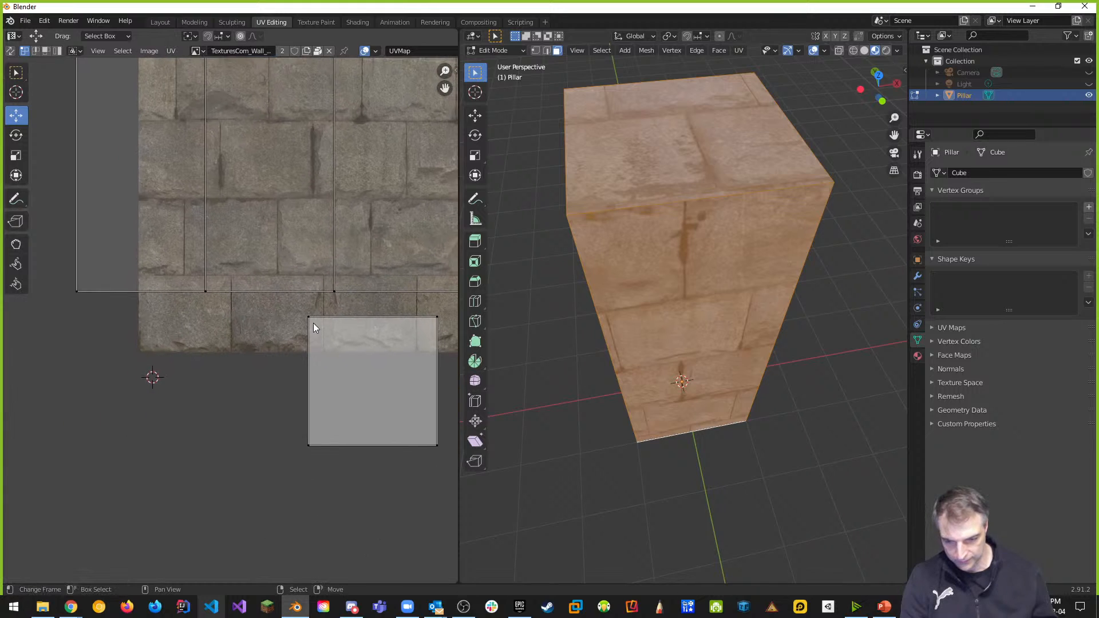
key("b")
left_click_drag(294, 306, 445, 479)
middle_click_drag(408, 398, 349, 393)
left_click_drag(359, 374, 262, 375)
Step: Raise the bottom face's island onto the second side island's lower edge and align it horizontally with that island
scroll(263, 375, "up", 1)
scroll(260, 372, "up", 3)
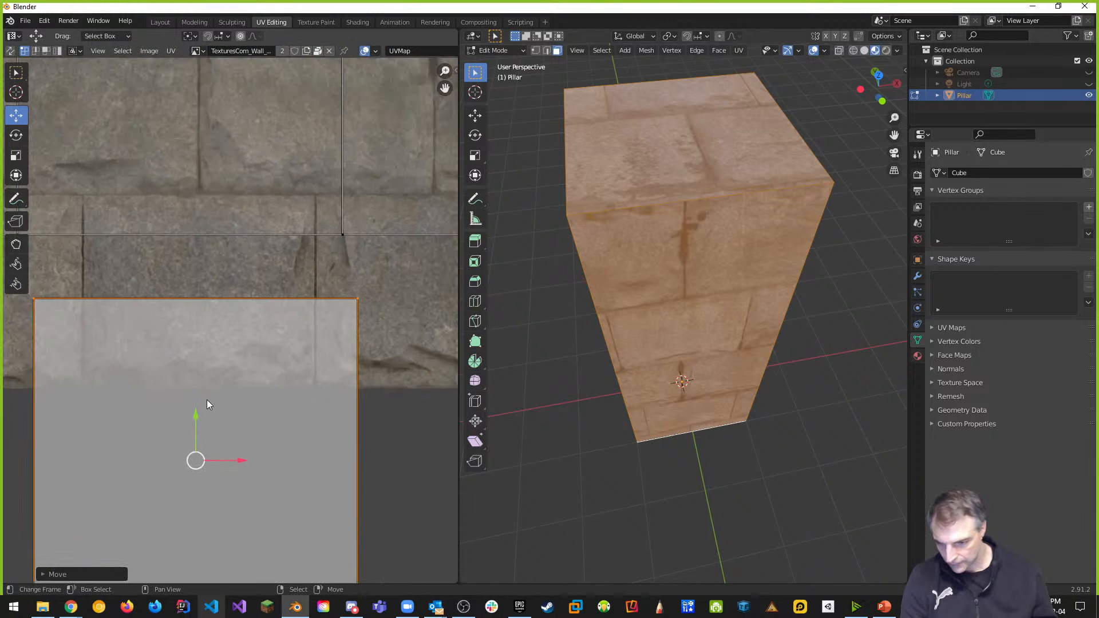
left_click_drag(199, 412, 197, 371)
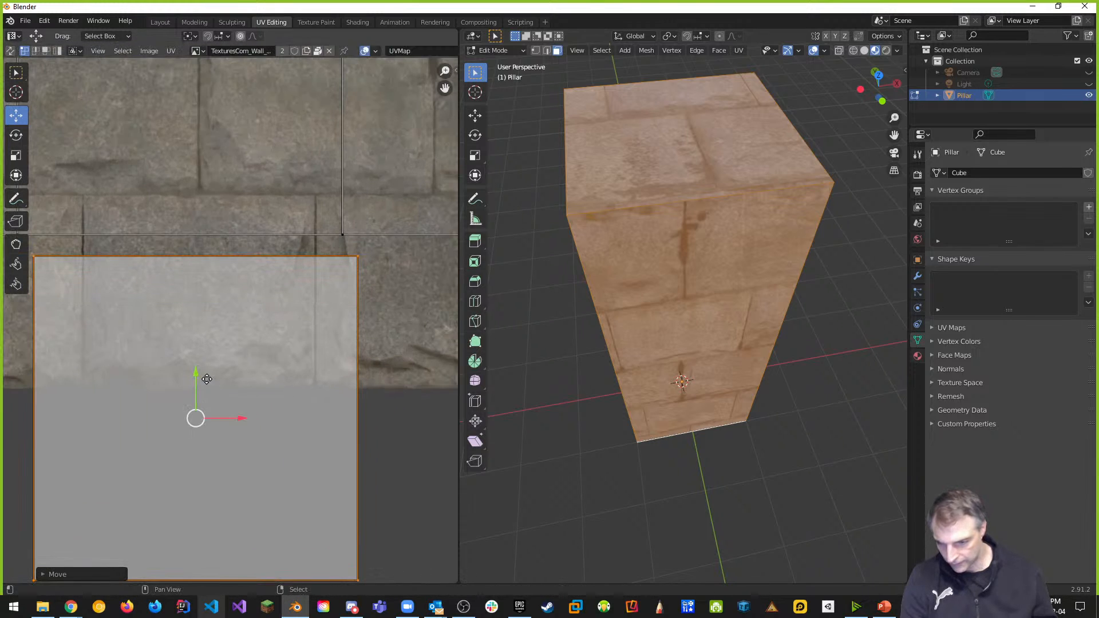
middle_click_drag(206, 379, 279, 376)
left_click_drag(279, 376, 278, 354)
left_click_drag(325, 400, 310, 400)
left_click_drag(260, 355, 262, 351)
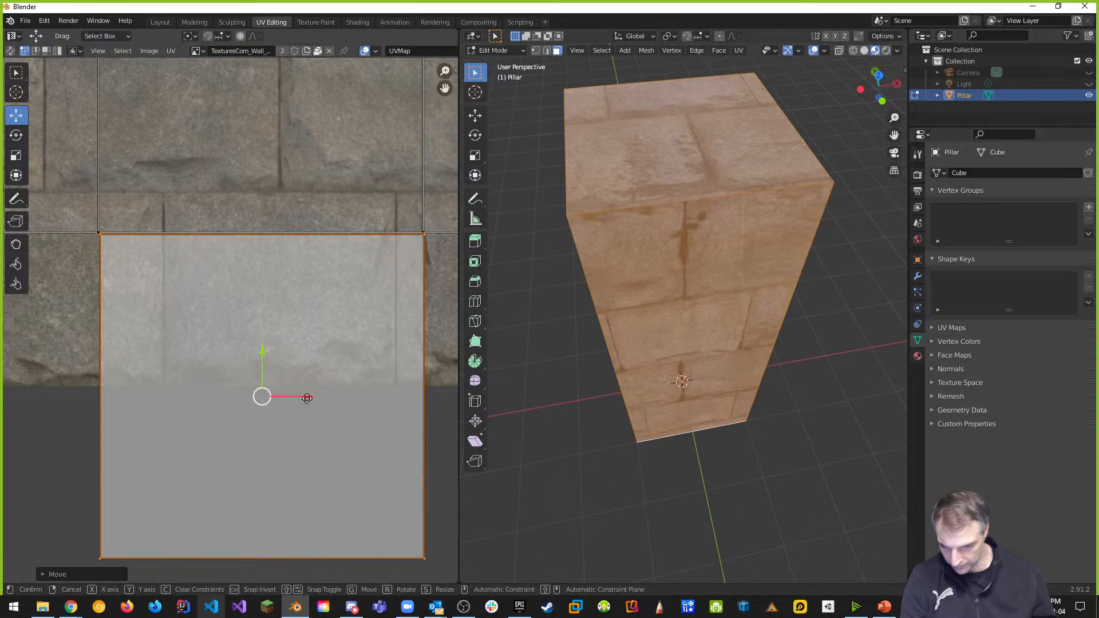
left_click_drag(307, 398, 307, 399)
left_click_drag(259, 352, 258, 351)
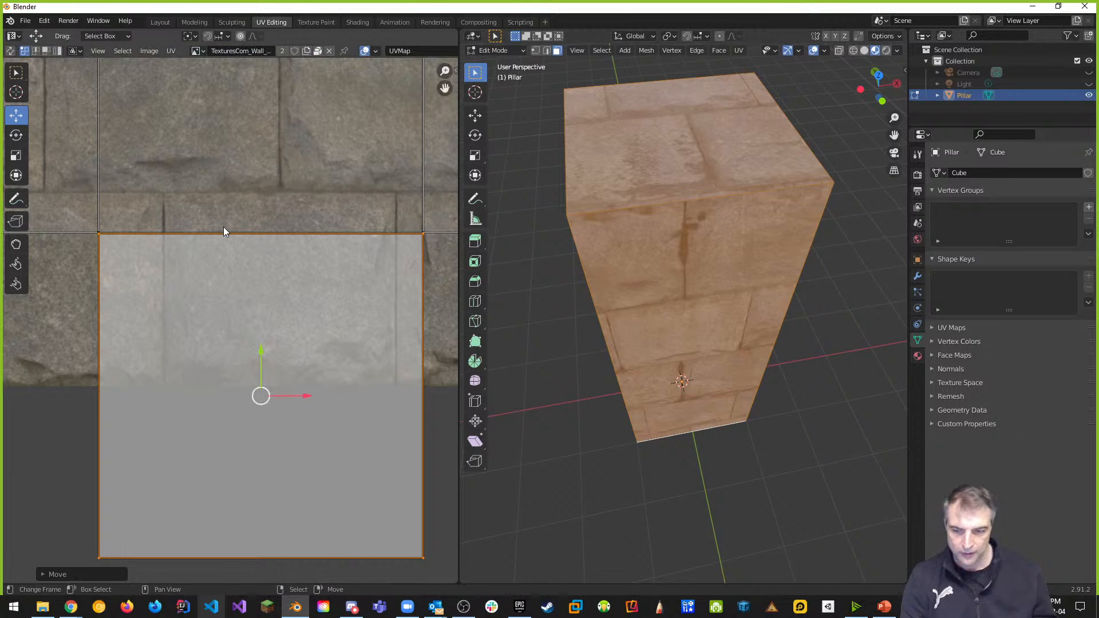
Step: Select all the UV islands and check how the stone texture wraps around the pillar's sides
scroll(229, 232, "down", 8)
middle_click_drag(289, 239, 258, 265)
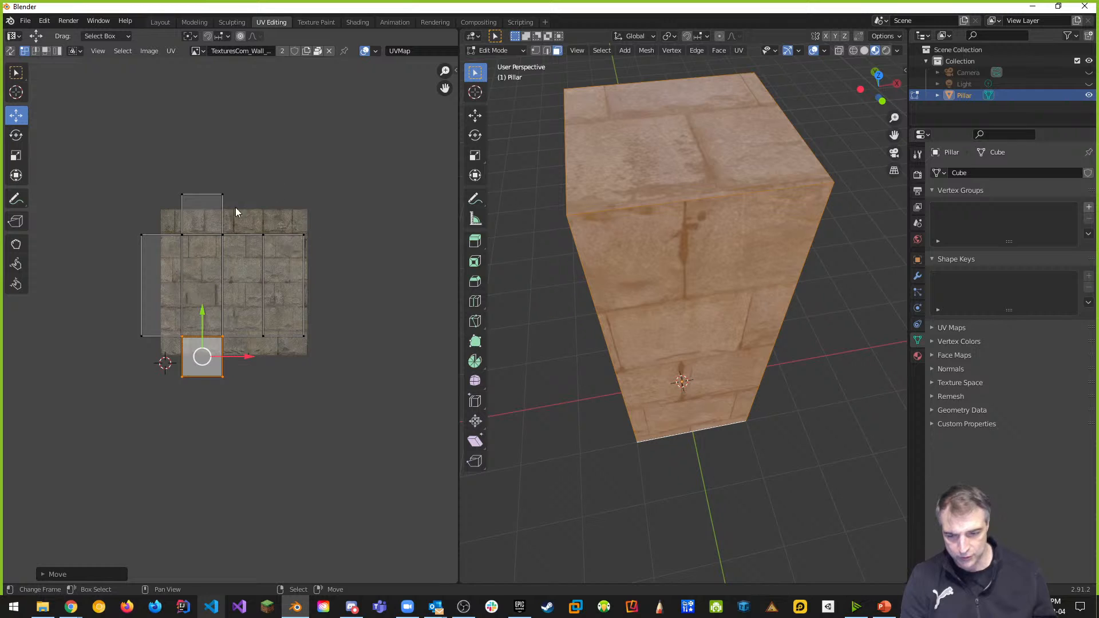
left_click_drag(236, 207, 104, 184)
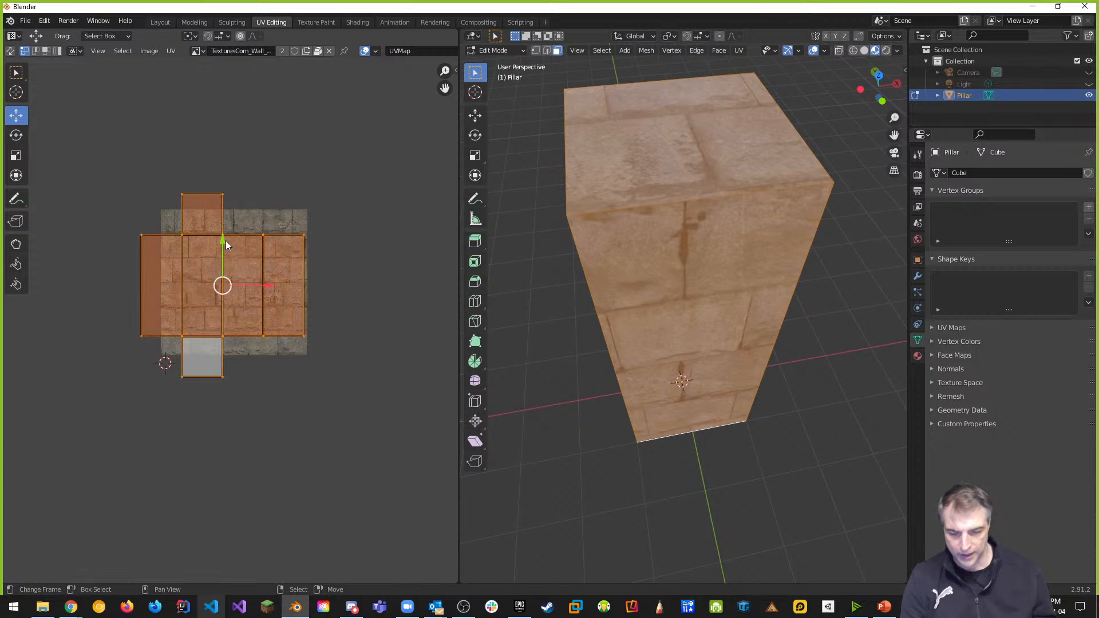
middle_click_drag(705, 212, 733, 177)
middle_click_drag(690, 245, 745, 235)
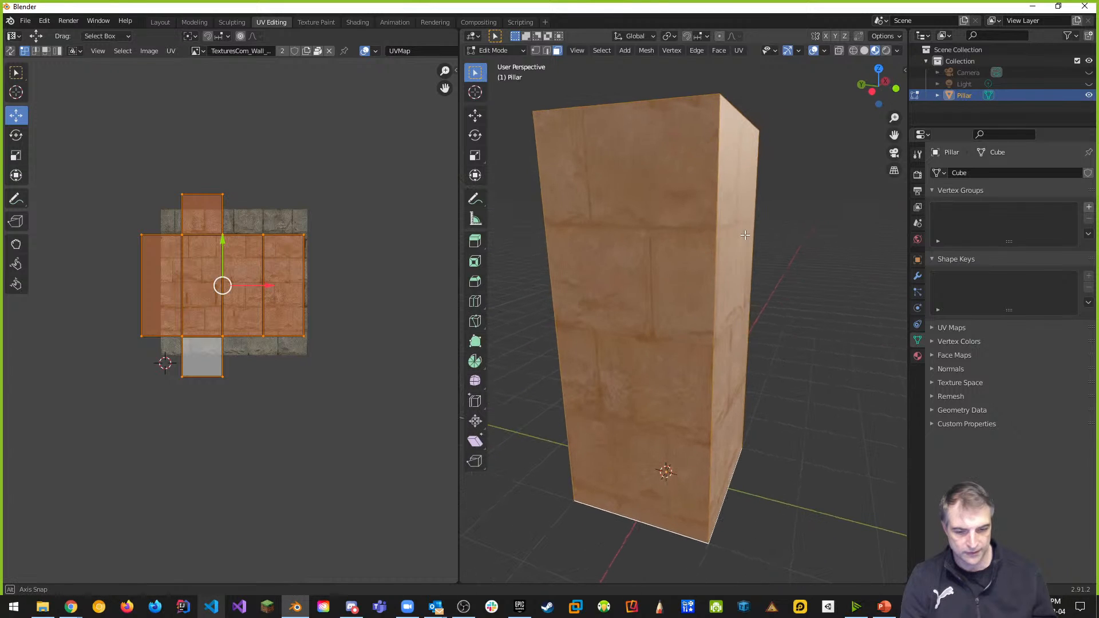
mouse_move(658, 229)
middle_mouse_down()
mouse_move(627, 229)
mouse_move(692, 192)
mouse_move(699, 218)
mouse_move(644, 222)
middle_mouse_up()
middle_click_drag(630, 222, 515, 294)
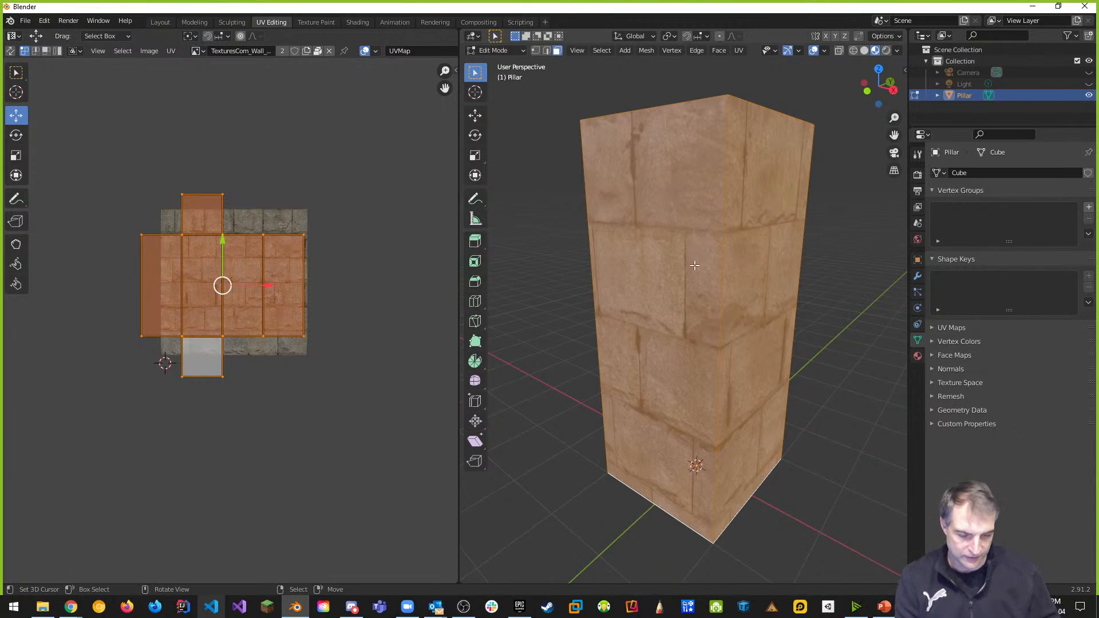
middle_click_drag(694, 265, 724, 274)
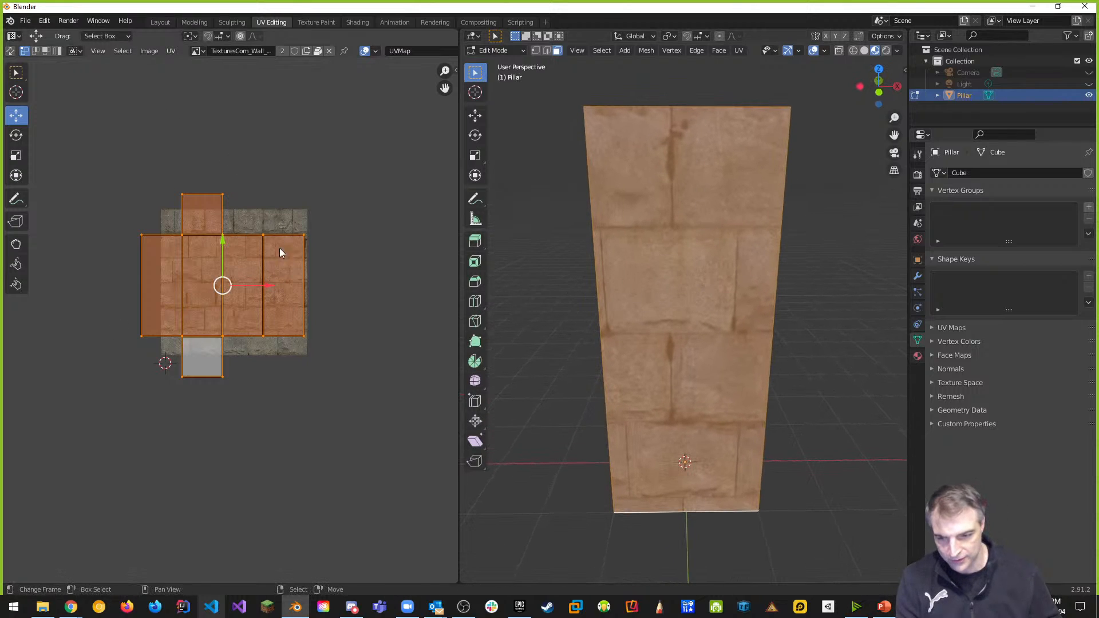
Step: Scale up all the UV islands together to about 1.4 times and move them by about -0.068 in X and 0.037 in Y
scroll(269, 284, "up", 1)
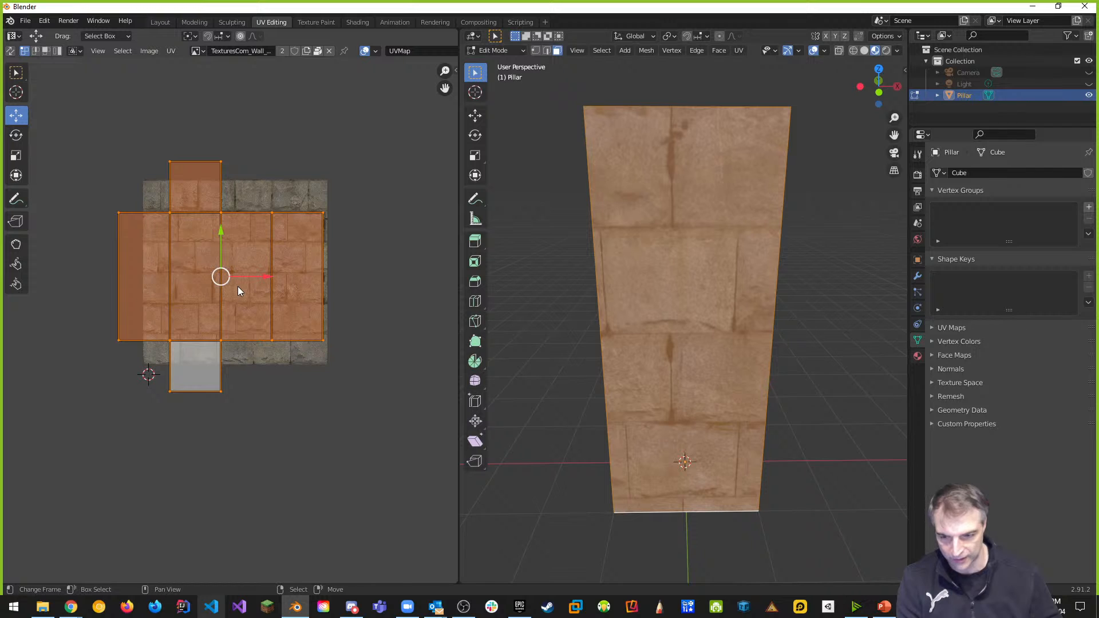
key("s")
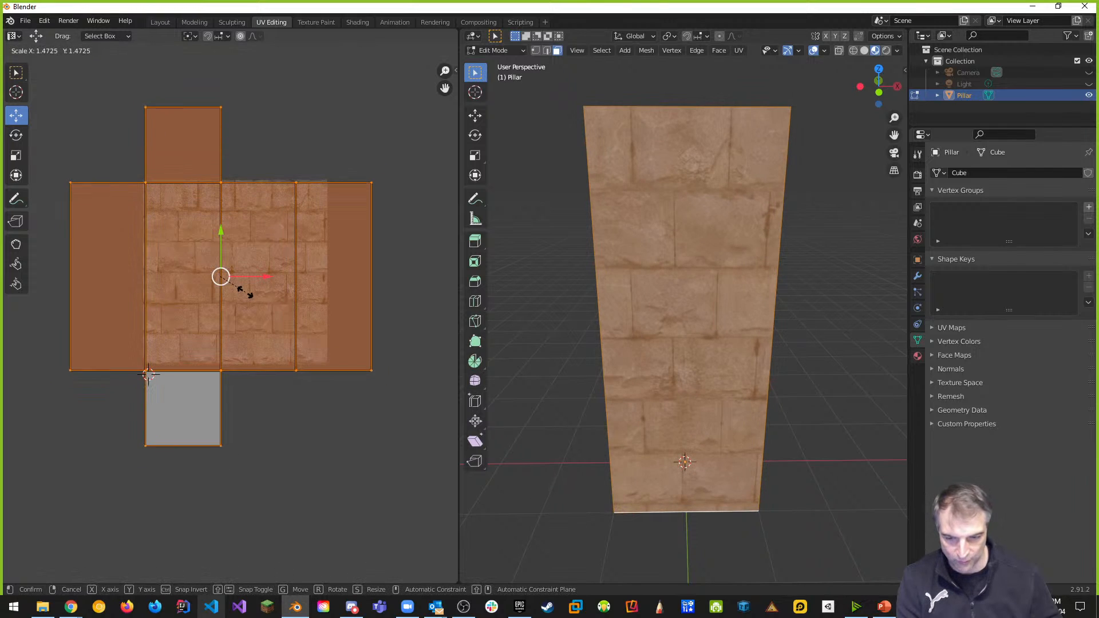
left_click(245, 293)
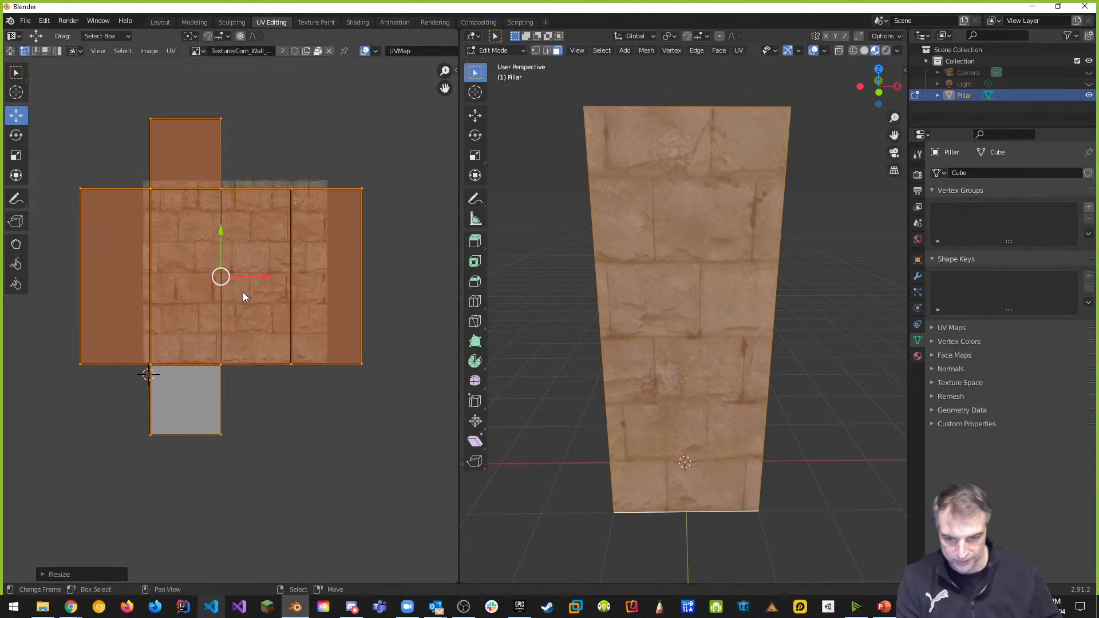
middle_click_drag(293, 407, 282, 397)
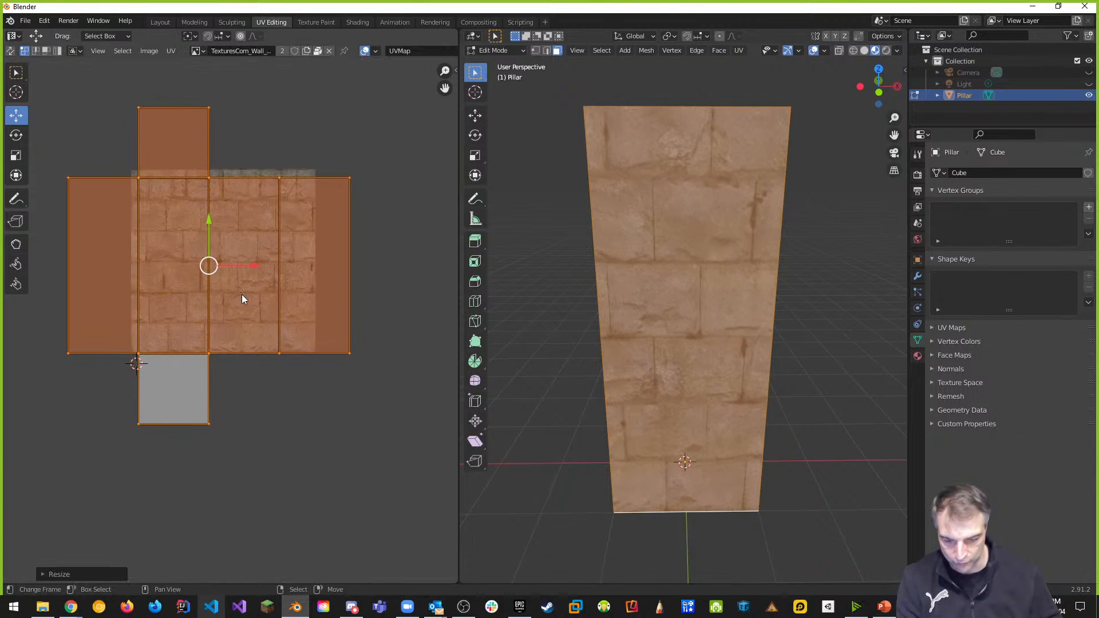
key("g")
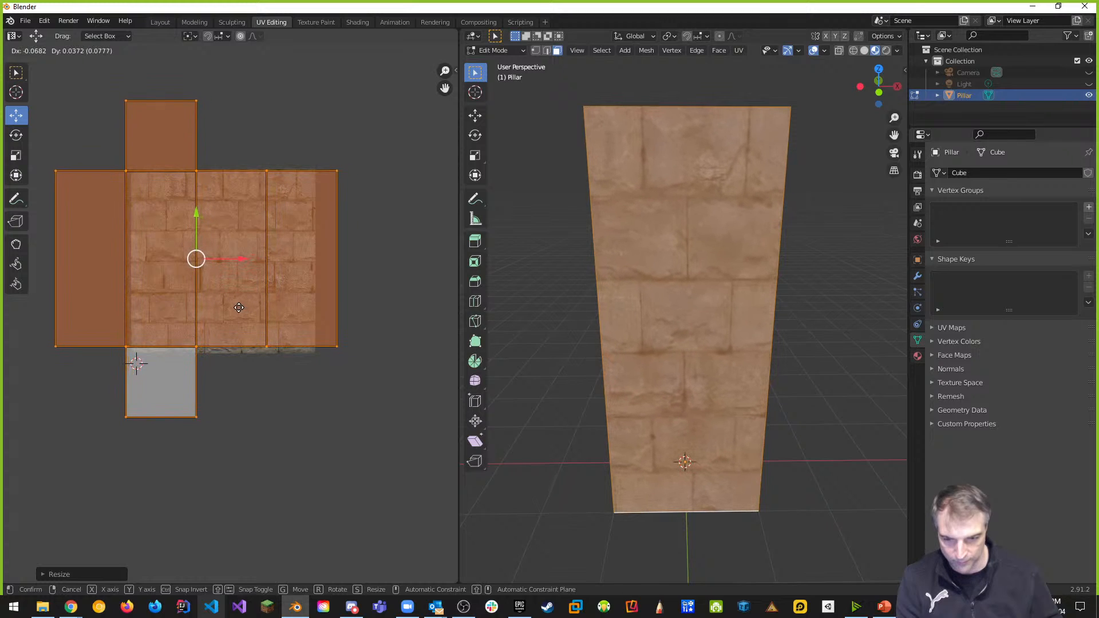
left_click(239, 312)
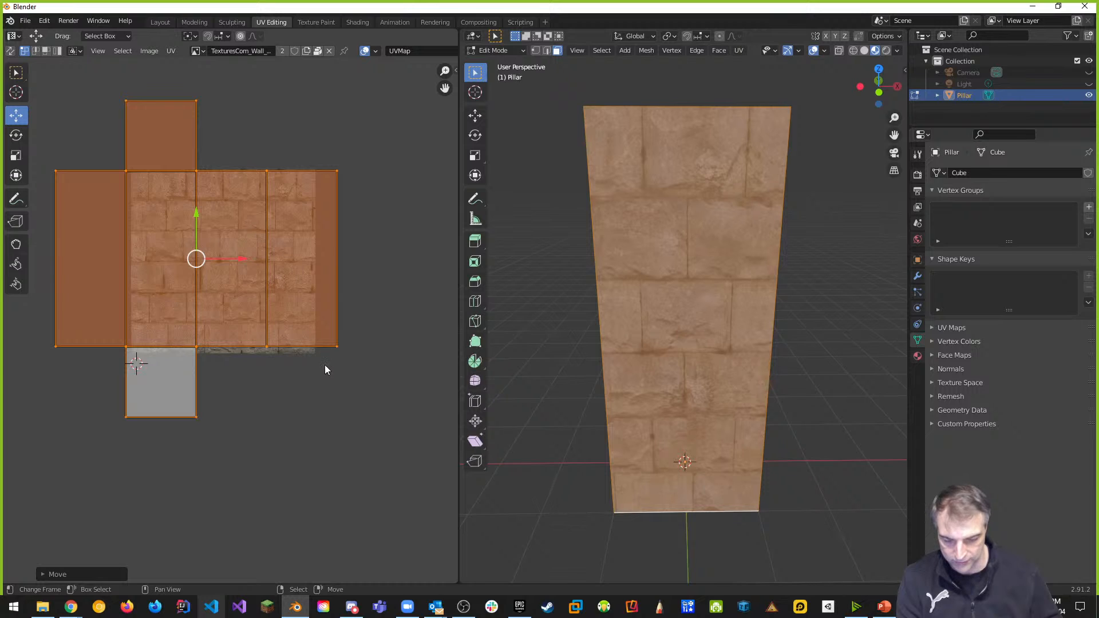
Step: Enlarge all islands slightly to match the texture's height, then move them about 0.158 left and 0.012 down, aligning their right edge with the texture's
key("s")
left_click(367, 337)
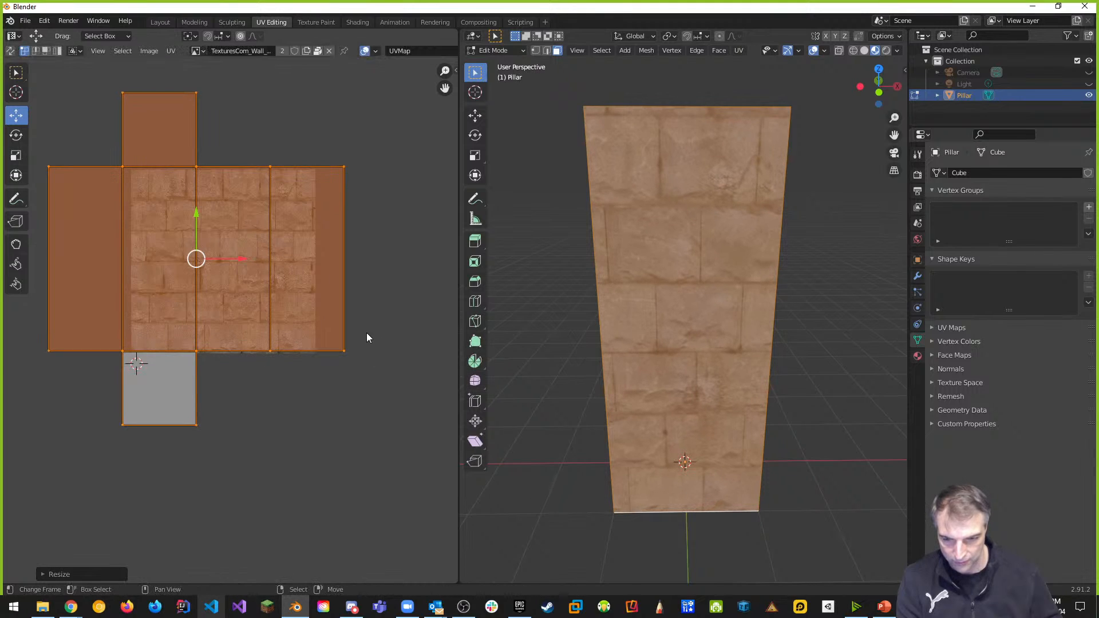
key("g")
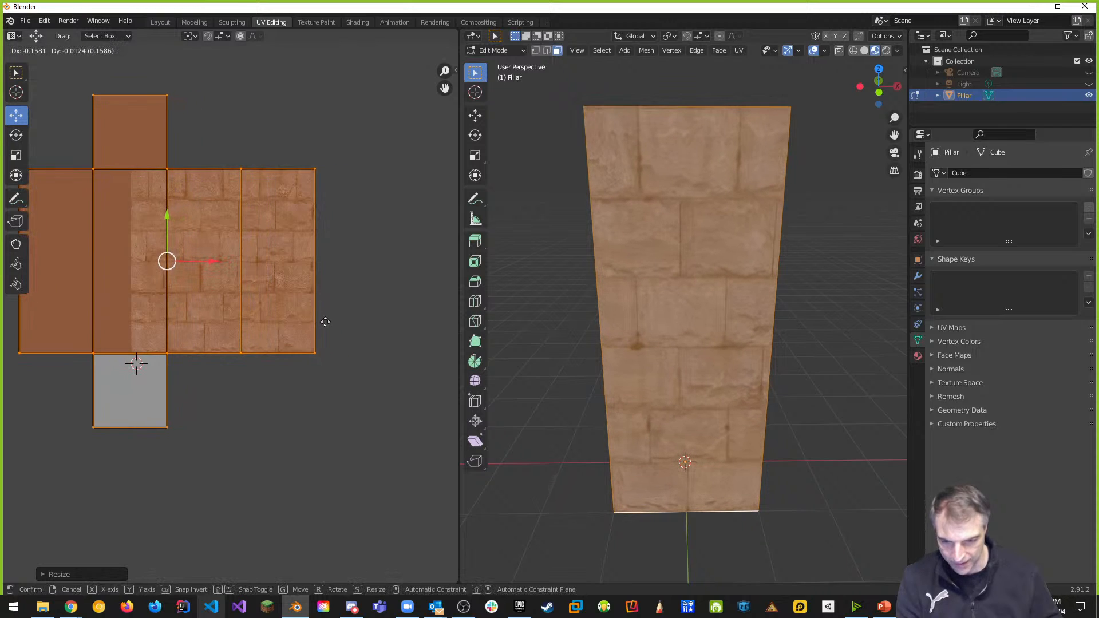
left_click(325, 322)
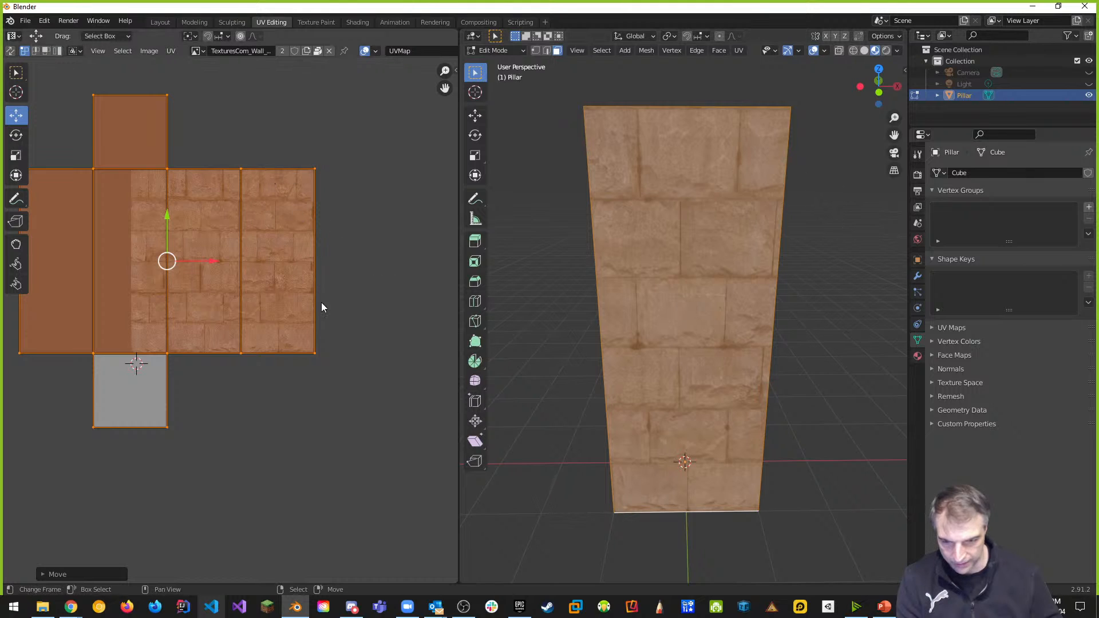
scroll(334, 327, "up", 4)
middle_click_drag(357, 321, 237, 528)
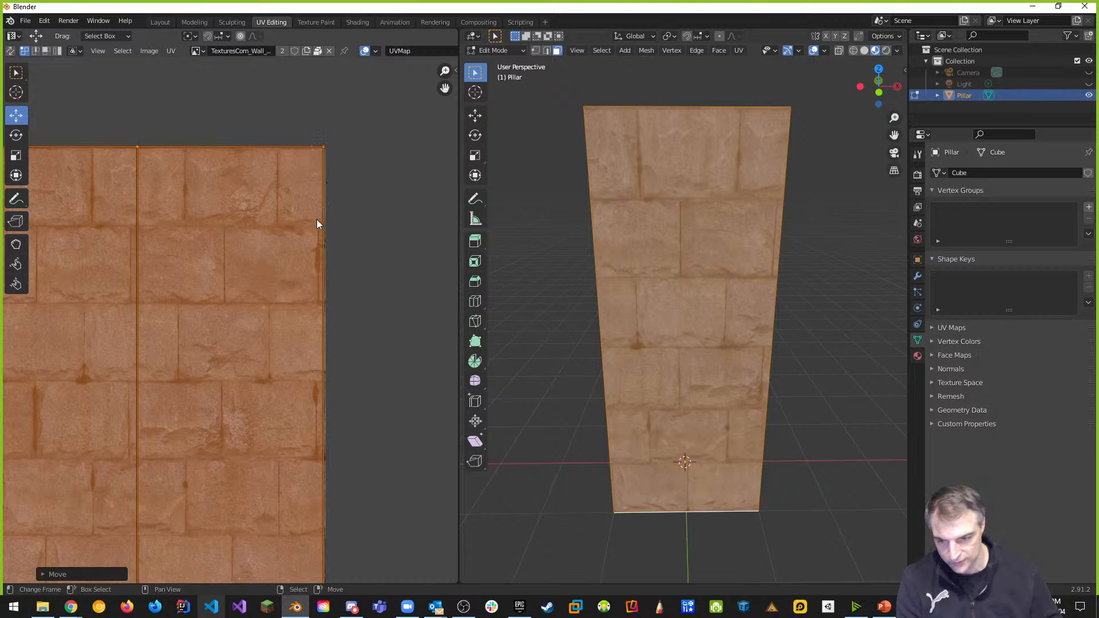
scroll(318, 232, "down", 2)
mouse_move(637, 256)
middle_mouse_down()
mouse_move(758, 265)
mouse_move(632, 261)
middle_mouse_up()
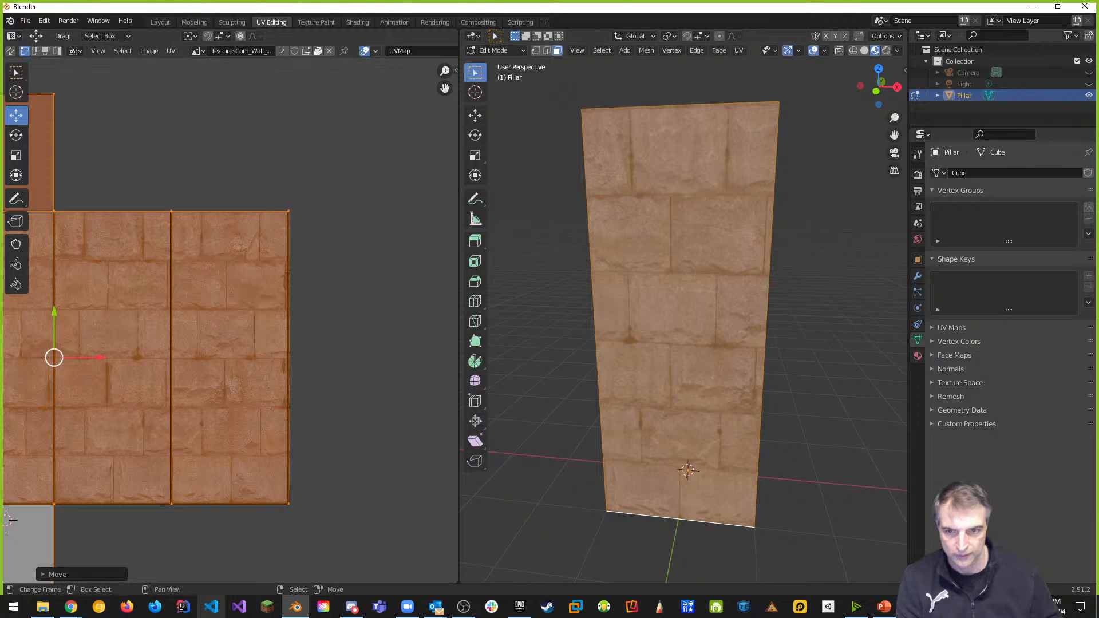
scroll(277, 253, "down", 2)
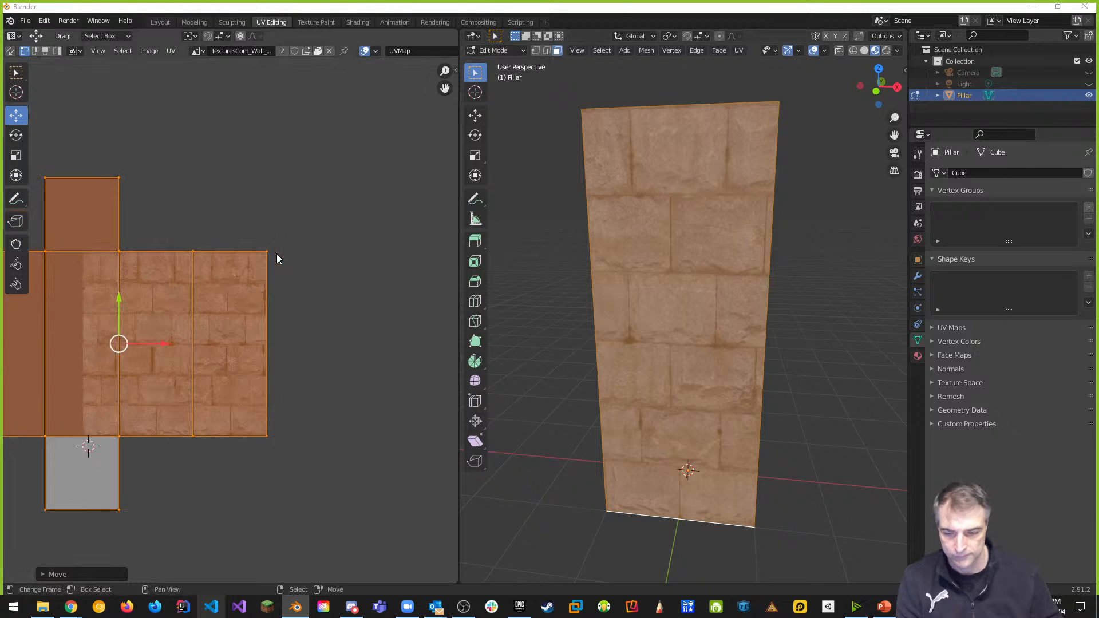
middle_click_drag(257, 245, 362, 223)
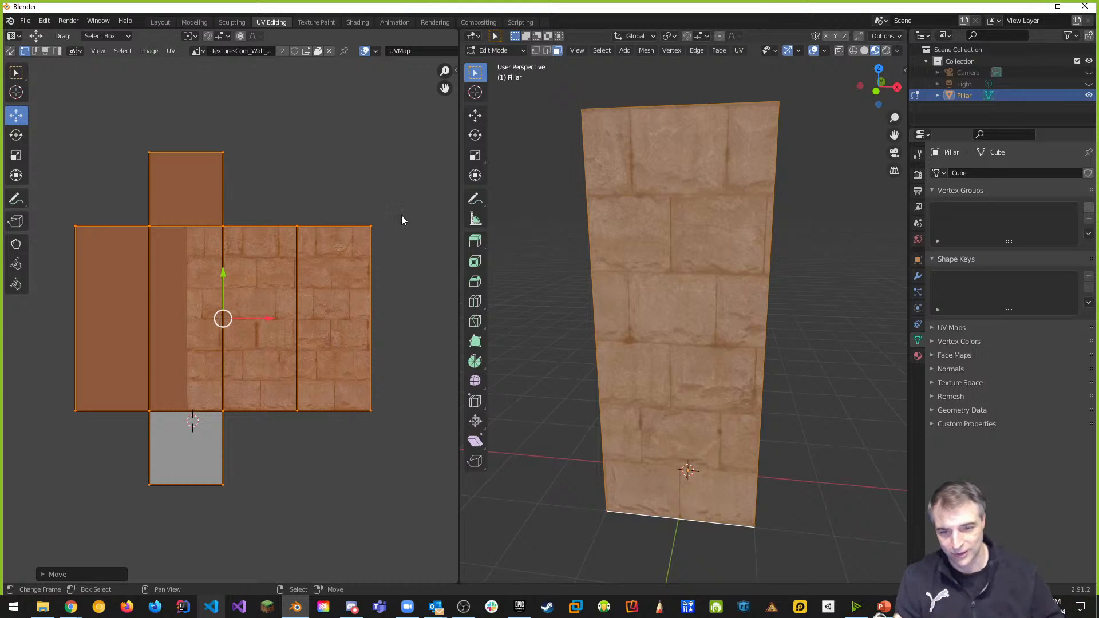
Step: Return to the Layout workspace and save the scene in the Downloads folder as Pillar.blend
left_click(168, 23)
middle_click_drag(551, 309, 486, 309)
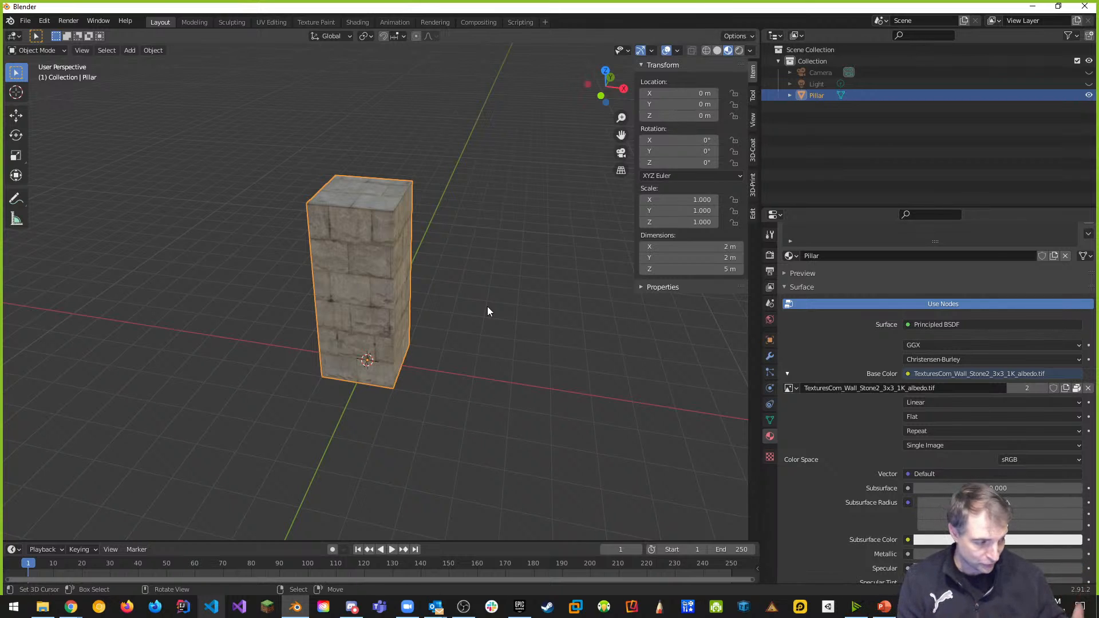
left_click(25, 22)
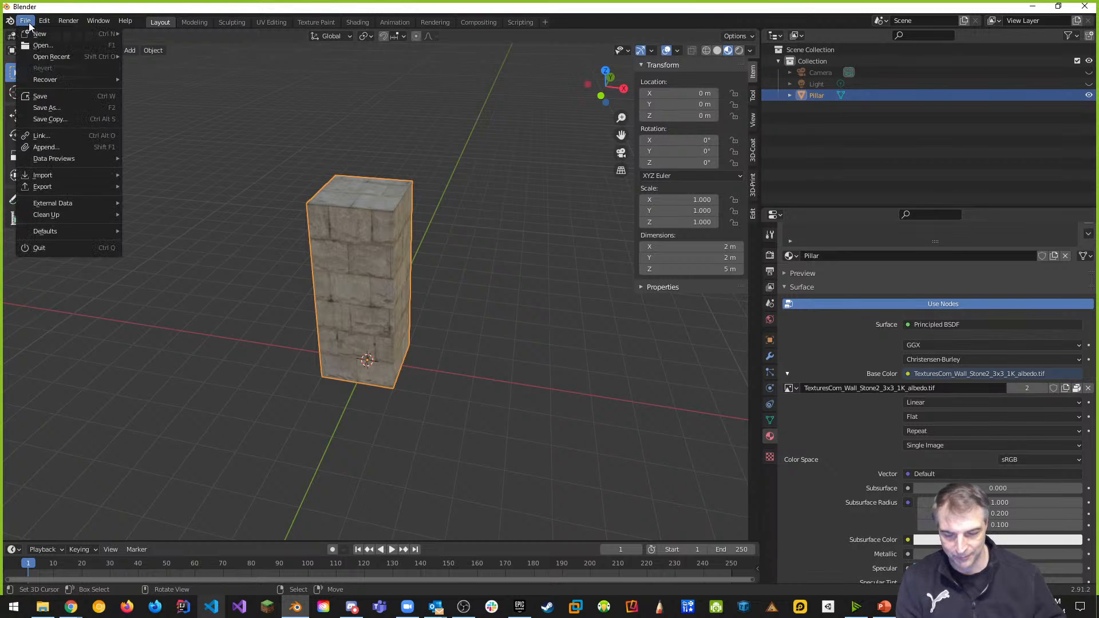
left_click(42, 96)
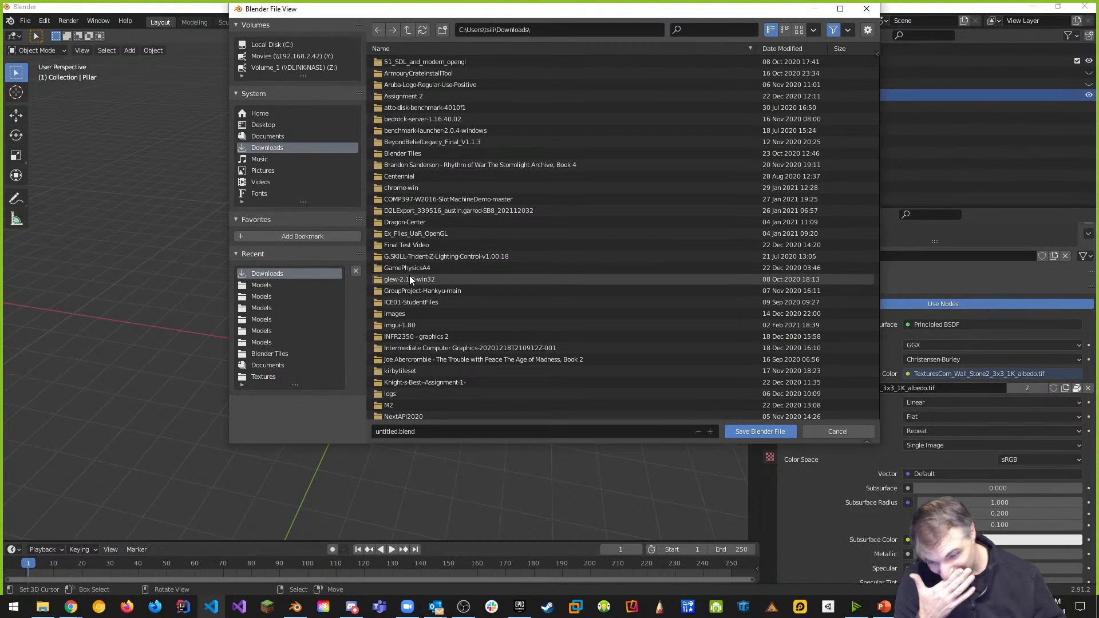
left_click(425, 432)
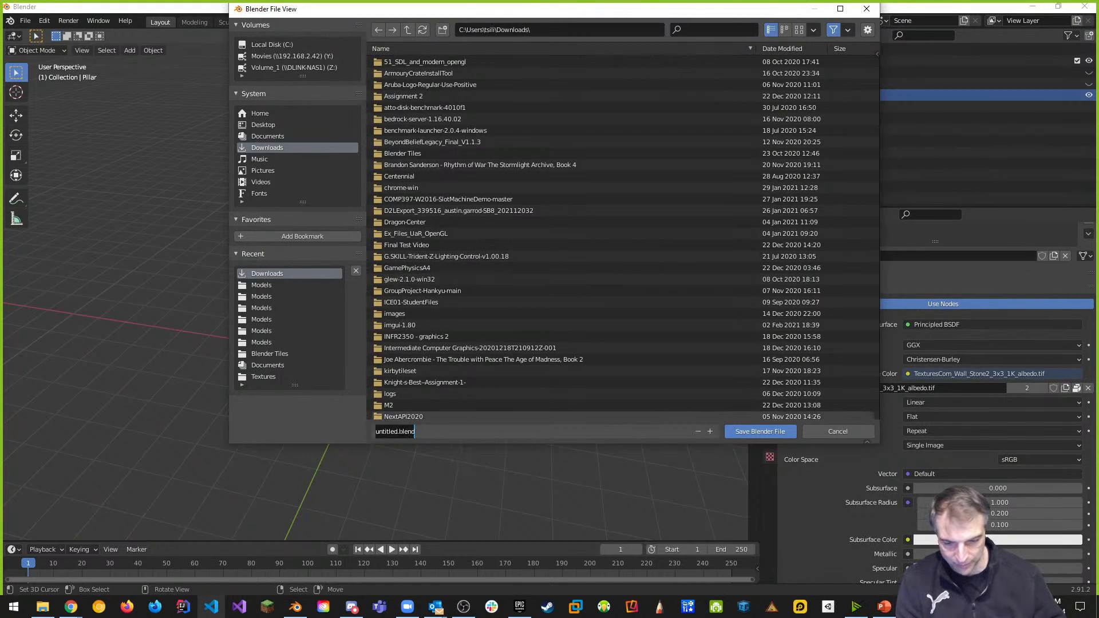
key("Left")
key("Left")
key("Left")
key("Left")
key("Left")
key("Left")
key("BackSpace")
key("BackSpace")
key("BackSpace")
key("BackSpace")
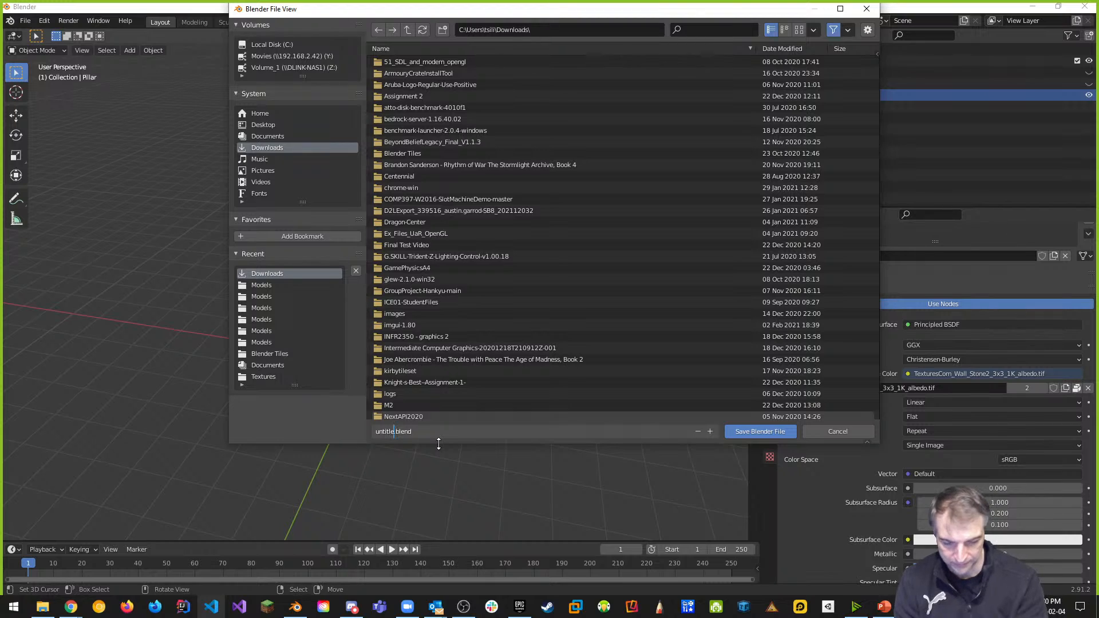
key("BackSpace")
key("BackSpace")
key("BackSpace")
key("BackSpace")
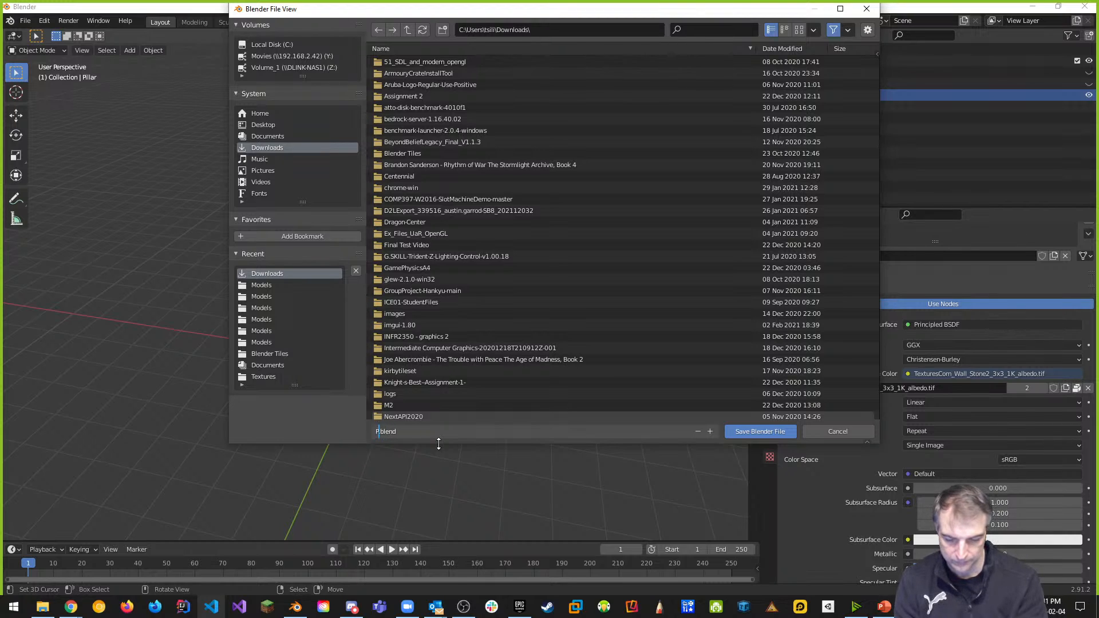
type("Pillar")
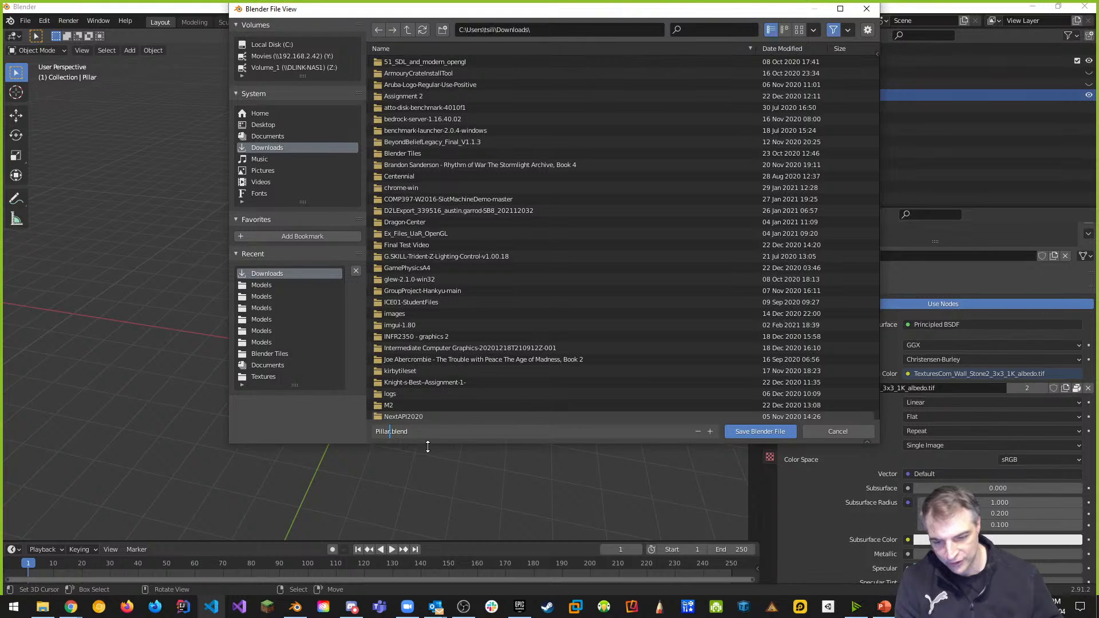
left_click(761, 432)
left_click(761, 431)
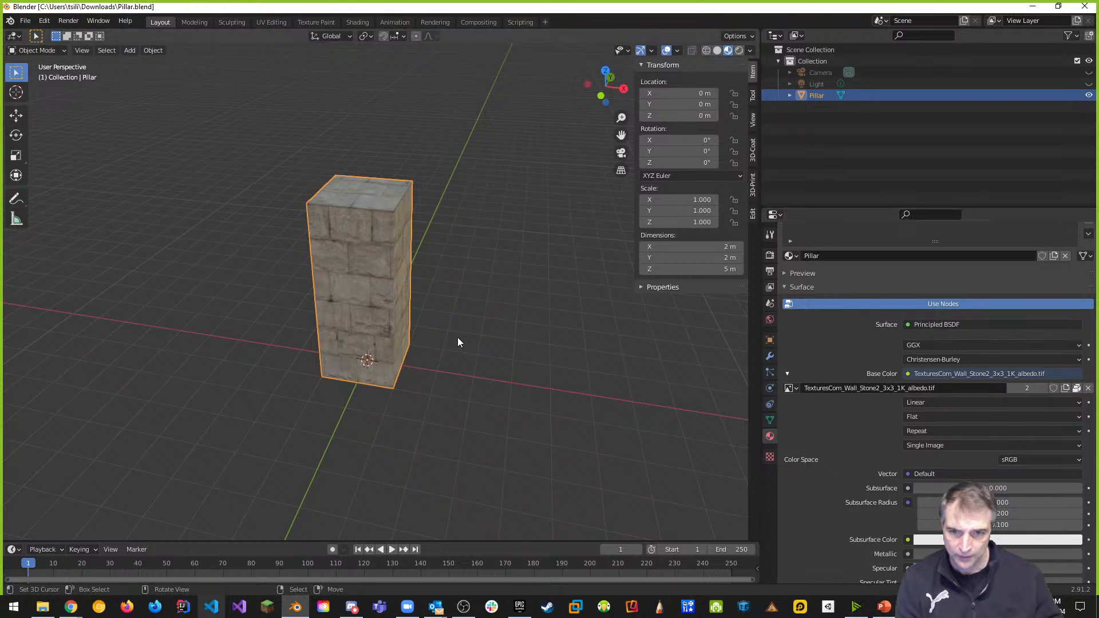
Step: Examine the stone texture on the pillar's sides and corners from several angles
middle_click_drag(429, 350, 477, 232)
scroll(394, 278, "up", 2)
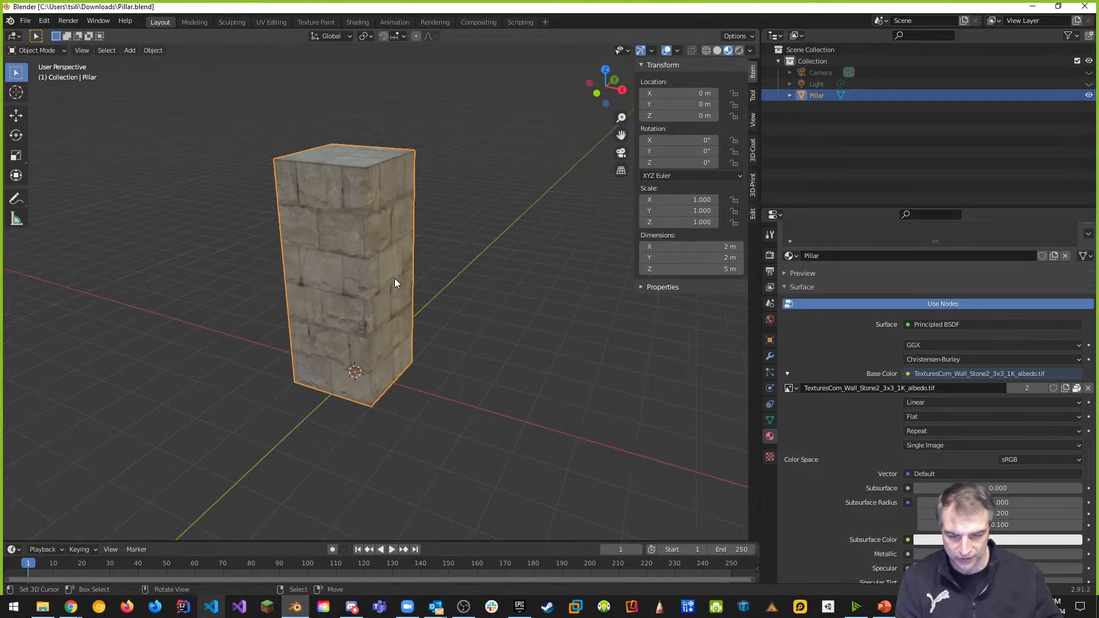
middle_click_drag(395, 277, 438, 280)
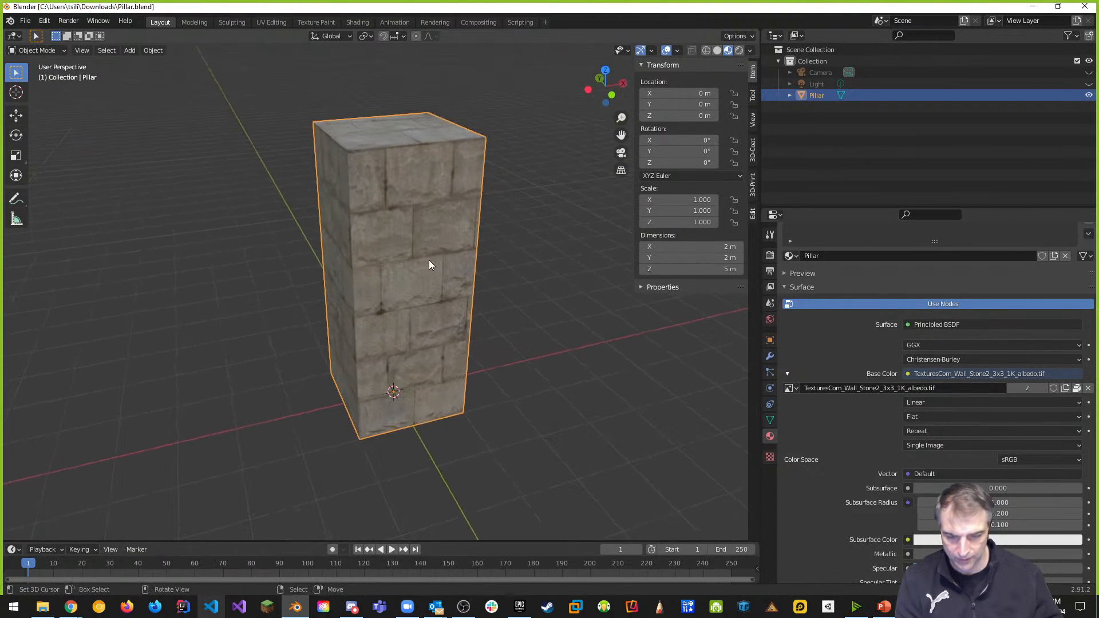
scroll(430, 263, "up", 1)
middle_click_drag(386, 224, 424, 229)
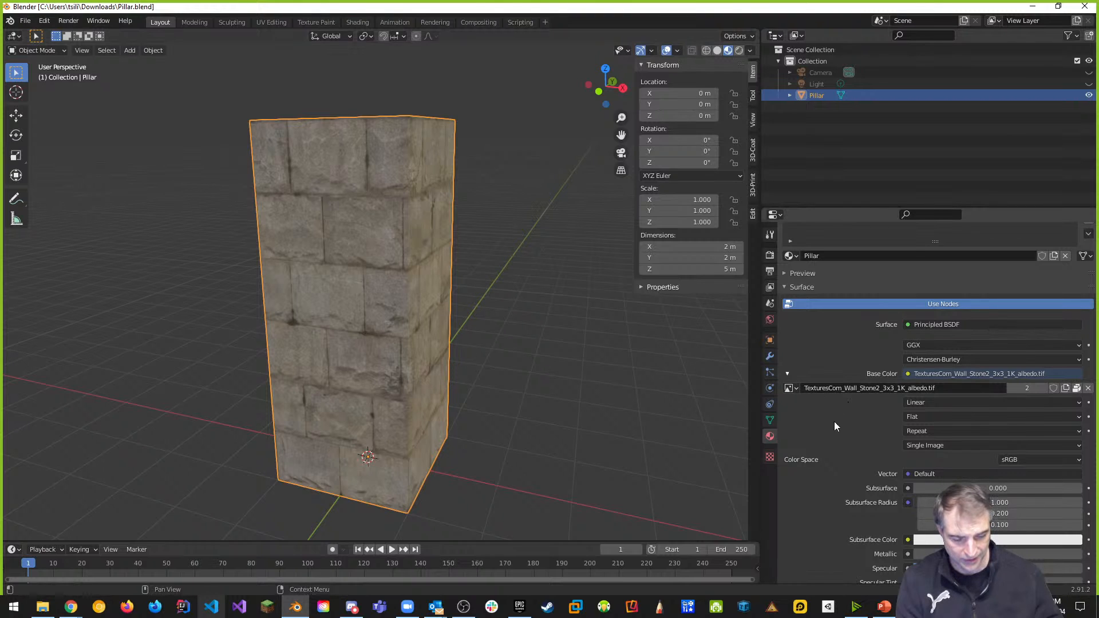
Step: Switch to the browser, check the stone wall texture maps on the course's Textures page, and return to Blender
mouse_move(80, 607)
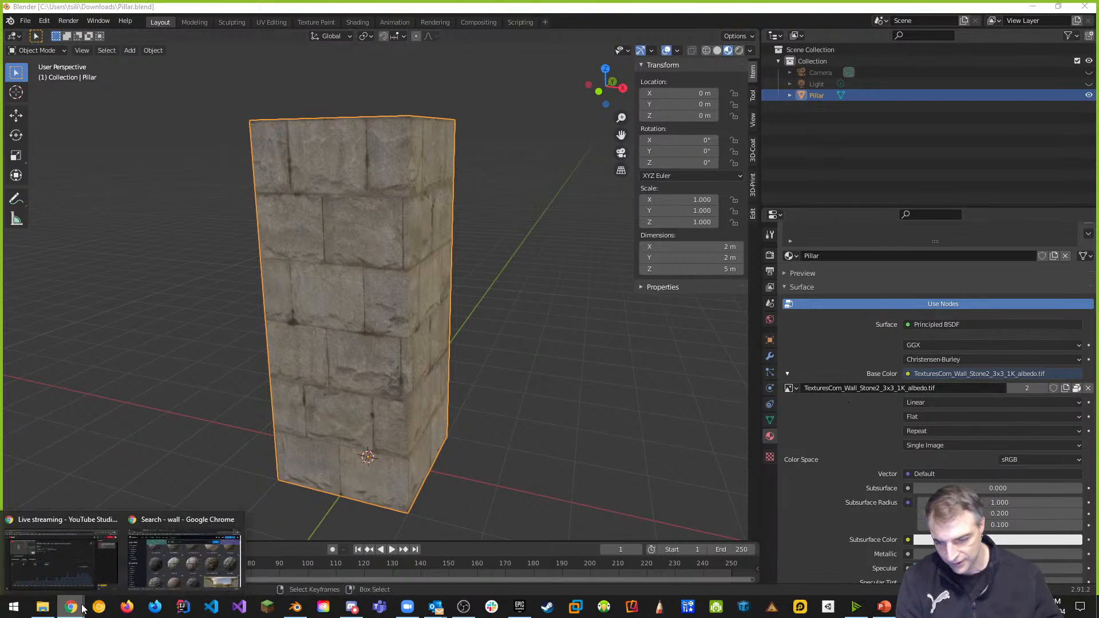
left_click(183, 558)
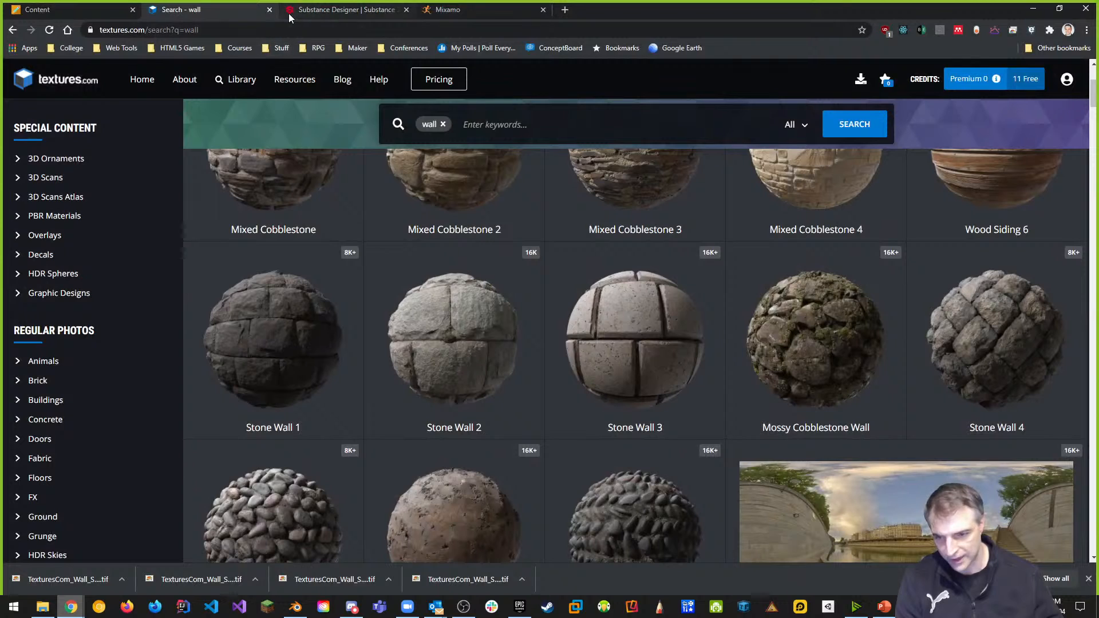
left_click(76, 13)
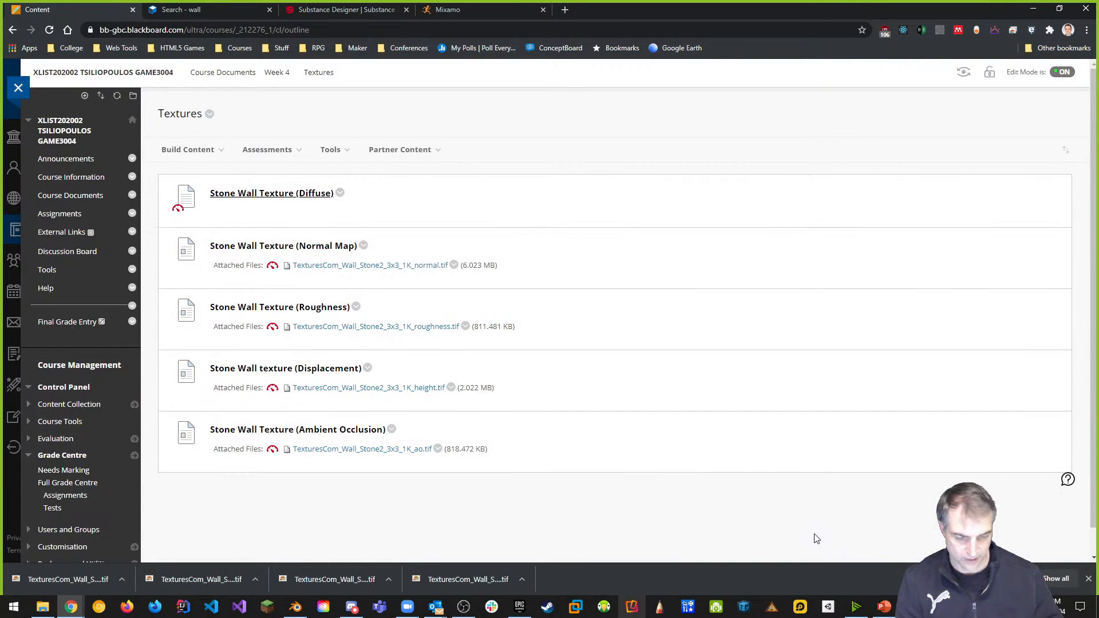
key("alt+Tab")
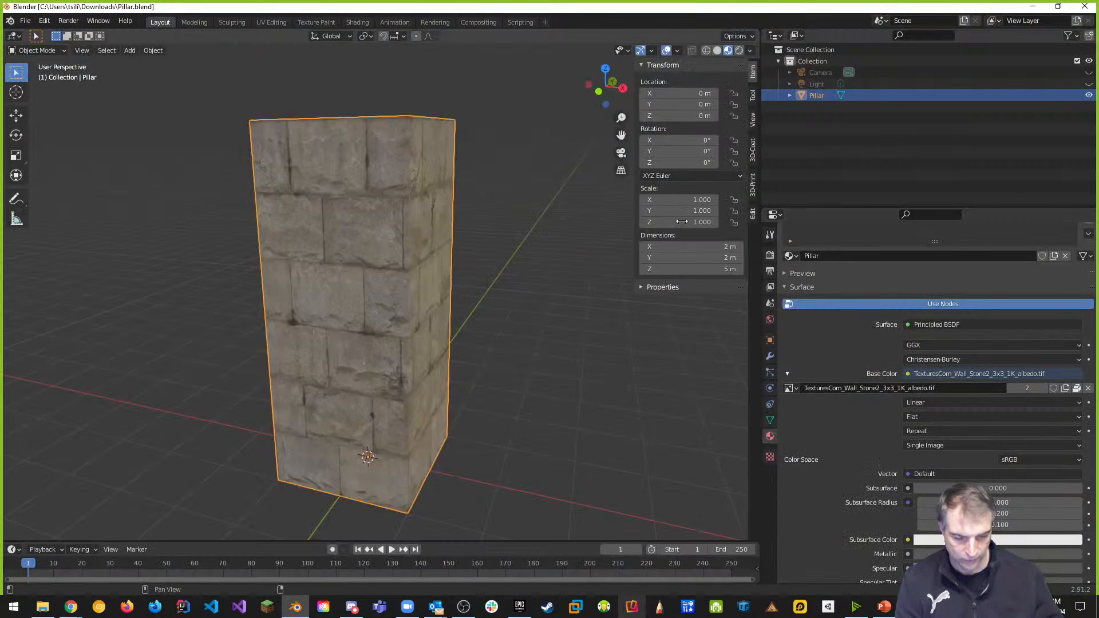
Step: Set the Normal input of the pillar's material to a Normal Map
scroll(831, 474, "down", 8)
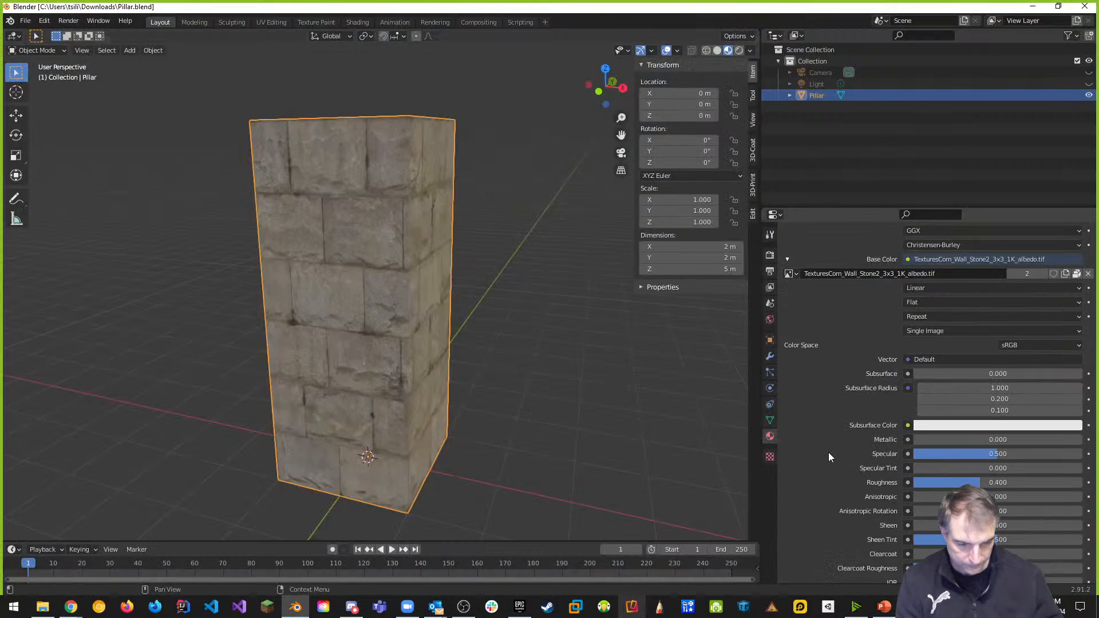
scroll(852, 445, "down", 3)
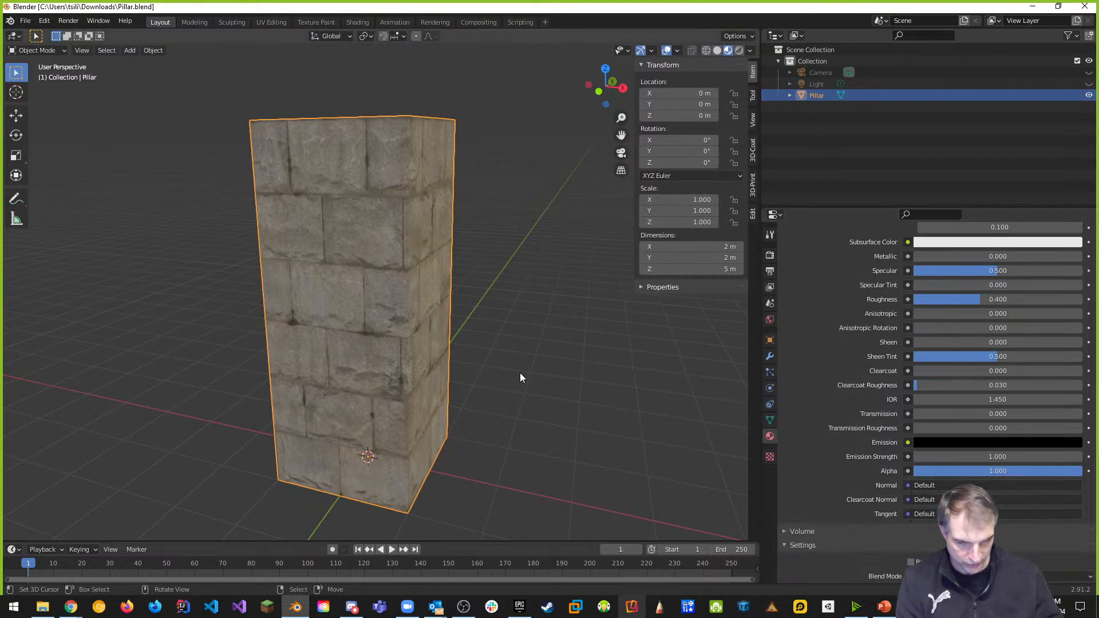
left_click(908, 486)
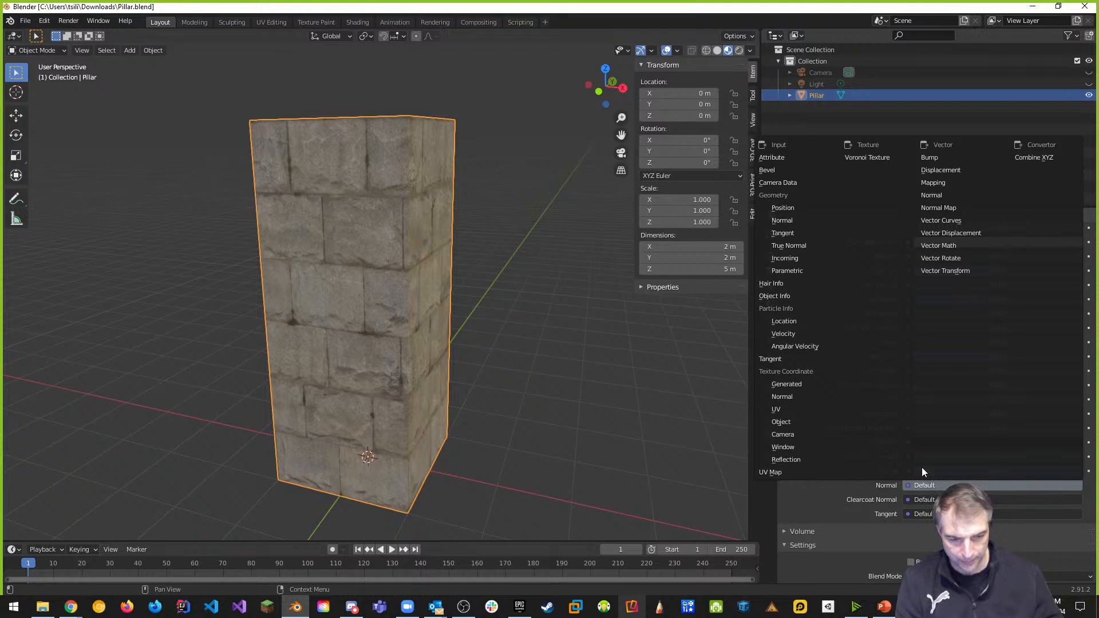
left_click(936, 209)
scroll(863, 550, "down", 3)
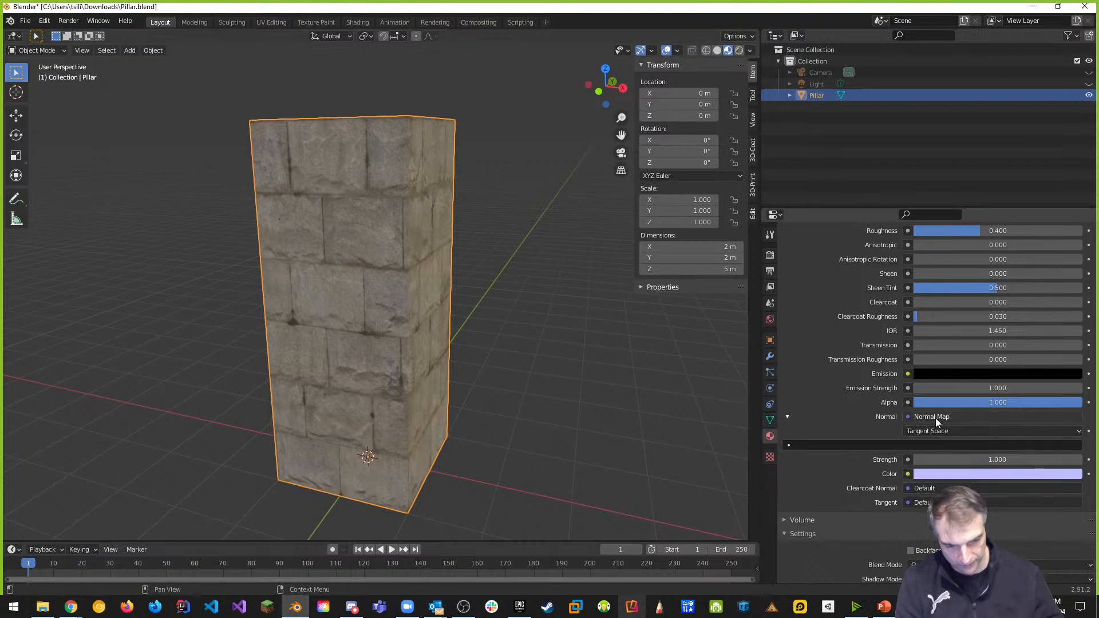
Step: Assign an Image Texture to the normal map's Color and load TexturesCom_Wall_Stone2_3x3_1K_normal.tif from the Downloads folder
left_click(908, 474)
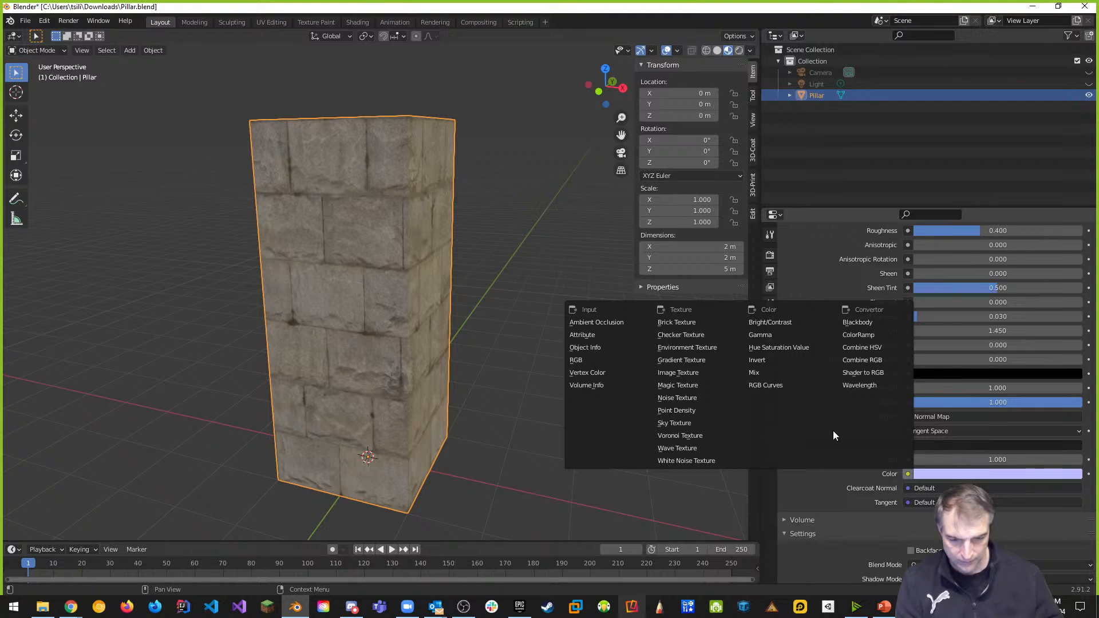
left_click(688, 372)
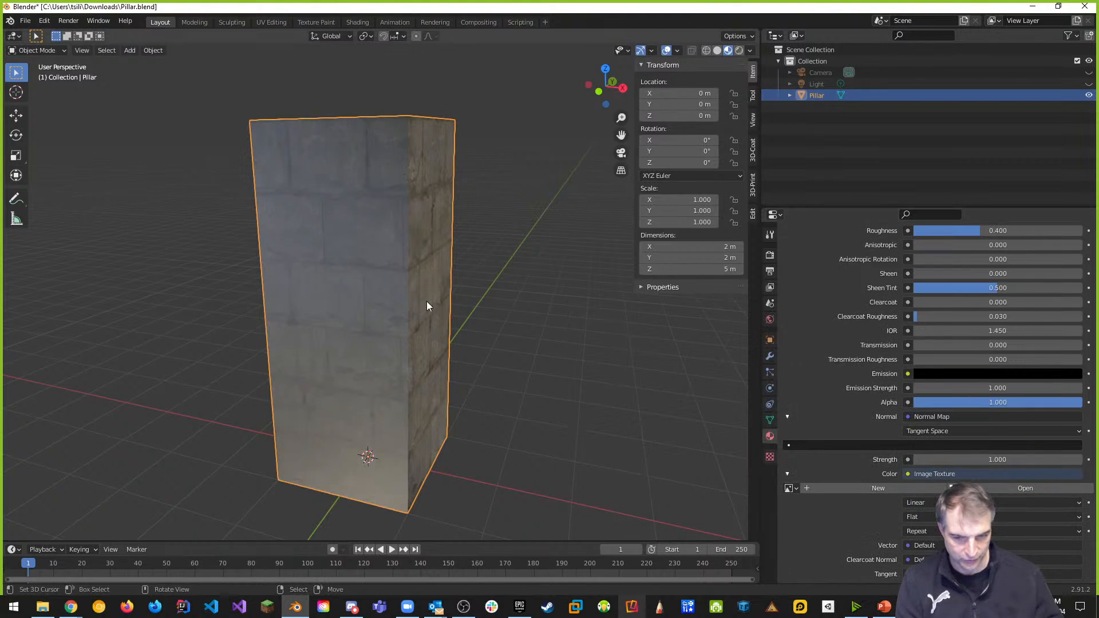
left_click(1016, 487)
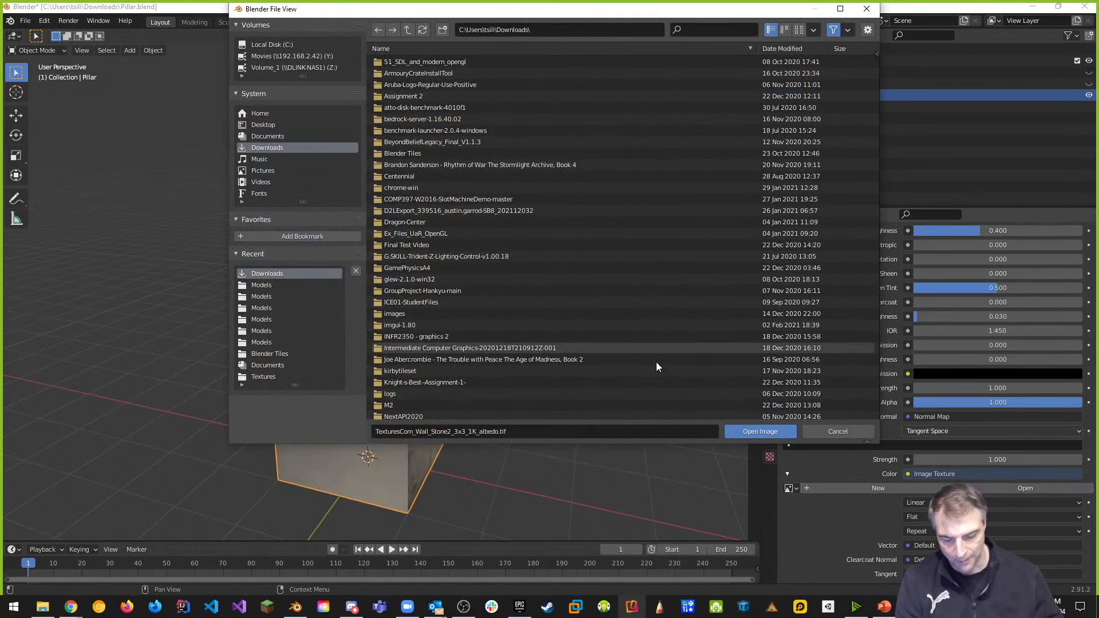
scroll(491, 373, "down", 15)
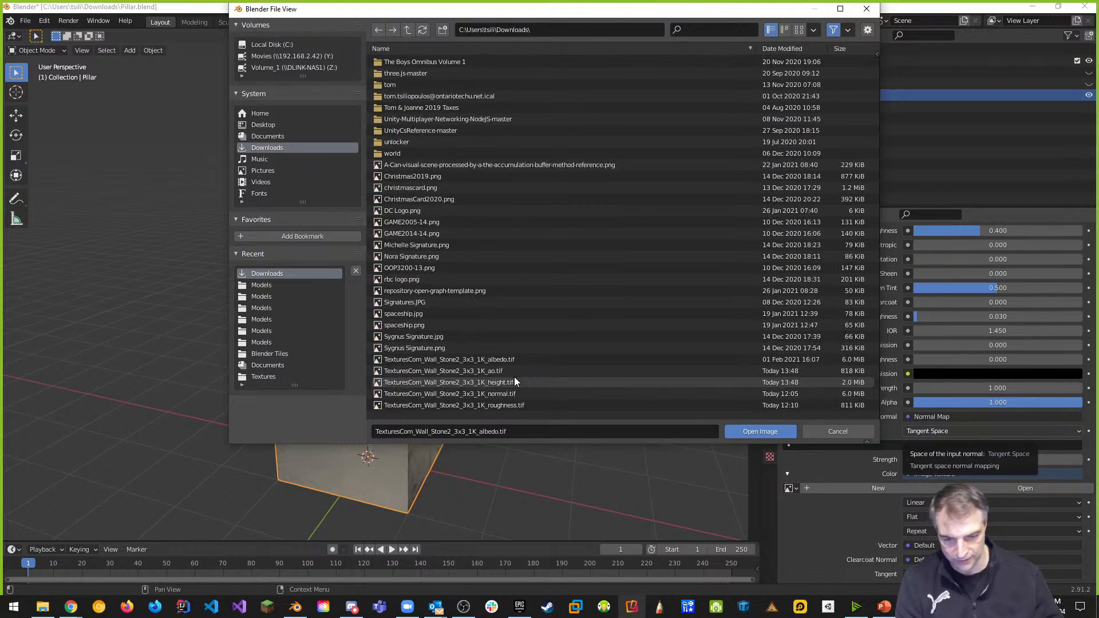
scroll(524, 364, "down", 2)
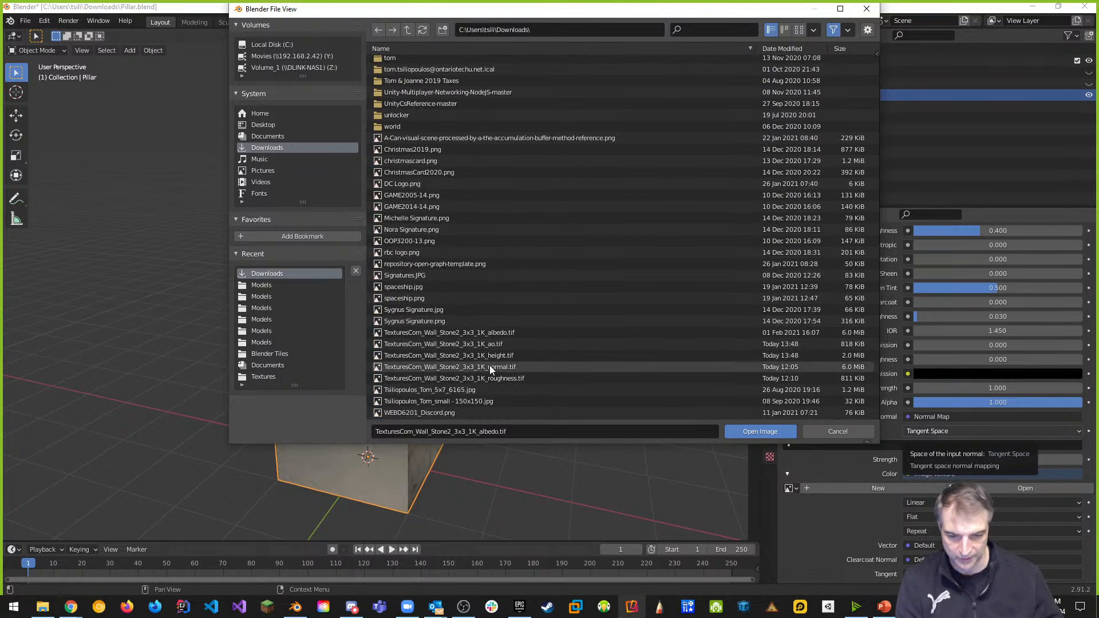
left_click(497, 366)
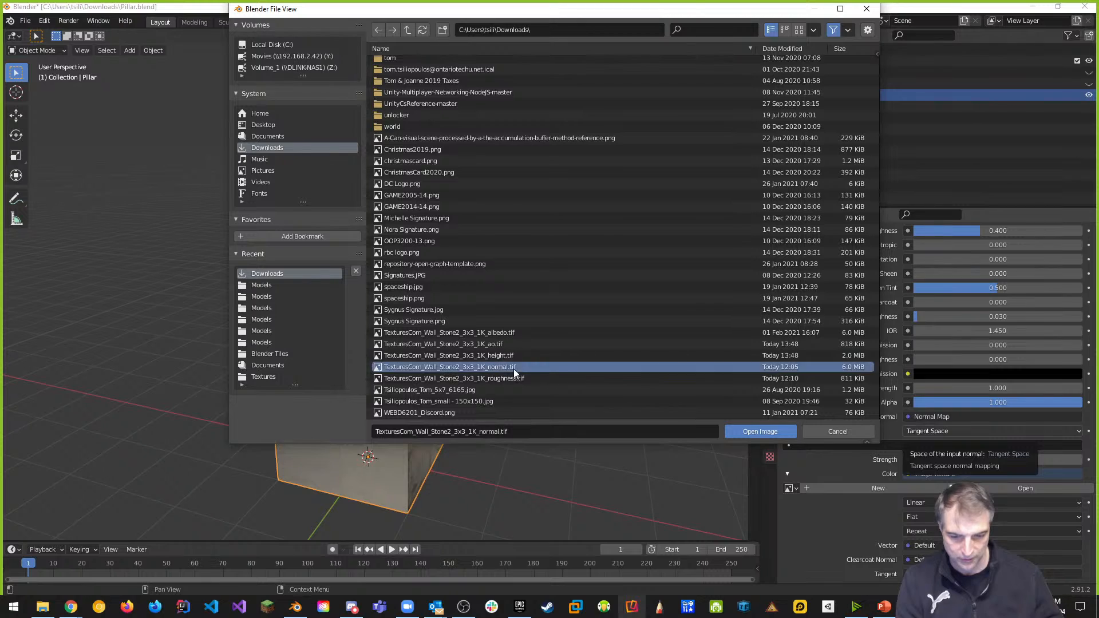
left_click(754, 432)
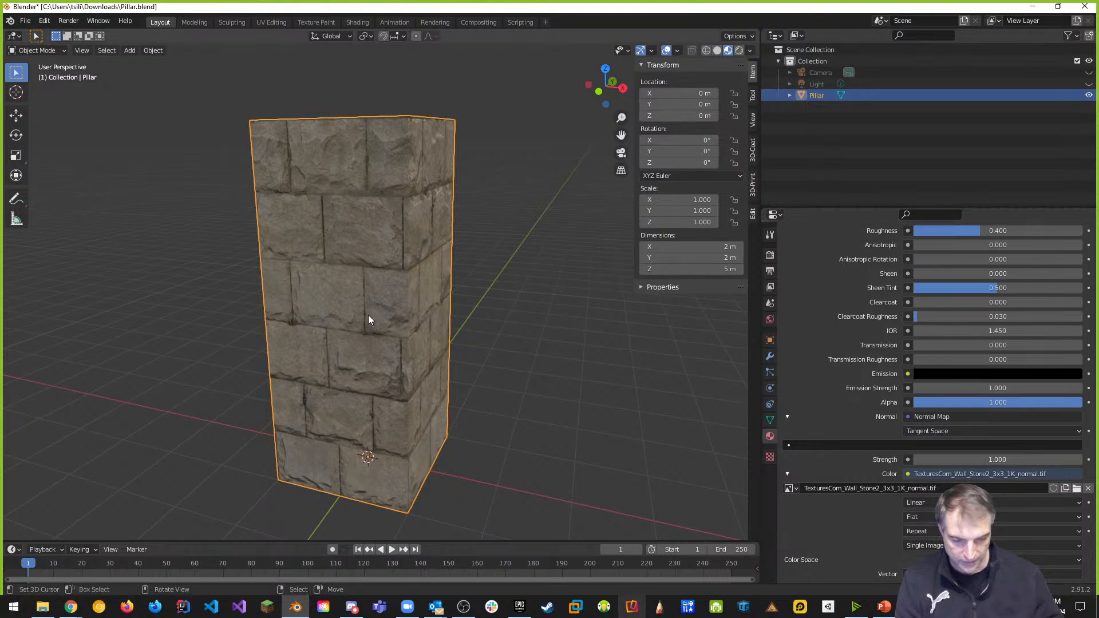
Step: Examine the normal map's relief on the pillar's top and upper sides up close
middle_click_drag(471, 352, 524, 378)
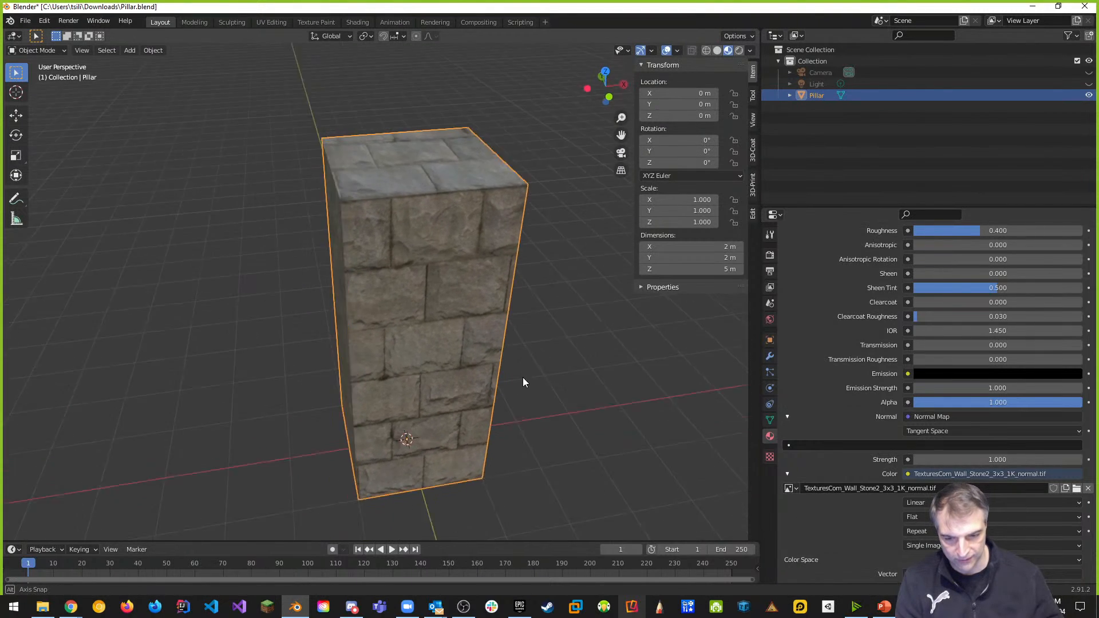
scroll(524, 383, "up", 6)
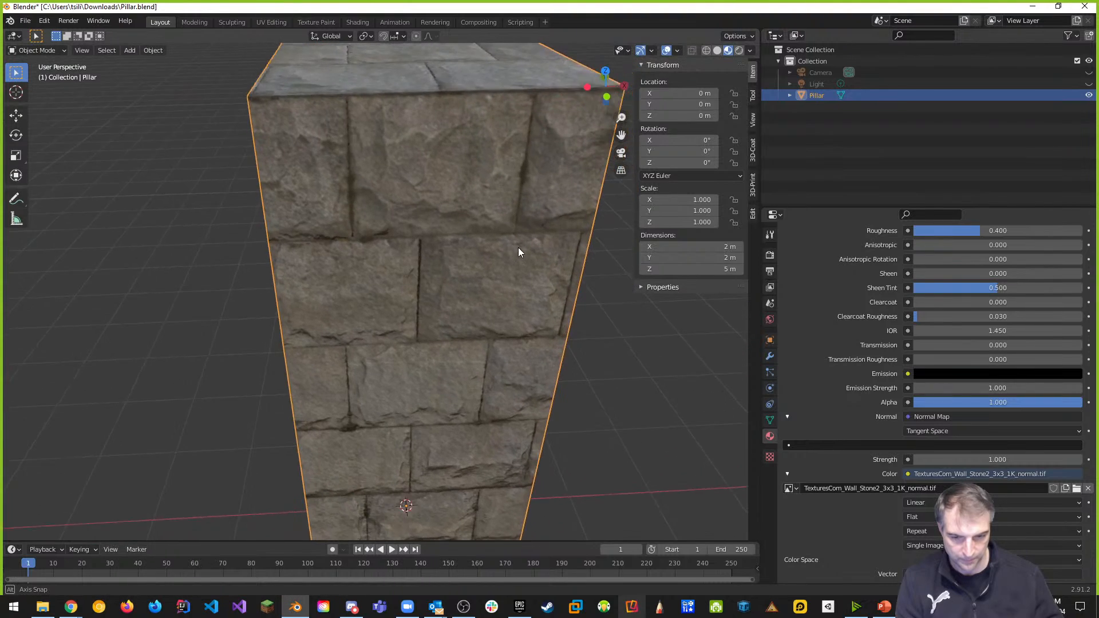
middle_click_drag(519, 252, 473, 155)
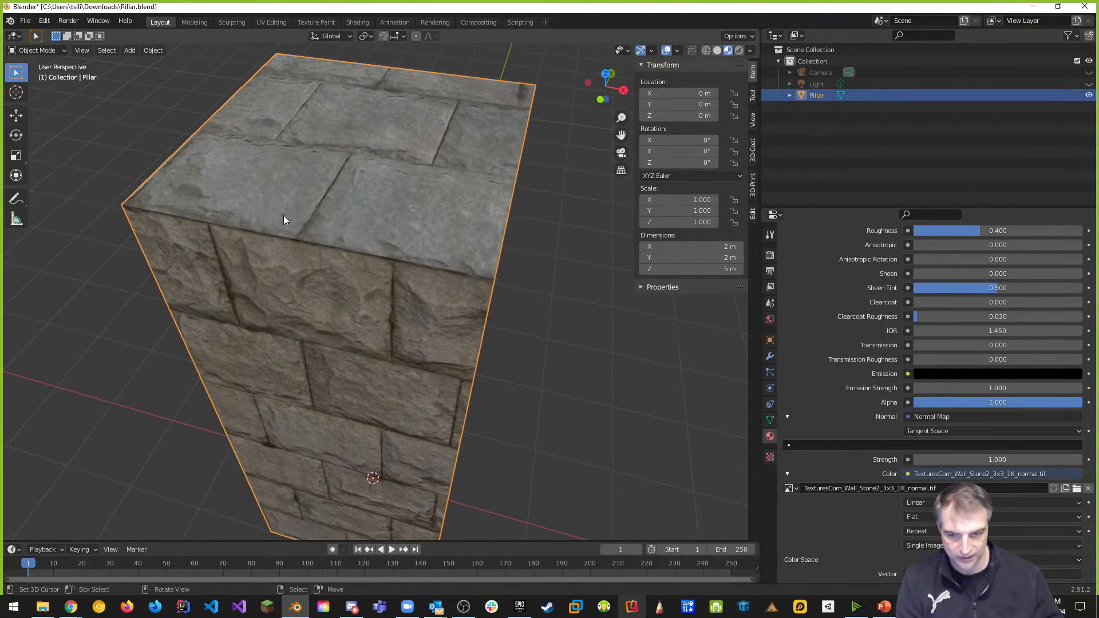
middle_click_drag(461, 323, 476, 311)
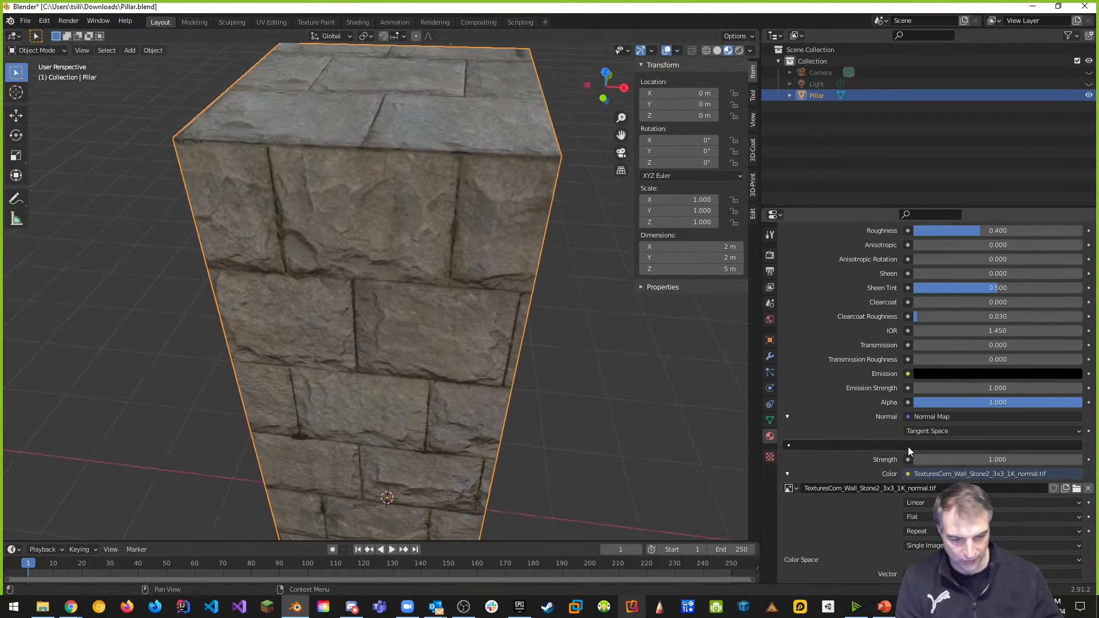
Step: Test normal map strengths of 0, 0.9 and 0.3, and set the strength to 0.35
left_click_drag(986, 460, 946, 459)
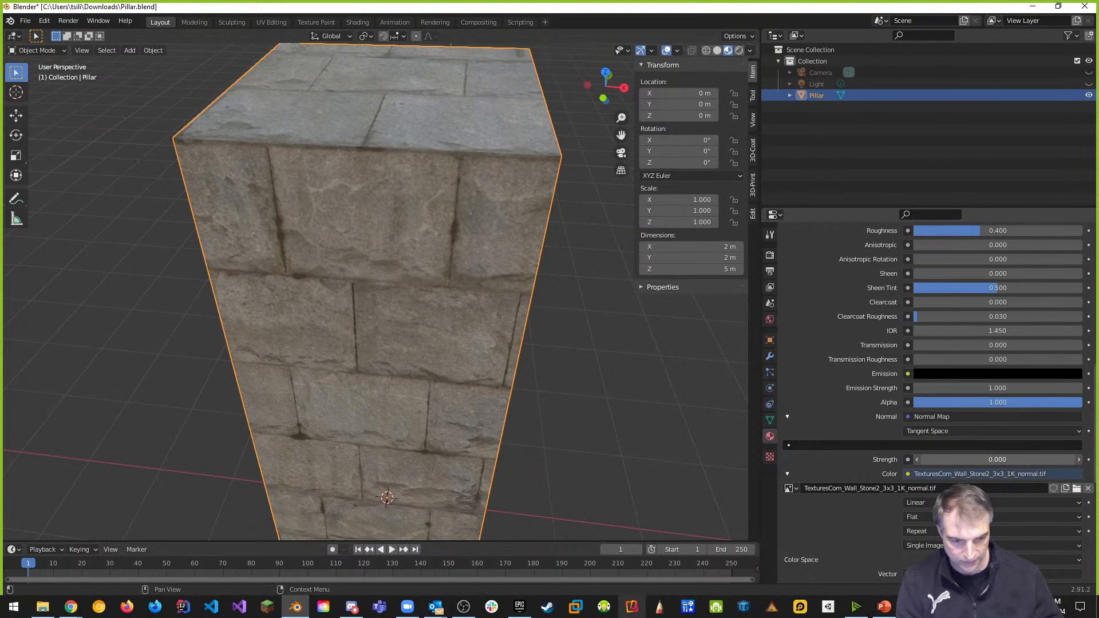
left_click_drag(918, 456, 977, 459)
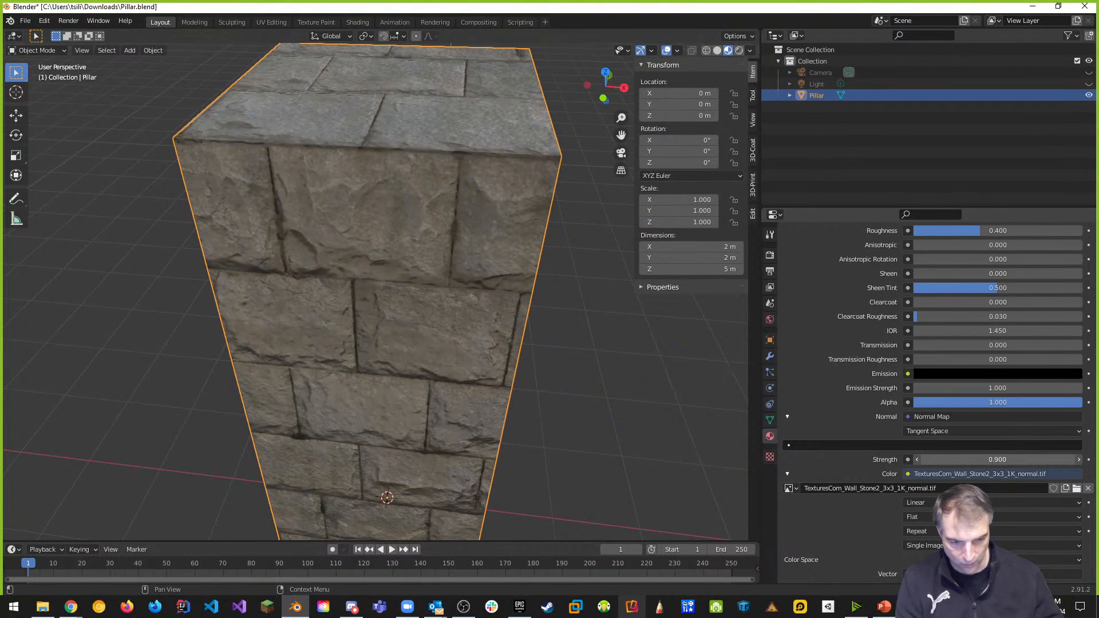
left_click_drag(976, 460, 928, 459)
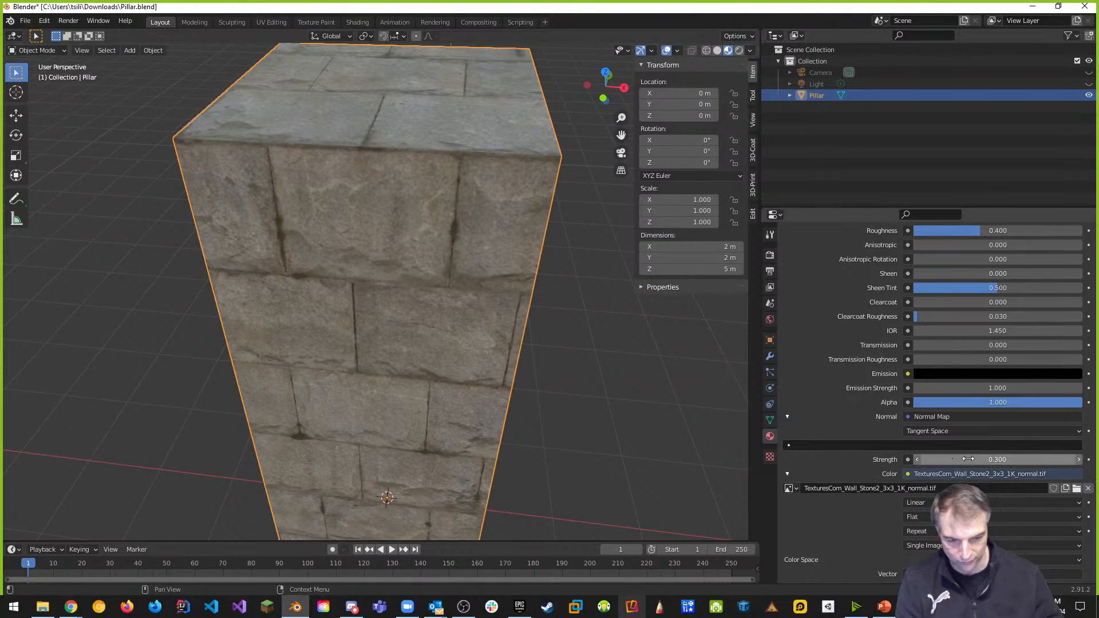
left_click_drag(968, 459, 969, 459)
key("BackSpace")
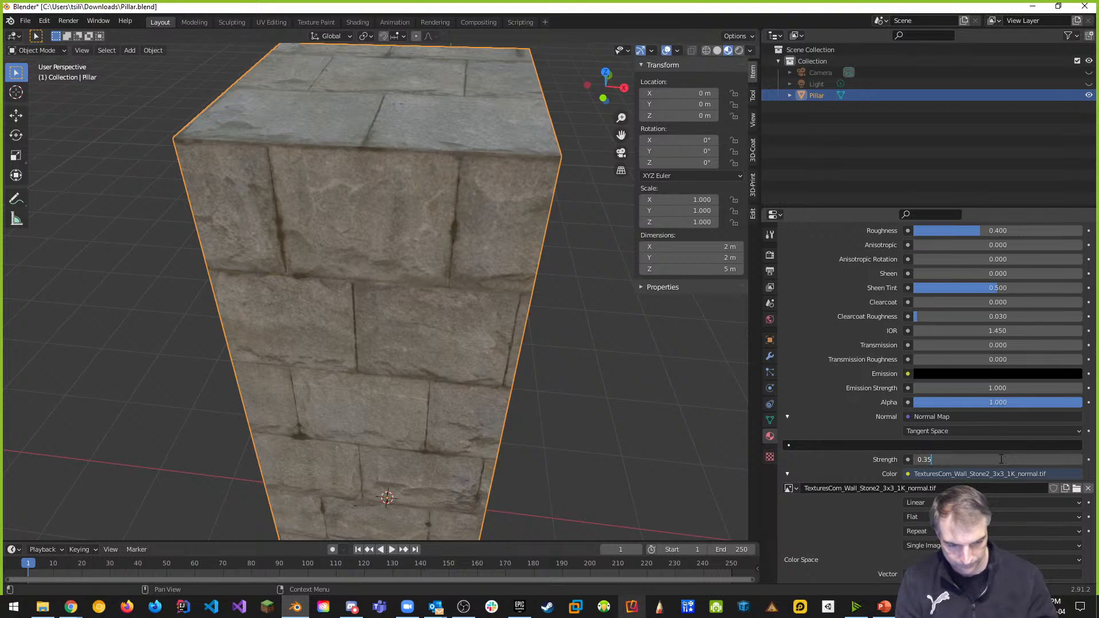
type("35")
key("Return")
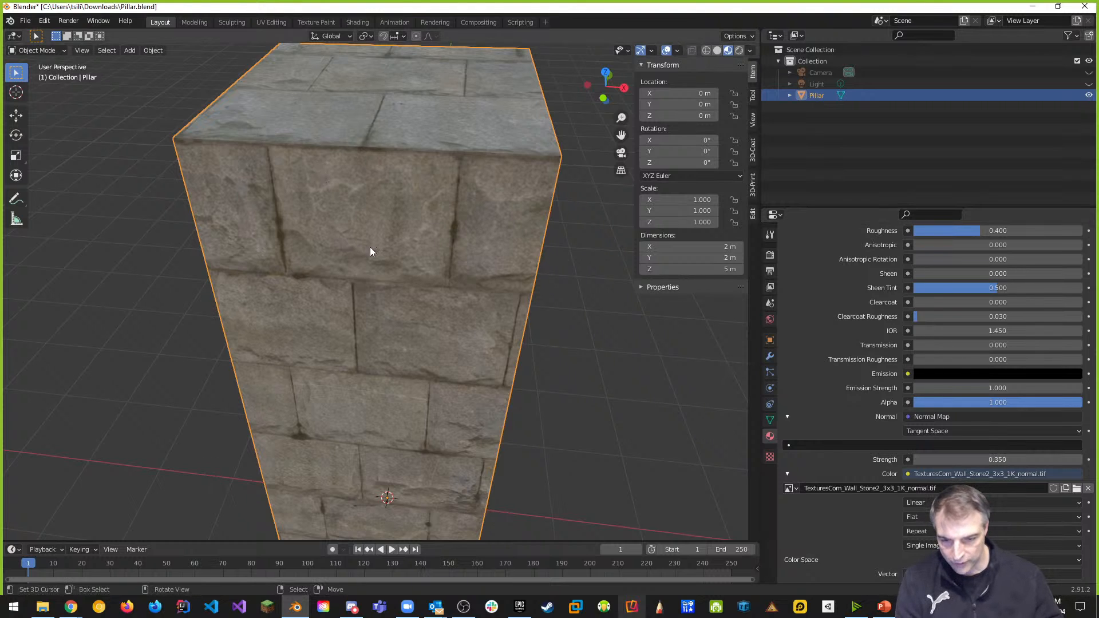
Step: Try a normal map strength of 2.85 on the pillar and restore the strength to 0.35
mouse_move(370, 251)
middle_mouse_down()
mouse_move(391, 230)
mouse_move(348, 236)
mouse_move(352, 249)
middle_mouse_up()
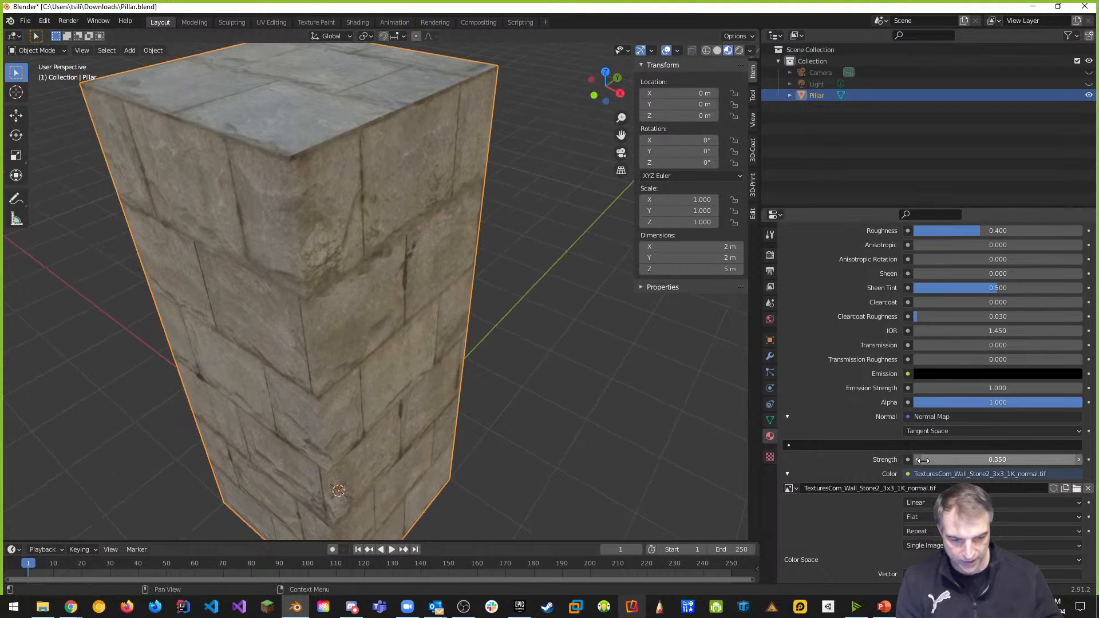
left_click_drag(923, 460, 1082, 460)
left_click_drag(1002, 460, 956, 460)
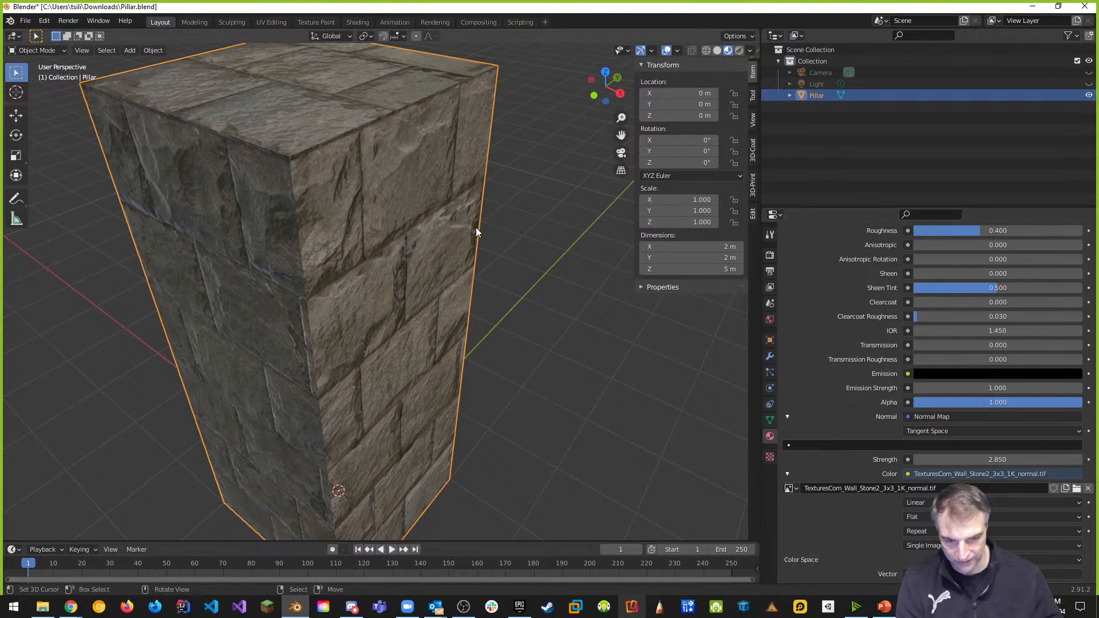
left_click(995, 460)
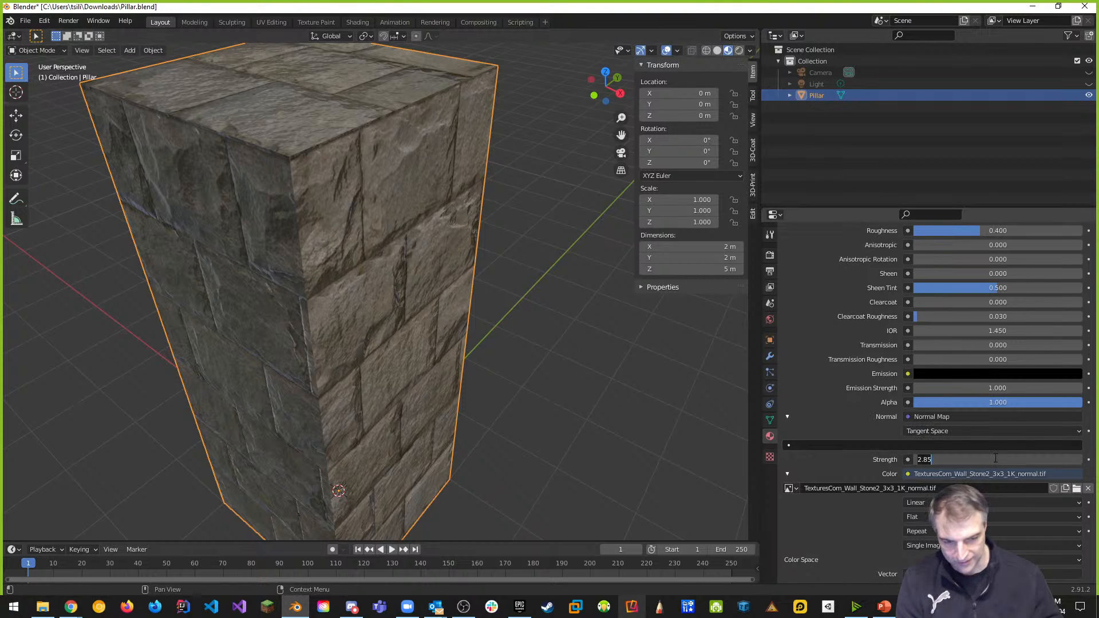
type("0.35")
key("Return")
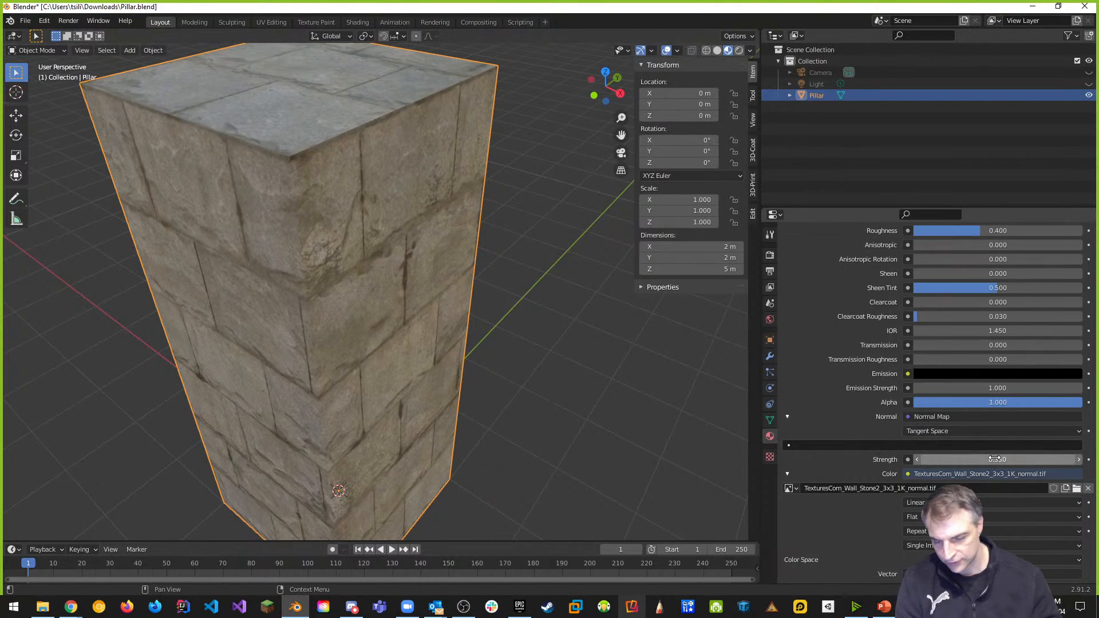
Step: Examine the softened stone relief on the whole pillar from several angles
middle_click_drag(437, 462, 429, 287)
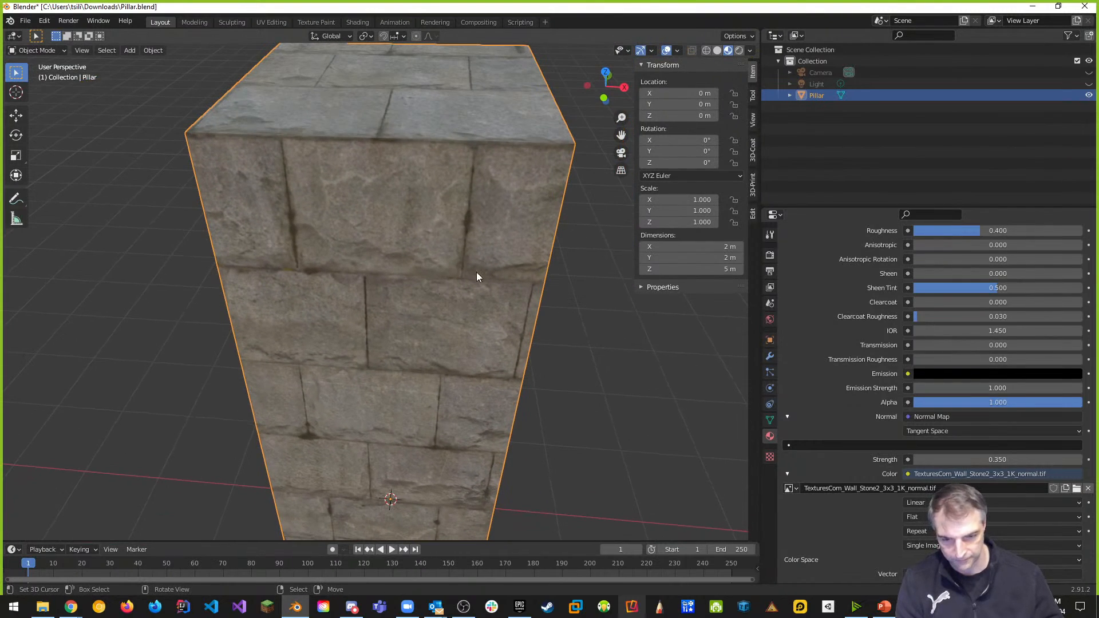
scroll(484, 309, "down", 2)
middle_click_drag(484, 313, 404, 269)
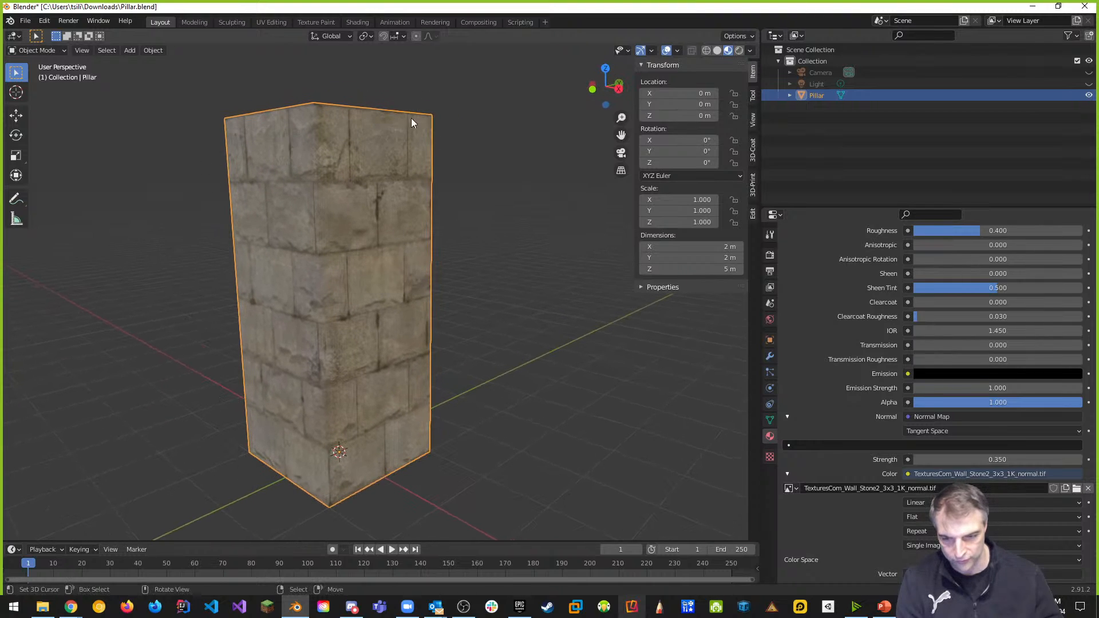
middle_click_drag(377, 172, 386, 235)
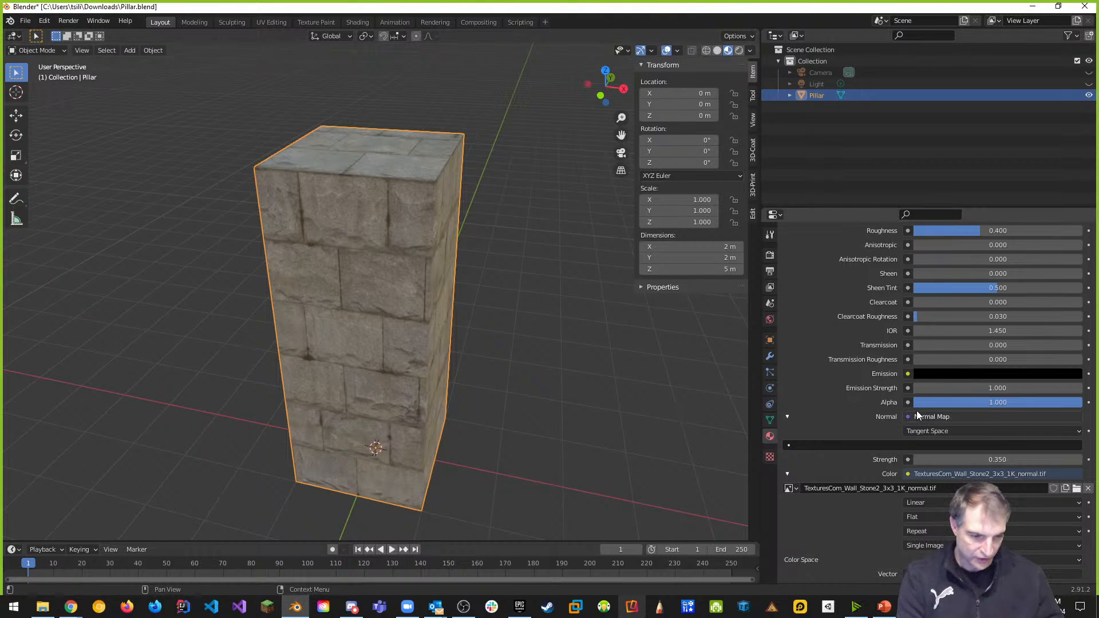
Step: Try driving the pillar material's Roughness with the Linear output of a Light Falloff node, and undo it
scroll(902, 372, "up", 3)
scroll(882, 344, "up", 3)
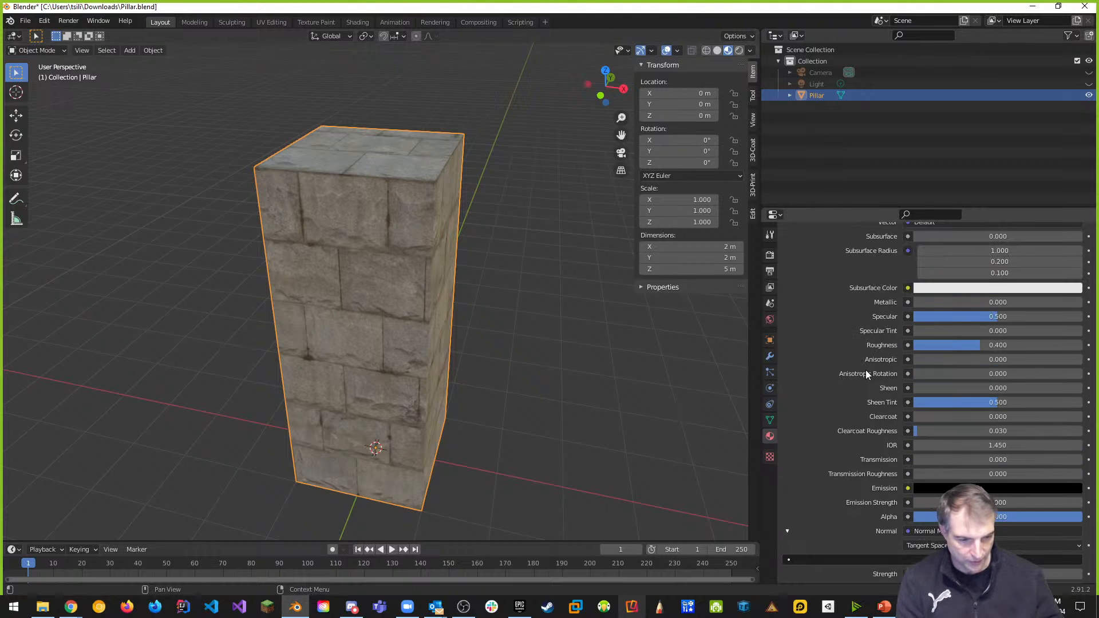
left_click(908, 346)
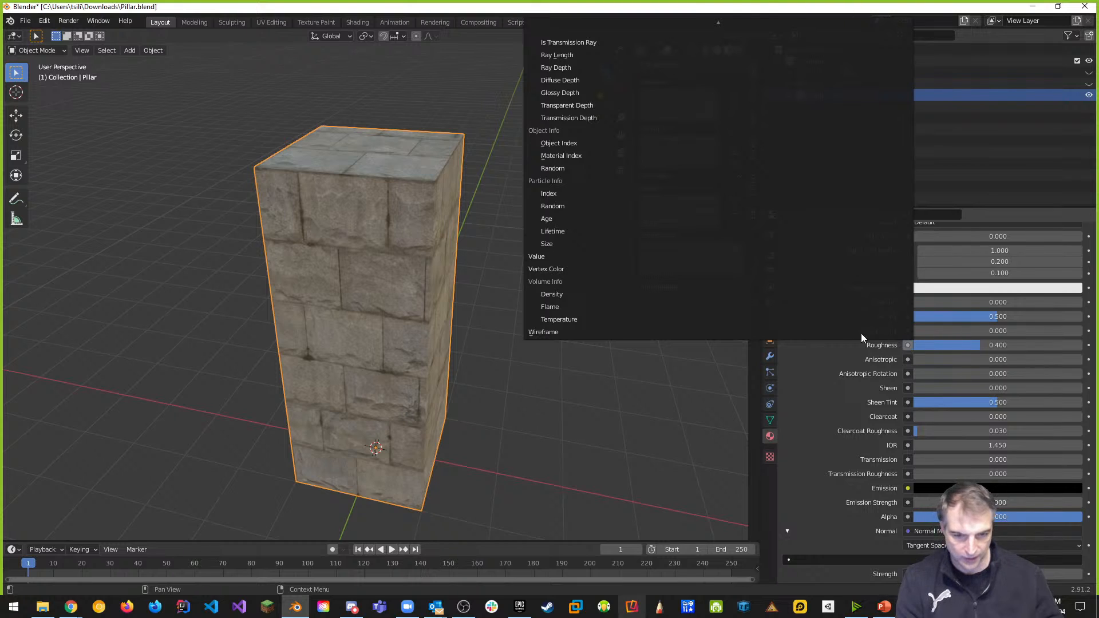
scroll(659, 287, "up", 10)
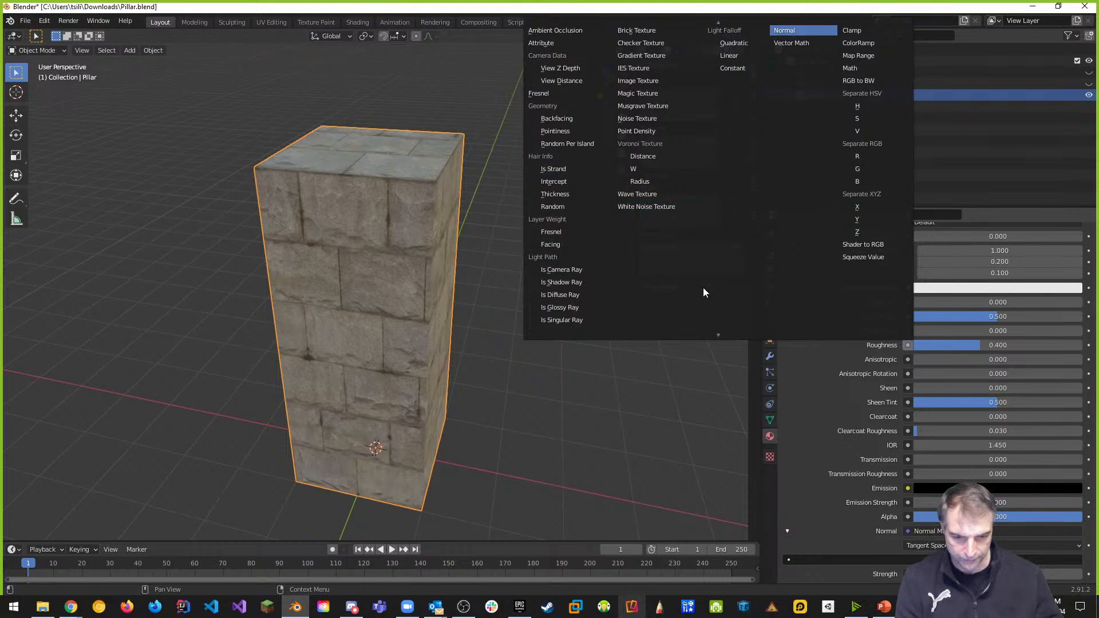
scroll(570, 312, "down", 5)
scroll(571, 306, "down", 4)
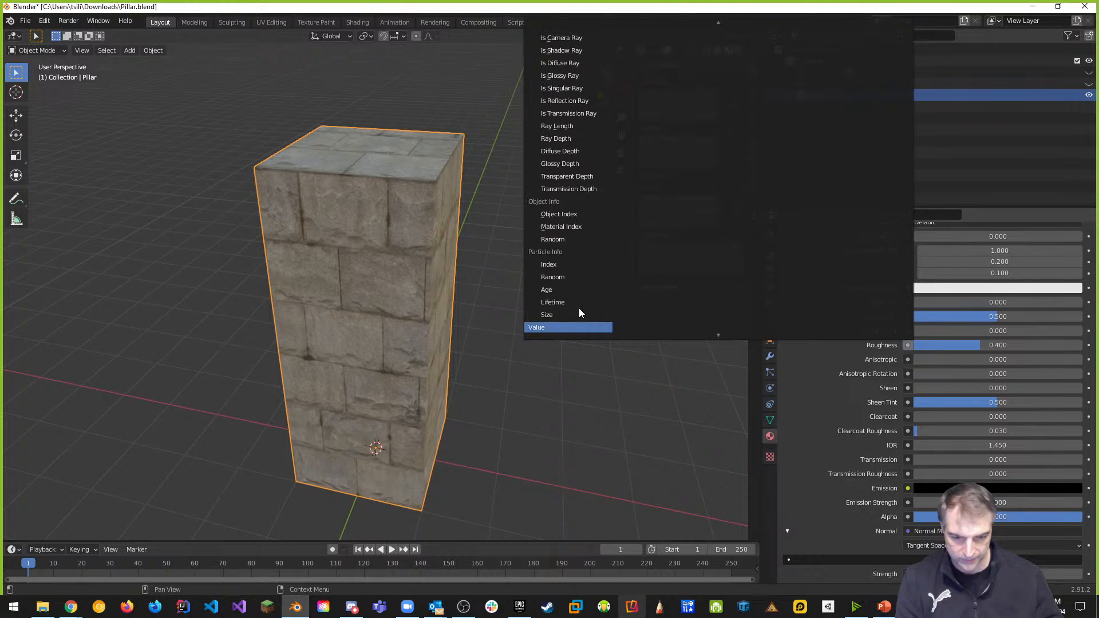
scroll(579, 307, "up", 6)
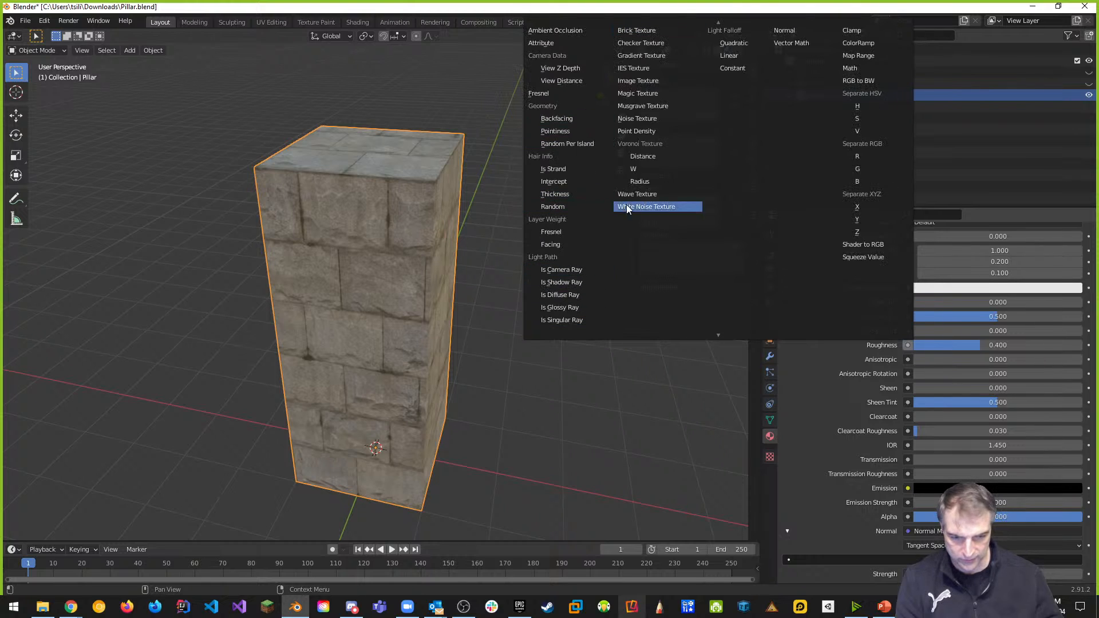
key("Up")
key("Up")
key("Up")
key("Up")
key("Up")
key("Up")
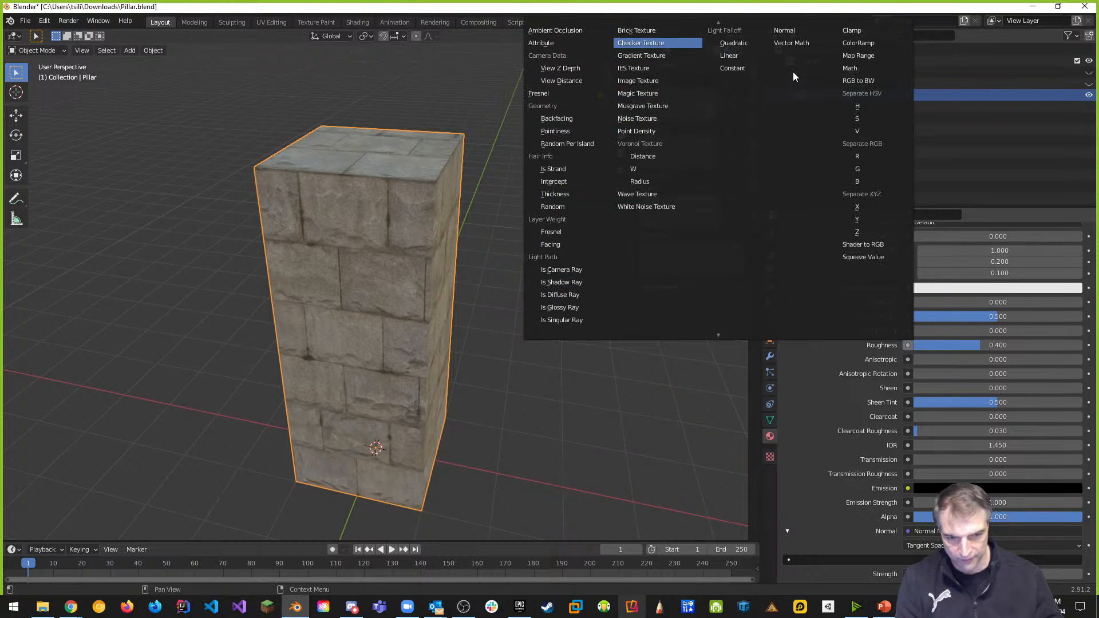
scroll(692, 150, "up", 4)
scroll(593, 190, "up", 20)
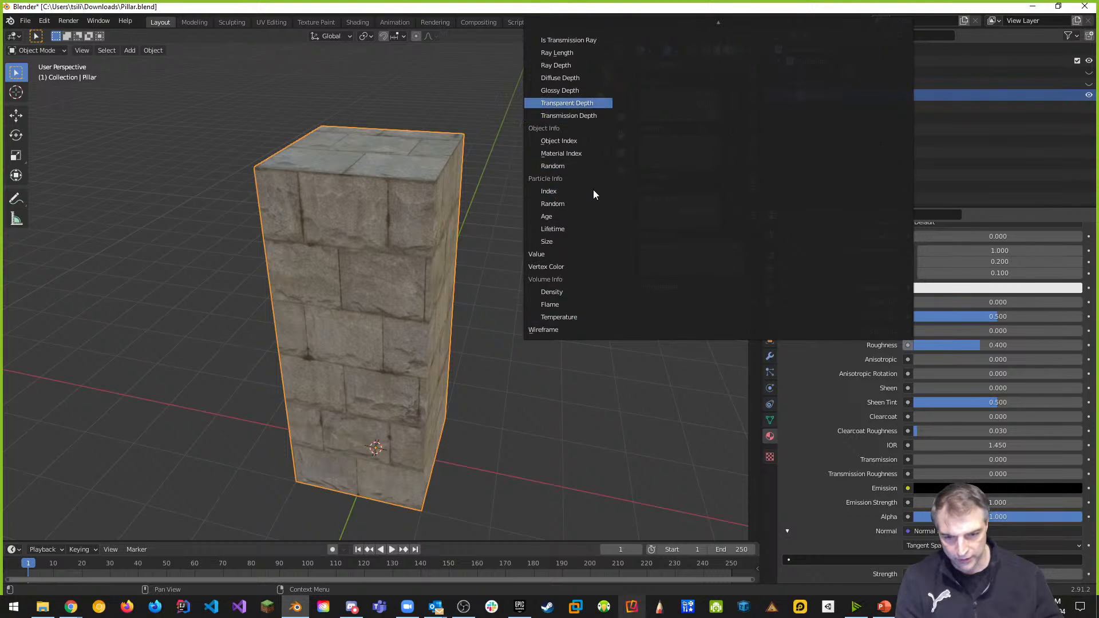
scroll(589, 189, "up", 16)
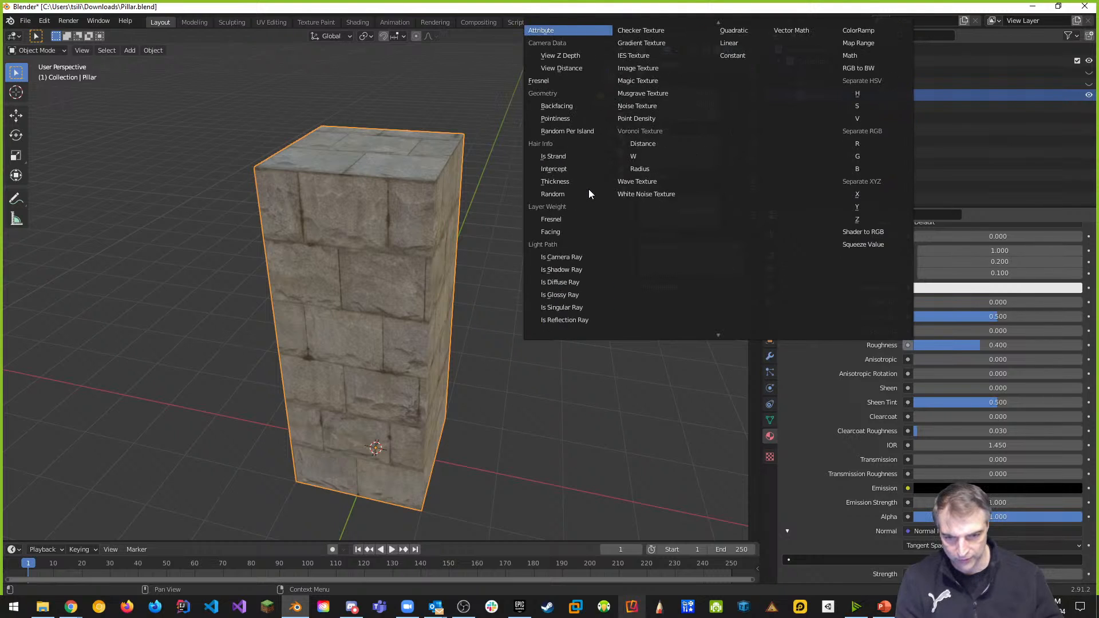
scroll(627, 53, "up", 1)
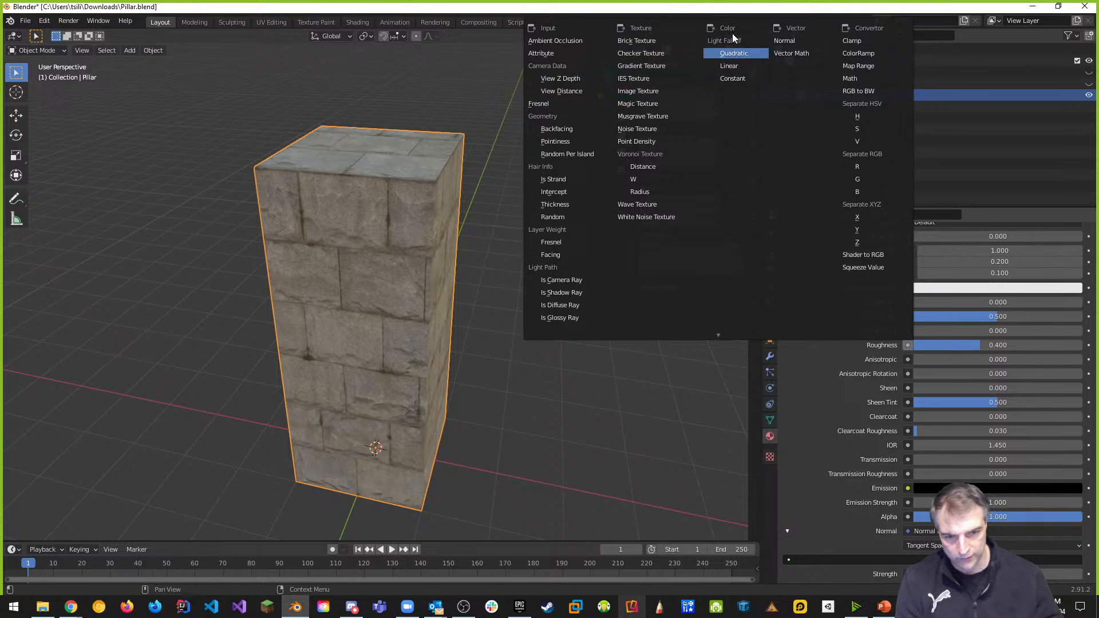
left_click(732, 66)
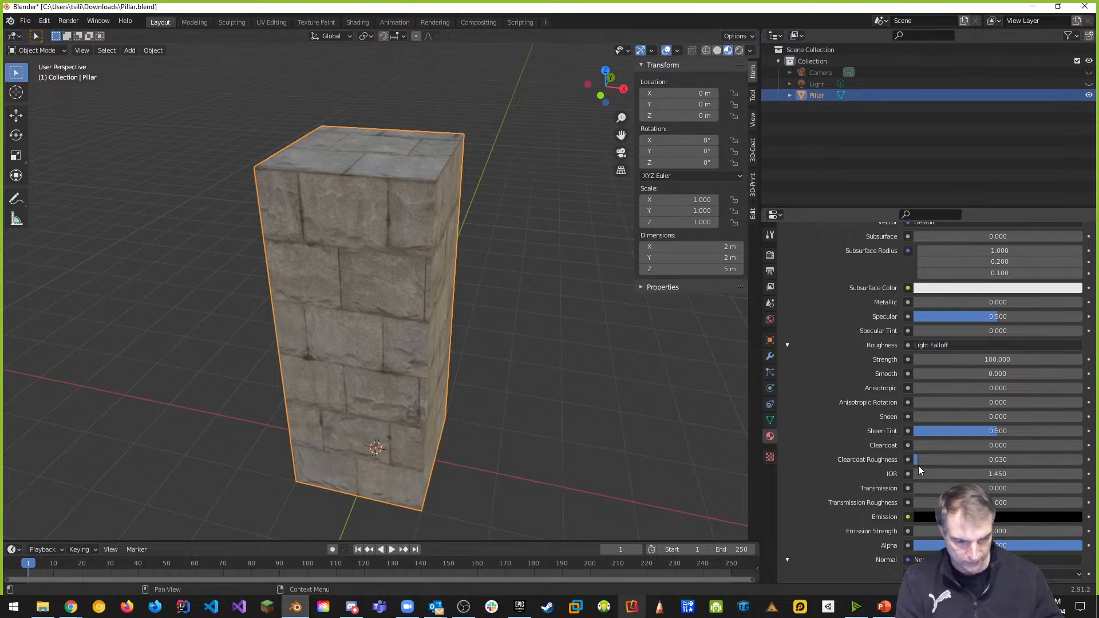
left_click(908, 345)
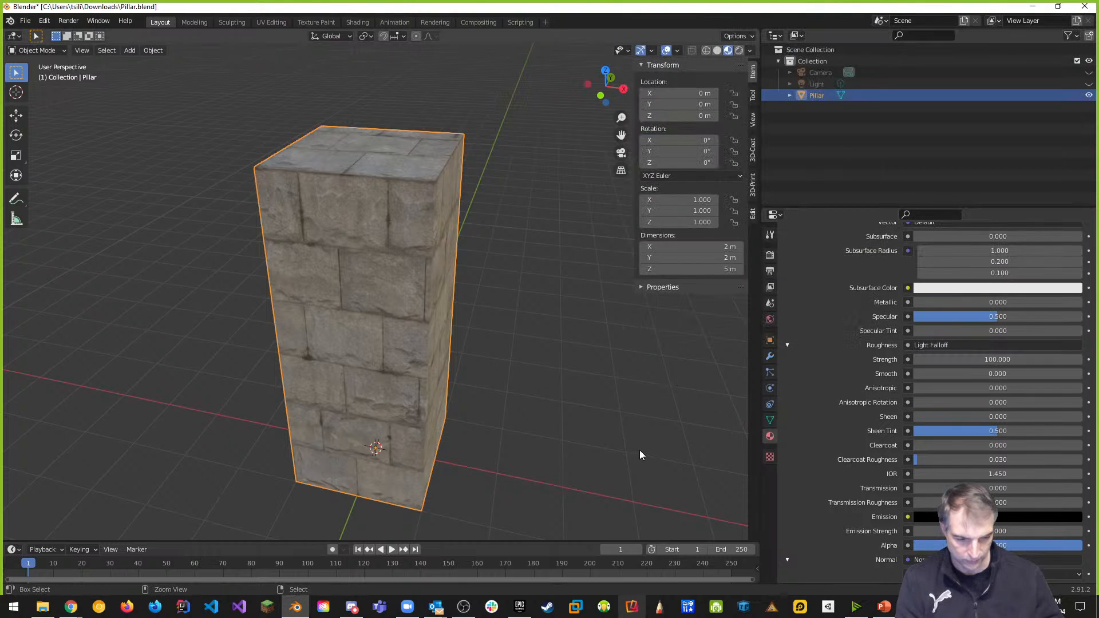
key("ctrl+z")
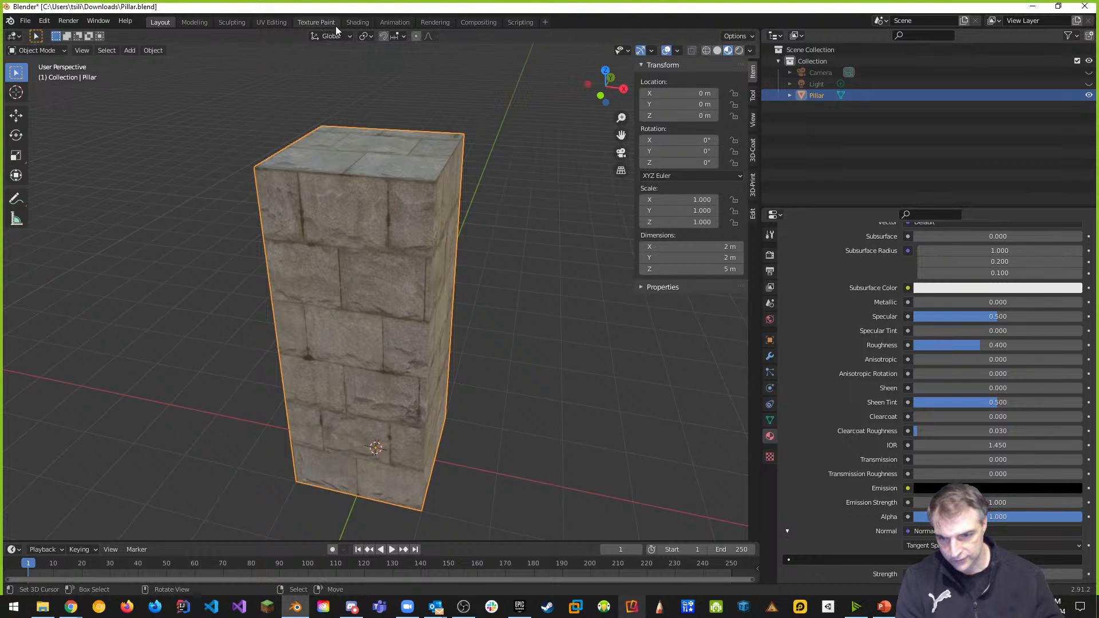
Step: Switch to the Shading workspace and move the normal map nodes and the albedo texture node apart
left_click(362, 22)
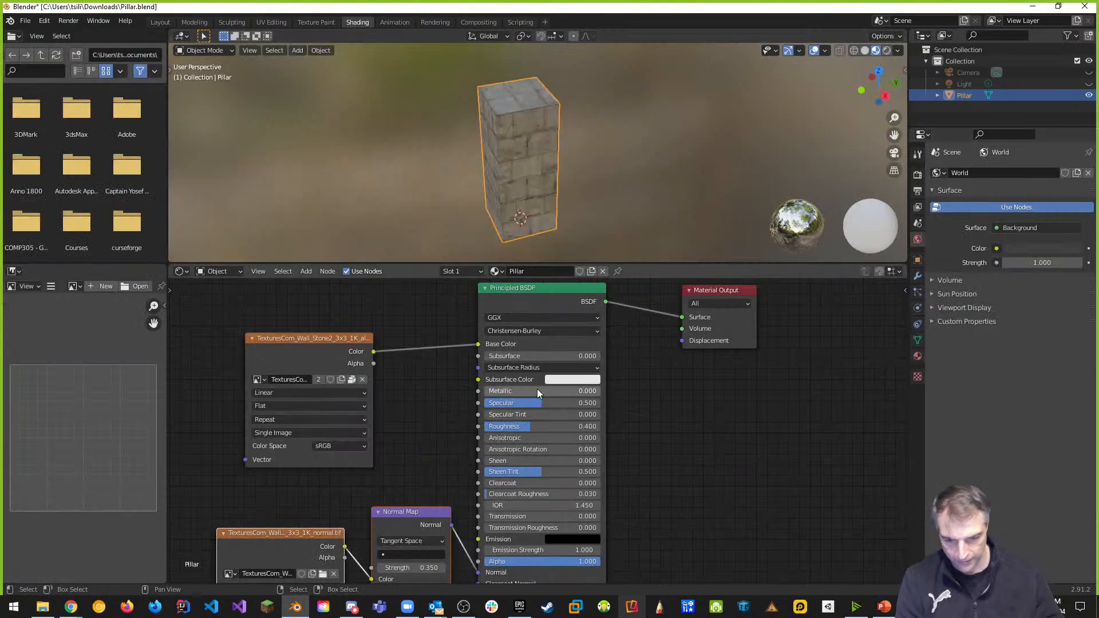
scroll(705, 421, "down", 3)
middle_click_drag(705, 421, 734, 338)
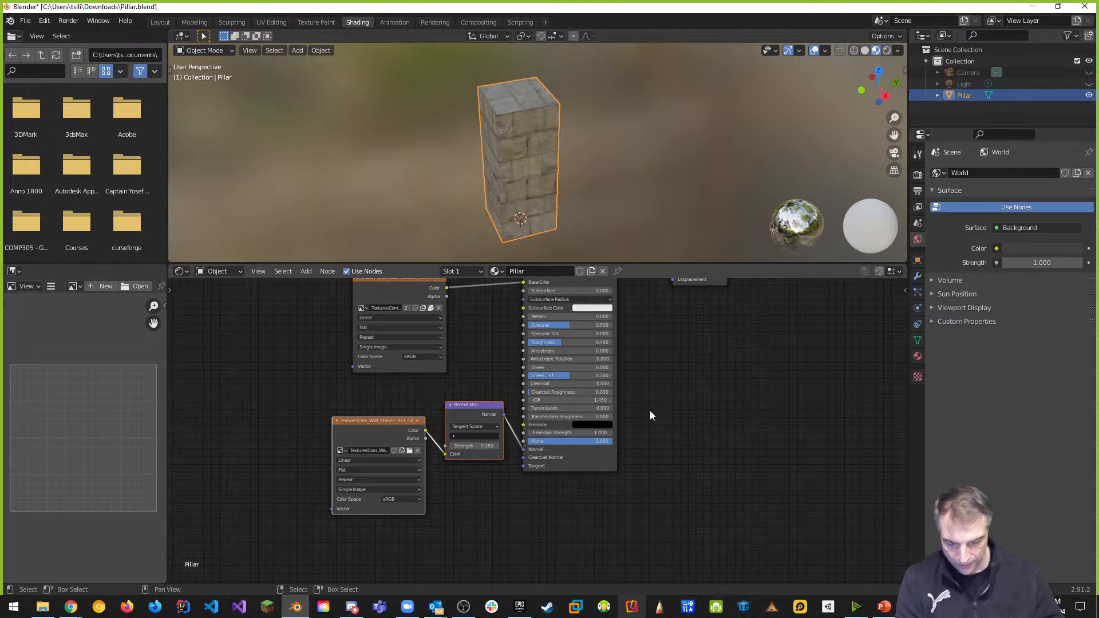
middle_click_drag(640, 485, 678, 512)
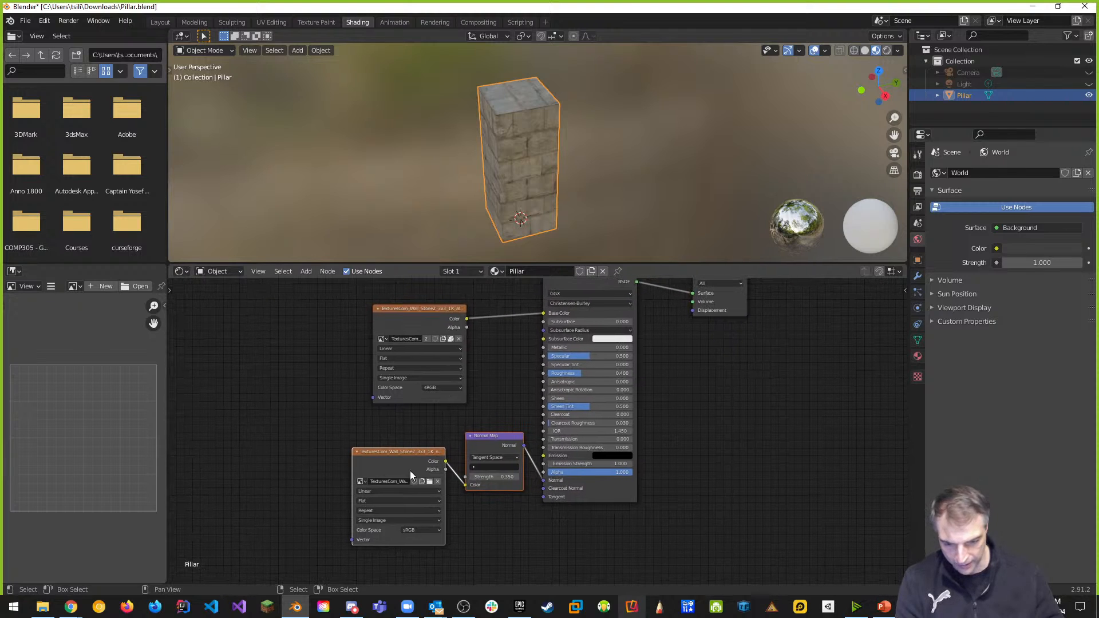
left_click_drag(395, 457, 358, 501)
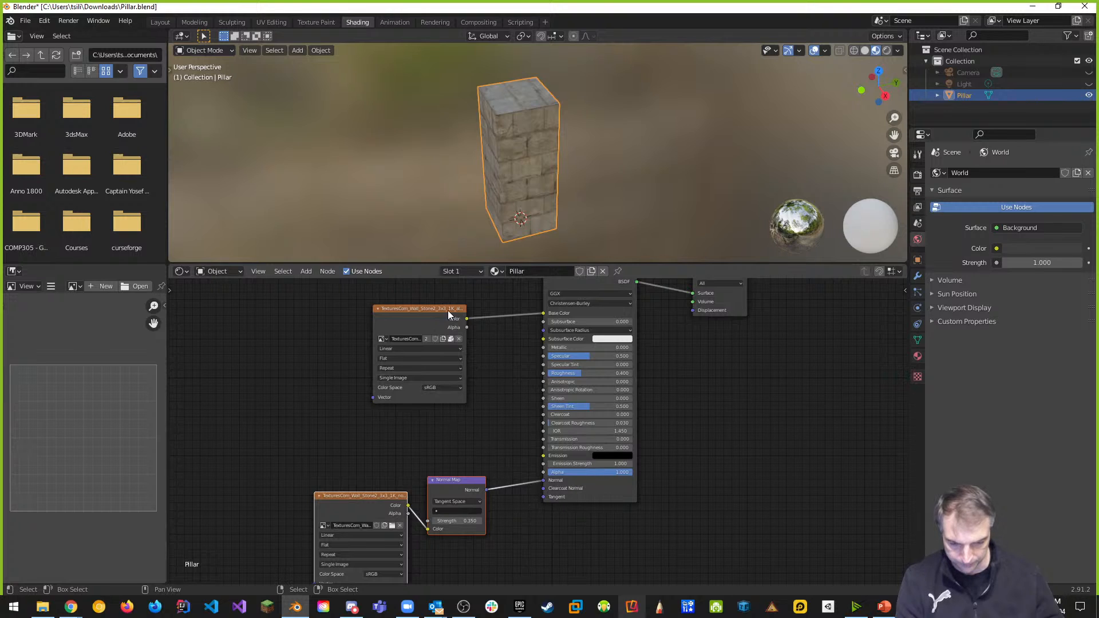
left_click_drag(411, 308, 396, 269)
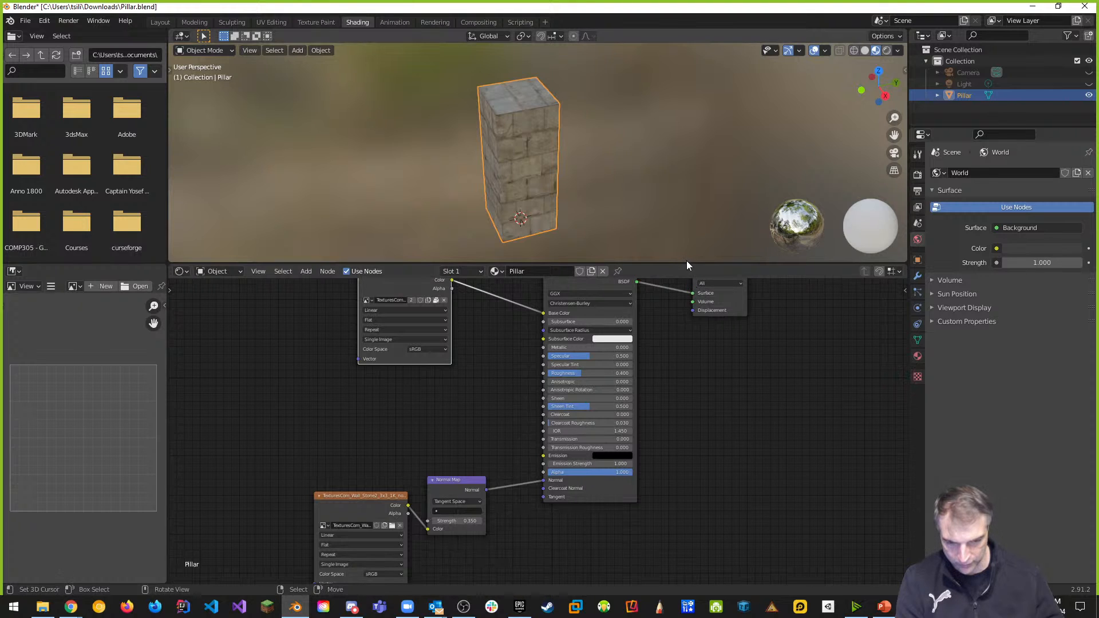
Step: Enlarge the node editor area and move the albedo texture node farther up, away from the Principled BSDF
left_click_drag(686, 264, 686, 143)
scroll(618, 320, "up", 1)
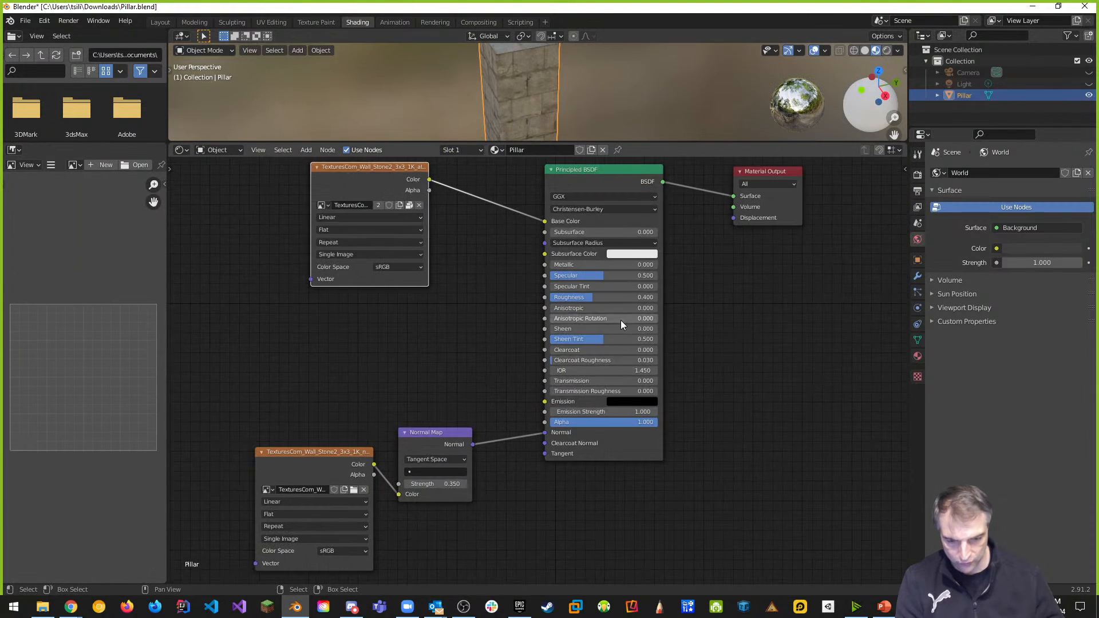
middle_click_drag(459, 297, 522, 376)
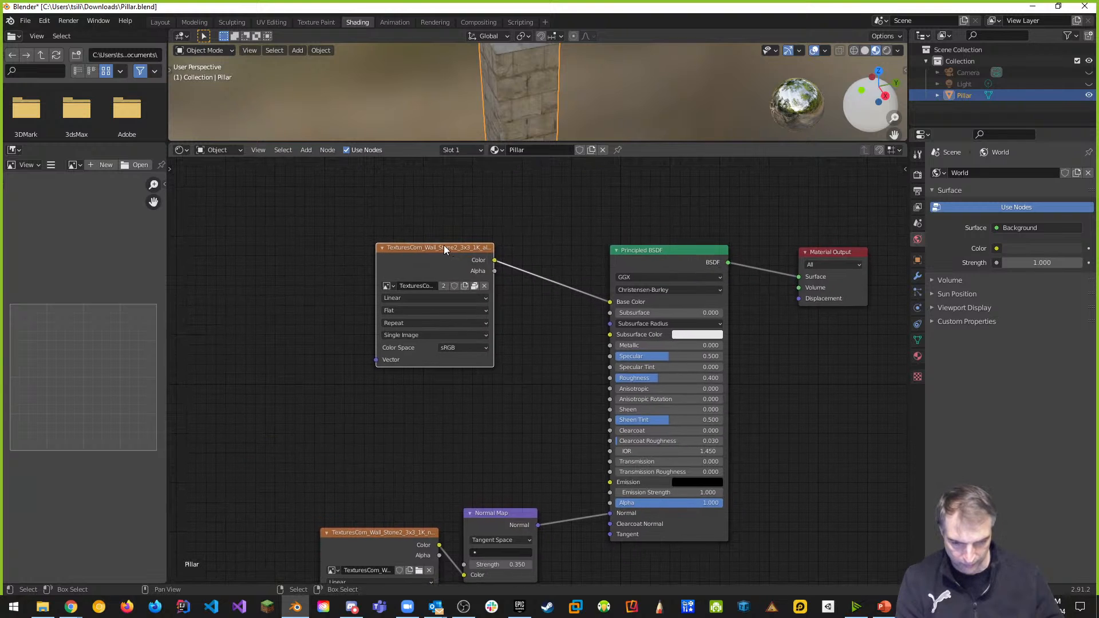
left_click_drag(445, 245, 418, 201)
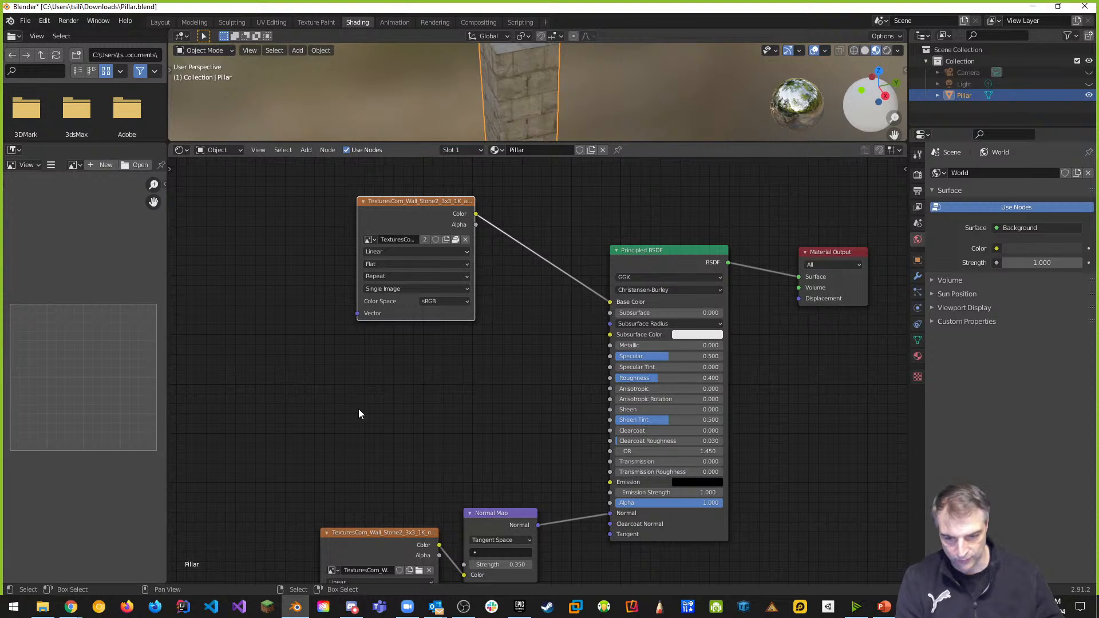
Step: Add an Image Texture node between the albedo and normal textures and load TexturesCom_Wall_Stone2_3x3_1K_roughness.tif into it
key("shift+a")
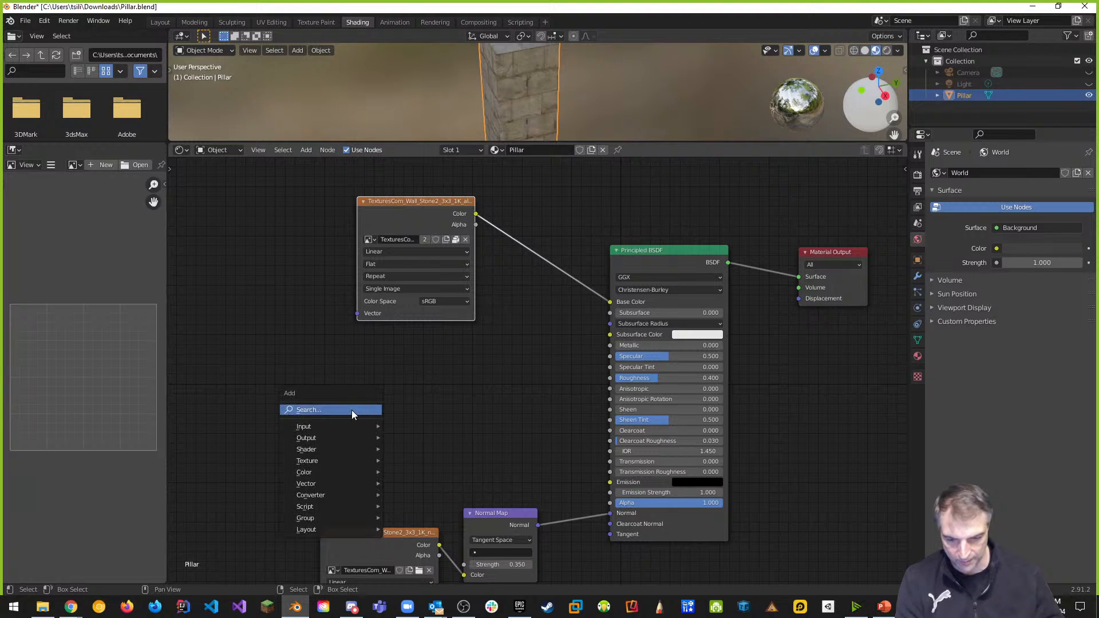
mouse_move(348, 462)
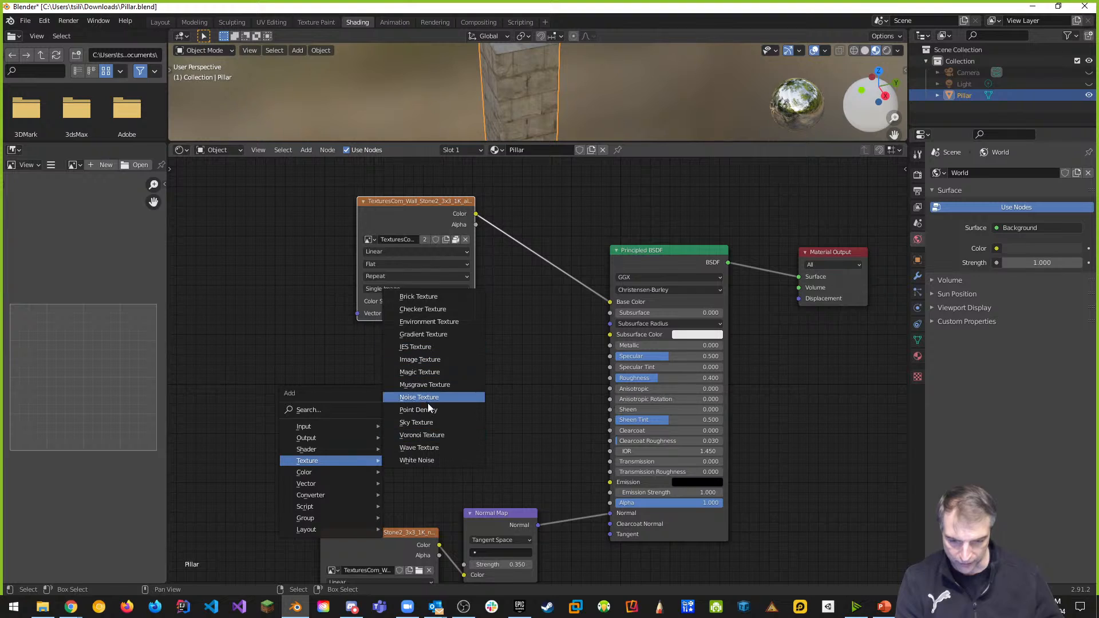
left_click(420, 359)
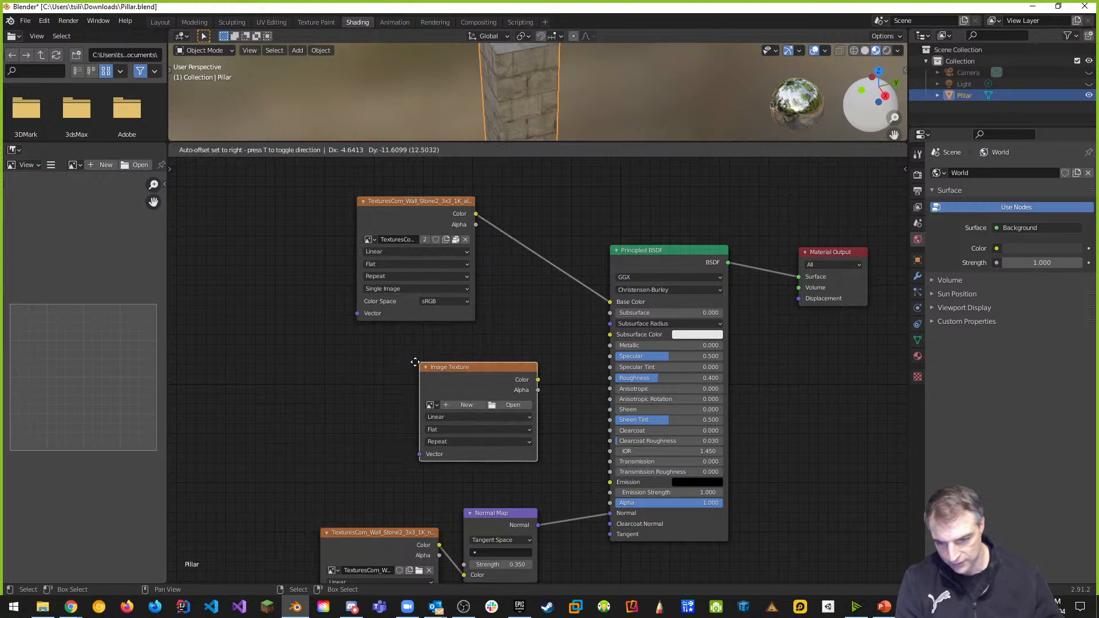
left_click(345, 364)
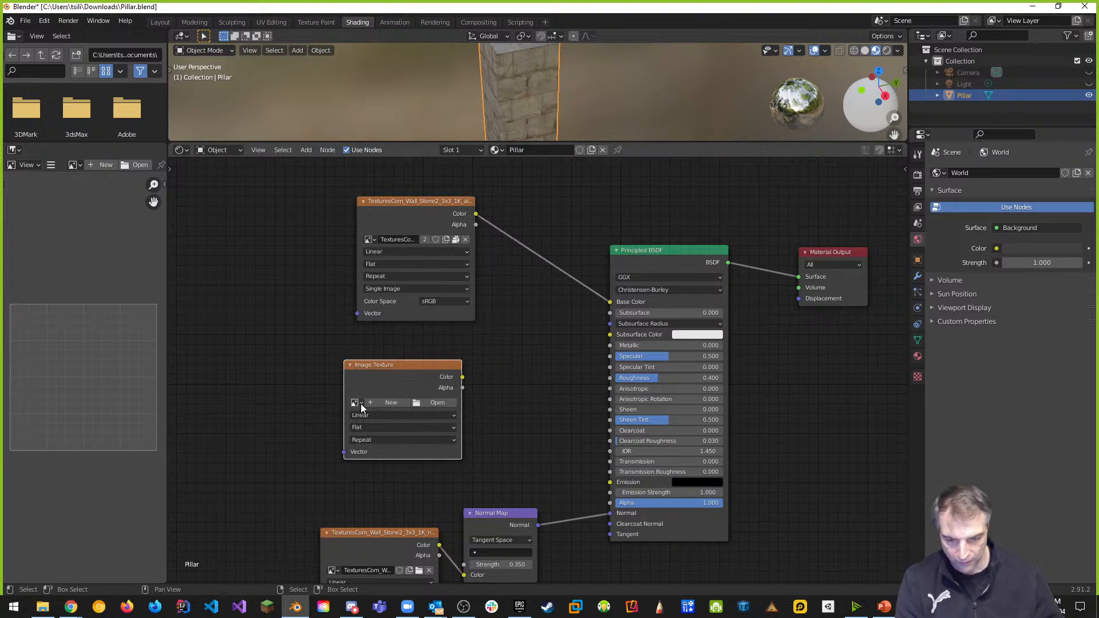
left_click(444, 402)
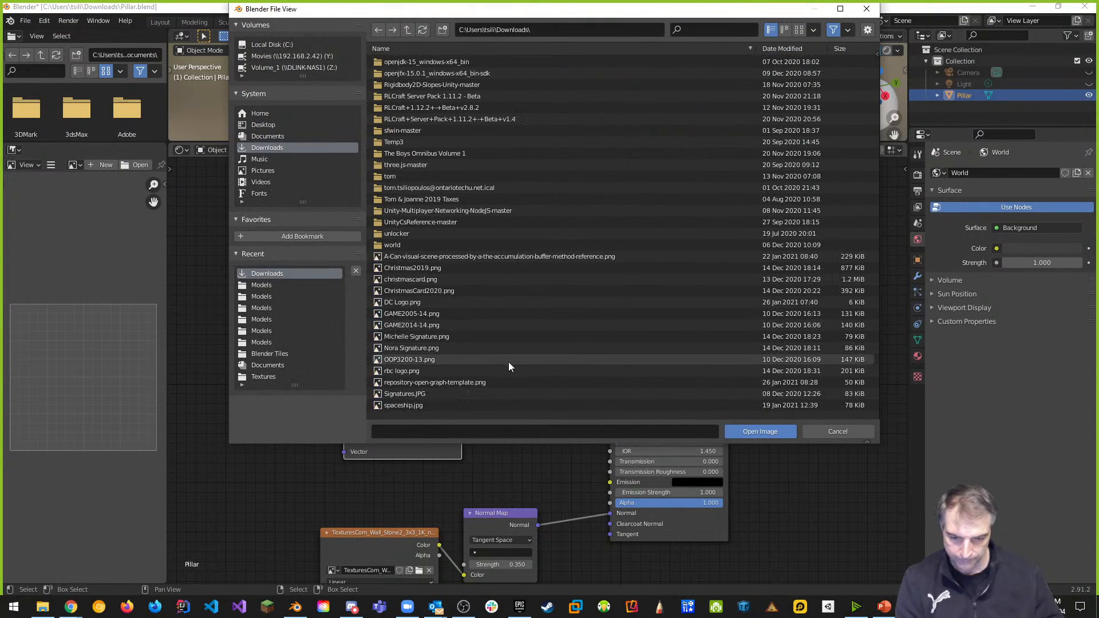
scroll(509, 360, "down", 7)
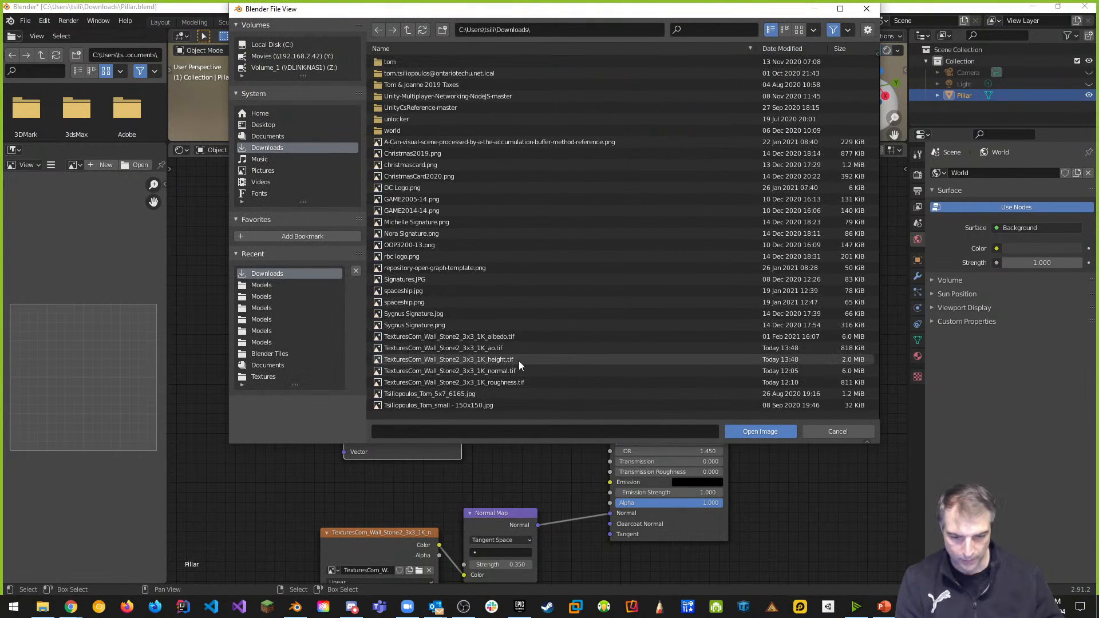
left_click(493, 383)
left_click(755, 432)
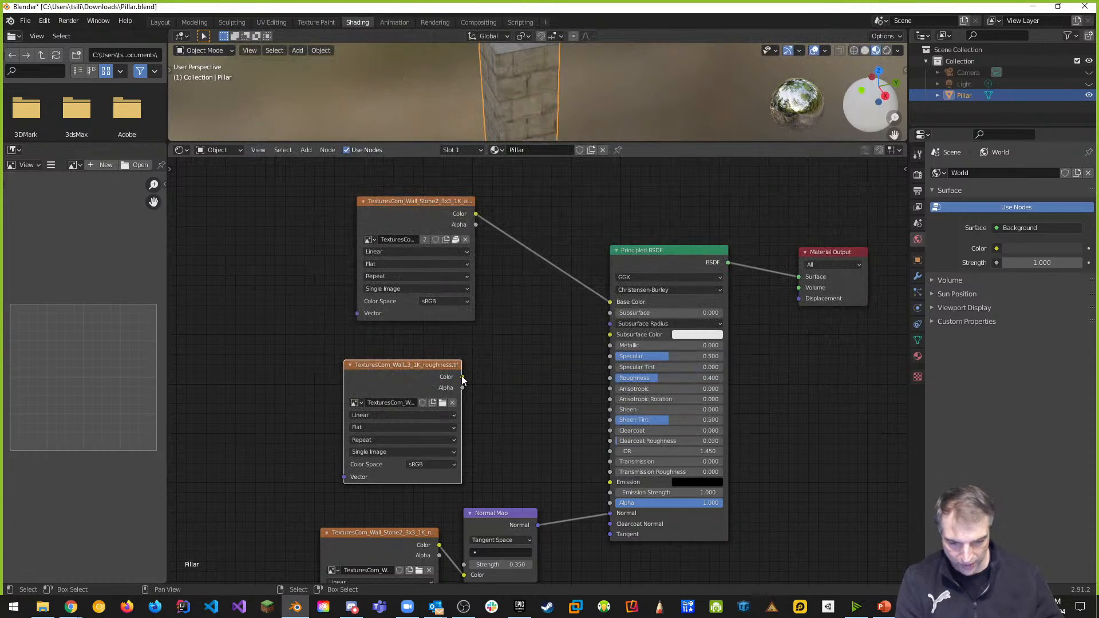
Step: Try linking the roughness texture's Color output directly to the Principled BSDF's Roughness input, and remove the link
left_click_drag(463, 378, 612, 378)
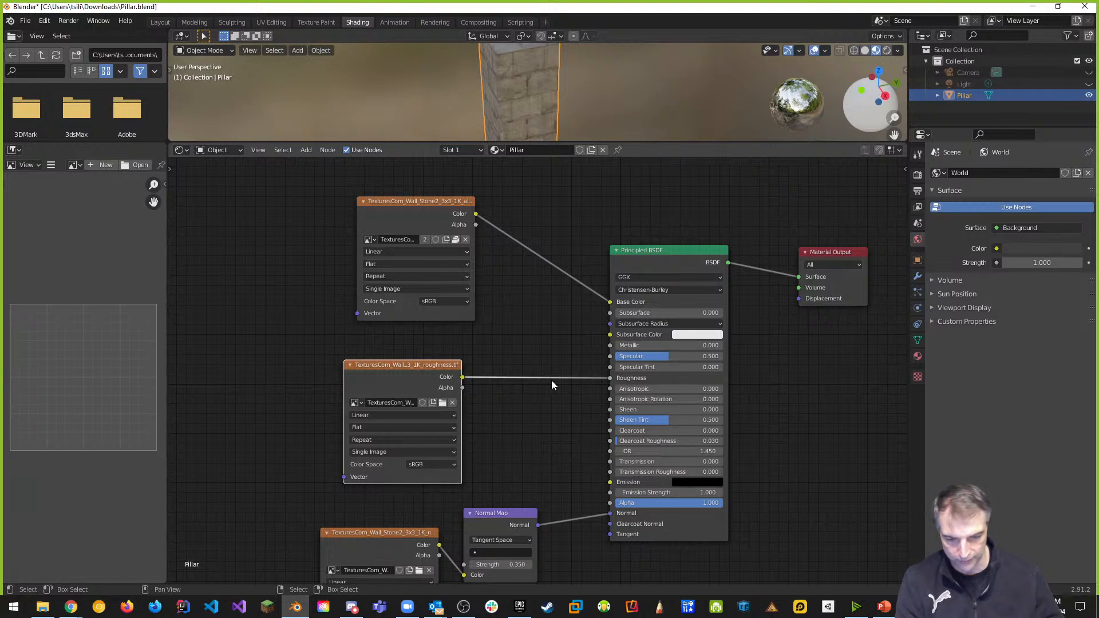
left_click_drag(462, 377, 524, 416)
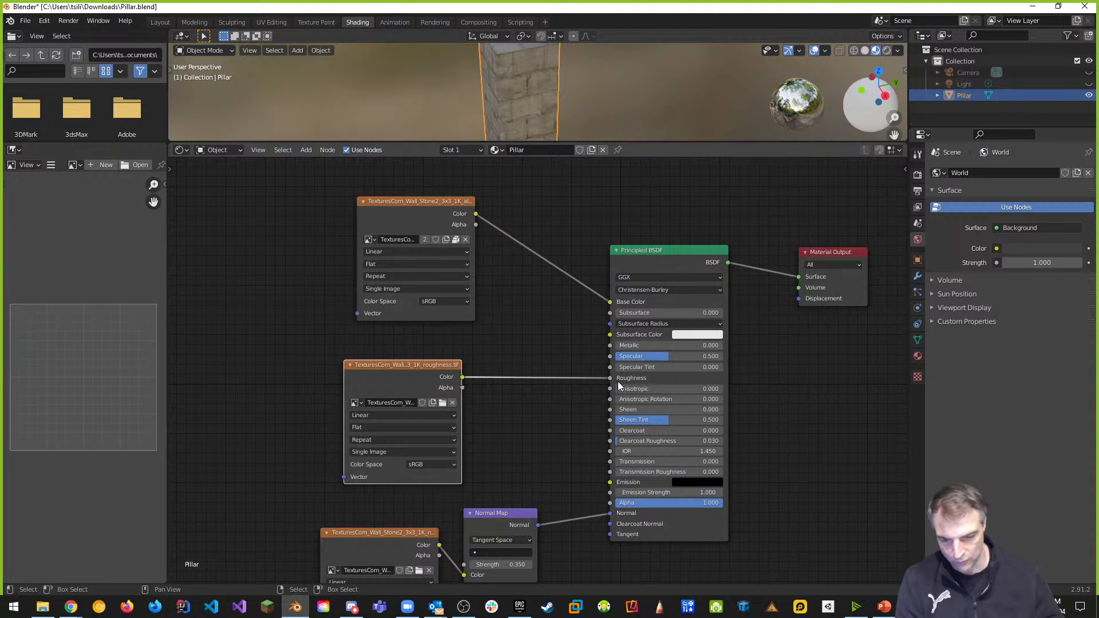
left_click_drag(612, 377, 522, 404)
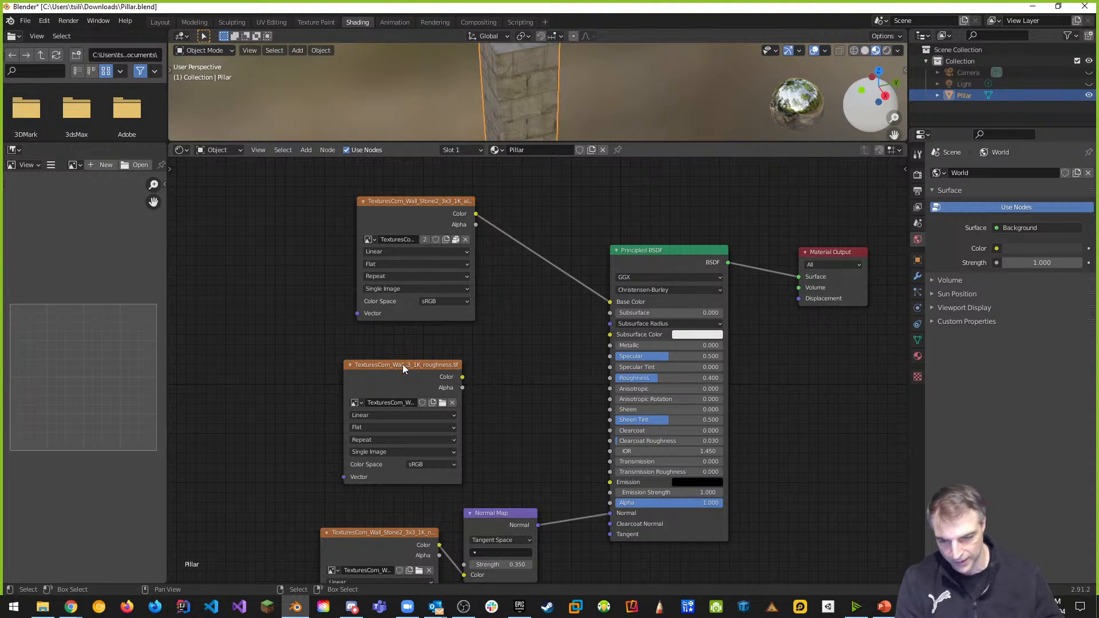
Step: Move the roughness texture node farther from the Principled BSDF and place a Vector Transform node beside it in the gap
left_click_drag(403, 368, 302, 362)
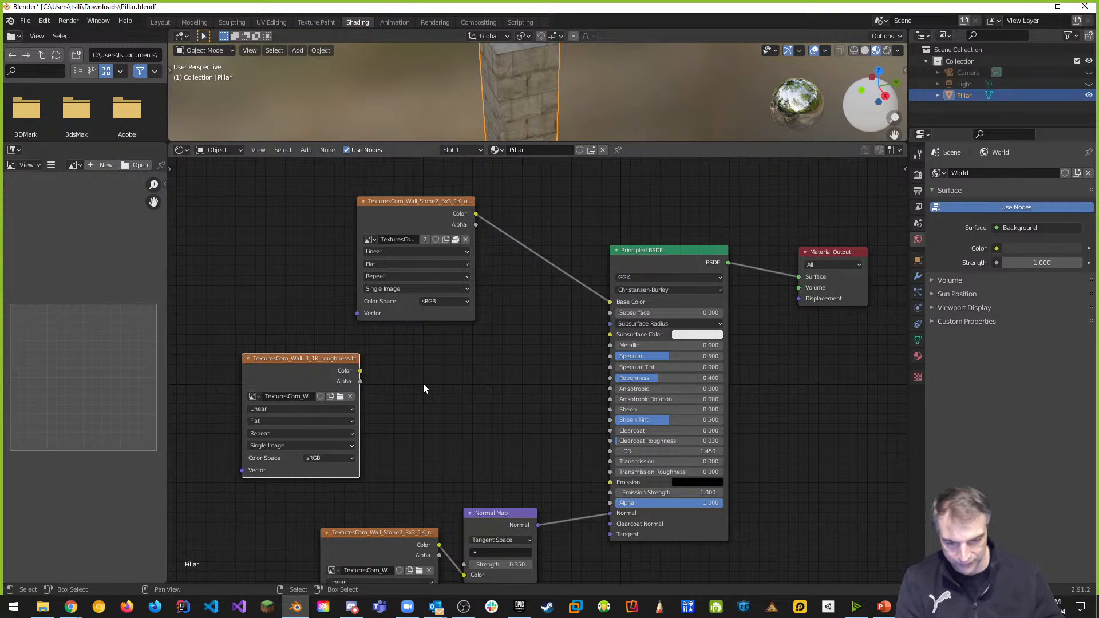
key("shift+a")
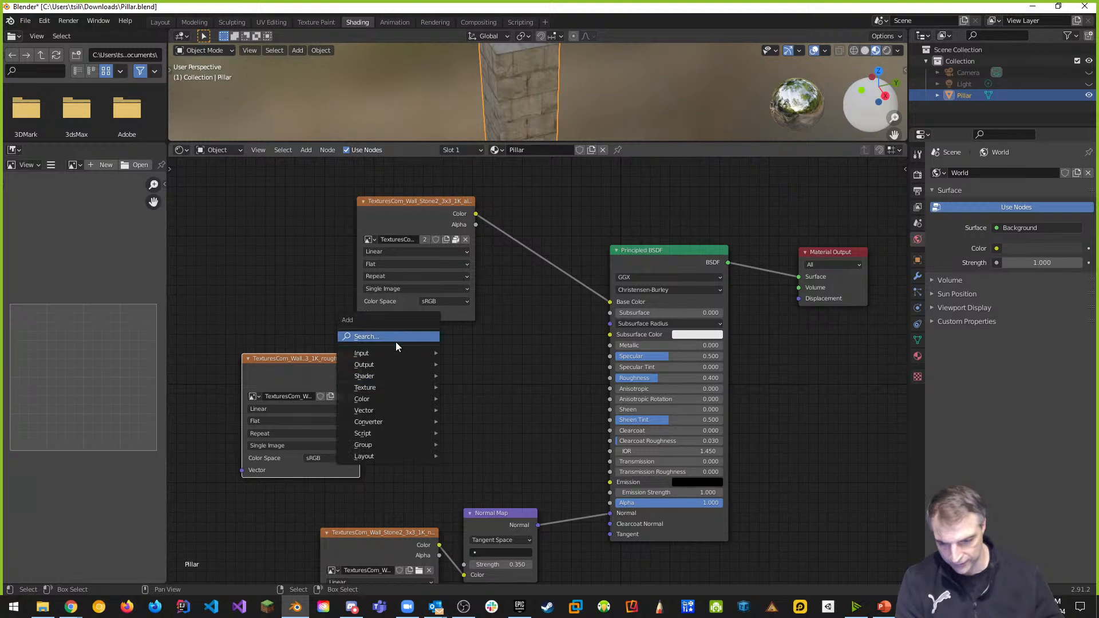
left_click(376, 337)
type("vec")
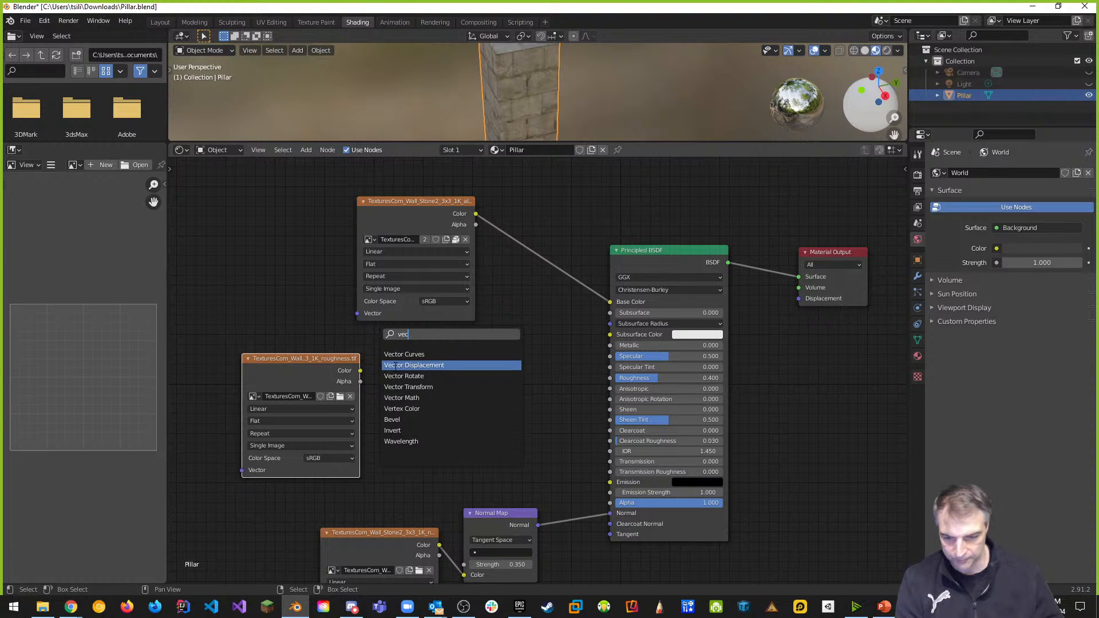
left_click(427, 387)
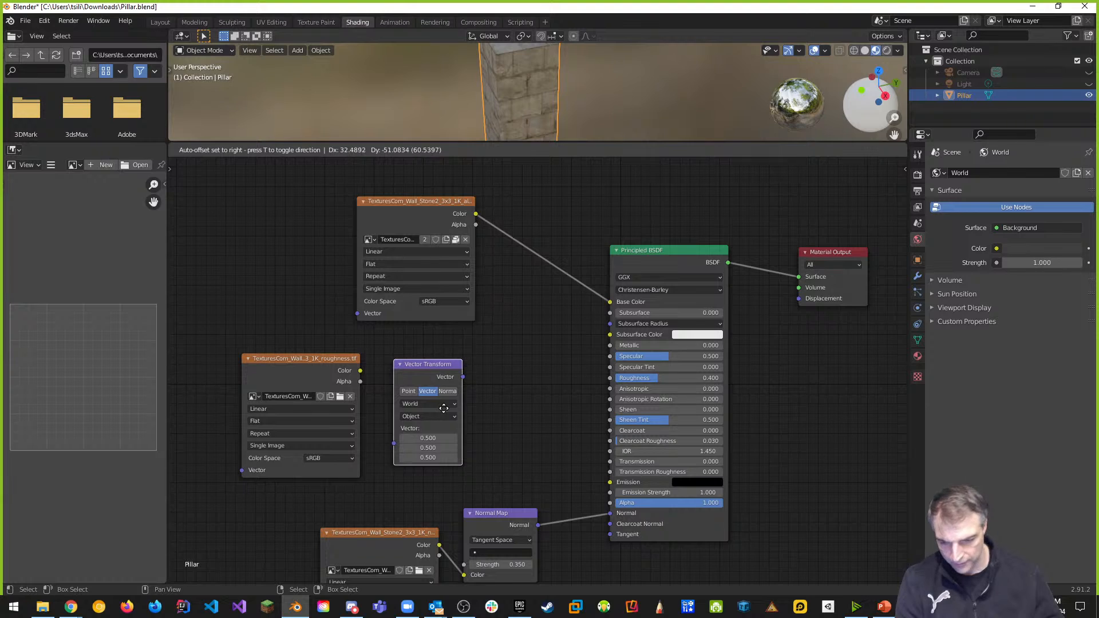
left_click(443, 408)
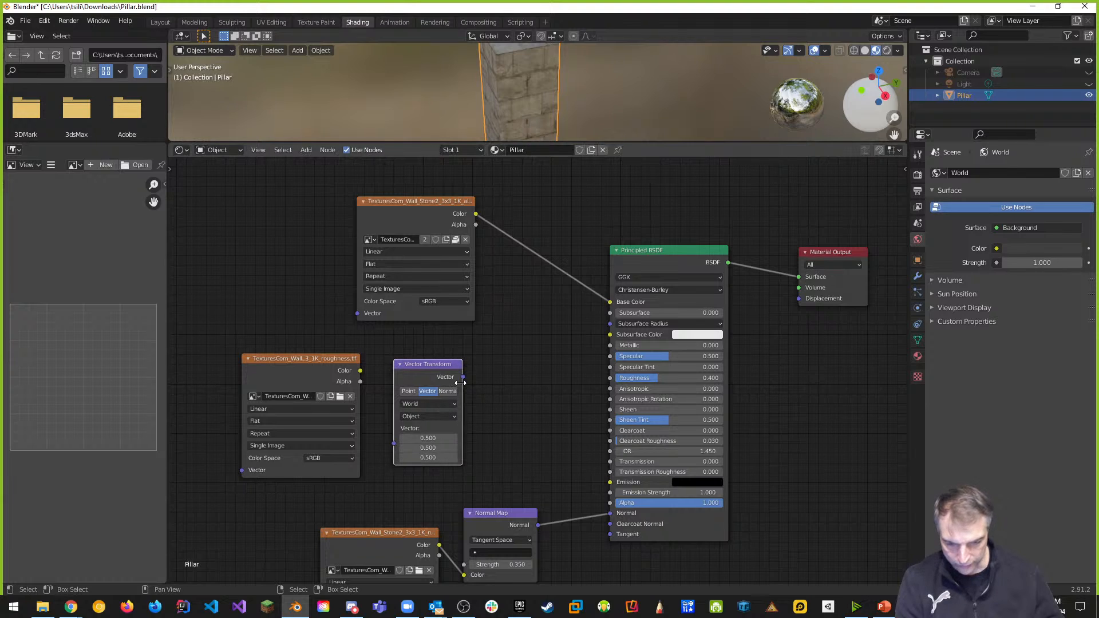
Step: Delete the Vector Transform node and move the roughness texture node farther from the Principled BSDF, beside the albedo texture
left_click_drag(436, 369, 345, 362)
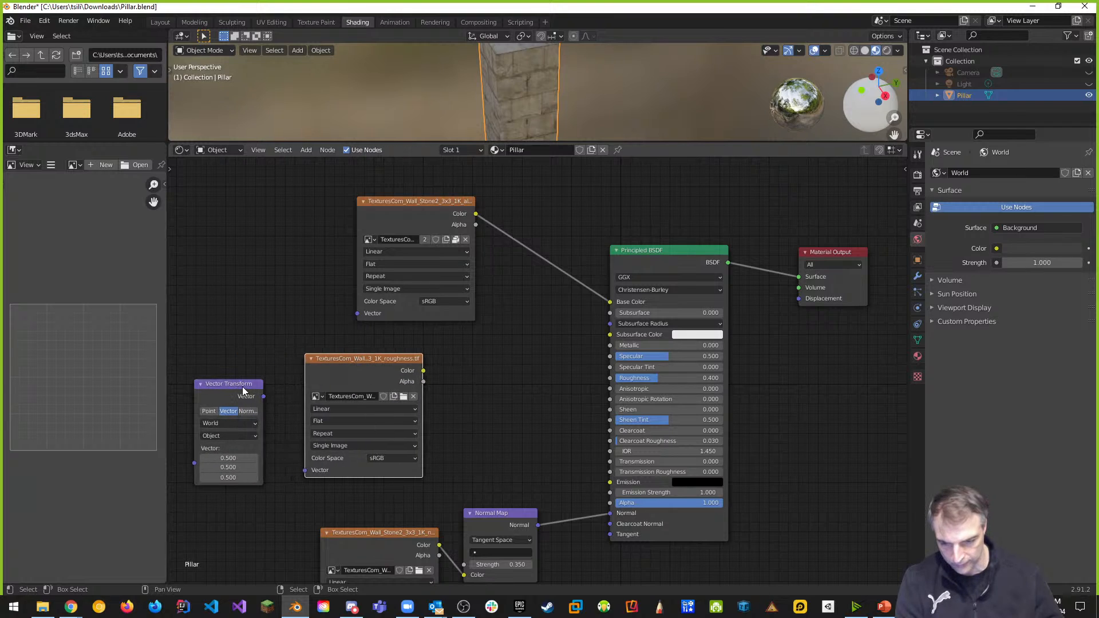
left_click_drag(242, 386, 246, 364)
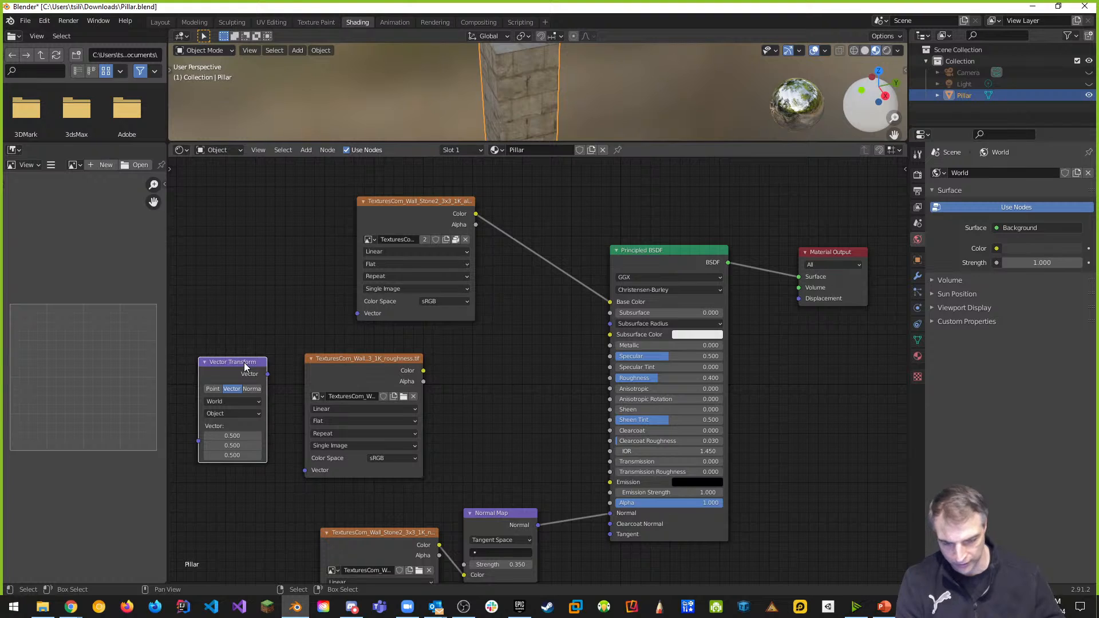
key("Delete")
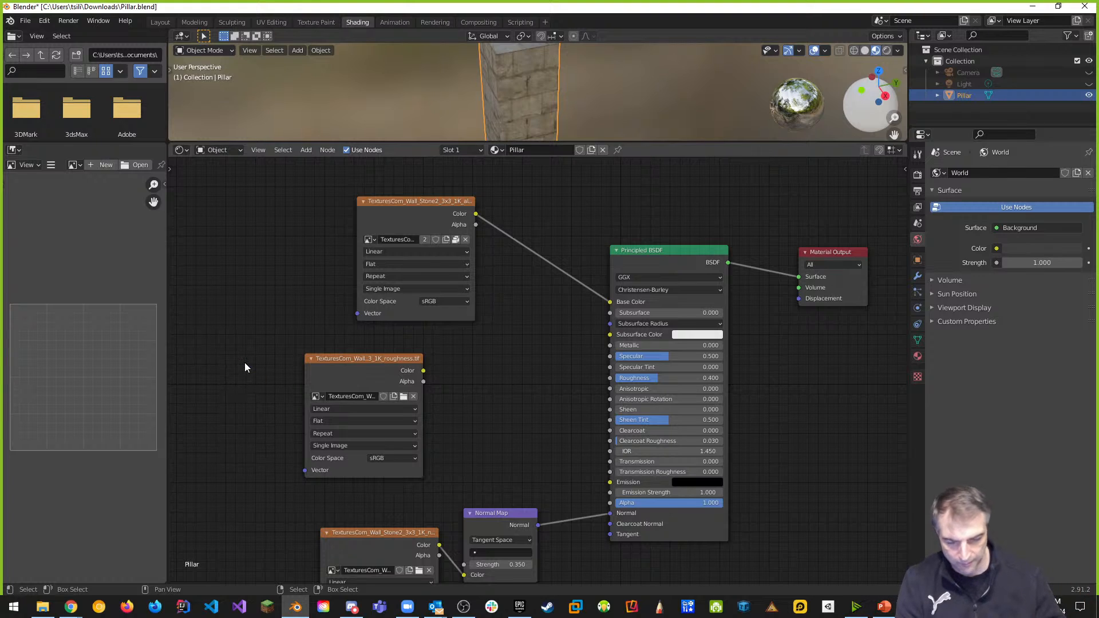
left_click_drag(364, 359, 259, 343)
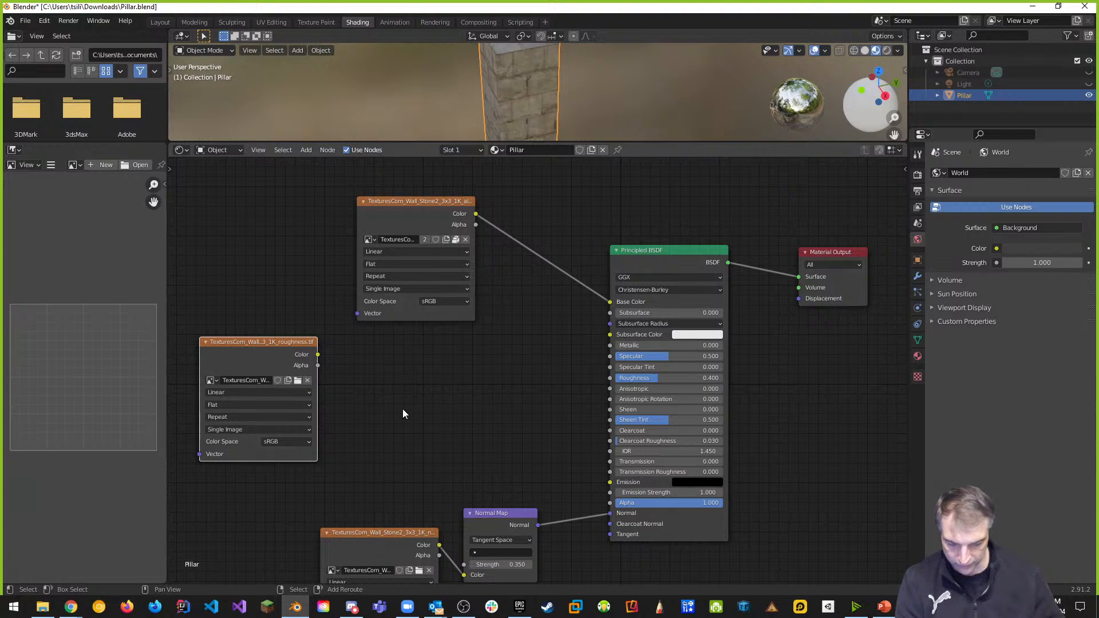
Step: Try placing a Mix Shader node between the roughness texture and the Principled BSDF, and delete it
key("shift+a")
key("i")
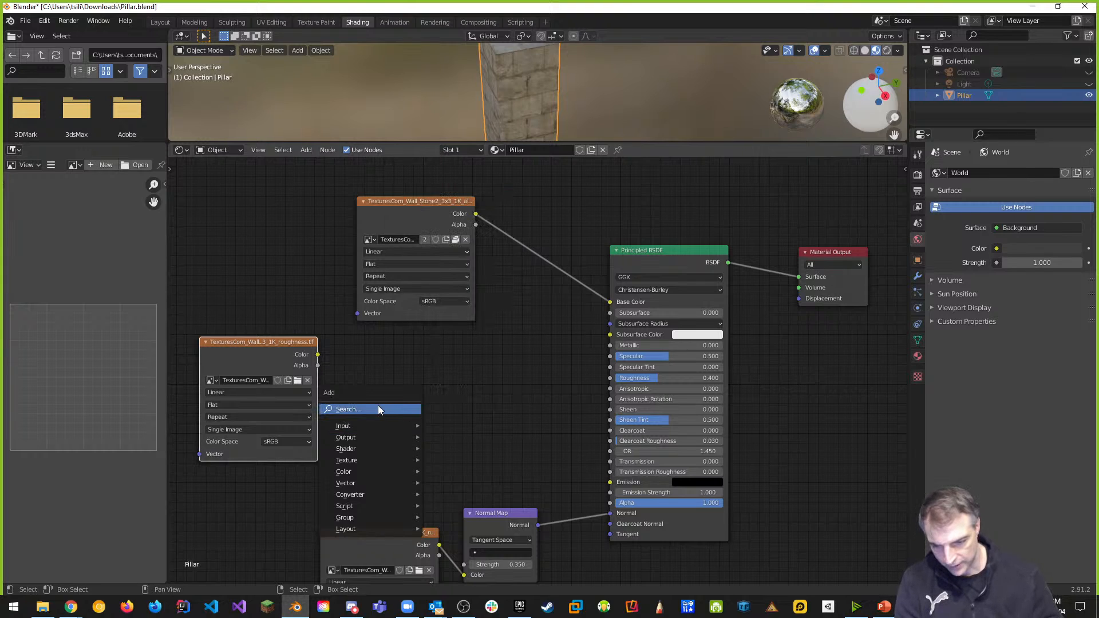
left_click(378, 405)
type("mix")
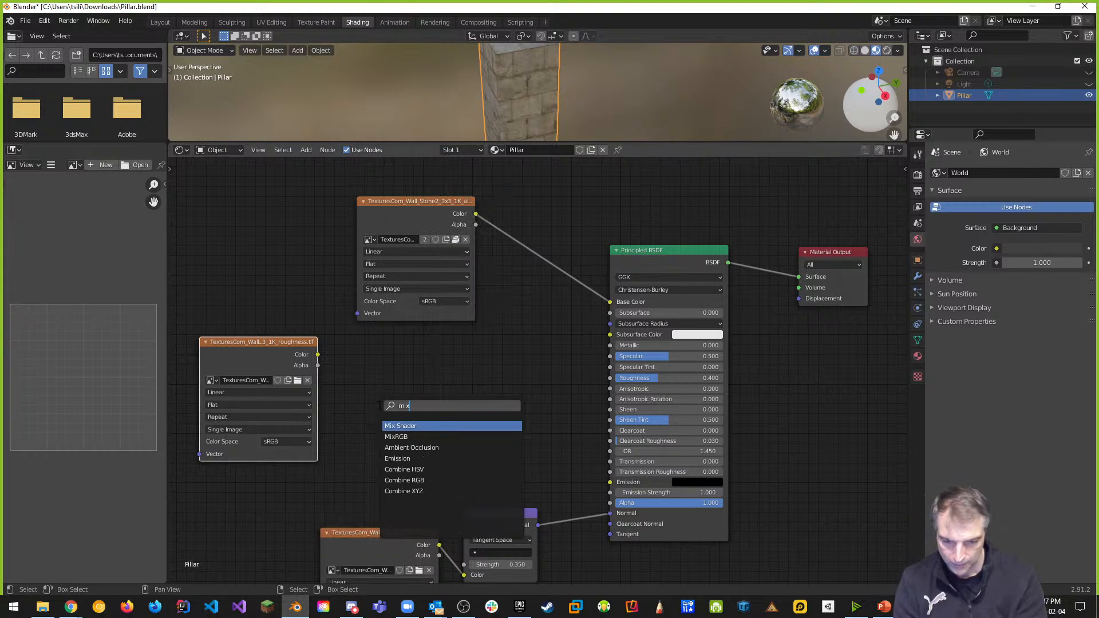
left_click(419, 426)
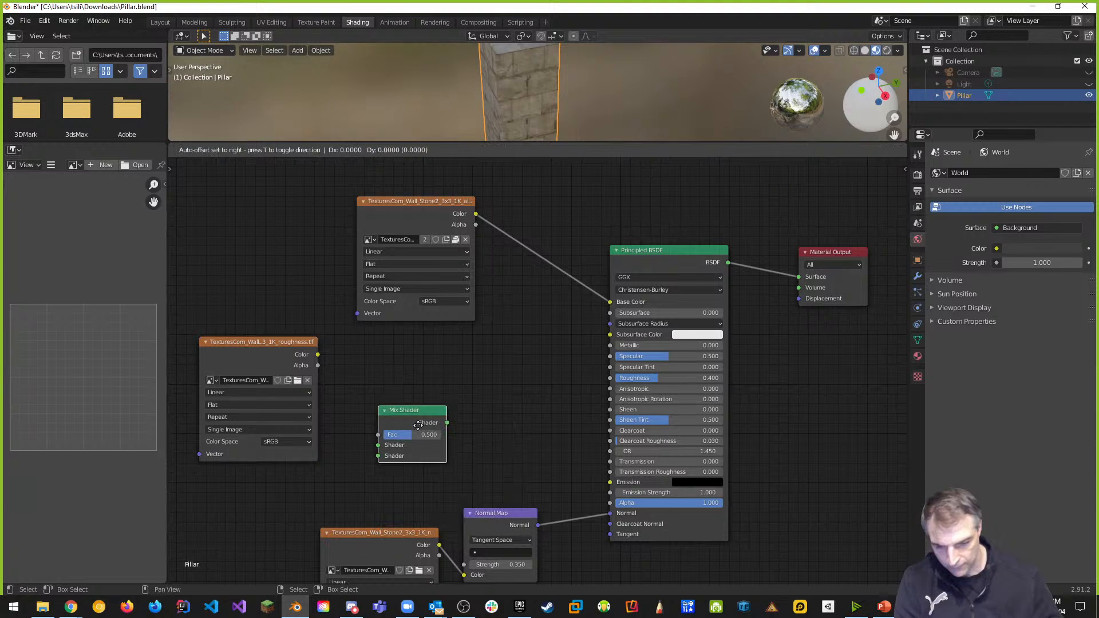
left_click(418, 400)
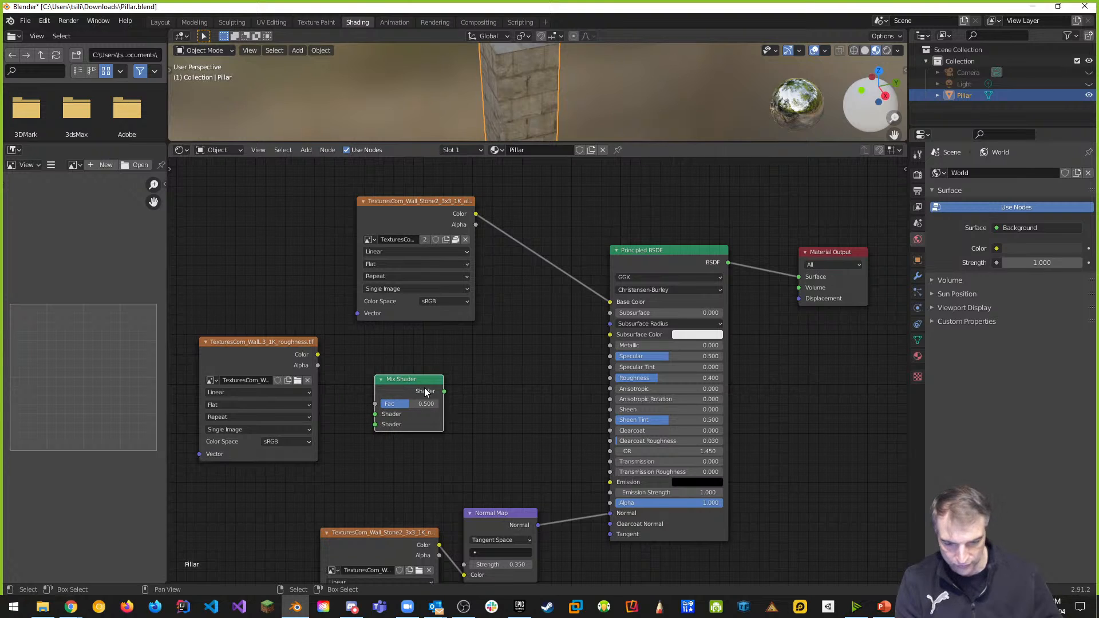
key("x")
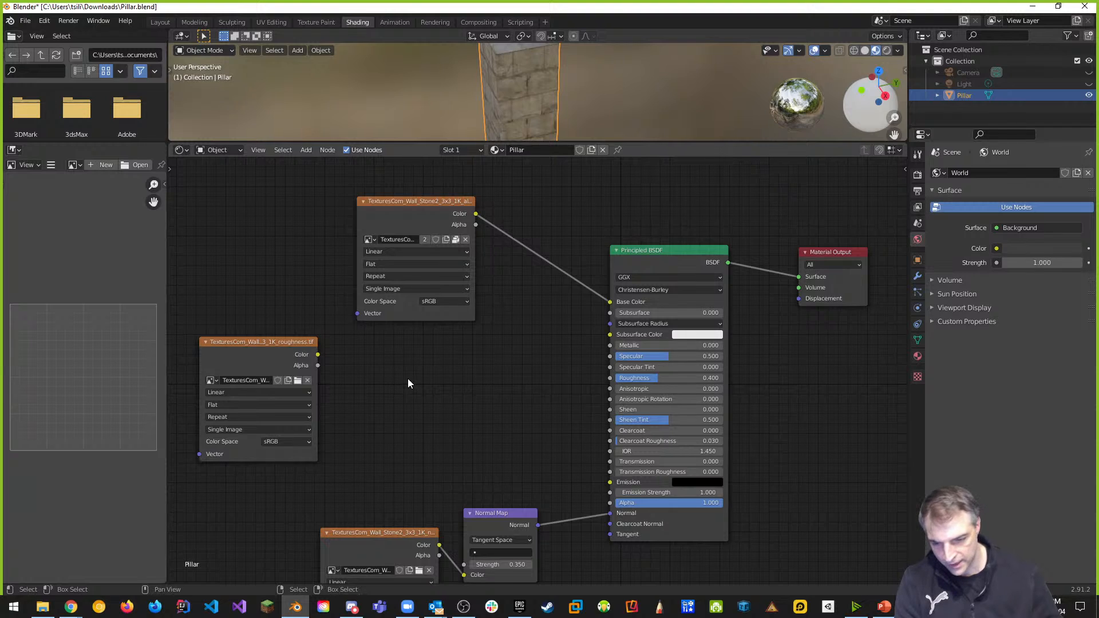
key("shift+a")
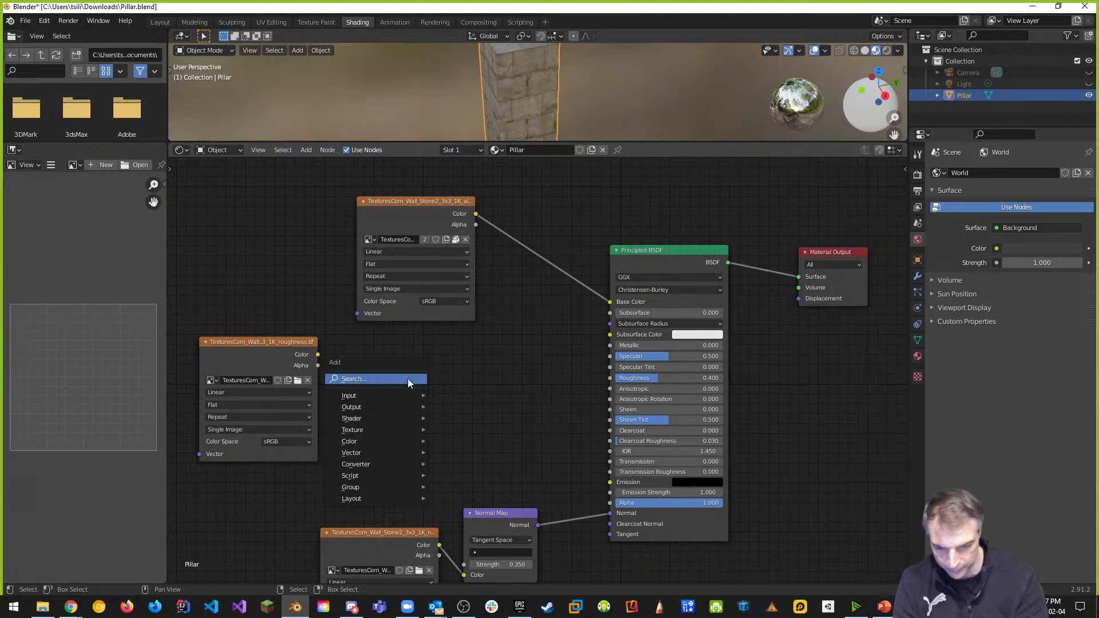
left_click(408, 379)
type("m")
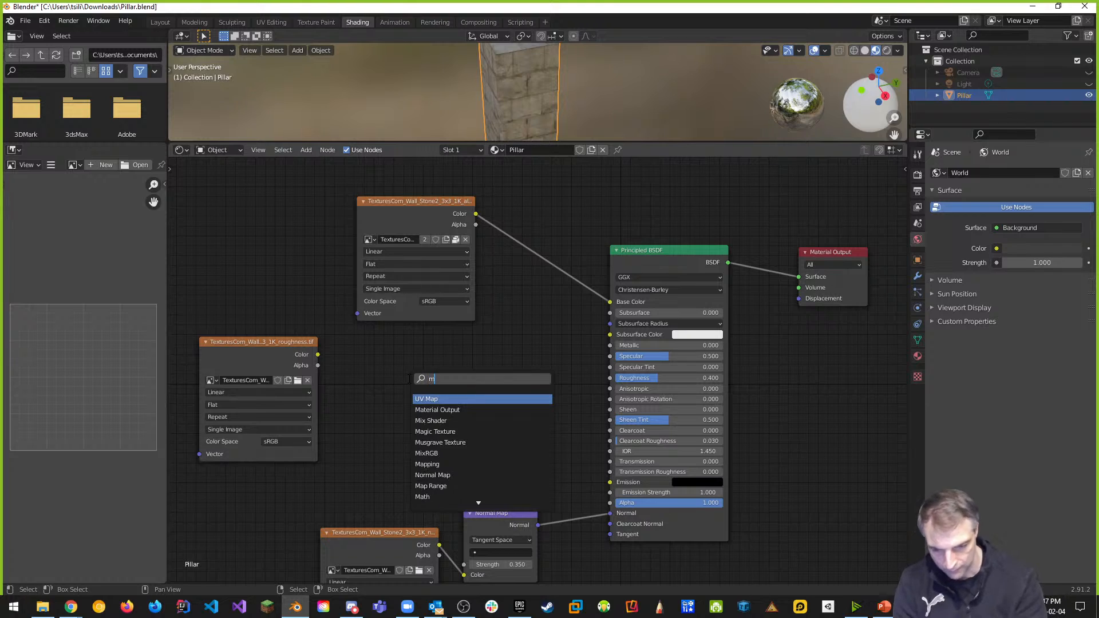
type("u")
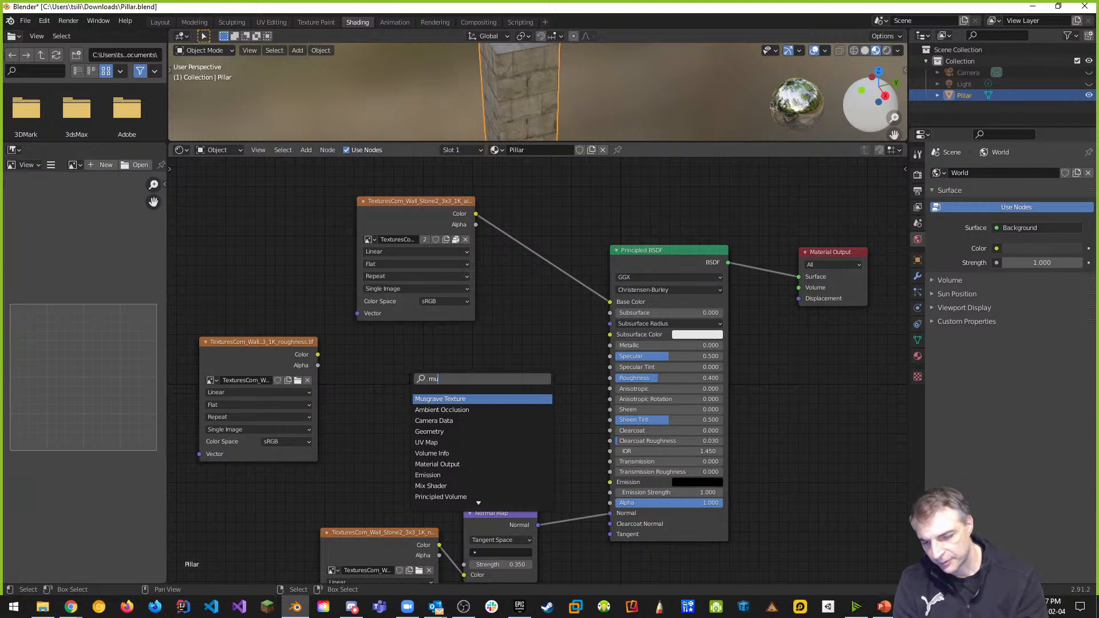
key("Escape")
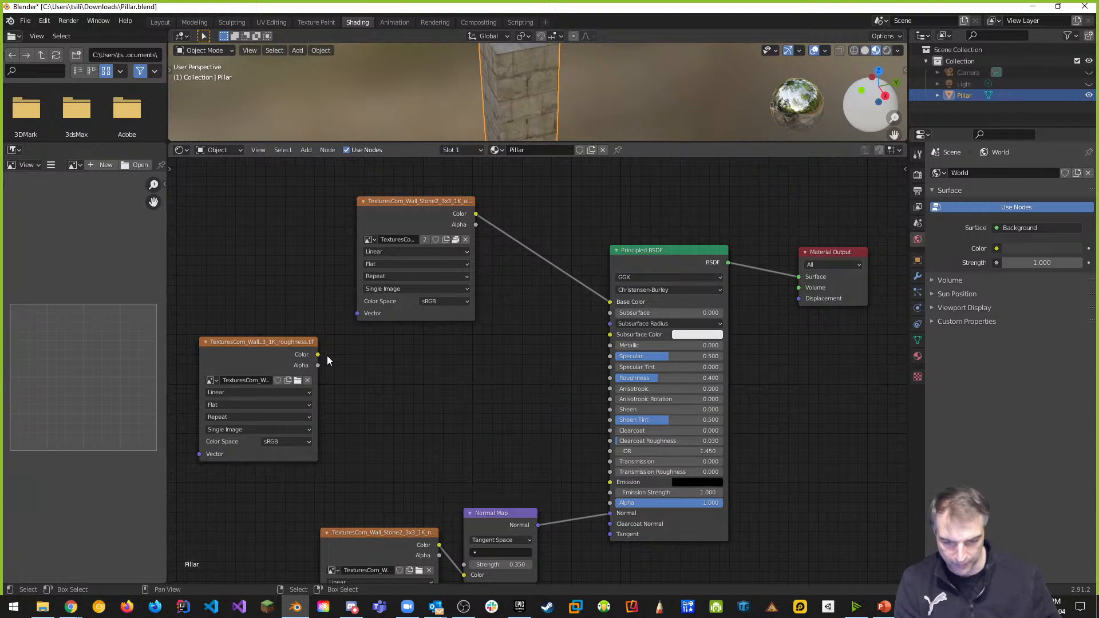
Step: Link the roughness texture's Color output to the Principled BSDF's Roughness input and shift the texture node slightly up and away
mouse_move(318, 355)
left_mouse_down()
mouse_move(581, 432)
mouse_move(338, 354)
left_mouse_up()
left_click_drag(389, 379, 610, 380)
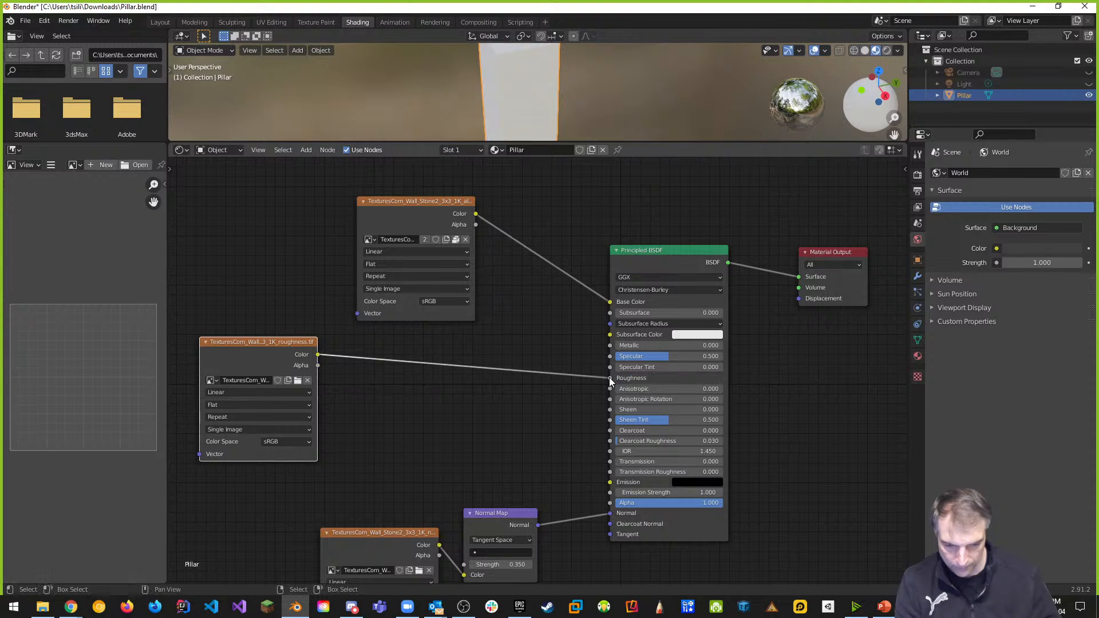
left_click_drag(286, 342, 274, 319)
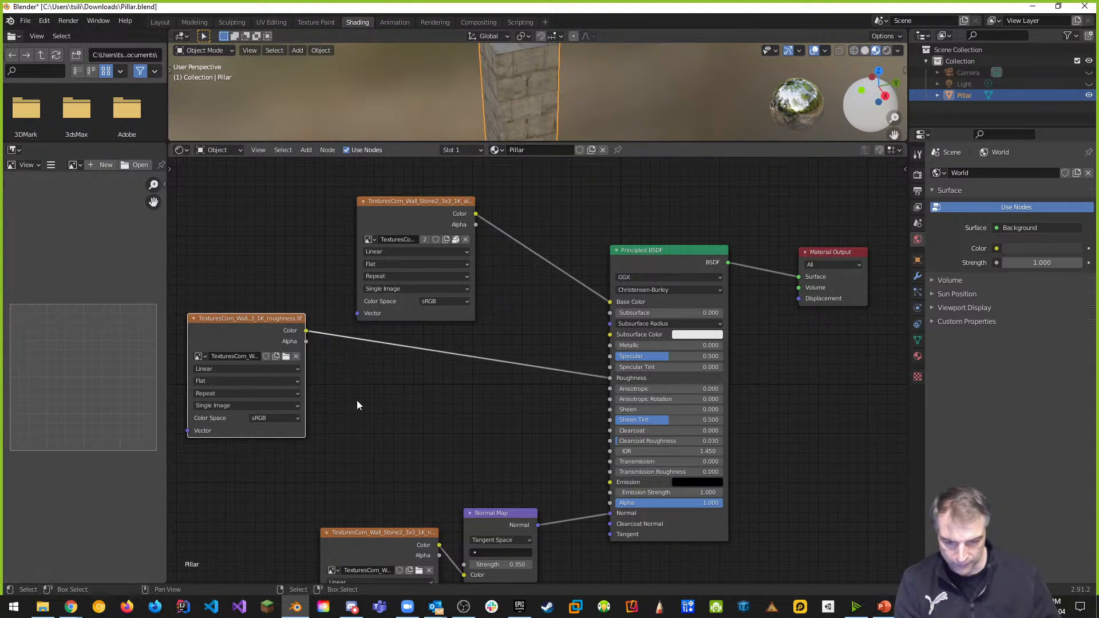
Step: Try to add a Vector Math node below the link between the roughness texture and the Principled BSDF
key("shift+a")
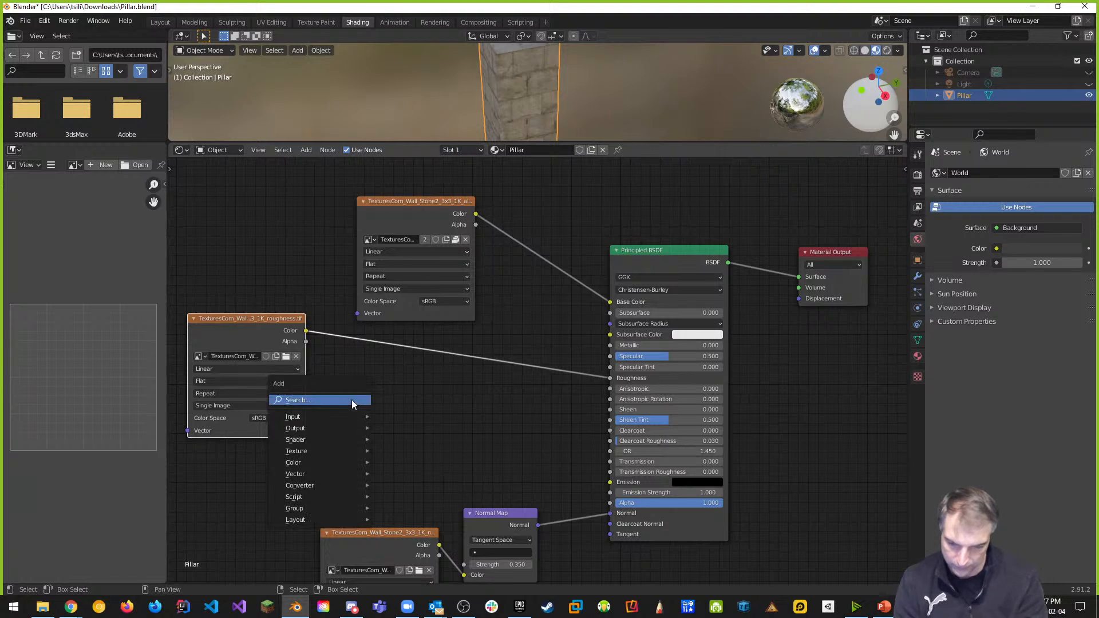
left_click(349, 400)
type("flo")
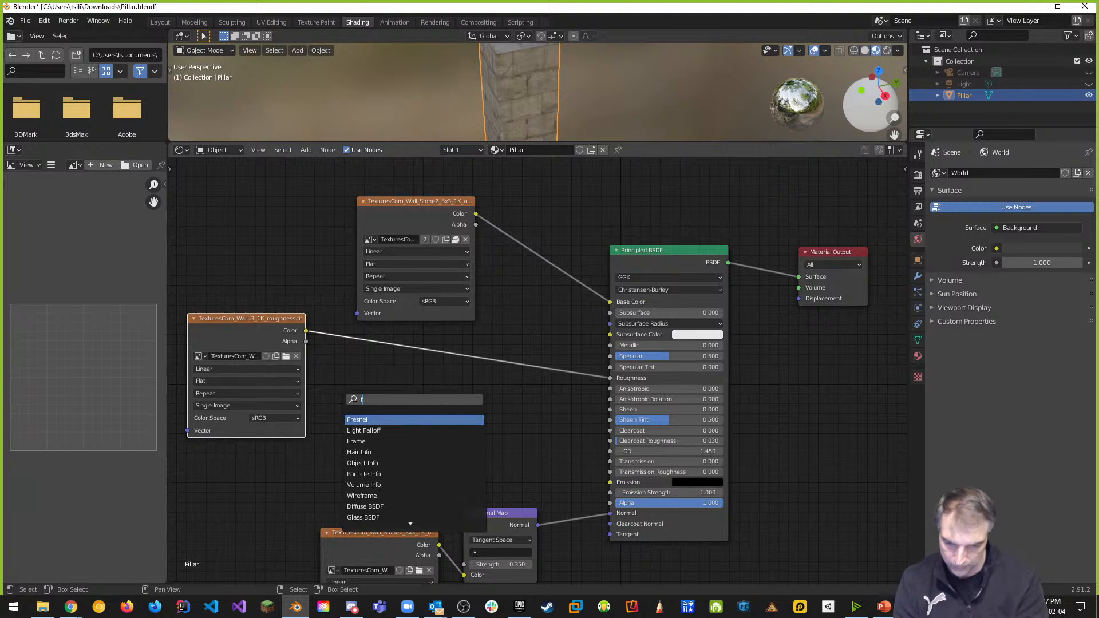
key("BackSpace")
key("BackSpace")
key("BackSpace")
type("vec")
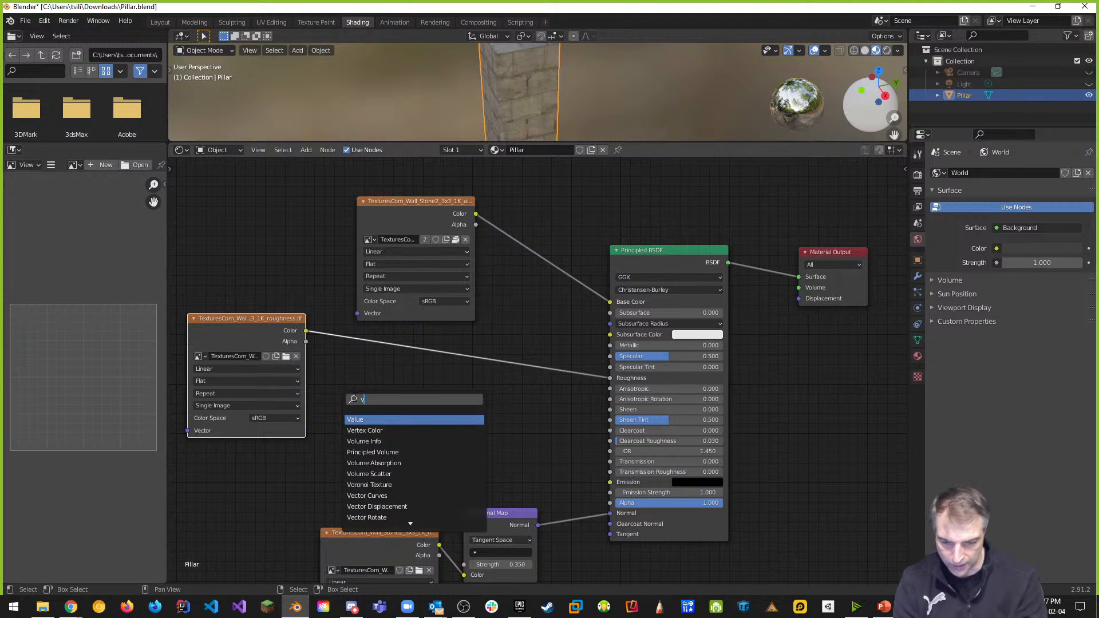
key("Down")
key("Down")
key("Down")
key("Down")
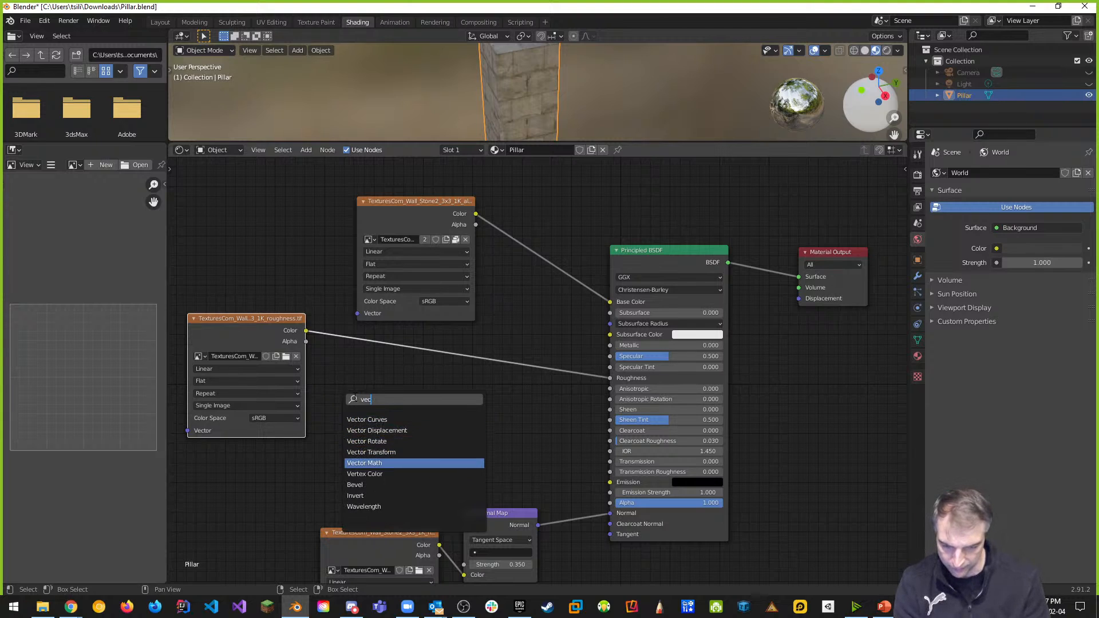
key("Return")
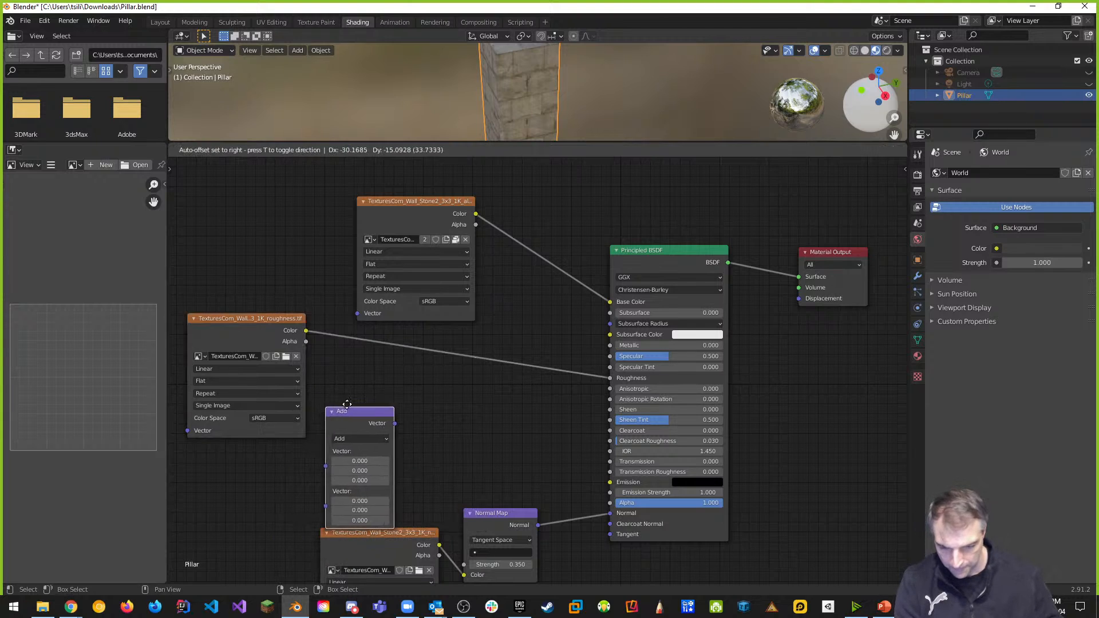
key("Escape")
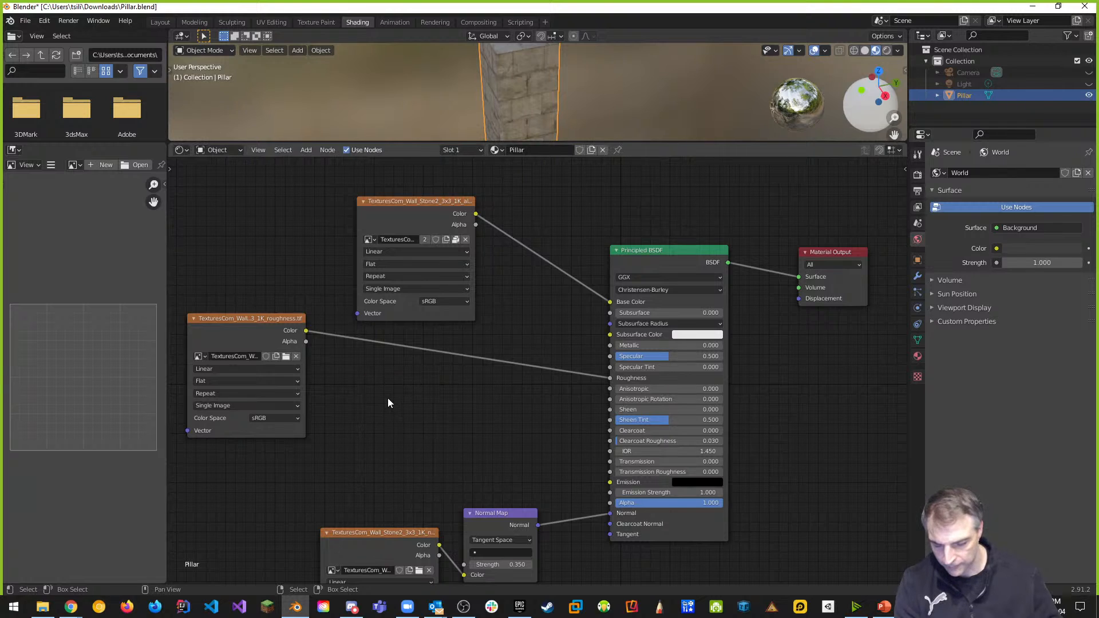
Step: Move the roughness texture node back between the albedo and normal textures and save the Pillar.blend file
left_click_drag(211, 324, 352, 364)
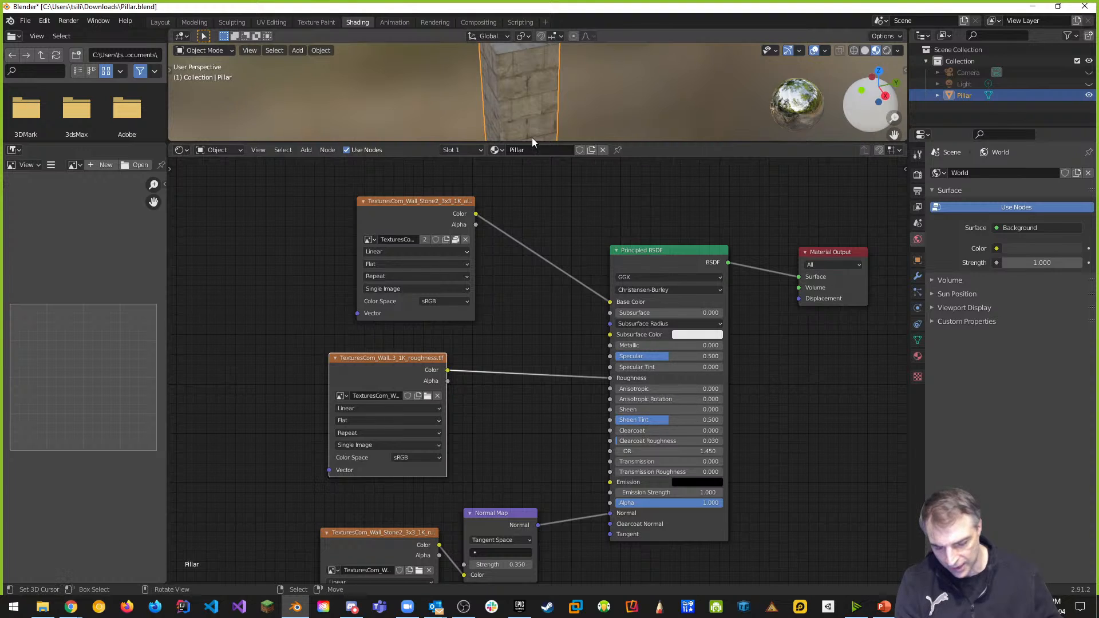
key("ctrl+s")
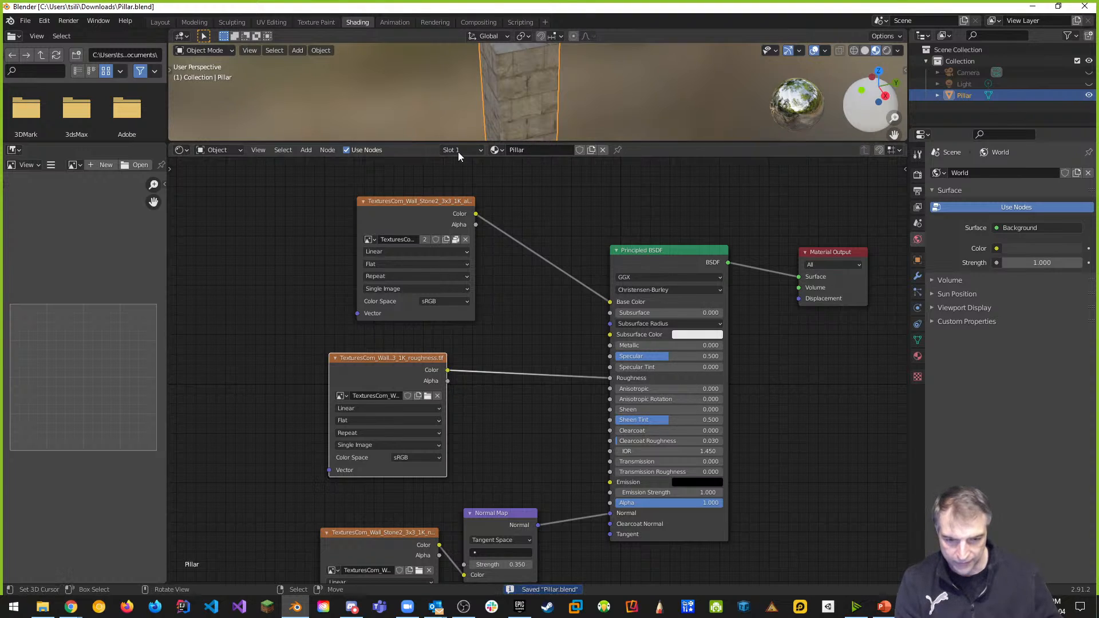
Step: Save the textured pillar again from the Layout workspace and close Blender
left_click(163, 22)
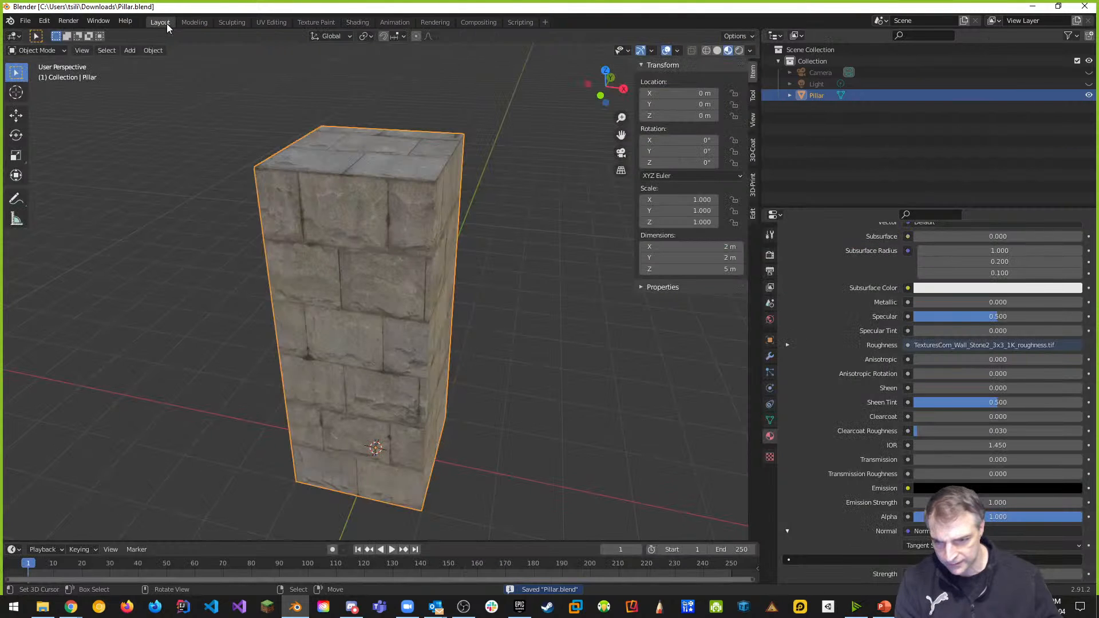
mouse_move(377, 269)
middle_mouse_down()
mouse_move(461, 267)
mouse_move(390, 270)
middle_mouse_up()
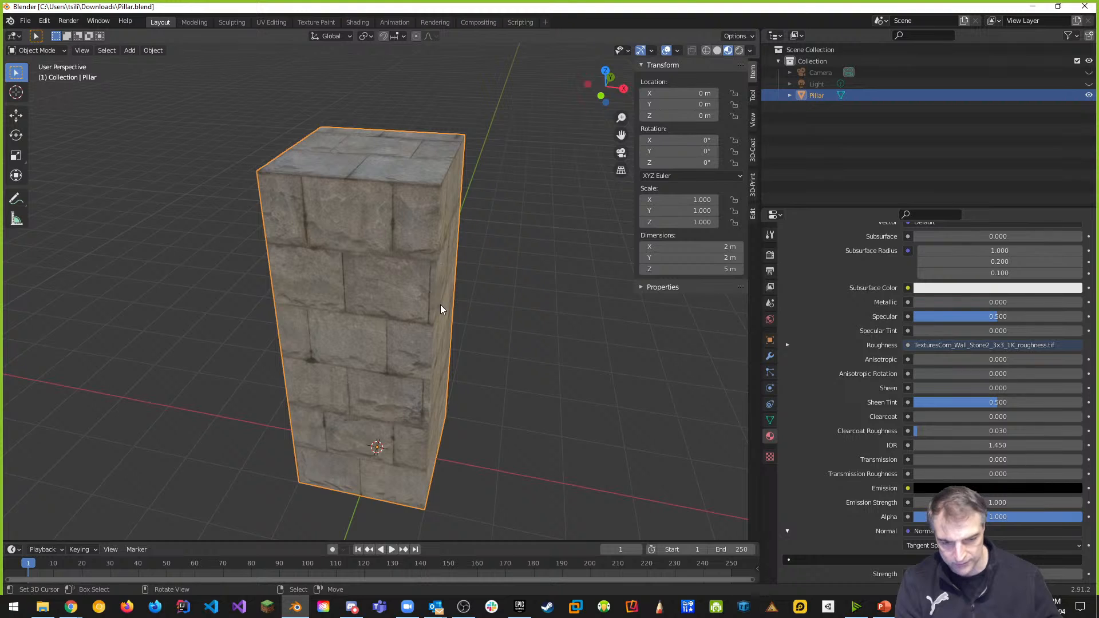
key("ctrl+s")
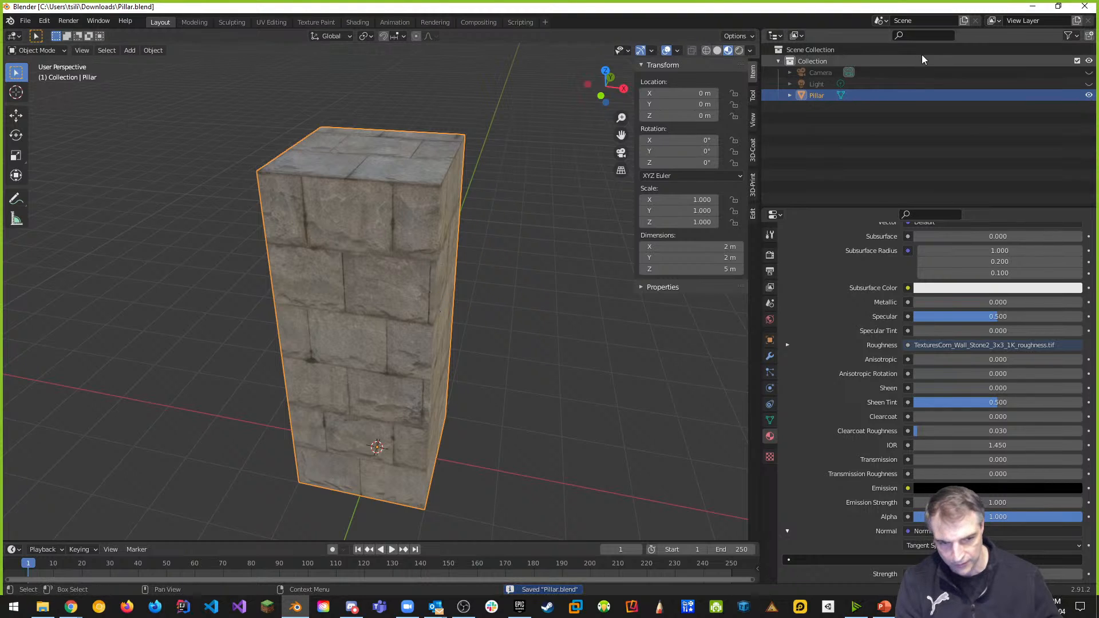
left_click(1086, 11)
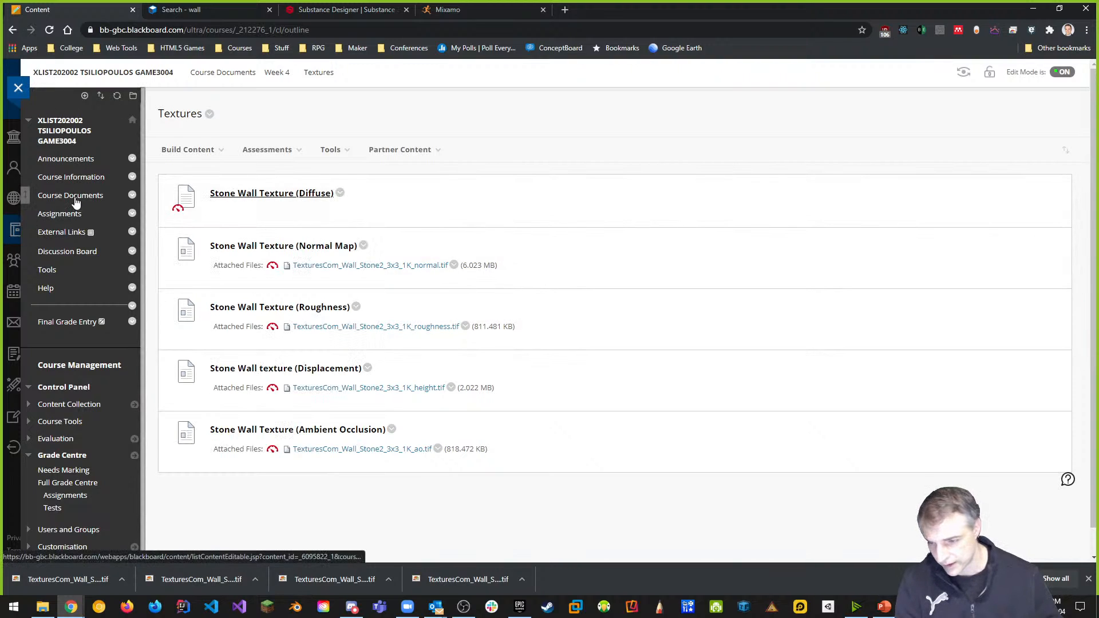
Step: Open the Week 4 course content in Blackboard and look through it as far as the Lab 2 entries
left_click(188, 150)
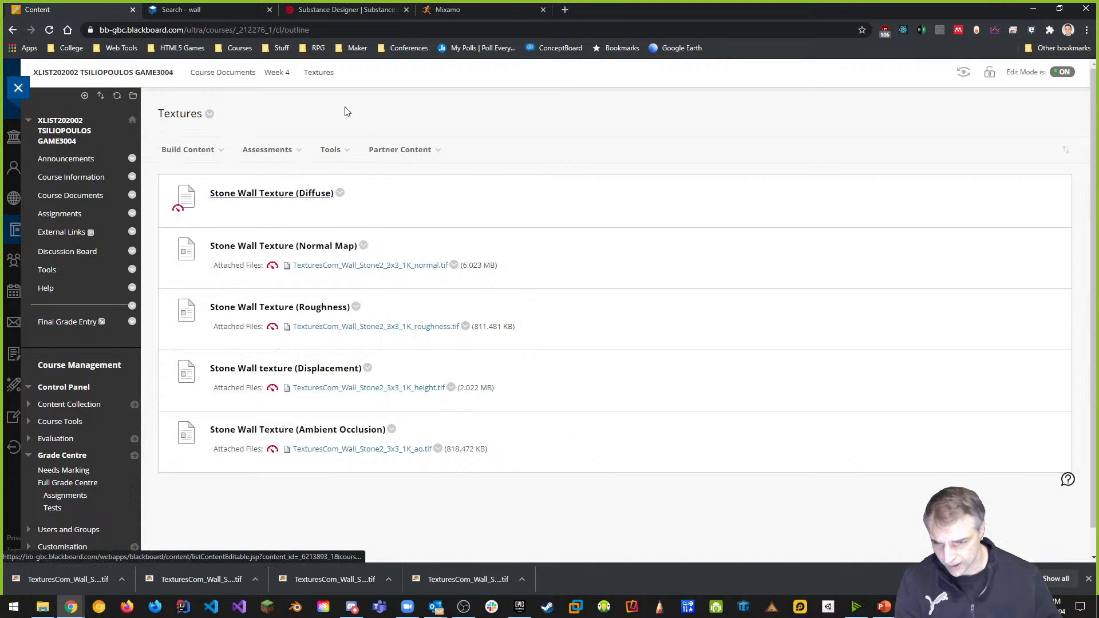
left_click(279, 72)
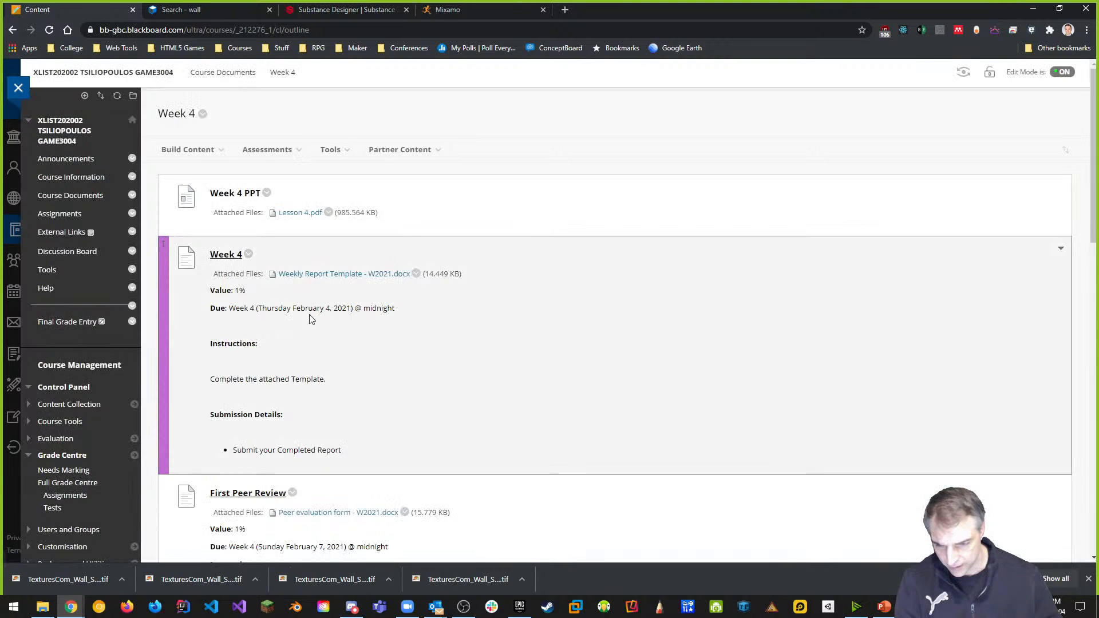
scroll(275, 343, "down", 8)
scroll(227, 336, "down", 3)
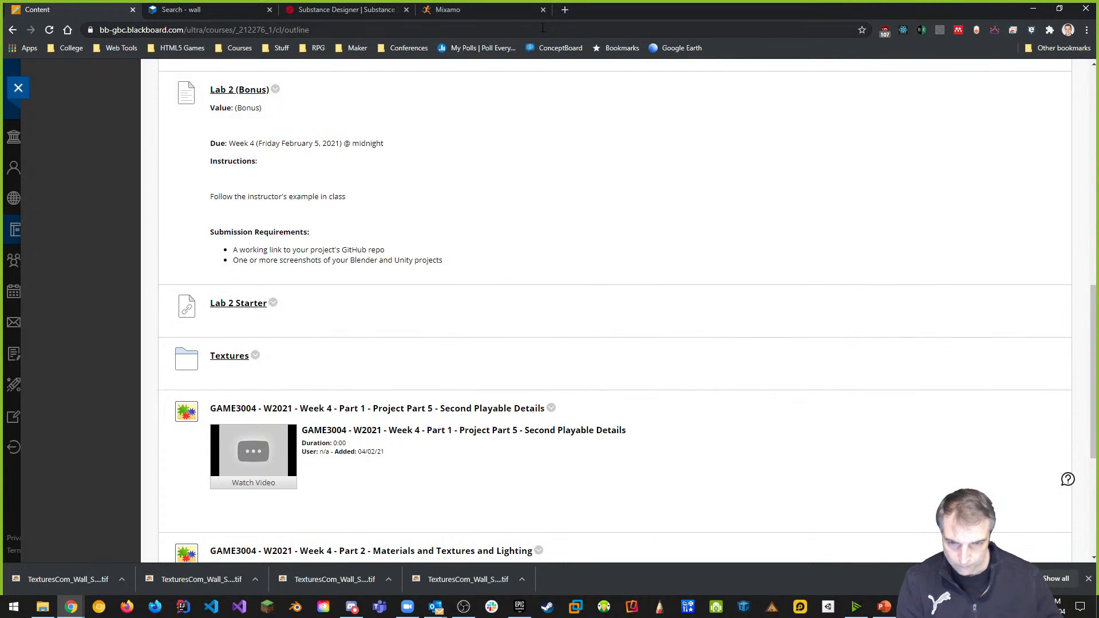
Step: Open github.com/georgebrowncollege in a new browser tab and bring its GAME3004 lab repositories into view
left_click(566, 9)
type("git")
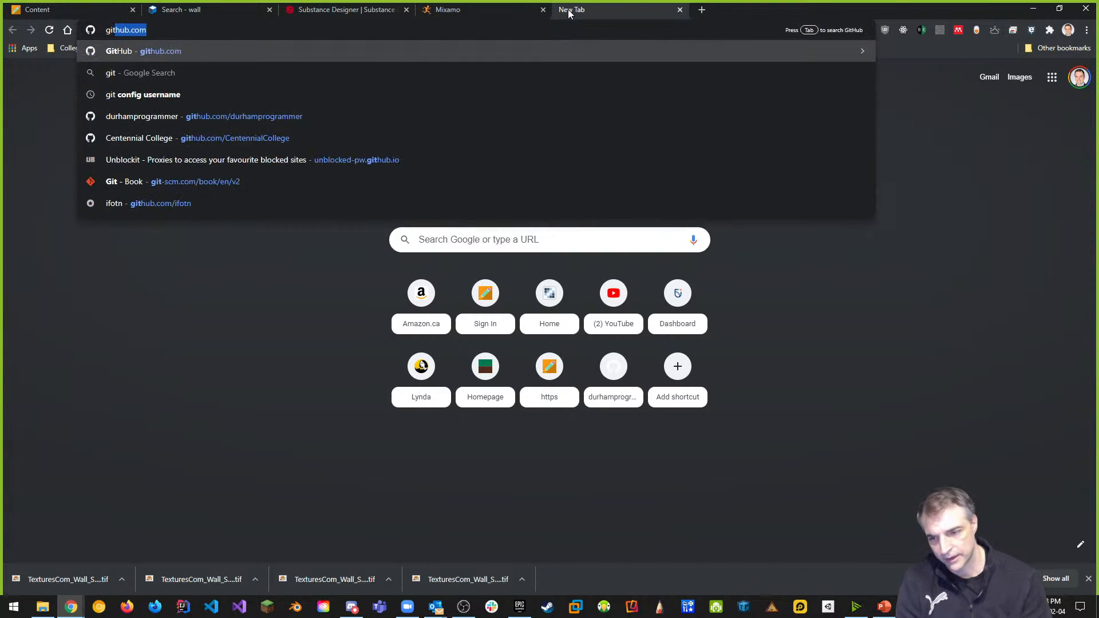
type("hub.com/")
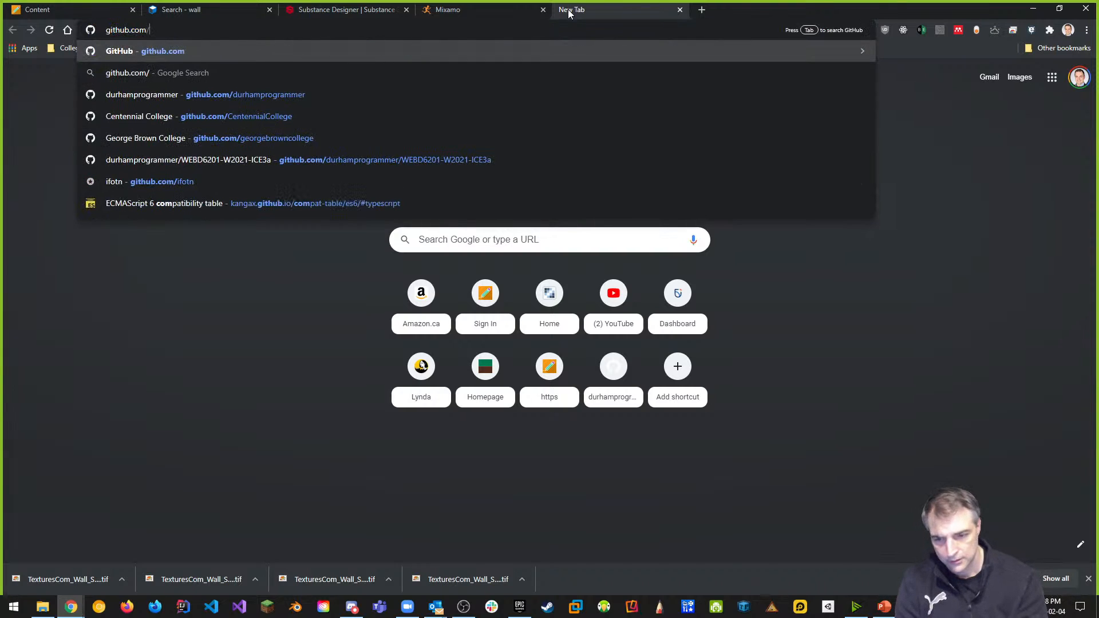
type("geor")
key("Return")
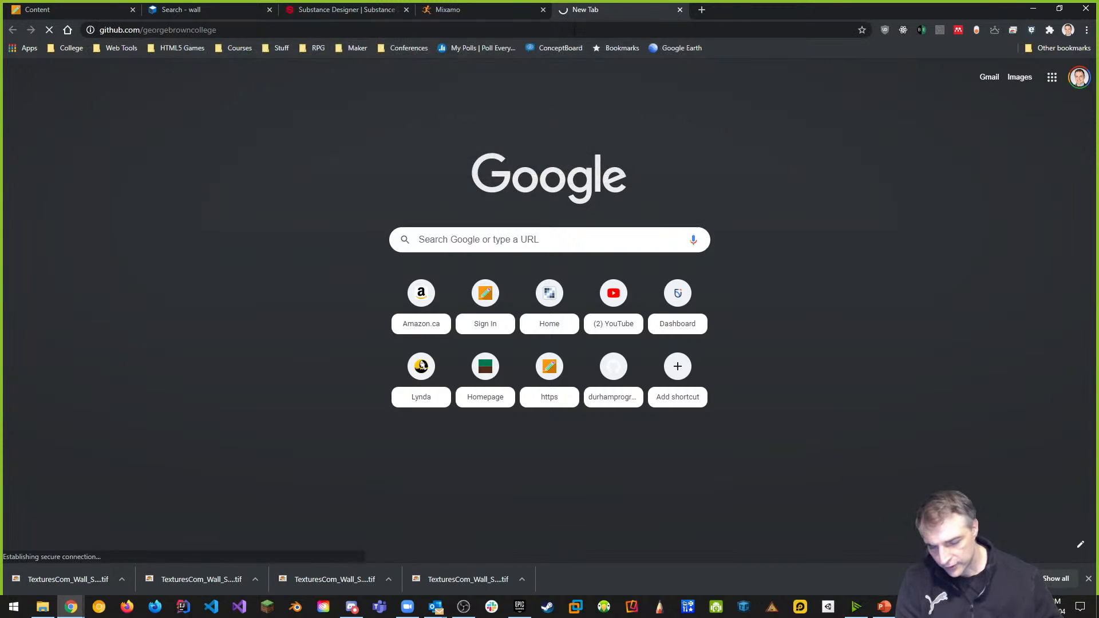
scroll(388, 350, "down", 4)
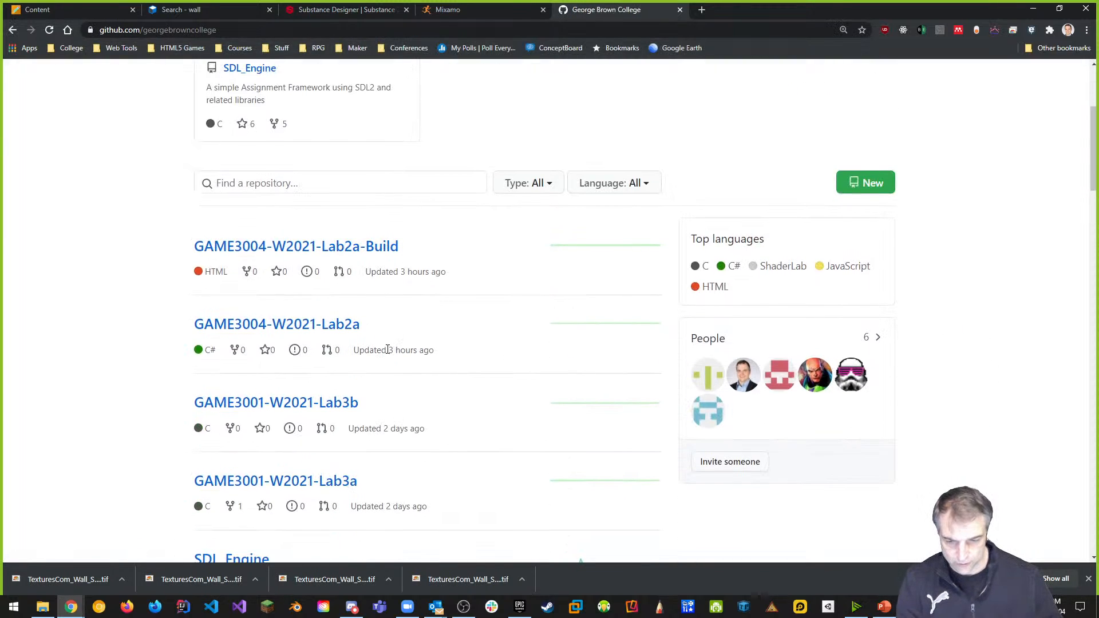
scroll(394, 354, "down", 2)
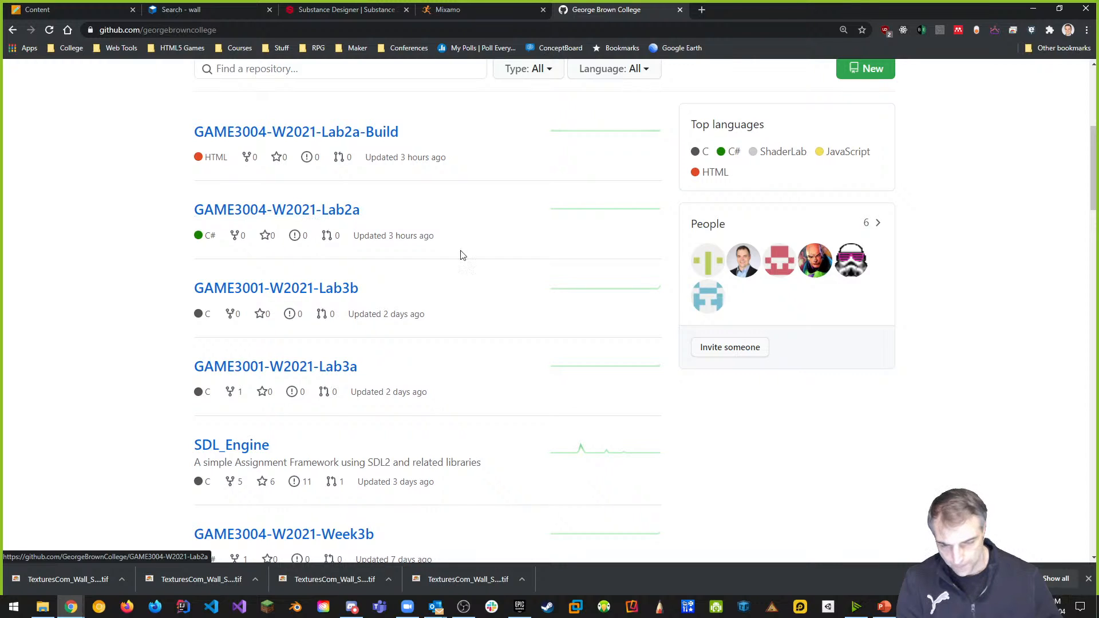
Step: Download the GAME3004-W2021-Lab2a repository as a ZIP from GitHub and paste the archive into the GAME3004 folder in File Explorer
left_click(332, 212)
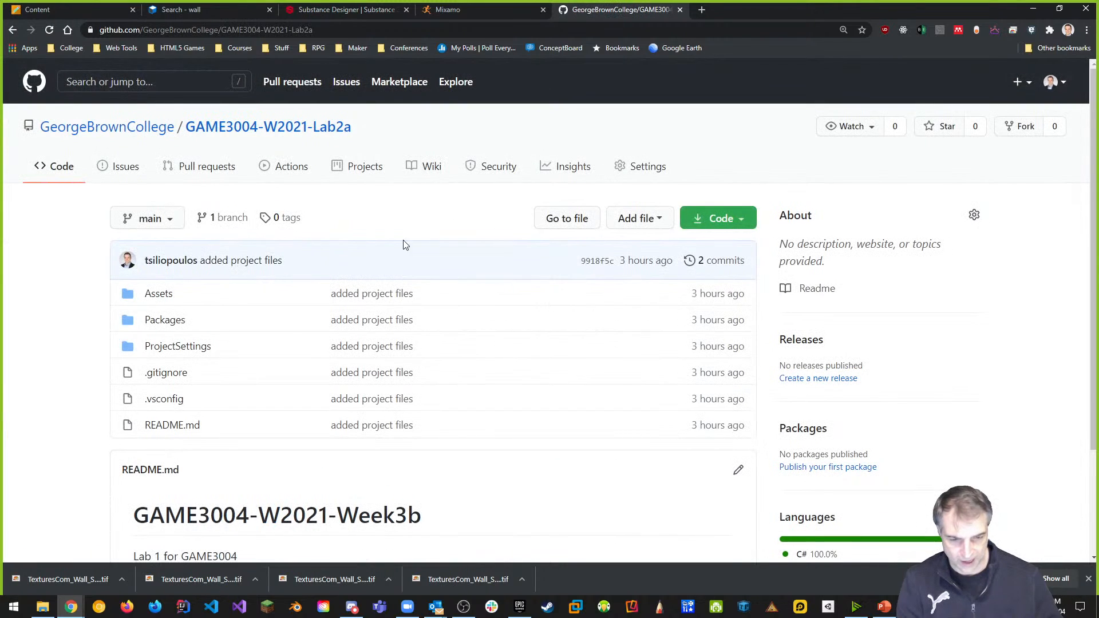
left_click(736, 220)
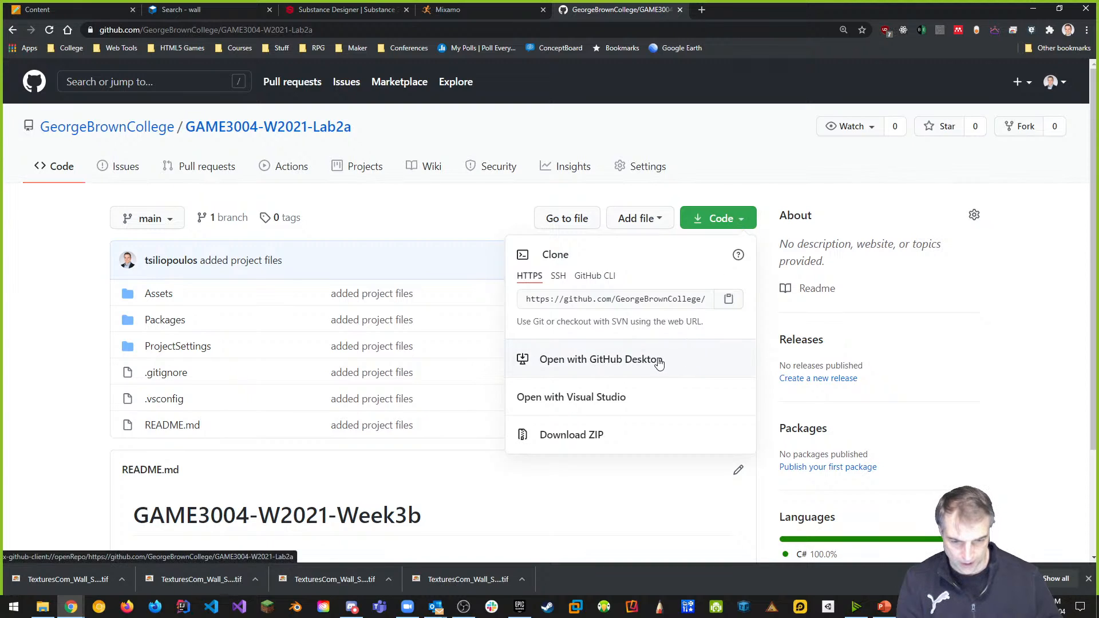
left_click(584, 439)
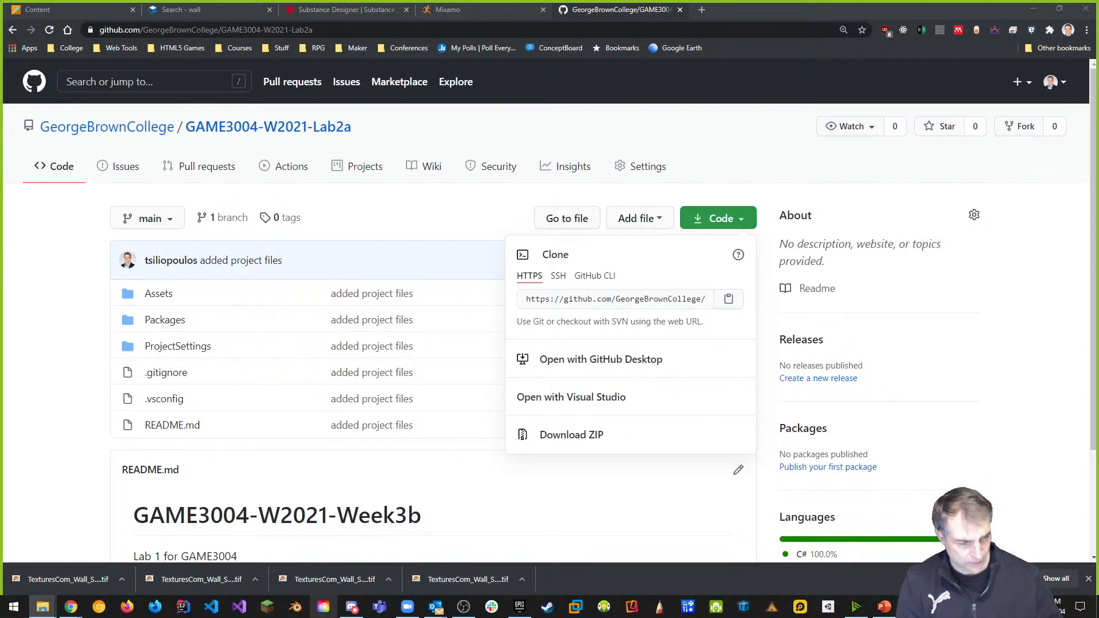
left_click_drag(1098, 86, 586, 130)
key("ctrl+v")
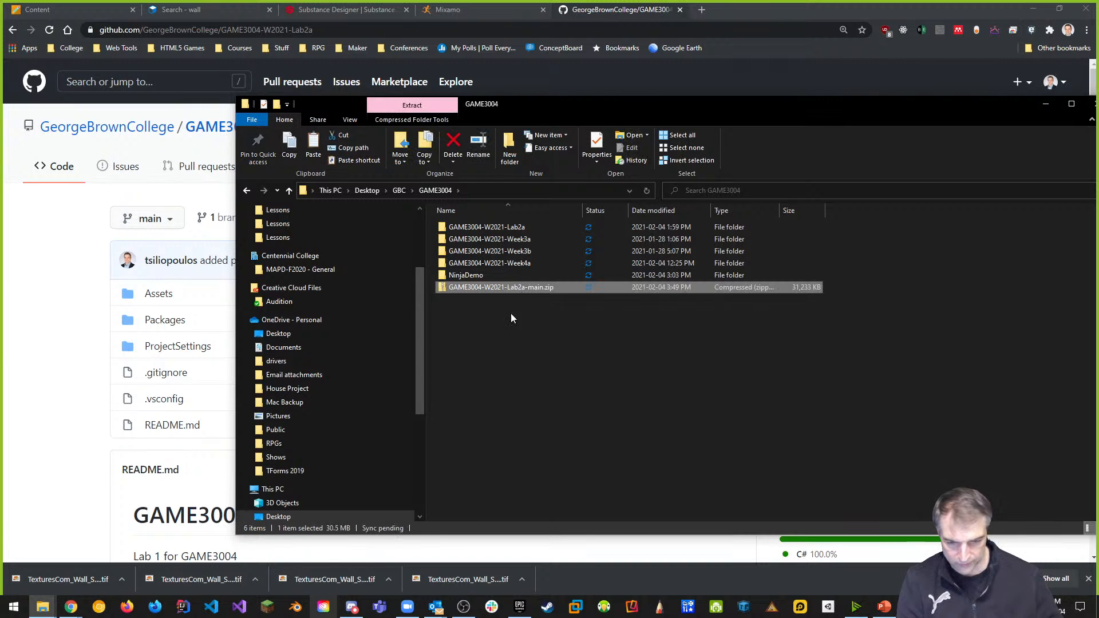
Step: Extract GAME3004-W2021-Lab2a-main.zip directly into the GAME3004 folder with 7-Zip
right_click(524, 287)
mouse_move(558, 306)
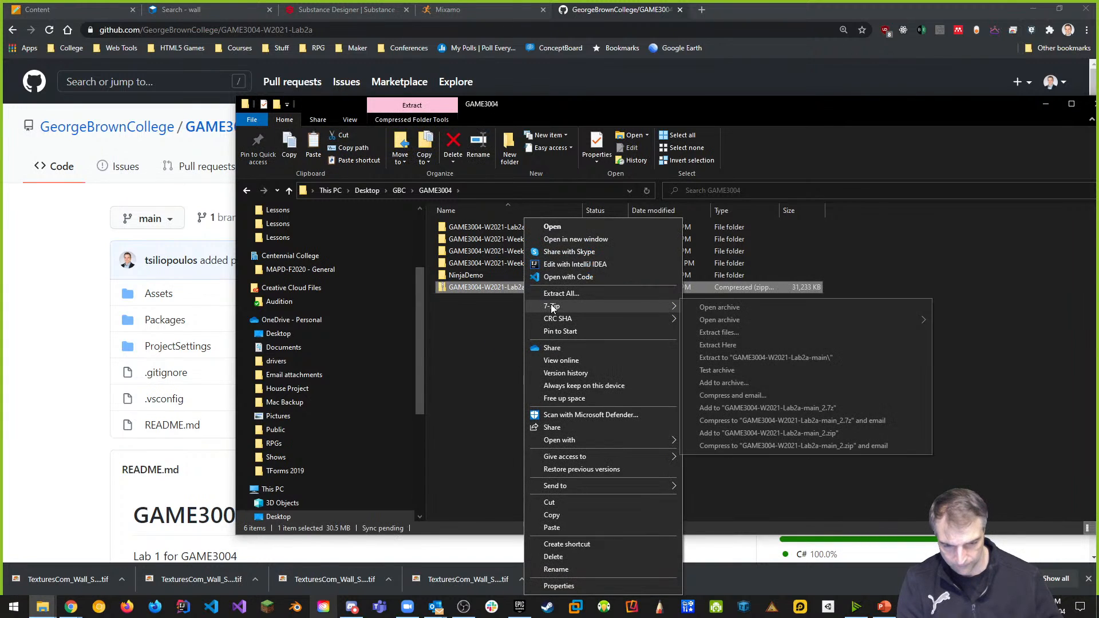
left_click(765, 346)
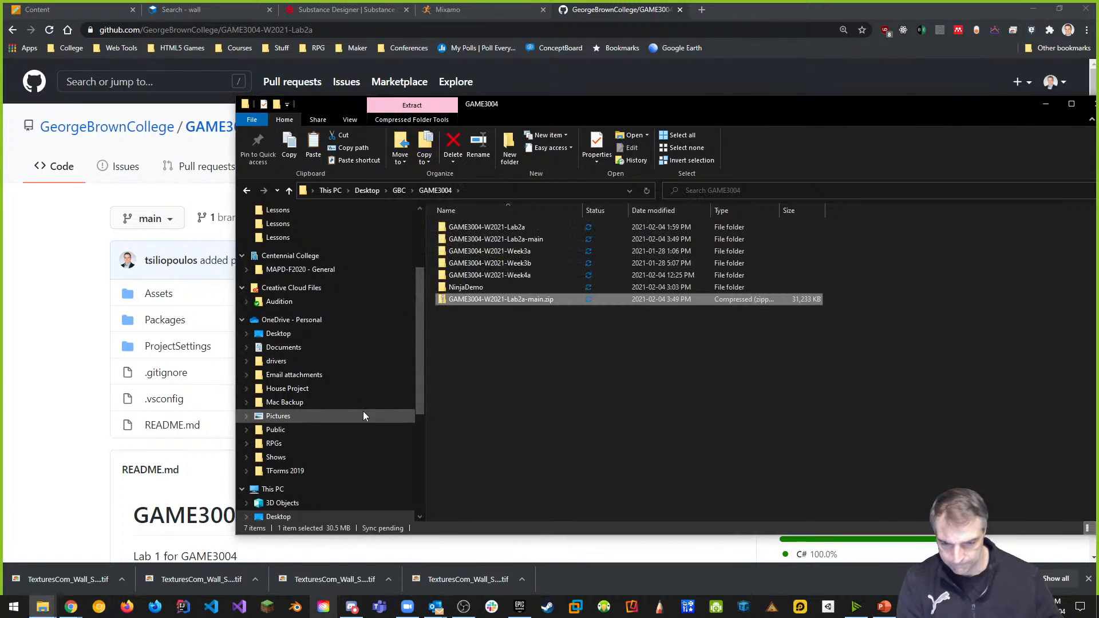
Step: Rename the extracted GAME3004-W2021-Lab2a-main folder as GAME3004-W2021-Lab2b
left_click(528, 239)
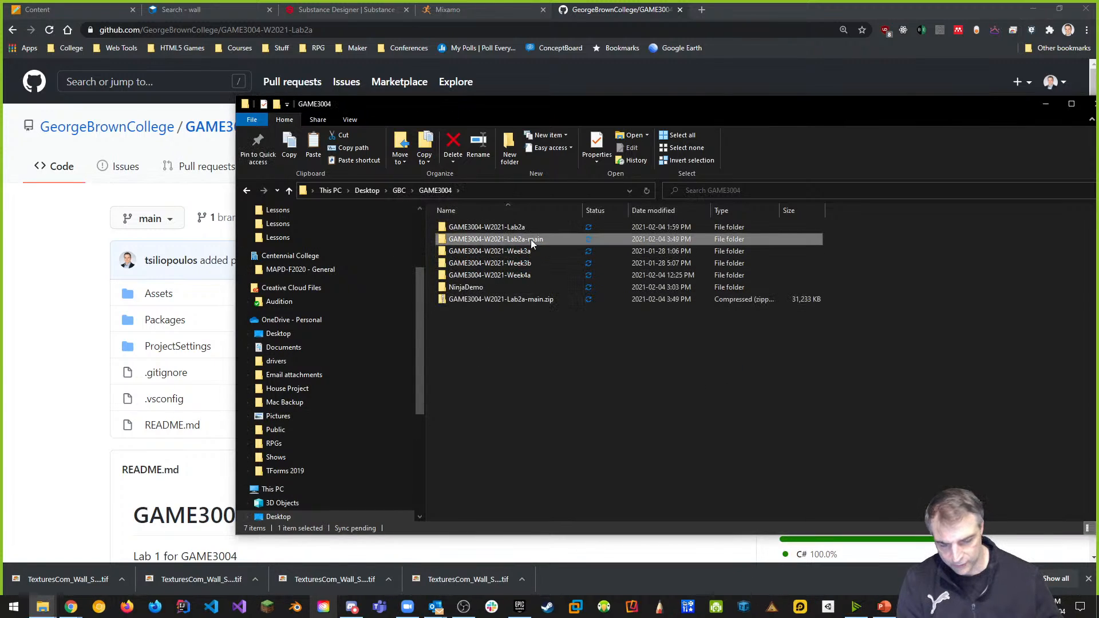
key("F2")
left_click(533, 240)
left_click_drag(522, 240, 560, 240)
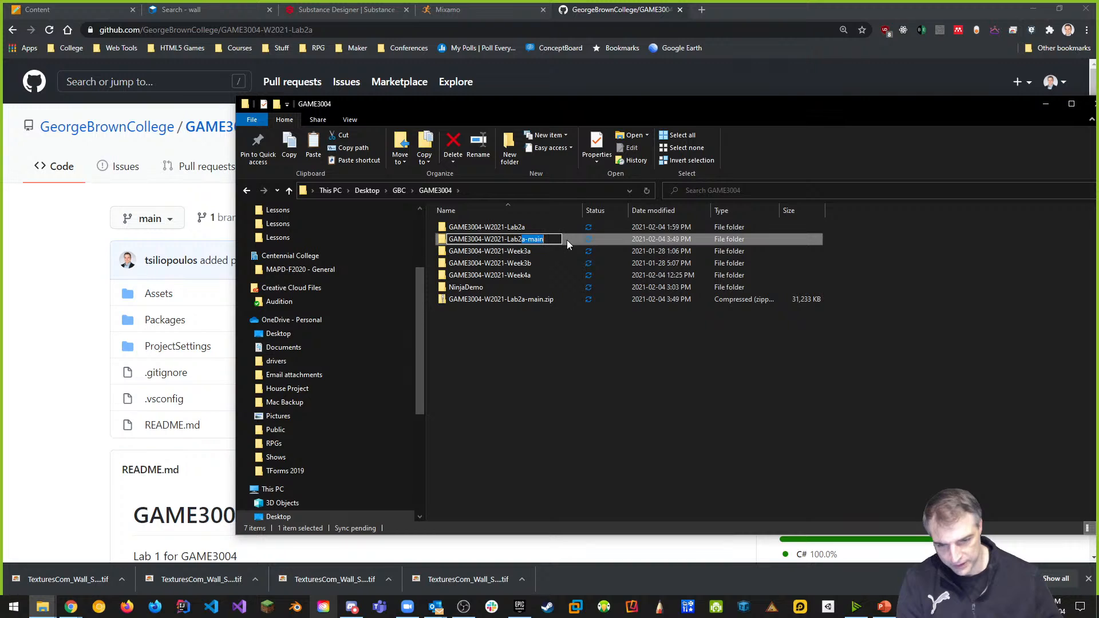
type("b")
key("Return")
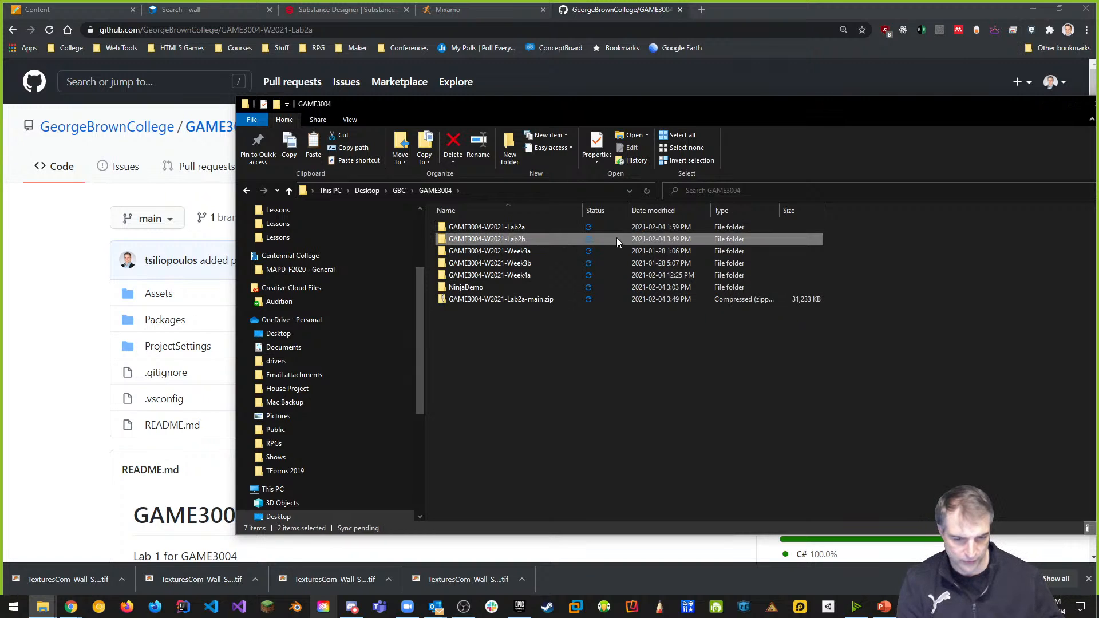
Step: Delete the GAME3004-W2021-Lab2a-main.zip archive from the GAME3004 folder
left_click(538, 302)
right_click(537, 304)
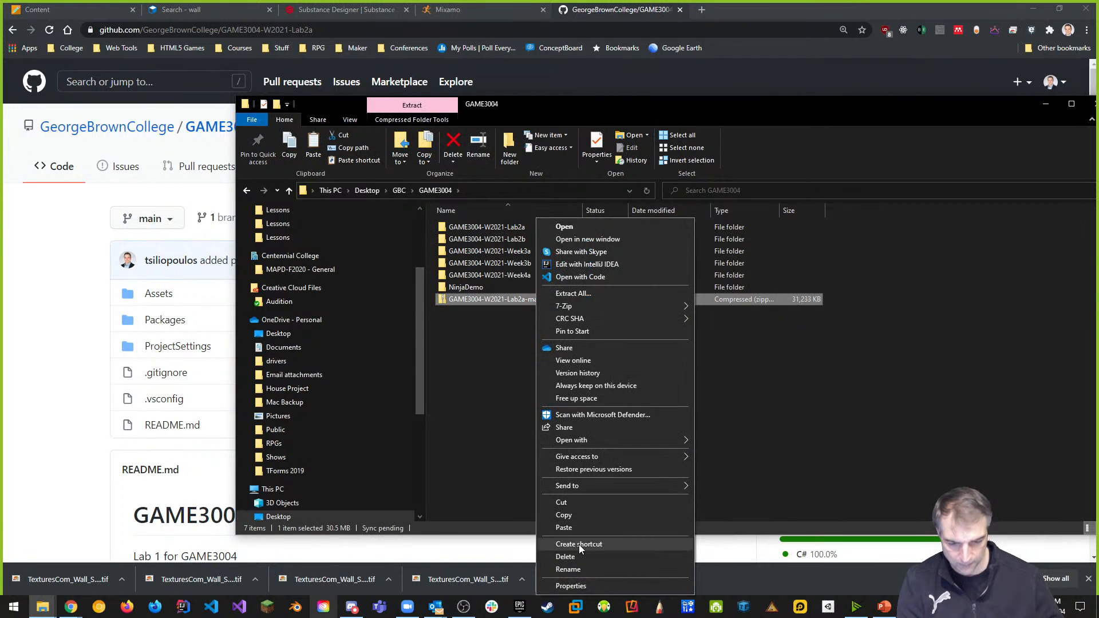
left_click(565, 556)
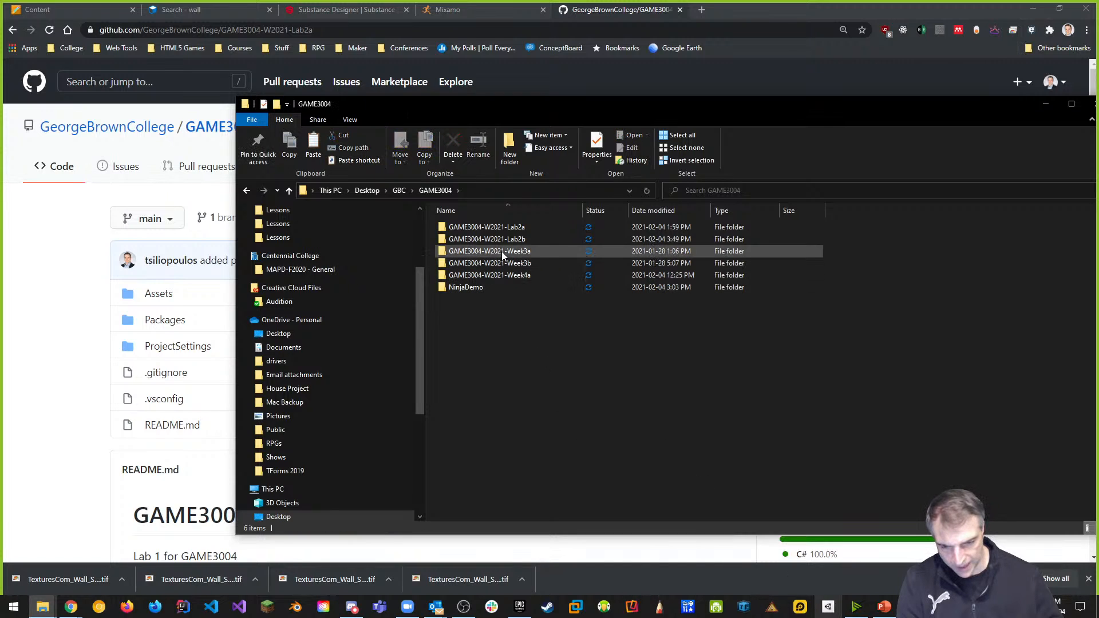
Step: Switch to Unity Hub, add the GAME3004-W2021-Lab2b folder to the projects and open that project
left_click(830, 609)
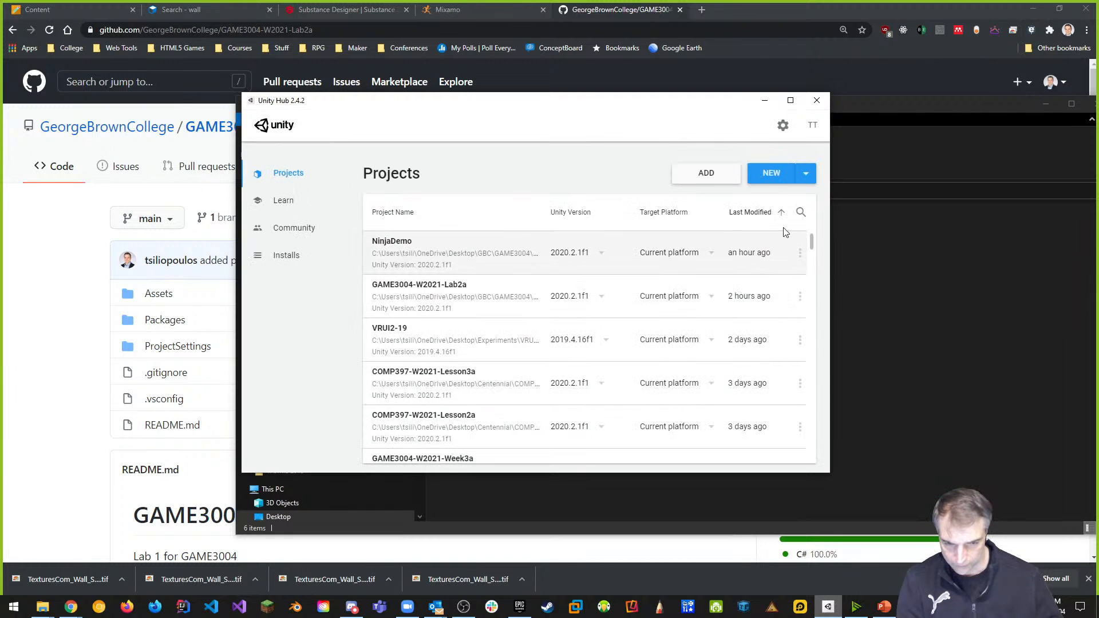
left_click(706, 174)
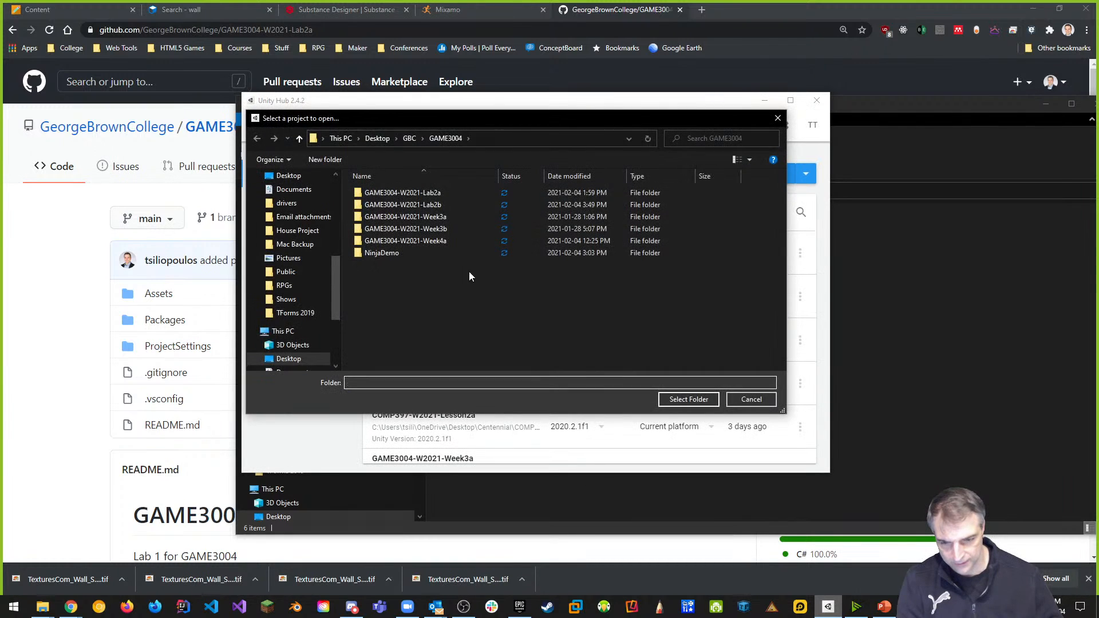
double_click(420, 202)
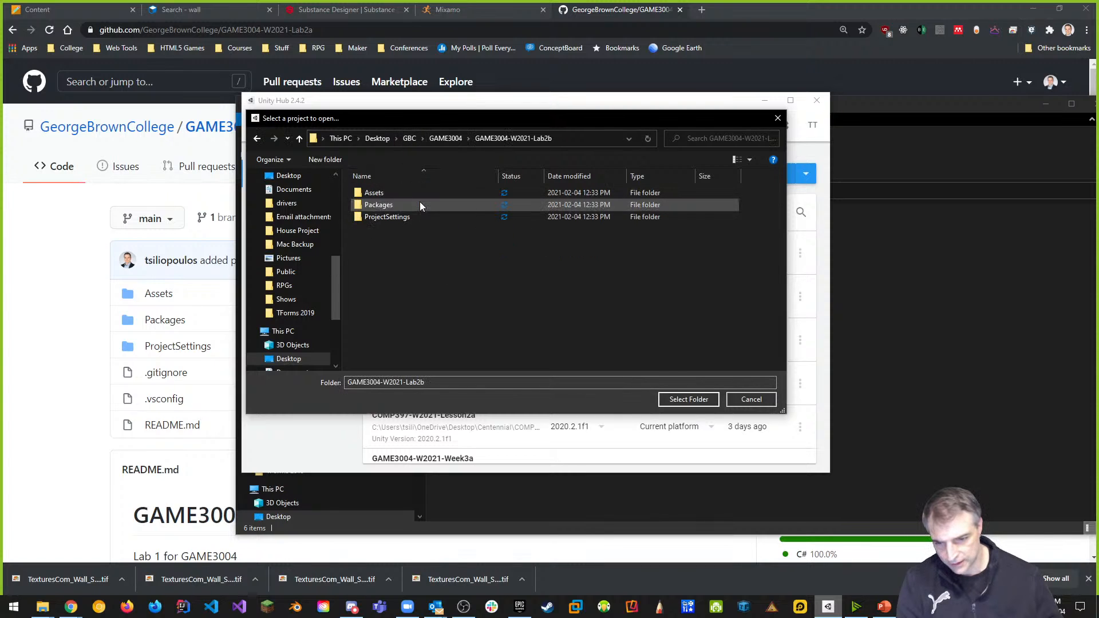
left_click(689, 400)
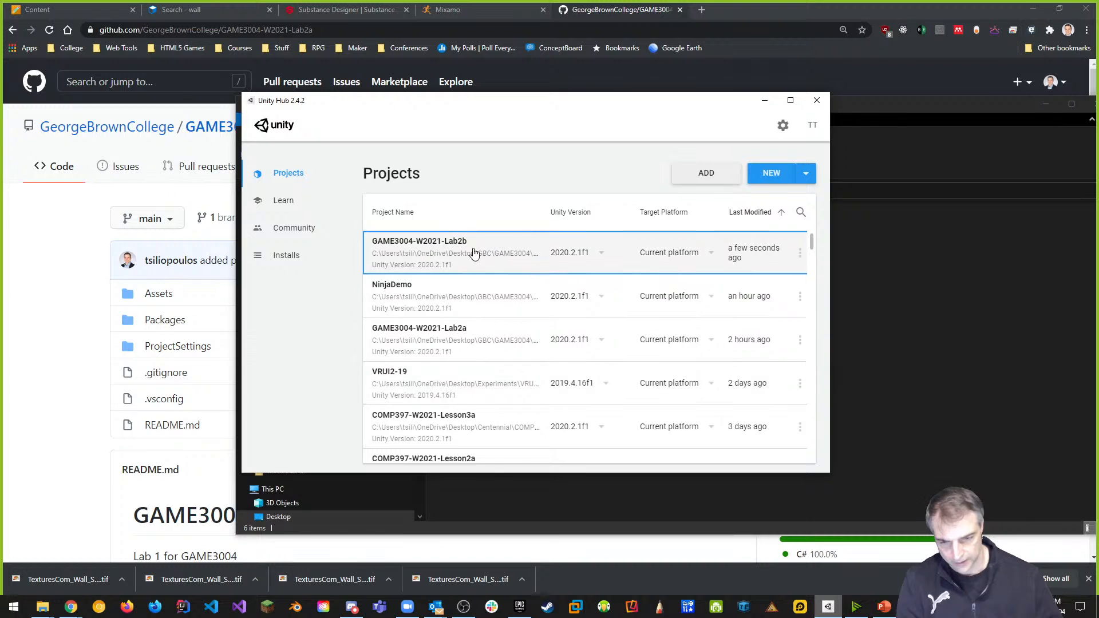
left_click(463, 247)
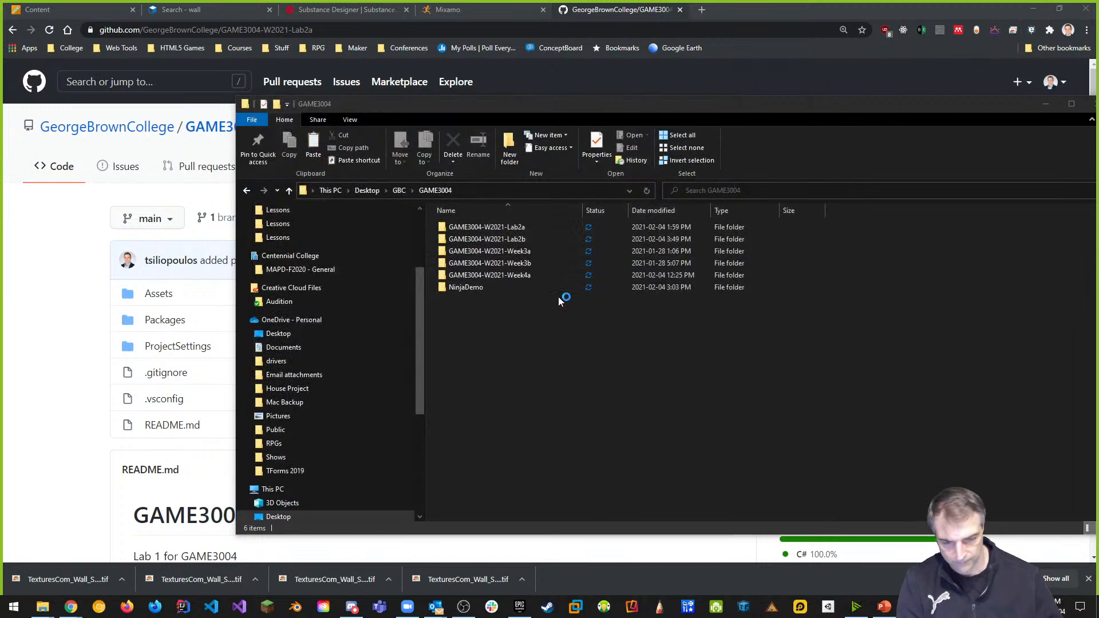
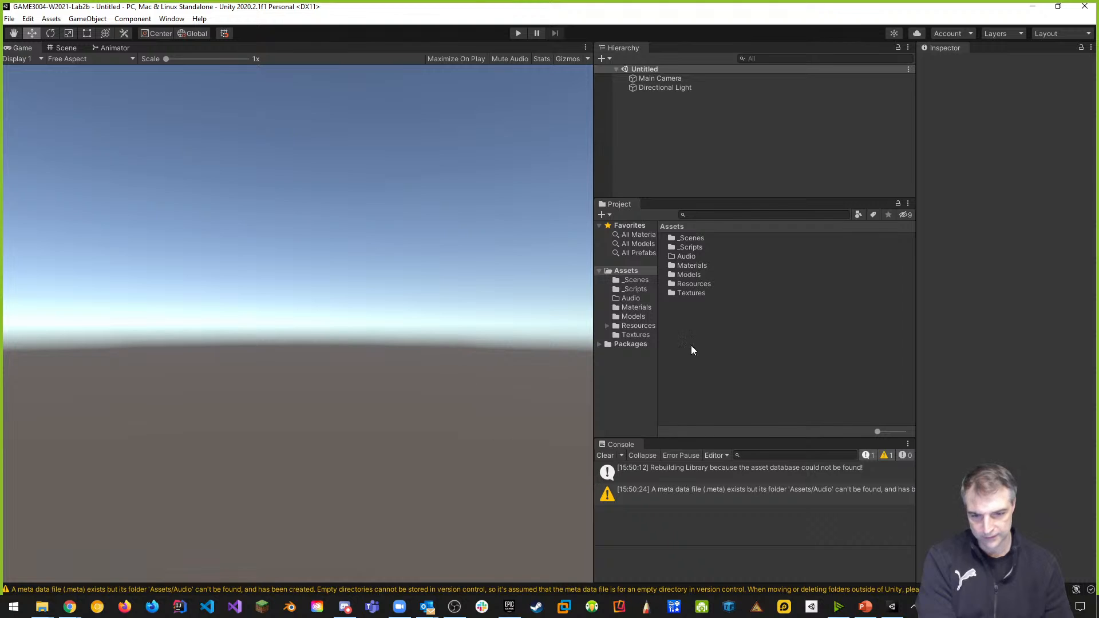
Step: Open the Main scene from the _Scenes folder to check it, and close the Unity editor
double_click(692, 238)
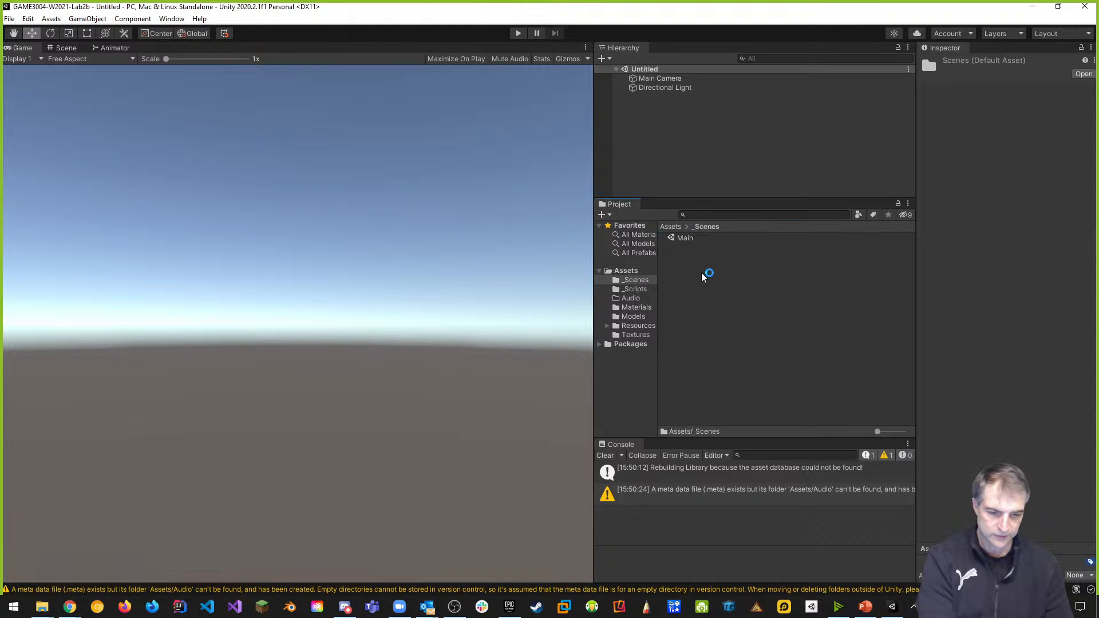
double_click(685, 238)
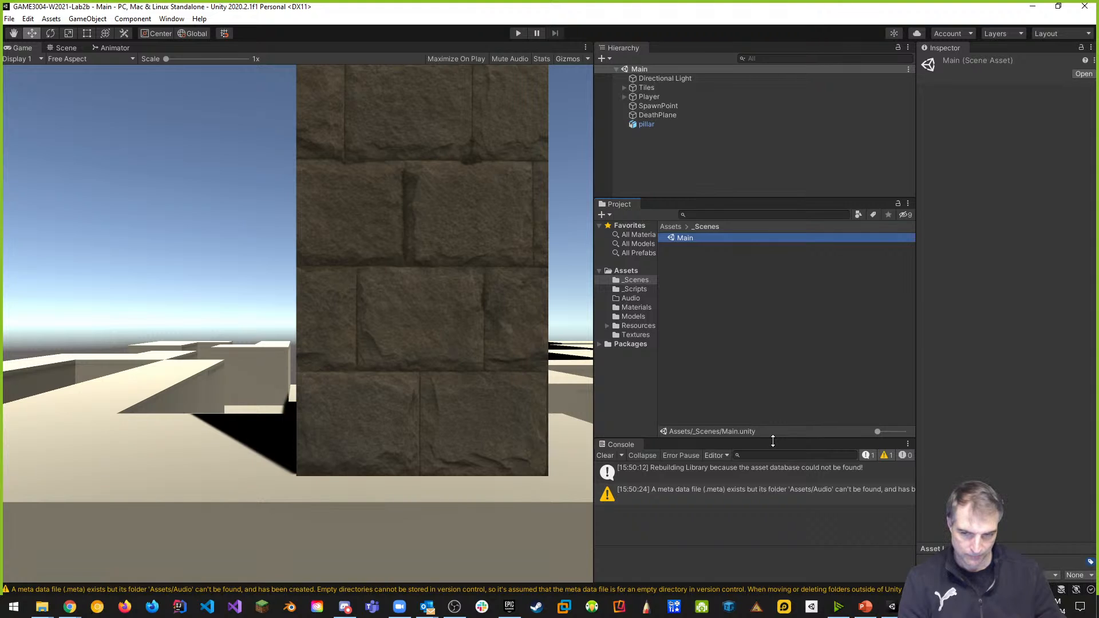
left_click(1086, 12)
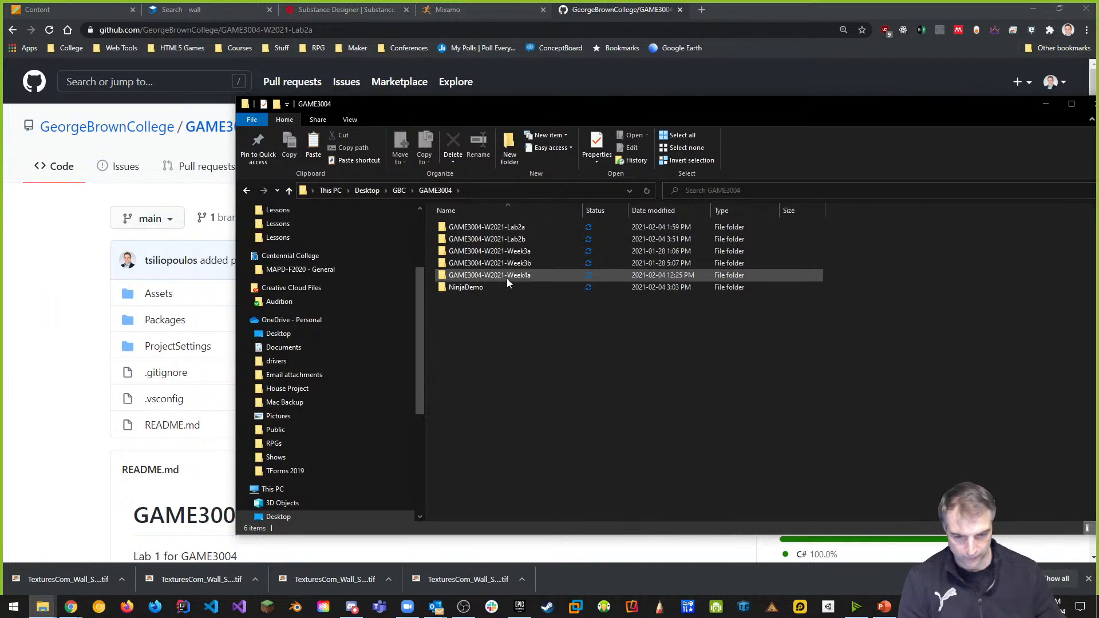
Step: Delete the GAME3004-W2021-Lab2b folder from the GAME3004 folder
left_click(507, 238)
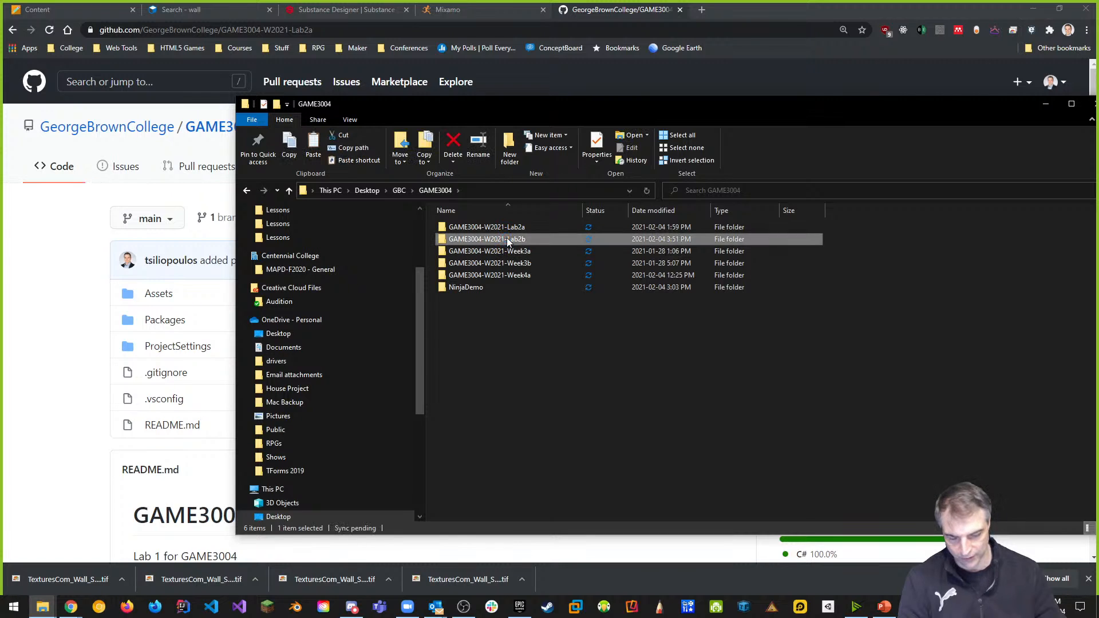
right_click(512, 239)
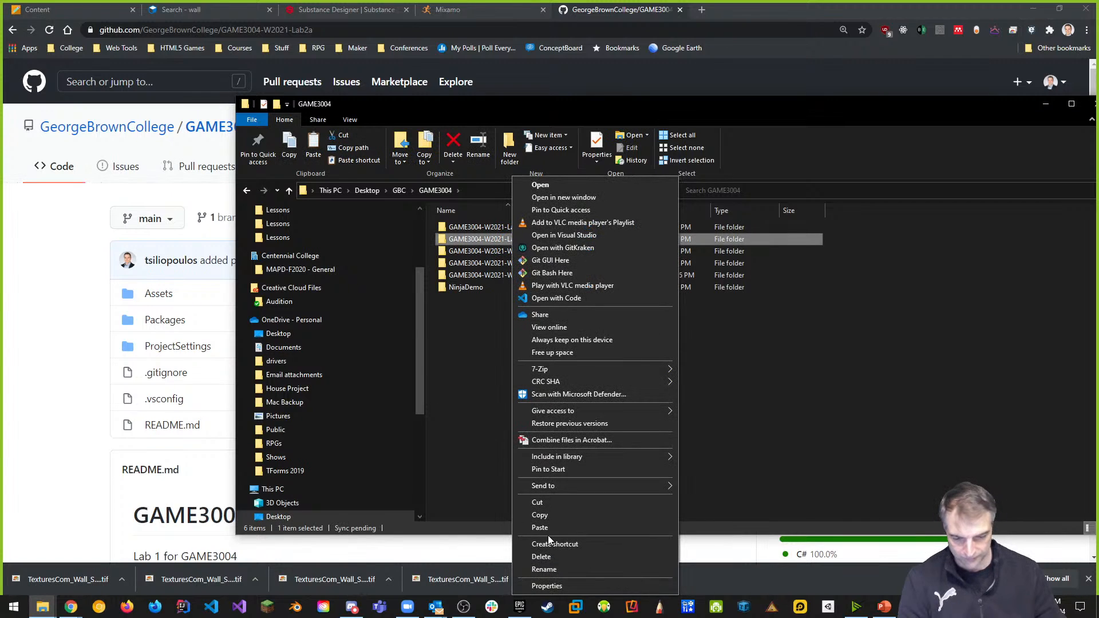
left_click(552, 554)
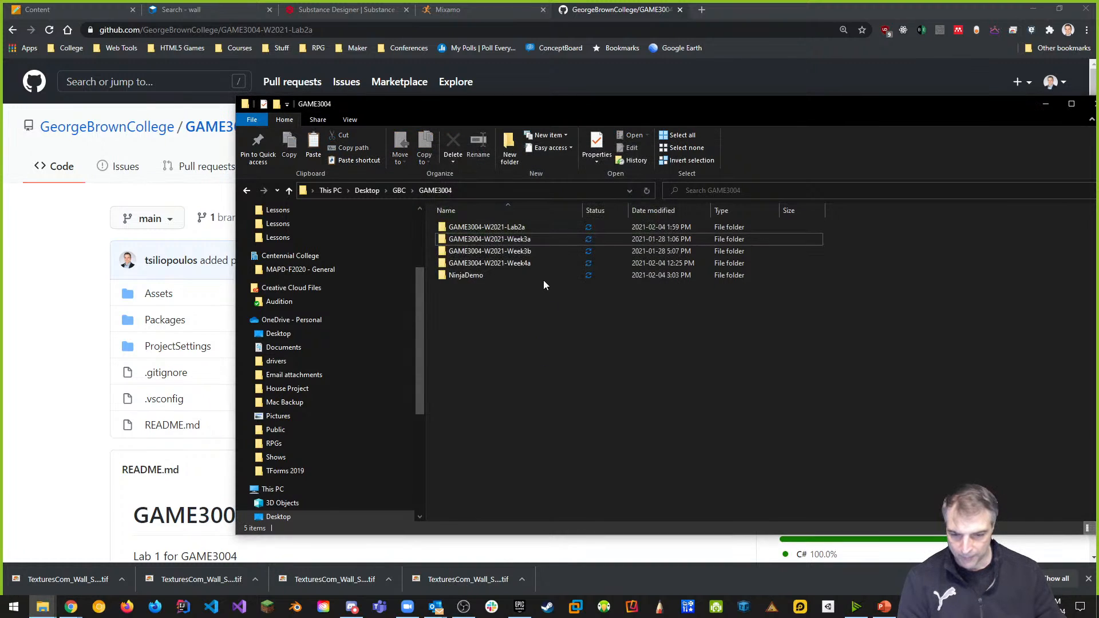
Step: Duplicate the GAME3004-W2021-Week3b folder inside the GAME3004 folder
left_click(517, 253)
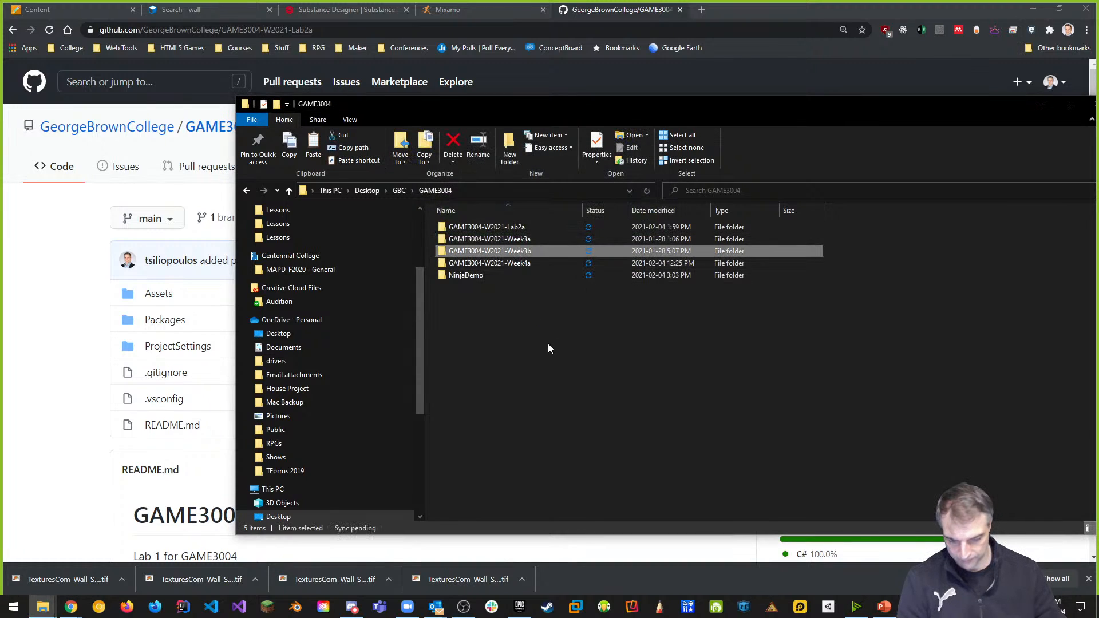
key("ctrl+v")
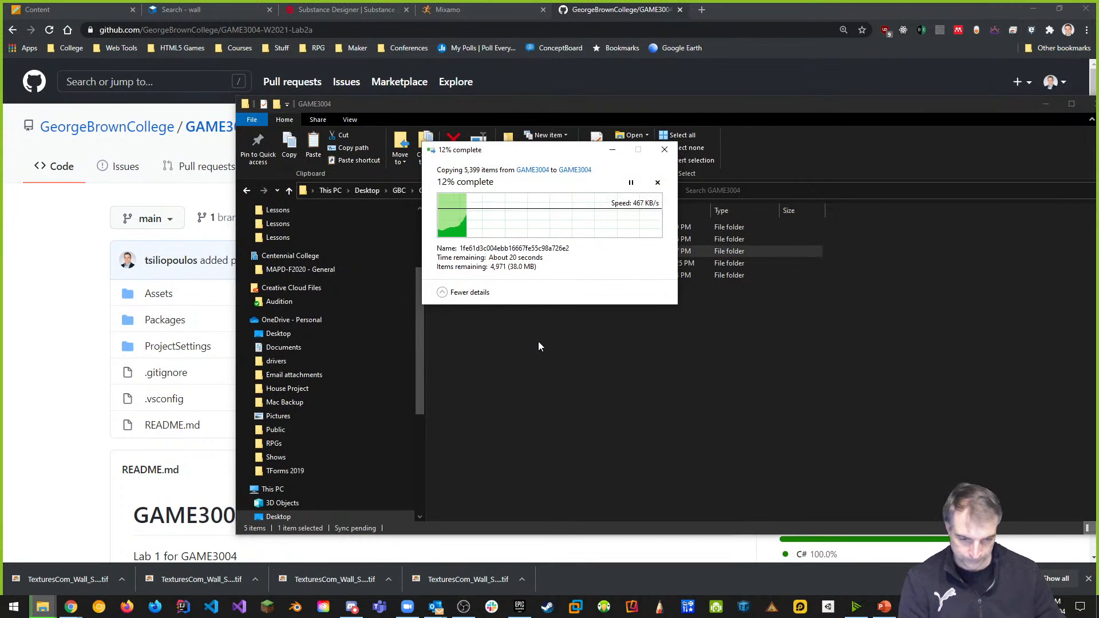
left_click_drag(534, 152, 768, 278)
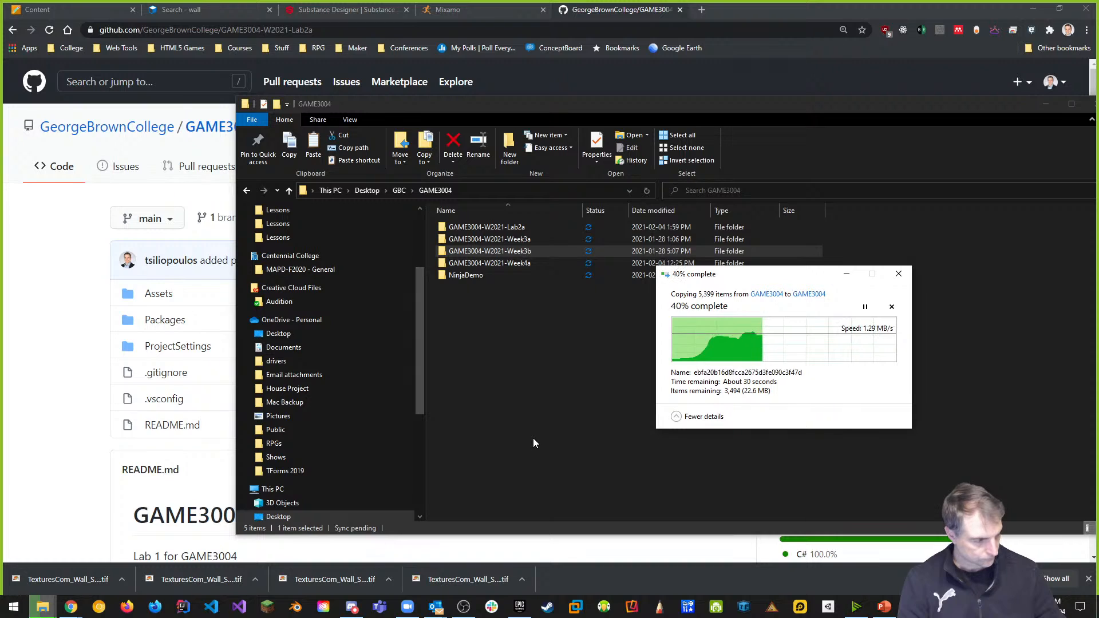
Step: Switch to Unity Hub, remove GAME3004-W2021-Lab2b from the projects list and return to the GAME3004 folder in File Explorer
left_click(833, 608)
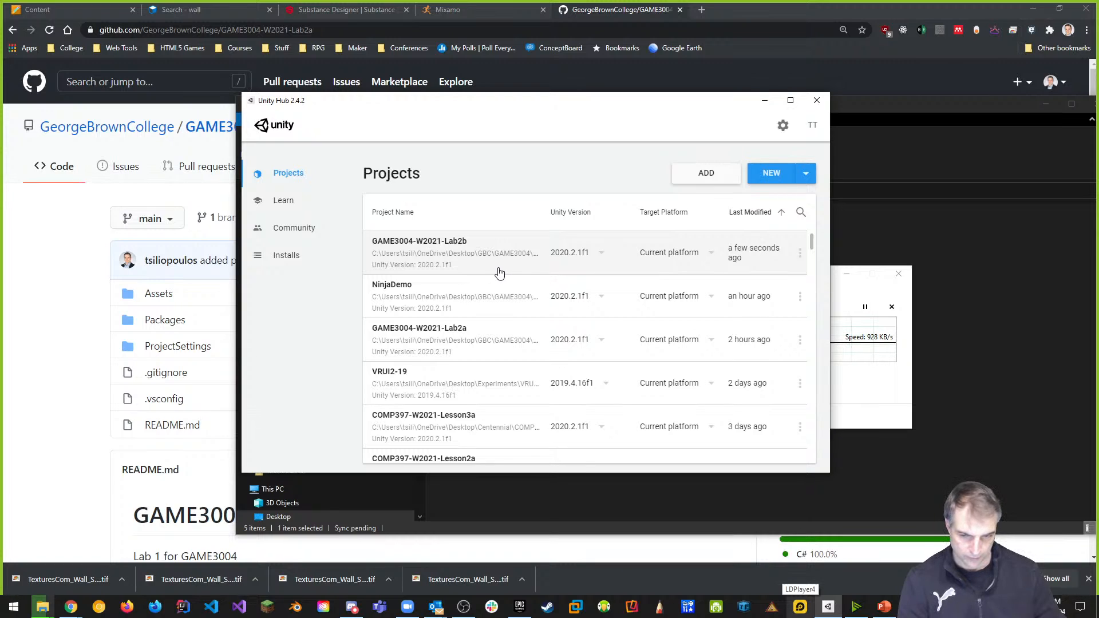
left_click(799, 254)
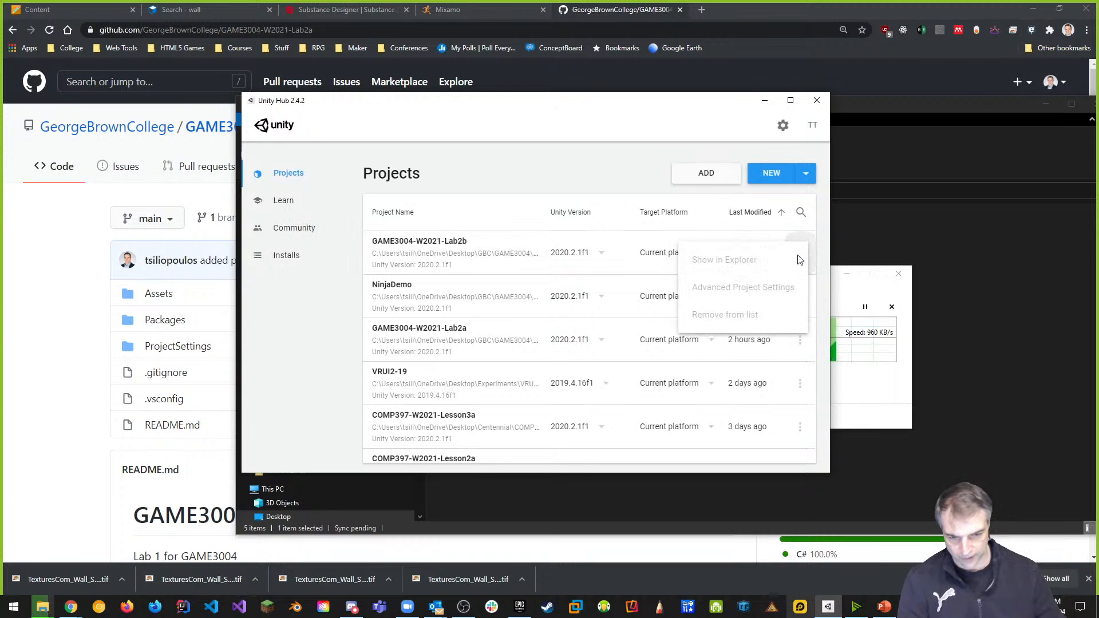
left_click(757, 318)
left_click(606, 322)
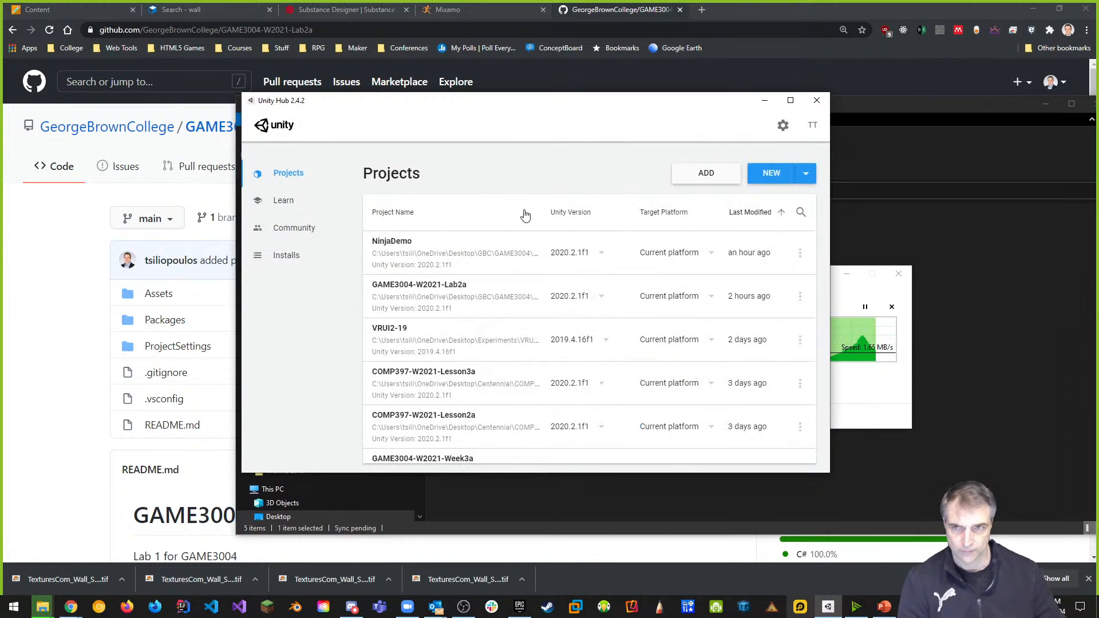
left_click(967, 259)
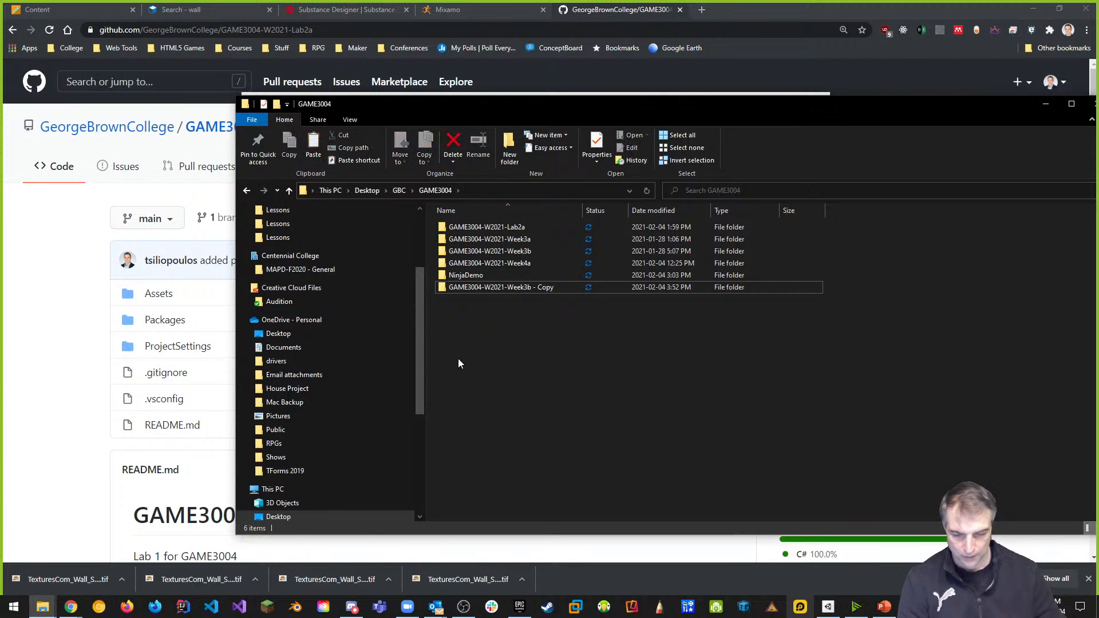
Step: Rename the GAME3004-W2021-Week3b - Copy folder as GAME3004-W2021-Lab2b
left_click(527, 292)
left_click(542, 287)
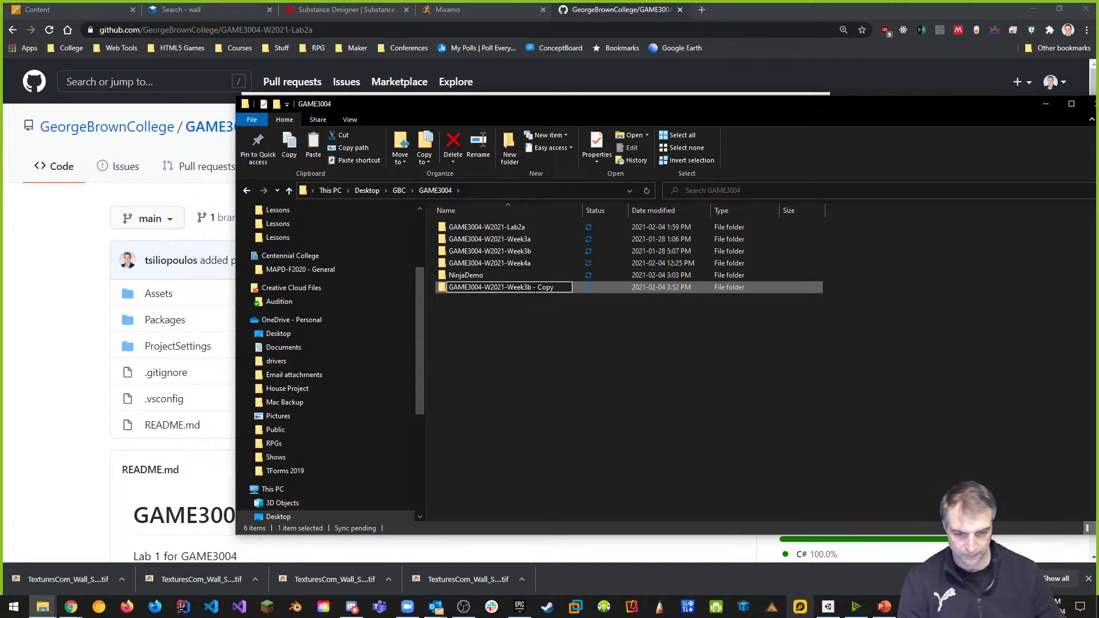
key("BackSpace")
key("BackSpace")
key("BackSpace")
key("BackSpace")
key("BackSpace")
key("BackSpace")
key("BackSpace")
key("BackSpace")
key("BackSpace")
key("BackSpace")
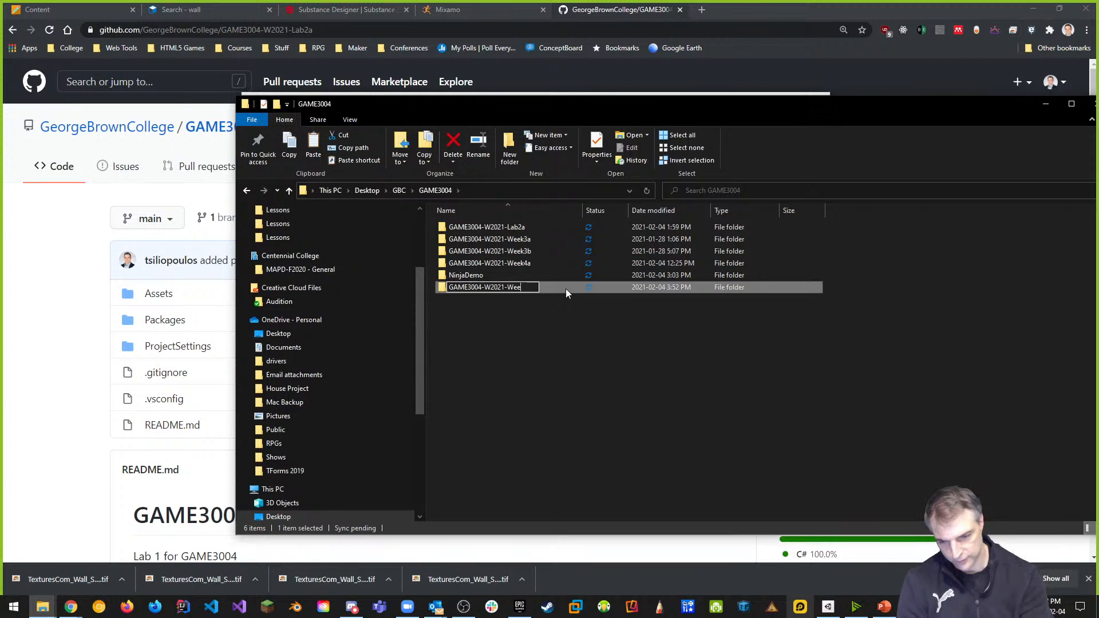
key("BackSpace")
key("BackSpace")
key("BackSpace")
type("Lab2")
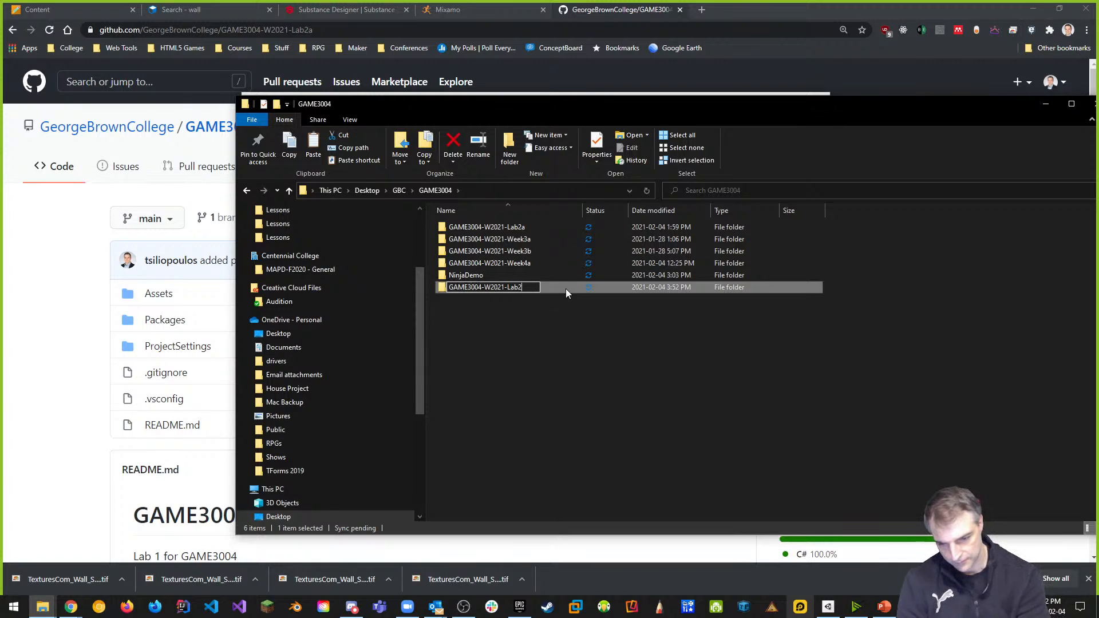
type("b")
left_click(537, 324)
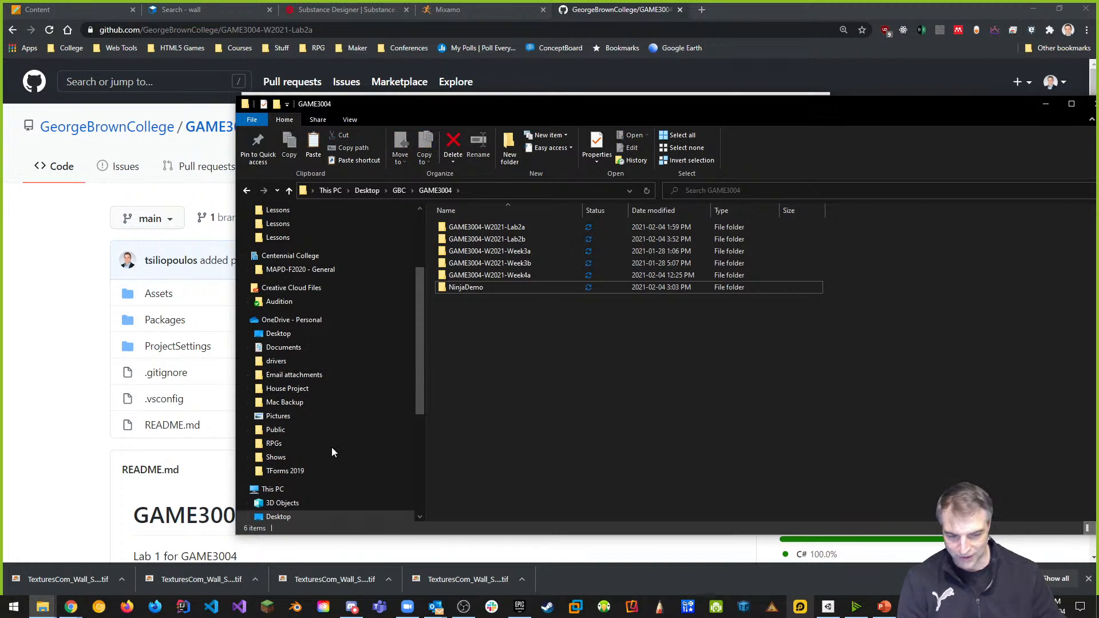
Step: Switch to Unity Hub, add the new GAME3004-W2021-Lab2b folder to the projects and open it in Unity
left_click(828, 607)
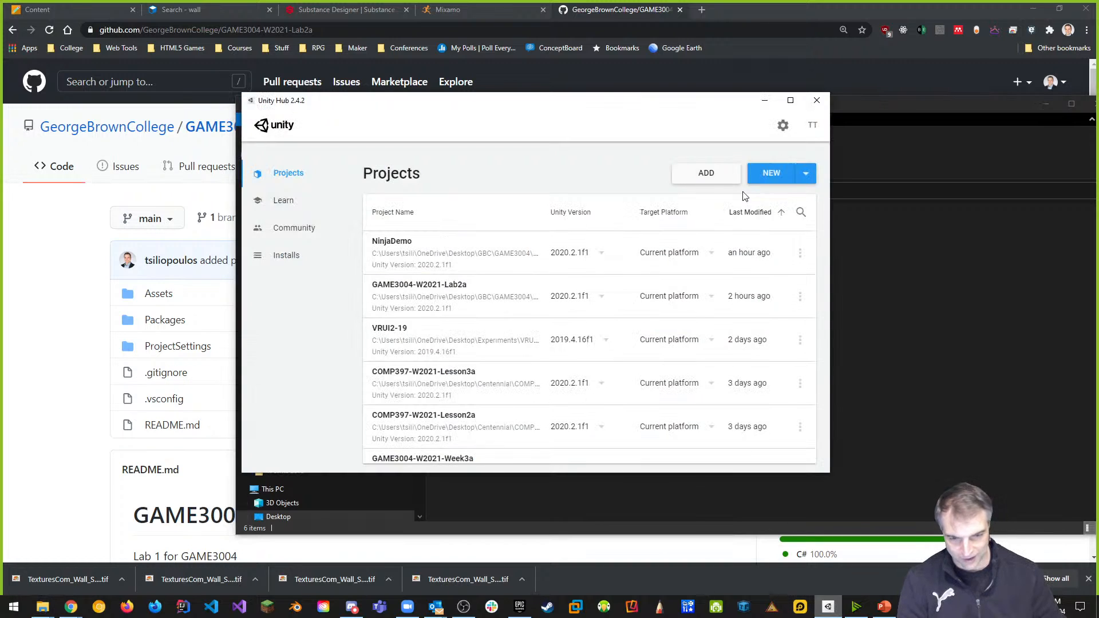
left_click(706, 173)
double_click(427, 202)
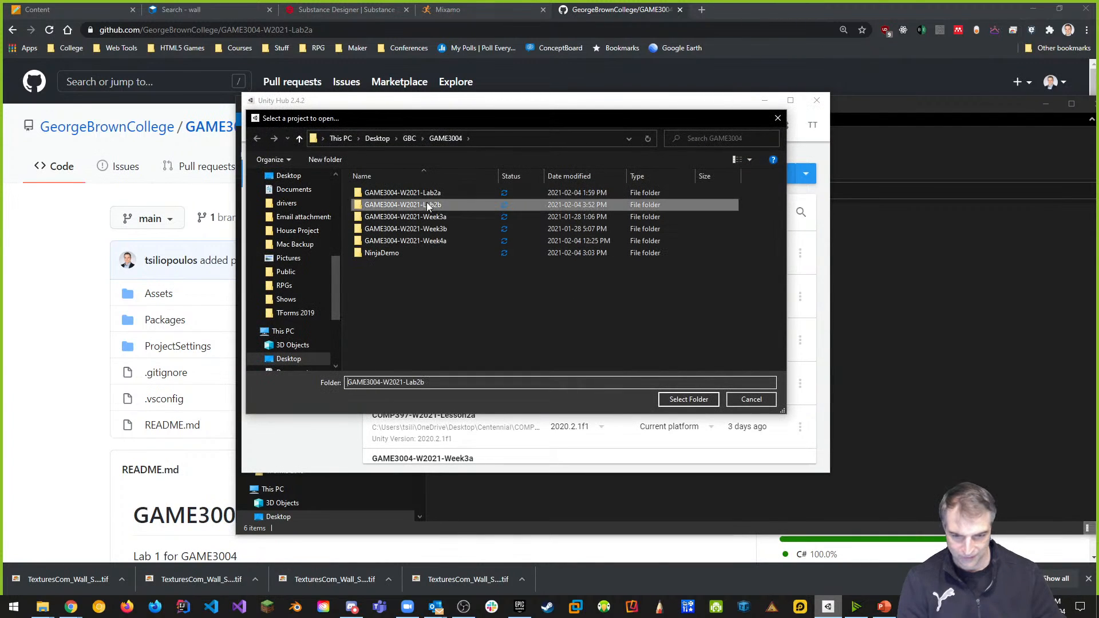
left_click(696, 399)
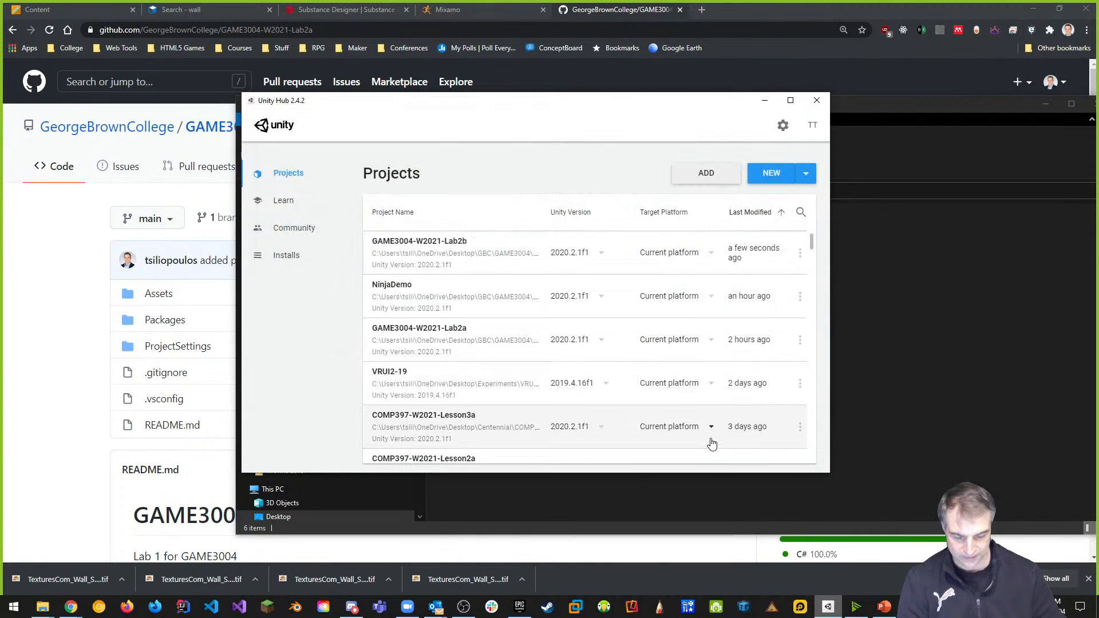
left_click(501, 253)
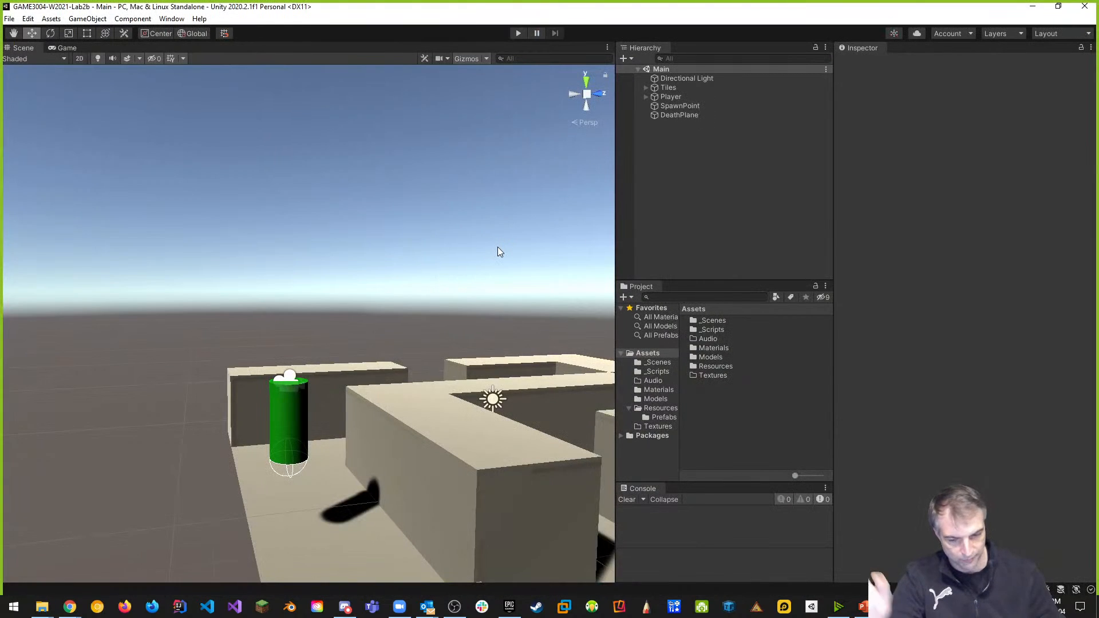
Step: Narrow the Scene view to give the project assets more room, and open the empty Textures folder
middle_click_drag(253, 332, 199, 313)
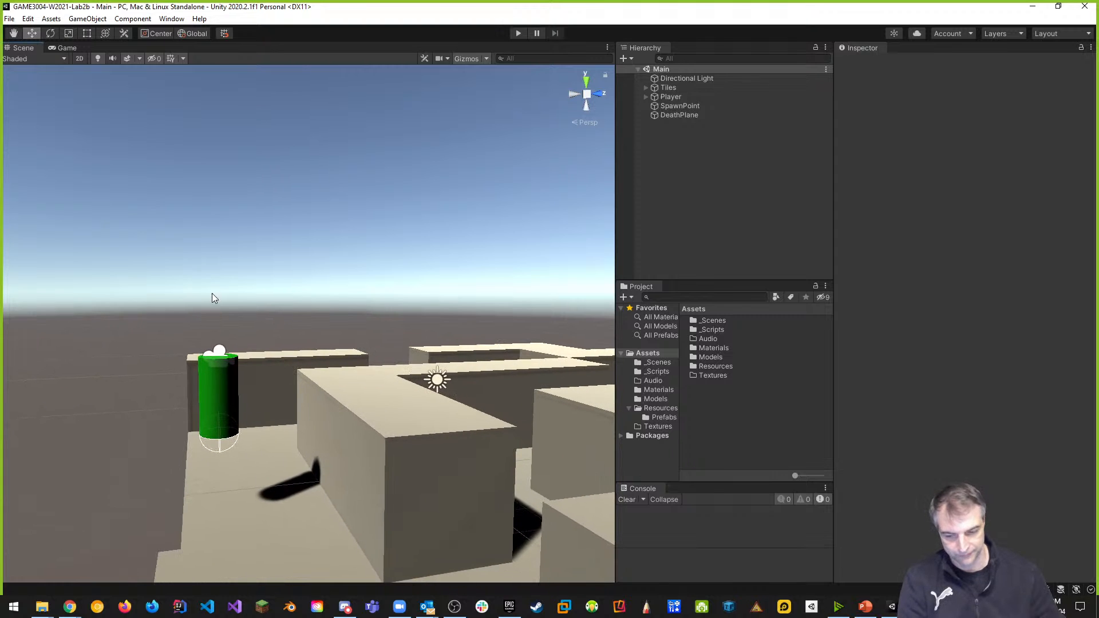
right_click_drag(212, 293, 372, 375)
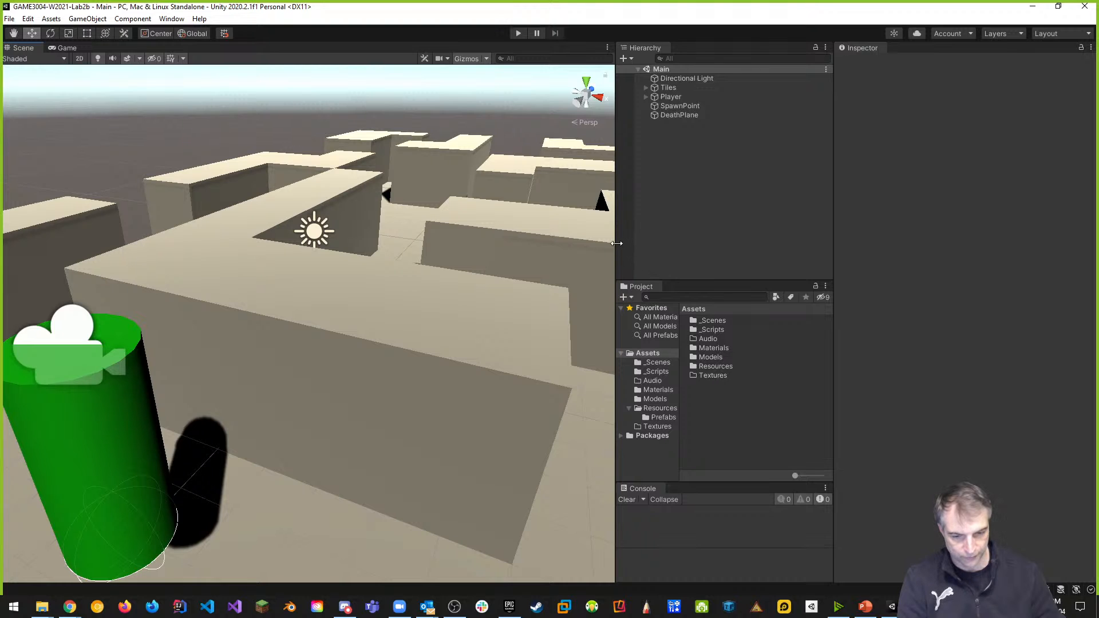
left_click_drag(616, 244, 484, 243)
left_click(577, 375)
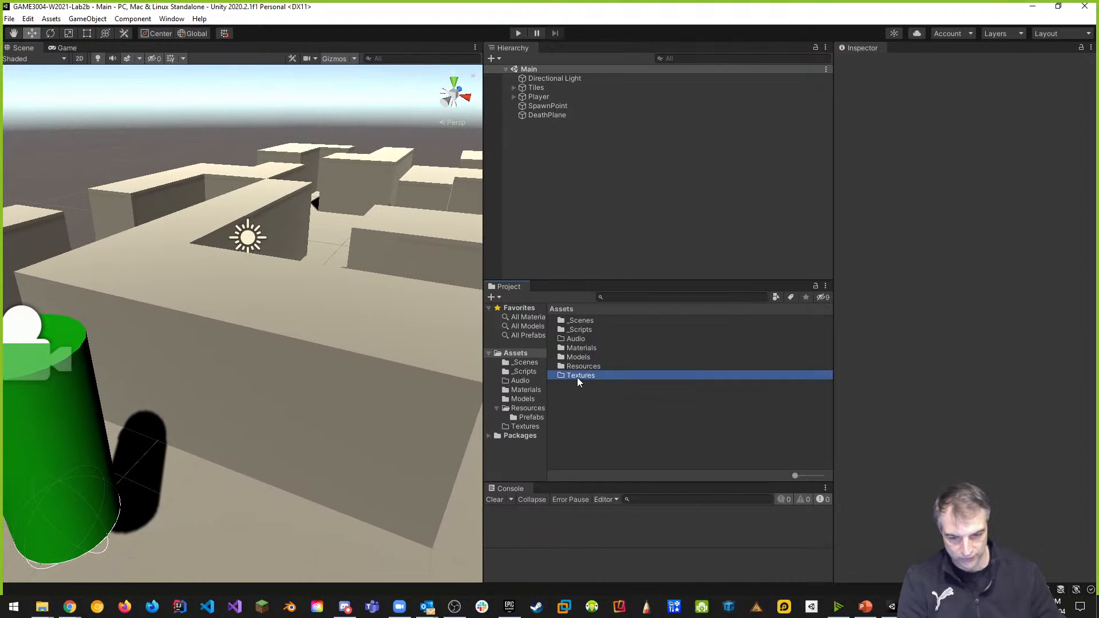
double_click(577, 377)
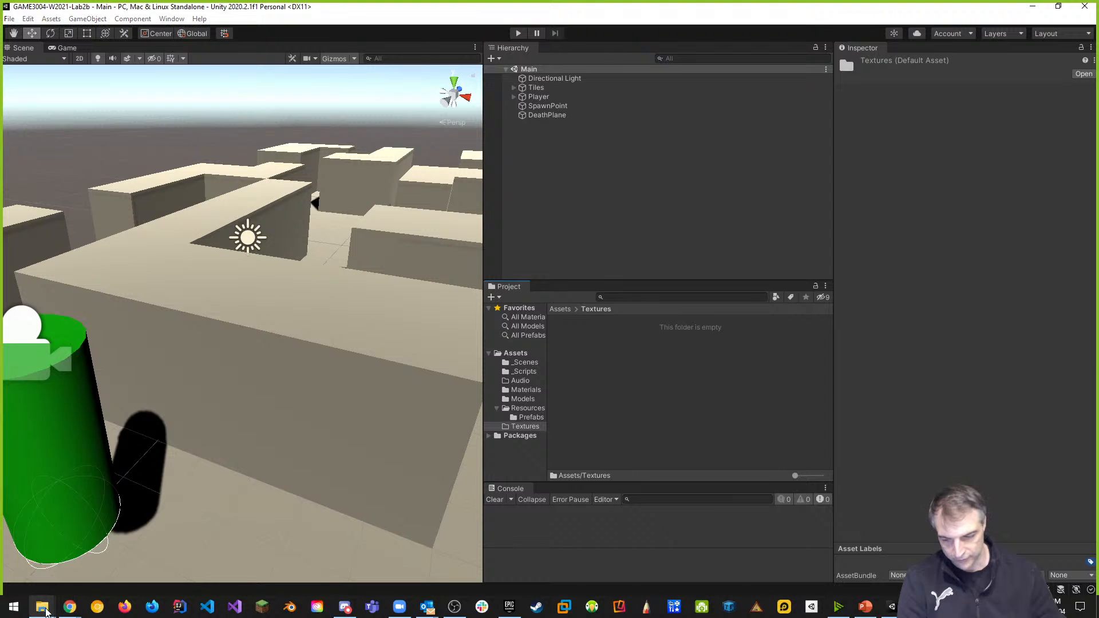
Step: Import the TexturesCom_Wall_Stone2_3x3_1K albedo, ao, height, normal and roughness files from Downloads into the project's Textures folder
left_click(46, 610)
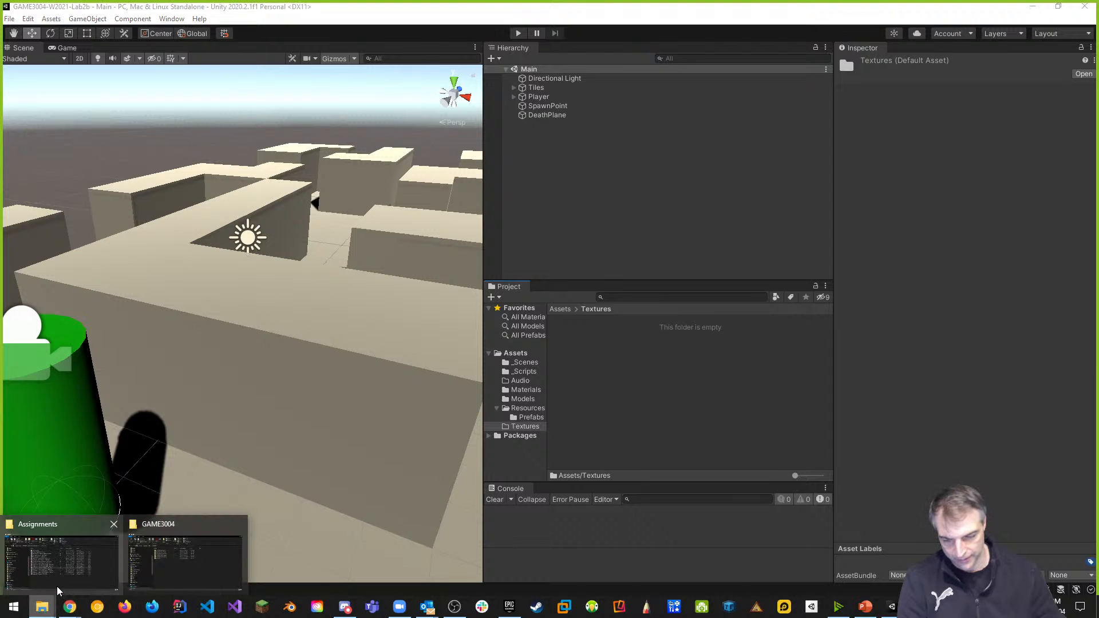
left_click(175, 569)
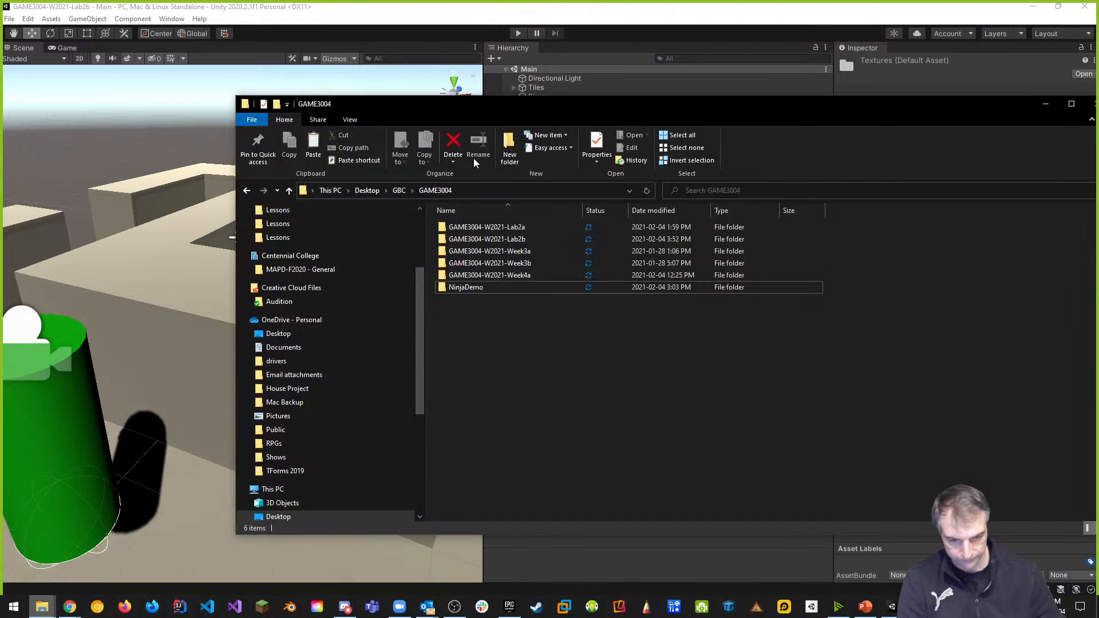
scroll(300, 287, "up", 3)
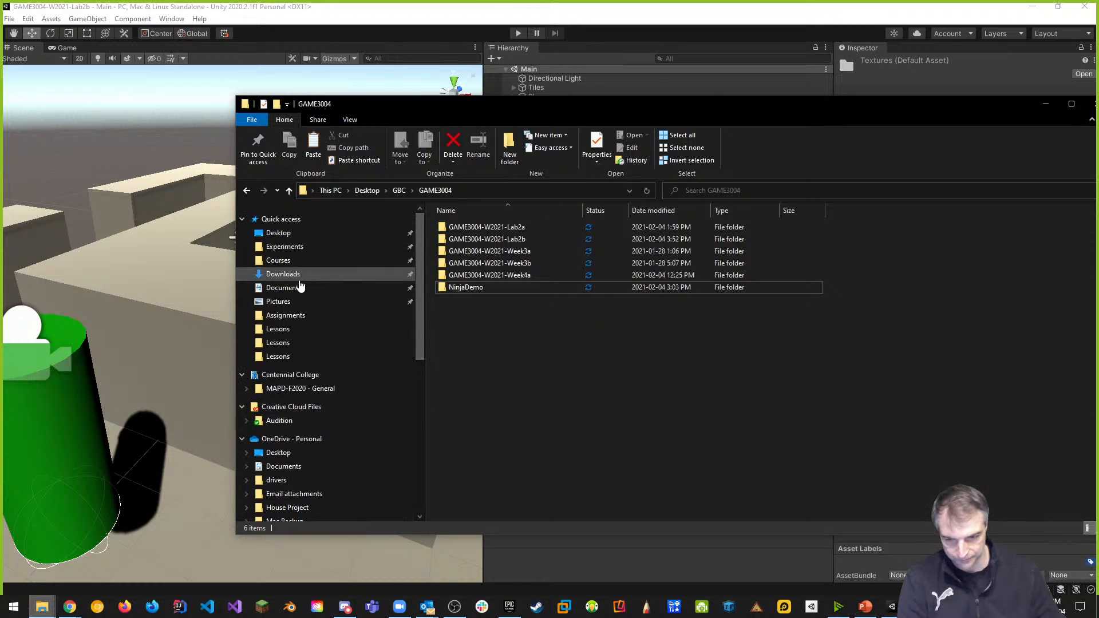
left_click(298, 279)
left_click_drag(410, 106, 1098, 149)
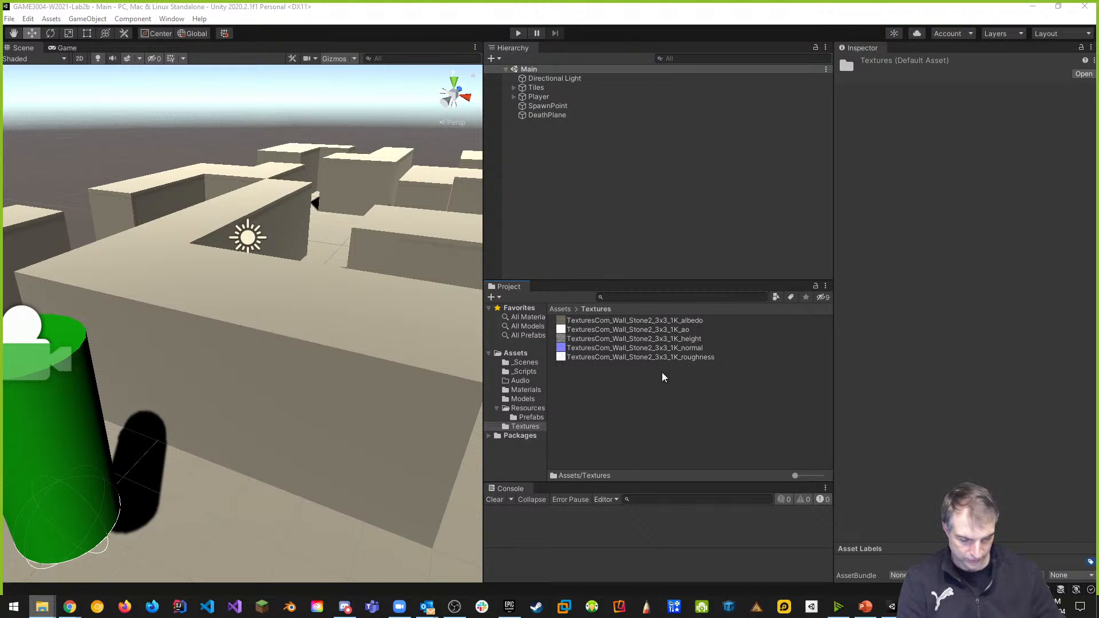
Step: Rename the TexturesCom_Wall_Stone2_3x3_1K_albedo texture as Stone_Wall_A
left_click(621, 324)
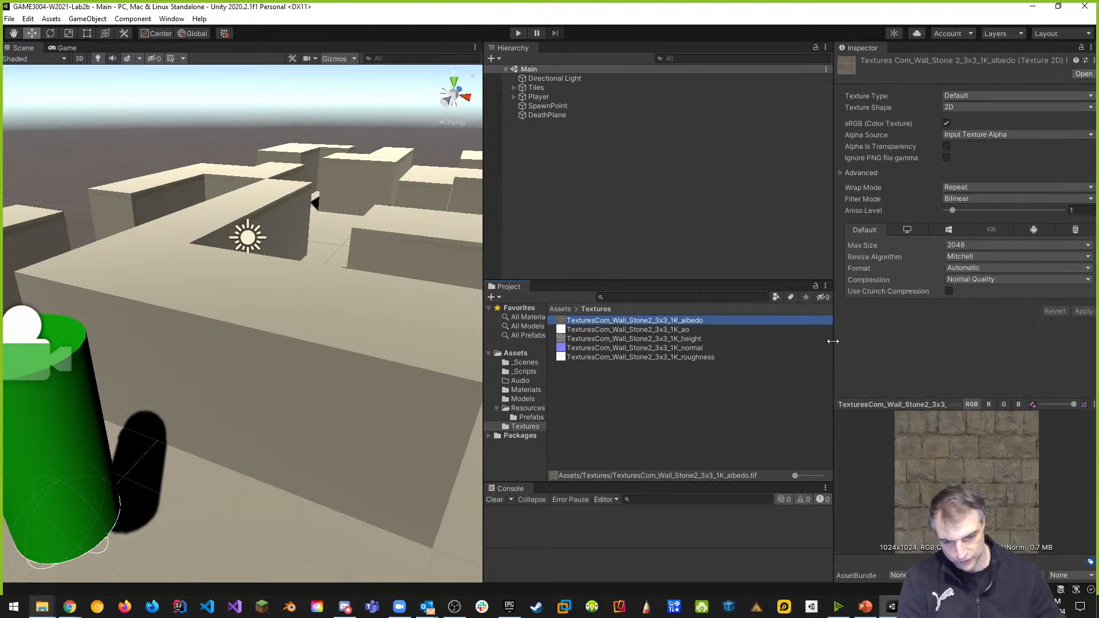
key("F2")
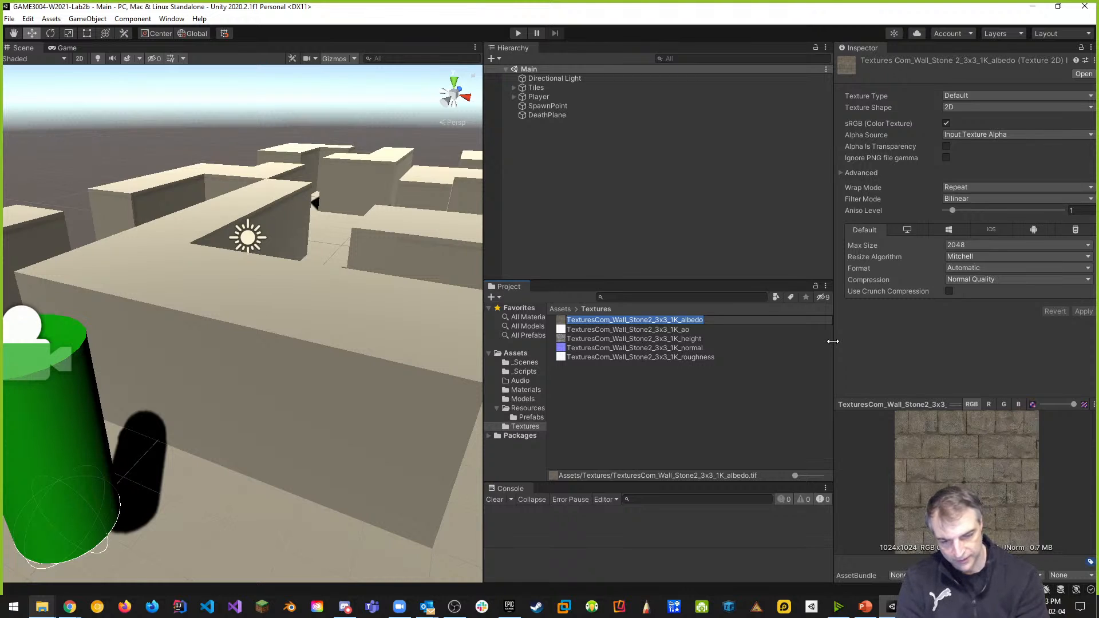
type("Stone")
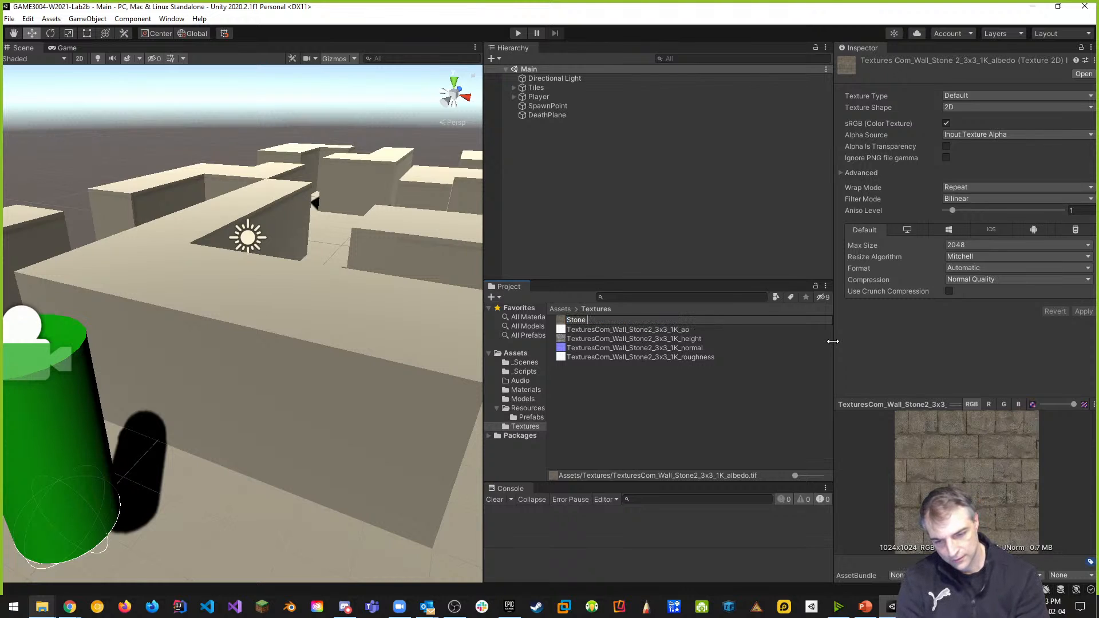
type("_Wall_A")
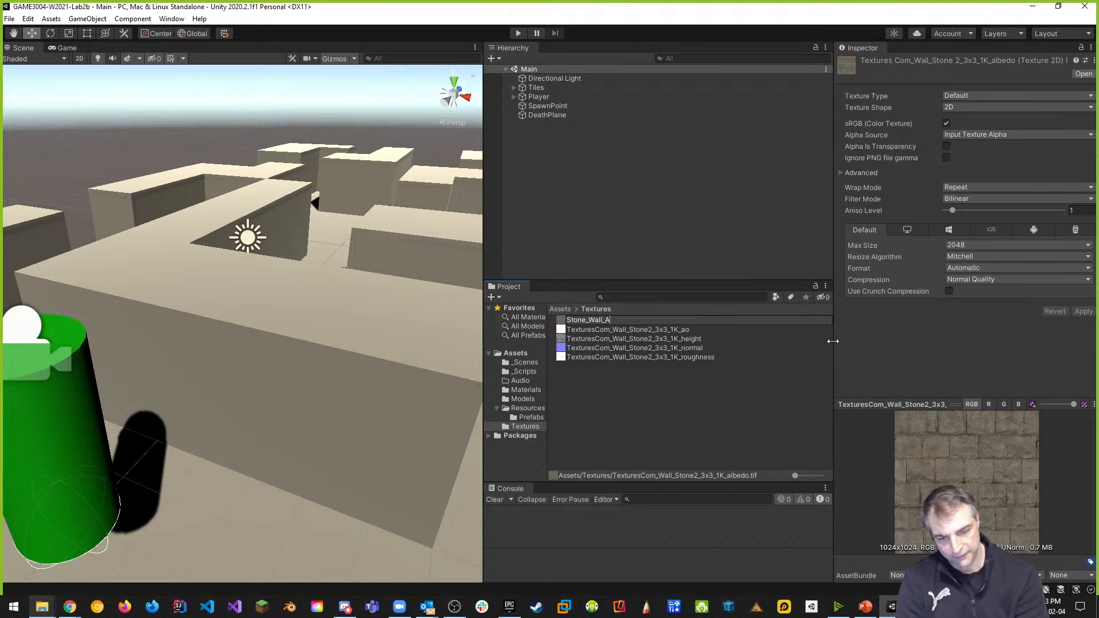
key("Return")
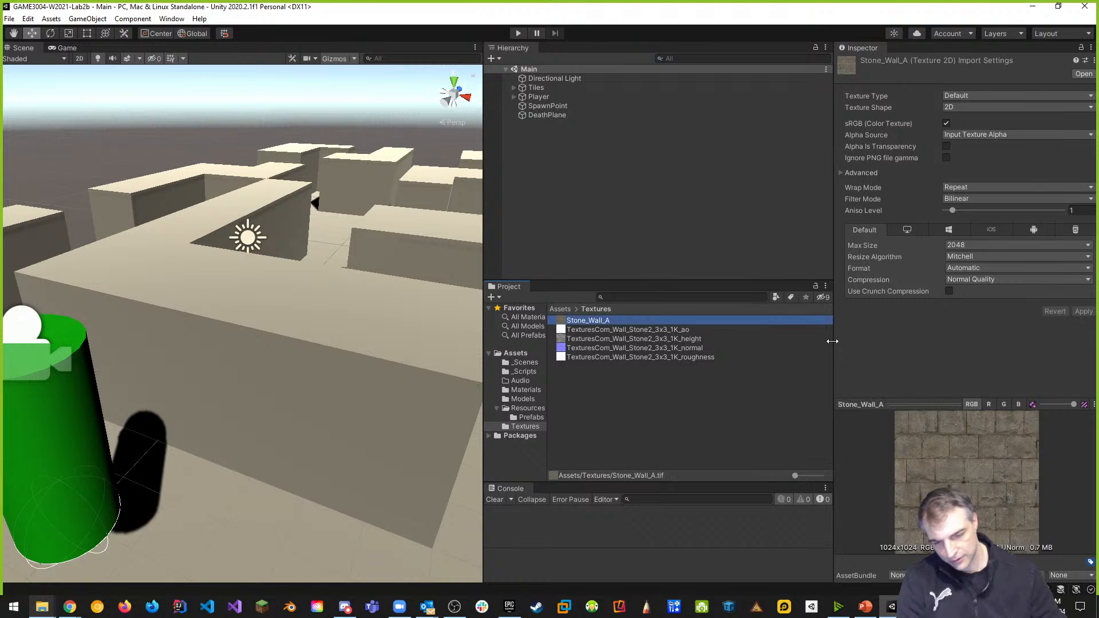
Step: Rename the TexturesCom_Wall_Stone2_3x3_1K_ao texture as Stone_Wall_AO
left_click(641, 330)
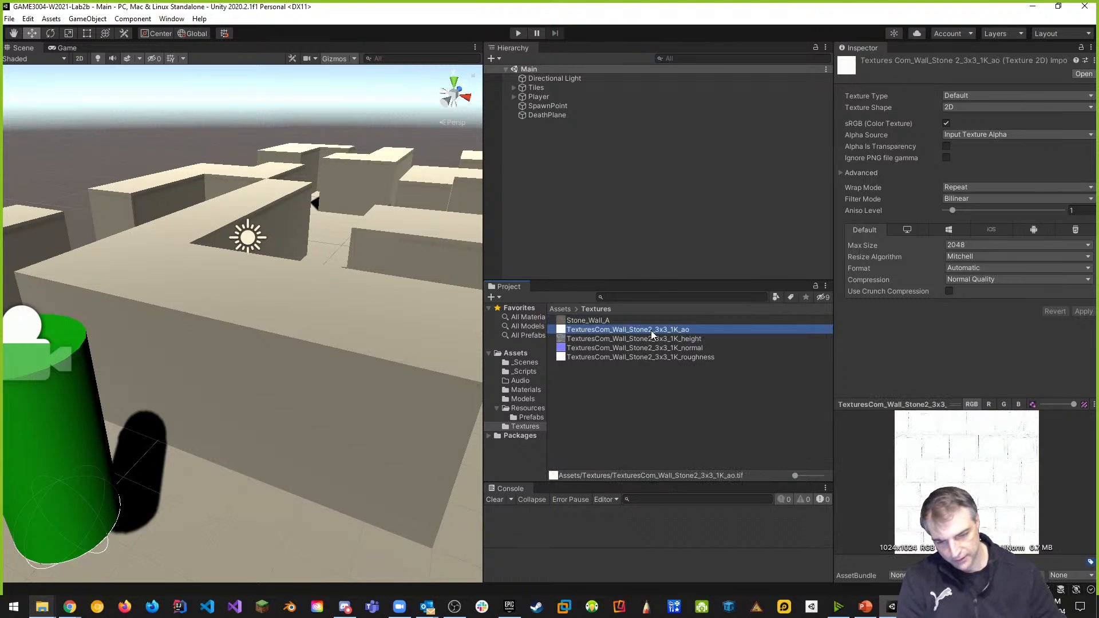
left_click(651, 331)
type("Sto")
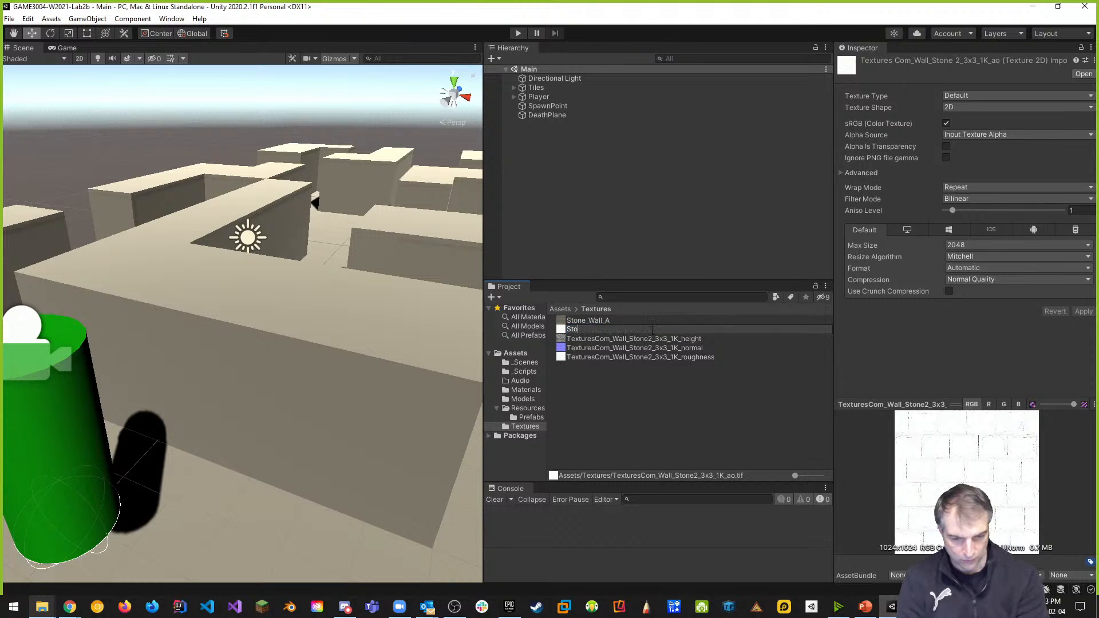
type("ne_Wall_AO")
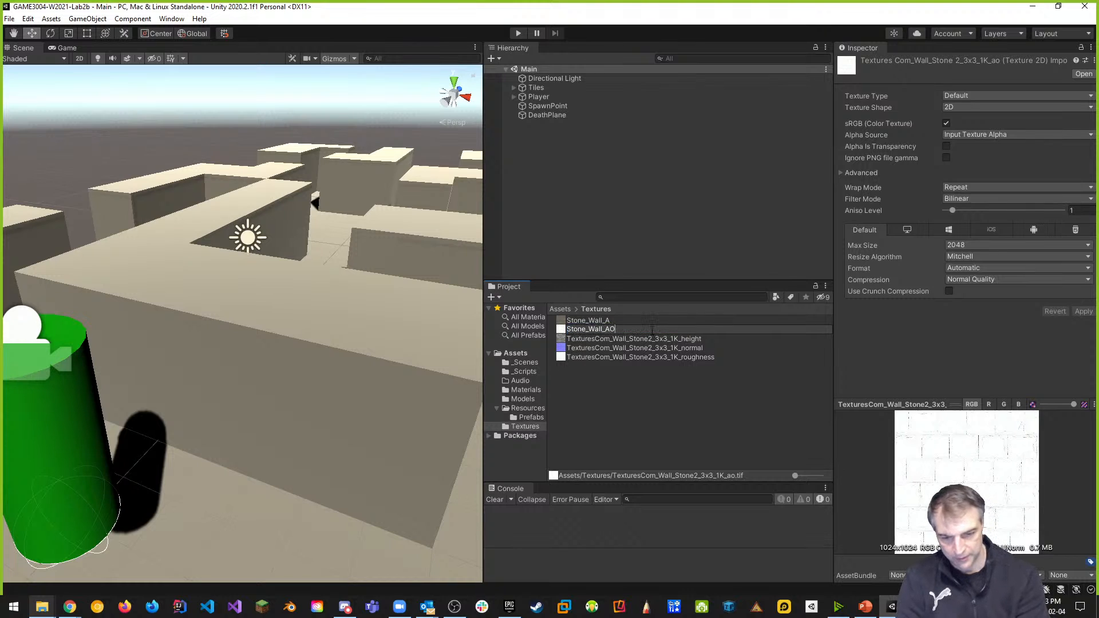
key("Return")
Step: Rename the TexturesCom_Wall_Stone2_3x3_1K_height texture as Stone_Wall_D
left_click(663, 340)
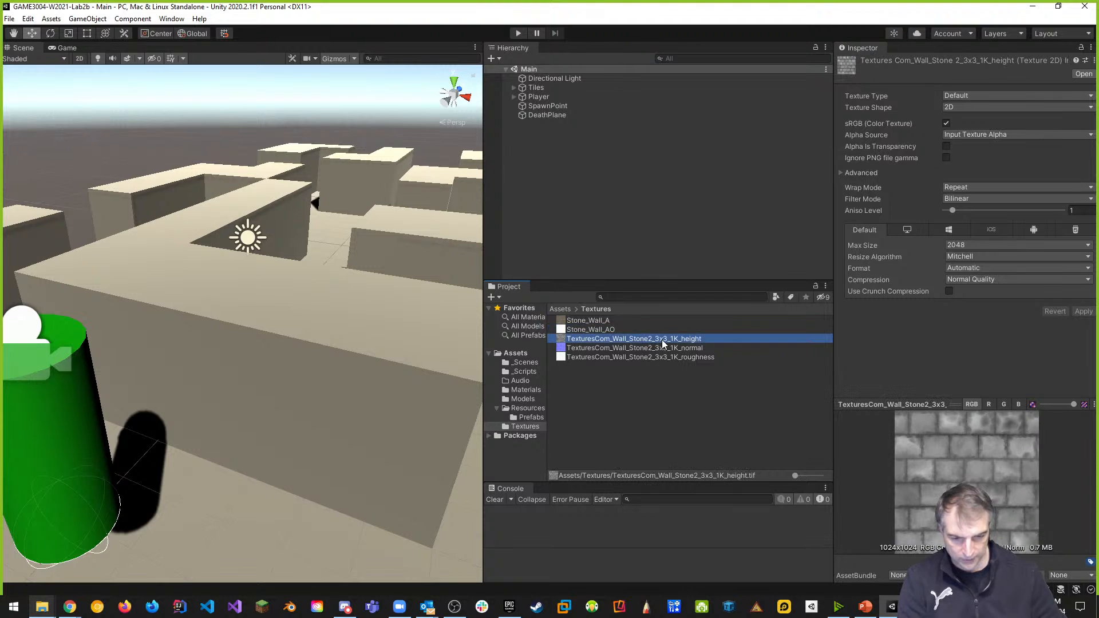
left_click(662, 340)
type("Stone")
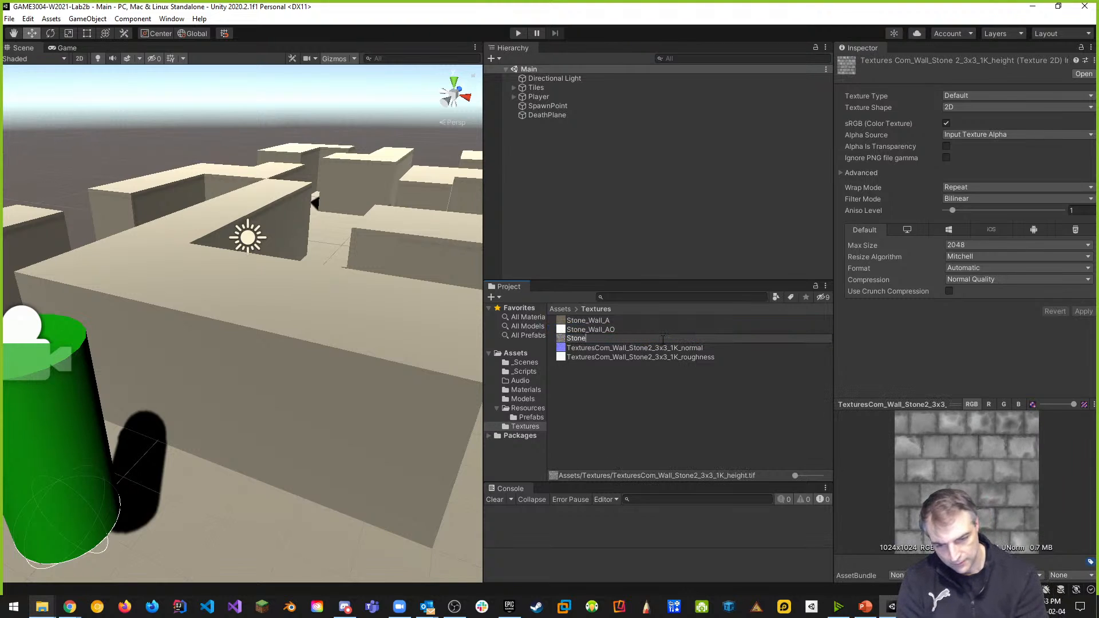
type("_Wa")
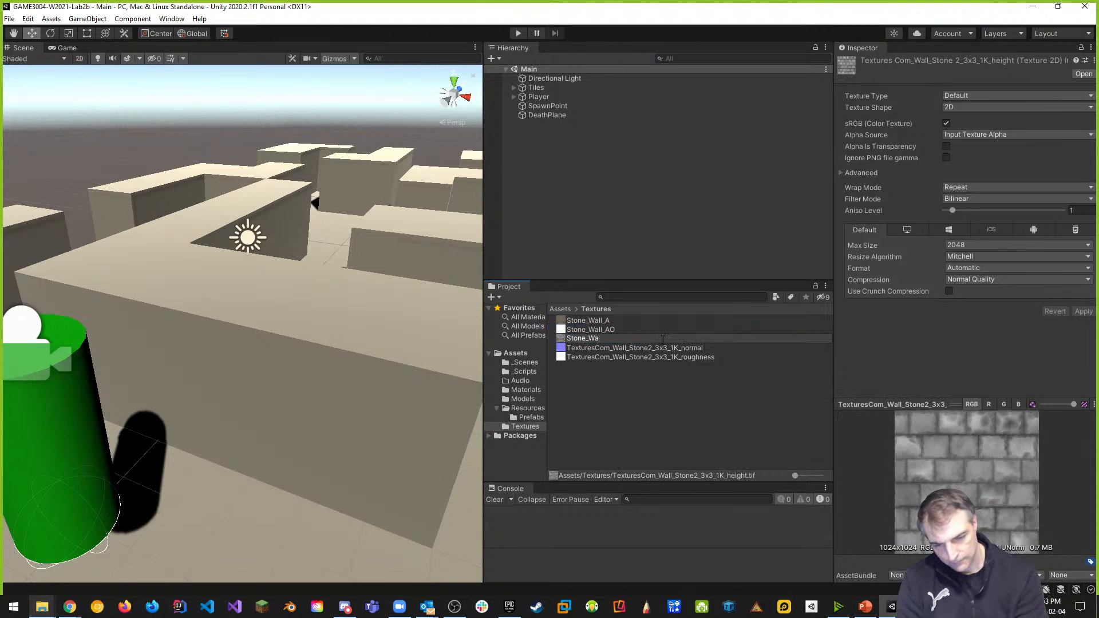
type("ll_D")
key("Return")
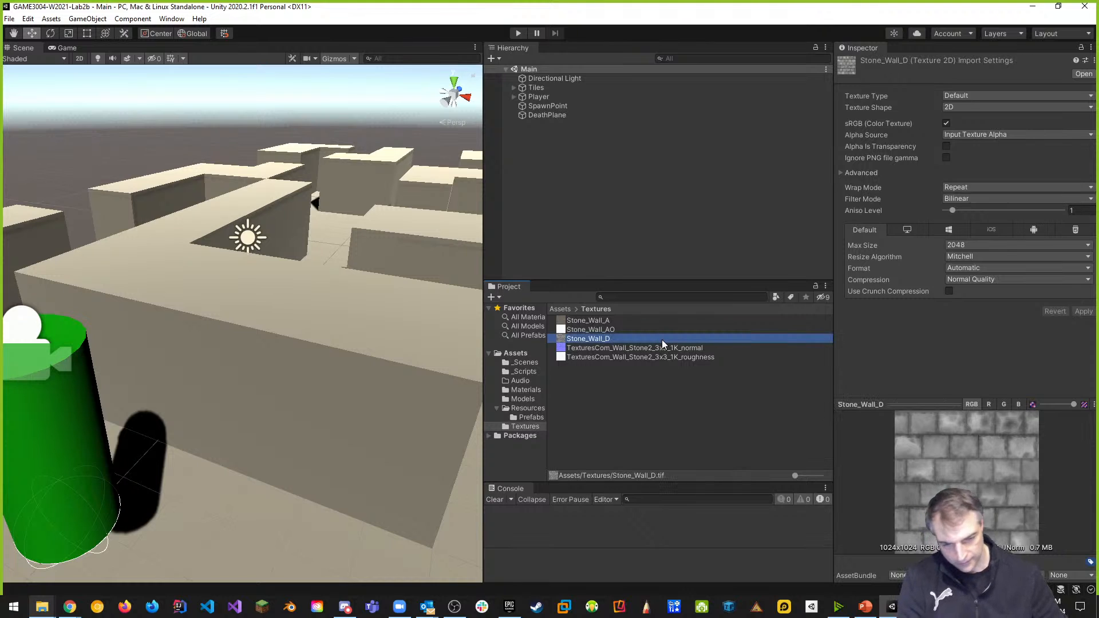
Step: Rename the TexturesCom_Wall_Stone2_3x3_1K_normal texture as Stone_Wall_N
left_click(667, 347)
left_click(671, 348)
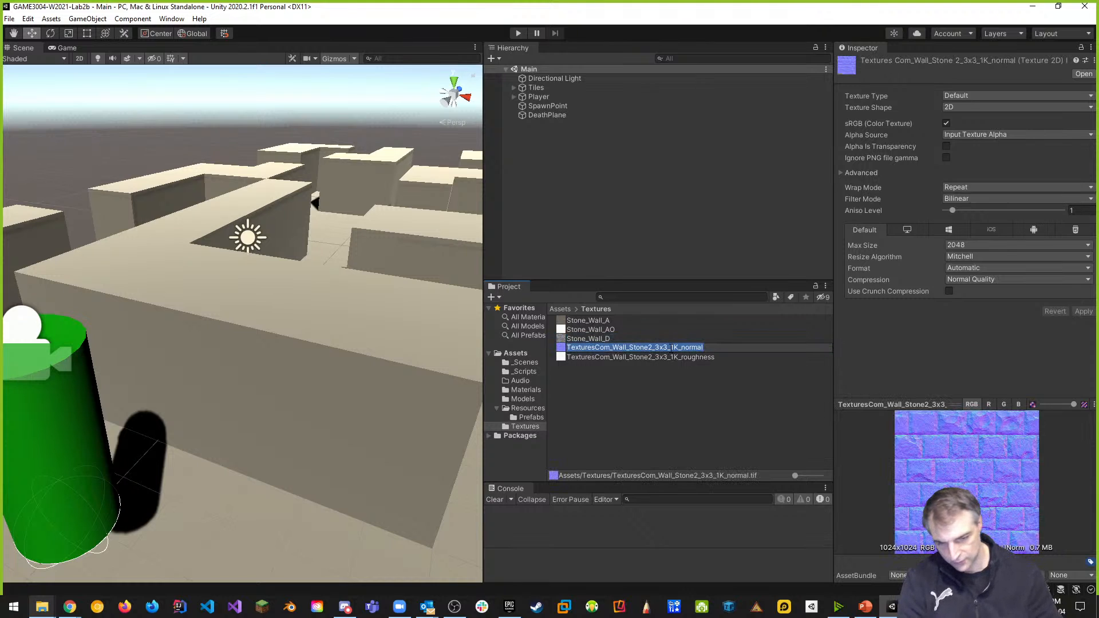
type("St")
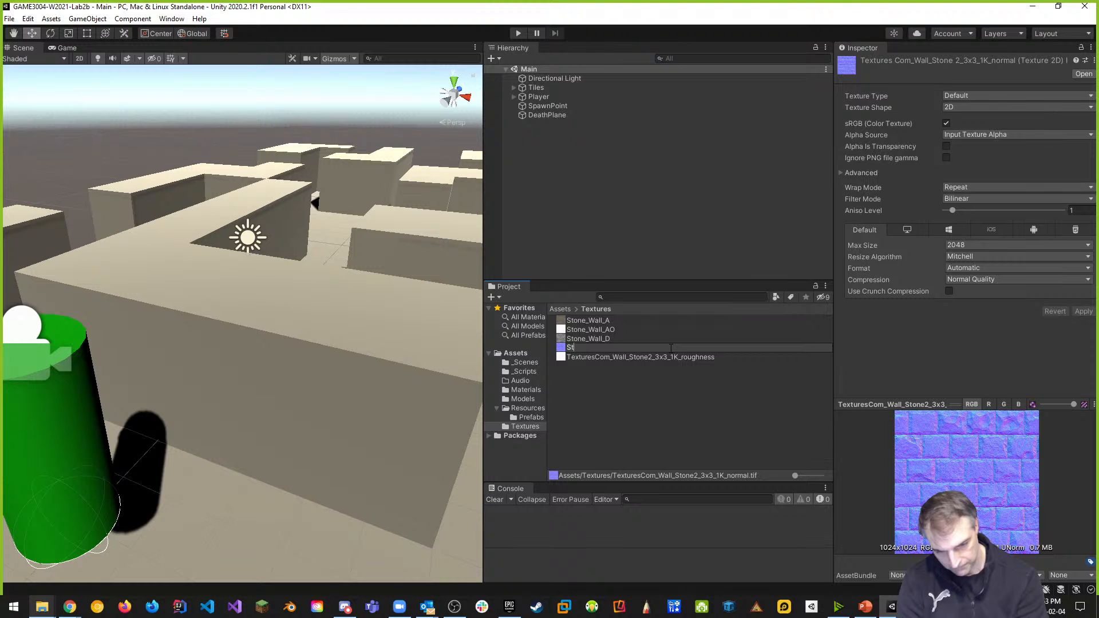
type("one_Wall_N")
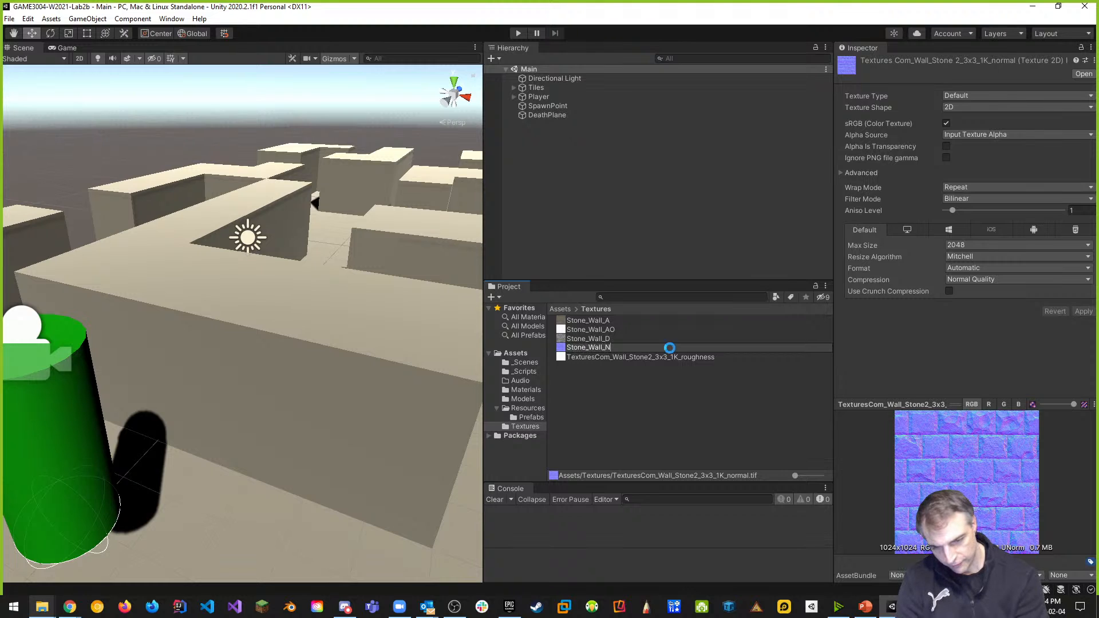
key("Return")
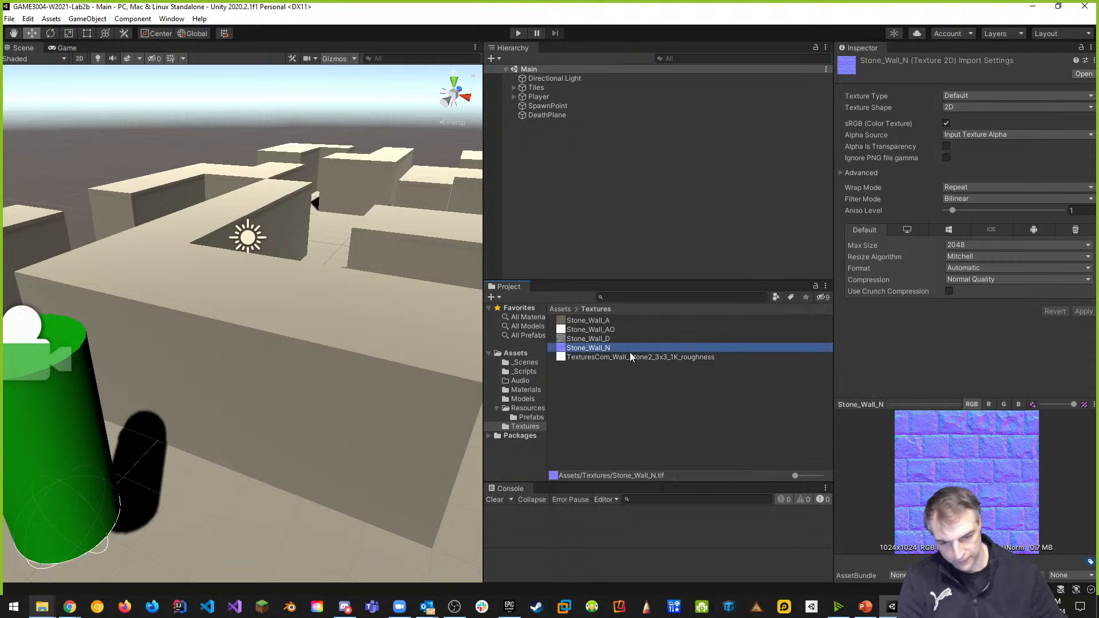
Step: Rename the TexturesCom_Wall_Stone2_3x3_1K_roughness texture as Stone_Wall_R
left_click(630, 356)
left_click(648, 359)
type("Stone")
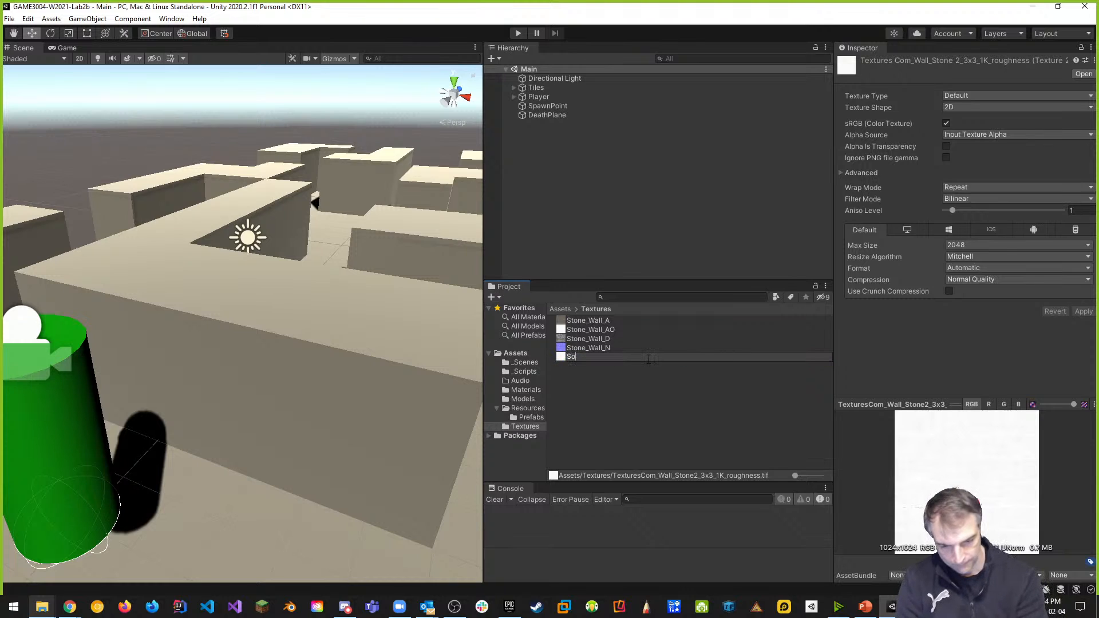
type("_Wall_R")
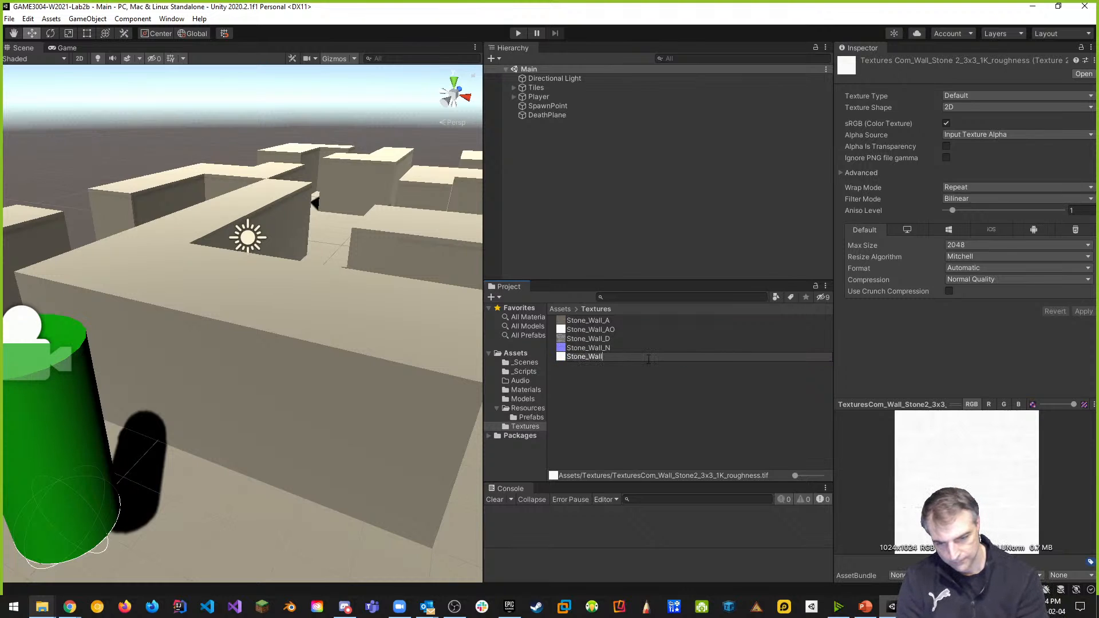
key("Return")
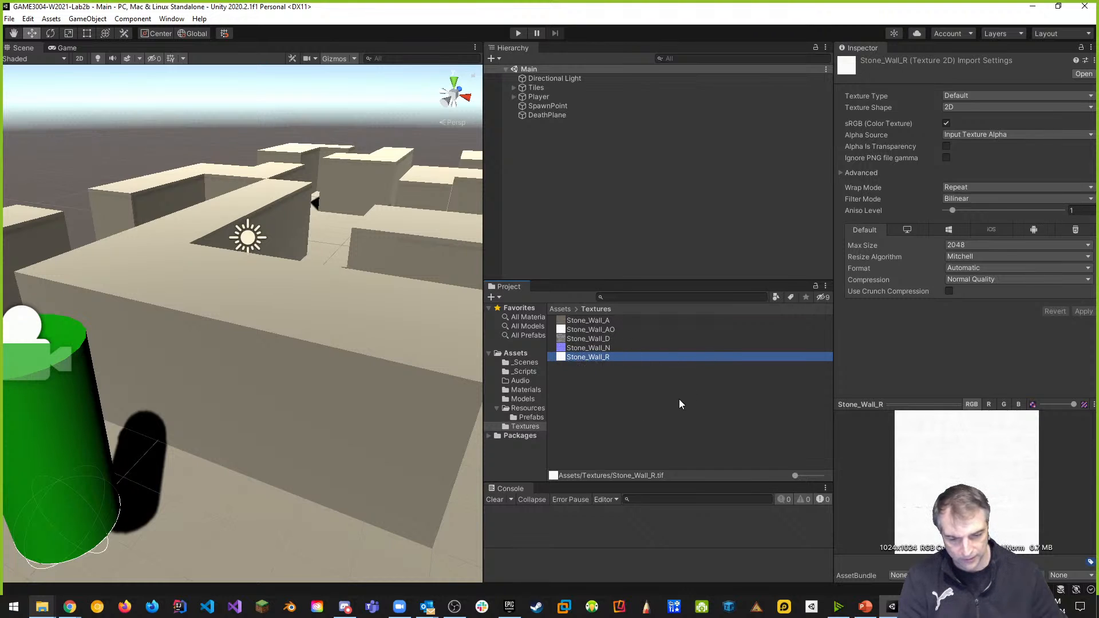
Step: Import the Pillar.blend model from File Explorer into the project's Models folder
left_click(524, 399)
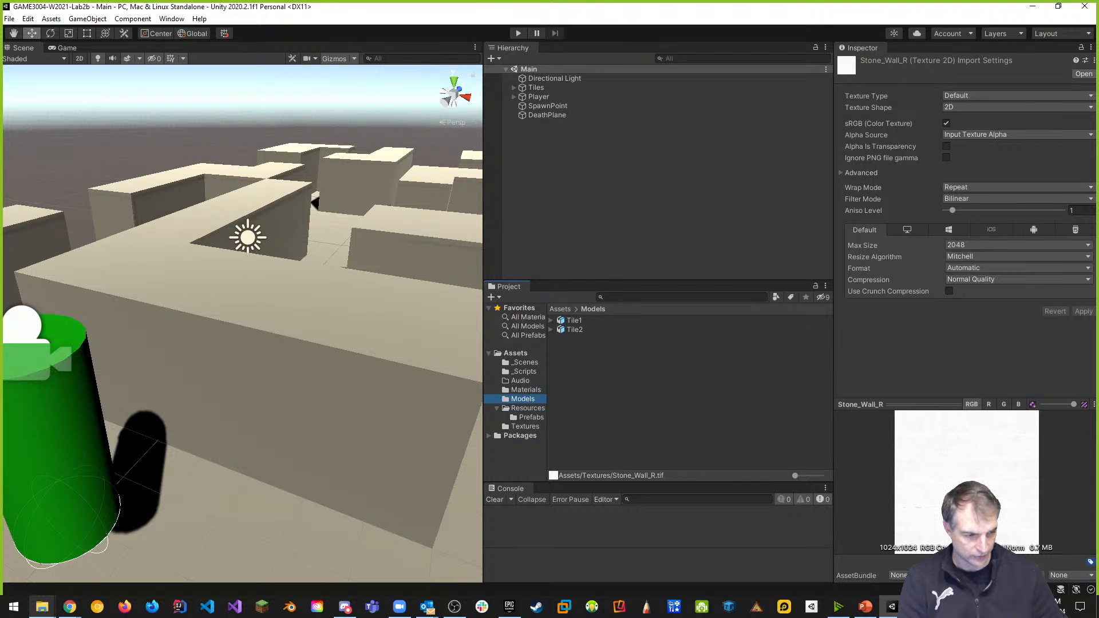
left_click(43, 607)
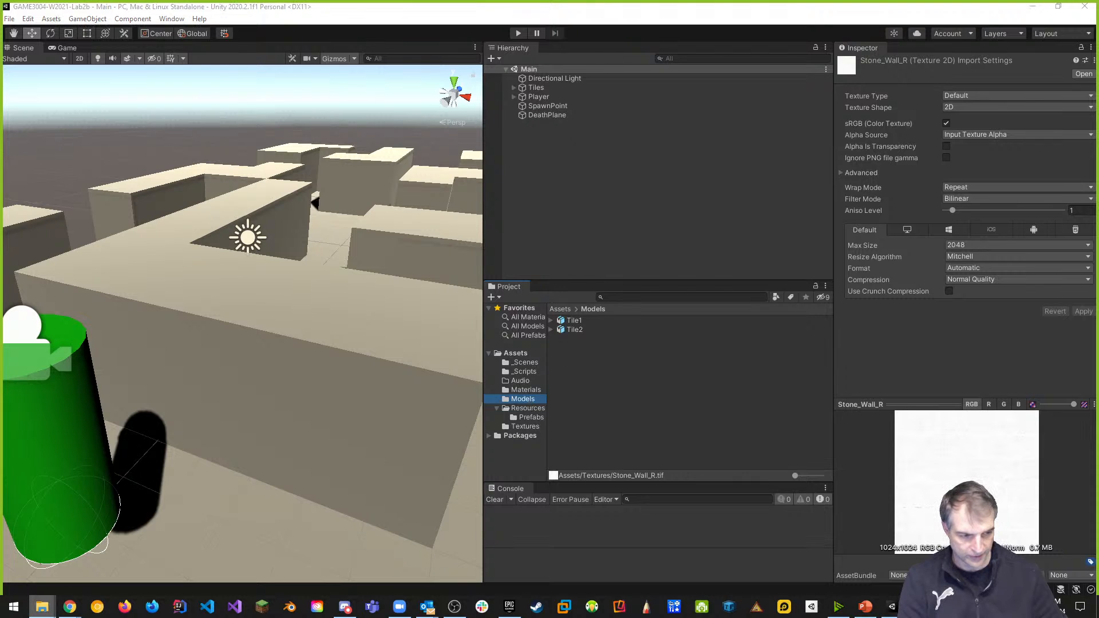
left_click_drag(1040, 337, 574, 364)
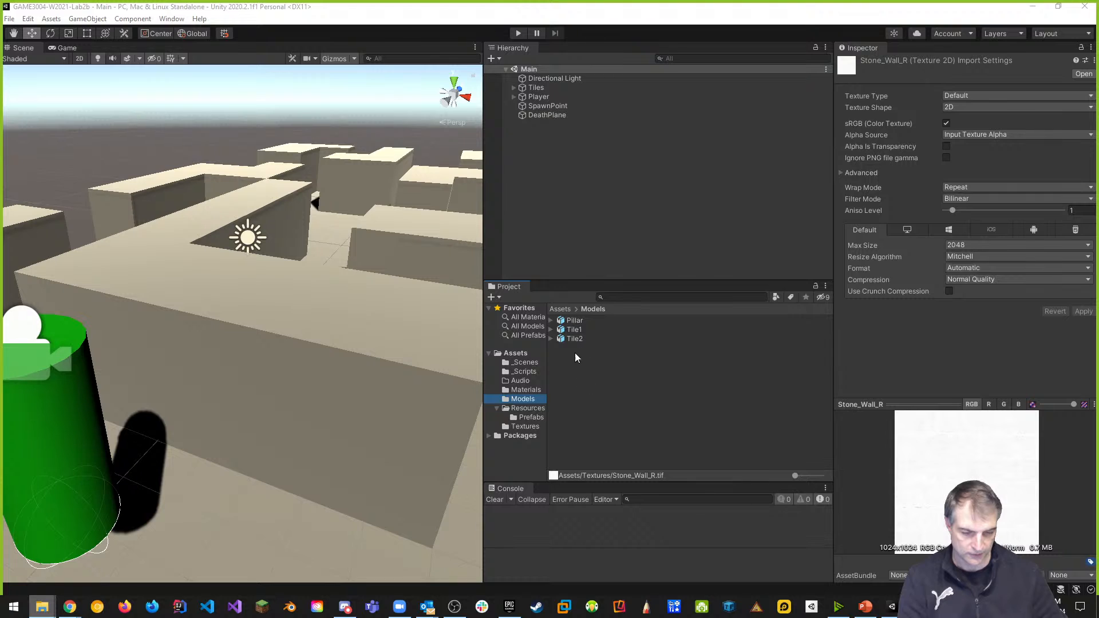
Step: Extract the Pillar model's embedded material into the project's Assets/Materials folder and expand the model's contents
left_click(575, 322)
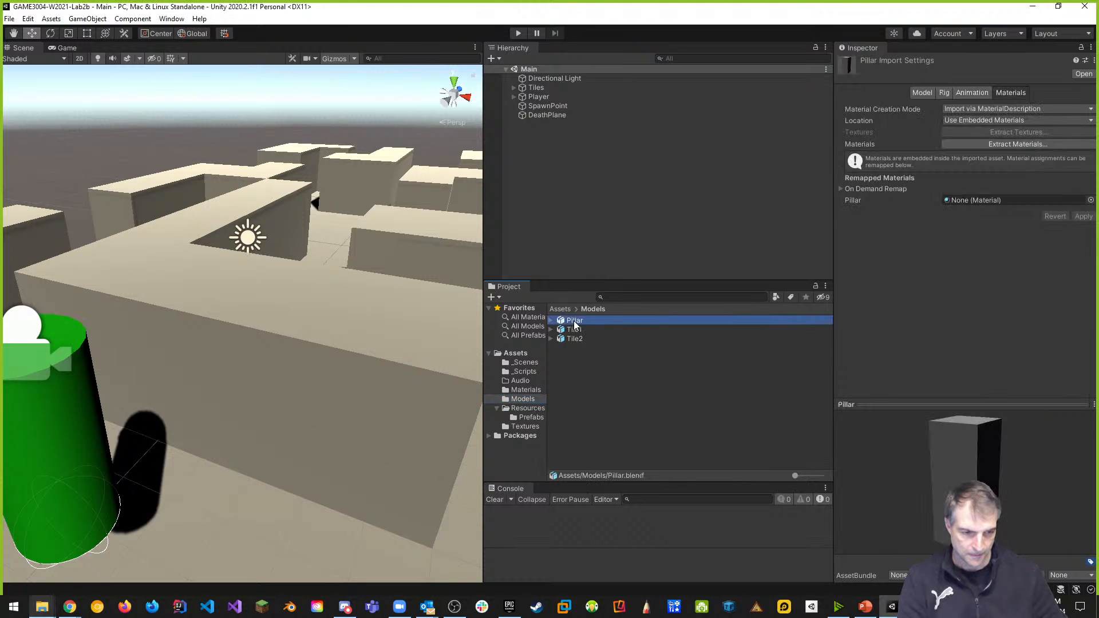
left_click(1012, 92)
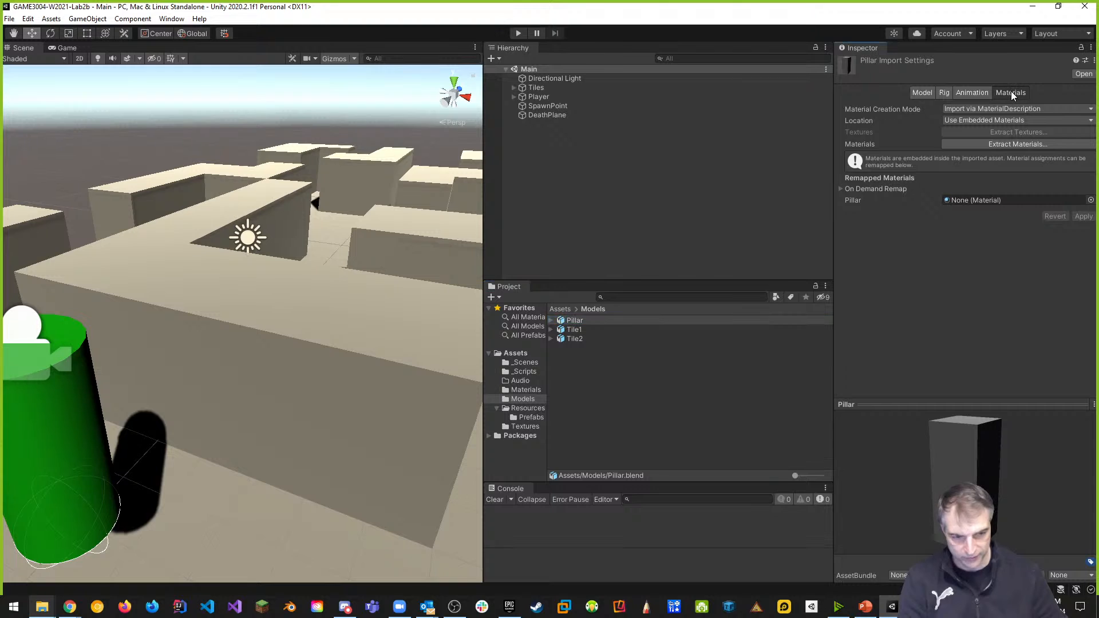
left_click(1018, 143)
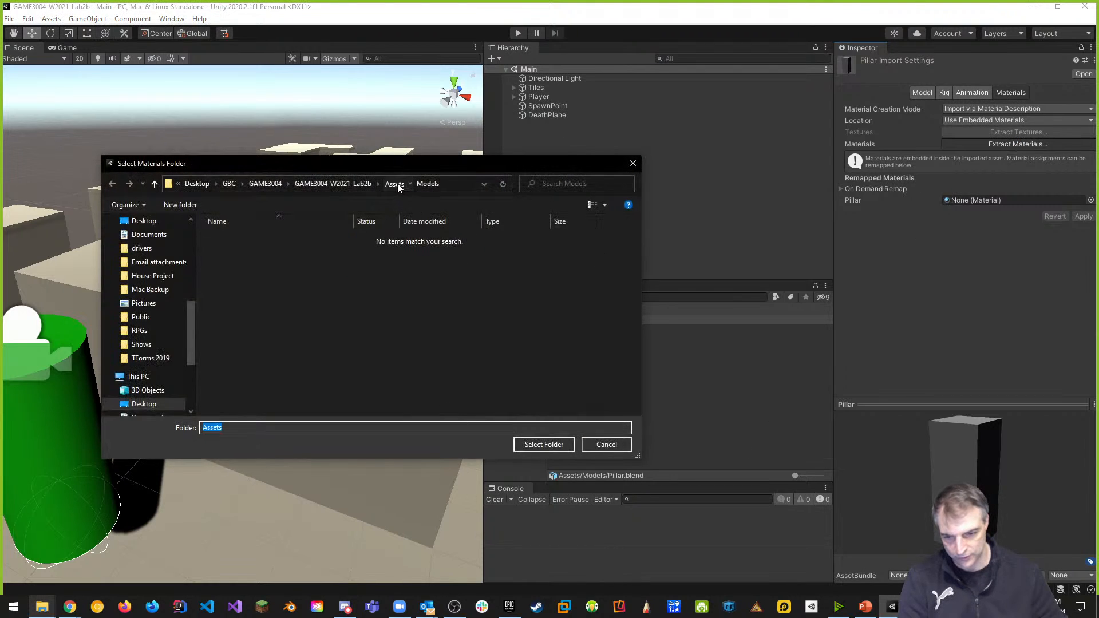
left_click(394, 183)
double_click(239, 274)
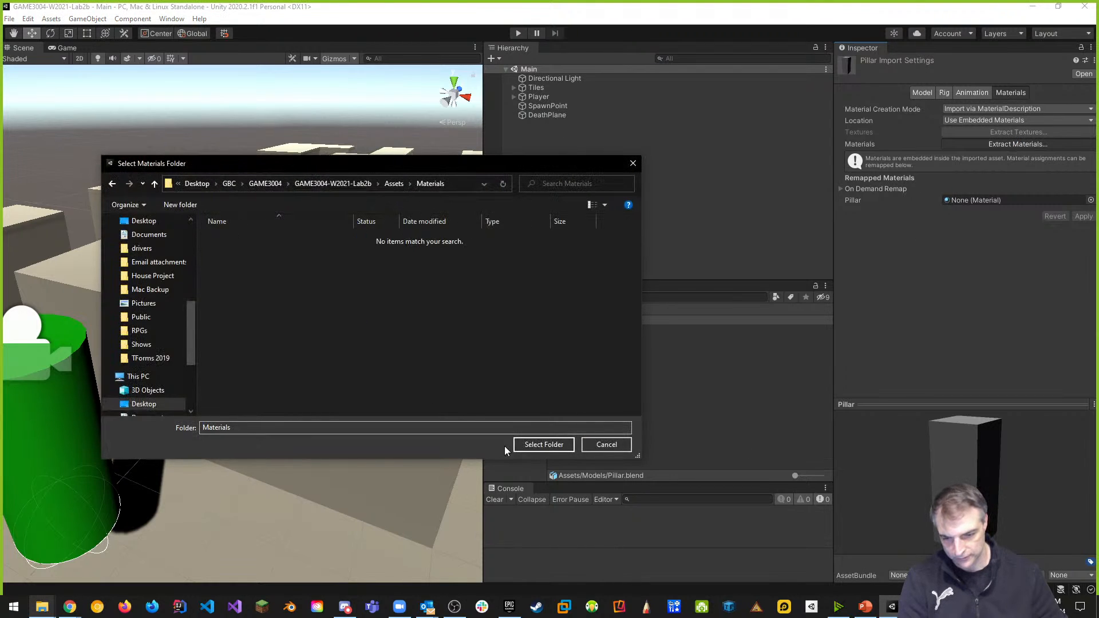
left_click(539, 447)
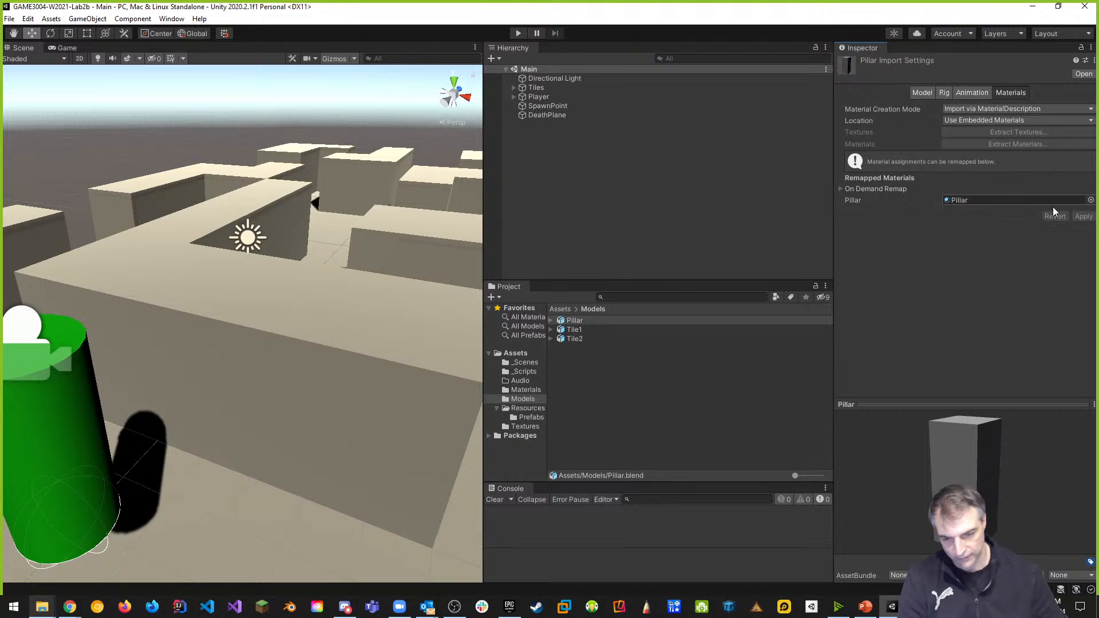
left_click(552, 321)
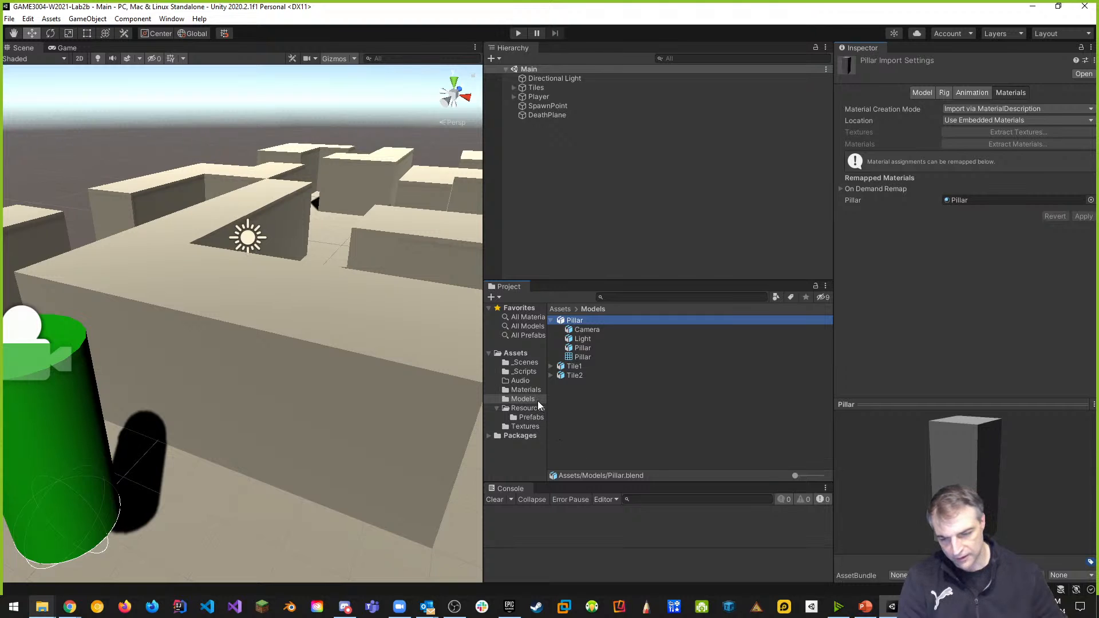
Step: Change the shader of the extracted Pillar material to Autodesk Interactive
left_click(526, 390)
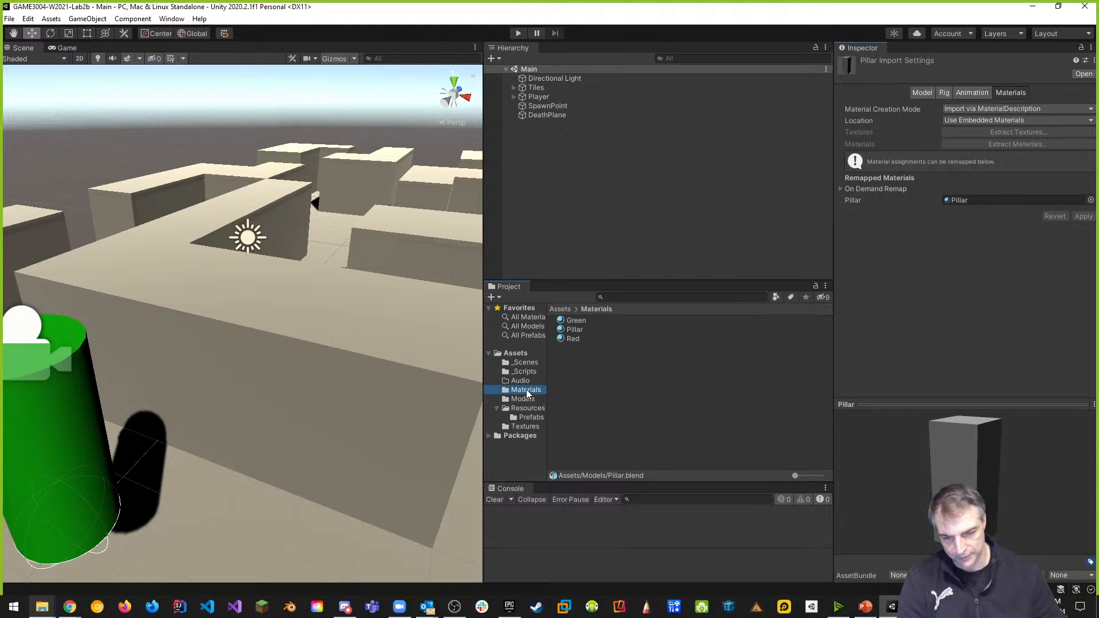
left_click(575, 329)
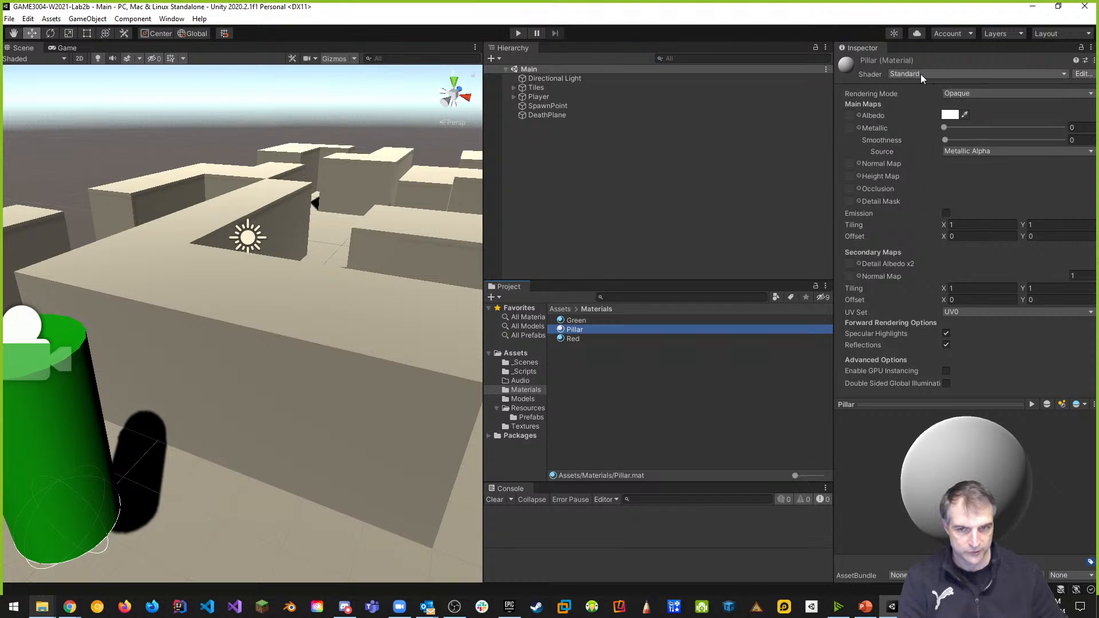
left_click(935, 73)
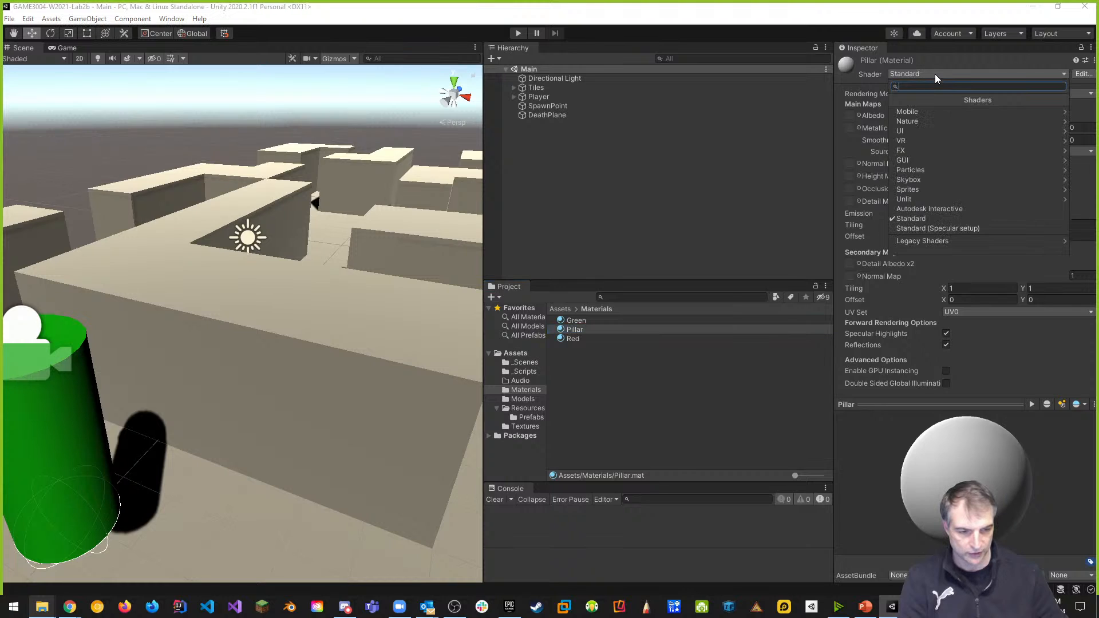
left_click(939, 209)
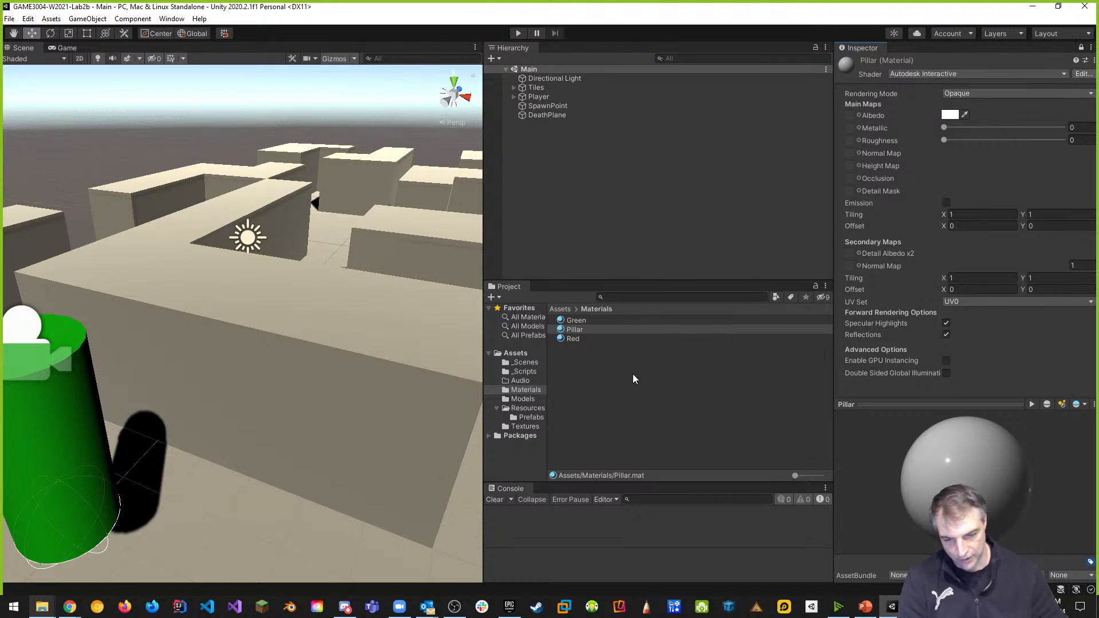
Step: Assign Stone_Wall_A as the Pillar material's albedo and Stone_Wall_N as its normal map, fixing the texture's normal map type
left_click(521, 427)
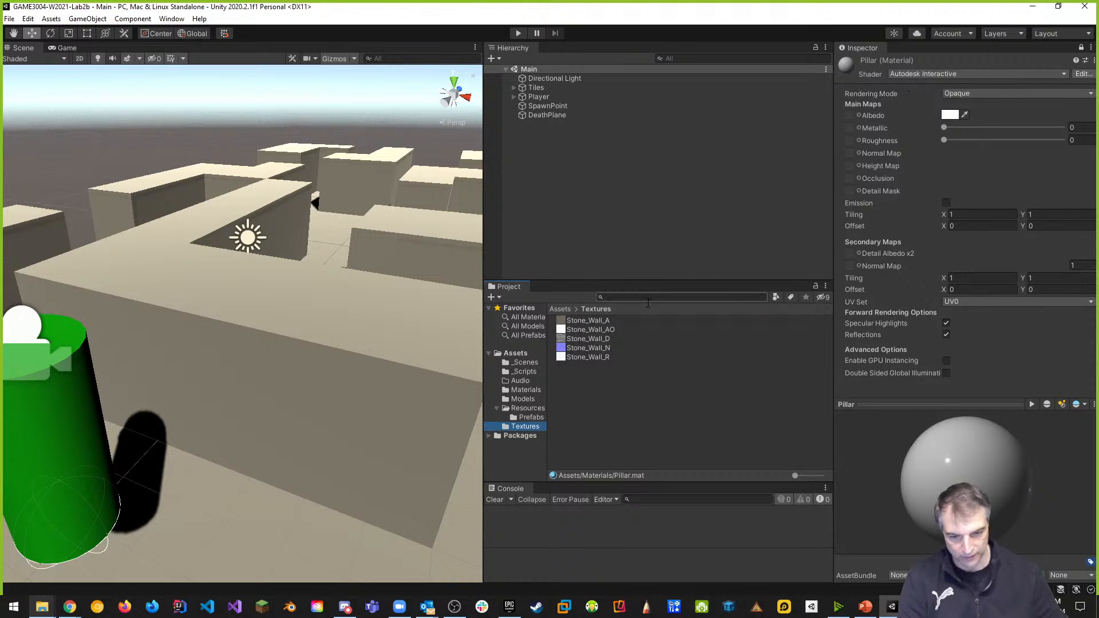
left_click_drag(587, 321, 850, 117)
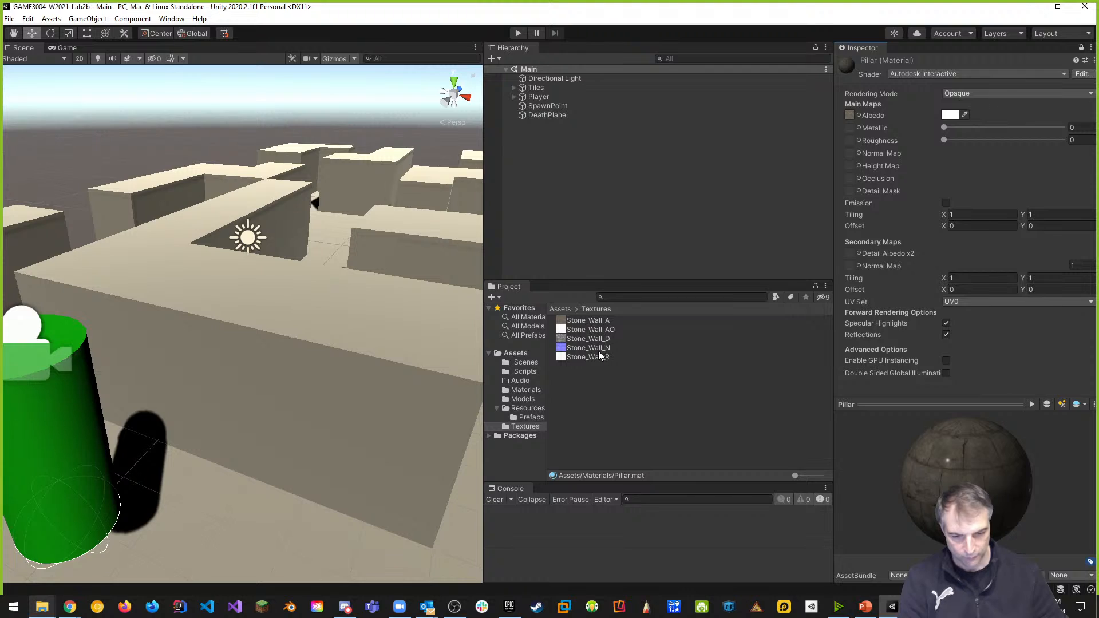
left_click_drag(590, 348, 850, 154)
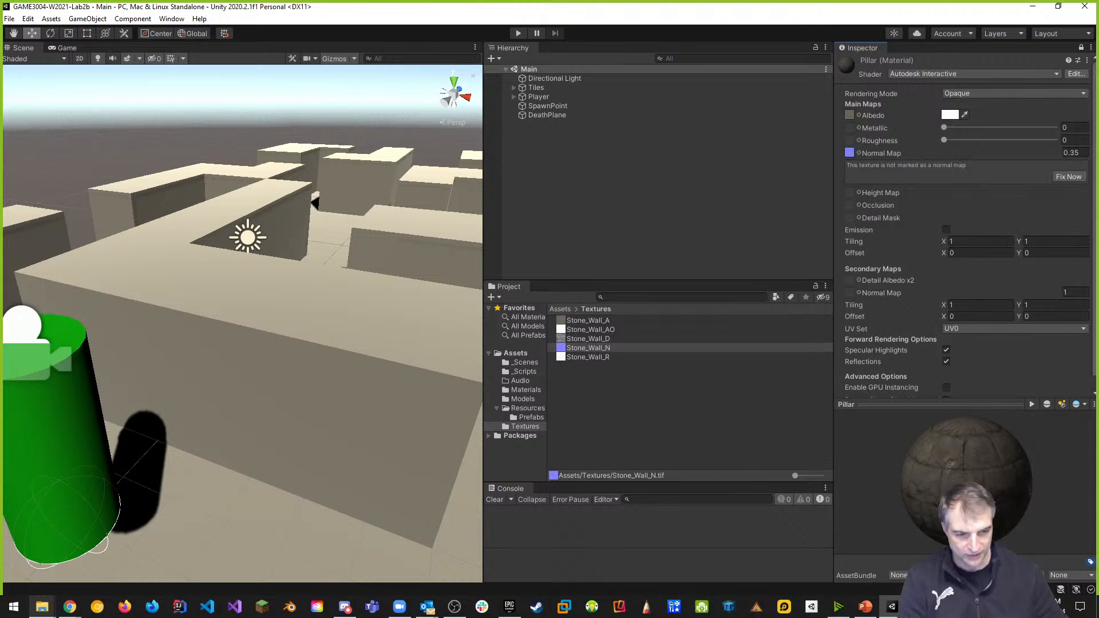
left_click(1068, 177)
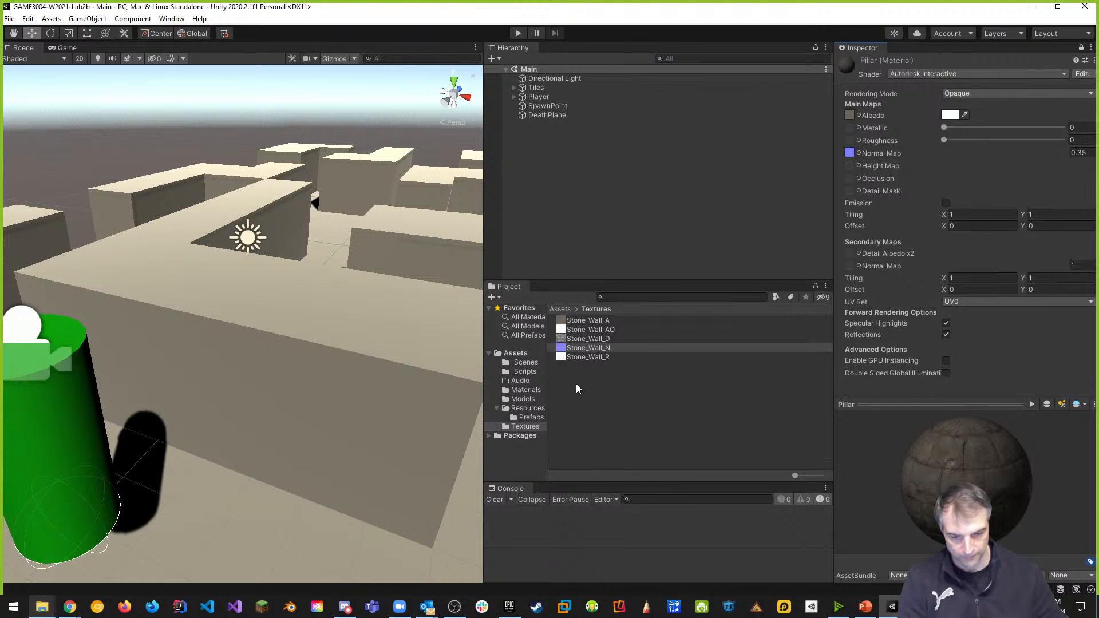
left_click(1078, 153)
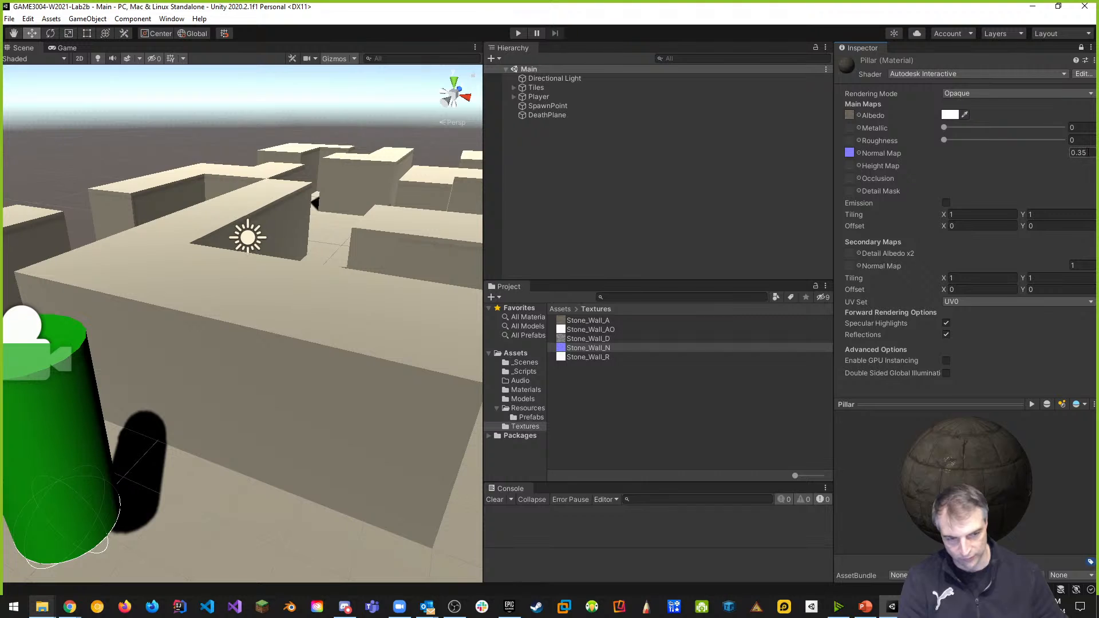
left_click(599, 399)
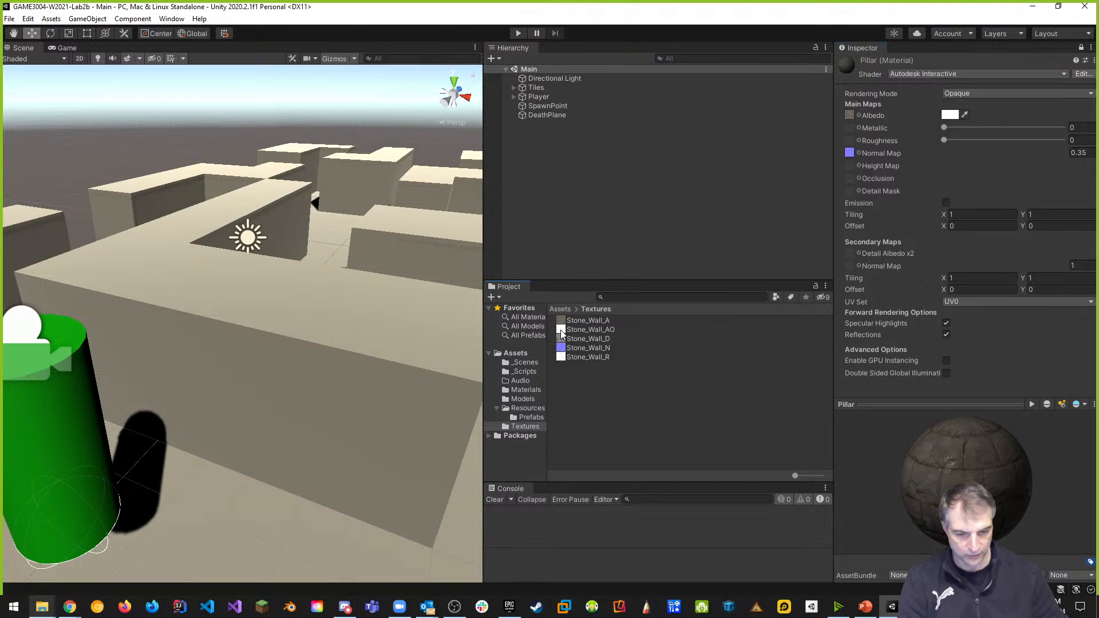
Step: Assign Stone_Wall_AO to the Pillar material's occlusion map and Stone_Wall_R to its roughness map
left_click_drag(574, 330, 853, 181)
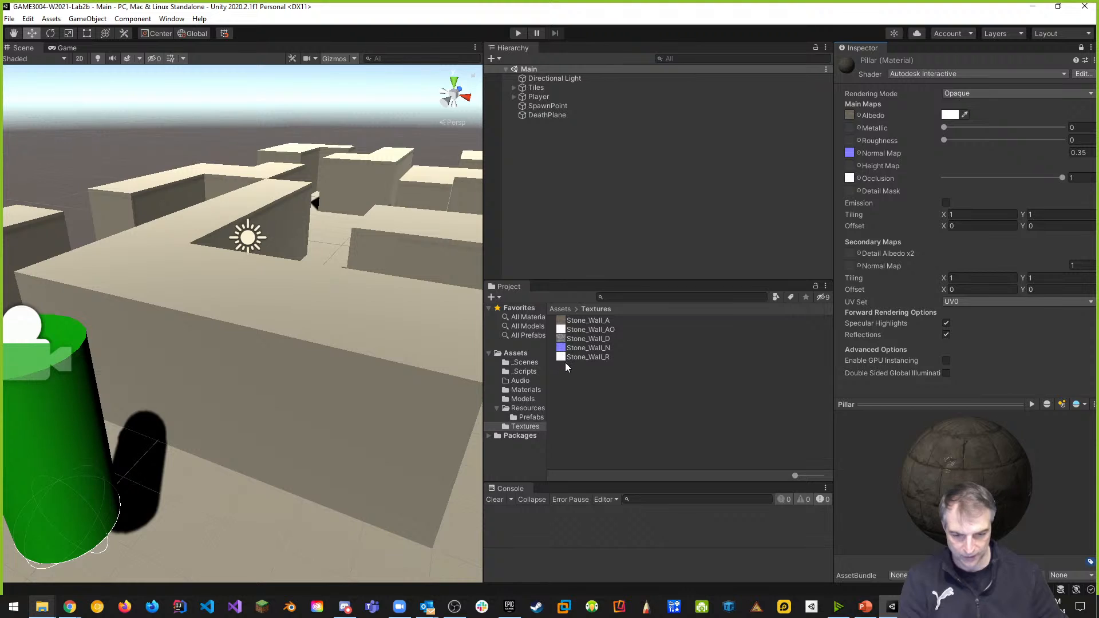
left_click_drag(571, 357, 850, 141)
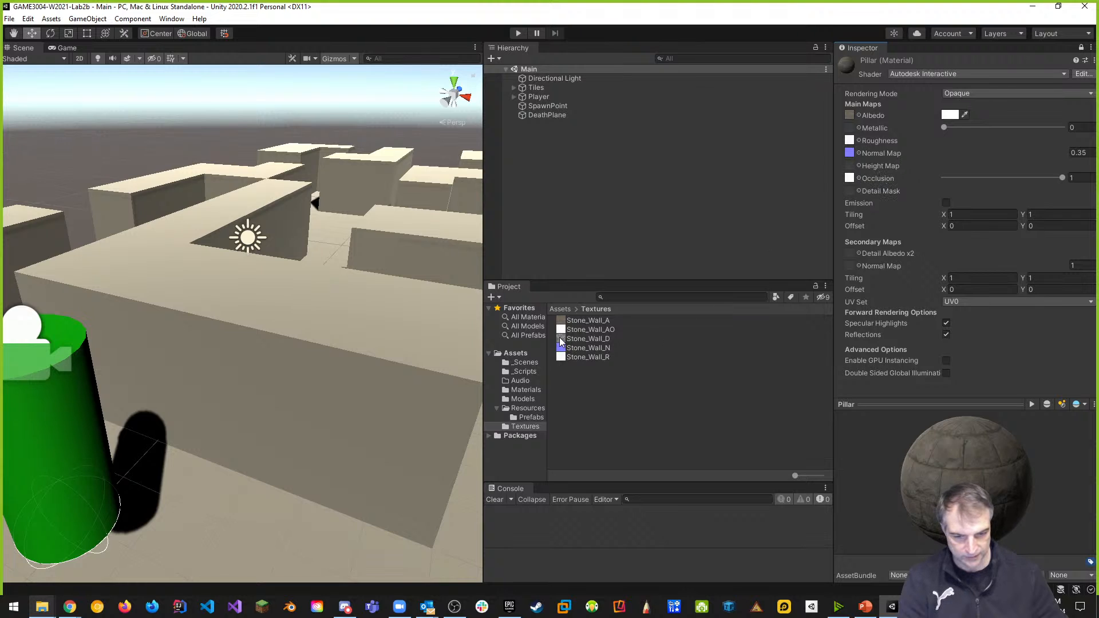
Step: Assign Stone_Wall_D as the Pillar material's height map with GPU instancing enabled, and open the Models folder
left_click_drag(563, 339, 850, 167)
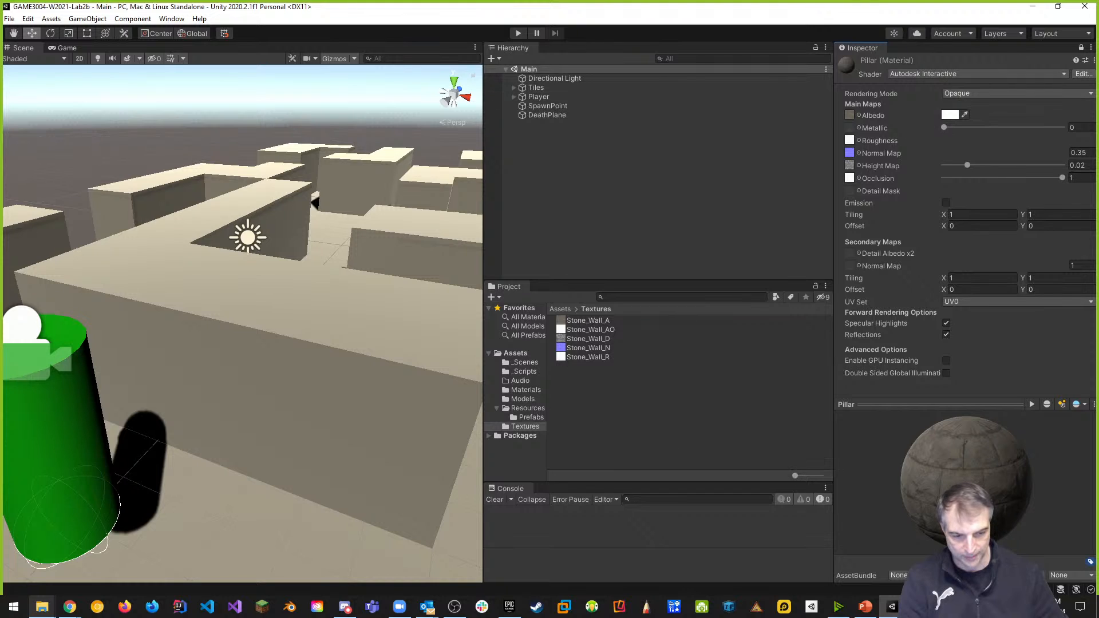
left_click_drag(915, 452, 1064, 489)
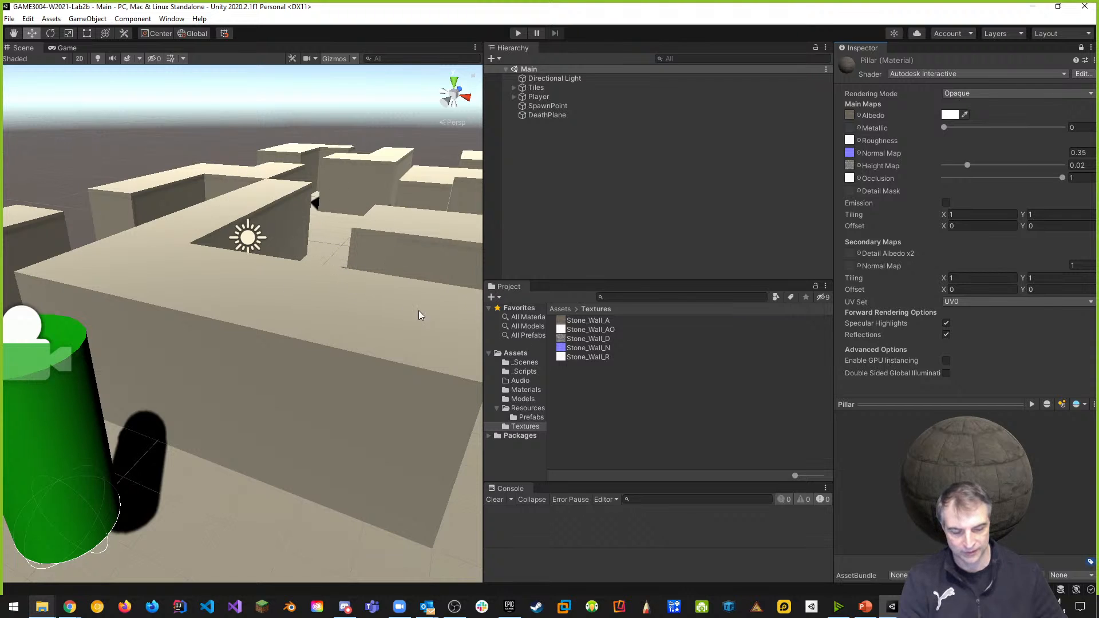
left_click(947, 365)
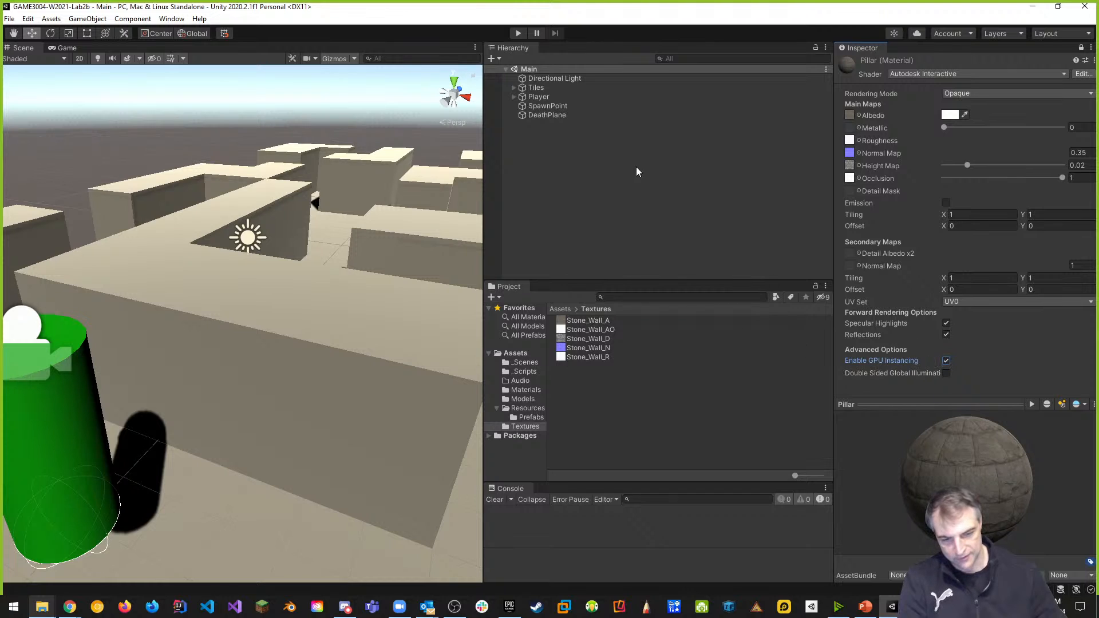
left_click(522, 400)
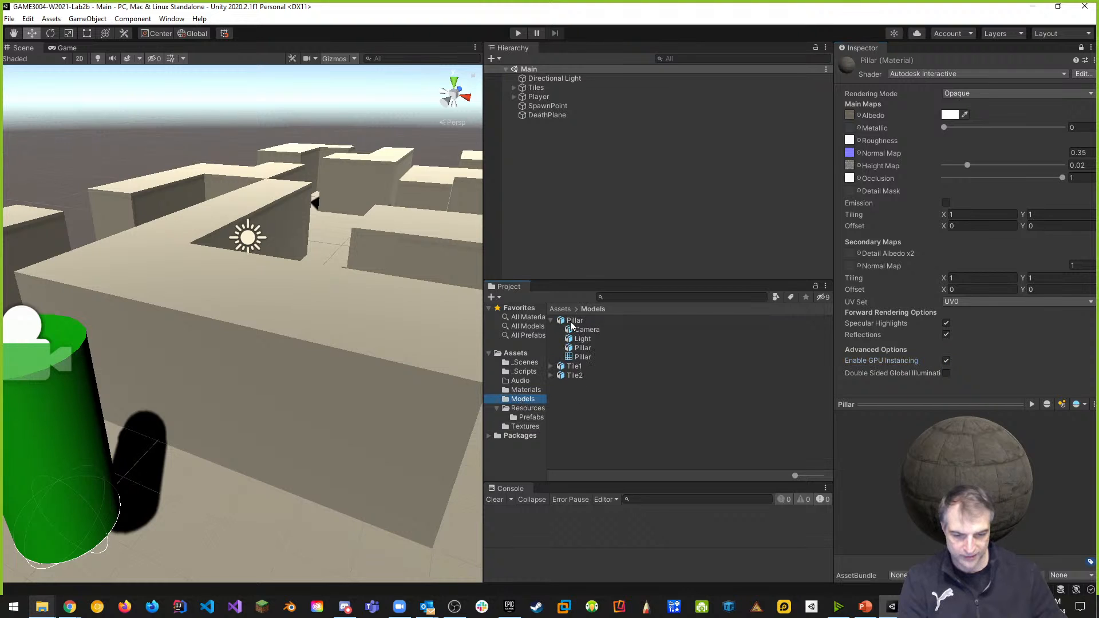
left_click_drag(574, 321, 721, 273)
left_click_drag(541, 151, 539, 152)
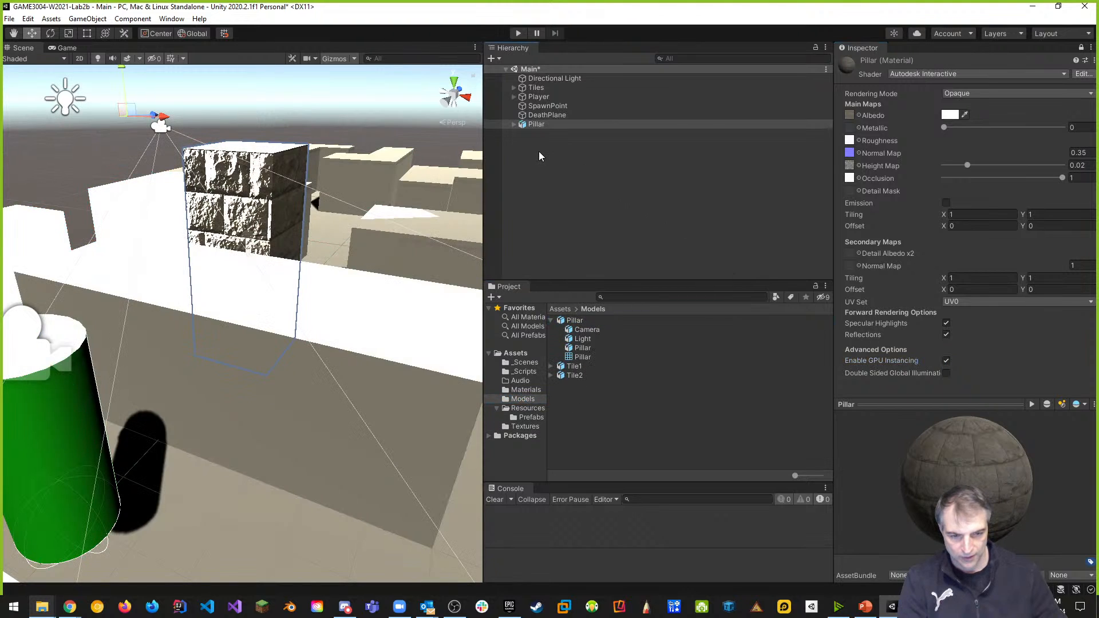
key("ctrl+z")
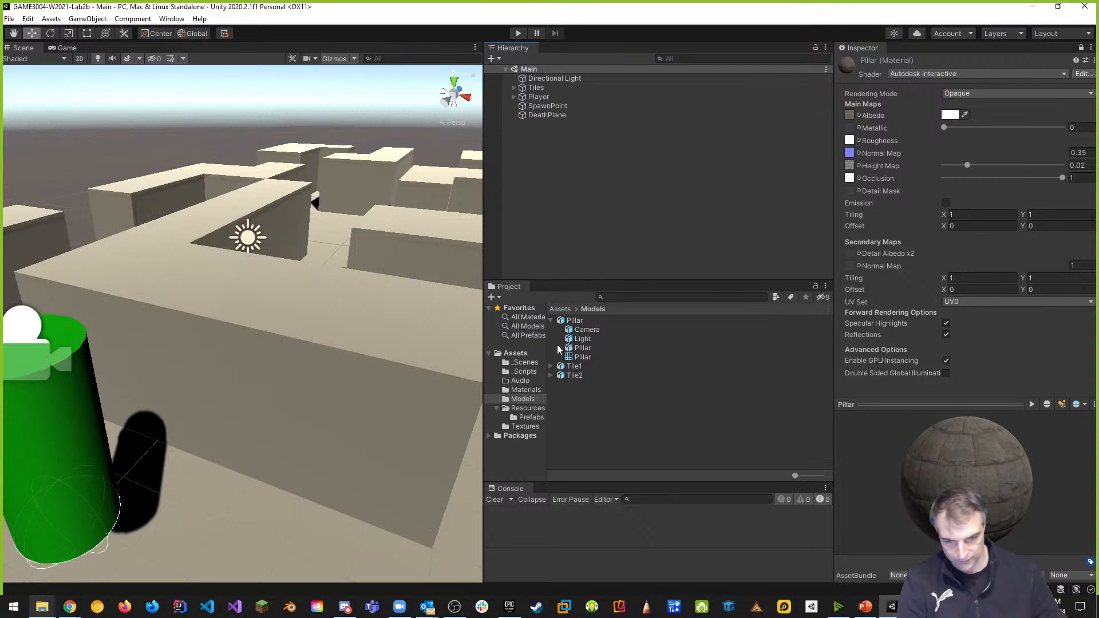
Step: Unlock the Inspector and enable Generate Colliders and Generate Lightmap UVs in the Pillar model's import settings, applying the changes
left_click(576, 320)
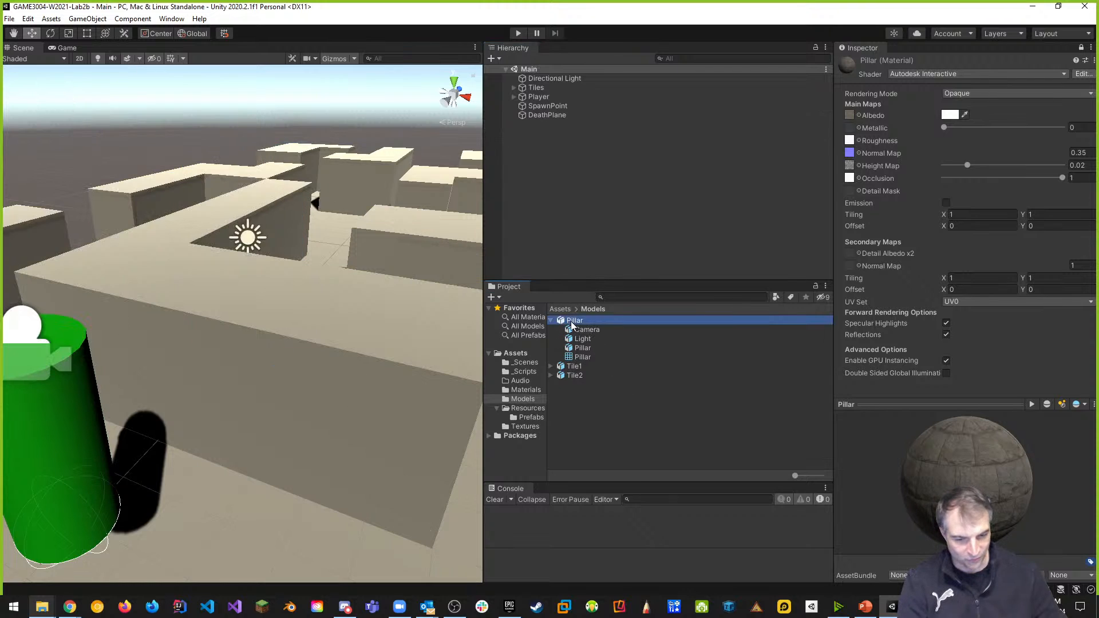
left_click(1081, 48)
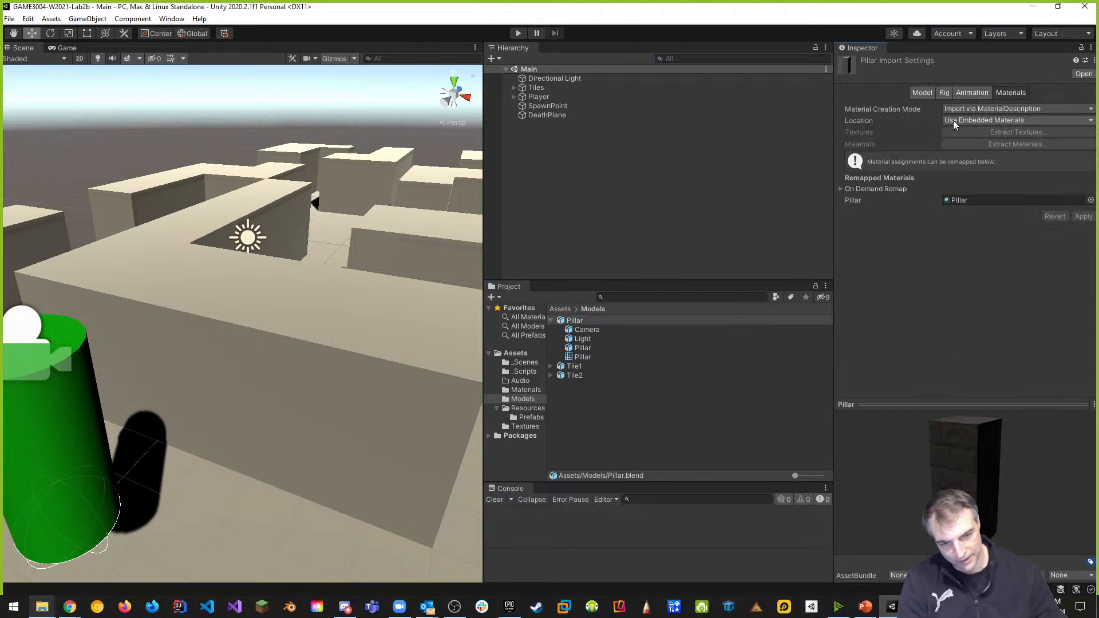
left_click(920, 93)
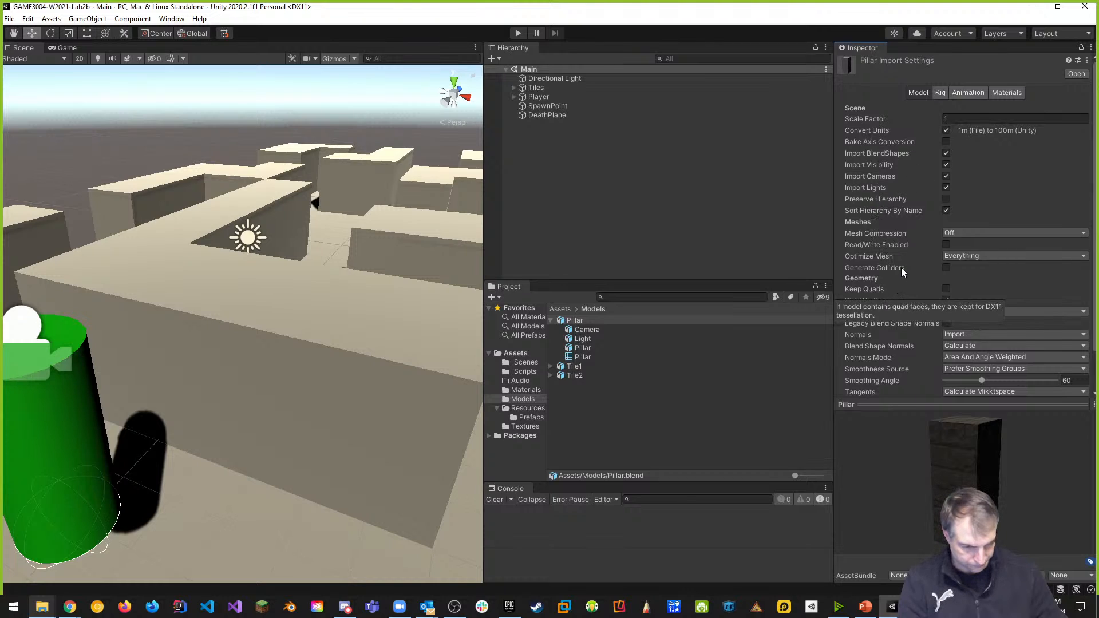
scroll(899, 242, "down", 2)
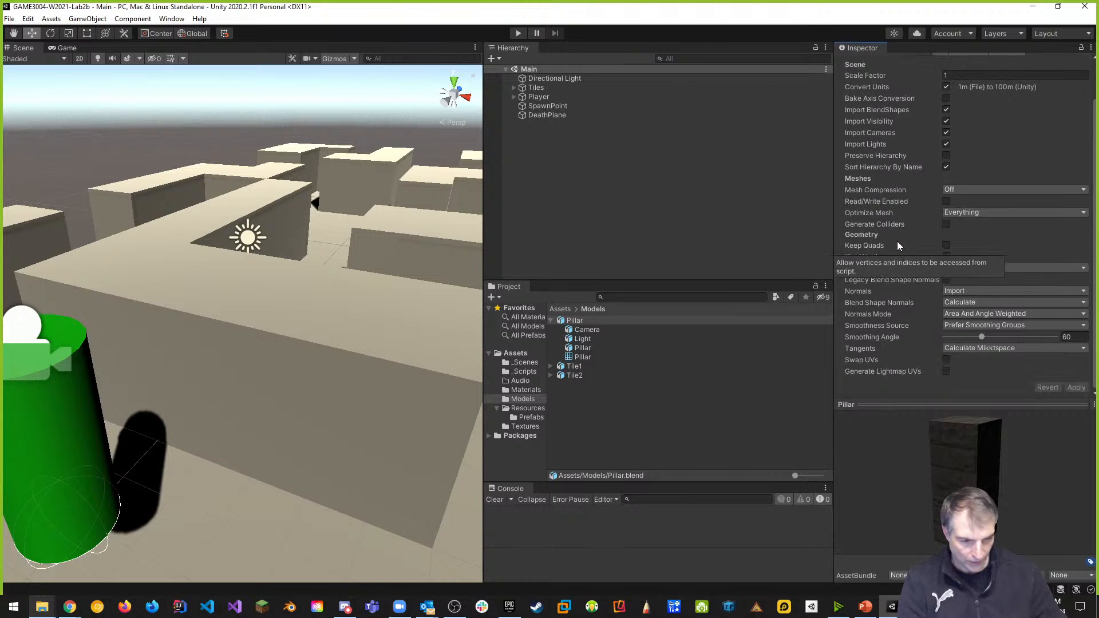
left_click(946, 224)
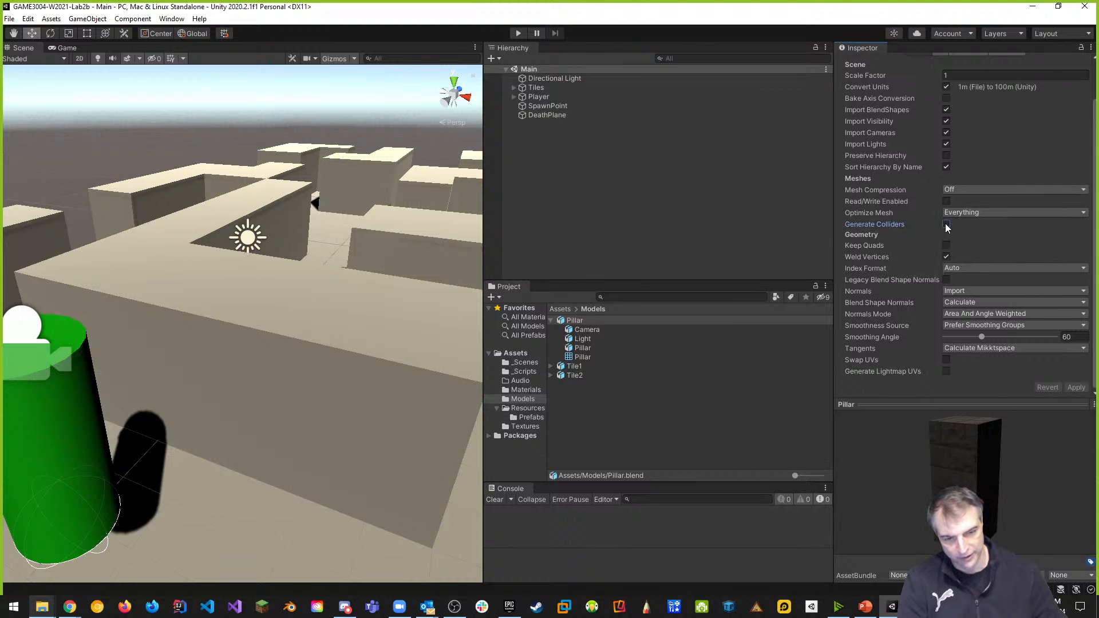
left_click(946, 371)
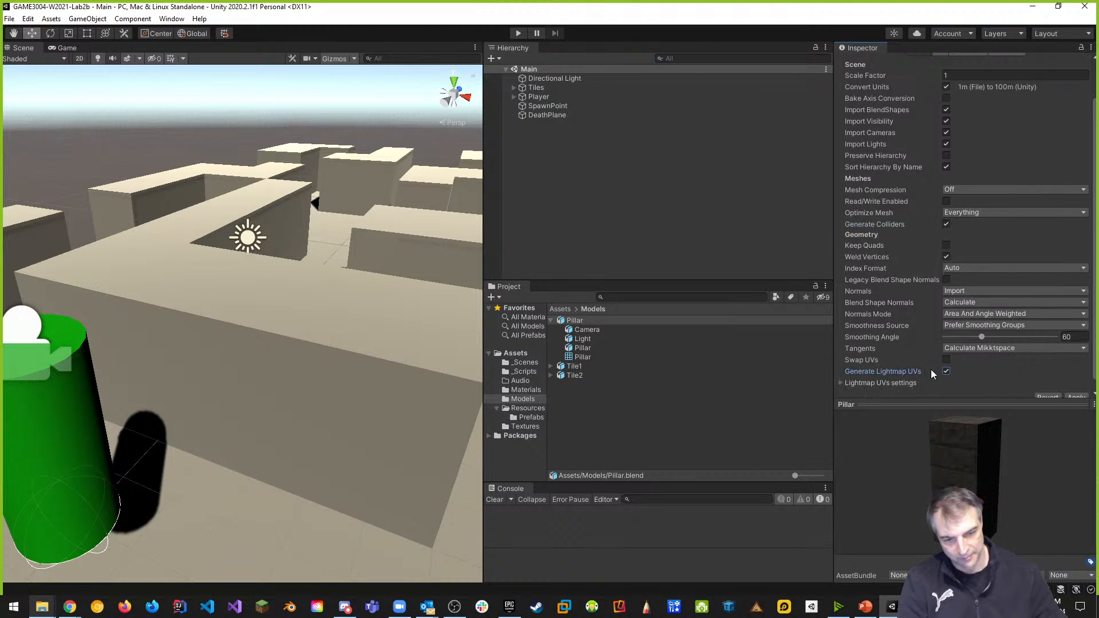
left_click(1077, 397)
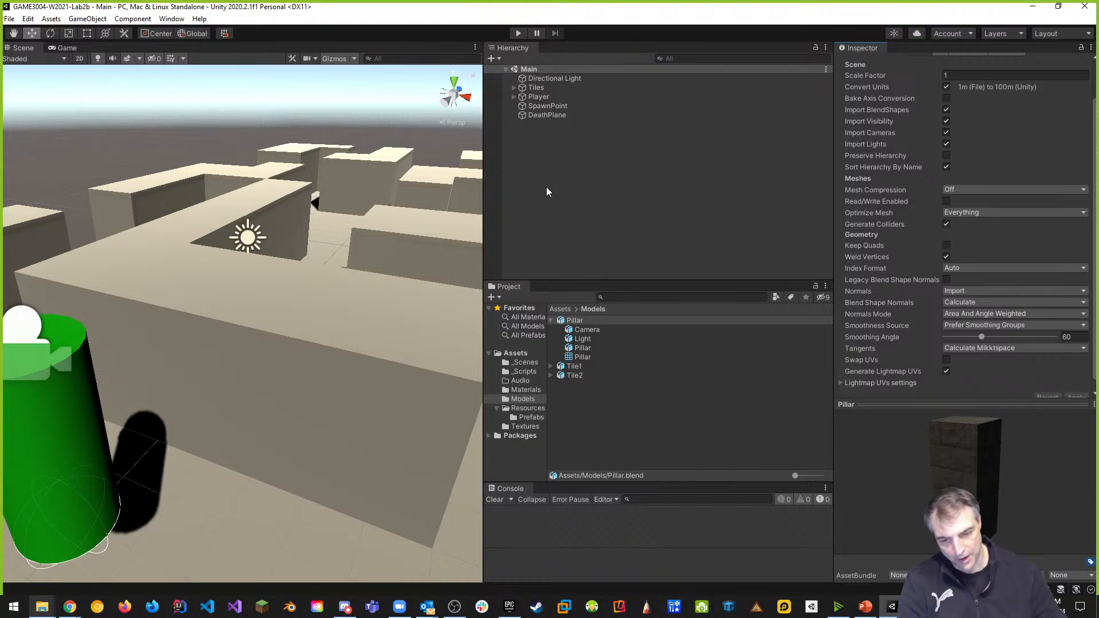
Step: Add the Pillar model to the Main scene's hierarchy and unpack its prefab completely
left_click_drag(577, 320, 532, 142)
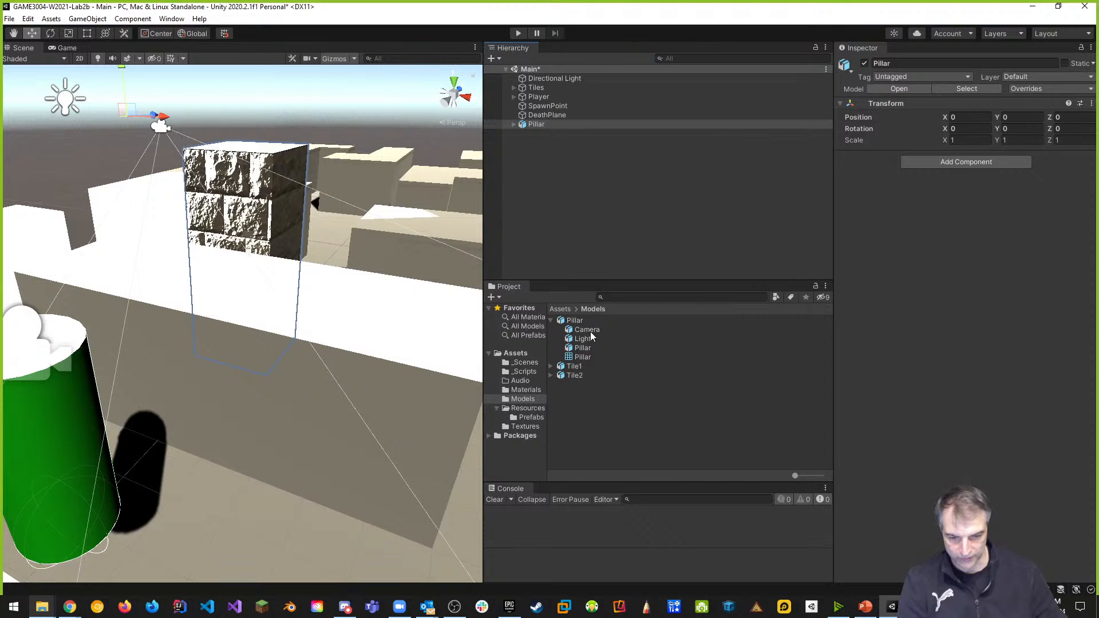
right_click(542, 124)
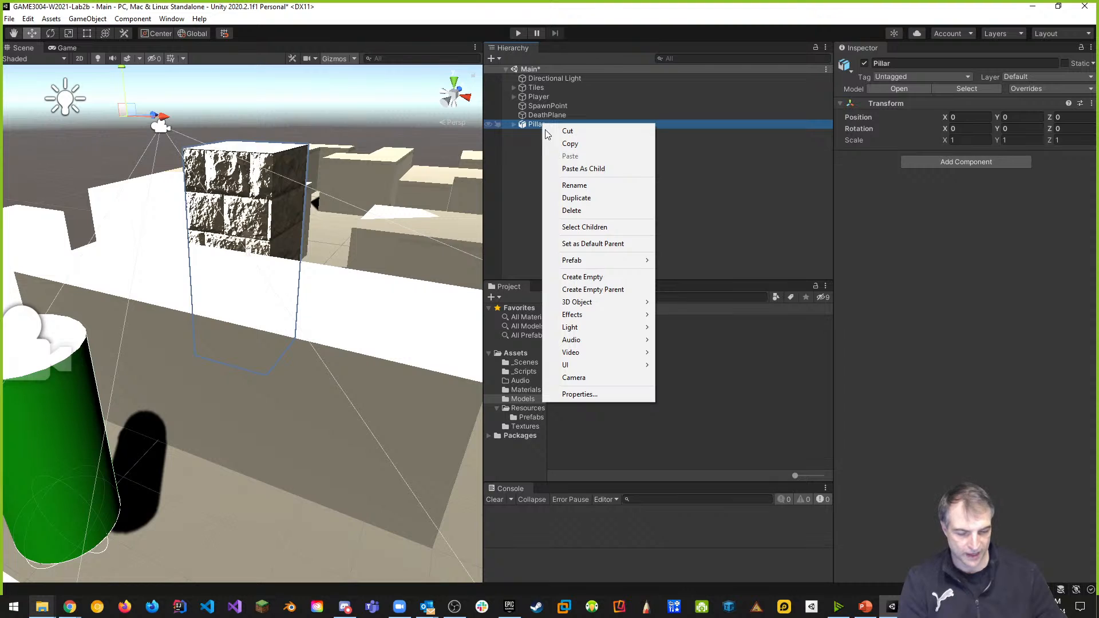
mouse_move(590, 261)
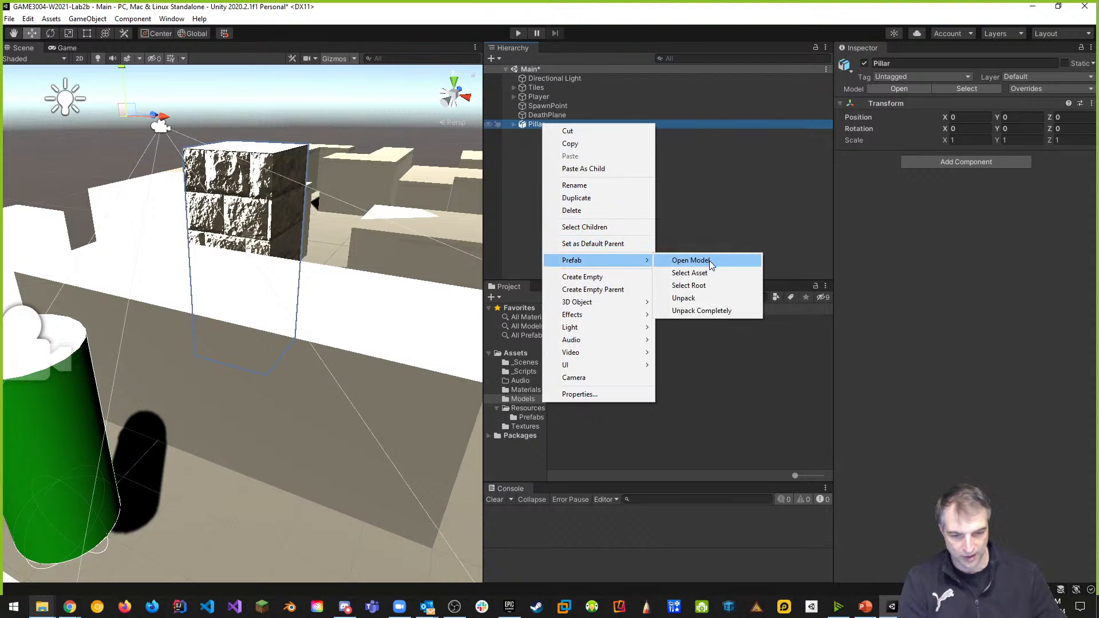
left_click(703, 310)
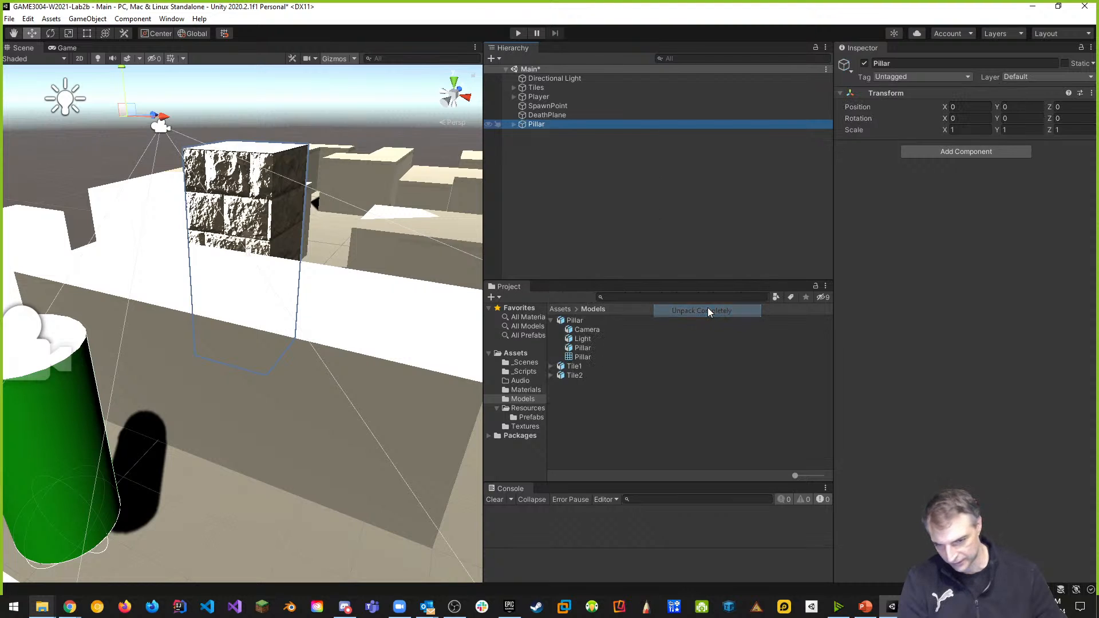
left_click(598, 187)
Step: Delete the Camera and Light children from the Pillar object in the scene
left_click(514, 124)
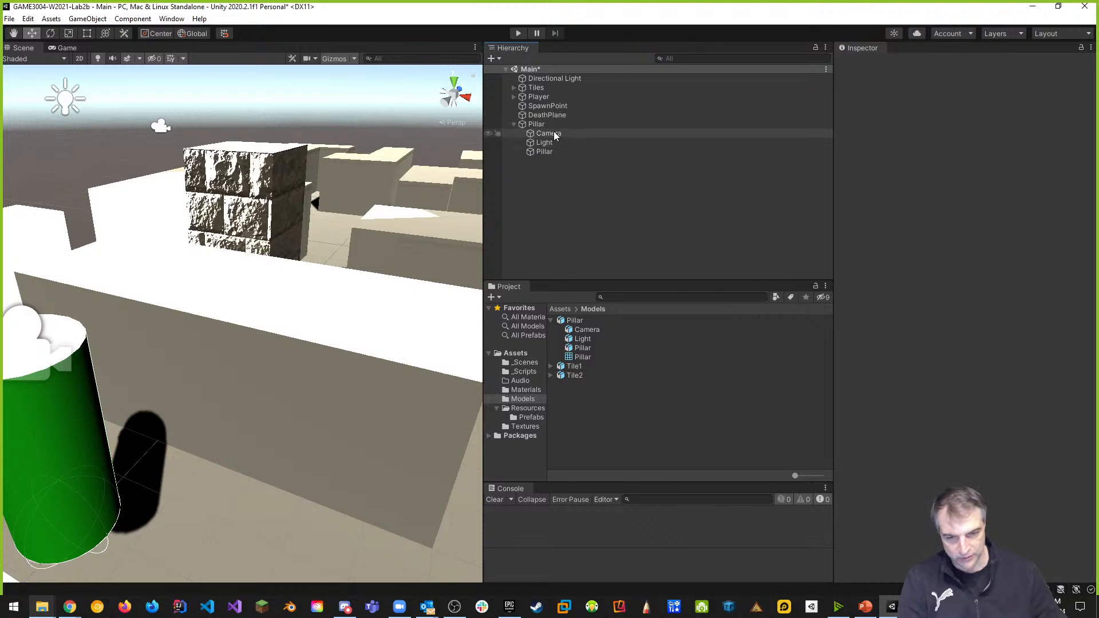
left_click(552, 133)
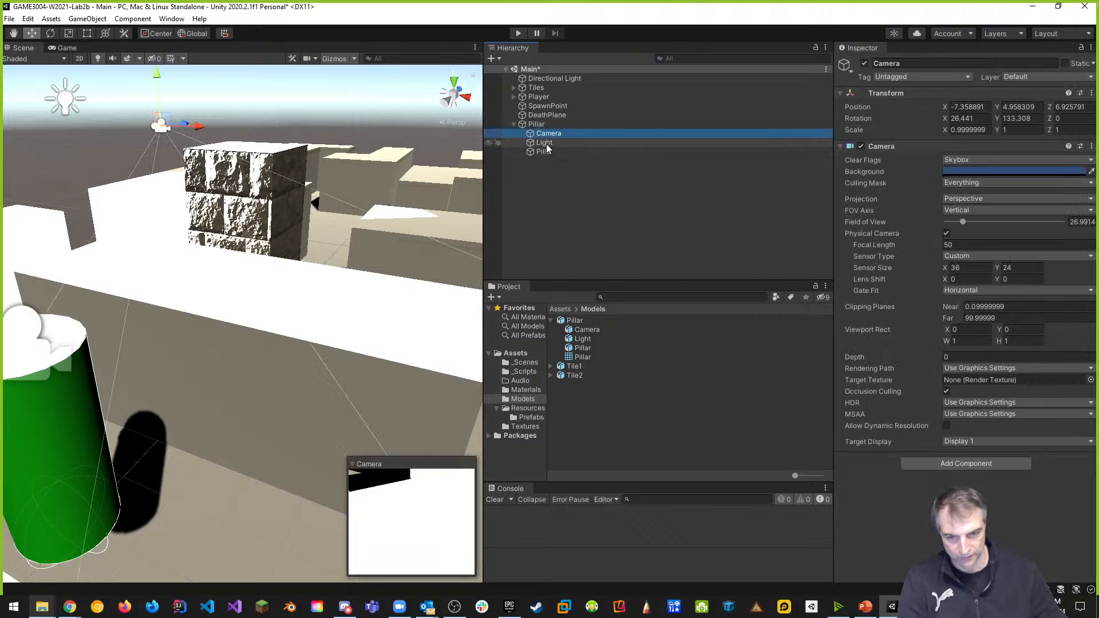
left_click(547, 143, "ctrl")
key("Delete")
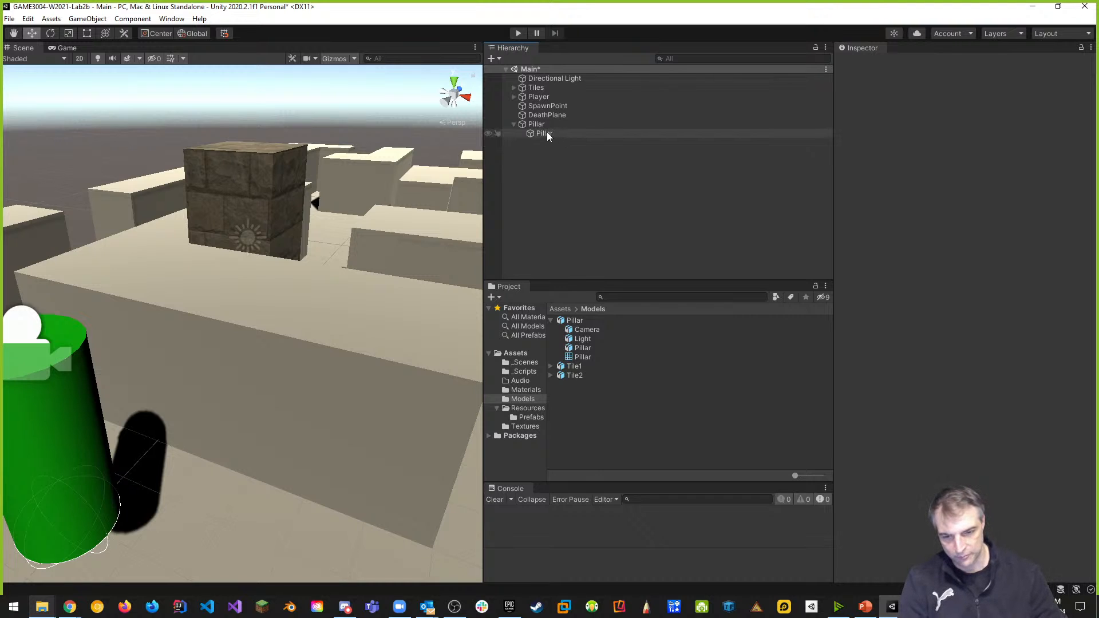
Step: Move the child Pillar mesh out to the scene root and delete the empty Pillar parent
left_click(532, 124)
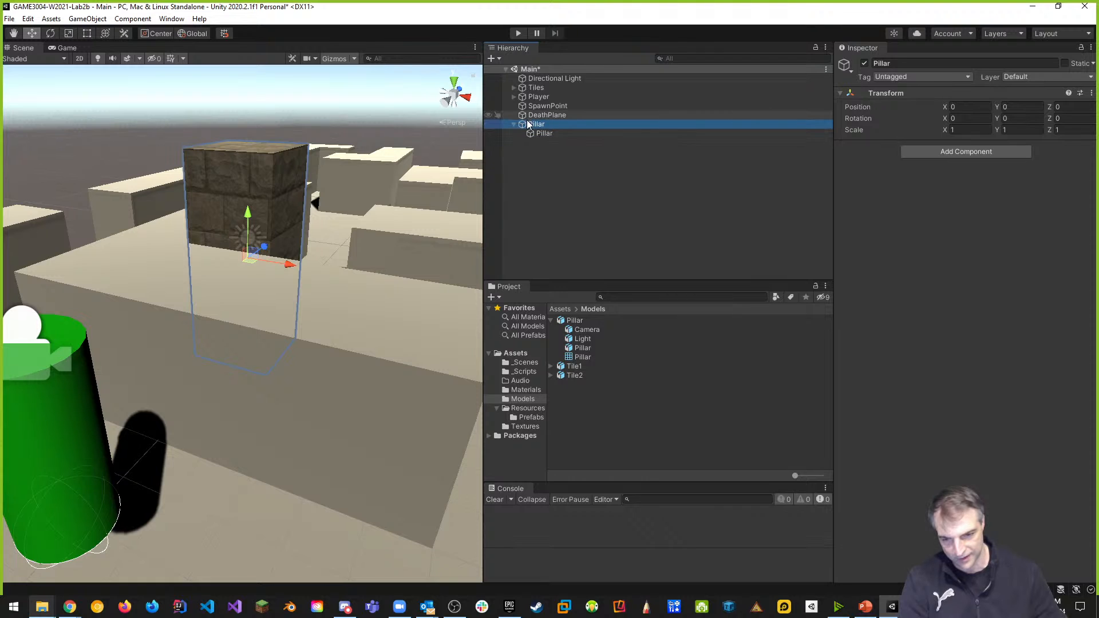
left_click_drag(544, 133, 539, 210)
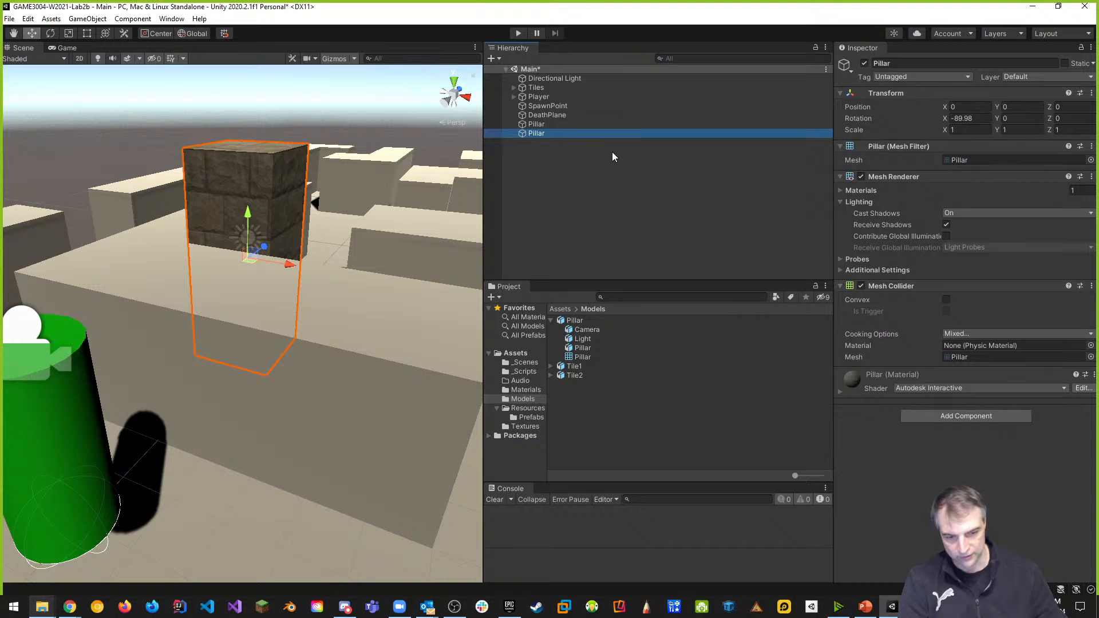
left_click(536, 124)
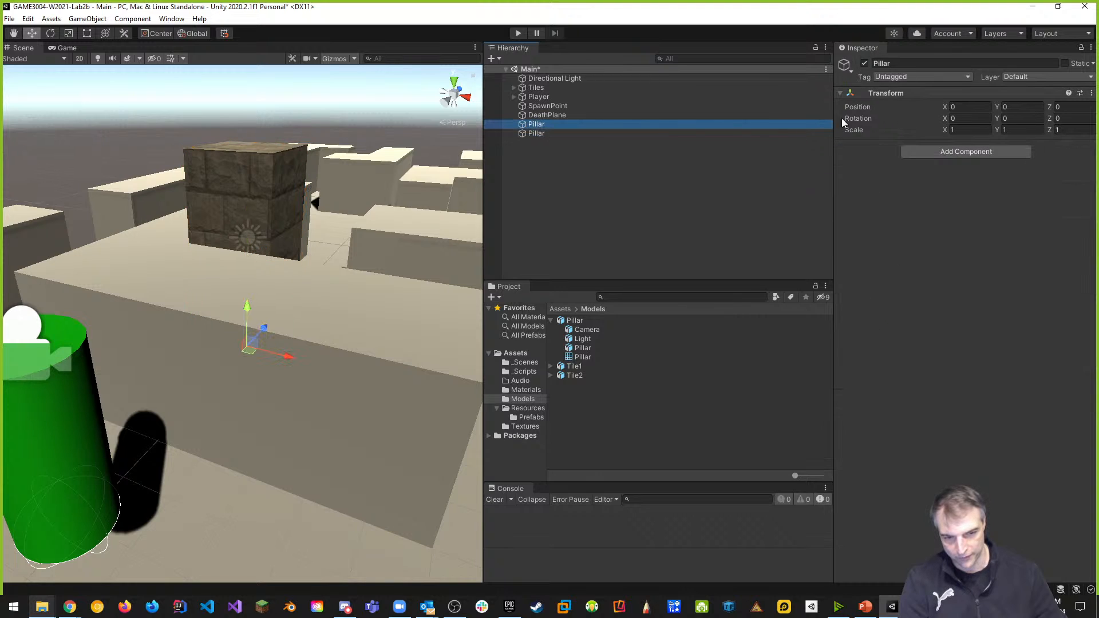
right_click(537, 125)
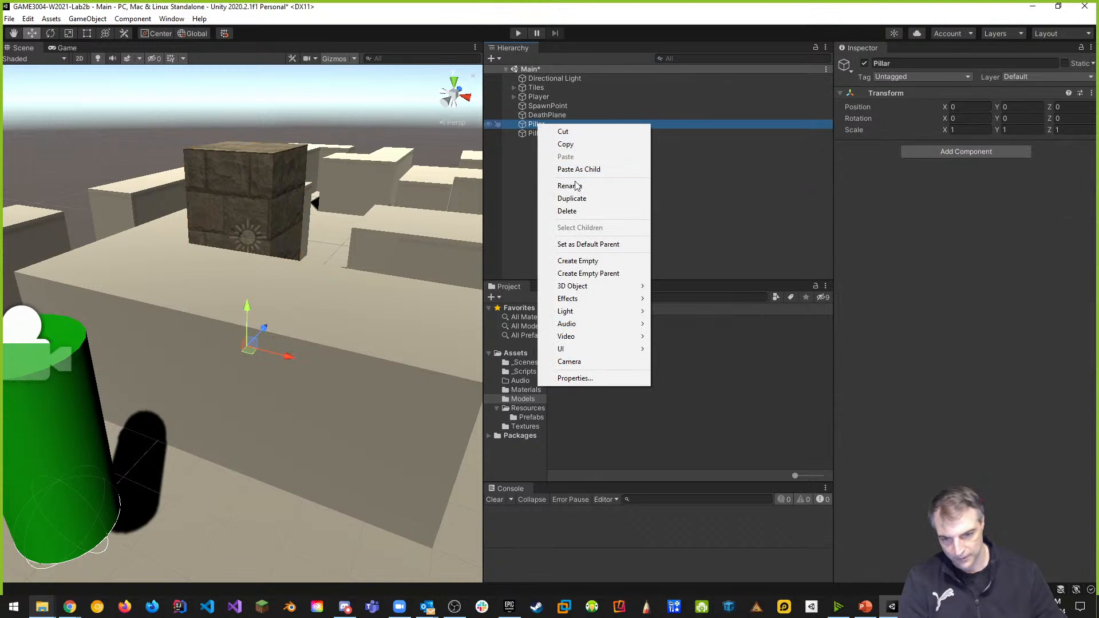
left_click(577, 211)
Step: Save the scene's Pillar object as a prefab in the Assets/Resources/Prefabs folder
left_click(533, 125)
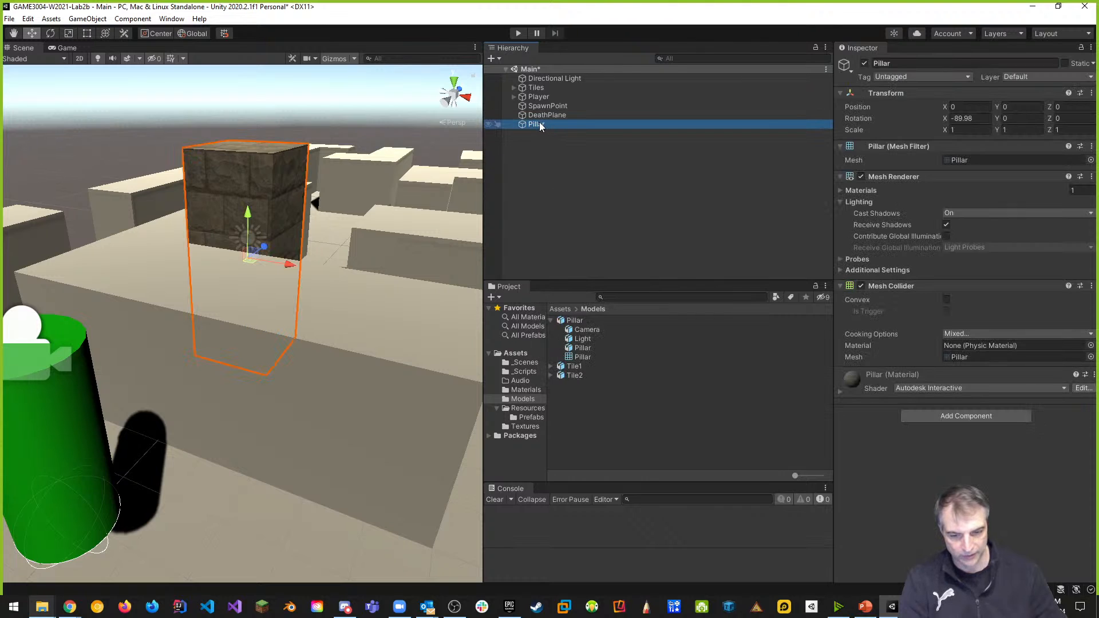
left_click(524, 420)
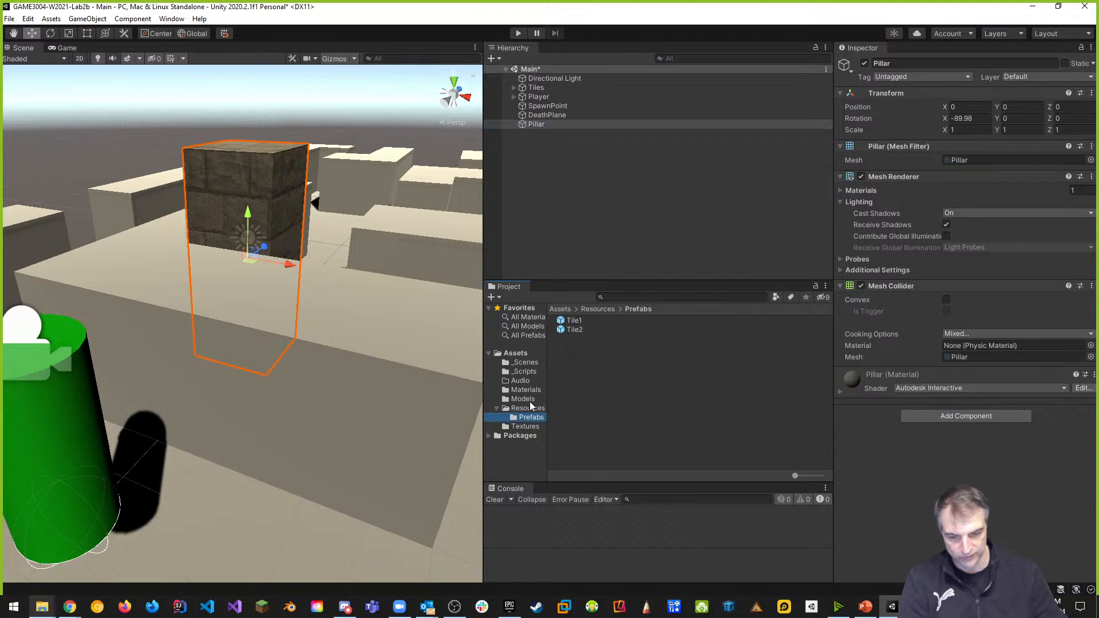
left_click_drag(539, 125, 601, 360)
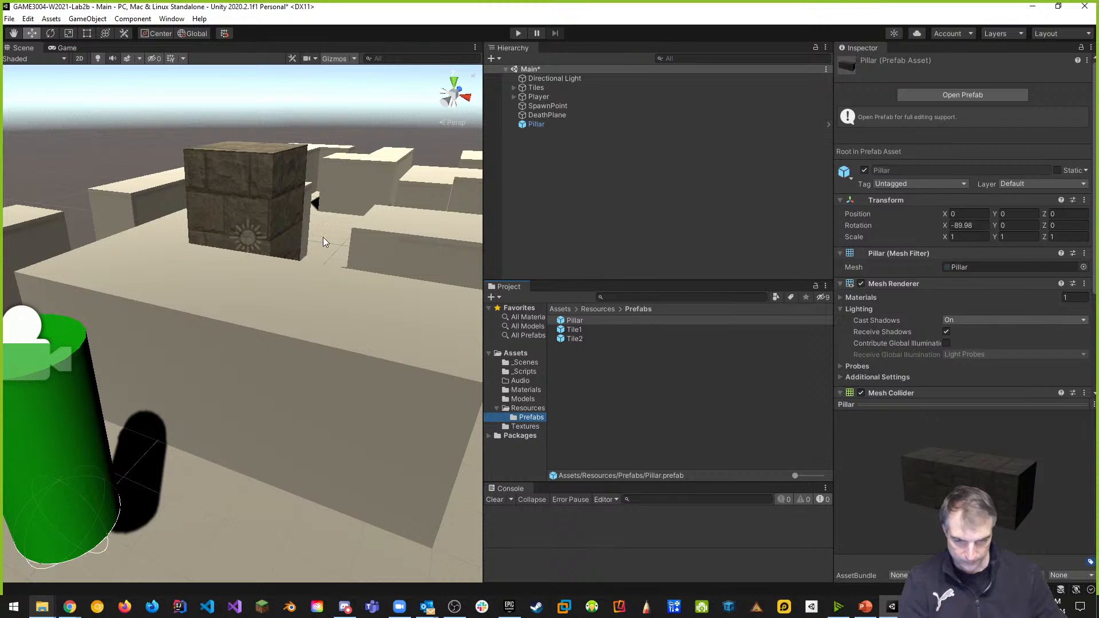
Step: Raise the Pillar instance above the maze wall to about Y 3.34 and shift it to about Z -2.98
left_click(530, 126)
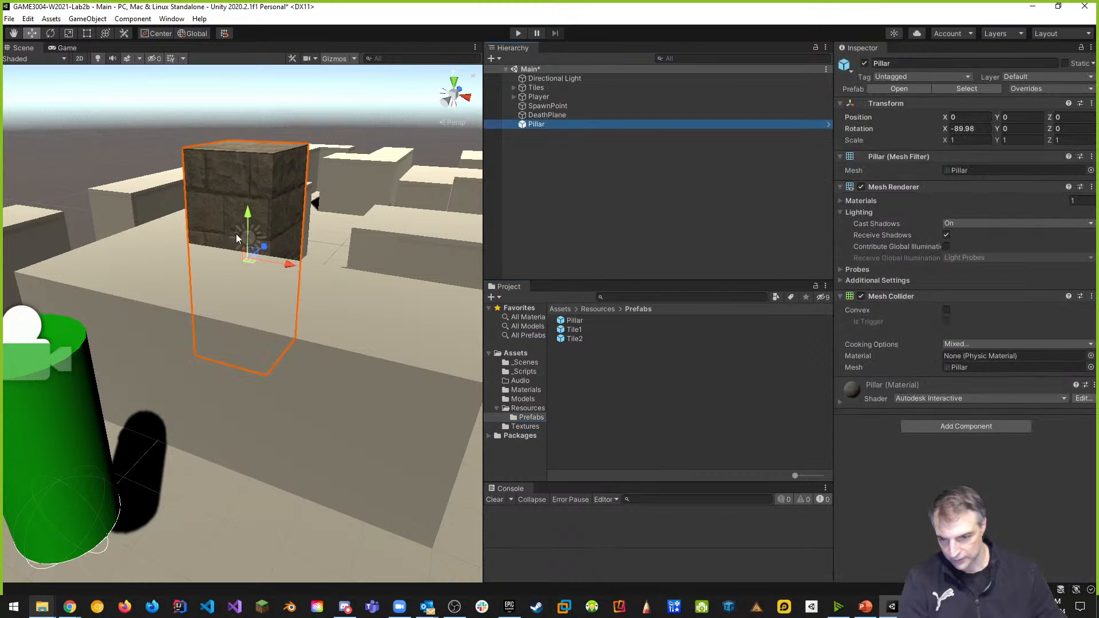
left_click_drag(239, 235, 264, 177)
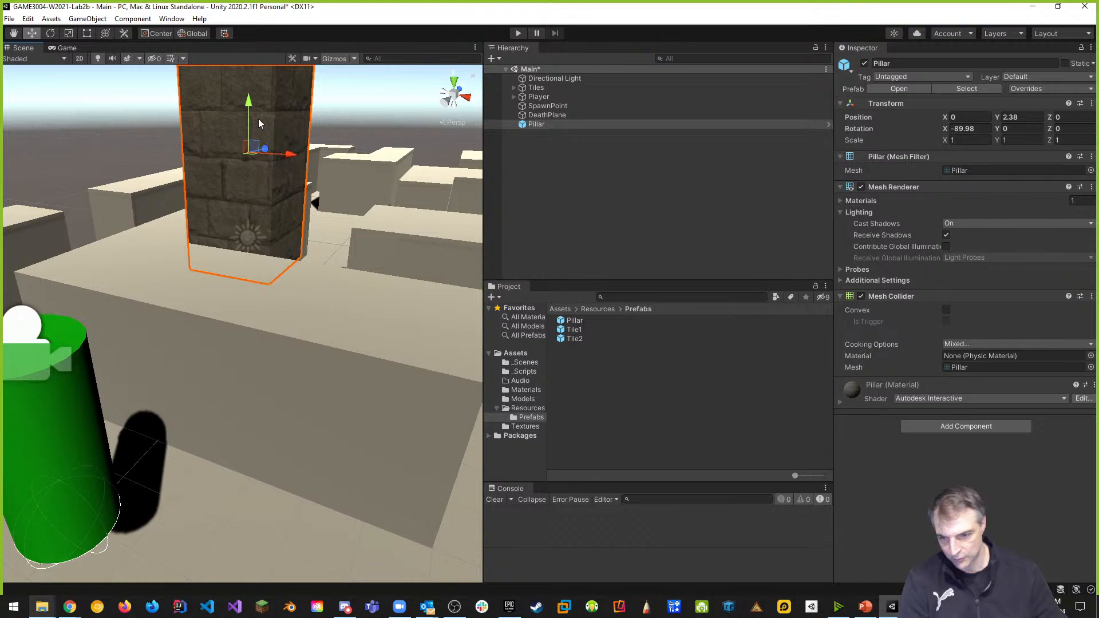
left_click_drag(259, 123, 243, 44)
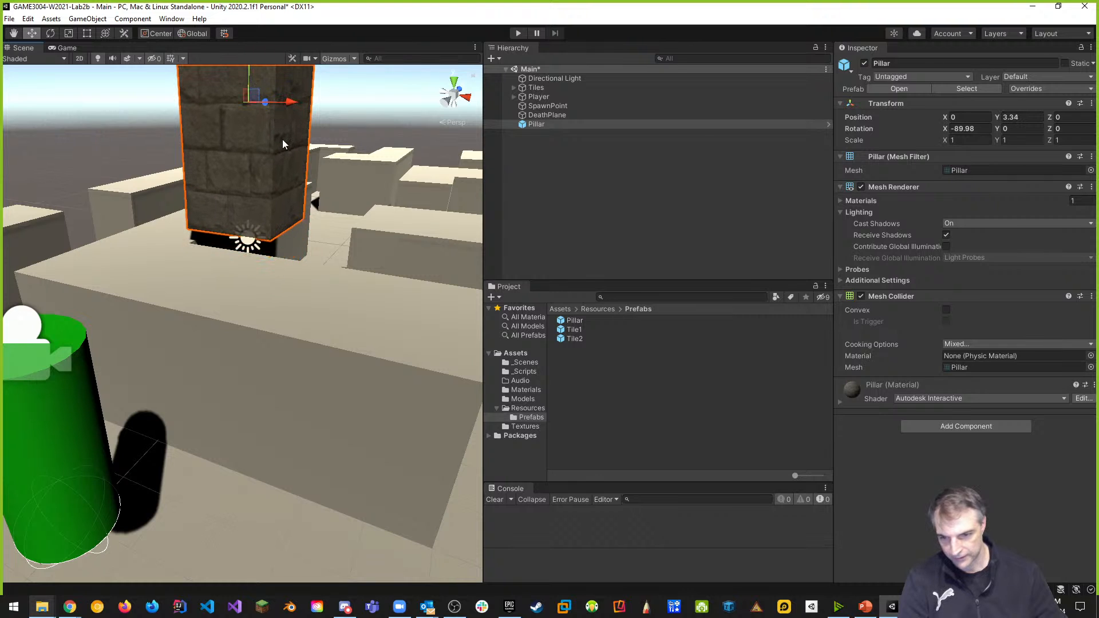
middle_click_drag(335, 187, 291, 240)
left_click_drag(198, 185, 104, 231)
middle_click_drag(109, 262, 262, 258)
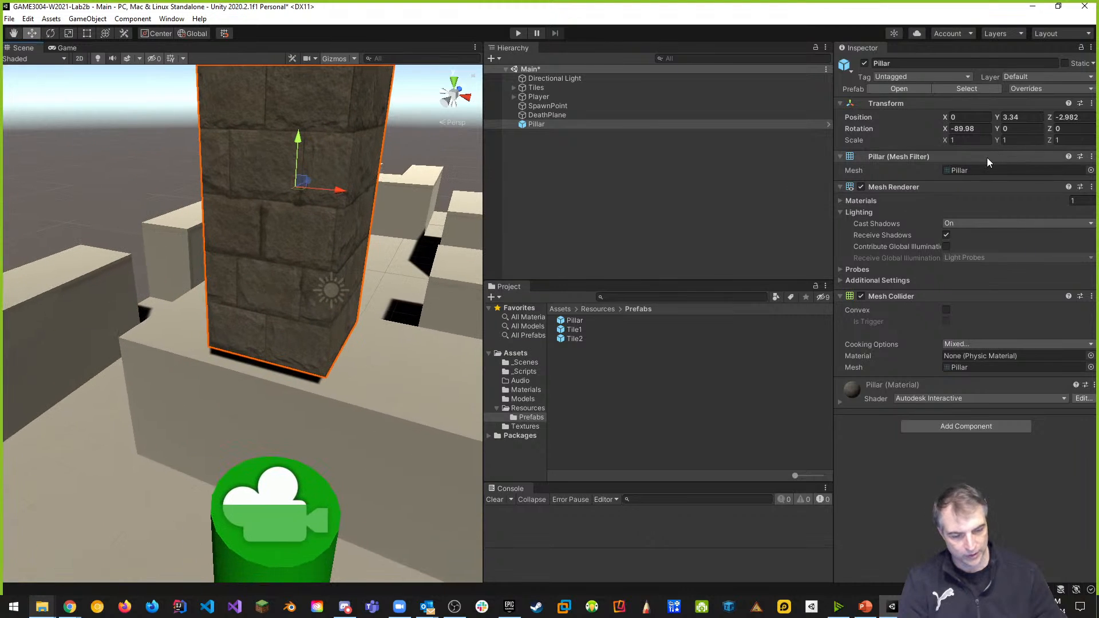
Step: Set the Pillar's Y position to 3 and shift it along the wall to about Z -2.62
left_click(1016, 119)
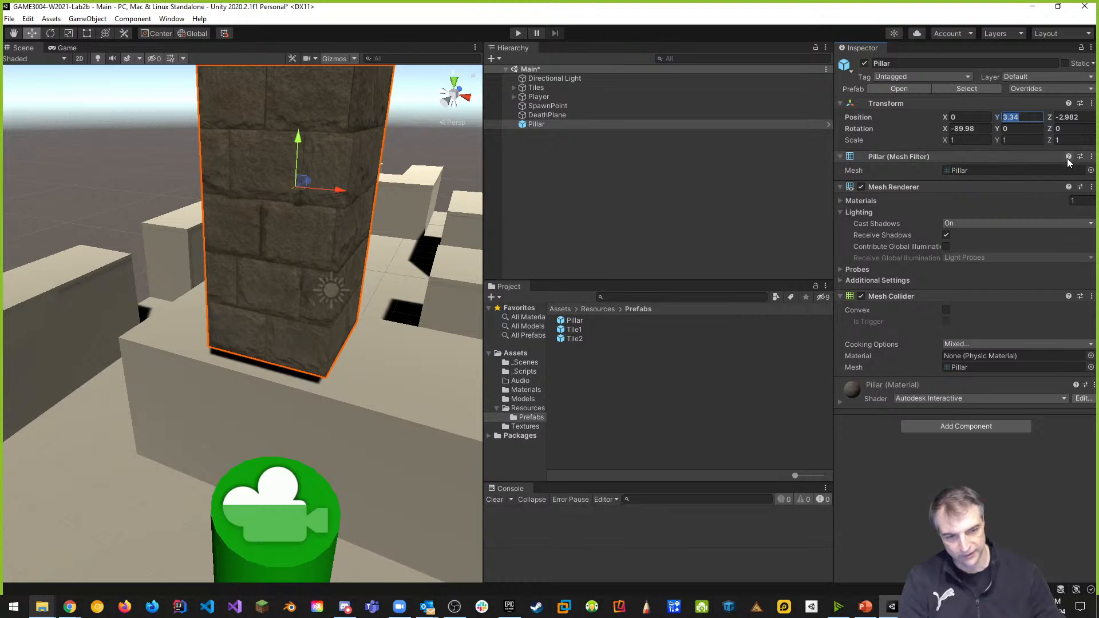
type("3")
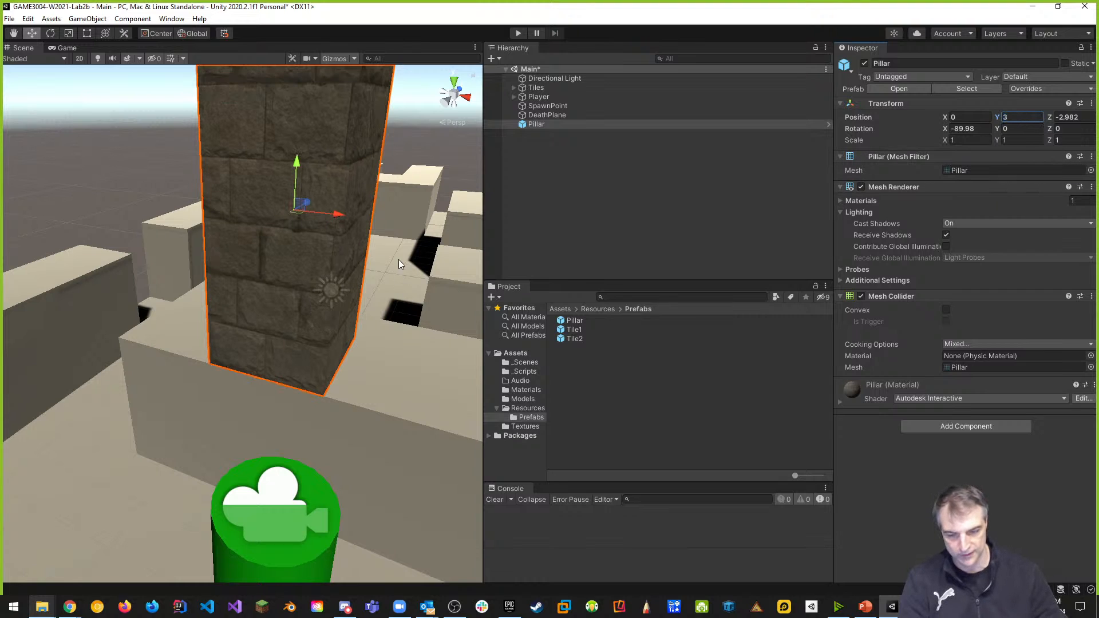
middle_click_drag(399, 259, 115, 219)
left_click_drag(105, 225, 129, 220)
key("f")
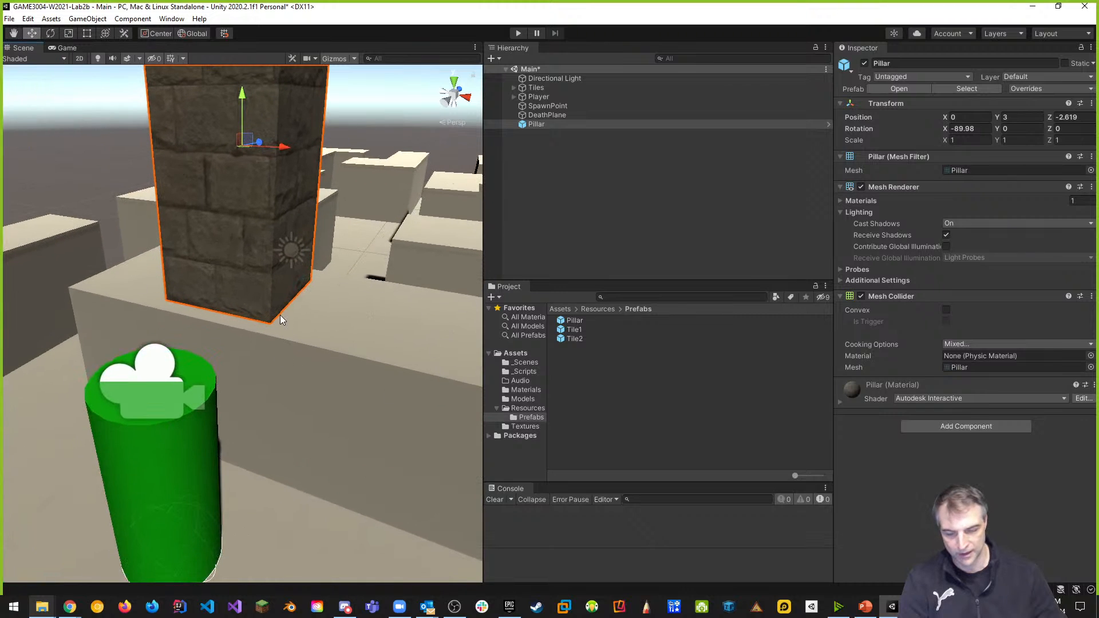
middle_click_drag(250, 209, 257, 365)
scroll(258, 210, "up", 3)
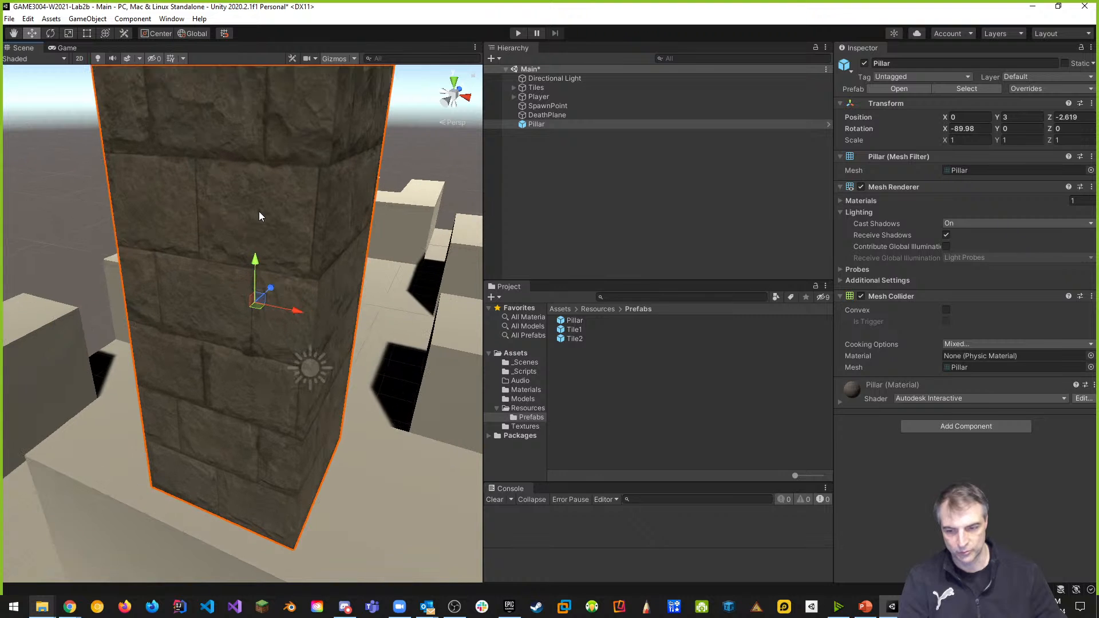
Step: Raise the Pillar material's height map strength to about 0.0645
middle_click_drag(258, 211, 257, 236)
scroll(256, 236, "up", 2)
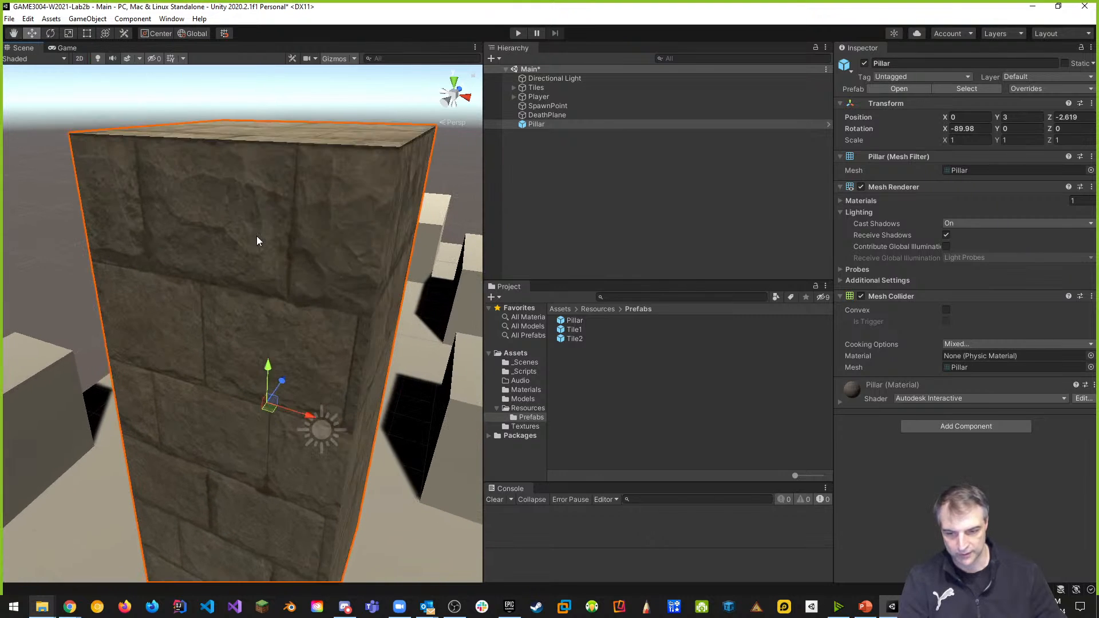
scroll(258, 237, "up", 2)
left_click_drag(285, 234, 245, 233, "alt")
scroll(243, 245, "down", 3, "alt")
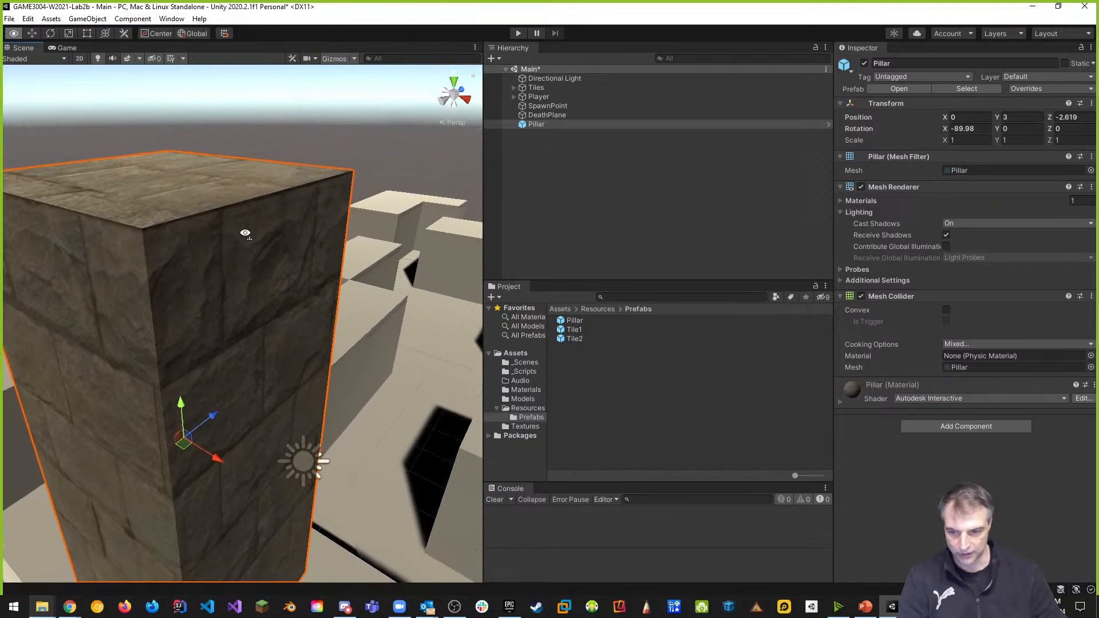
key("f")
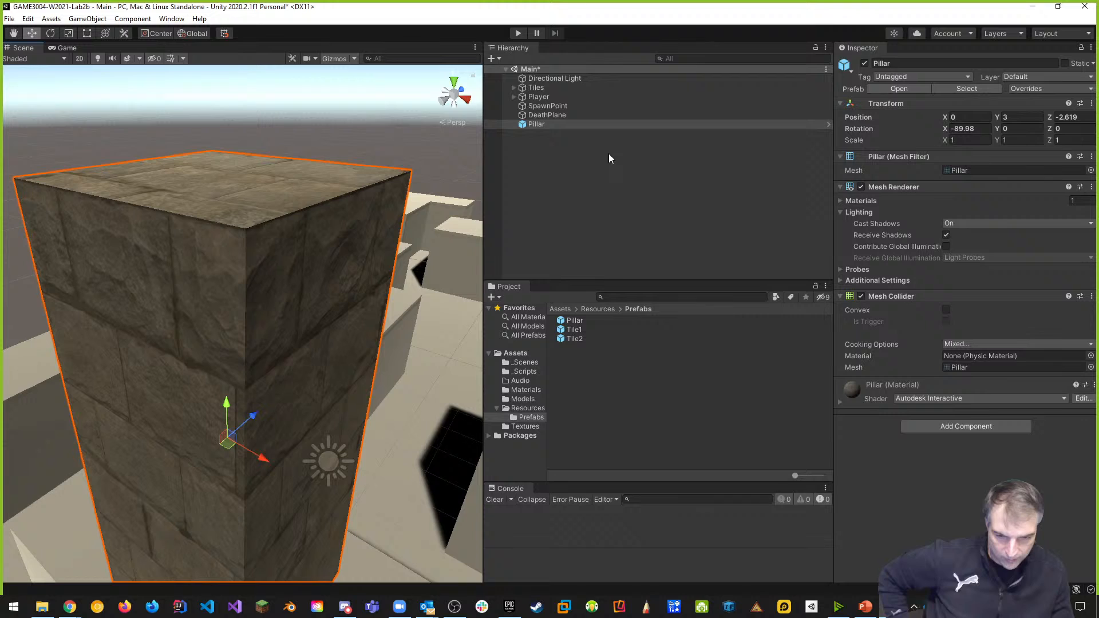
left_click(524, 392)
left_click(575, 331)
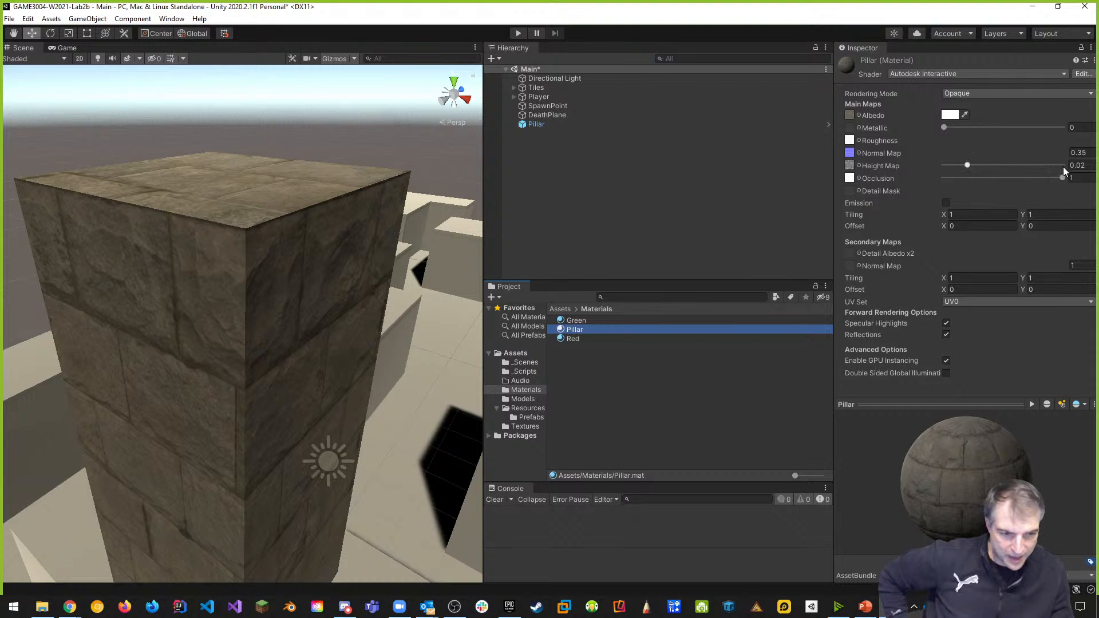
left_click(968, 165)
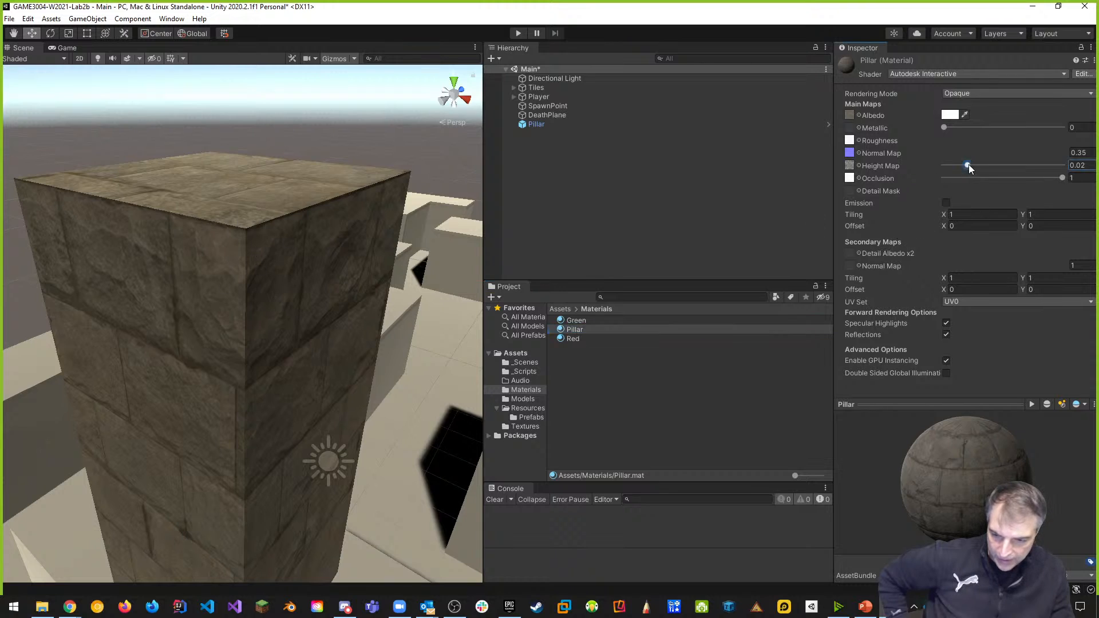
left_click_drag(969, 168, 1016, 177)
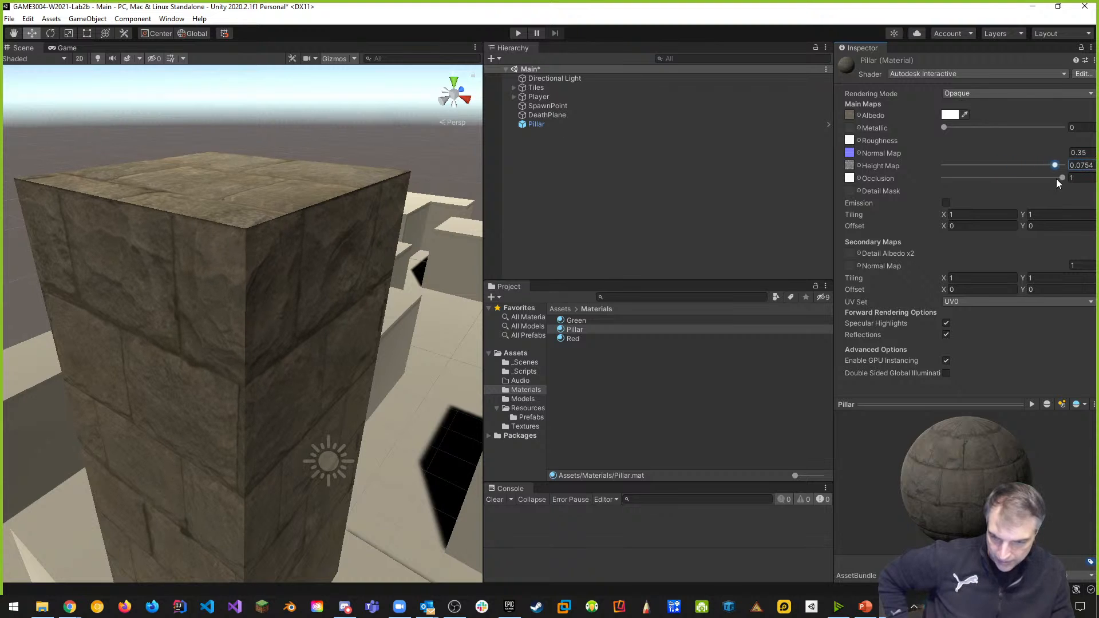
left_click_drag(1070, 178, 1040, 177)
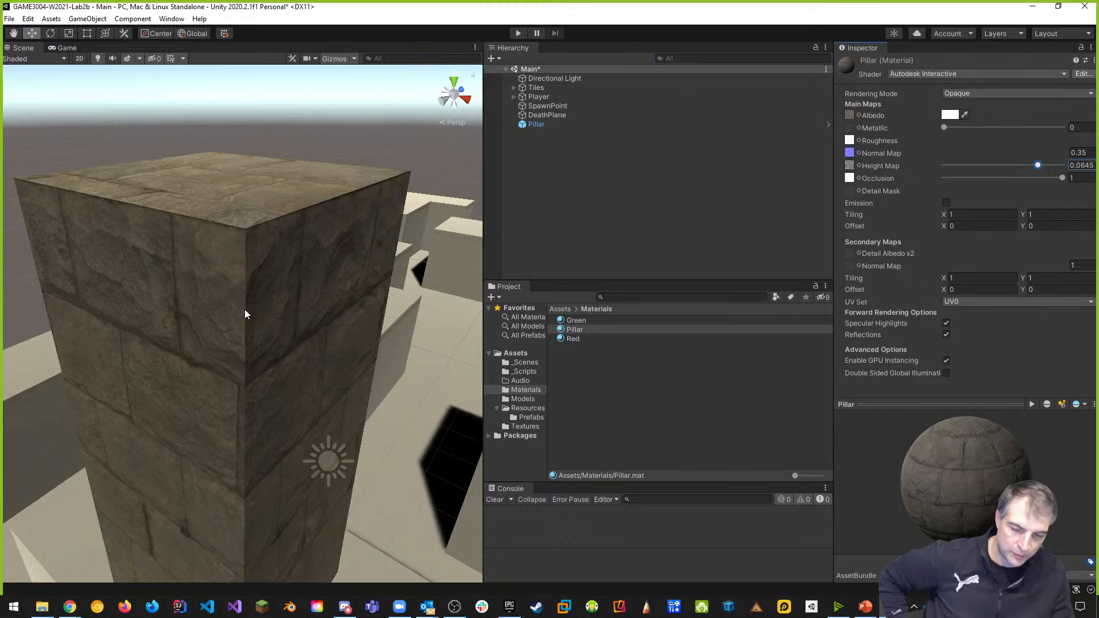
Step: Try lowering the Pillar material's occlusion to about 0.78, and return it to 1
middle_click_drag(248, 321, 148, 273)
scroll(265, 366, "up", 3)
left_click_drag(149, 272, 275, 275, "alt")
middle_click_drag(275, 275, 311, 359)
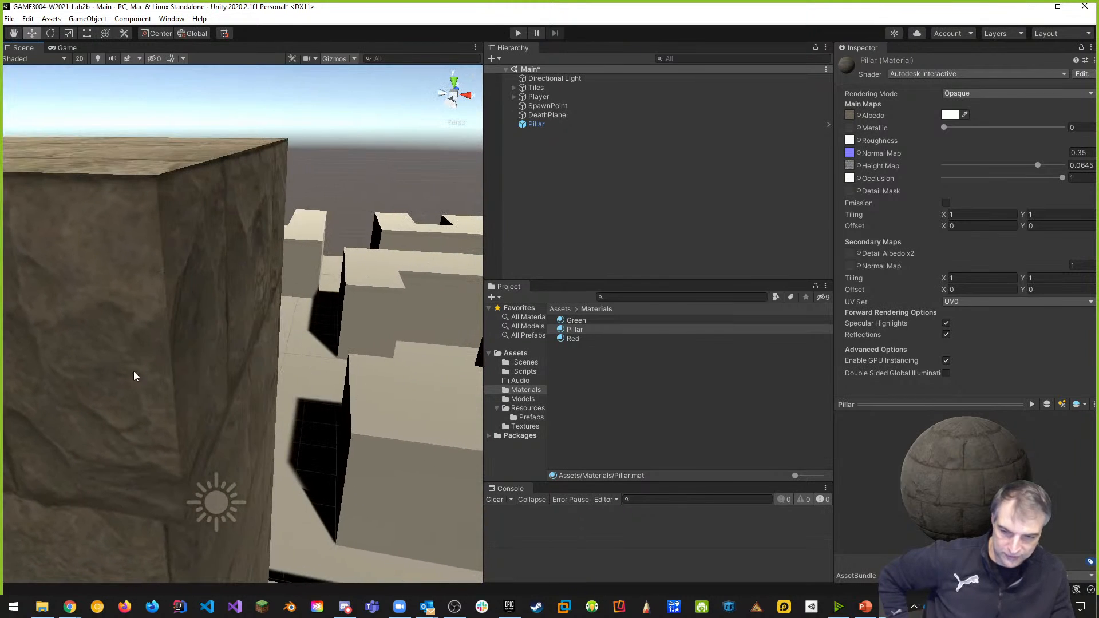
scroll(193, 304, "down", 5)
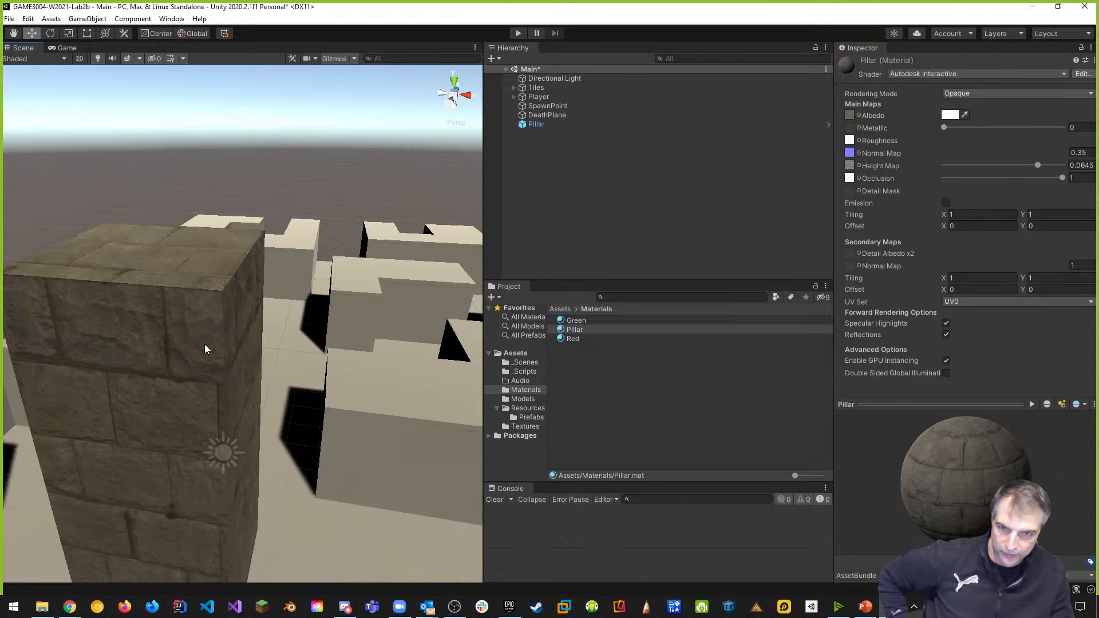
middle_click_drag(203, 368, 233, 335)
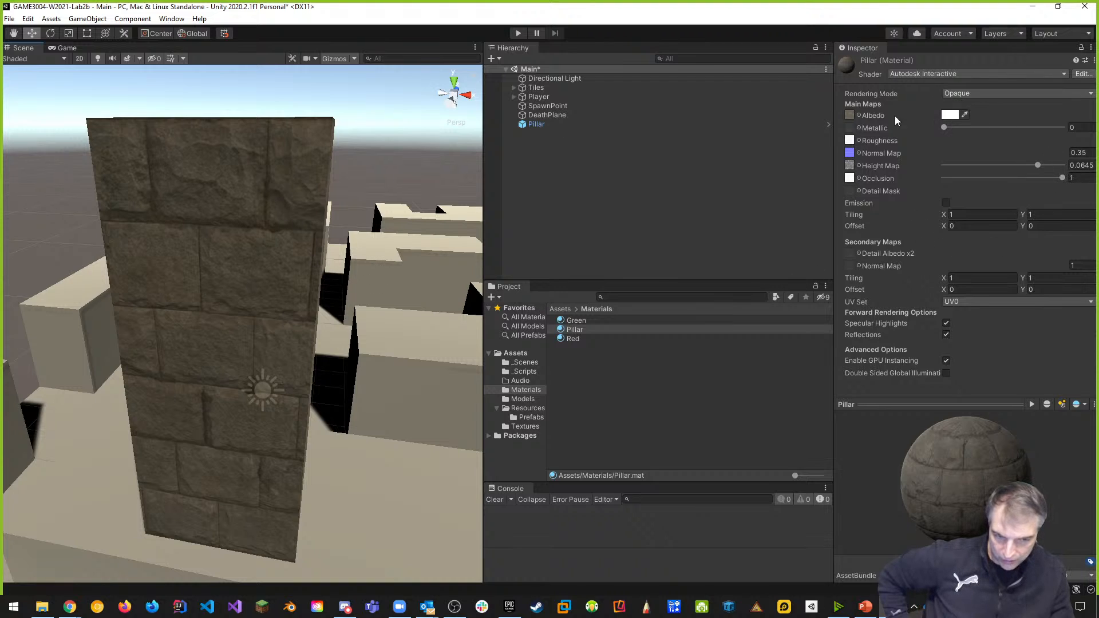
left_click(1062, 179)
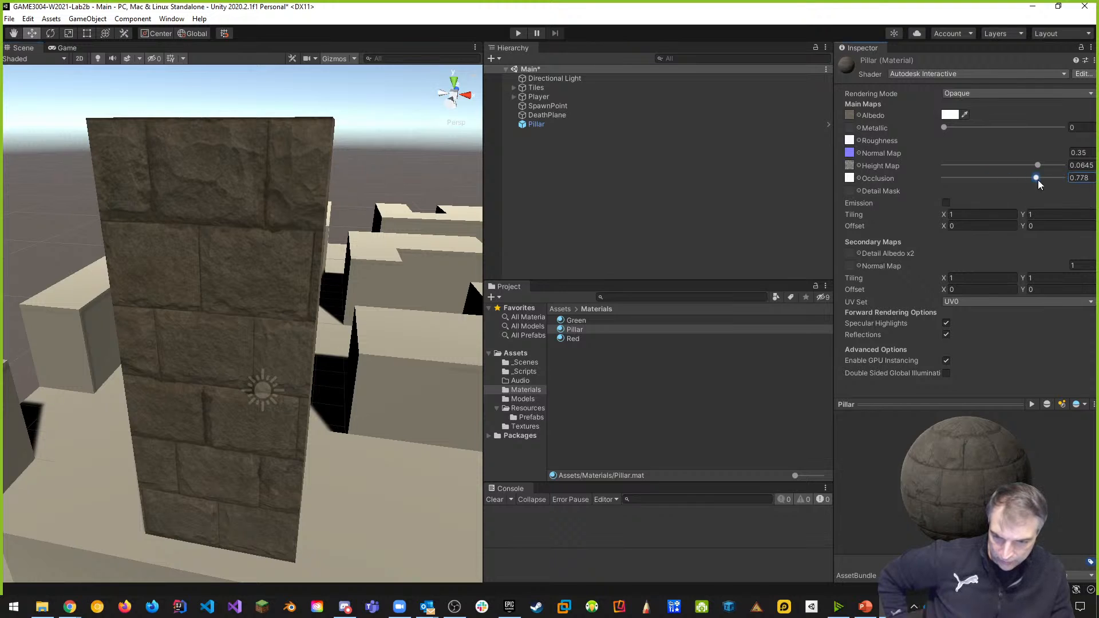
left_click_drag(1057, 181, 1070, 183)
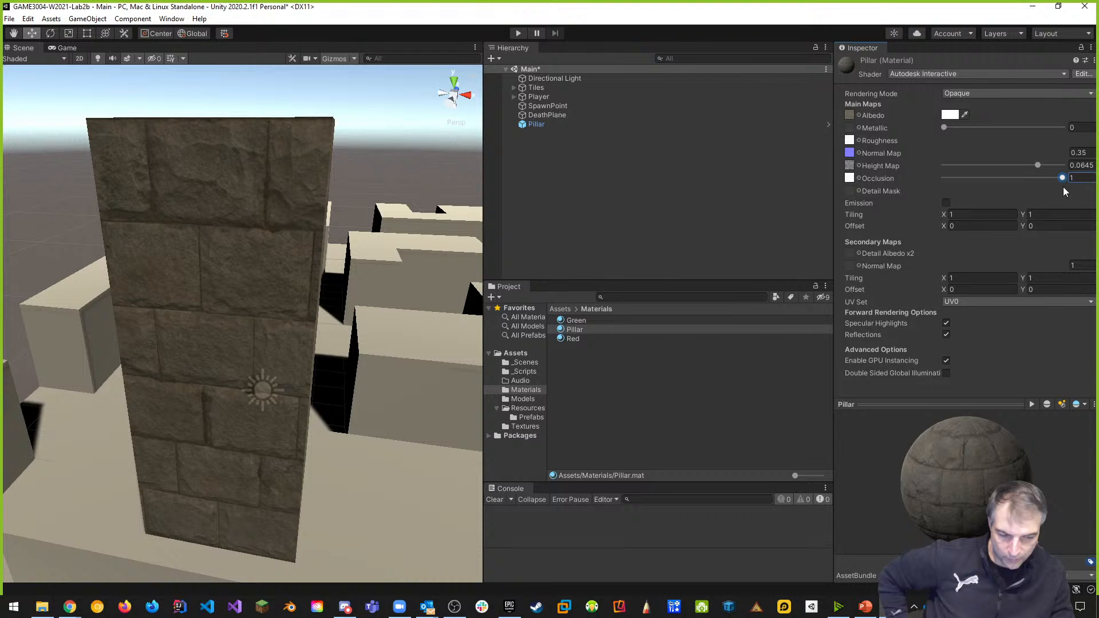
Step: Examine the pillar's stone surface and edges from several sides, both close up and at full height
middle_click_drag(238, 209, 214, 248)
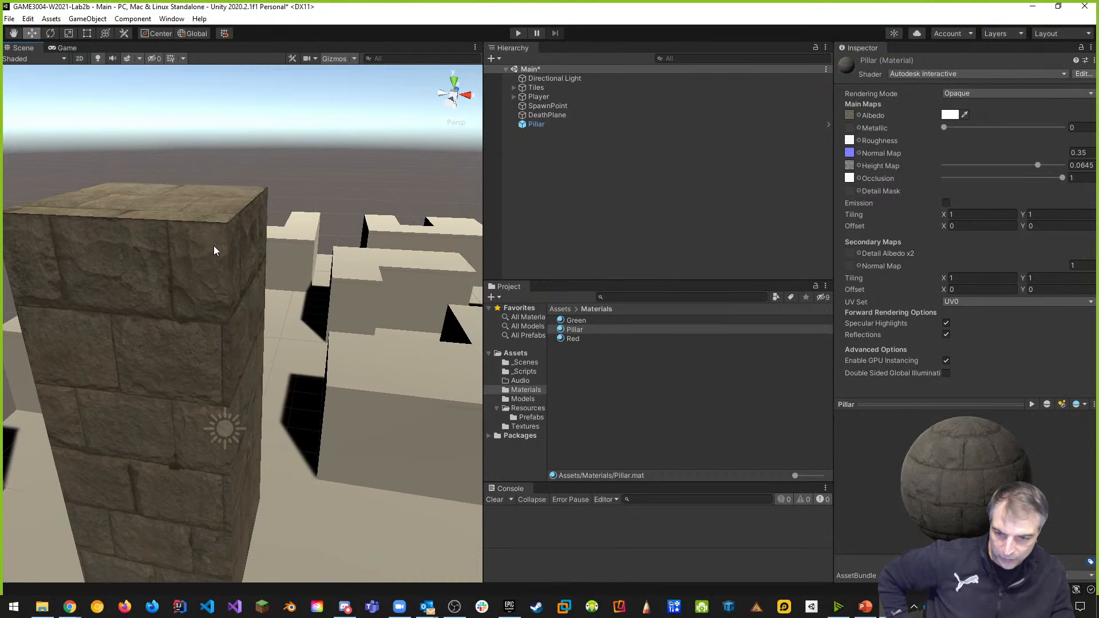
scroll(233, 248, "up", 2)
left_click_drag(292, 233, 266, 187, "alt")
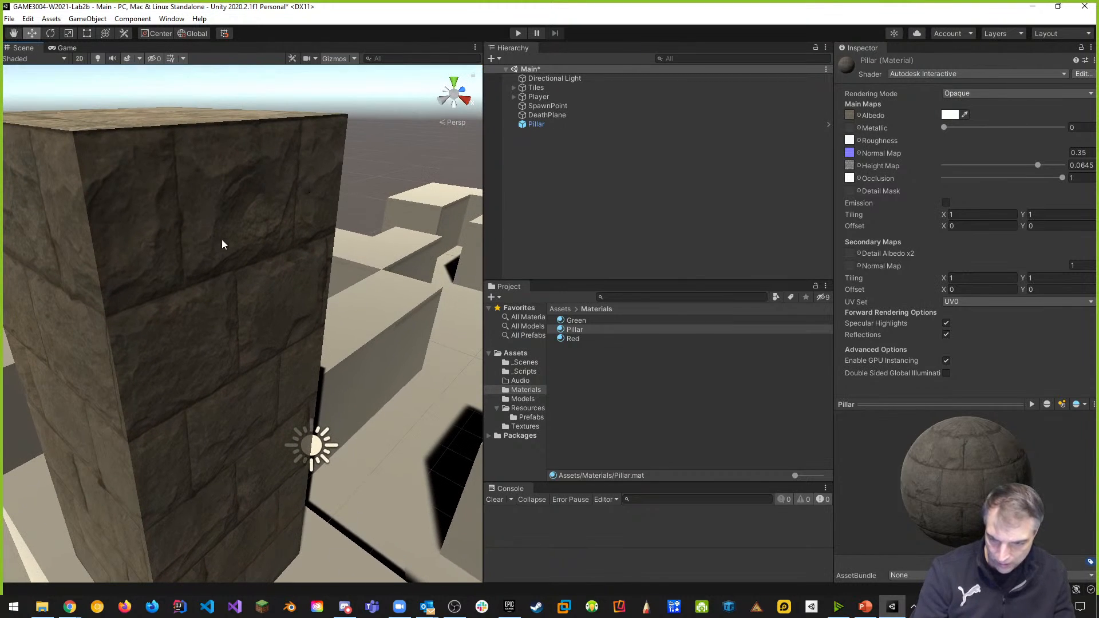
scroll(286, 207, "up", 2)
scroll(282, 197, "down", 3)
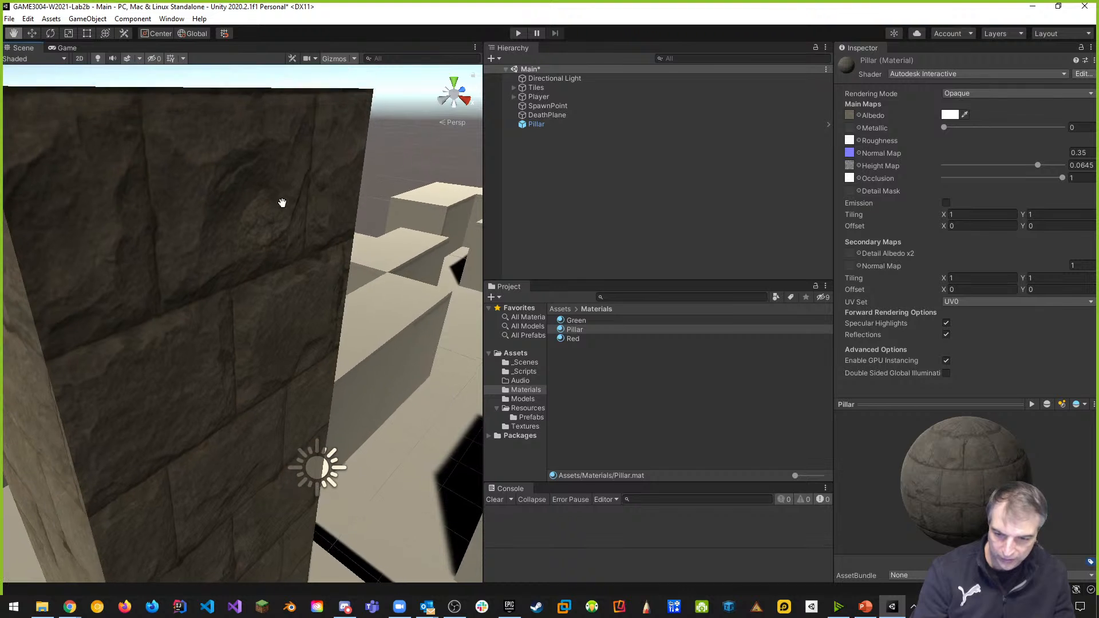
middle_click_drag(264, 198, 255, 139)
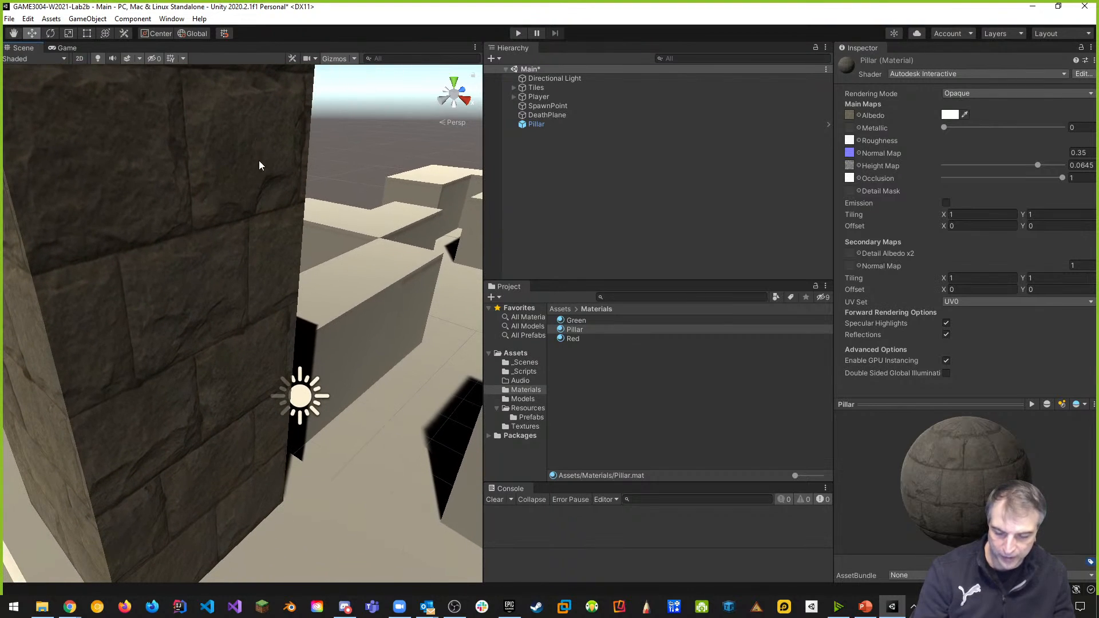
scroll(259, 174, "down", 3)
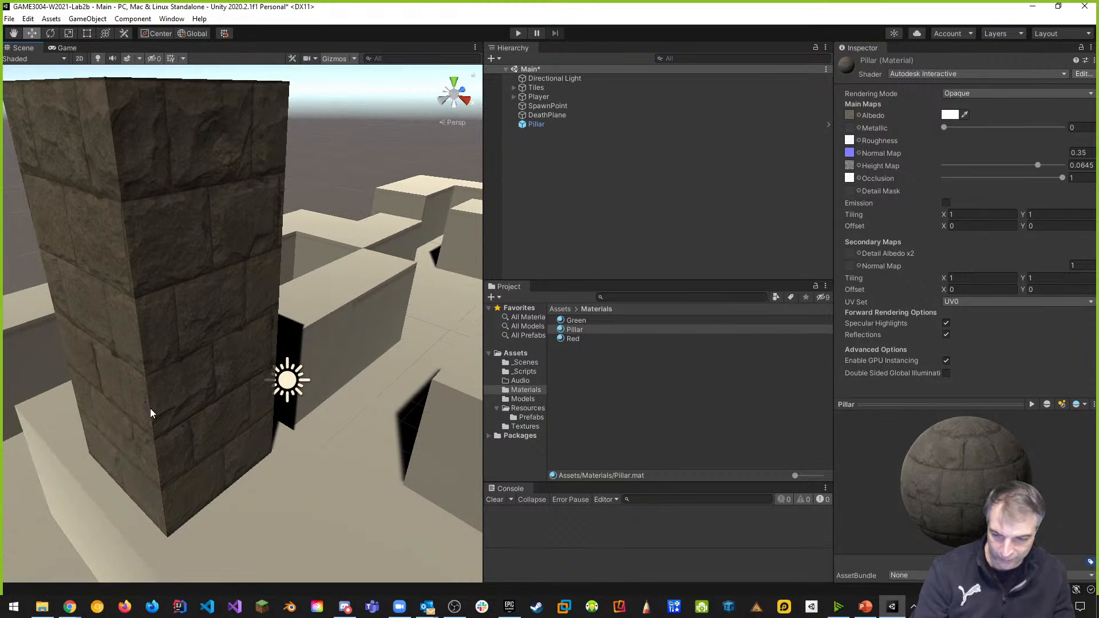
left_click_drag(214, 352, 255, 362, "alt")
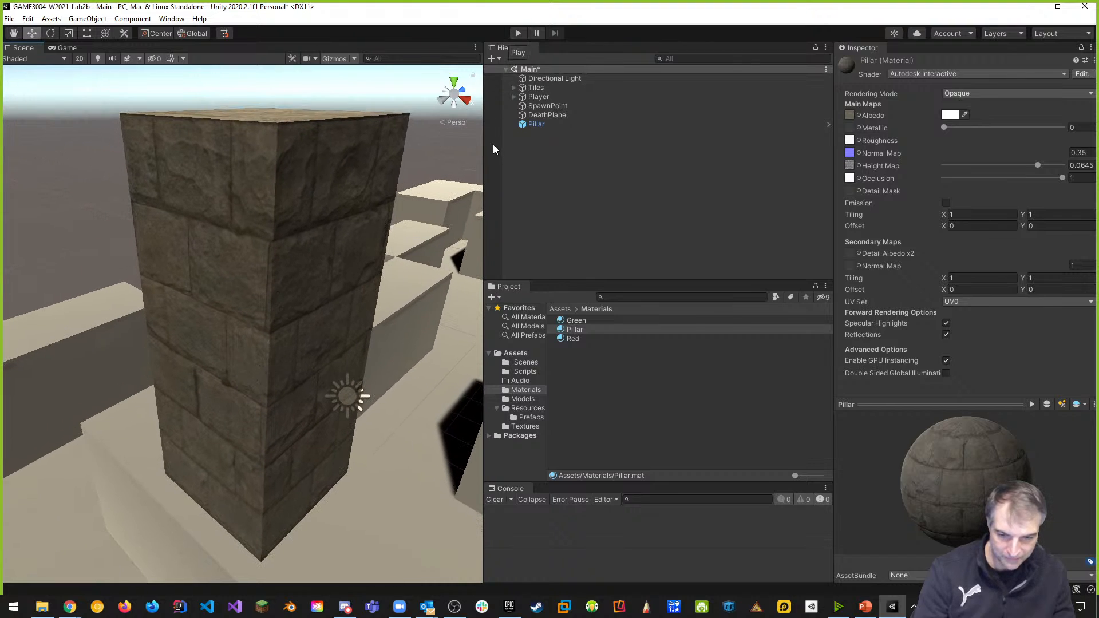
Step: Widen the Scene view and run a brief play test of the maze
left_click_drag(486, 141, 657, 160)
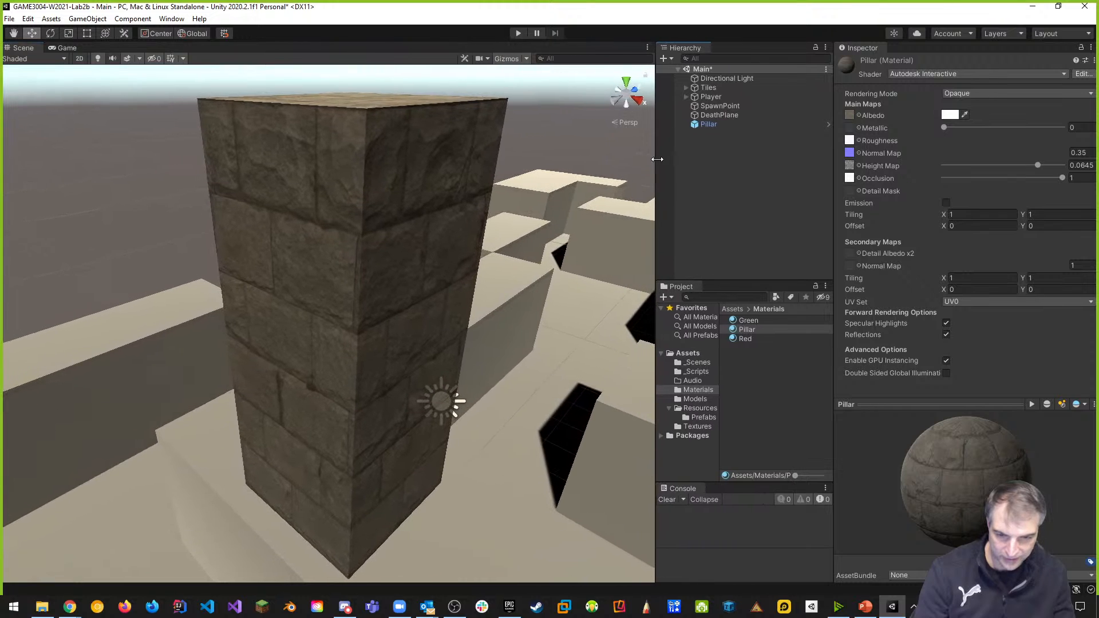
left_click(519, 33)
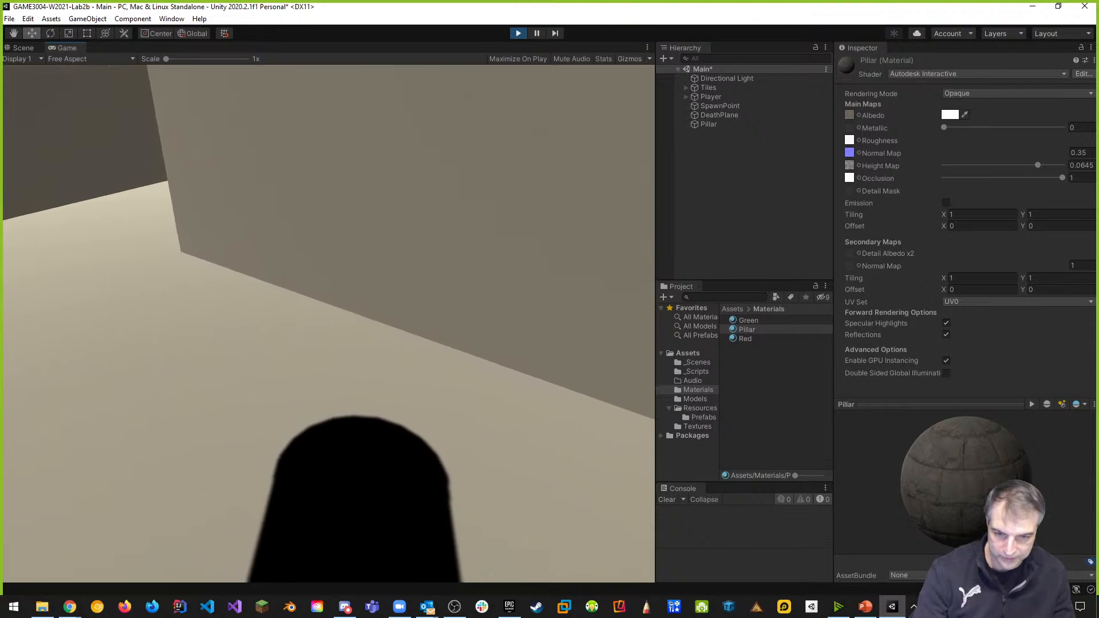
key("ctrl+p")
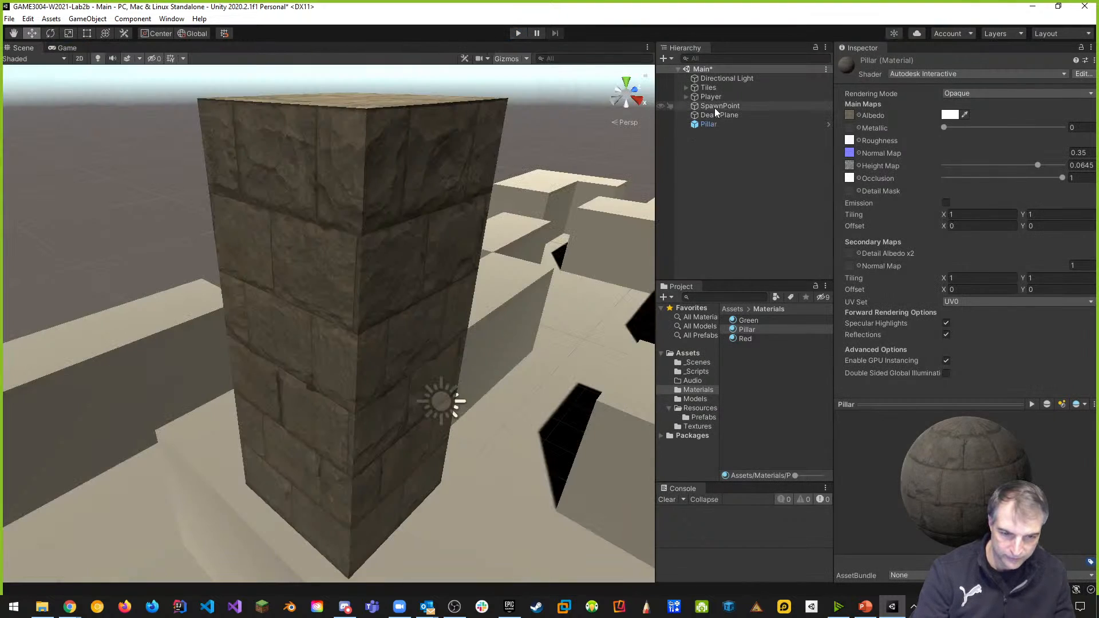
Step: Disable the Mesh Renderer on the Player's Body object and remove its Capsule Collider
left_click(686, 97)
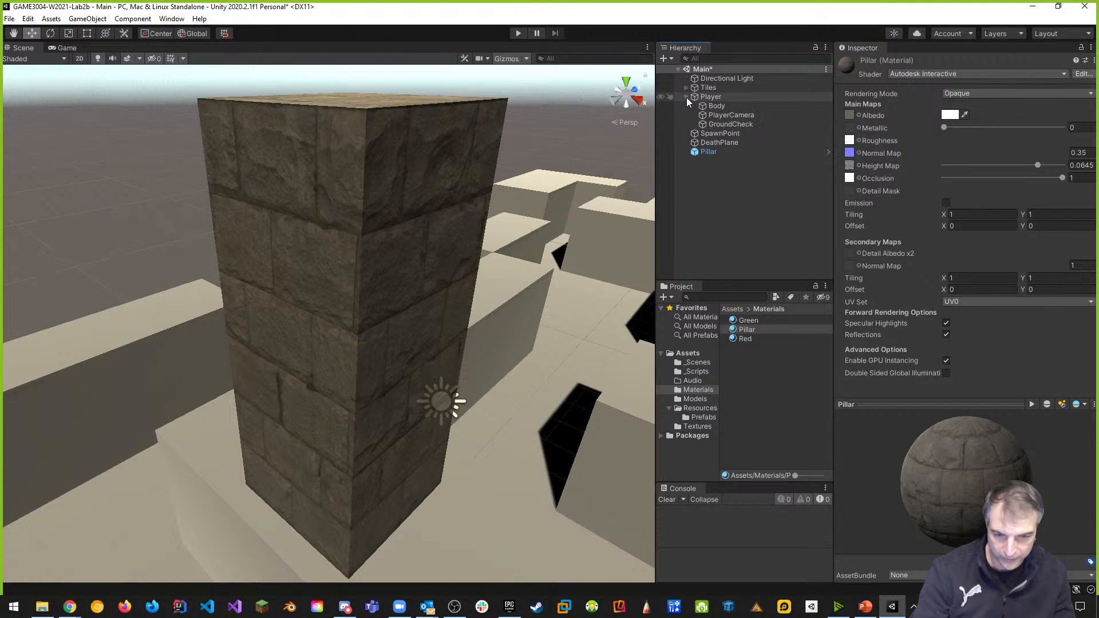
left_click(710, 106)
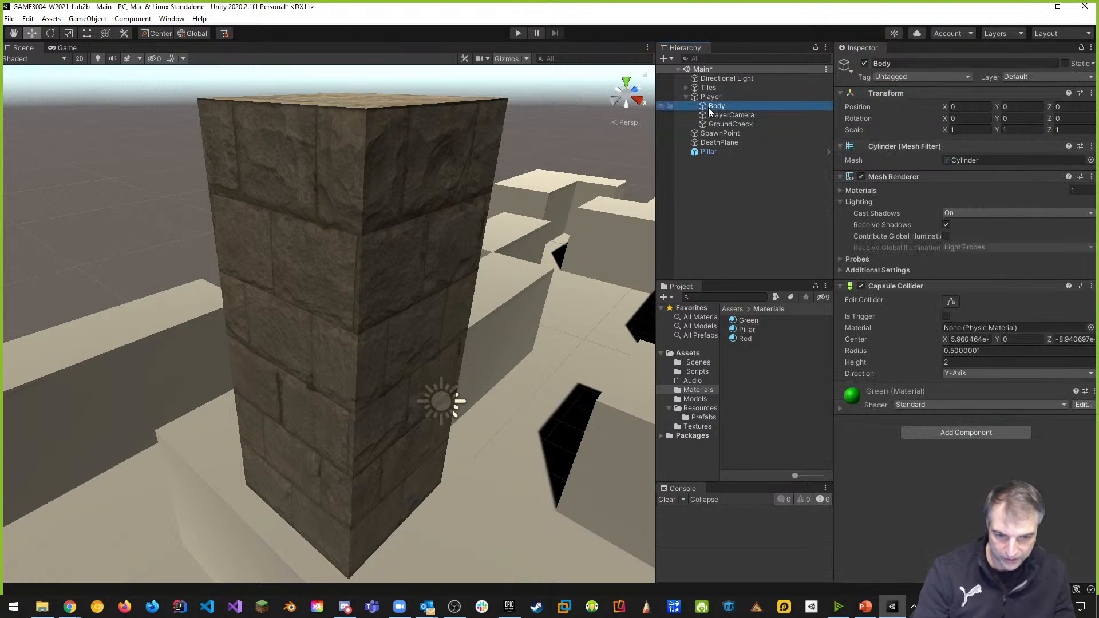
left_click(862, 177)
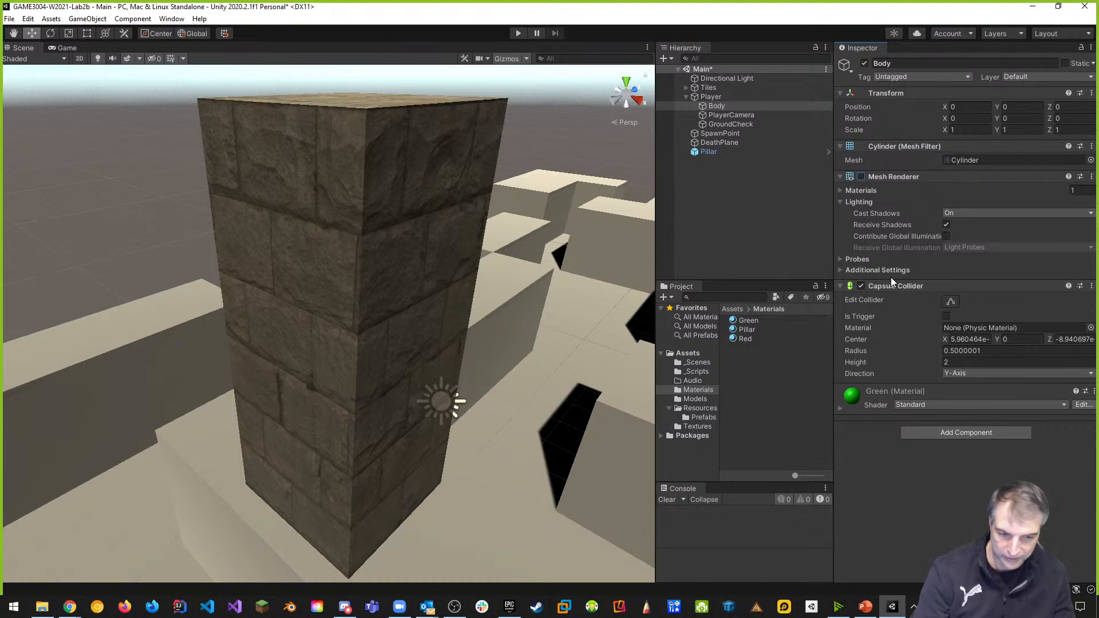
left_click(1092, 286)
left_click(1014, 321)
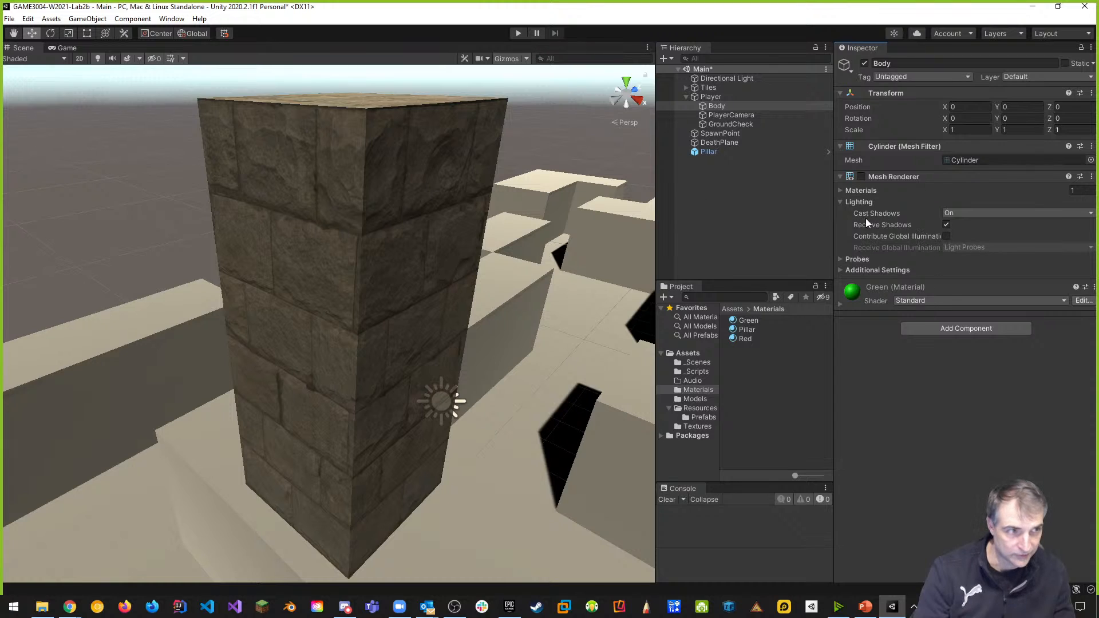
Step: Play the scene and move the player through the maze, jumping to view the pillar on the wall
left_click(517, 34)
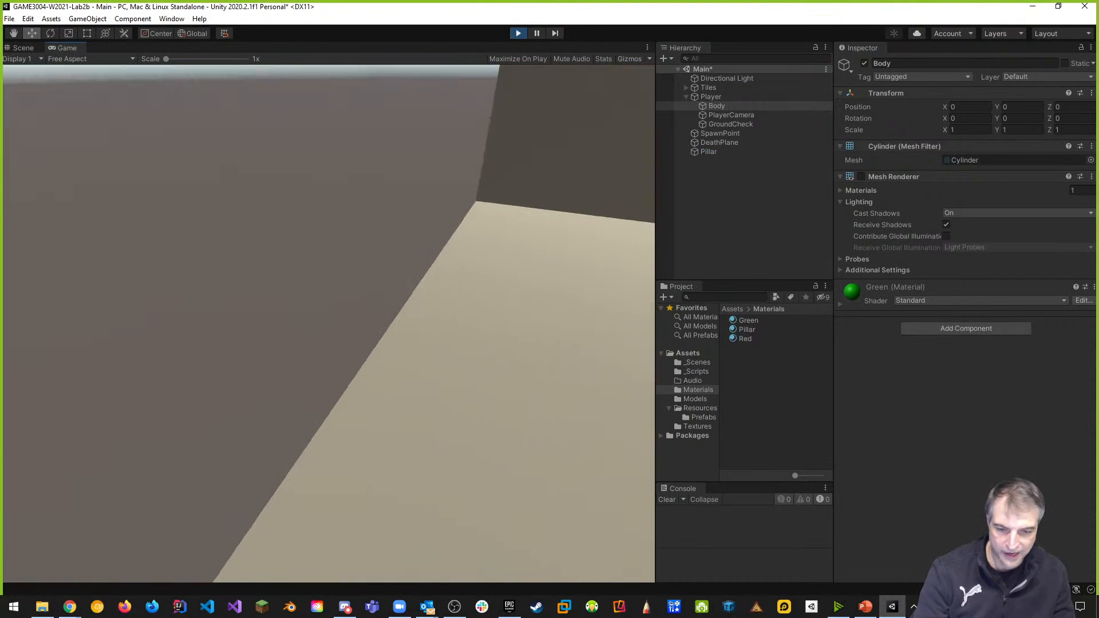
key("Escape")
left_click(555, 145)
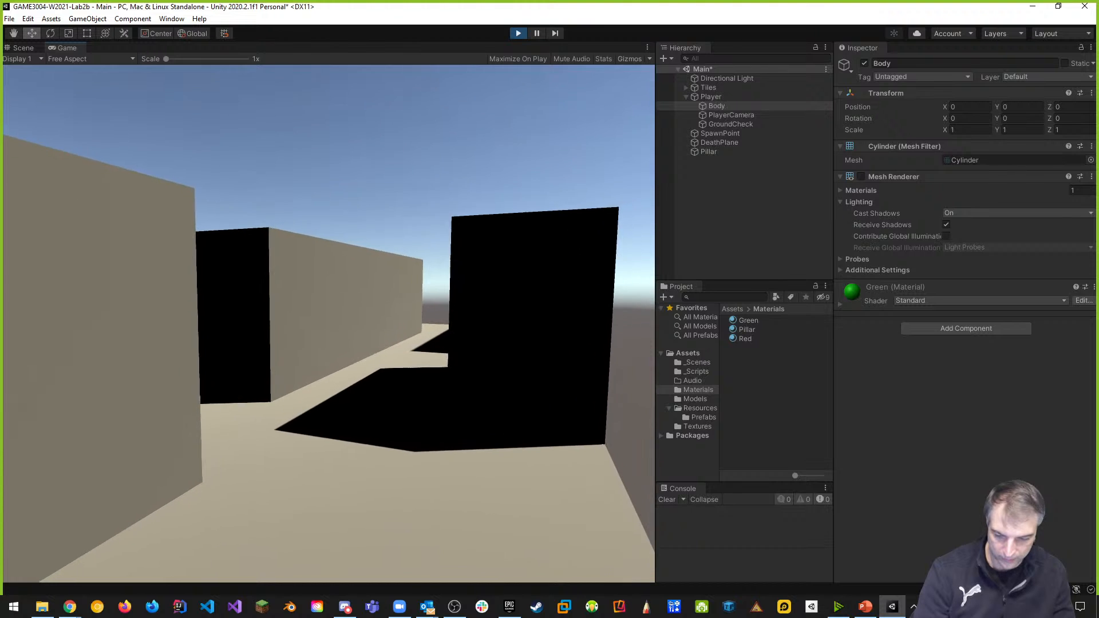
key("w")
key("w")
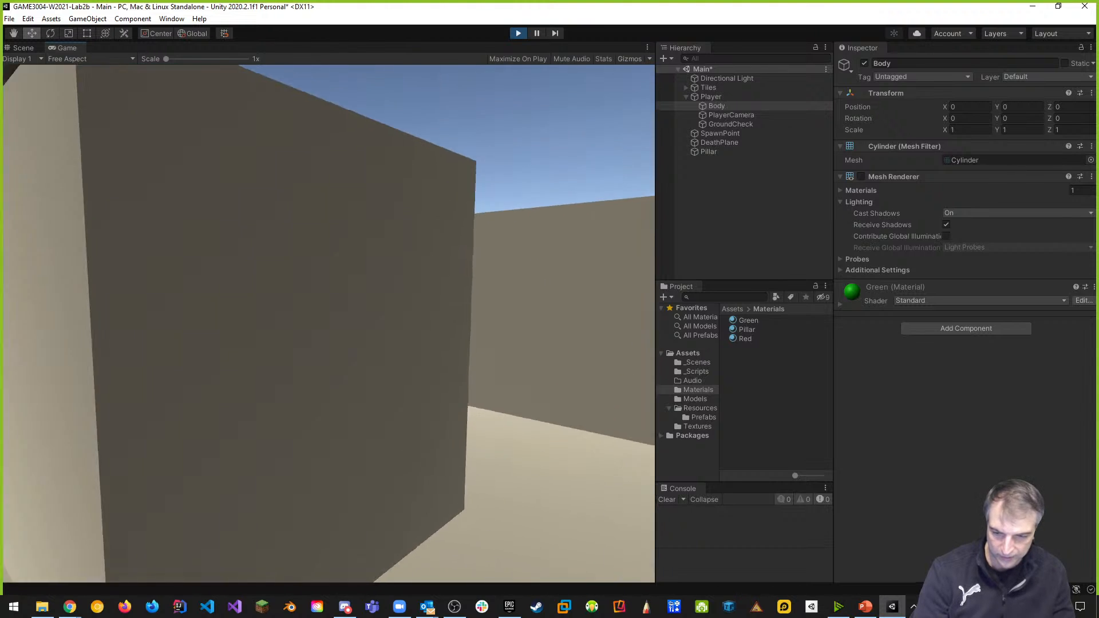
key("space")
key("s")
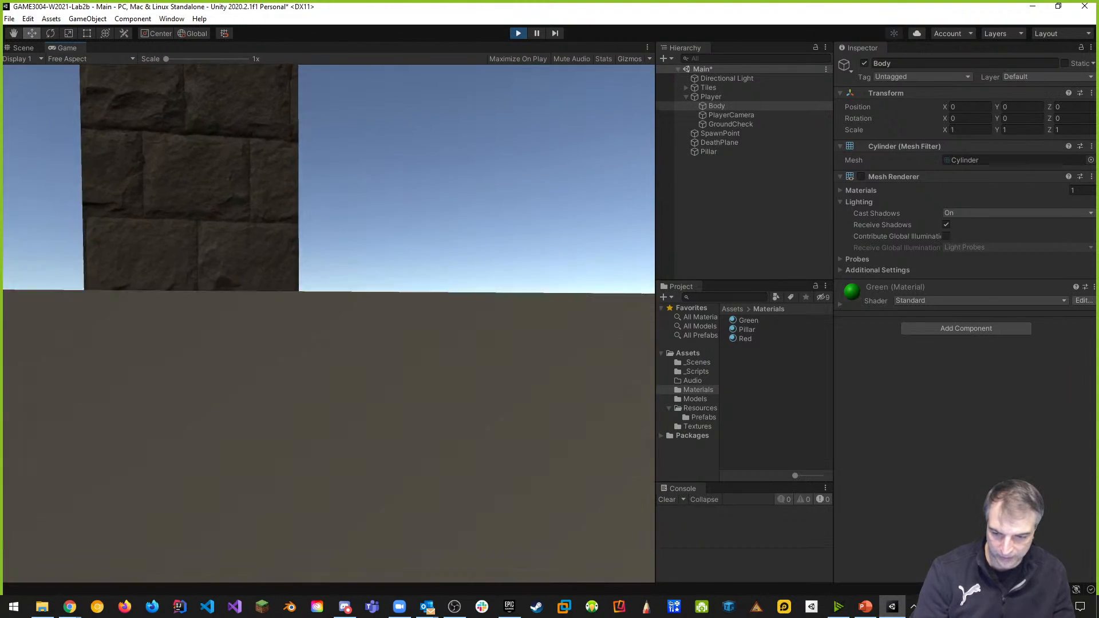
Step: Set the Player's Jump Height to 4 in the running game and jump onto the wall beside the pillar
key("Escape")
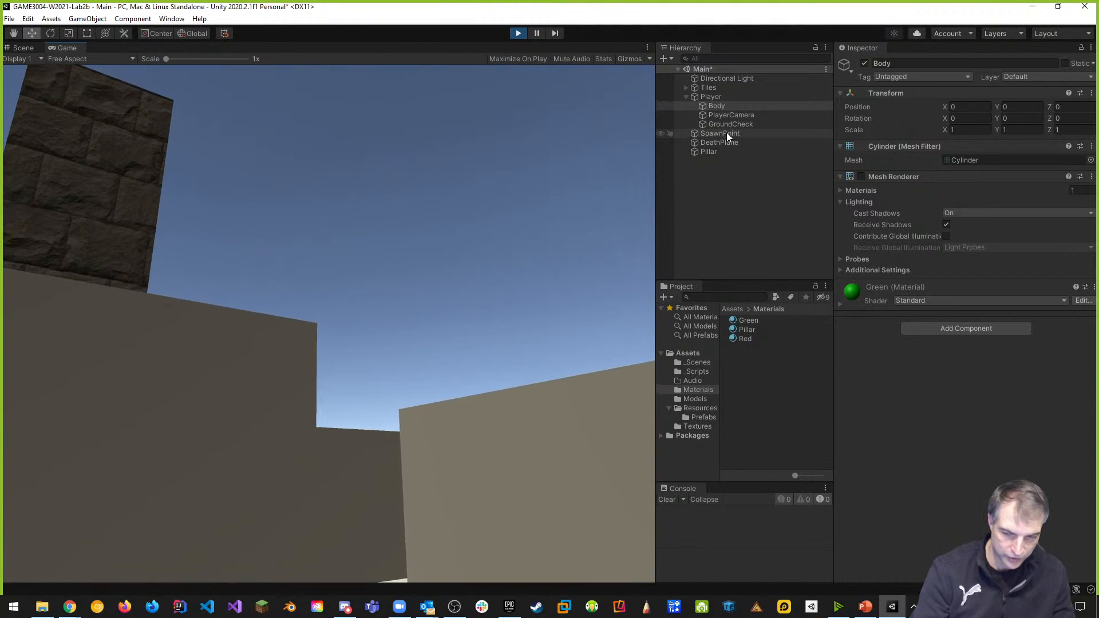
left_click(713, 98)
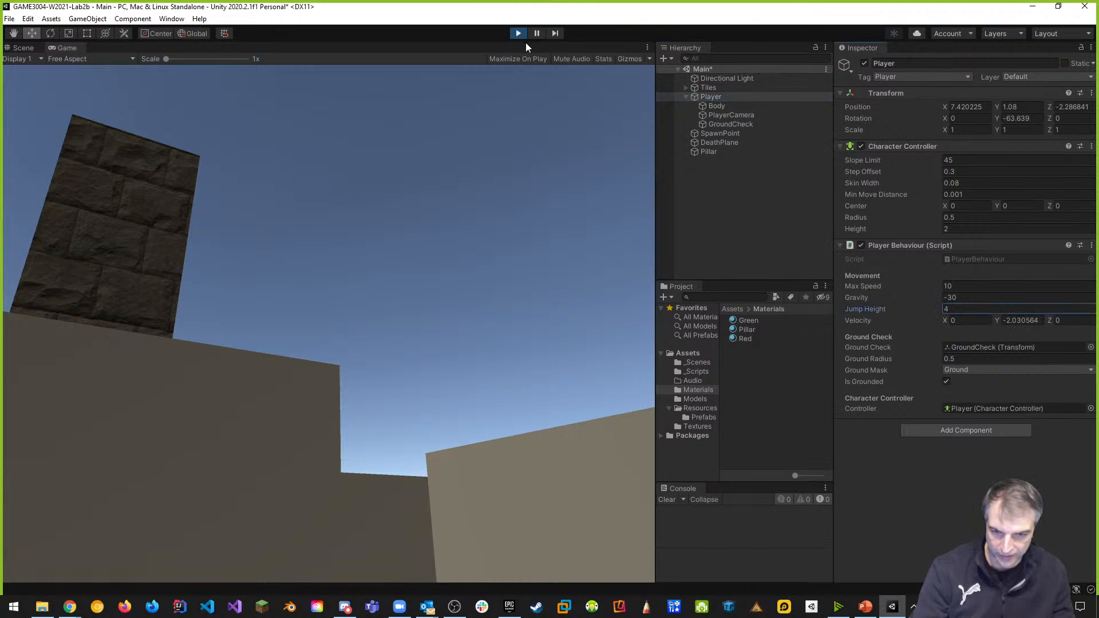
left_click(367, 321)
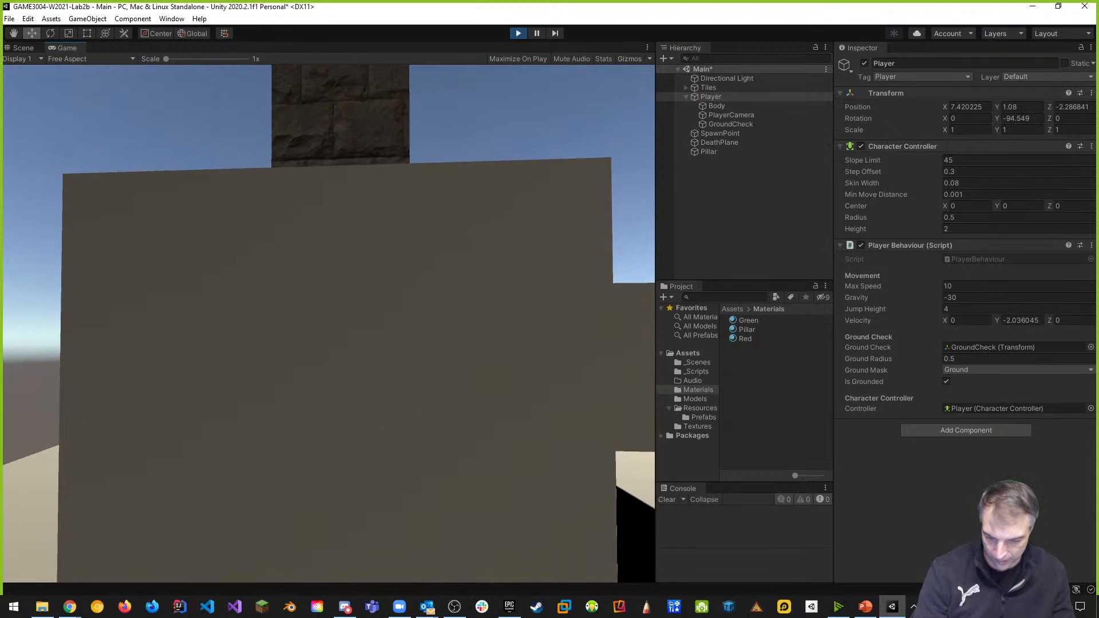
key("space")
key("space")
key("w")
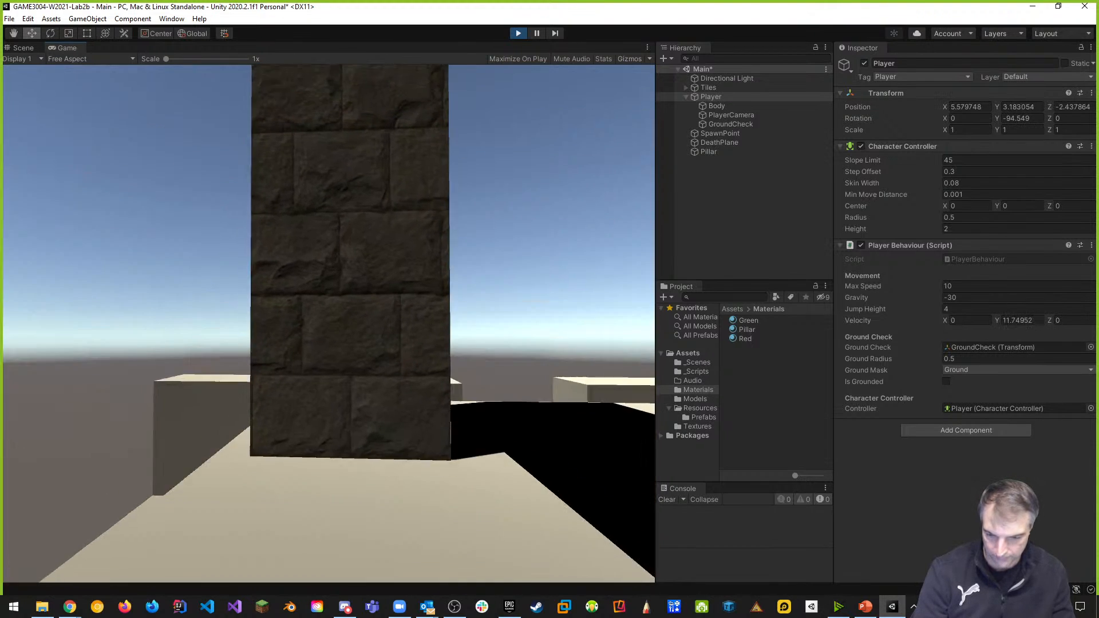
key("space")
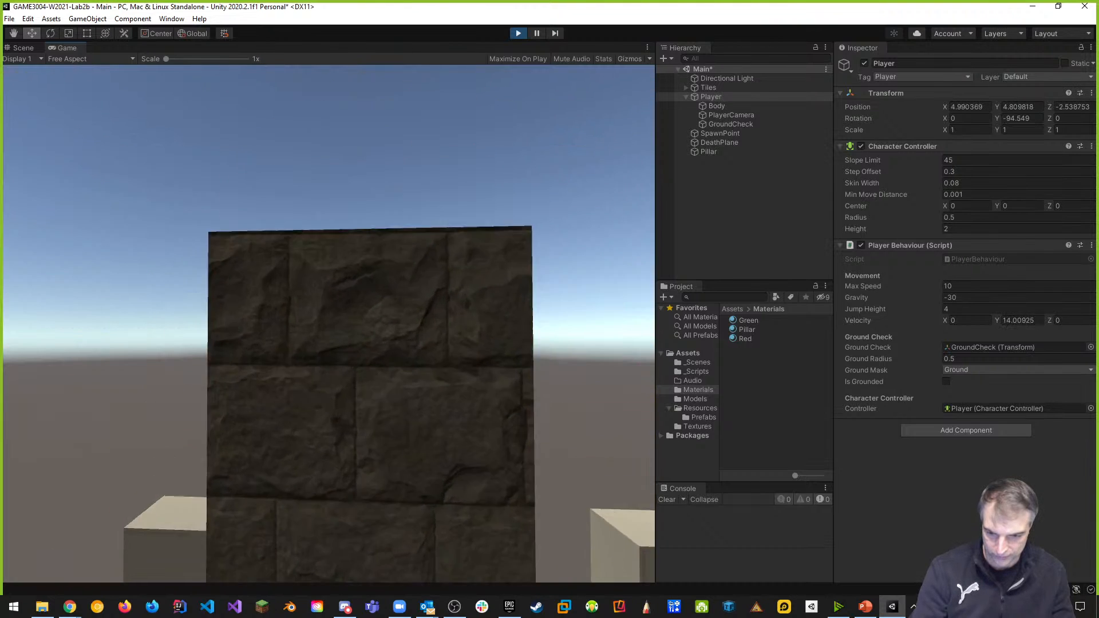
key("s")
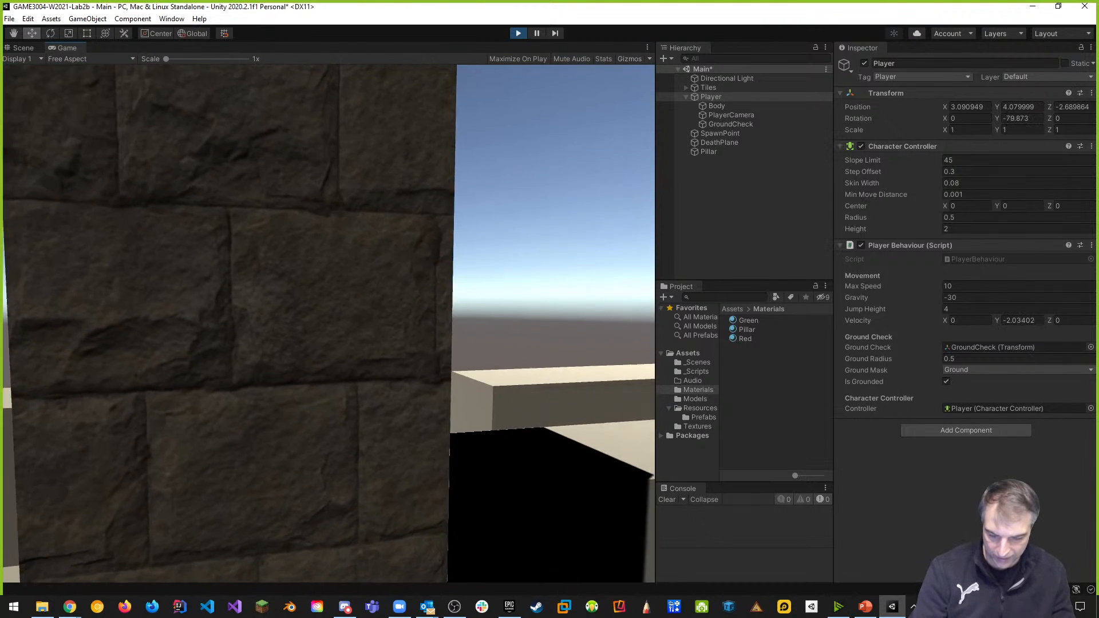
Step: Finish viewing the pillar, stop the play test, and save the Main scene and the project
key("d")
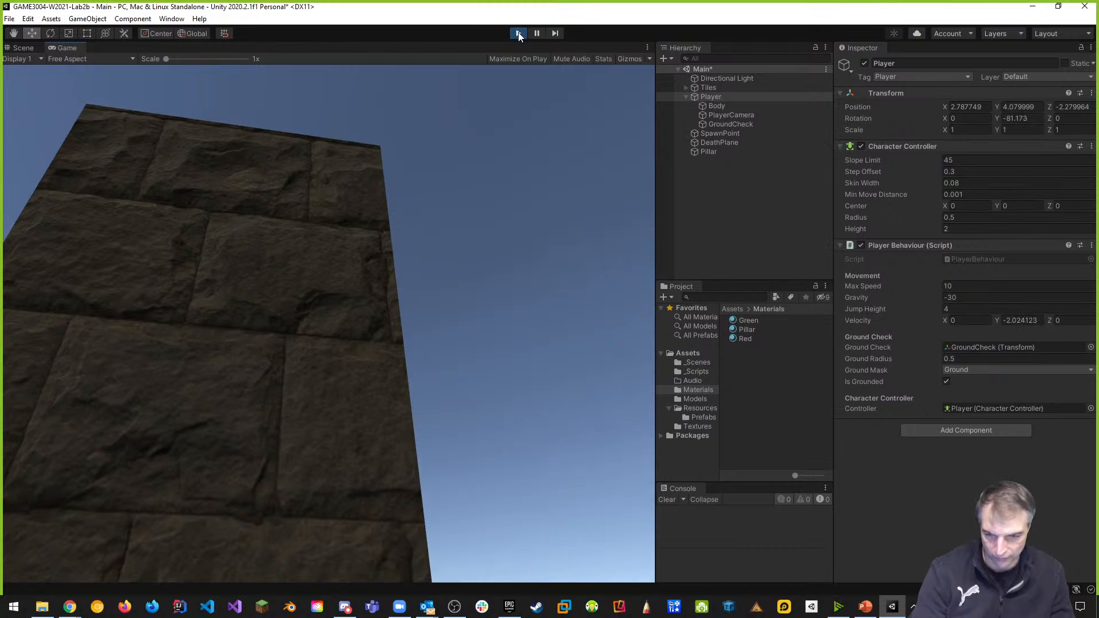
left_click(519, 34)
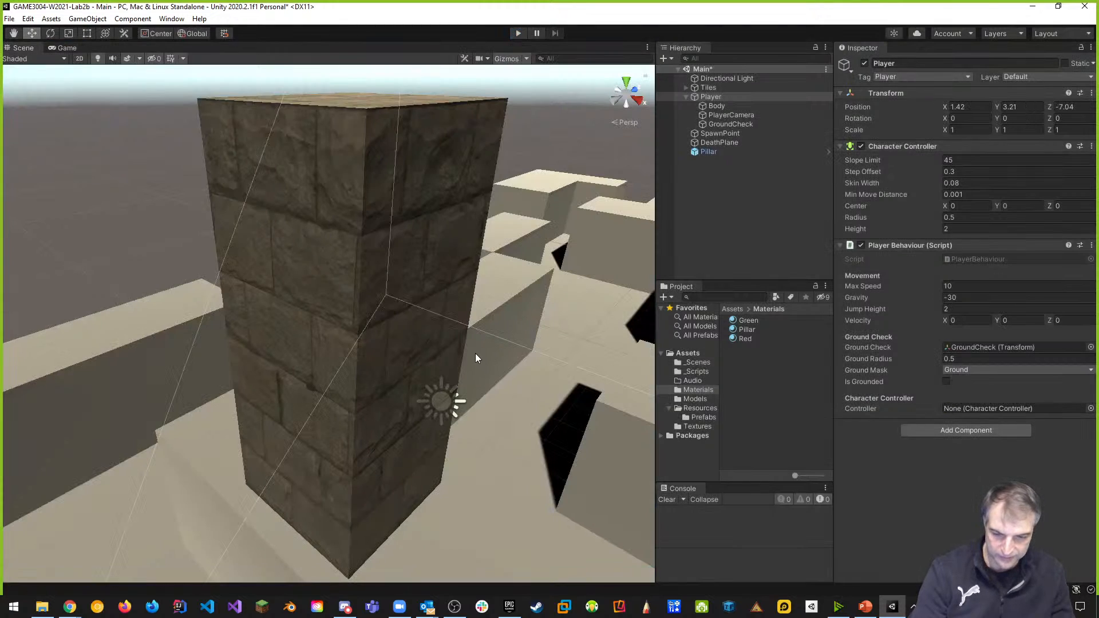
left_click(10, 19)
left_click(23, 71)
left_click(10, 18)
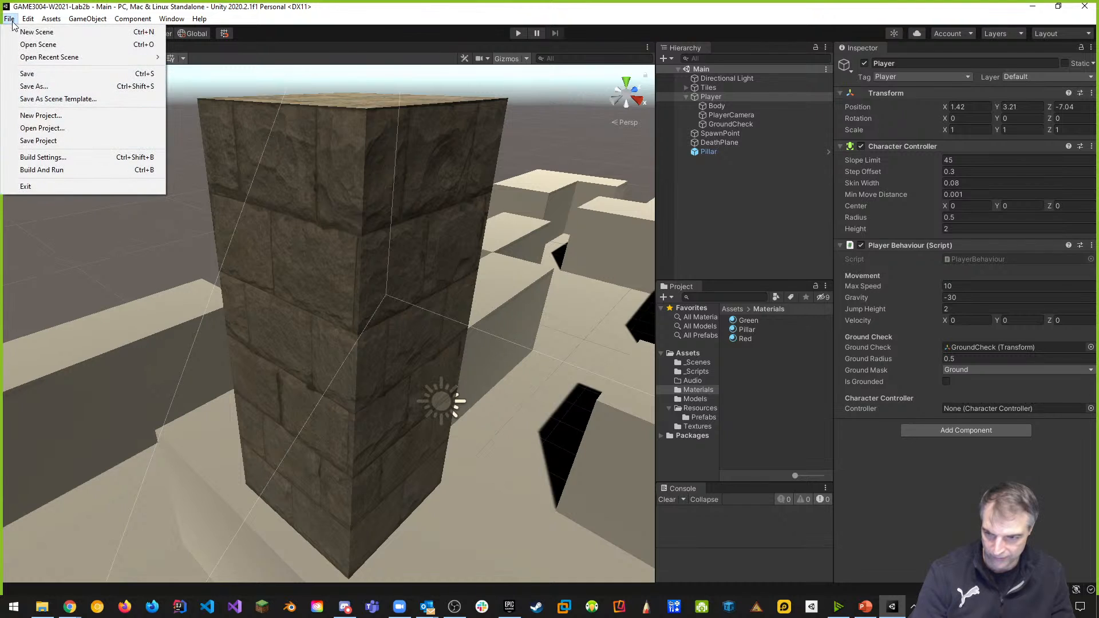
left_click(38, 142)
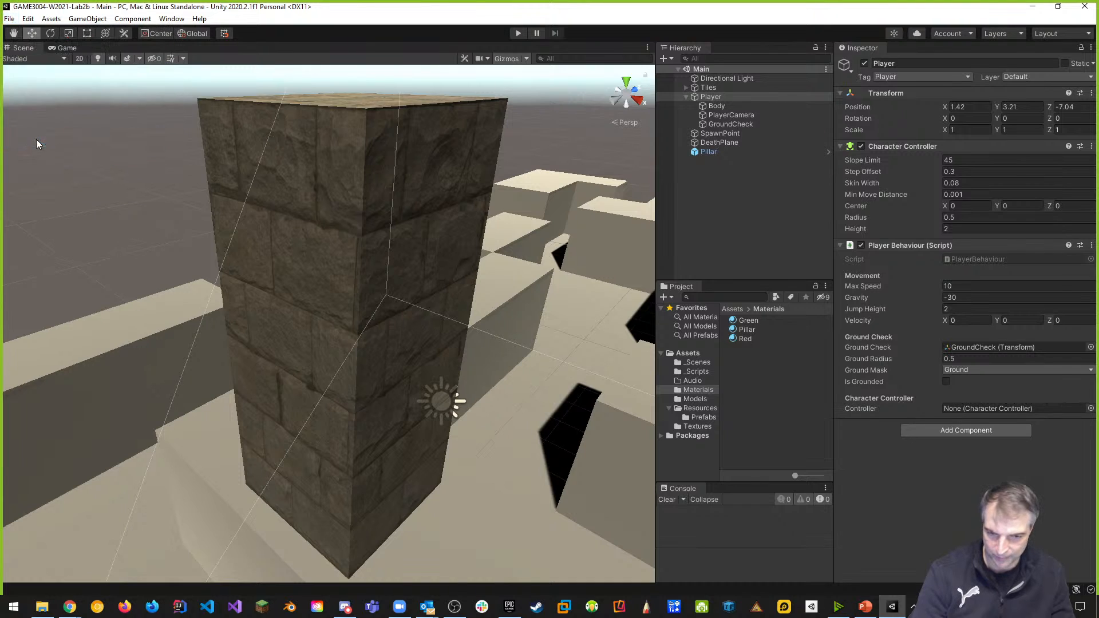
Step: Close the Unity editor and open a Command Prompt window
left_click(1087, 10)
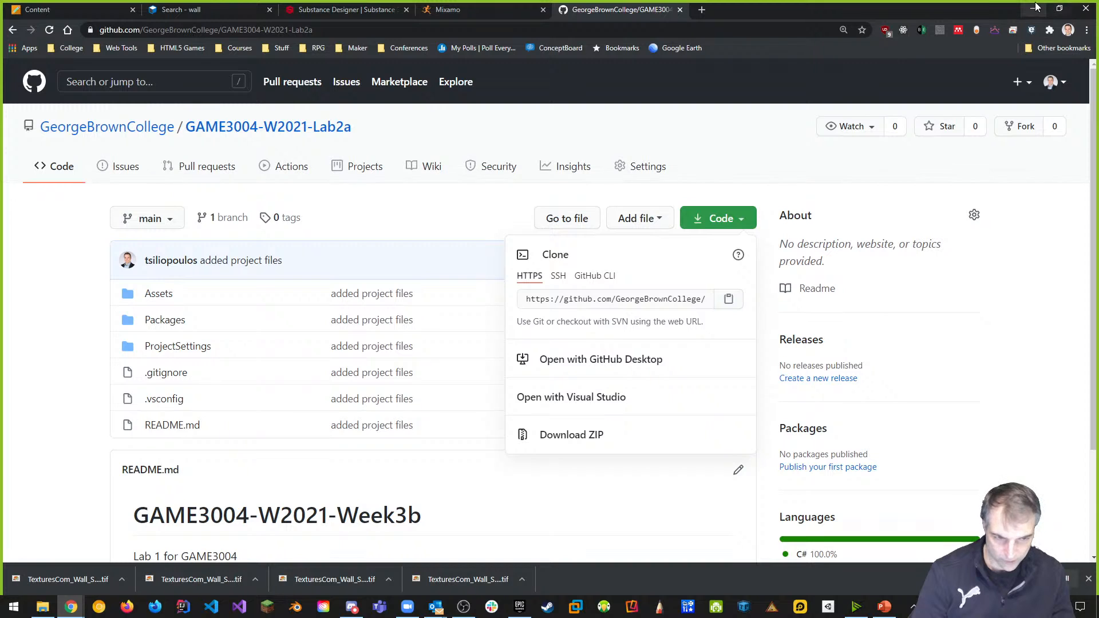
left_click(1033, 10)
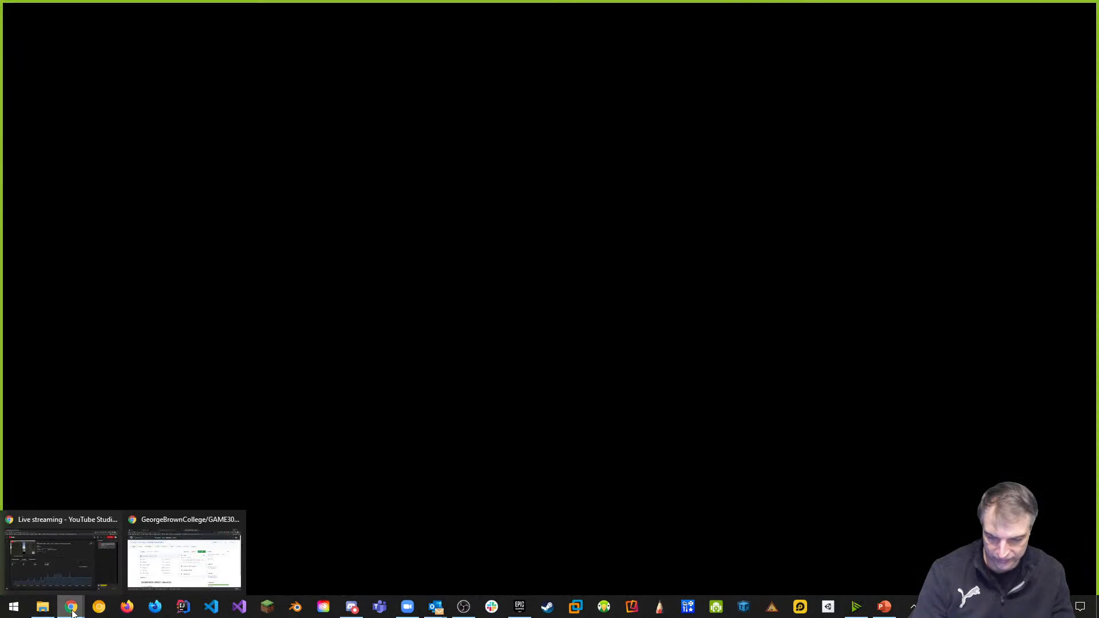
left_click(20, 608)
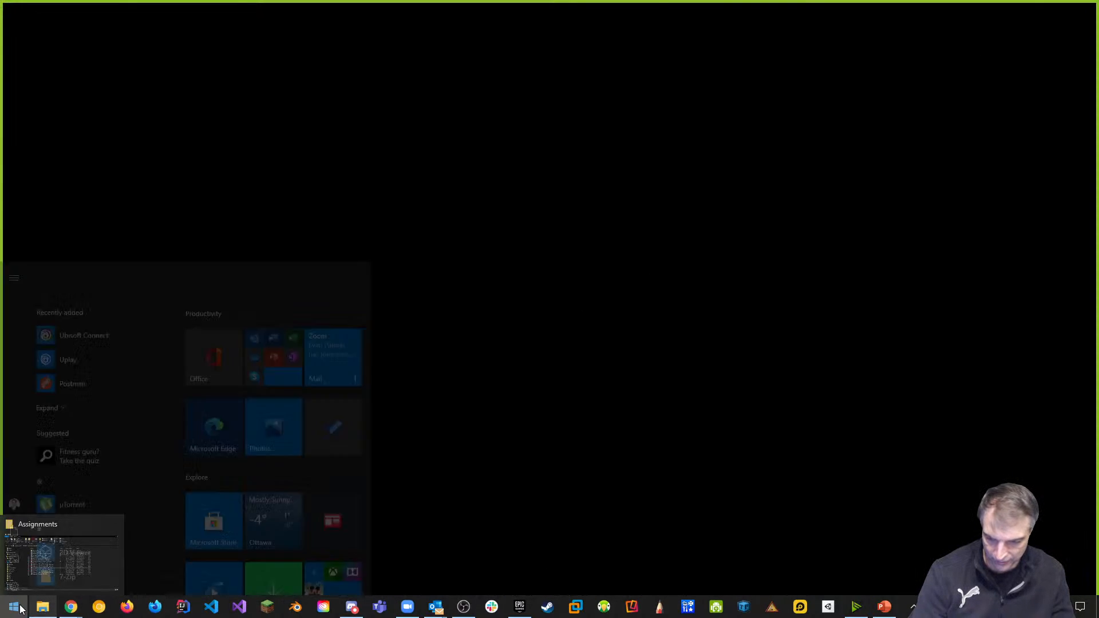
type("cmd")
key("Return")
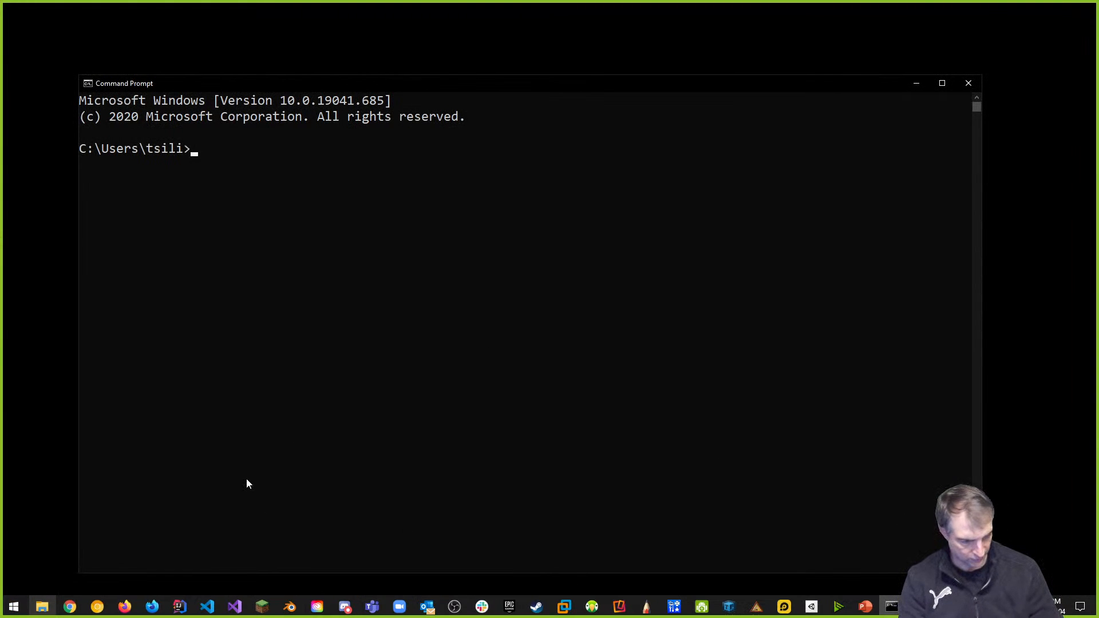
Step: Change to the GAME3004-W2021-Lab2b project folder and remove its Git remote with "git remote rm origin"
key("super+e")
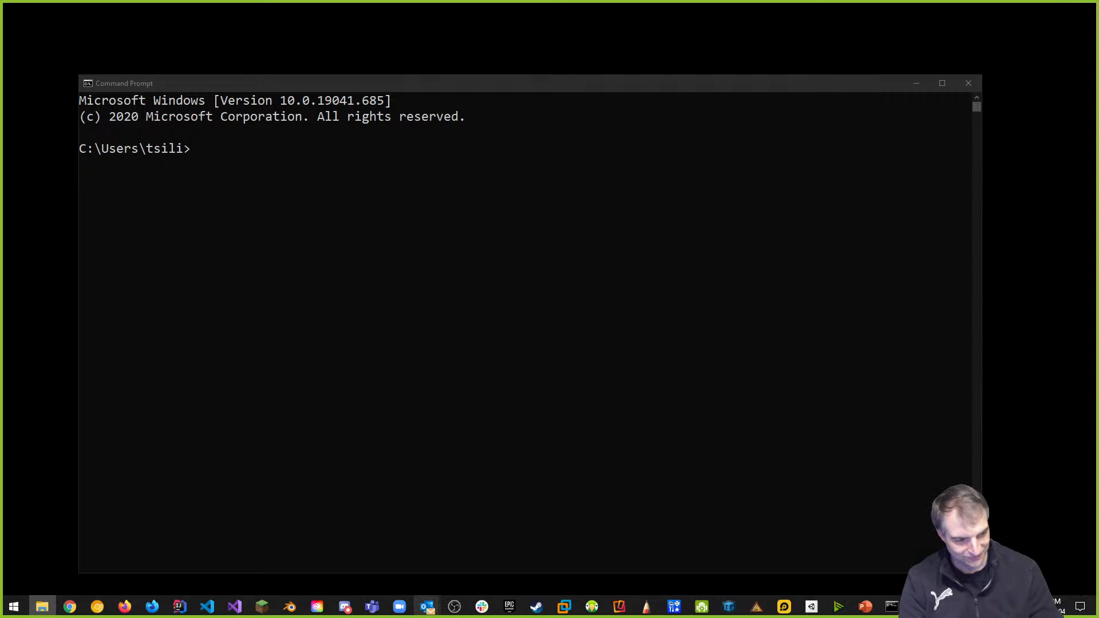
left_click(551, 282)
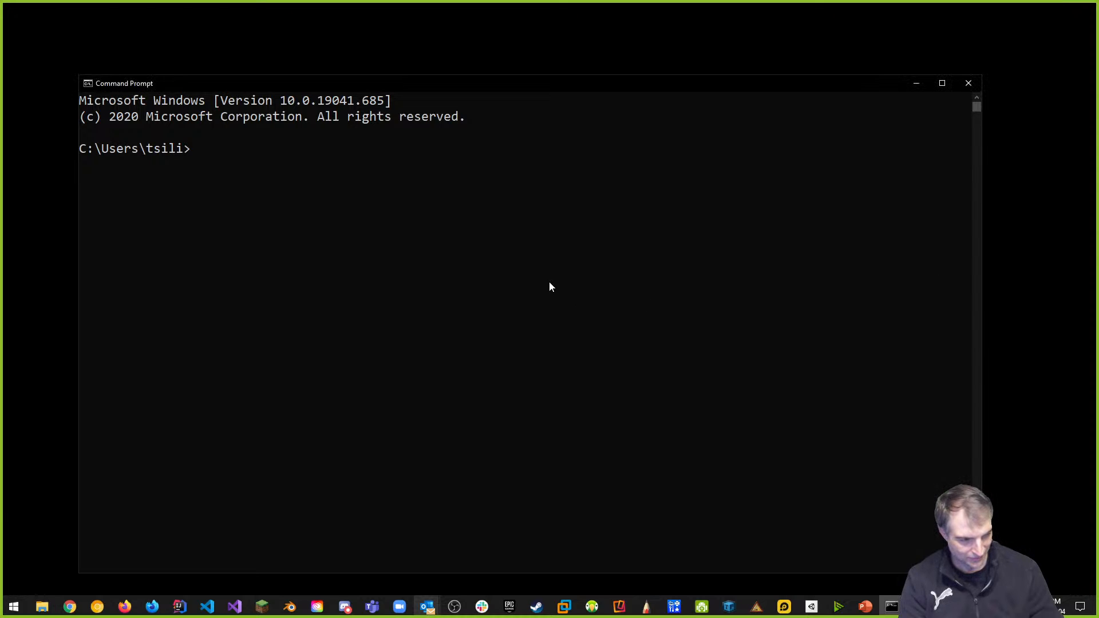
type("cd")
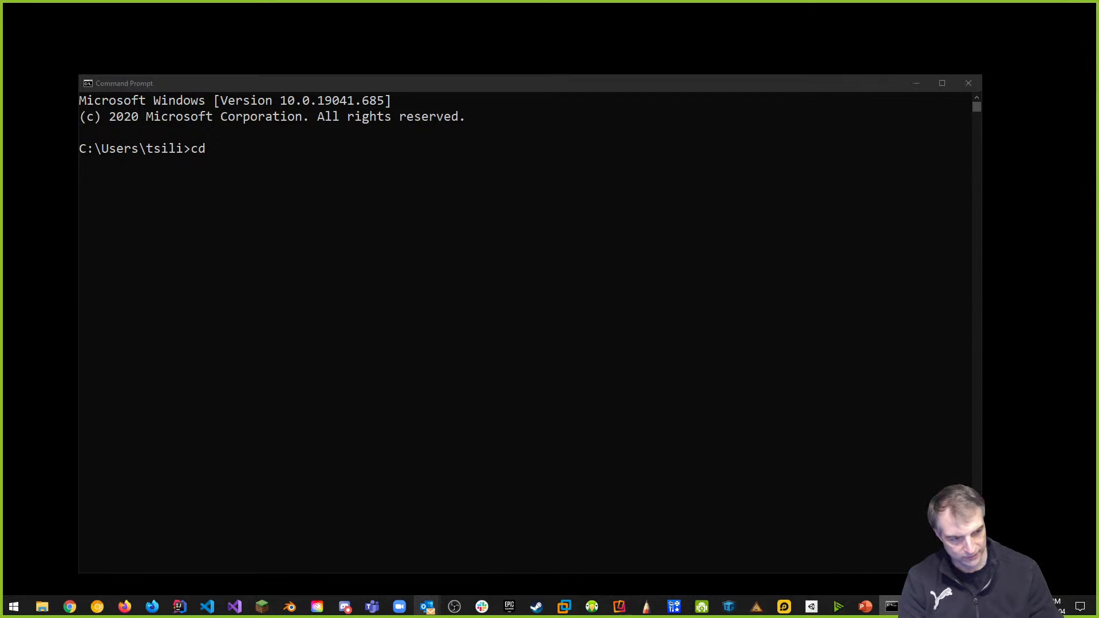
type("C:\\Users\\tsili\\OneDrive\\Desktop\\GBC\\GAME3004\\GAME3004-W2021-Lab2b")
key("Return")
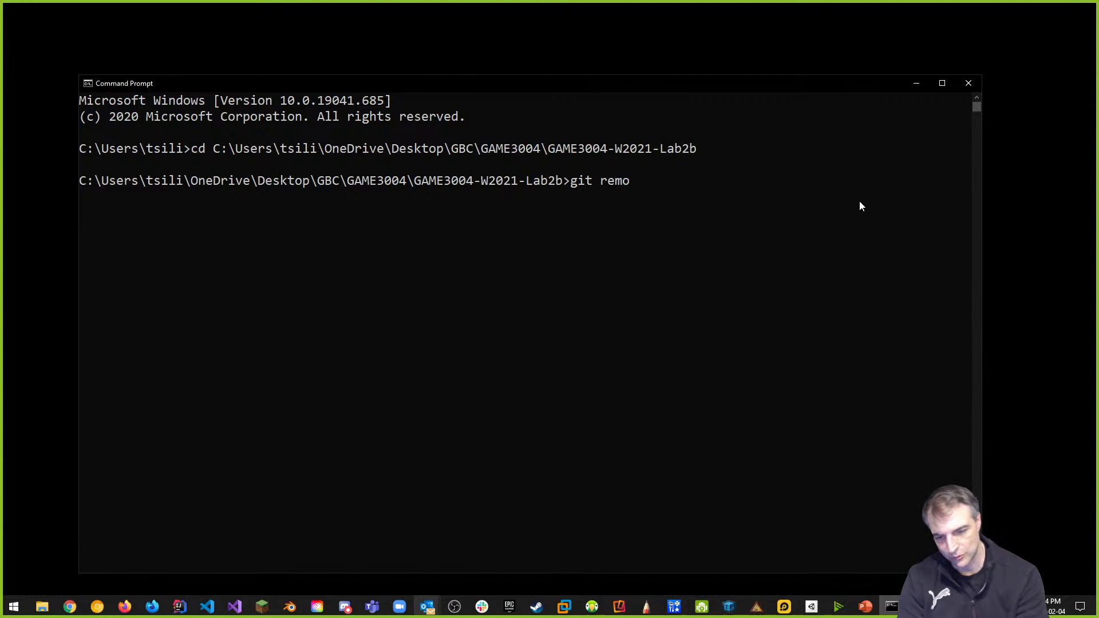
type("git remote rm origin")
key("Return")
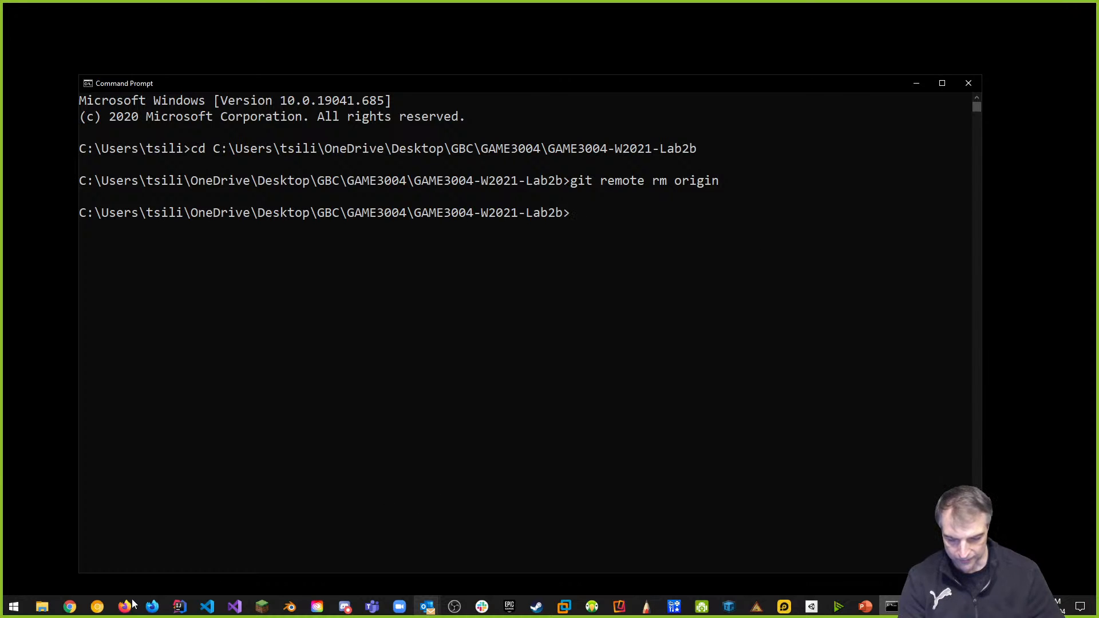
Step: Switch to Chrome and start a new repository in the GeorgeBrownCollege organization on GitHub
mouse_move(69, 606)
left_click(185, 564)
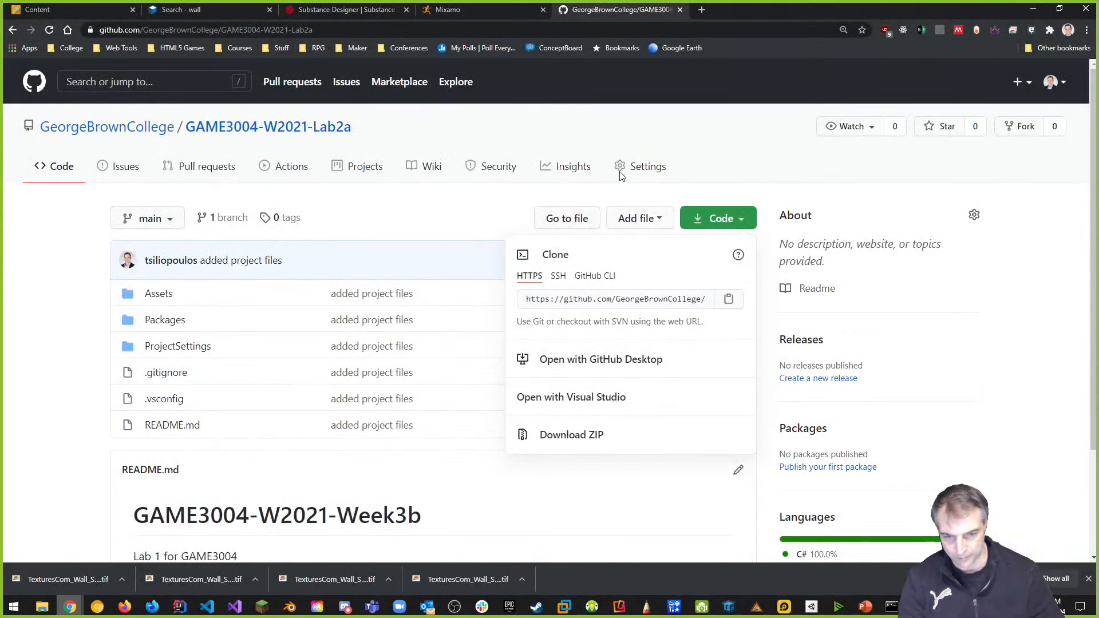
left_click(126, 130)
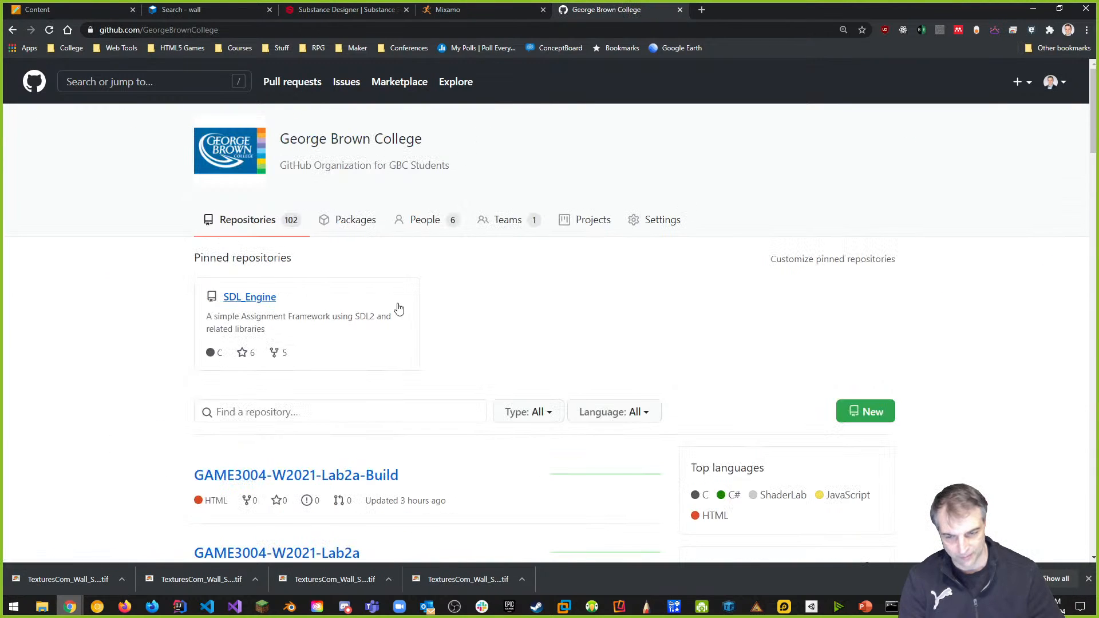
scroll(390, 344, "down", 4)
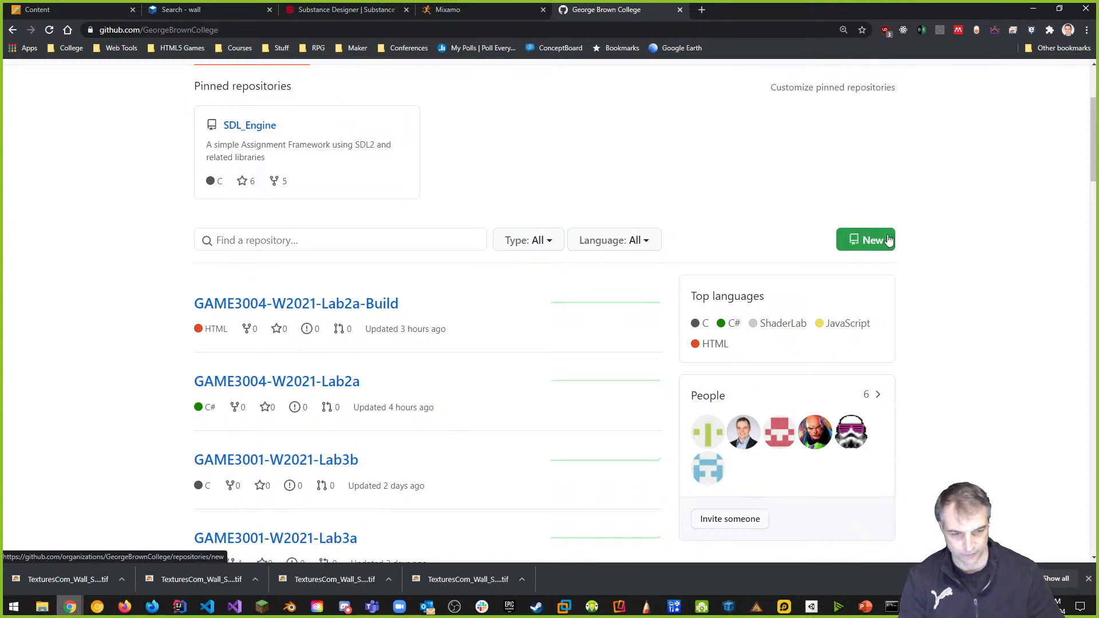
left_click(878, 245)
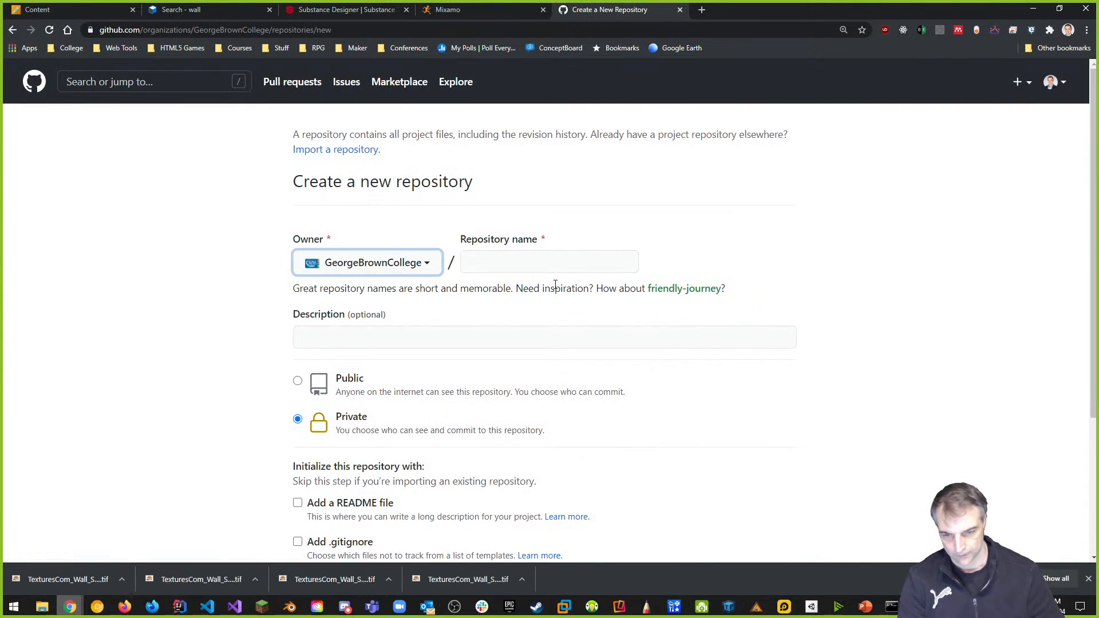
Step: Name the public repository GAME3004-W2021-Lab2-Final and create it
left_click(552, 265)
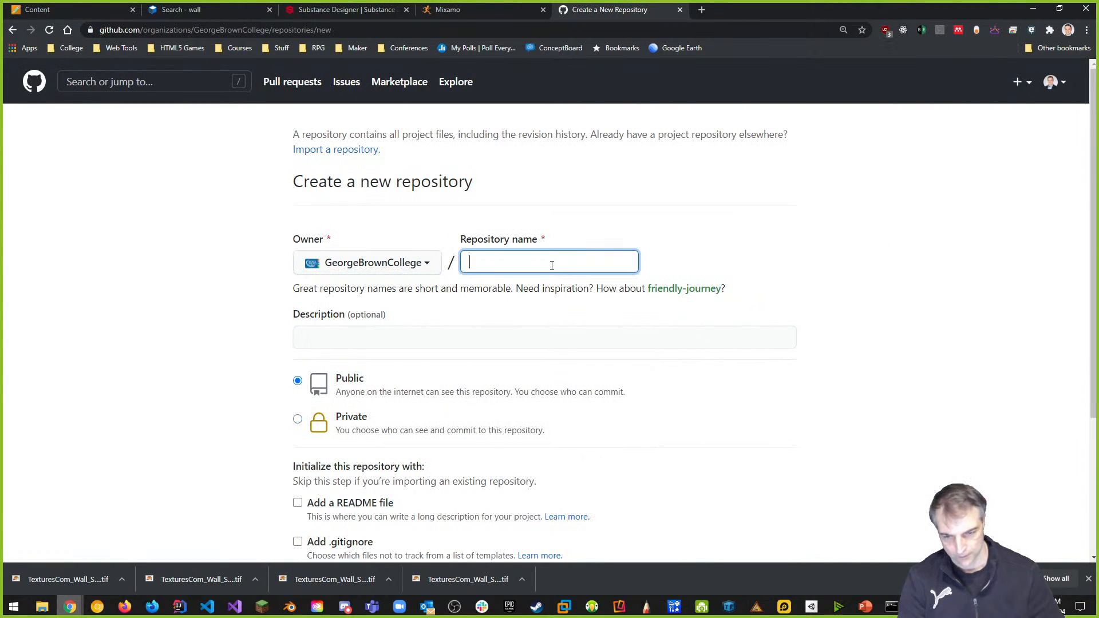
type("L")
key("BackSpace")
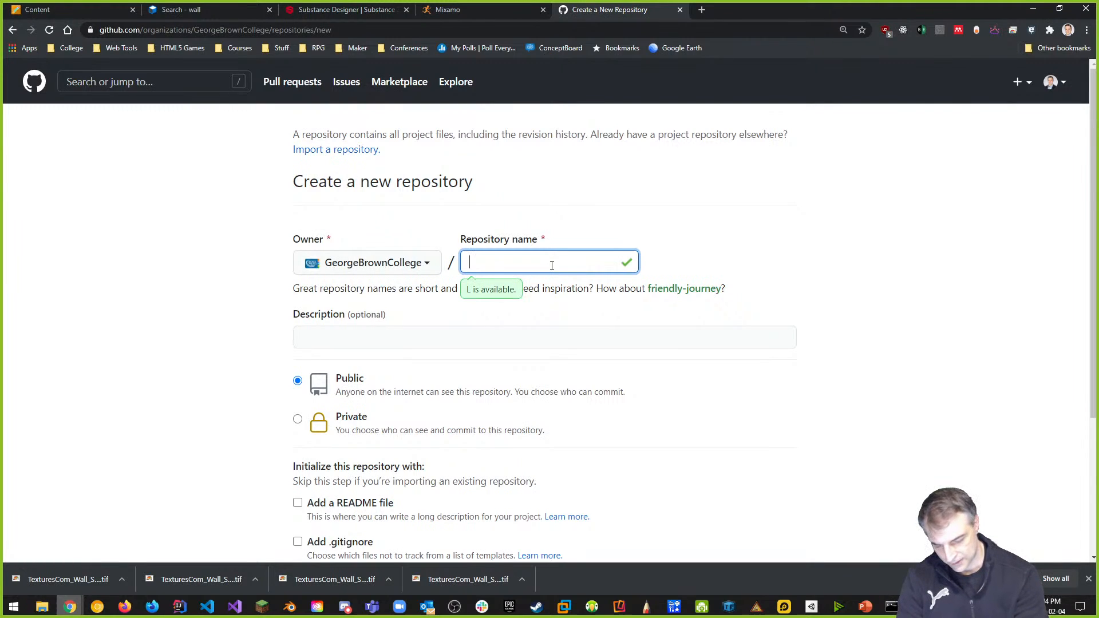
type("GAME30")
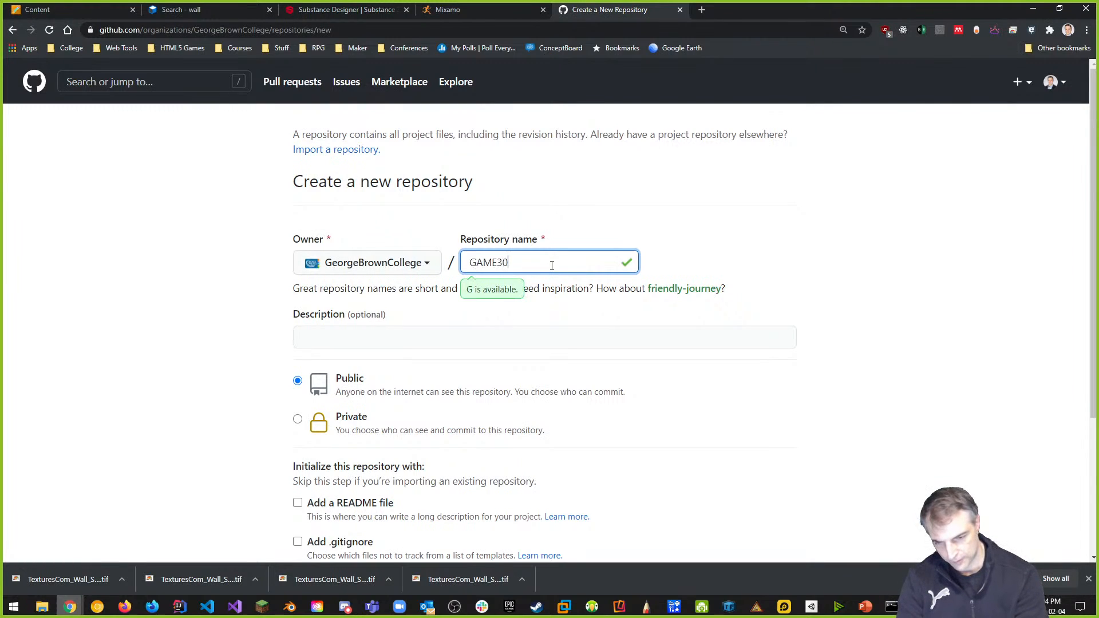
type("04-W20201-")
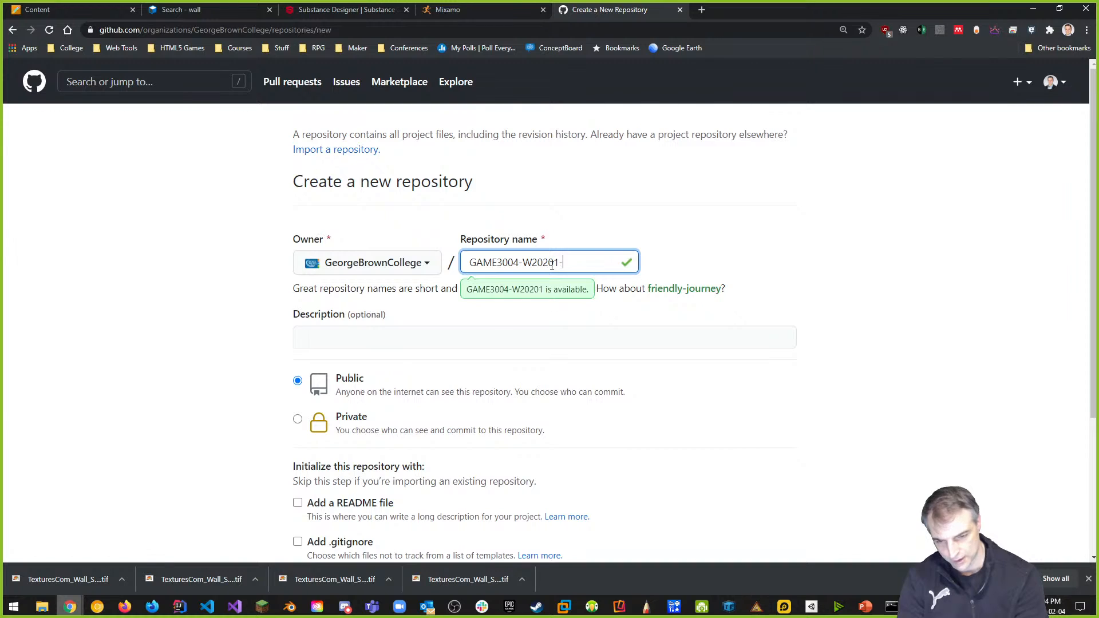
key("BackSpace")
key("BackSpace")
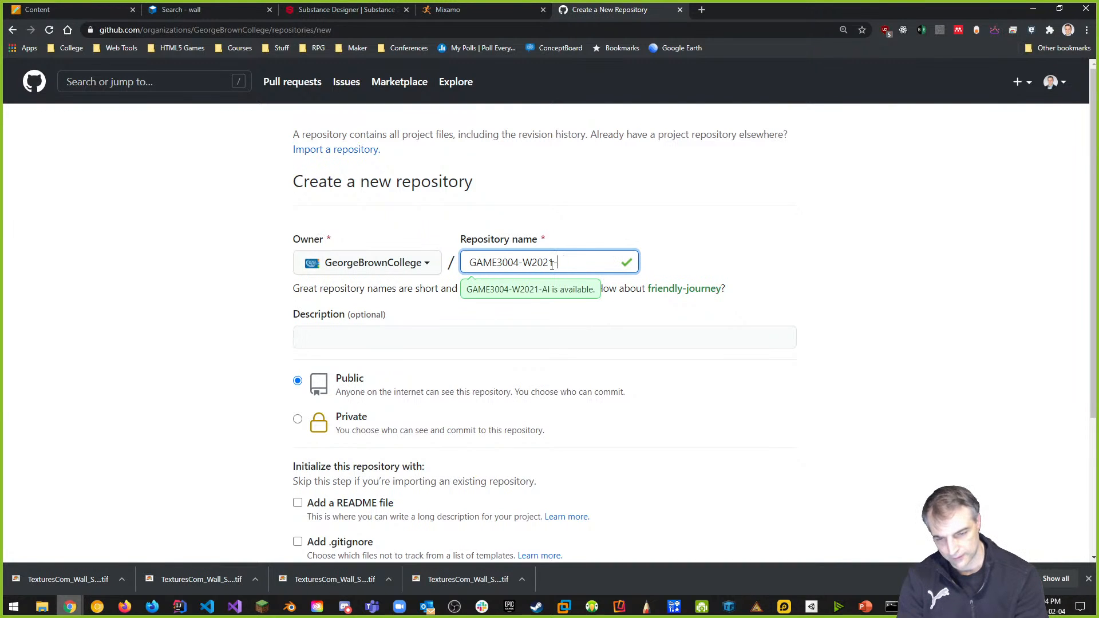
type("Lab2")
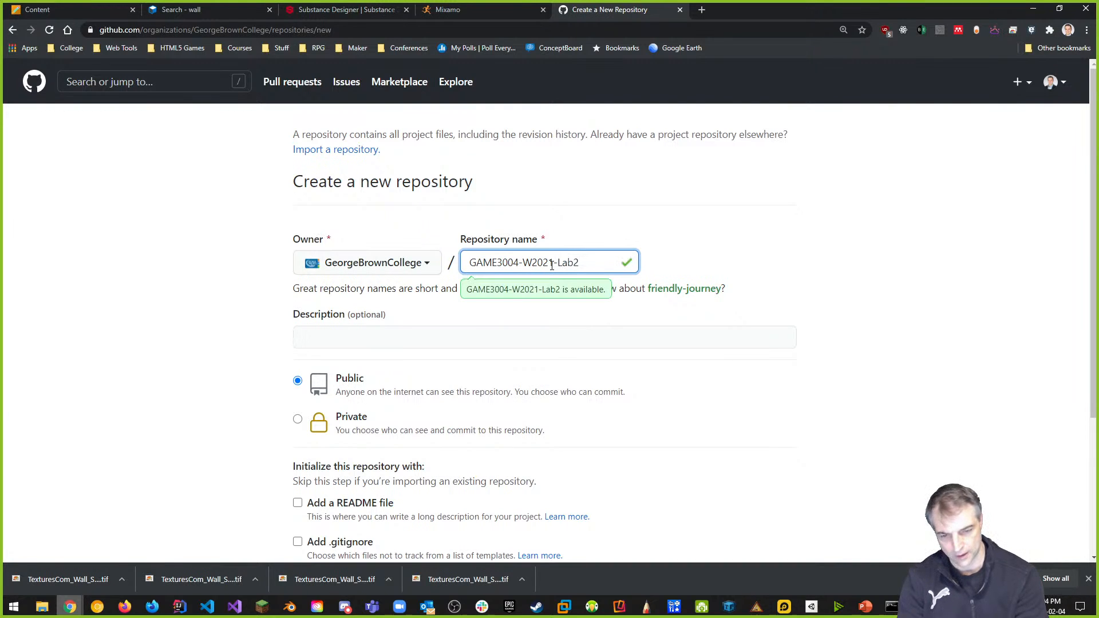
type("-Final")
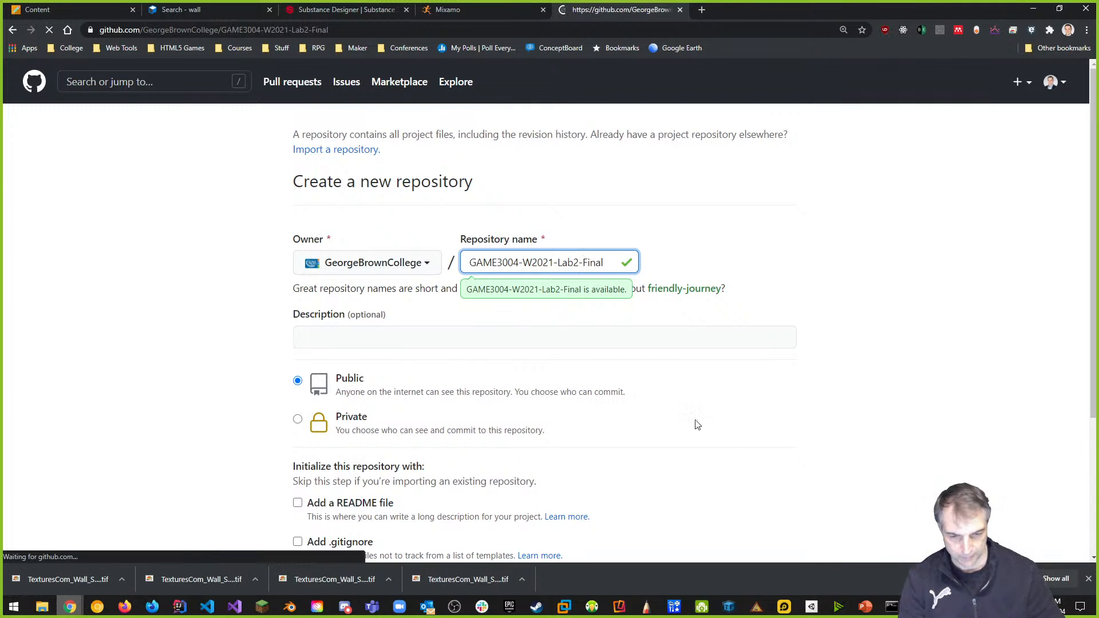
Step: Copy GitHub's commands for setting the main branch, adding the origin remote and pushing, and run them in Command Prompt
scroll(154, 429, "down", 3)
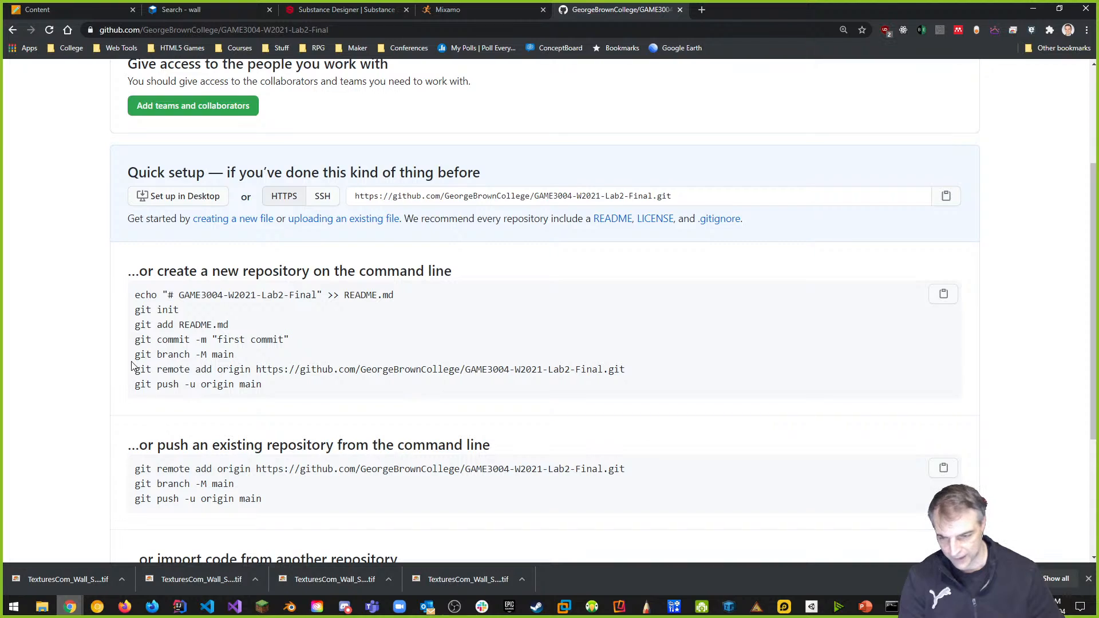
left_click_drag(163, 361, 274, 397)
key("super+c")
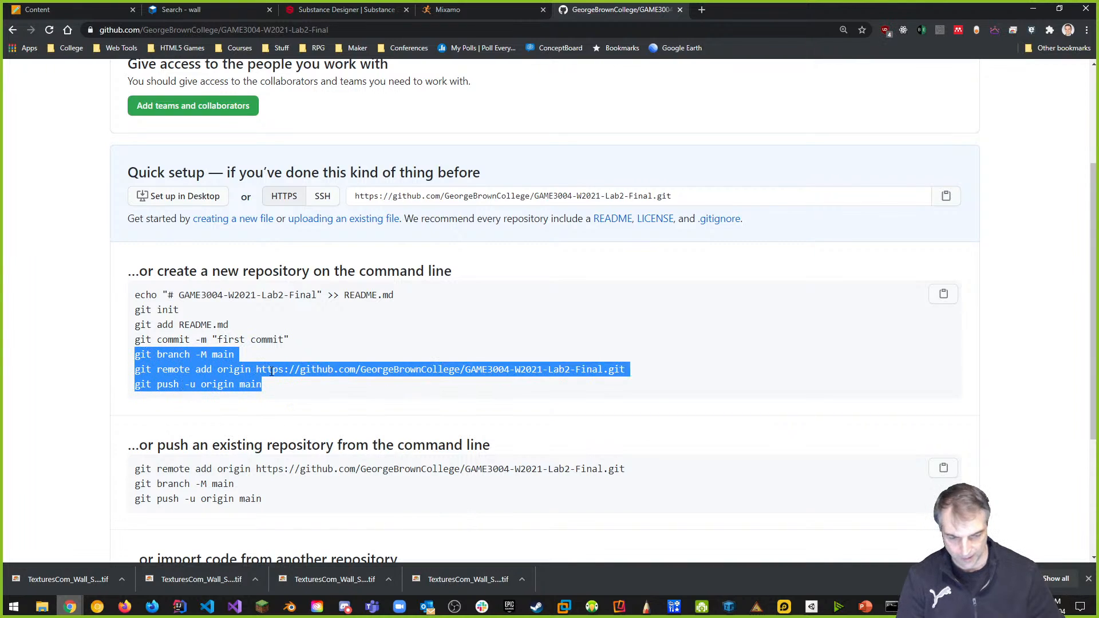
left_click(891, 610)
right_click(589, 235)
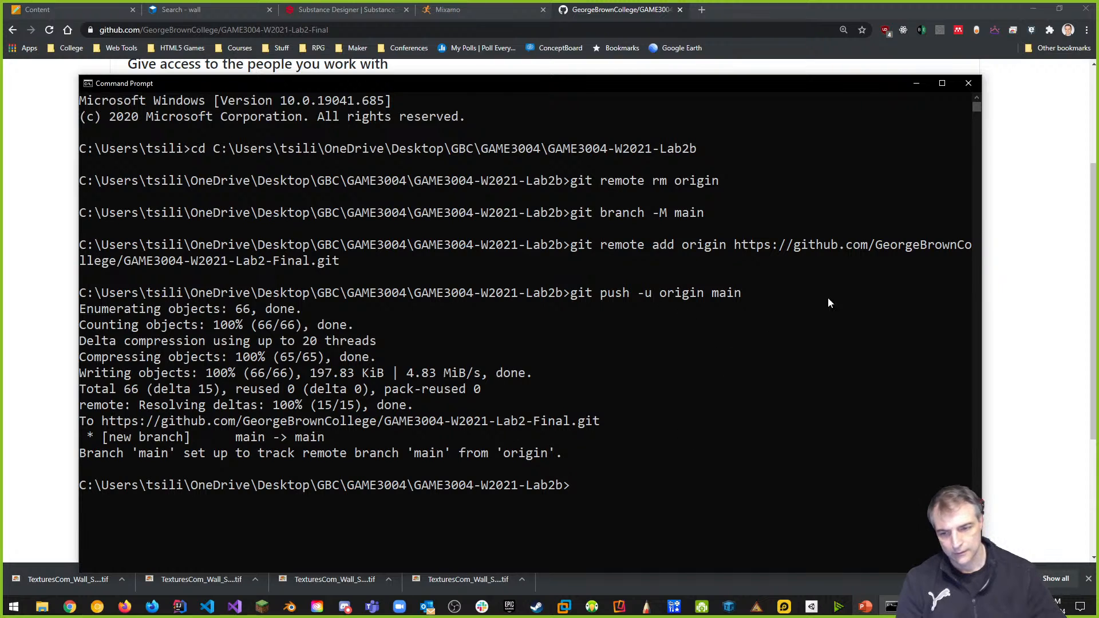
Step: Reload the GAME3004-W2021-Lab2-Final repository page in Chrome and look over the pushed files
left_click(1019, 236)
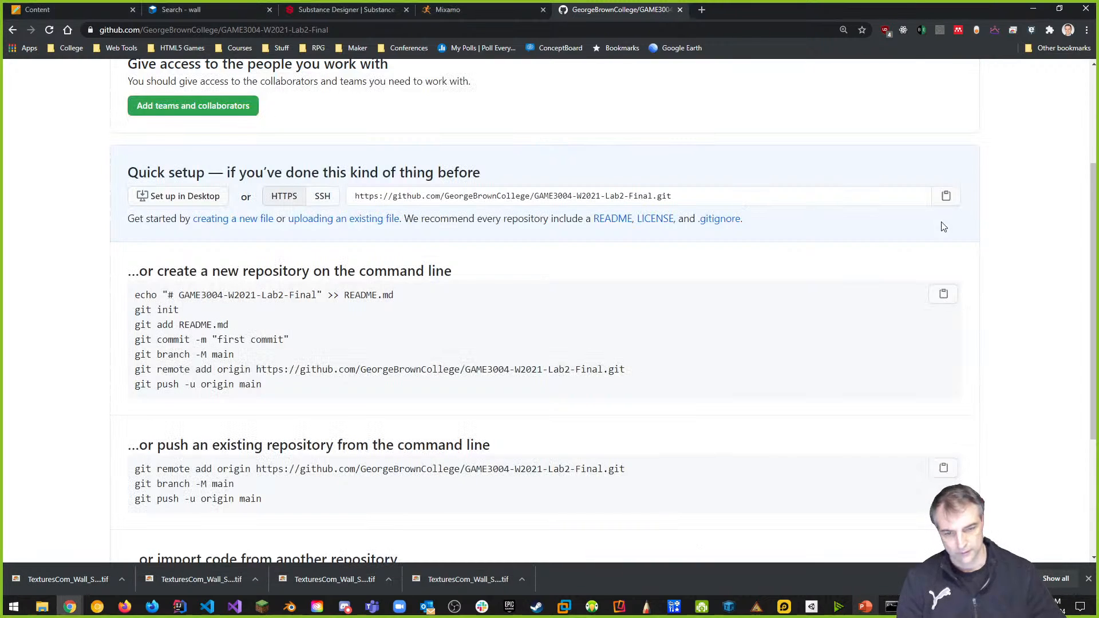
left_click(50, 30)
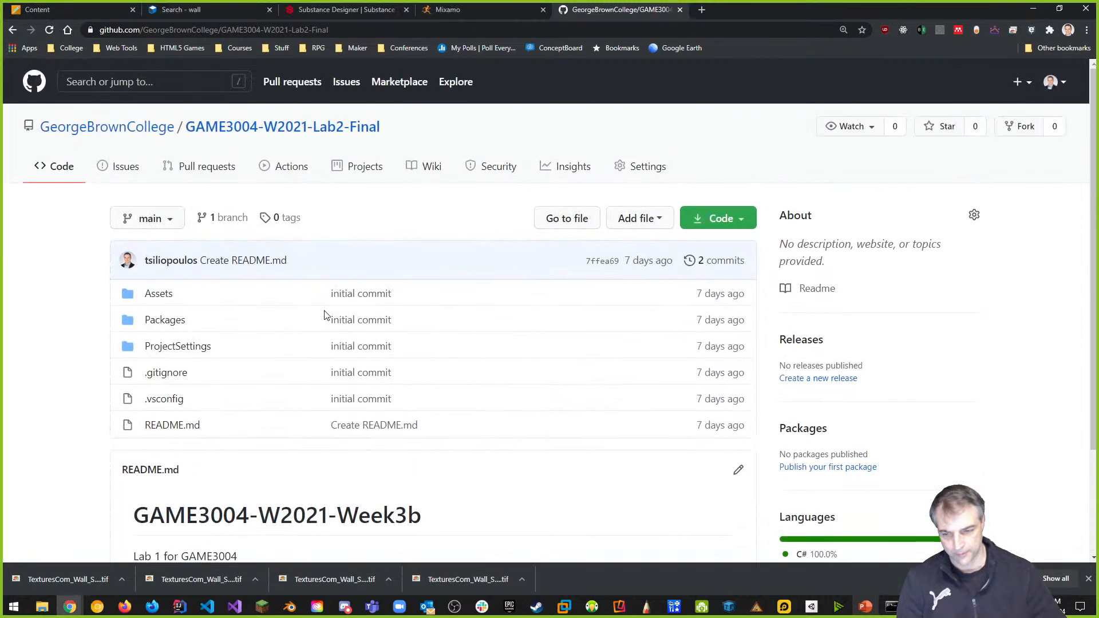
scroll(324, 315, "down", 3)
scroll(221, 392, "up", 3)
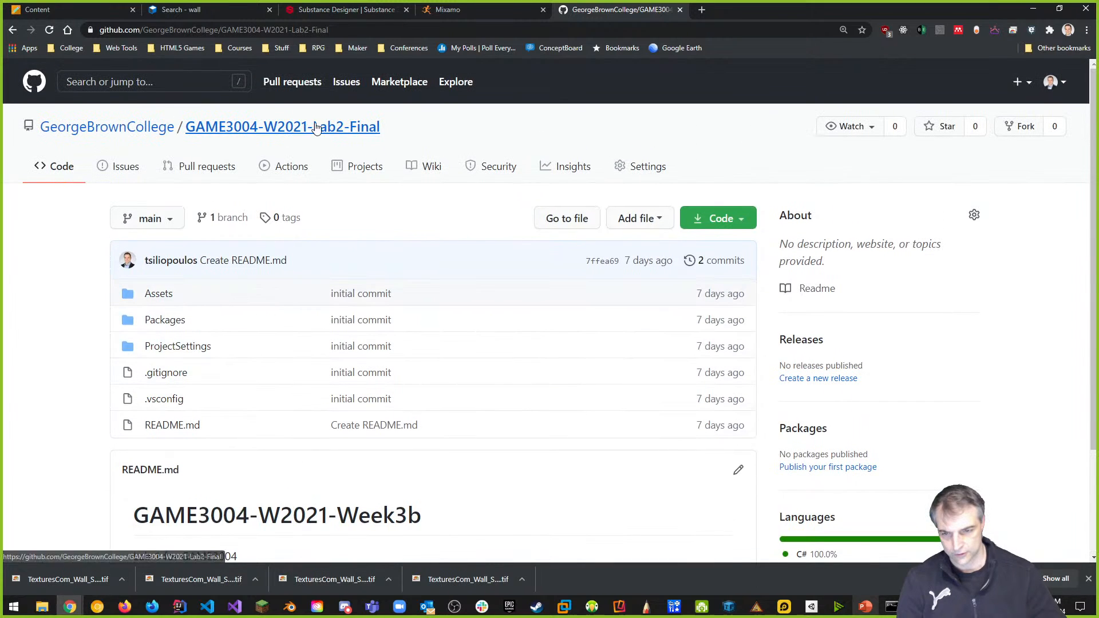
Step: Open README.md for editing and change its heading to GAME3004-W2021-Lab2-Final
scroll(327, 396, "down", 2)
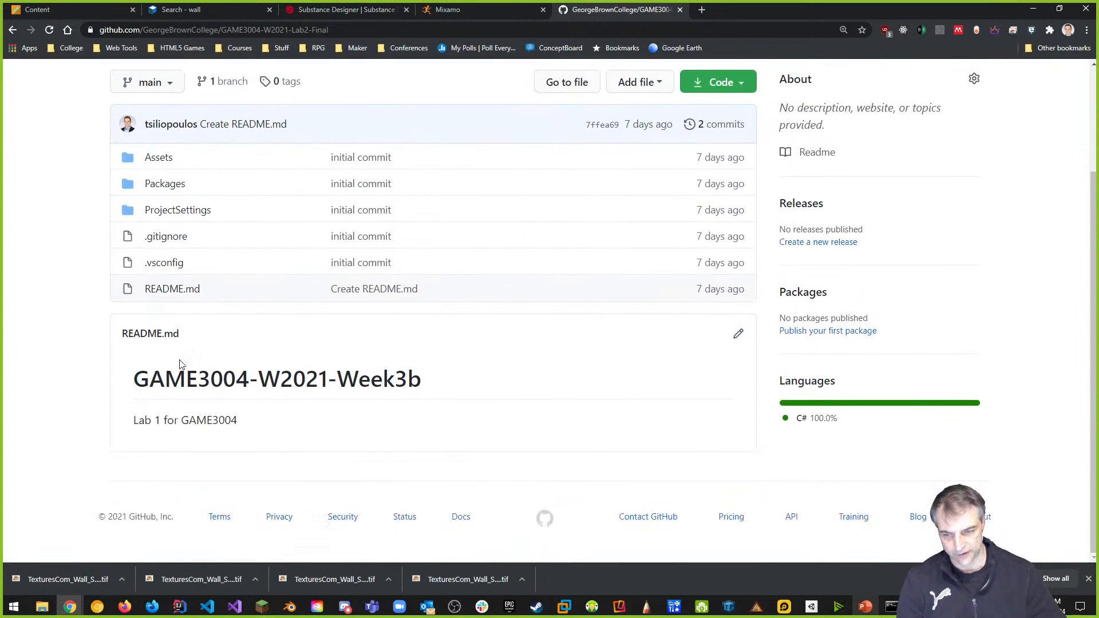
left_click(738, 334)
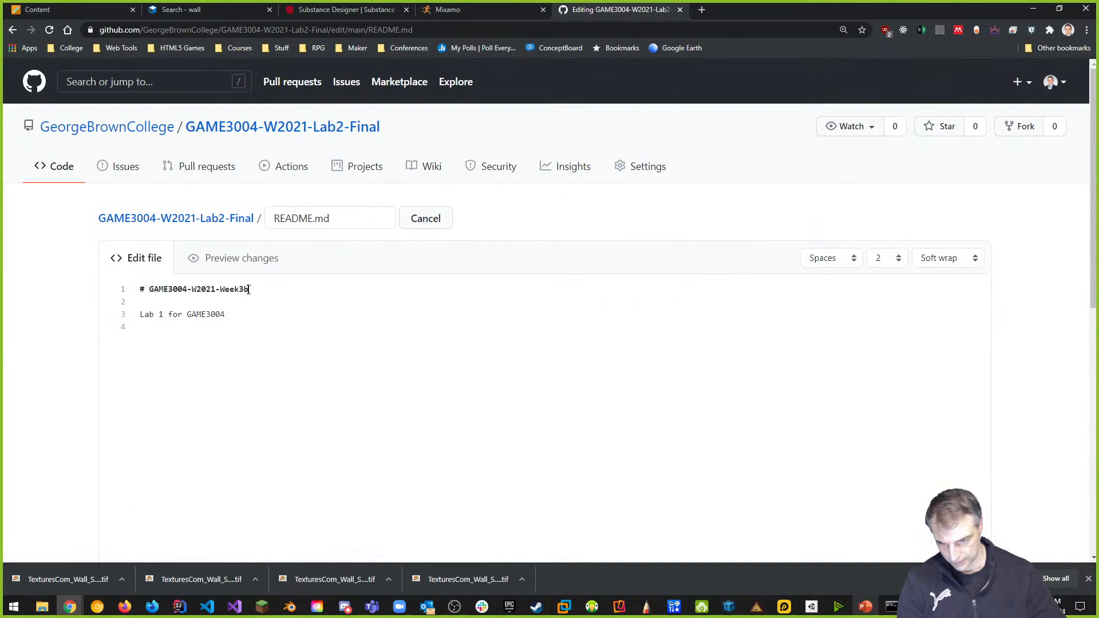
left_click_drag(249, 290, 220, 289)
type("La")
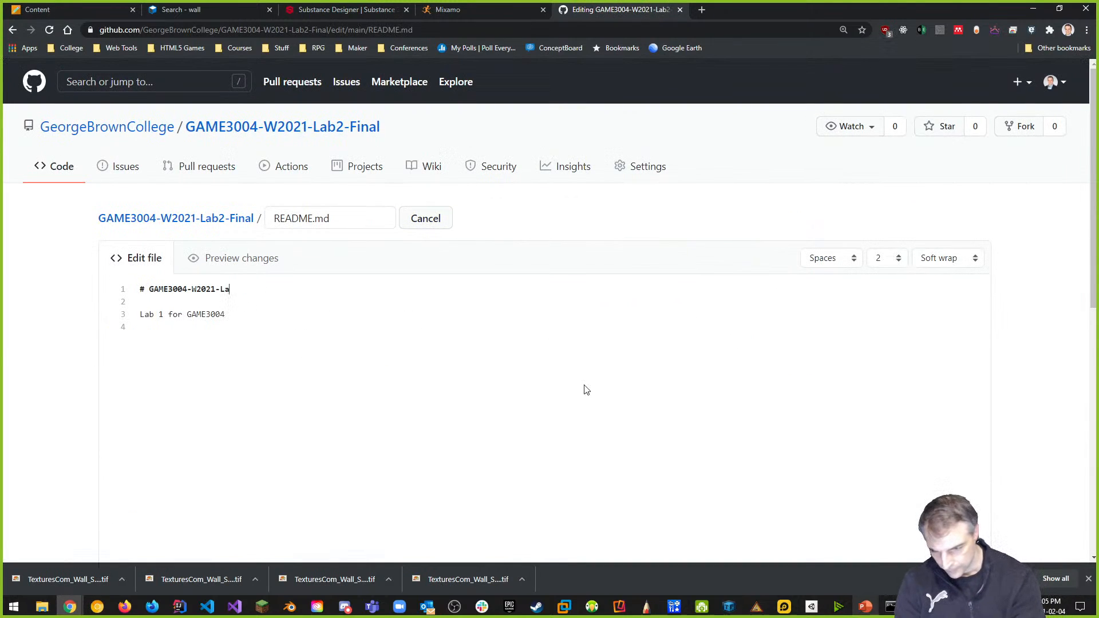
type("b 2")
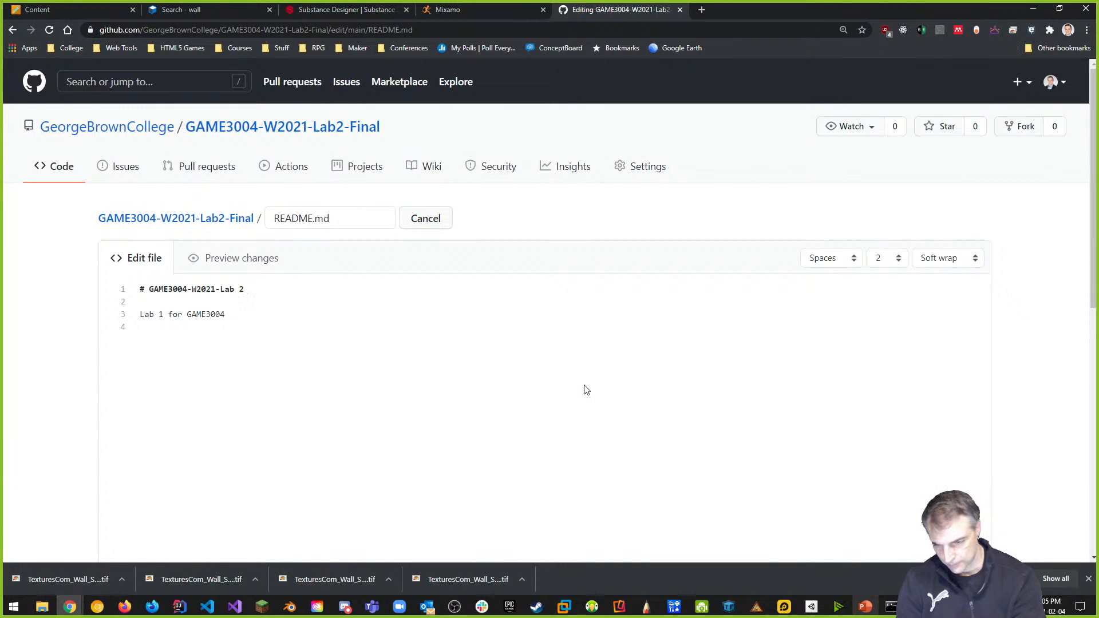
key("BackSpace")
key("BackSpace")
type("2-Final")
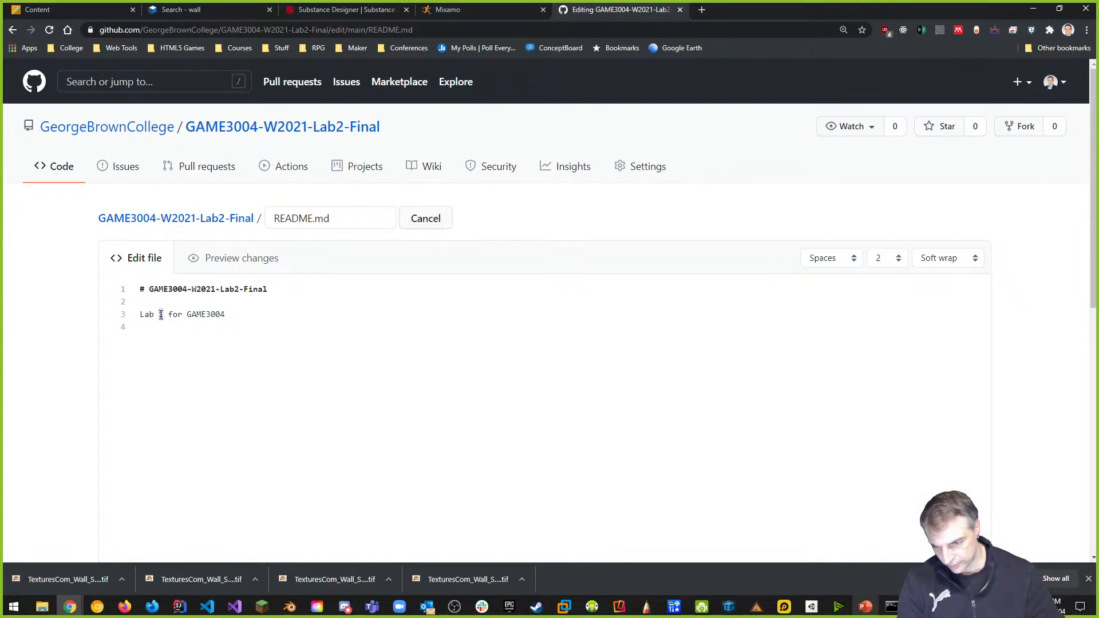
Step: Commit the README.md edit directly to the main branch and run git pull in Command Prompt to update the local repository
scroll(407, 376, "down", 9)
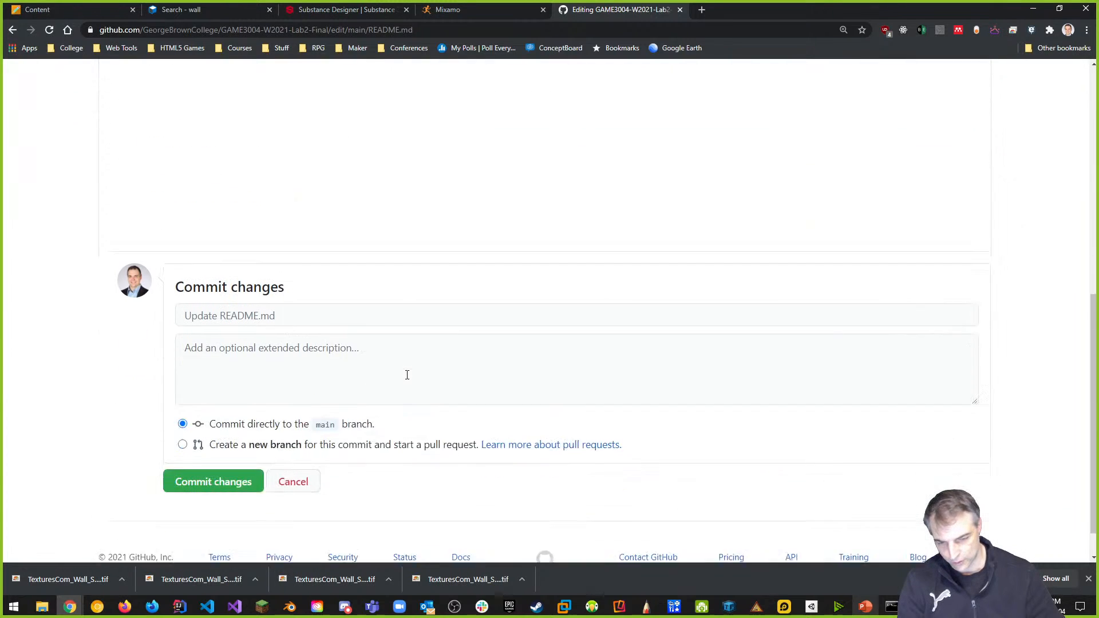
left_click(211, 437)
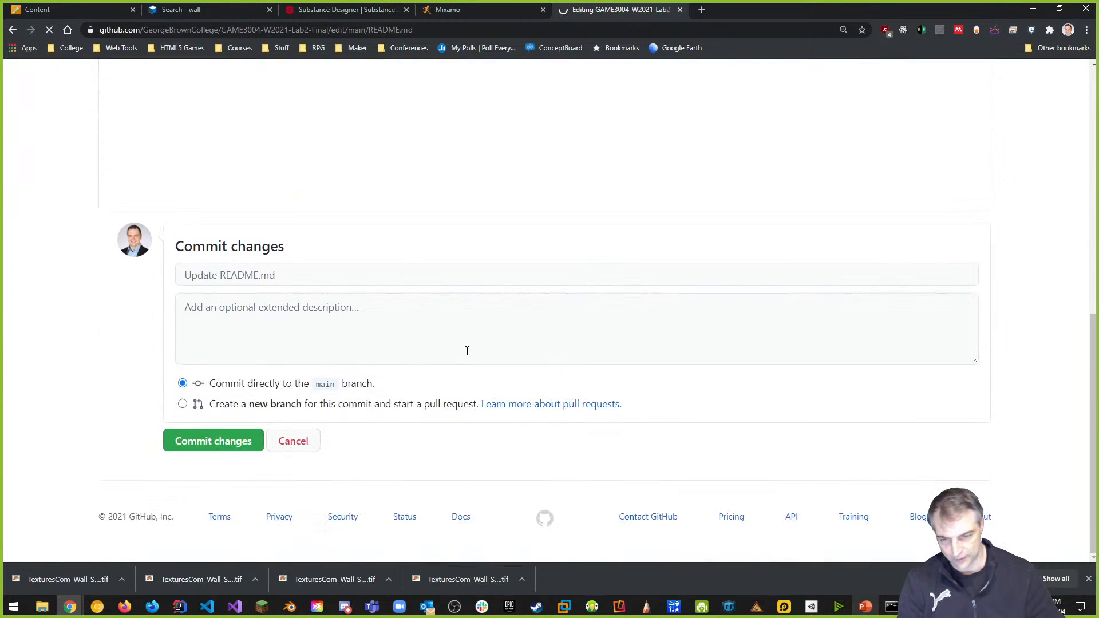
left_click(891, 608)
left_click(694, 453)
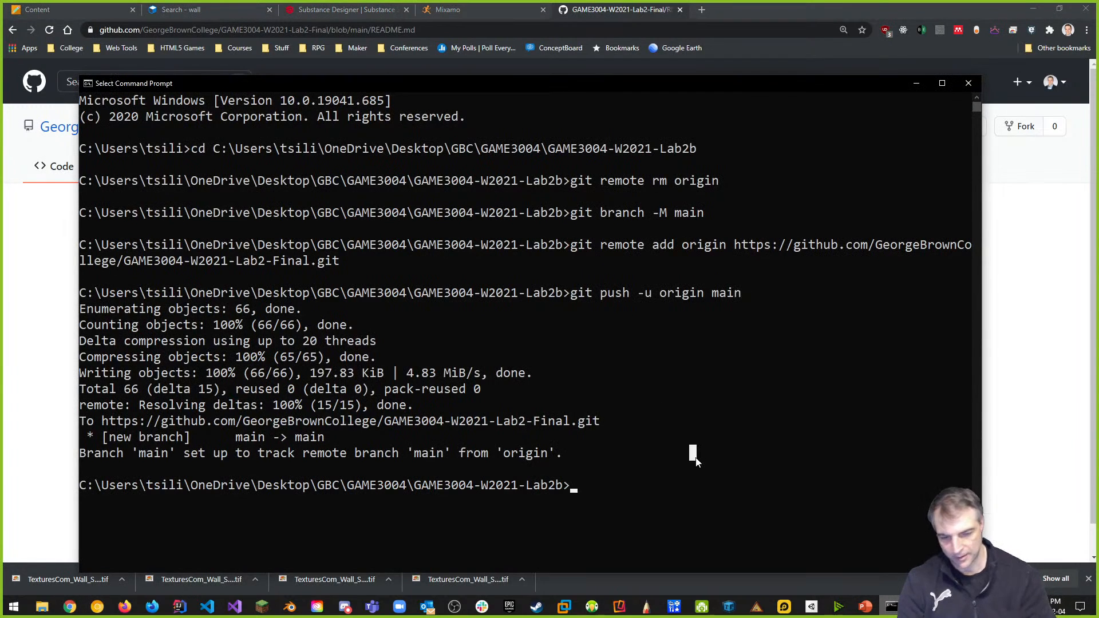
type("git pull")
key("Return")
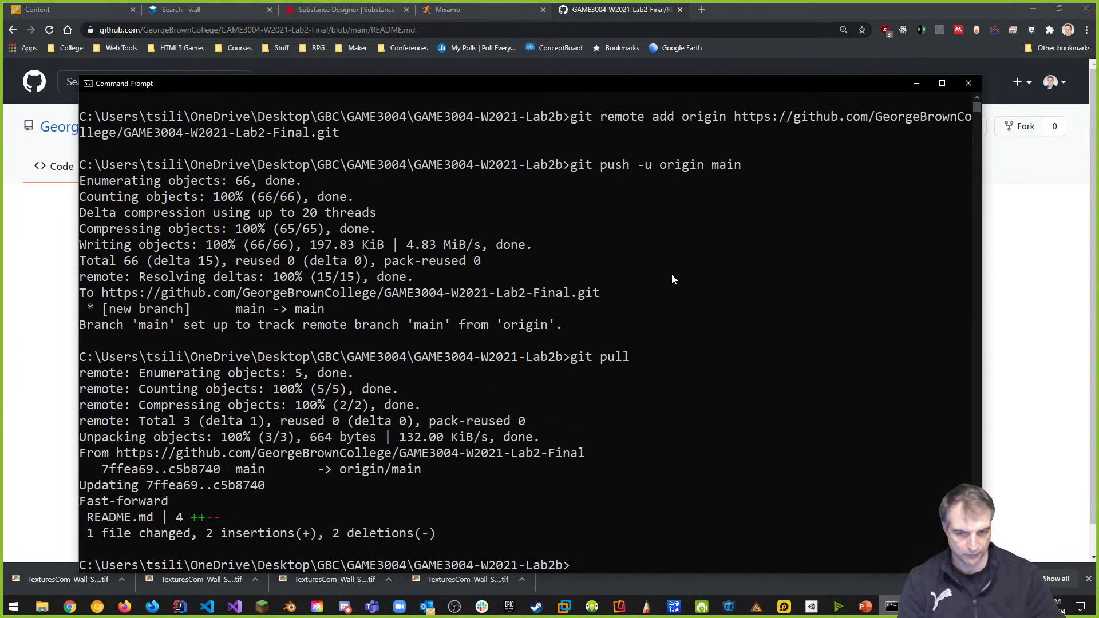
left_click(1011, 431)
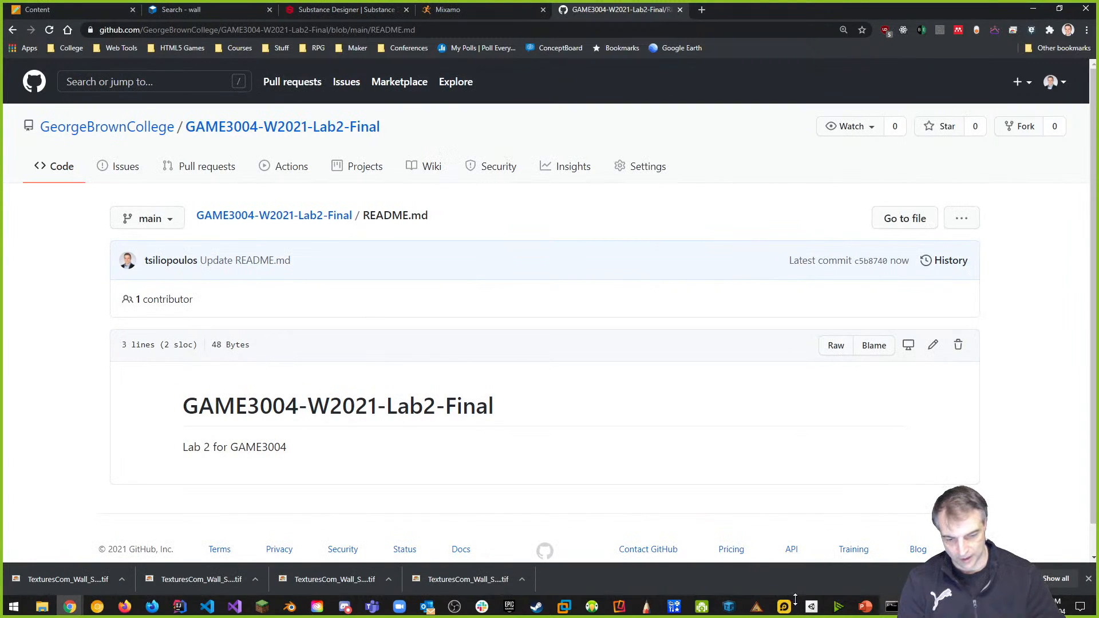
Step: Switch to Unity Hub, open the GAME3004-W2021-Lab2b project, and view the textured pillar's top and sides
left_click(812, 608)
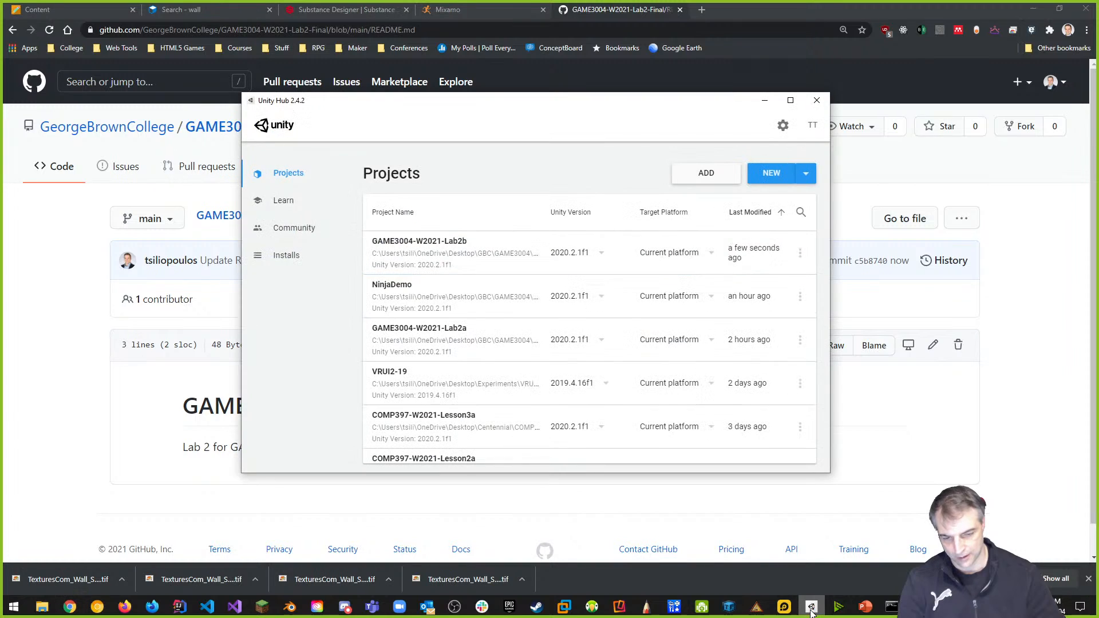
left_click(442, 255)
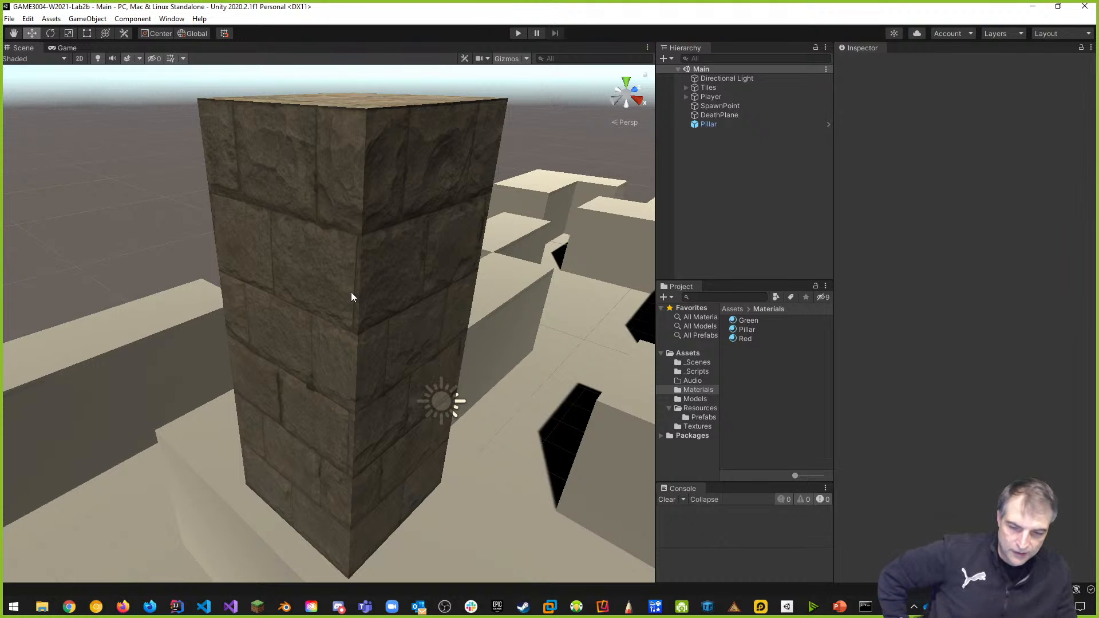
key("q")
left_click_drag(356, 265, 348, 338)
key("w")
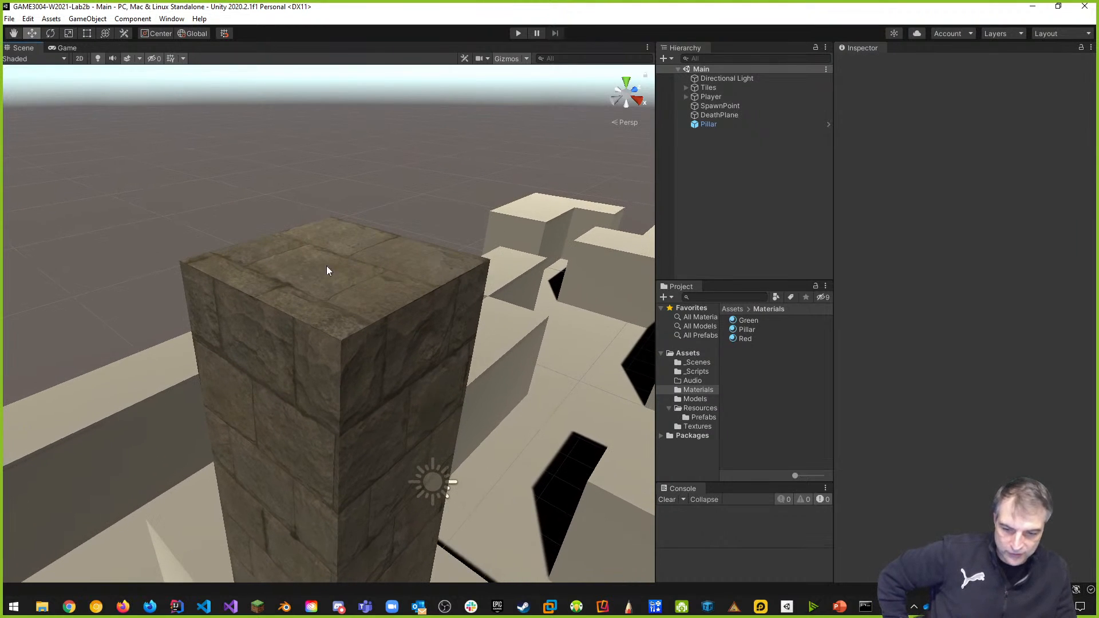
middle_click_drag(302, 362, 290, 315)
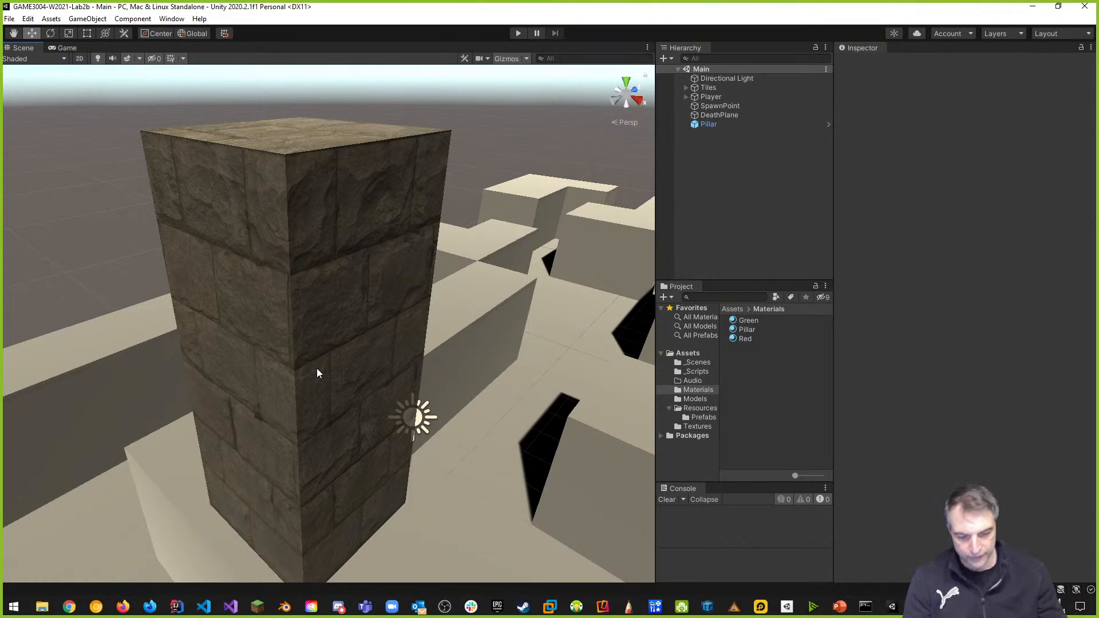
Step: Switch to Lesson 4.pptx in PowerPoint and review the WebGL build and GitHub Pages items on slide 5, returning to Unity
left_click(840, 606)
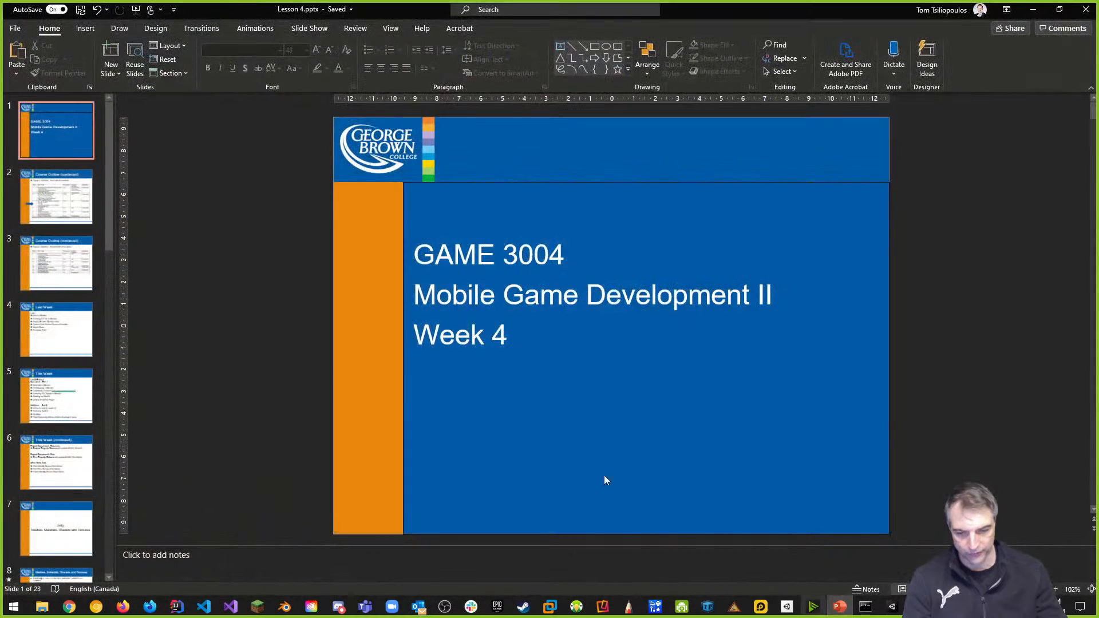
left_click(63, 399)
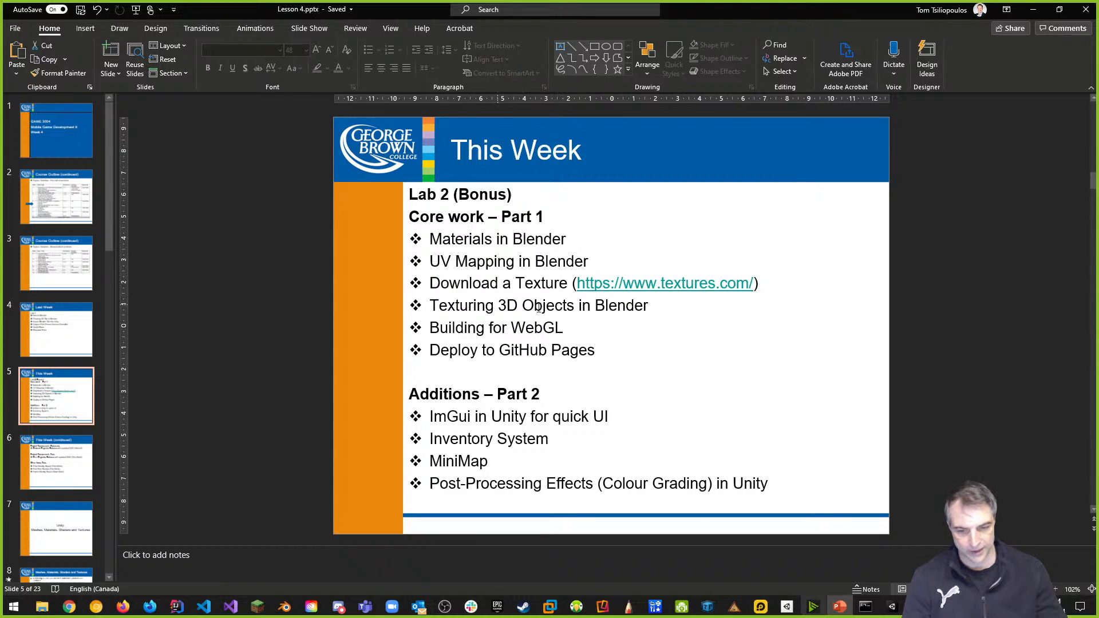
left_click_drag(433, 328, 611, 349)
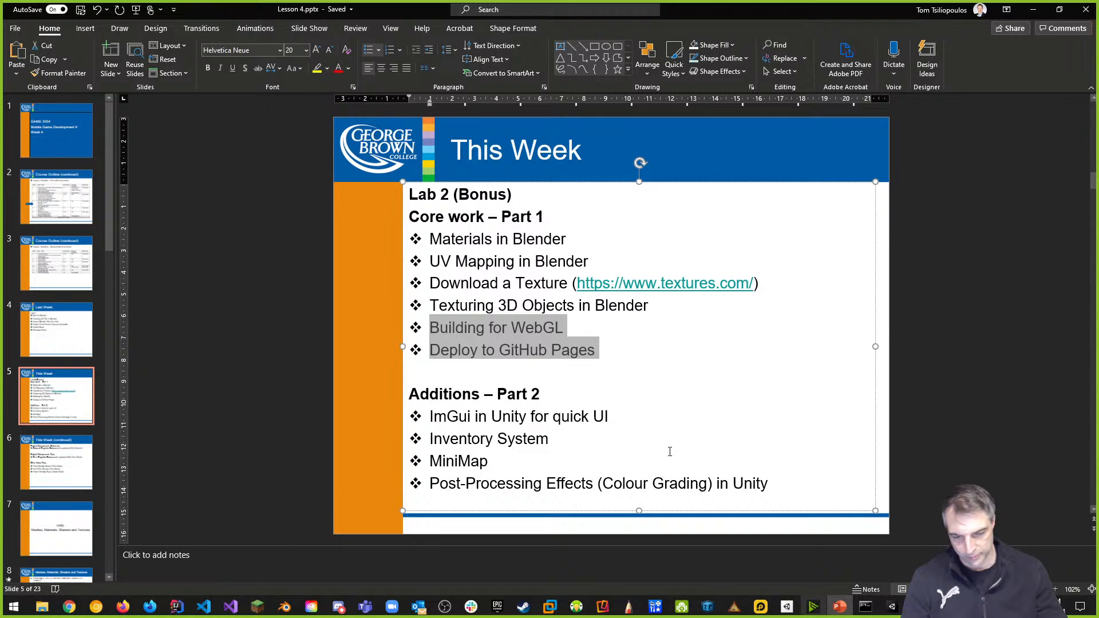
key("alt+Tab")
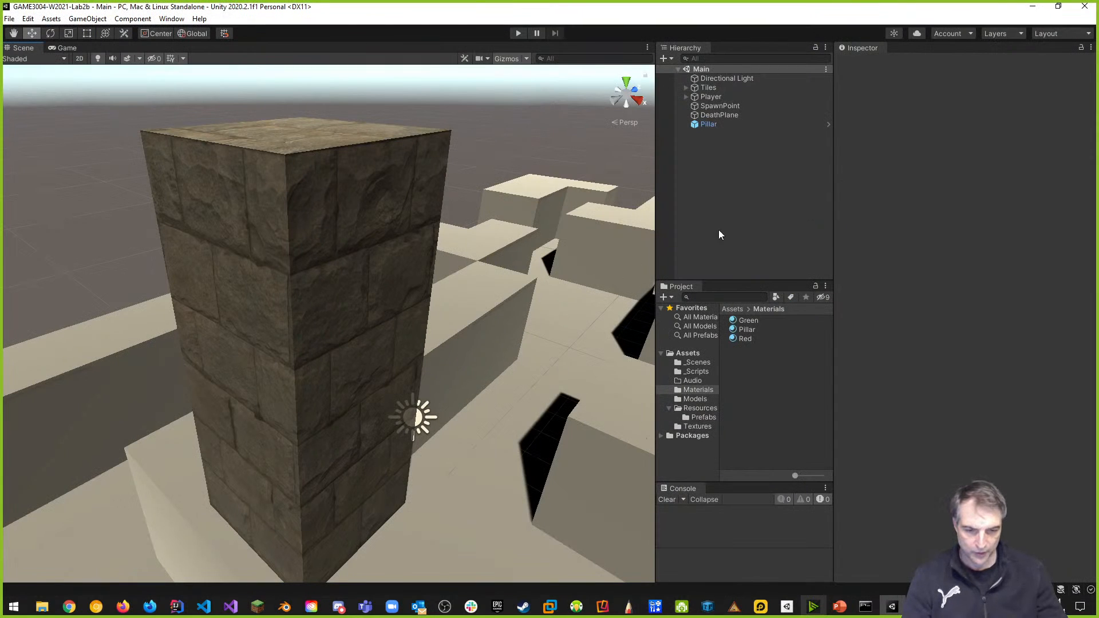
Step: Widen the Scene view, add the open Main scene to the build, and switch the build platform to WebGL
left_click_drag(655, 212, 825, 209)
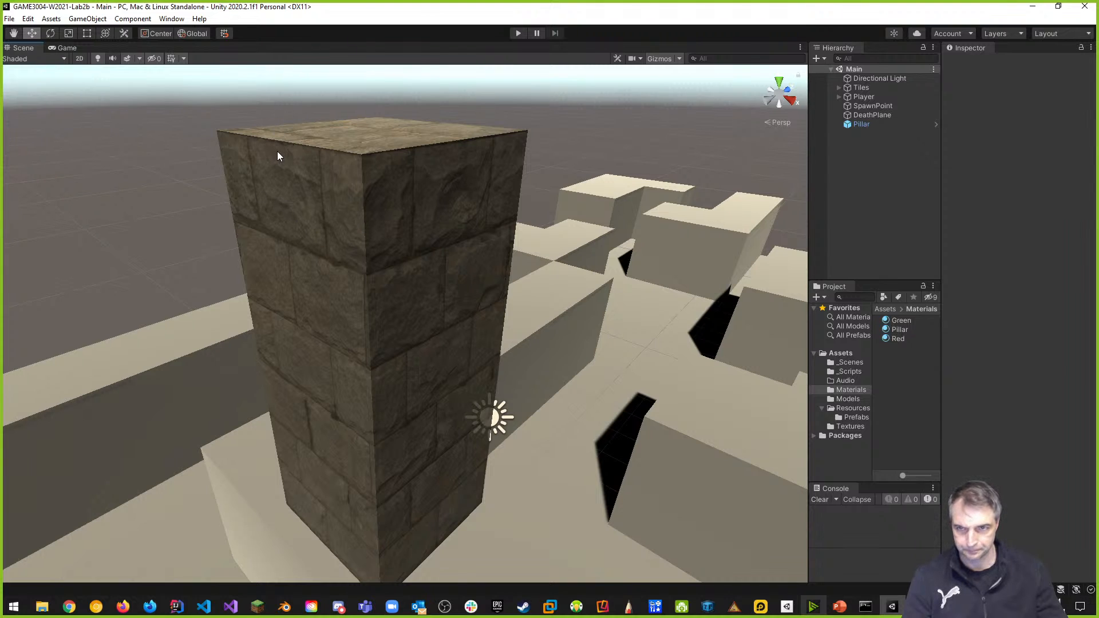
left_click(10, 19)
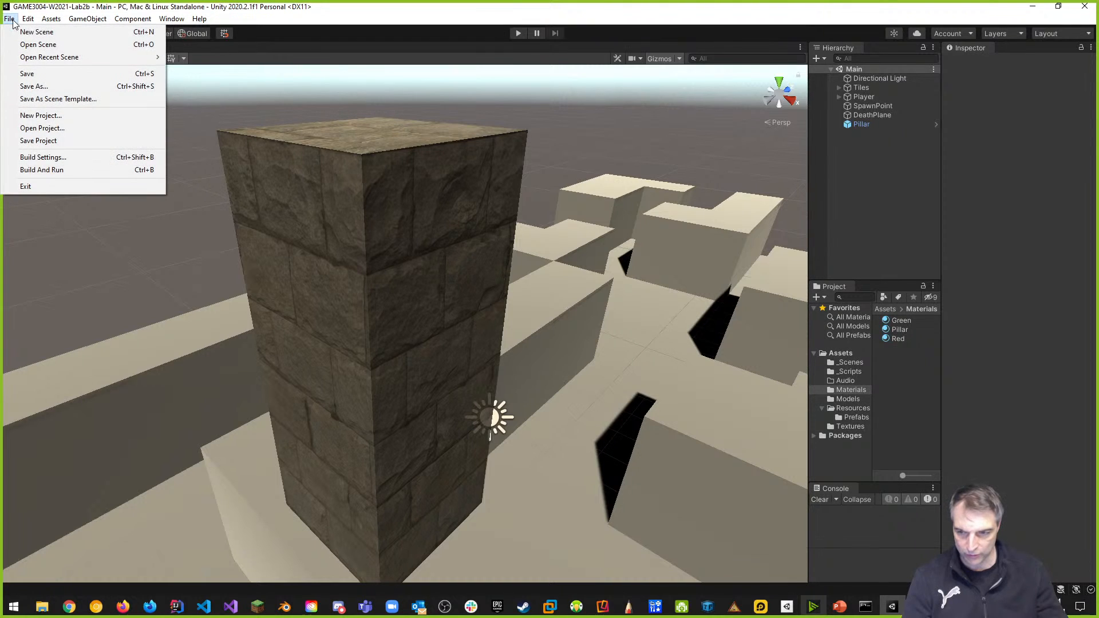
left_click(44, 157)
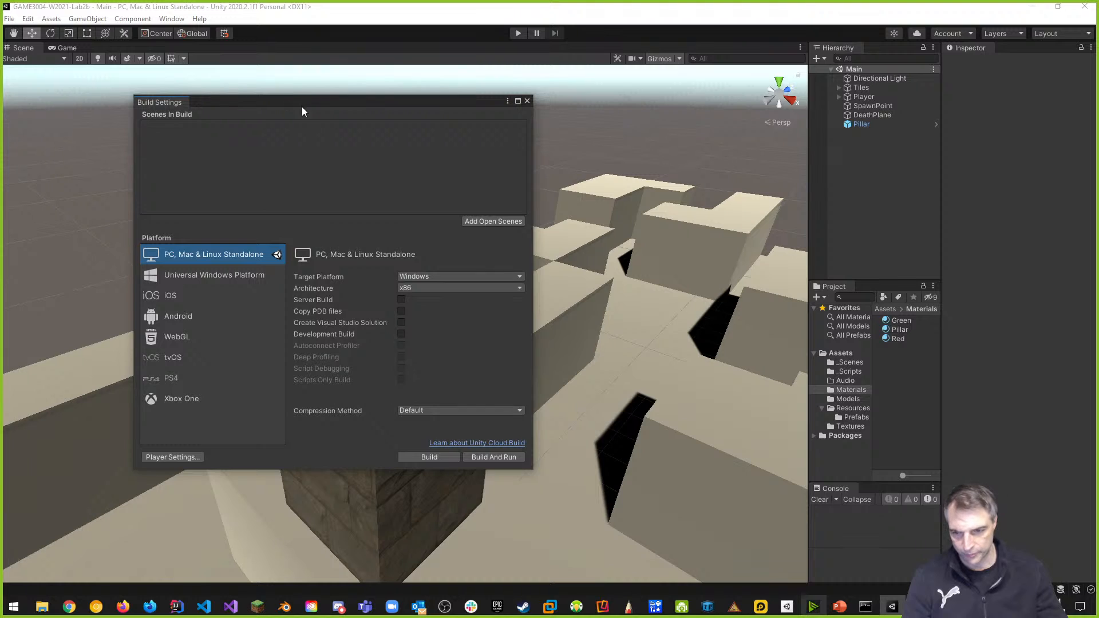
left_click_drag(302, 111, 377, 148)
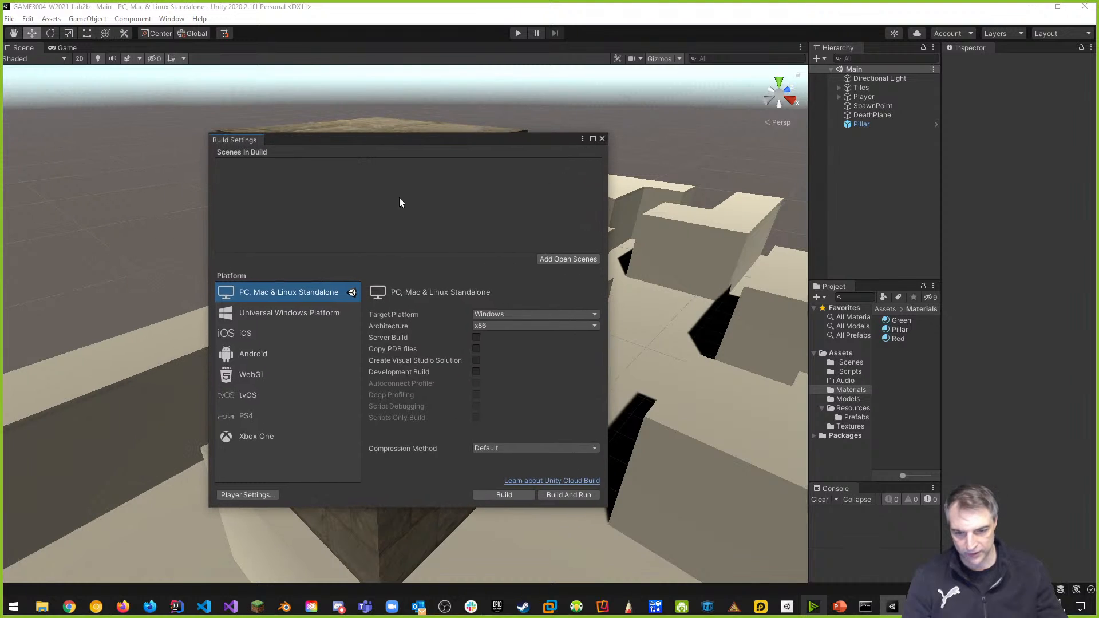
left_click(568, 259)
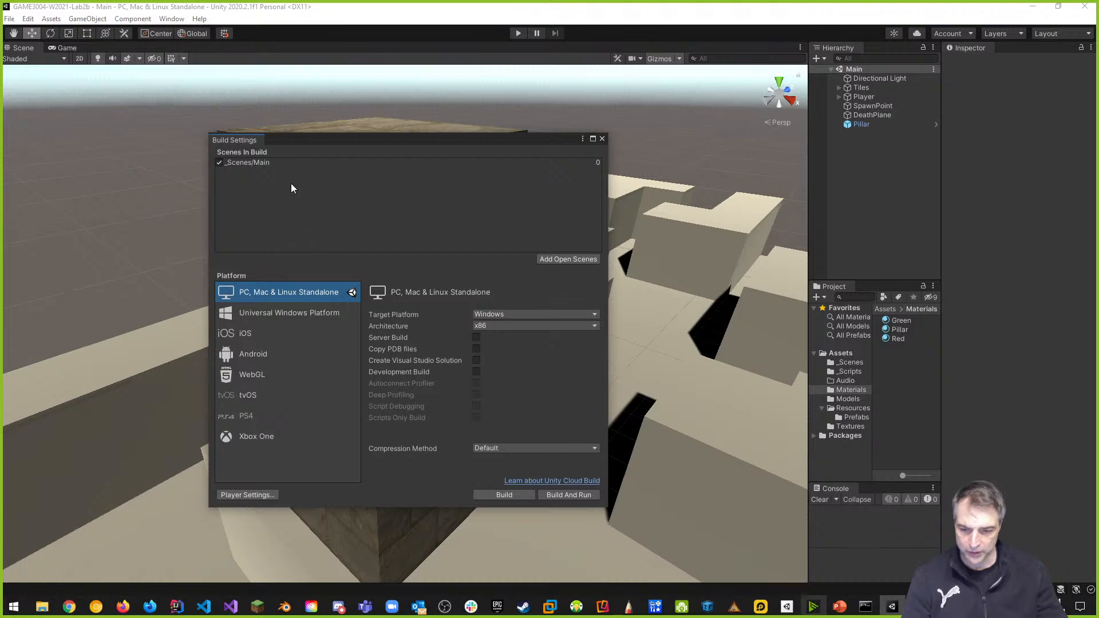
left_click(252, 374)
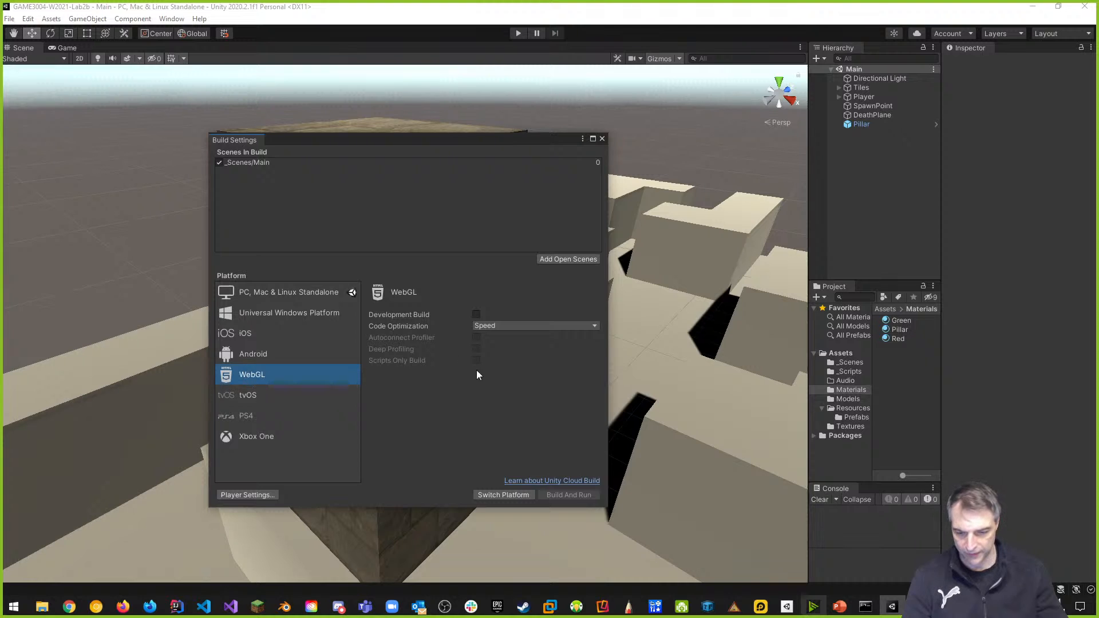
left_click(493, 496)
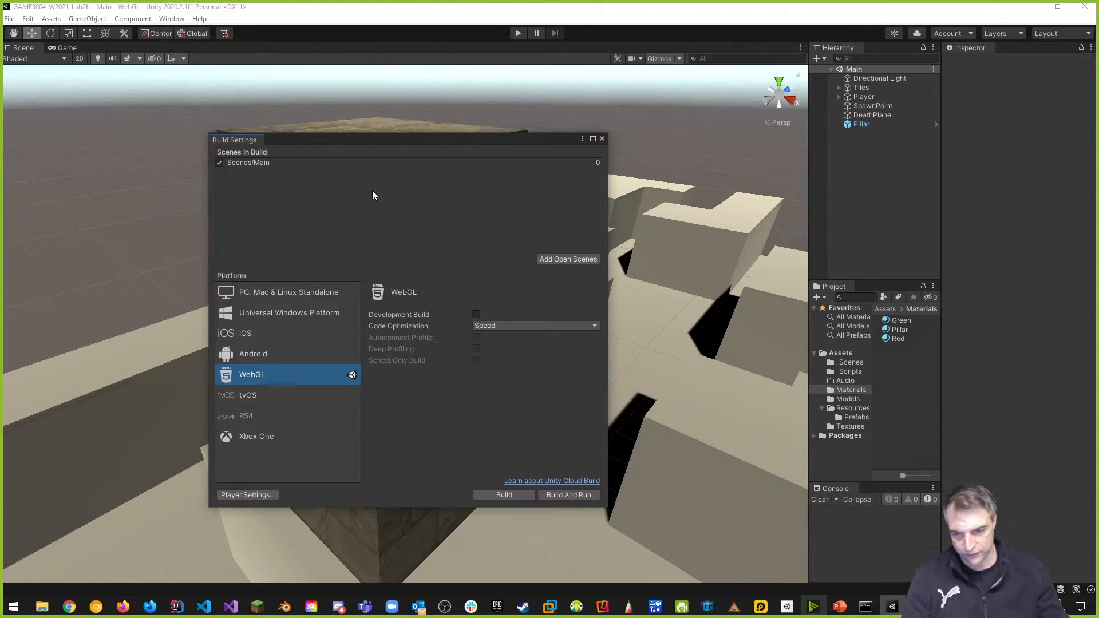
Step: Open the Player settings beside the build settings and set the company name to George Brown College
left_click_drag(345, 142, 175, 99)
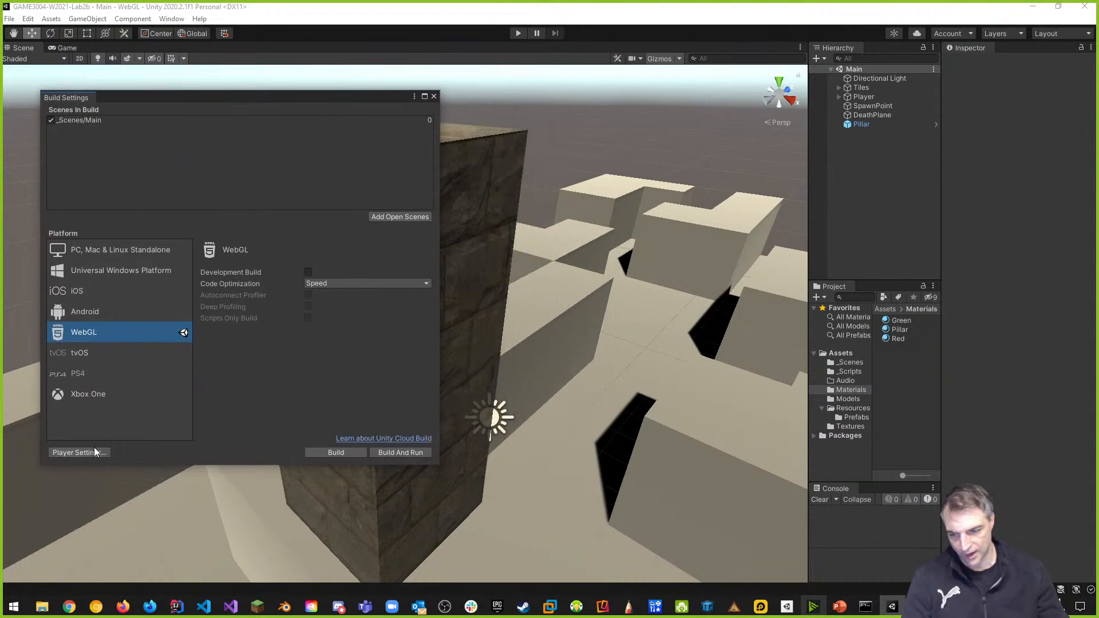
left_click(77, 454)
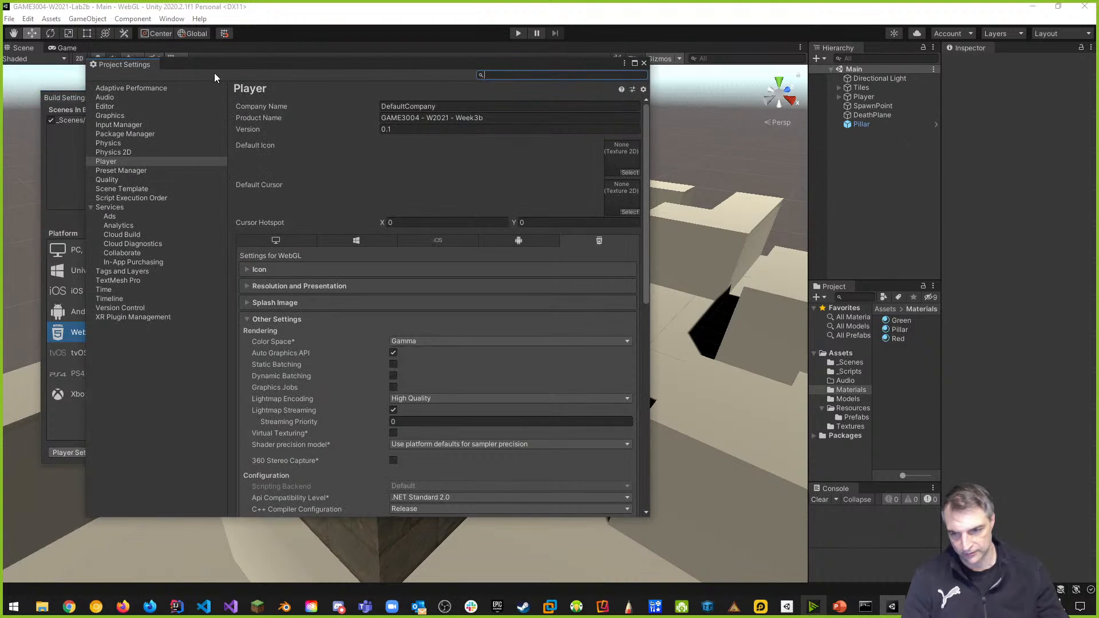
left_click_drag(231, 69, 570, 80)
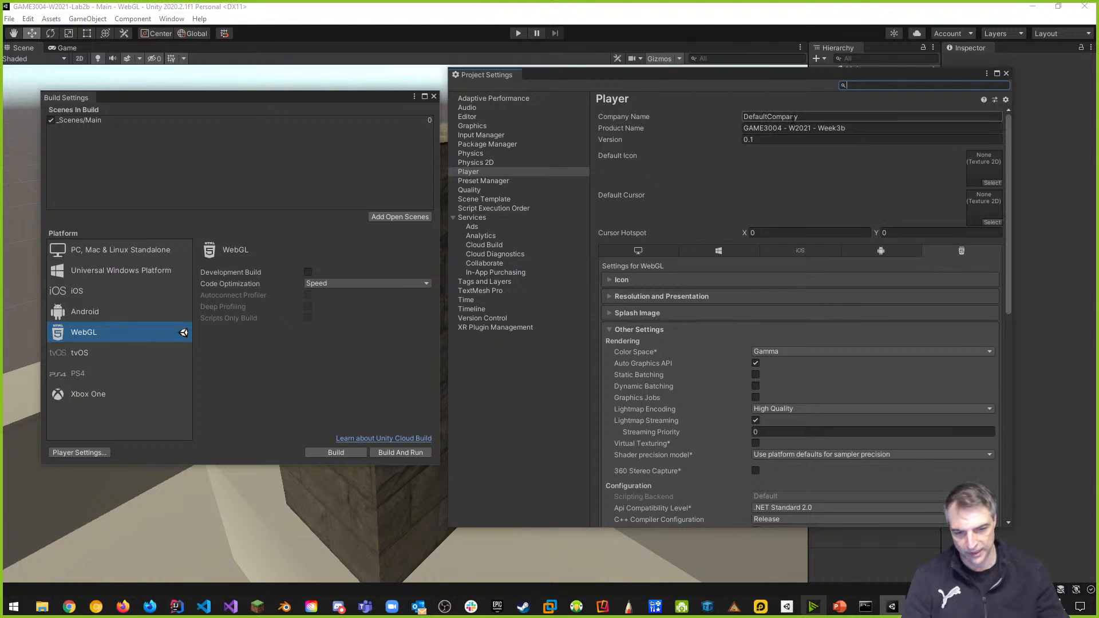
left_click(819, 116)
left_click(819, 117)
key("ctrl+a")
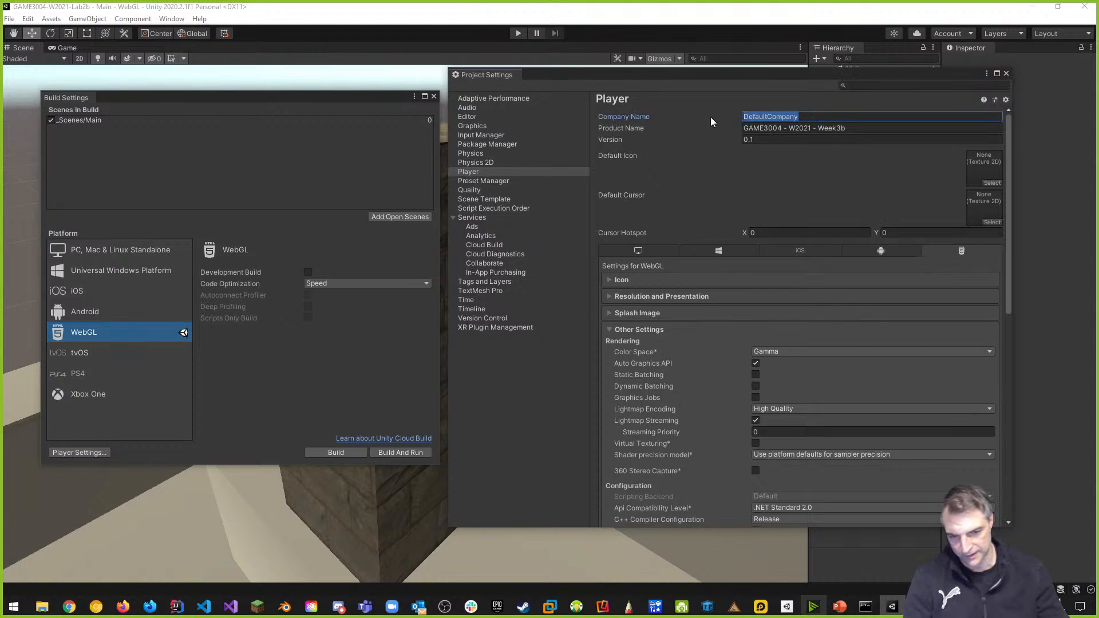
type("George ")
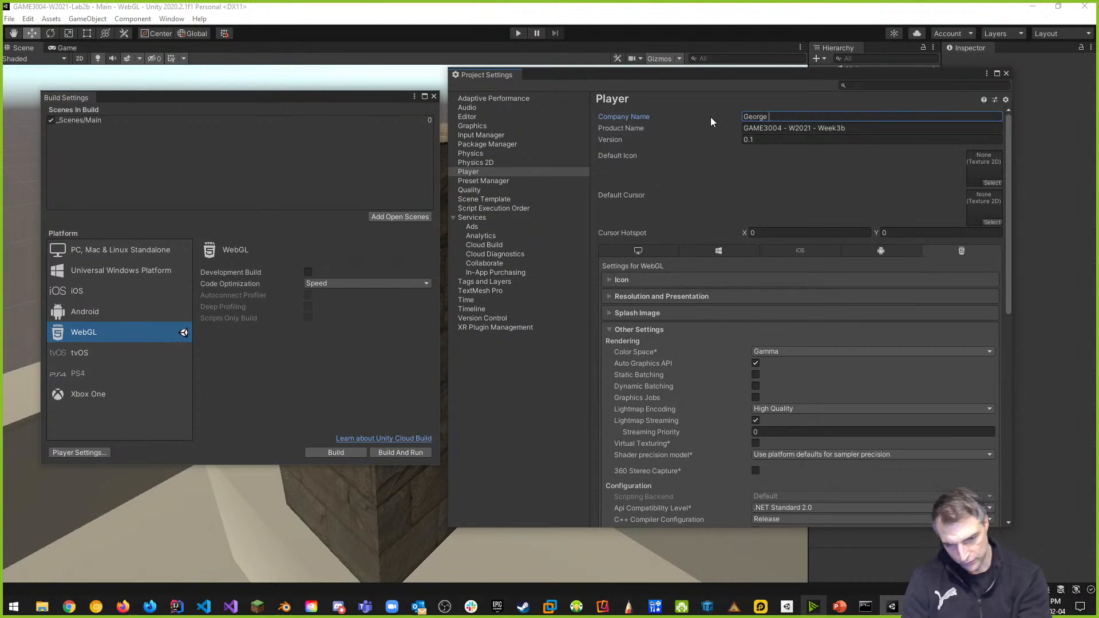
type("Brown College")
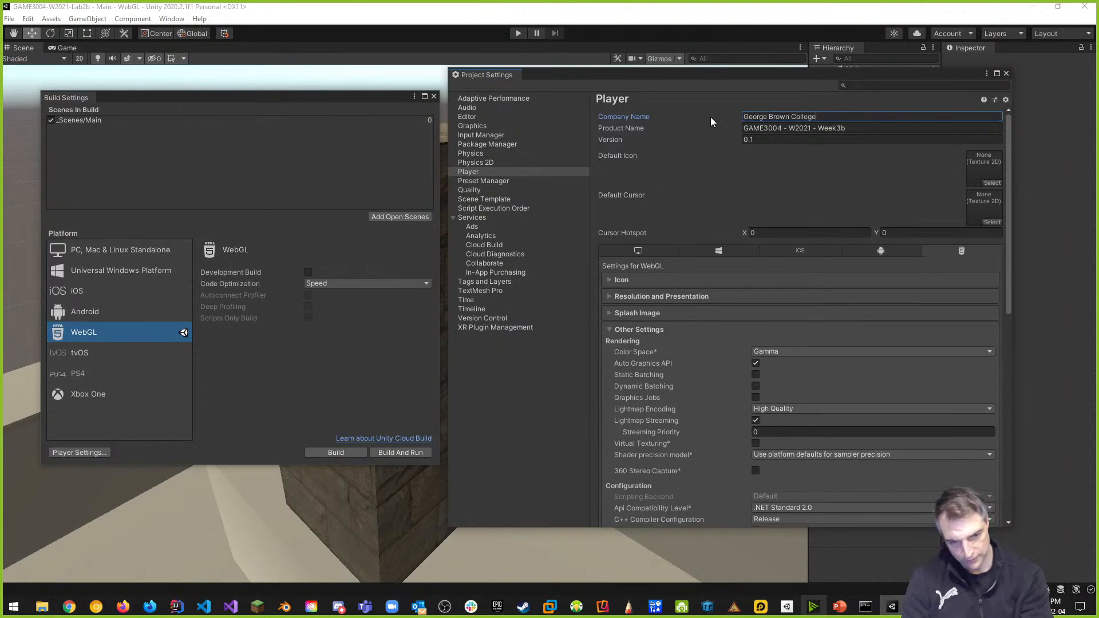
Step: Change the product name to "GAME3004 - W2021 - Lab 2"
left_click(847, 128)
left_click(863, 129)
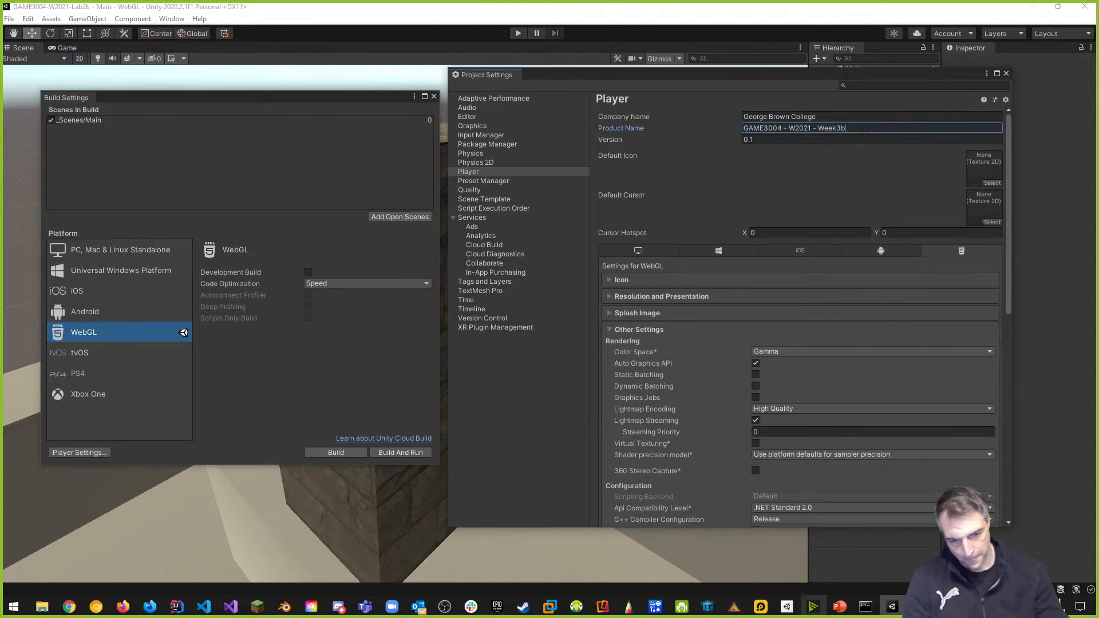
key("BackSpace")
key("BackSpace")
key("BackSpace")
key("BackSpace")
key("BackSpace")
key("BackSpace")
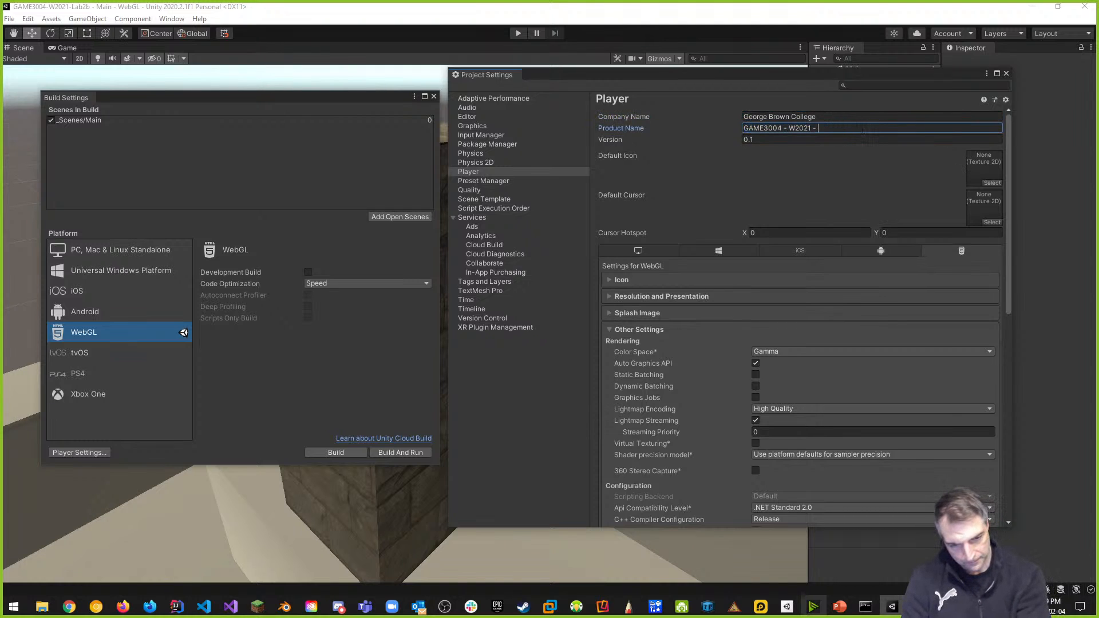
type("Lab 2")
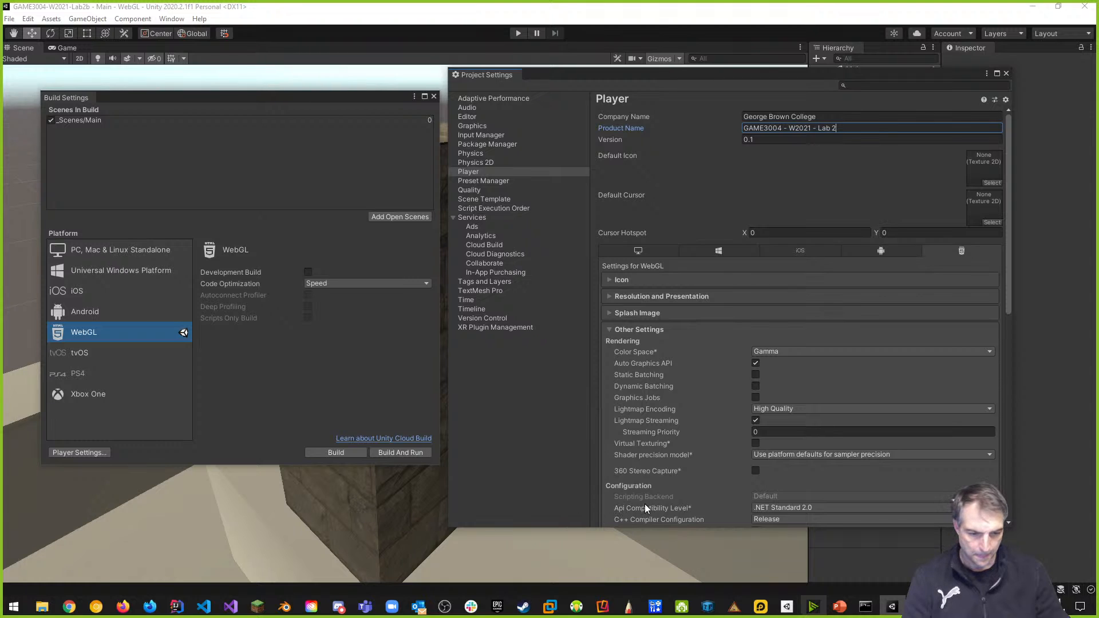
Step: Set the WebGL default canvas width to 1024 and the default canvas height to 768
left_click(651, 296)
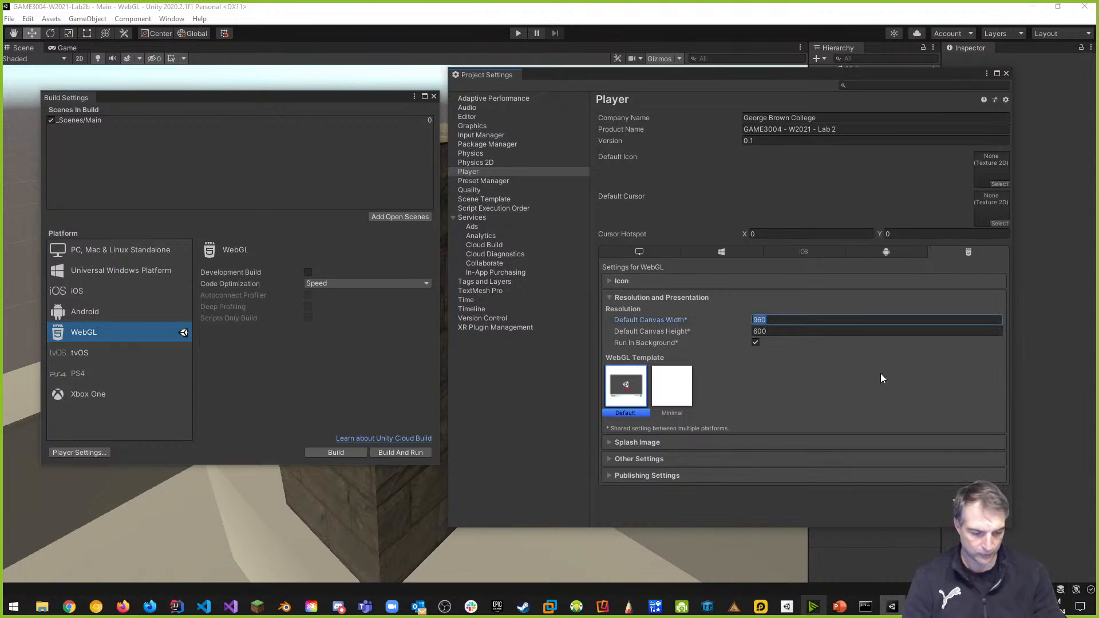
type("1024")
key("Tab")
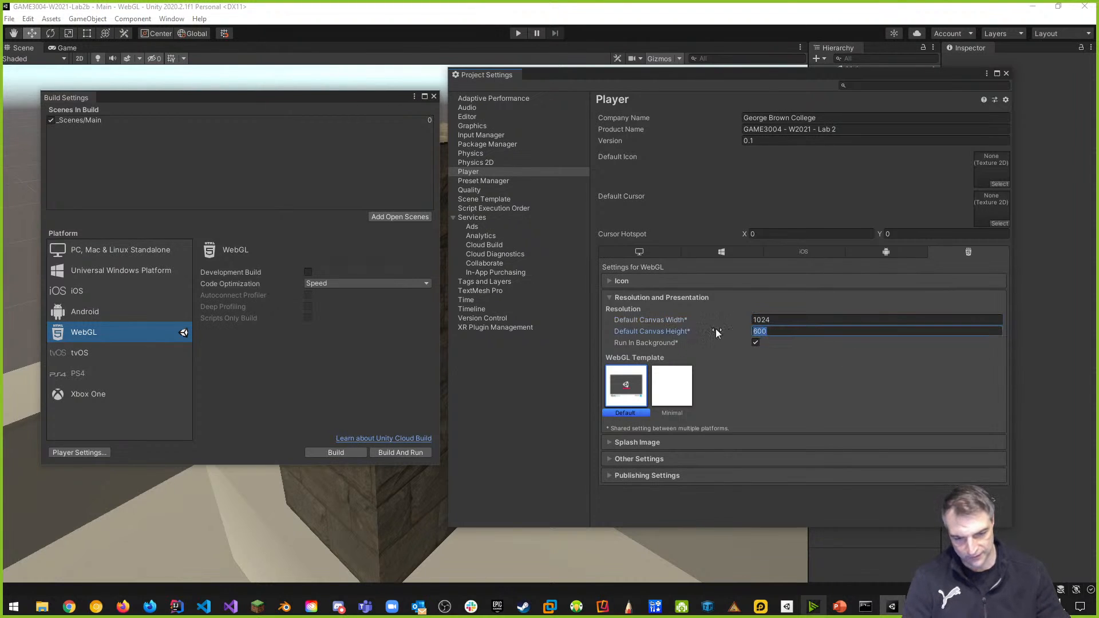
type("768")
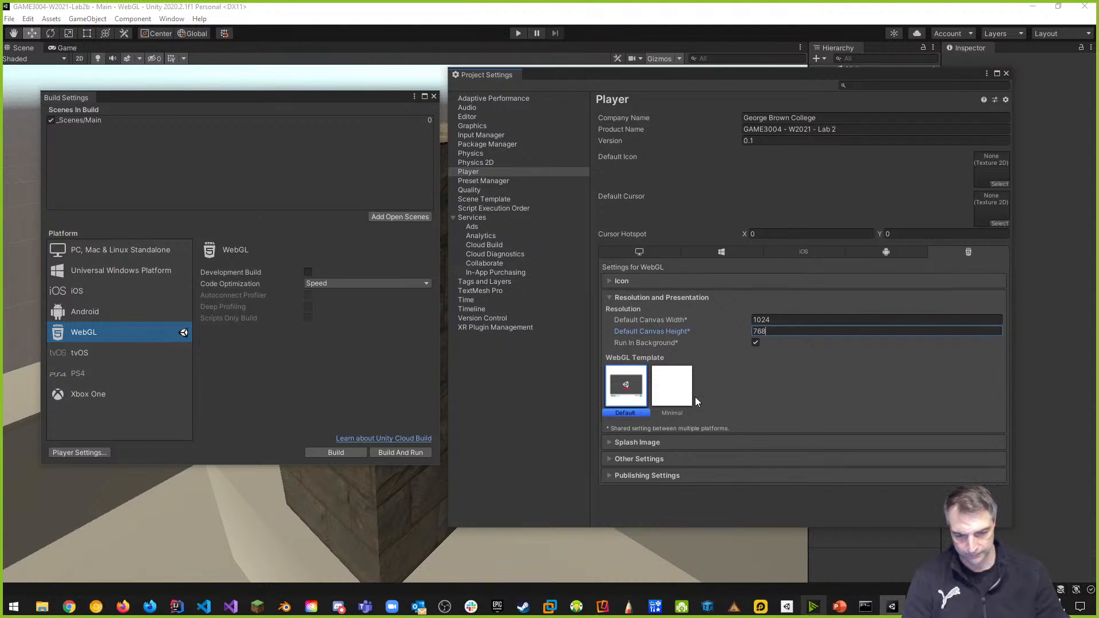
Step: Look through the WebGL Other Settings, then set the publishing compression format to Disabled
left_click(612, 459)
scroll(699, 400, "down", 3)
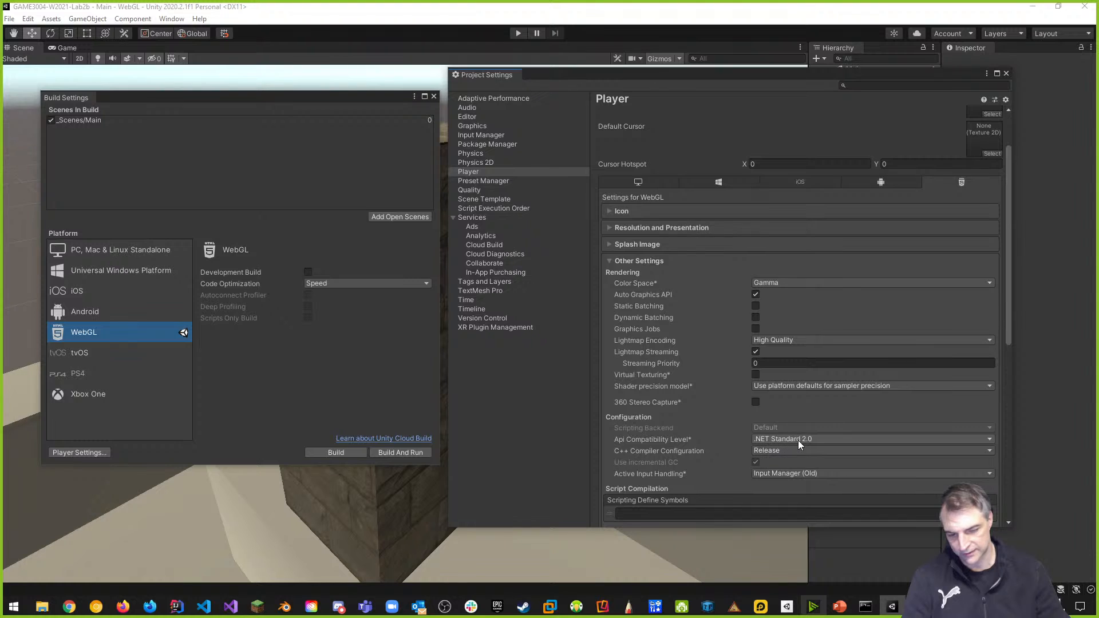
scroll(671, 395, "down", 5)
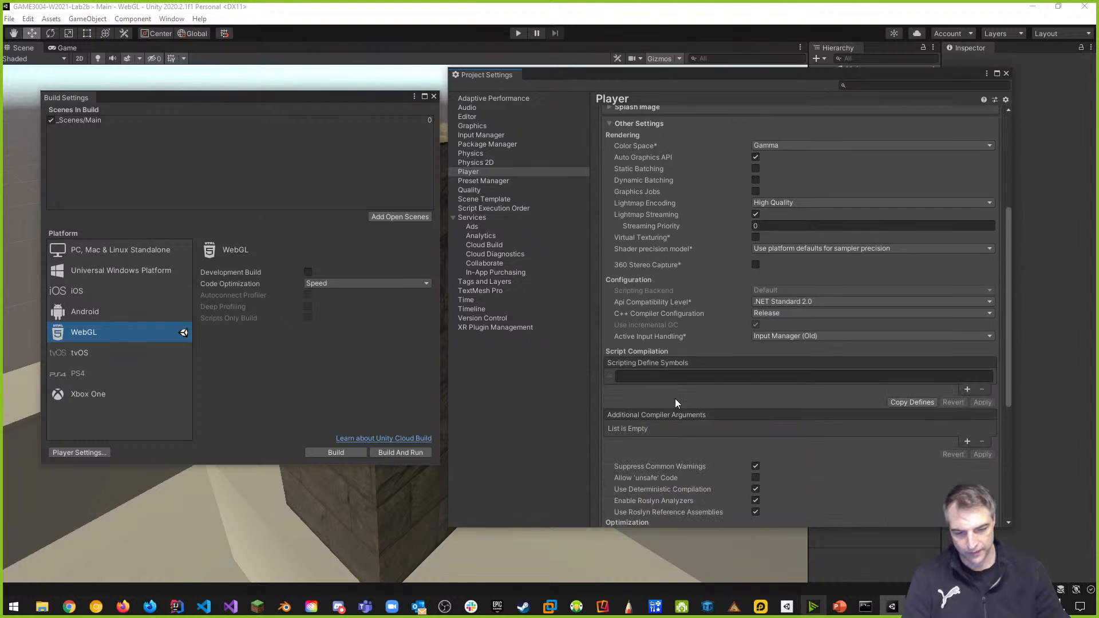
scroll(685, 404, "down", 3)
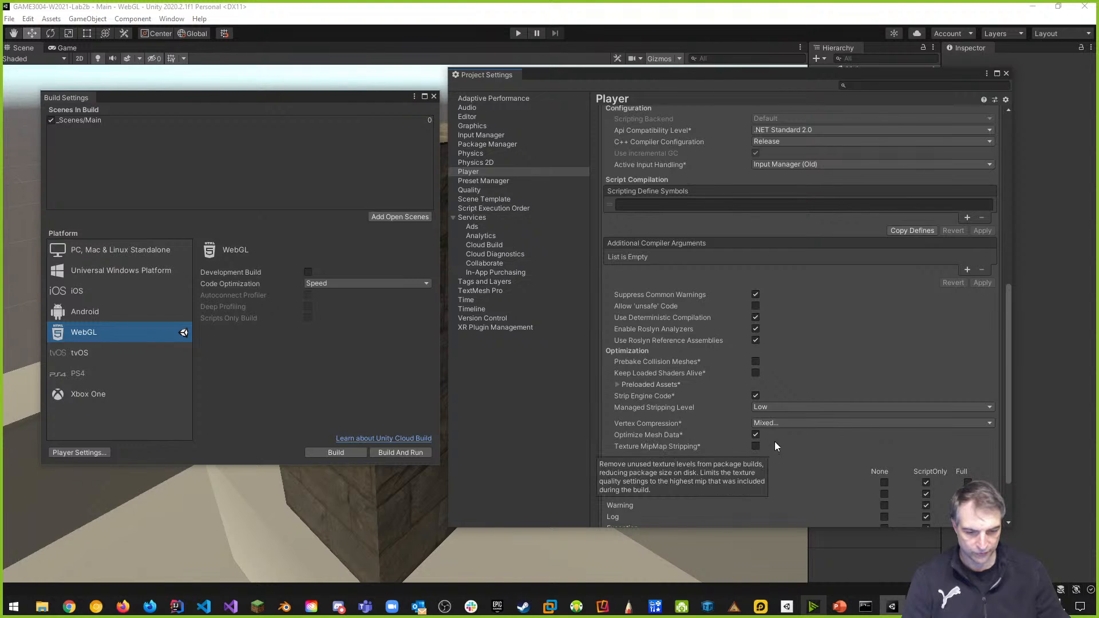
scroll(678, 466, "down", 2)
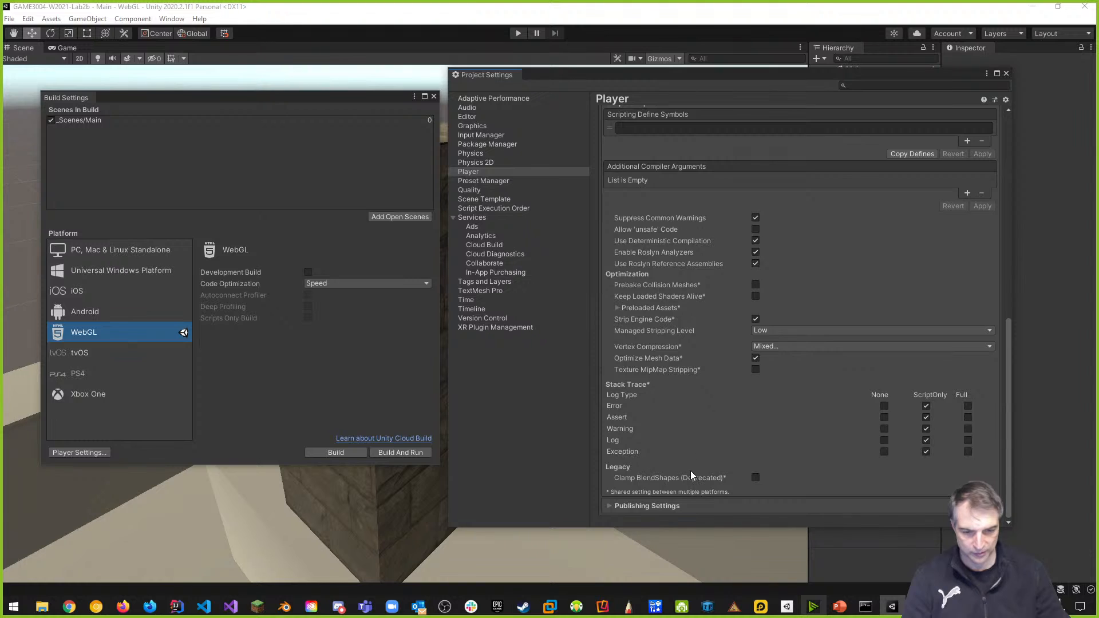
left_click(651, 506)
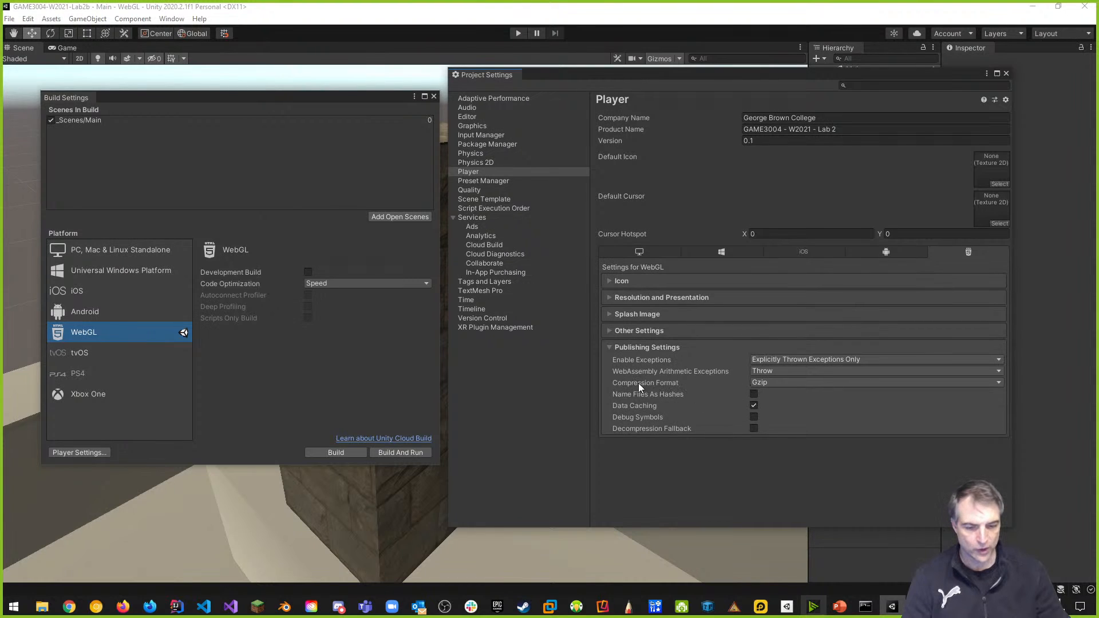
left_click(774, 383)
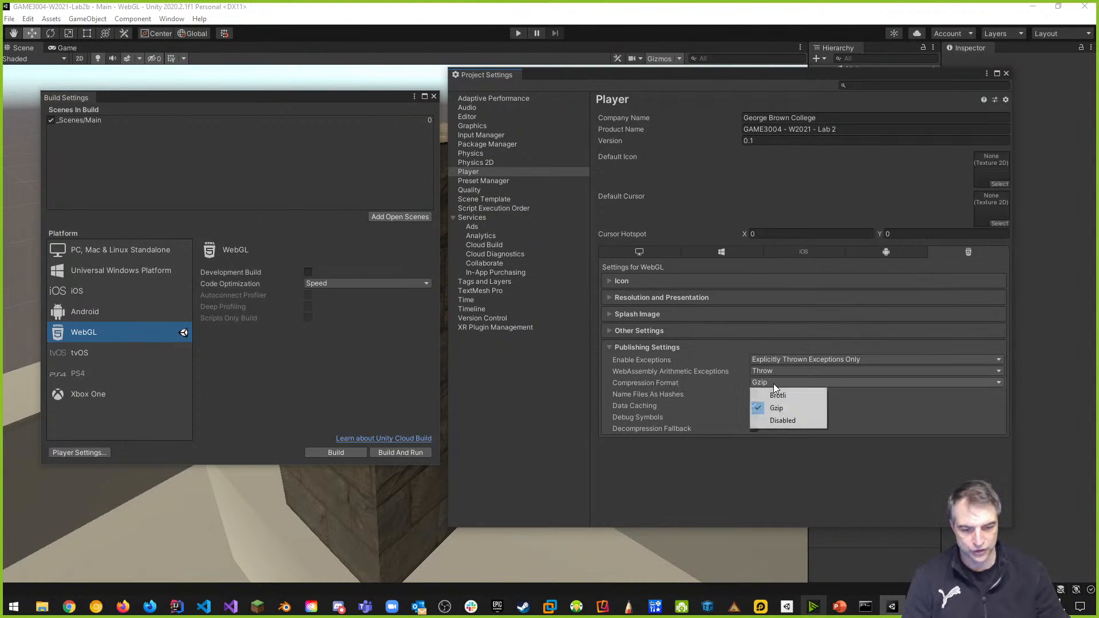
left_click(787, 422)
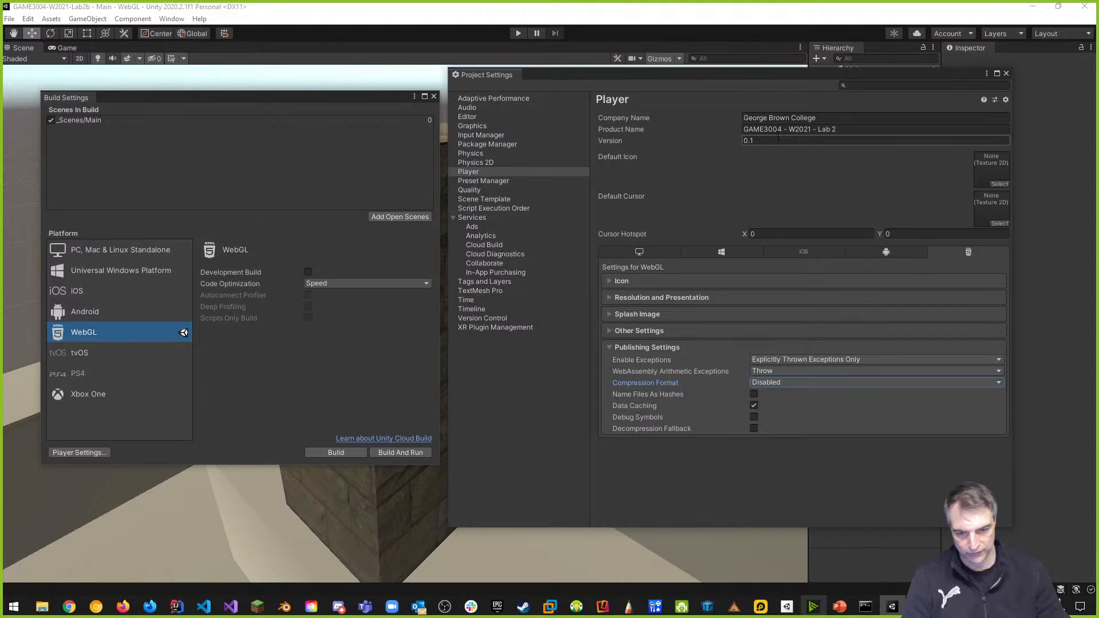
Step: Recheck the WebGL canvas resolution and the Disabled compression format, then close the project settings
left_click(645, 298)
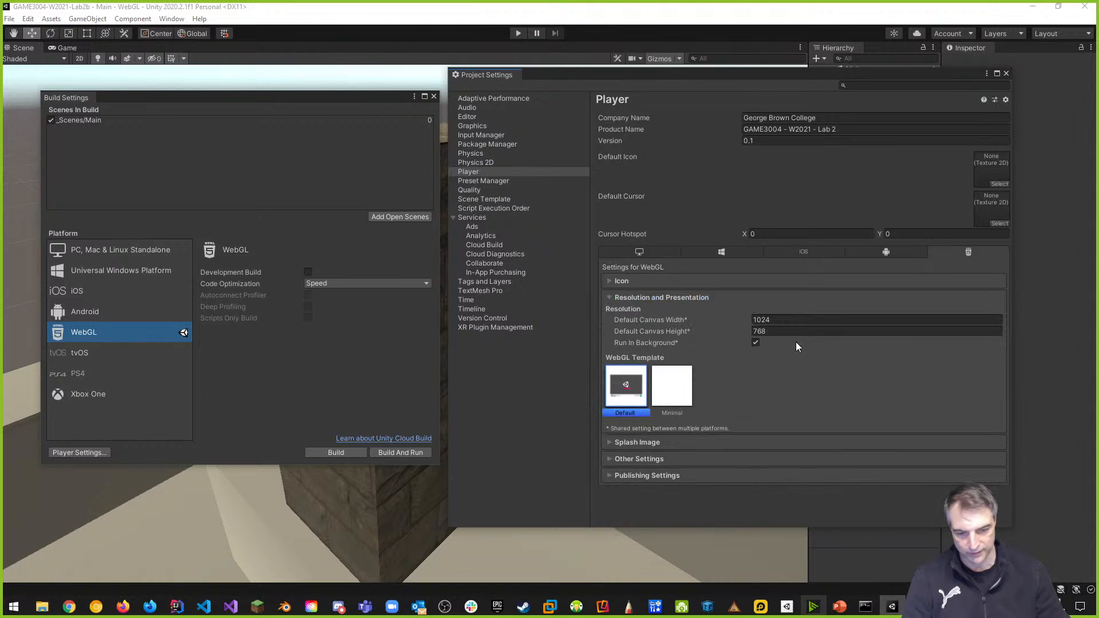
left_click(646, 476)
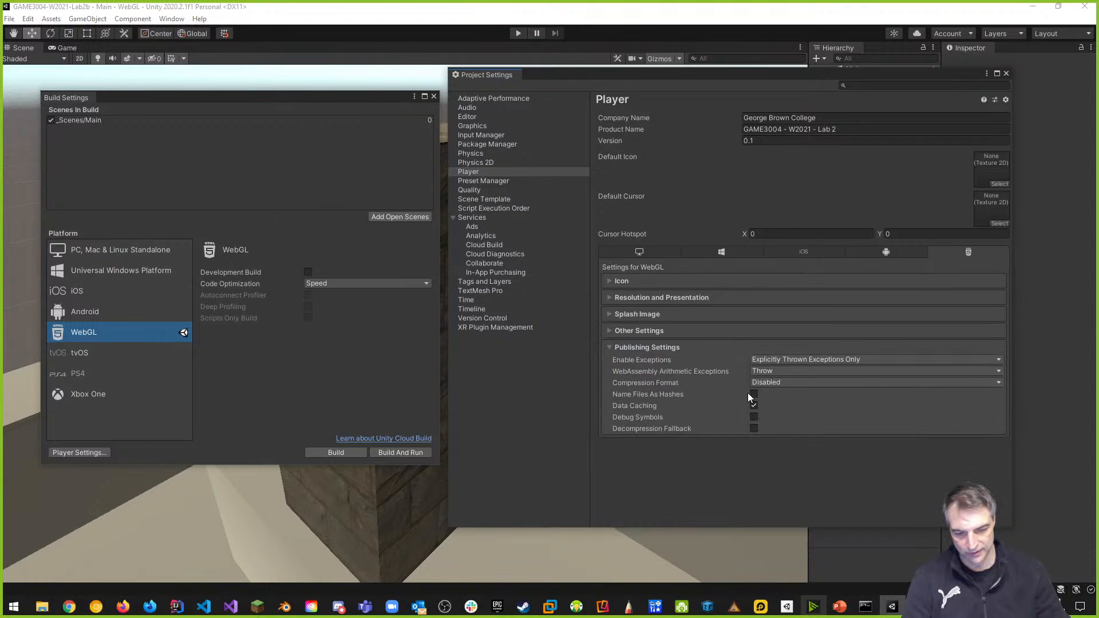
left_click(778, 382)
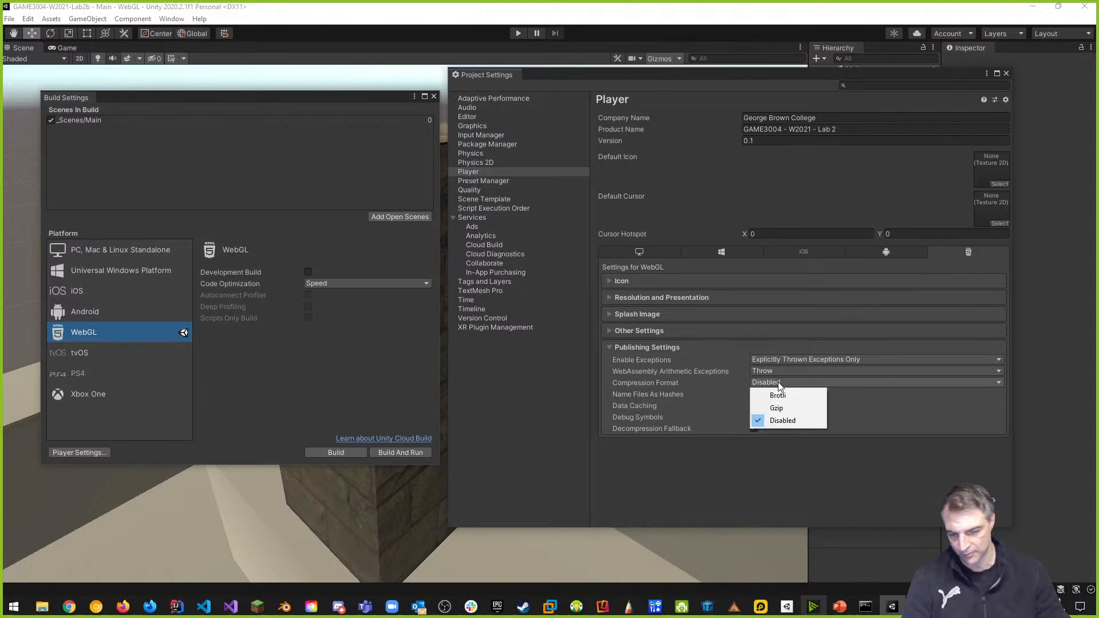
left_click(783, 421)
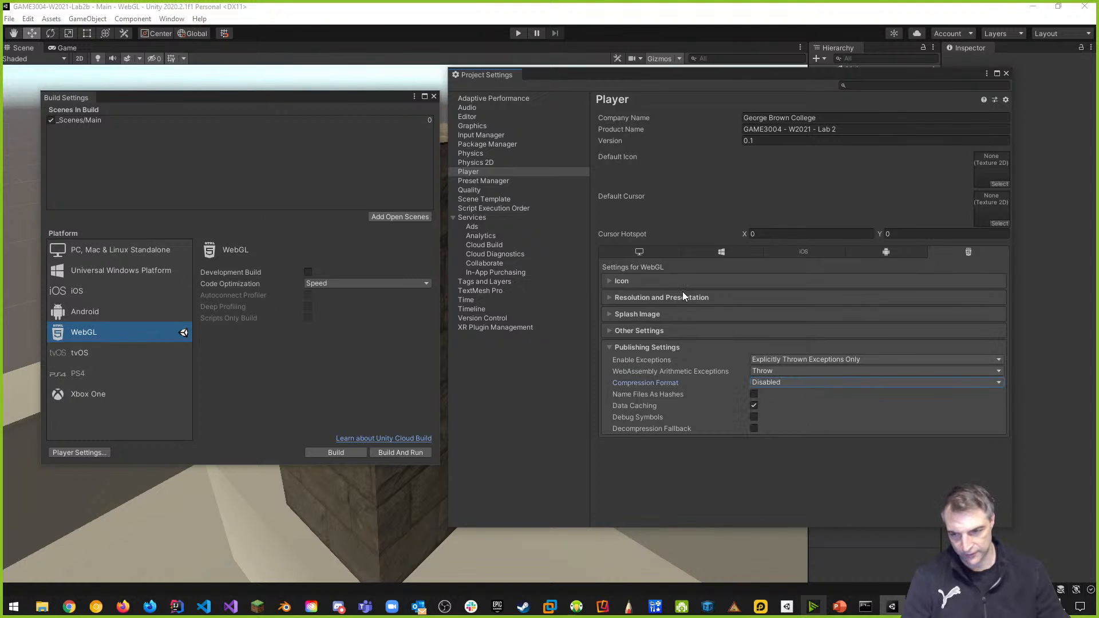
left_click(1006, 73)
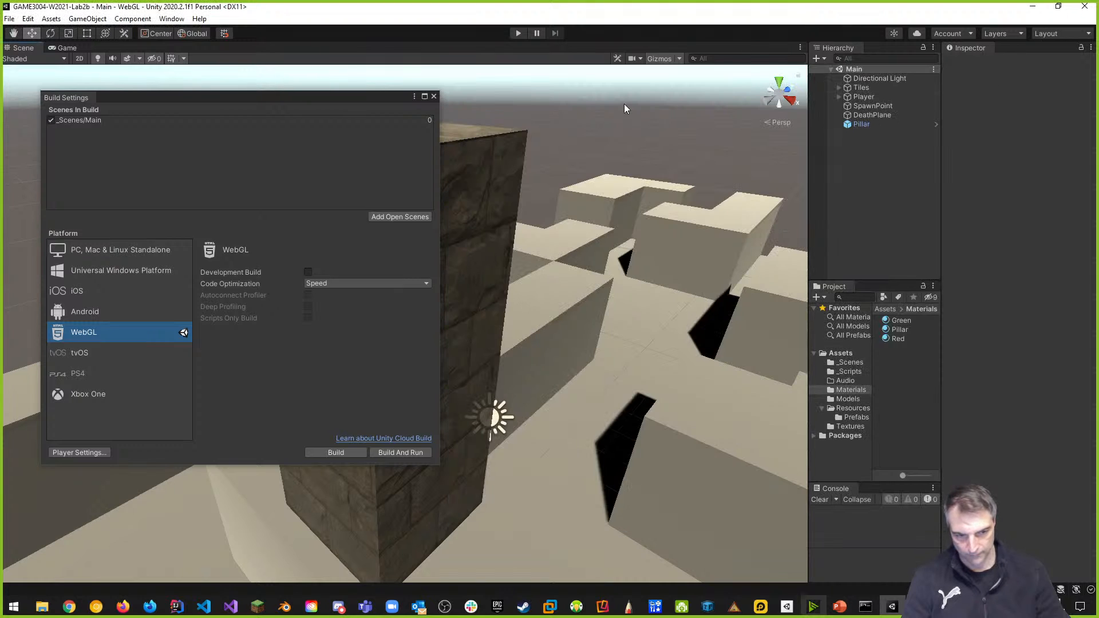
Step: Save the Main scene and the project
left_click(13, 19)
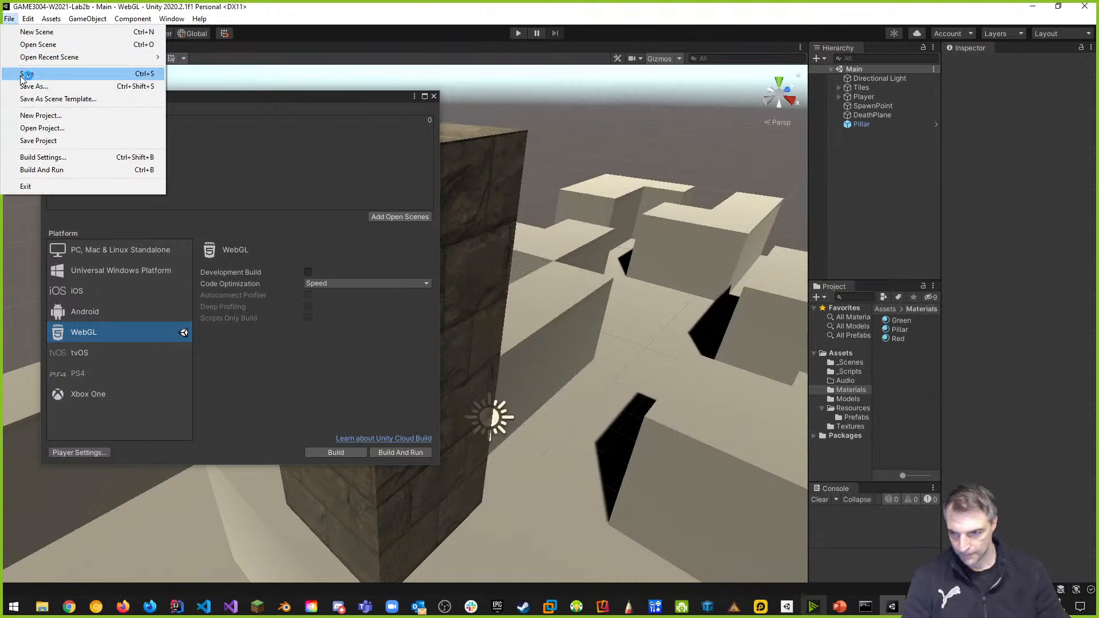
left_click(24, 75)
left_click(14, 20)
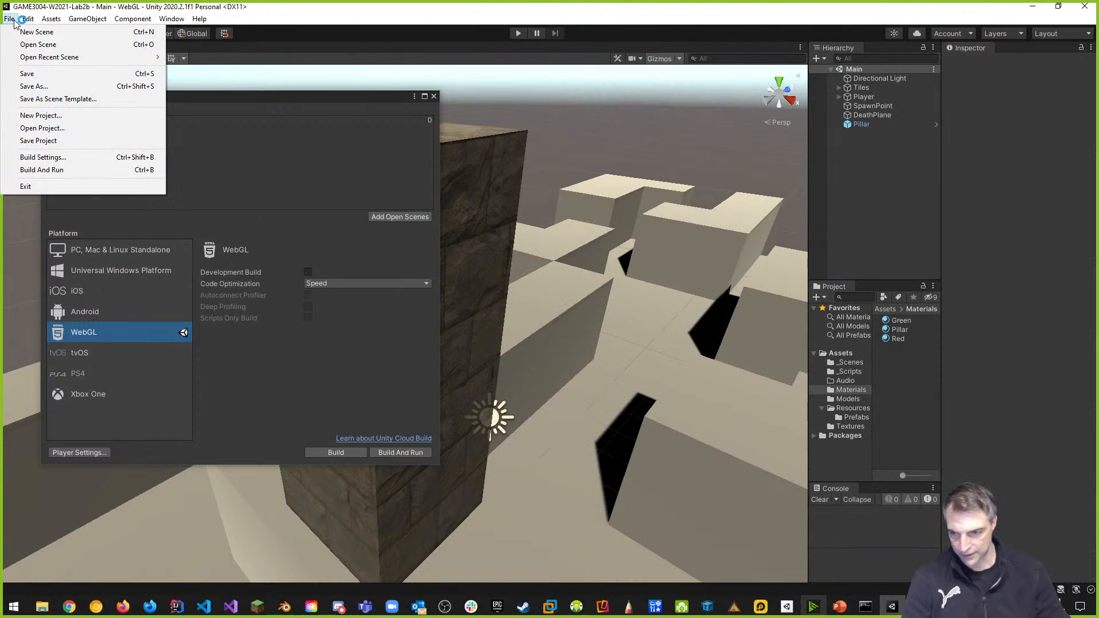
left_click(38, 140)
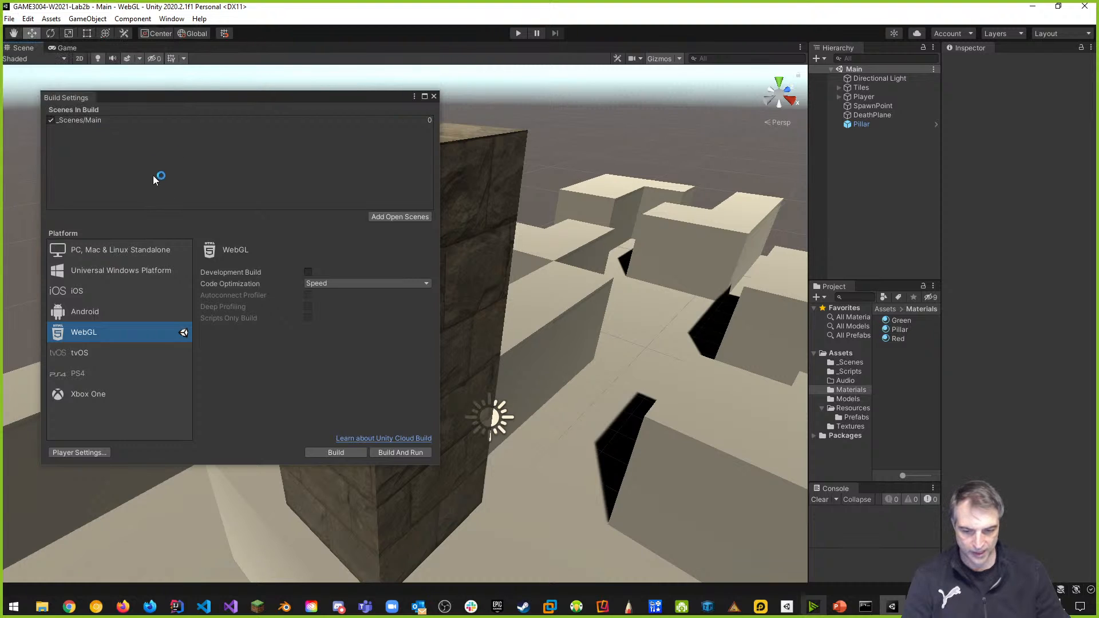
Step: Build and run the WebGL version into a new folder named Builds inside the GAME3004-W2021-Lab2b project folder
left_click(400, 453)
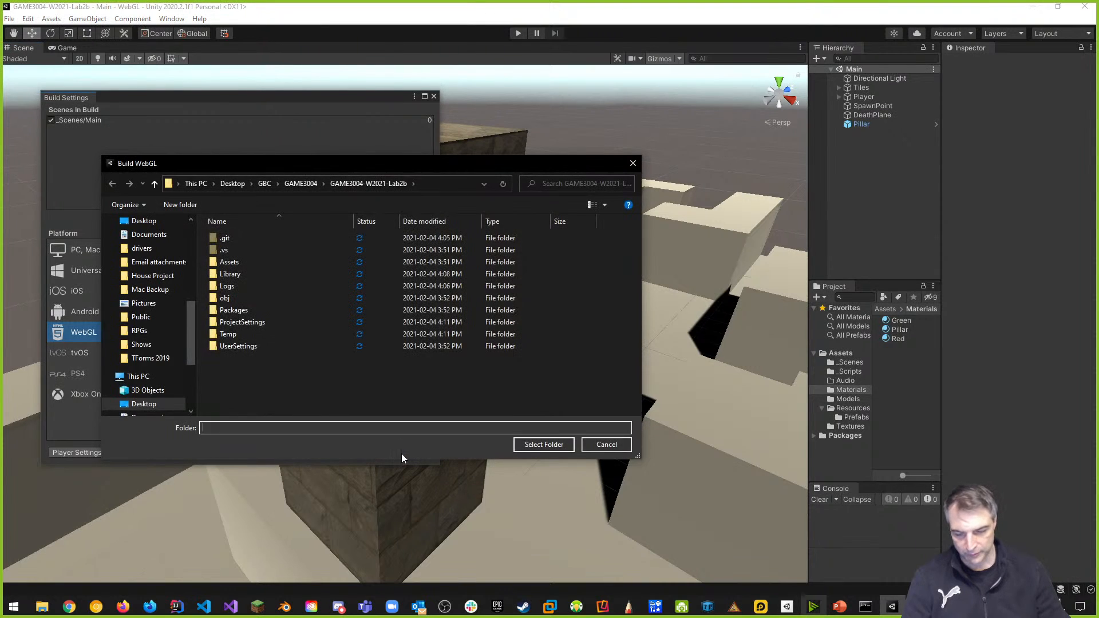
left_click(181, 205)
type("Builds")
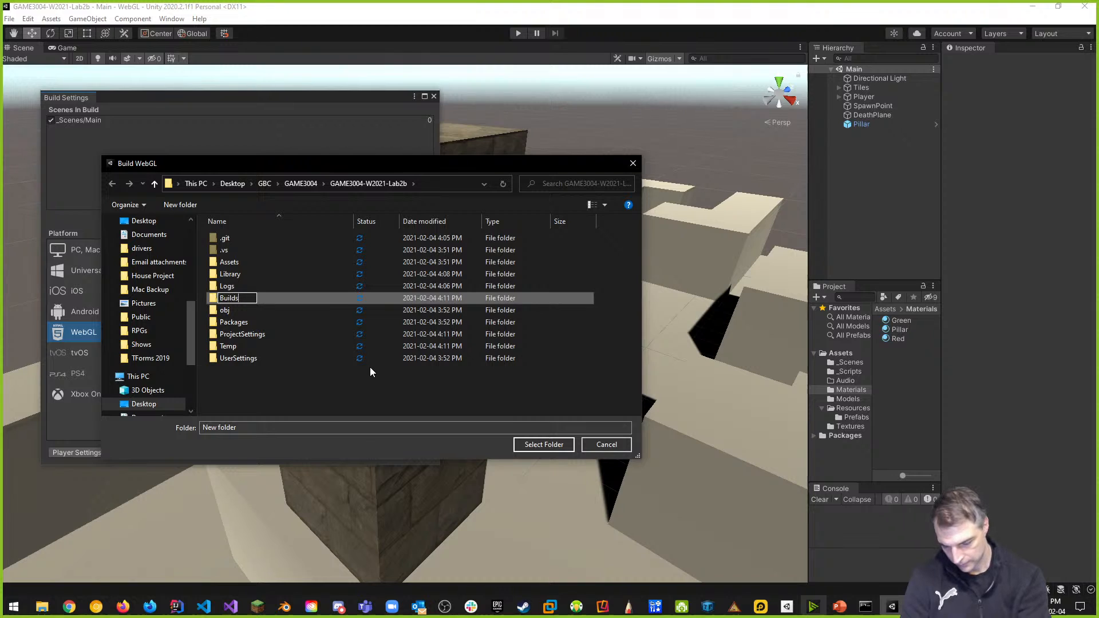
left_click(306, 393)
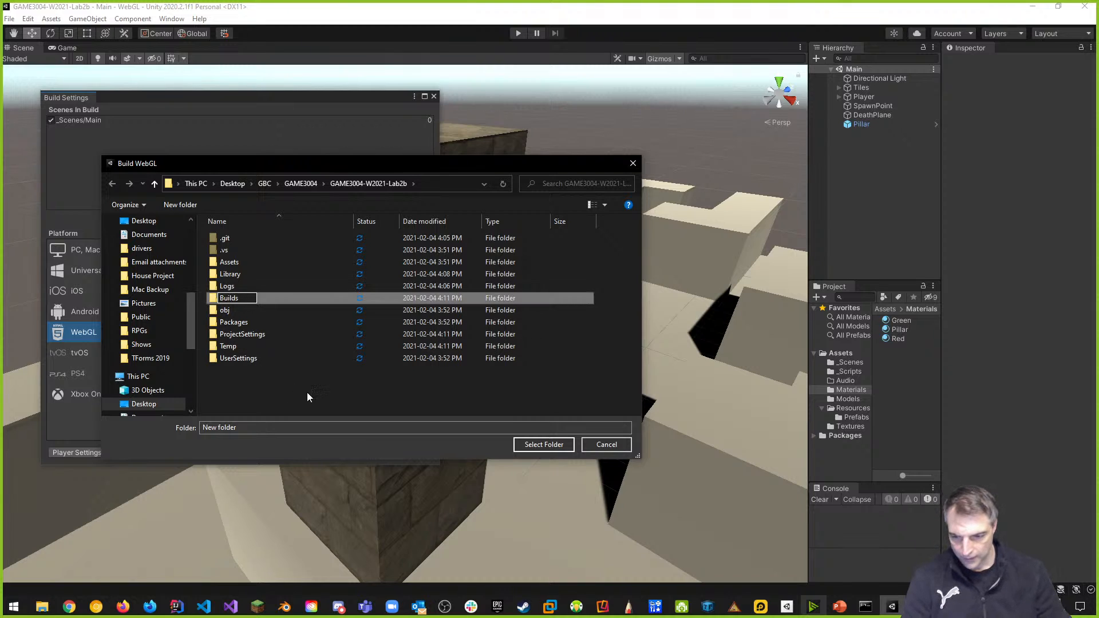
double_click(238, 274)
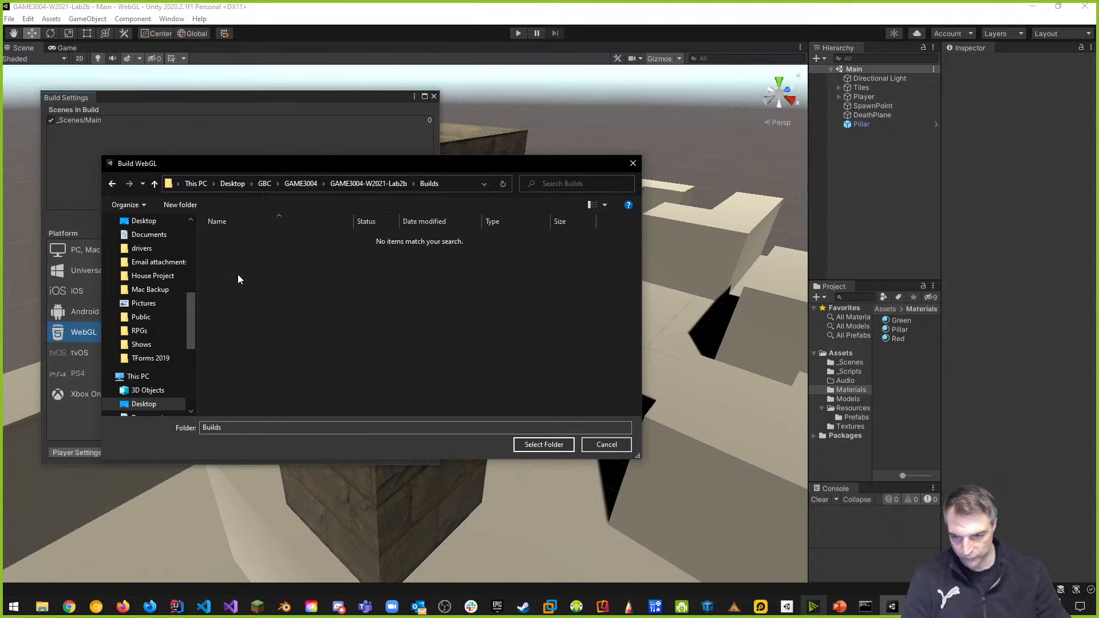
left_click(547, 447)
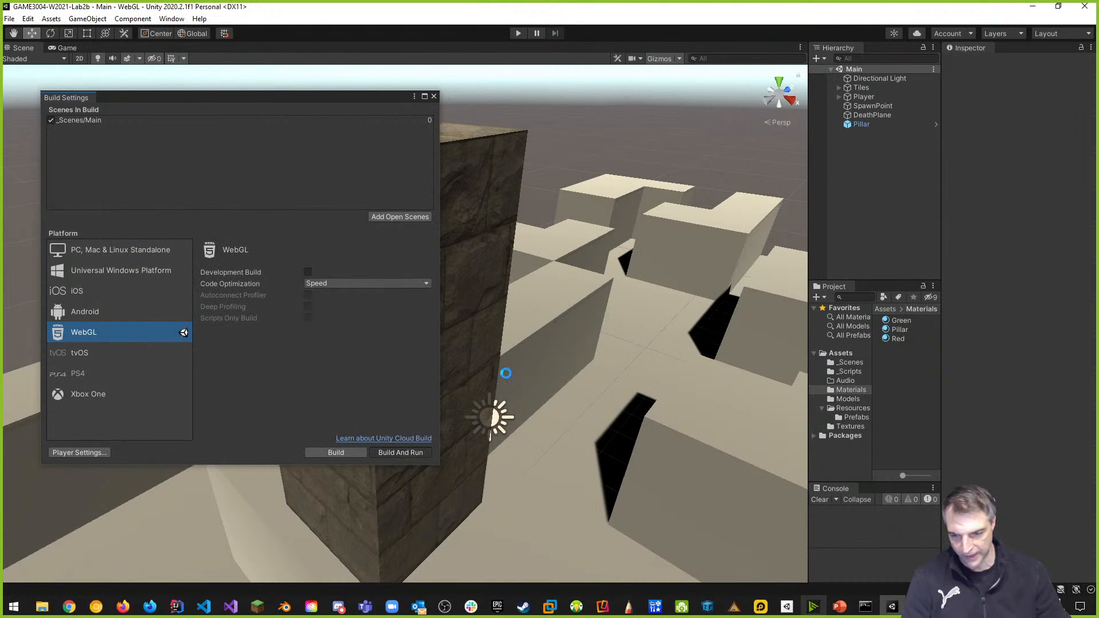
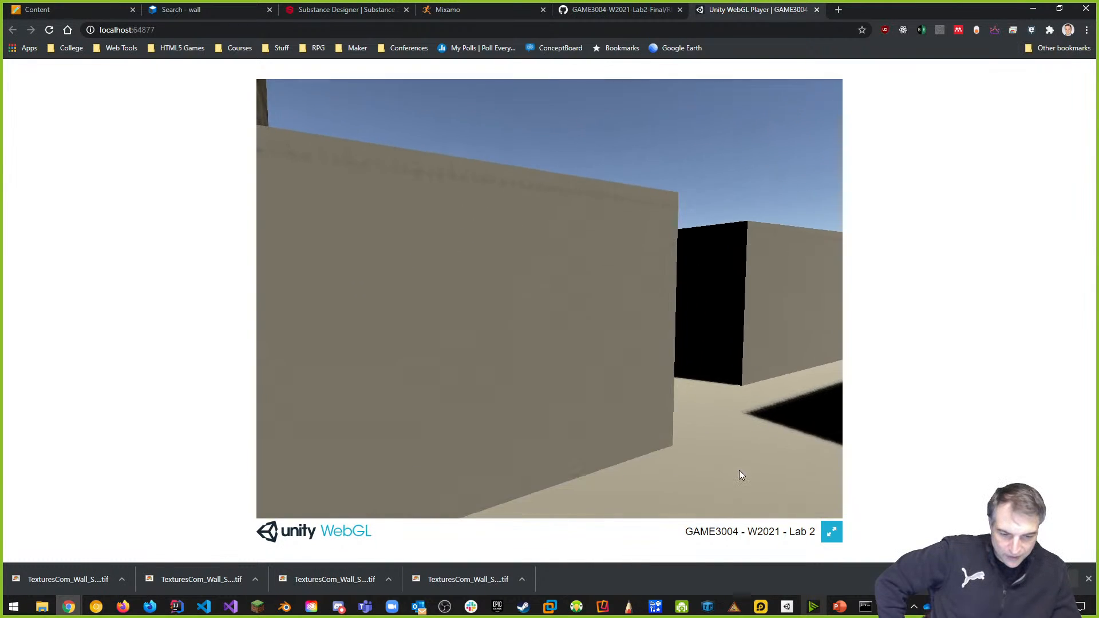
Step: Walk through the level in the running WebGL build, then close its browser tab and the build settings back in the Unity editor
left_click(740, 471)
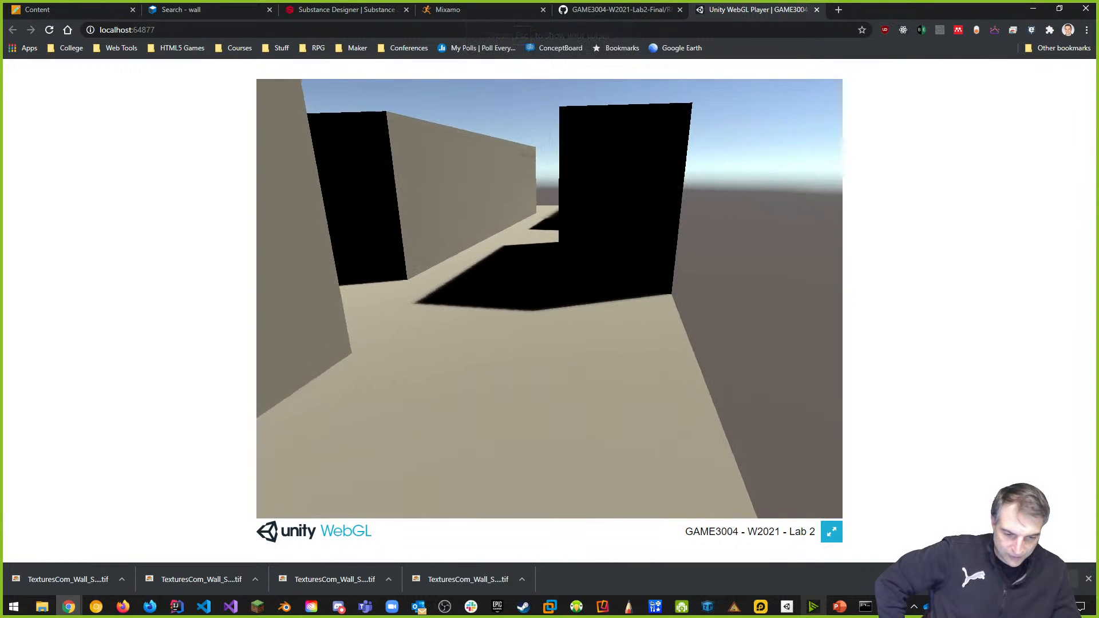
key("w")
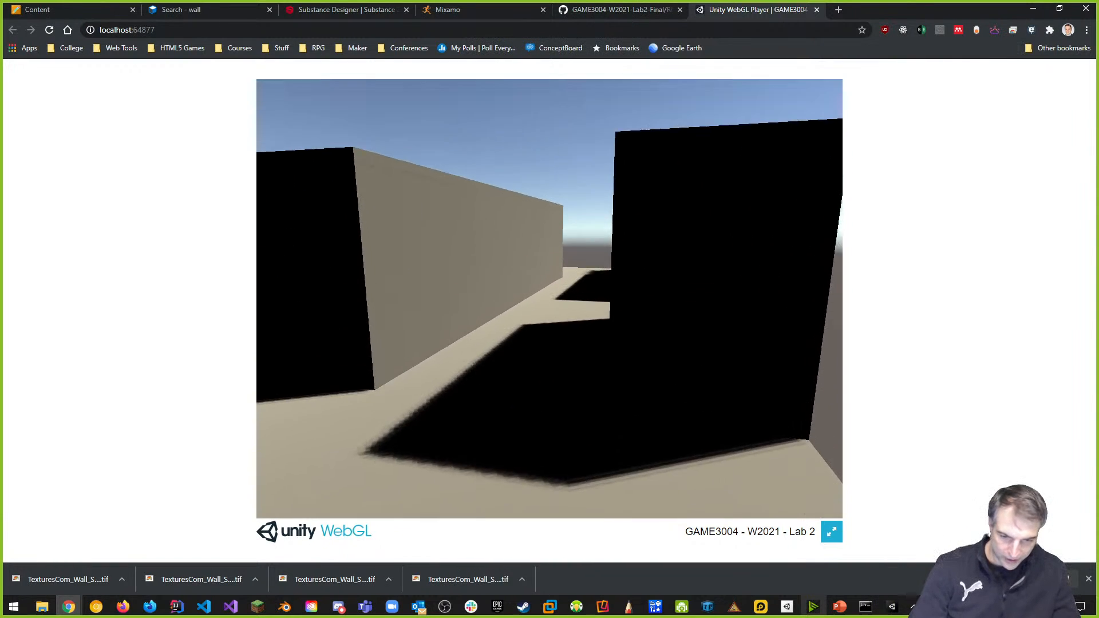
key("w")
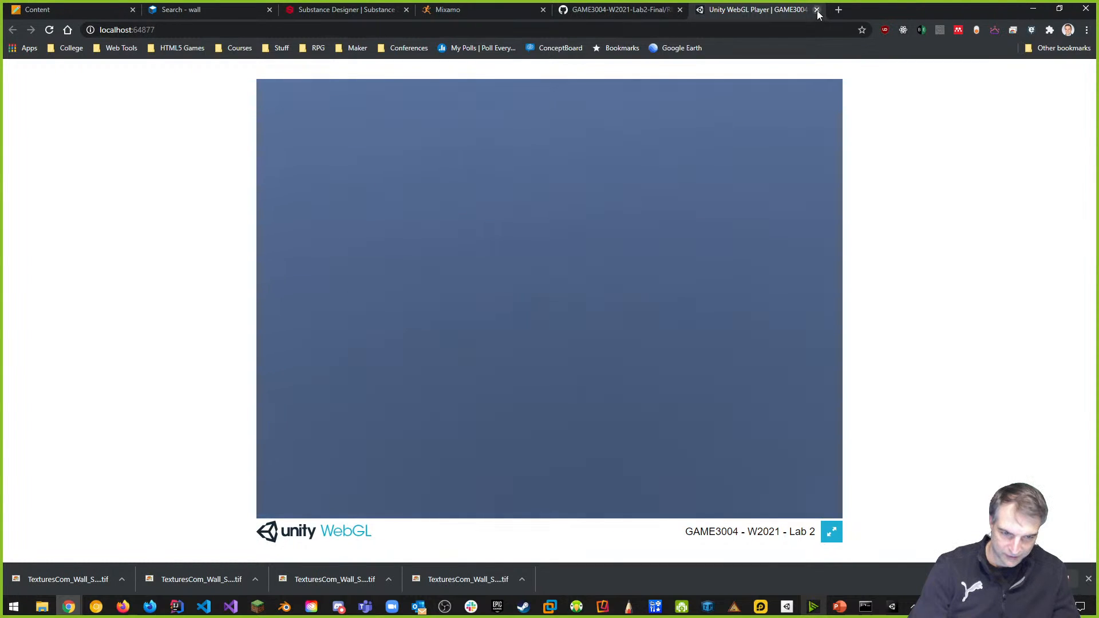
left_click(816, 10)
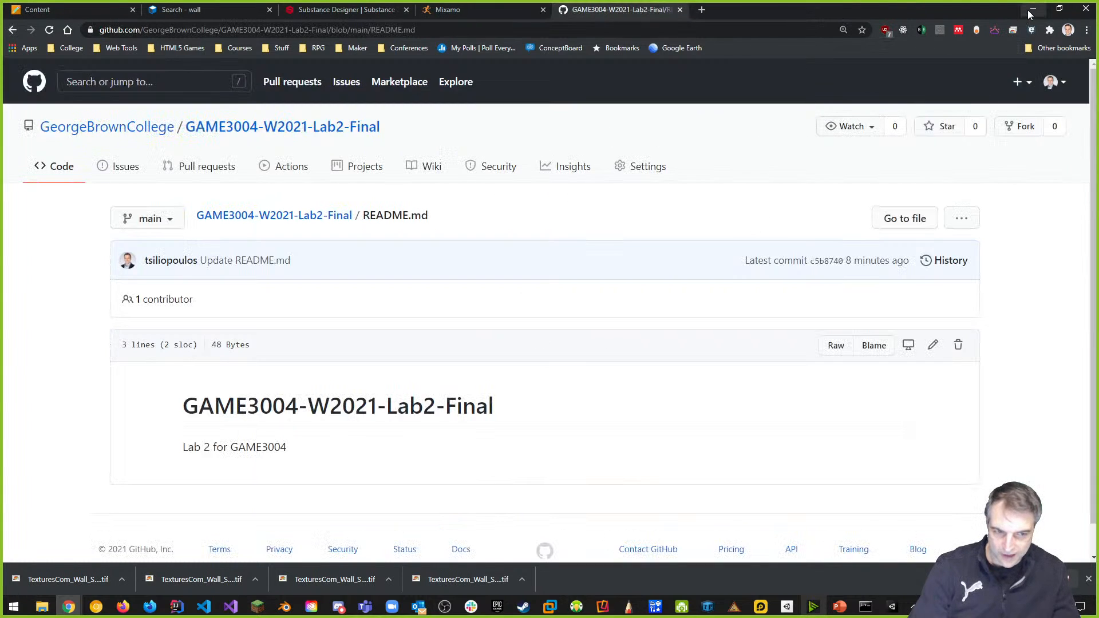
left_click(1032, 11)
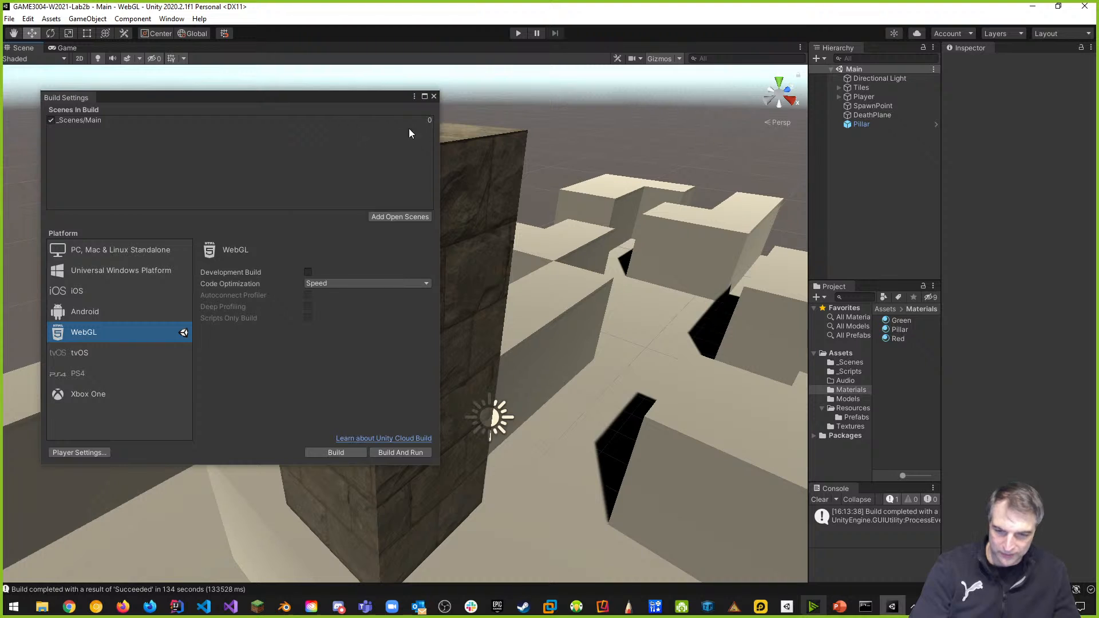
left_click(435, 96)
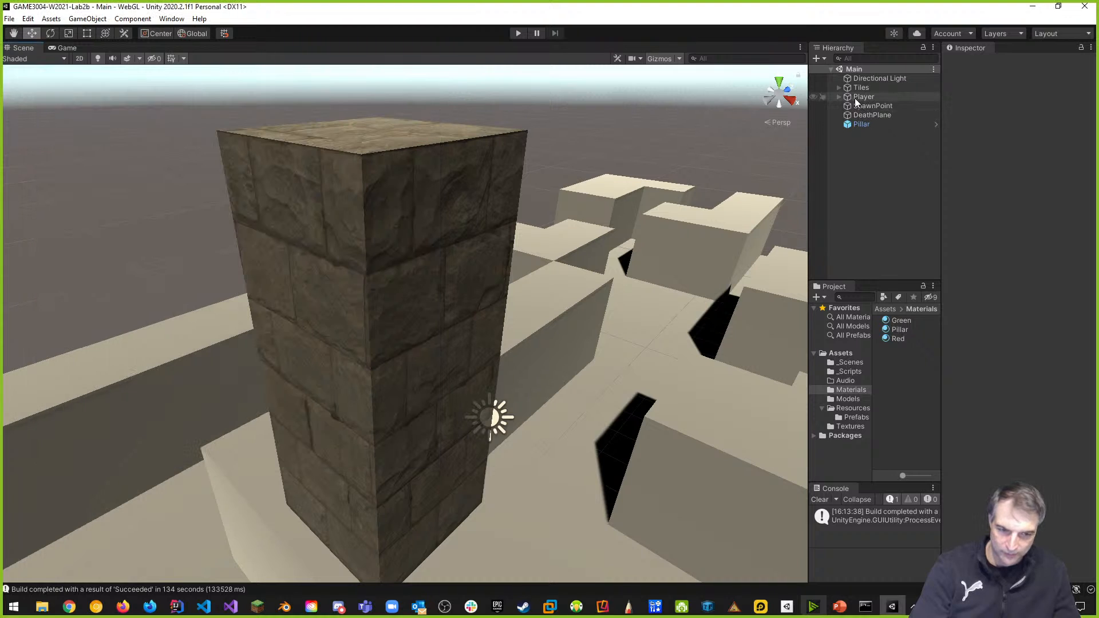
Step: Expand the Player object, show its components and widen the Inspector
left_click(840, 98)
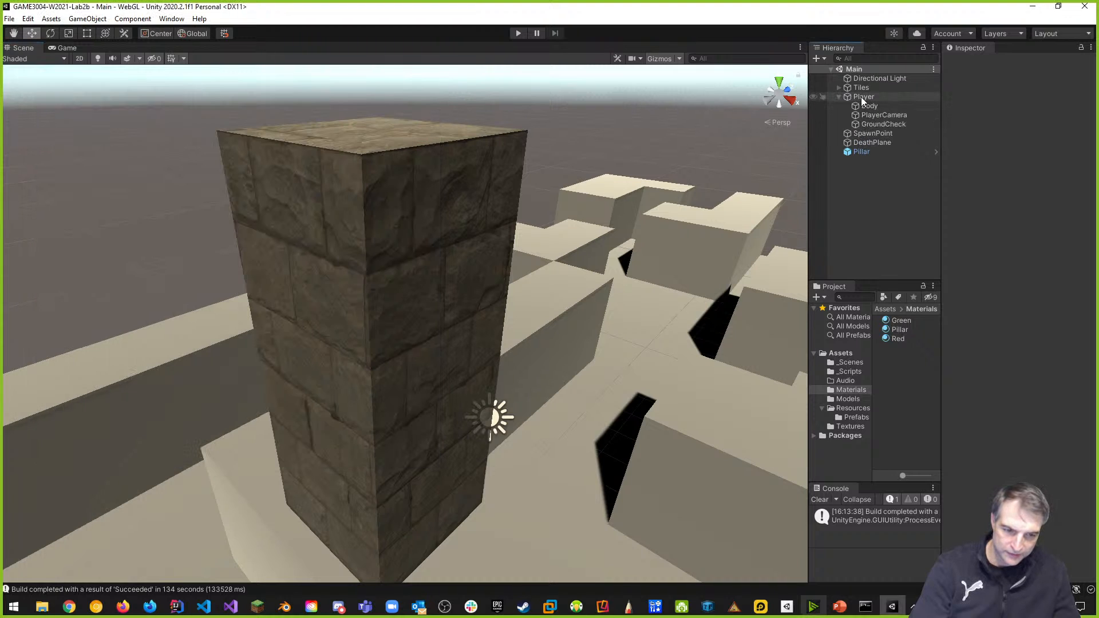
left_click(861, 97)
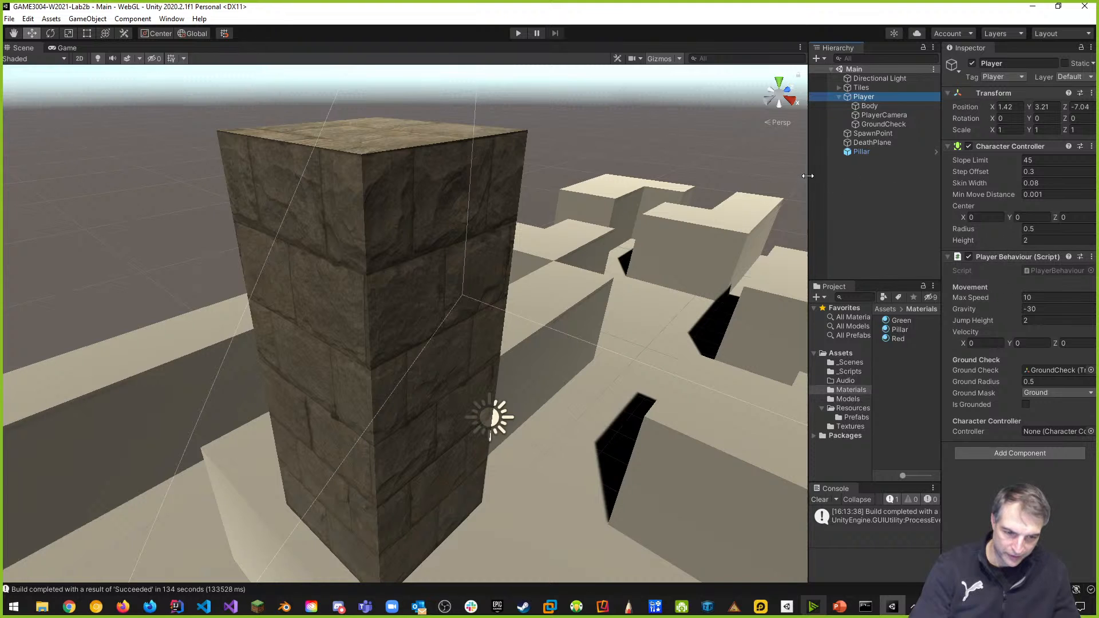
left_click_drag(808, 176, 729, 175)
left_click_drag(940, 210, 876, 211)
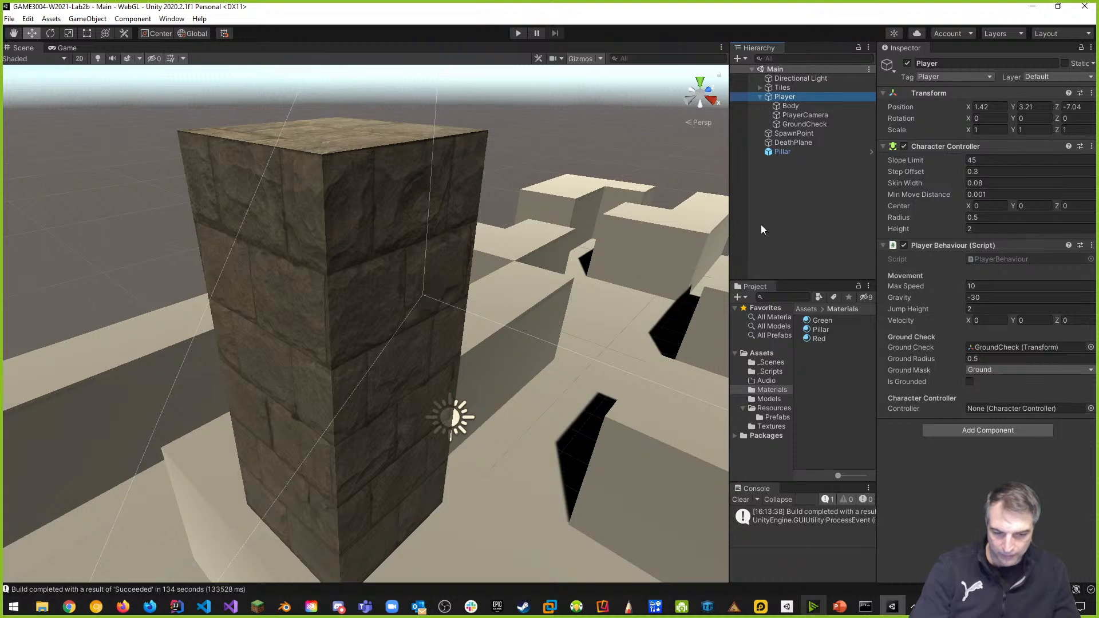
Step: Set the Camera Controller sensitivity of the PlayerCamera to 100 and save the Main scene
left_click(788, 115)
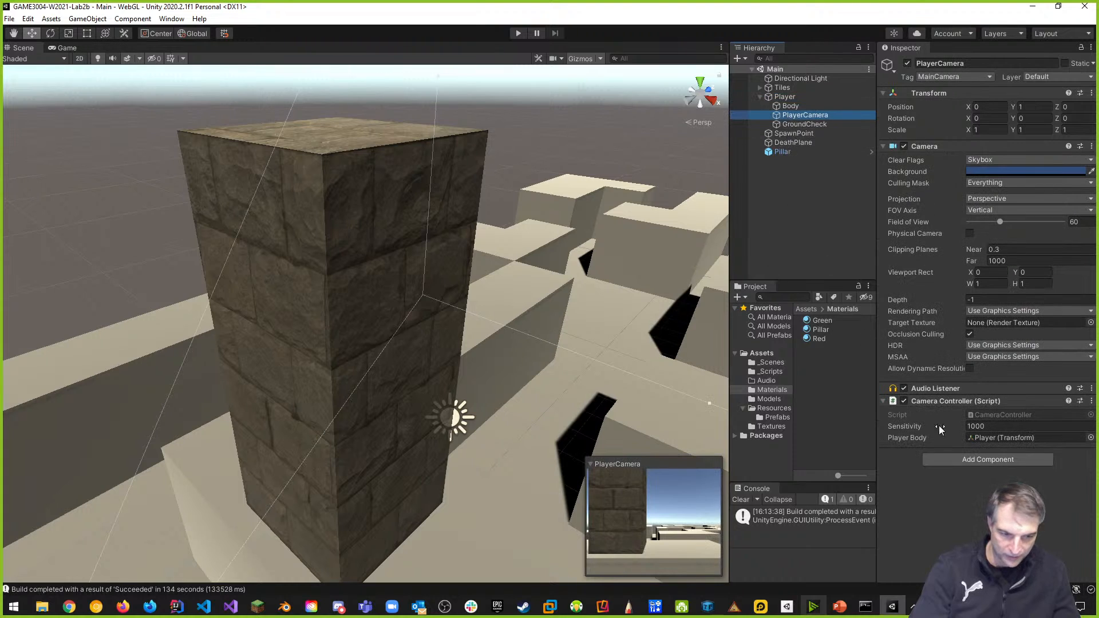
left_click(991, 427)
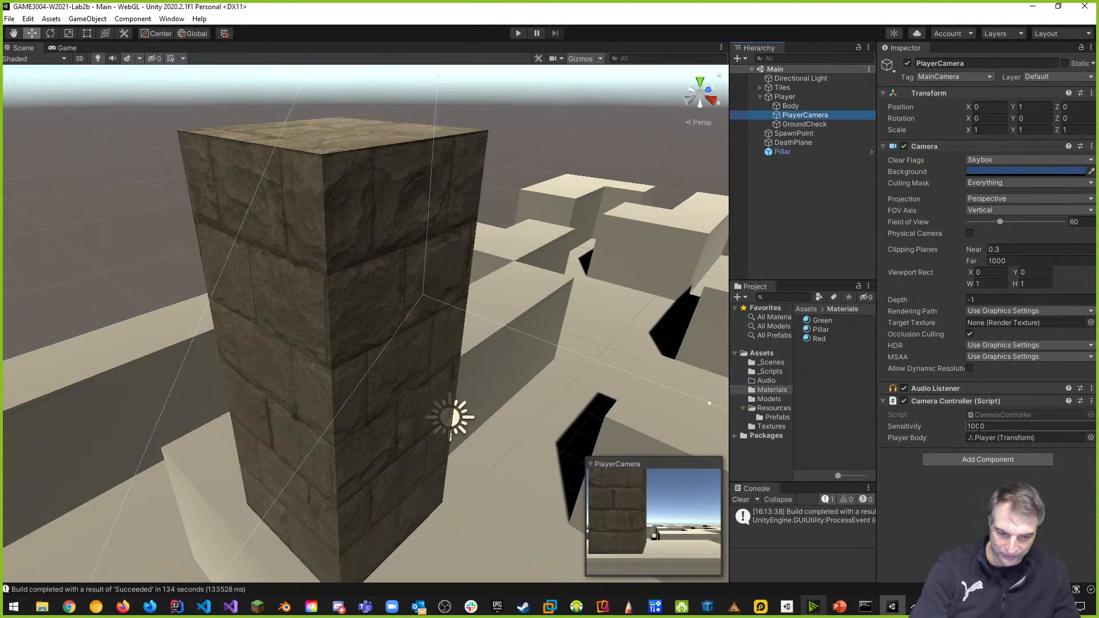
key("Return")
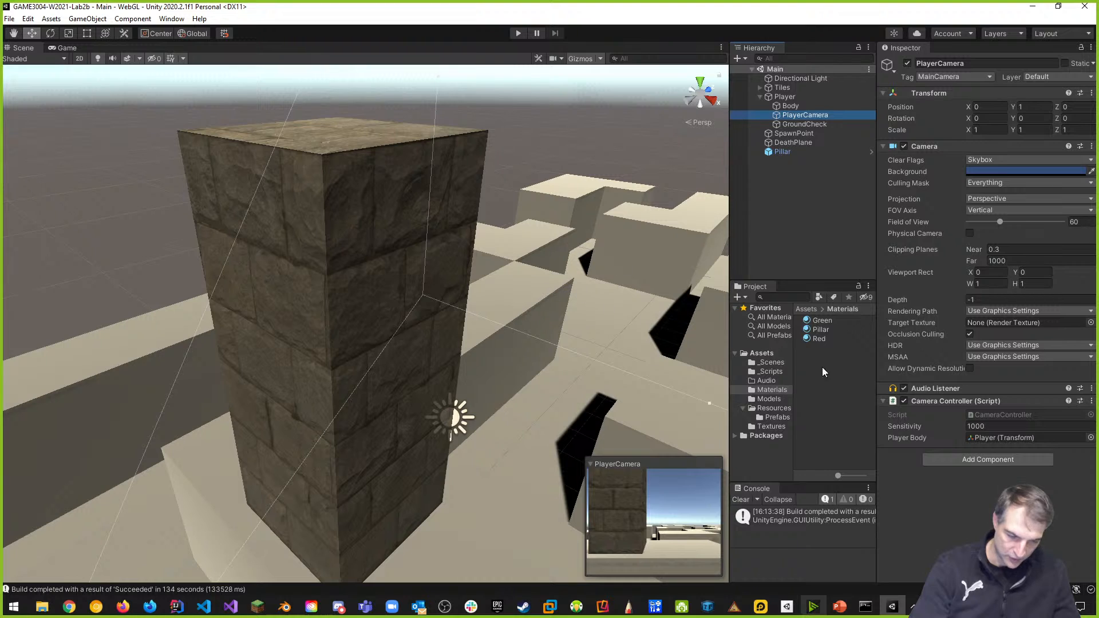
left_click(976, 426)
type("1")
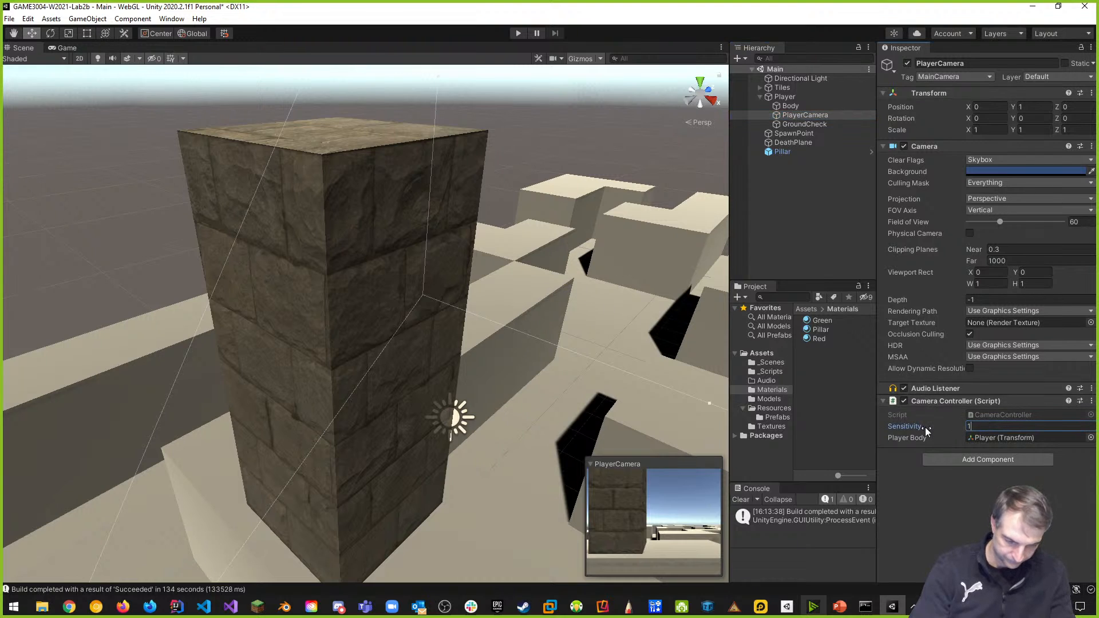
type("00")
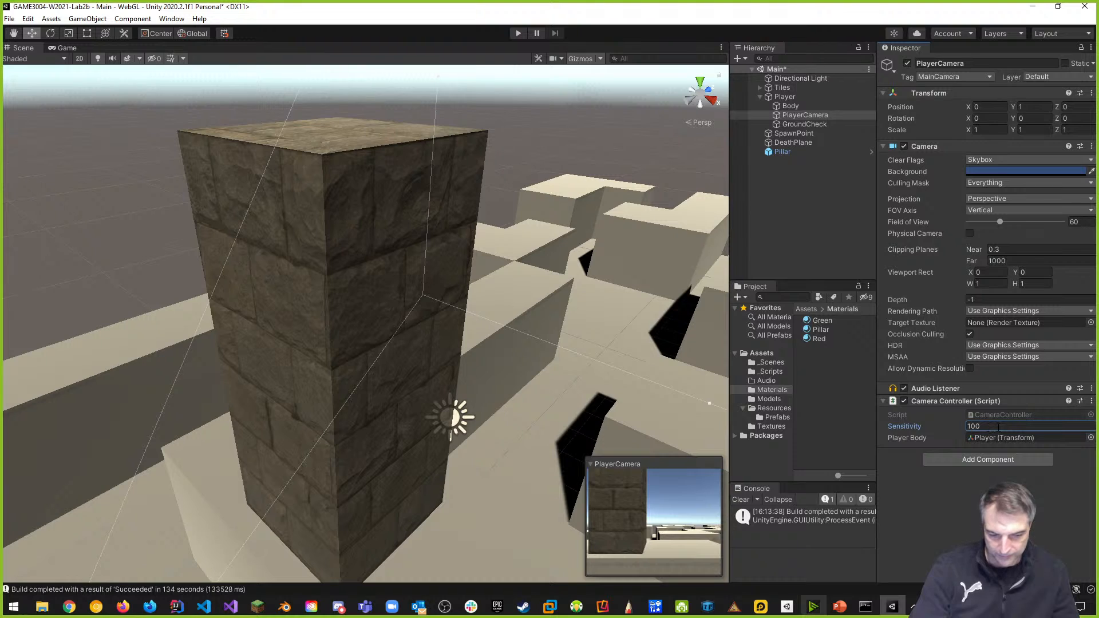
key("ctrl+s")
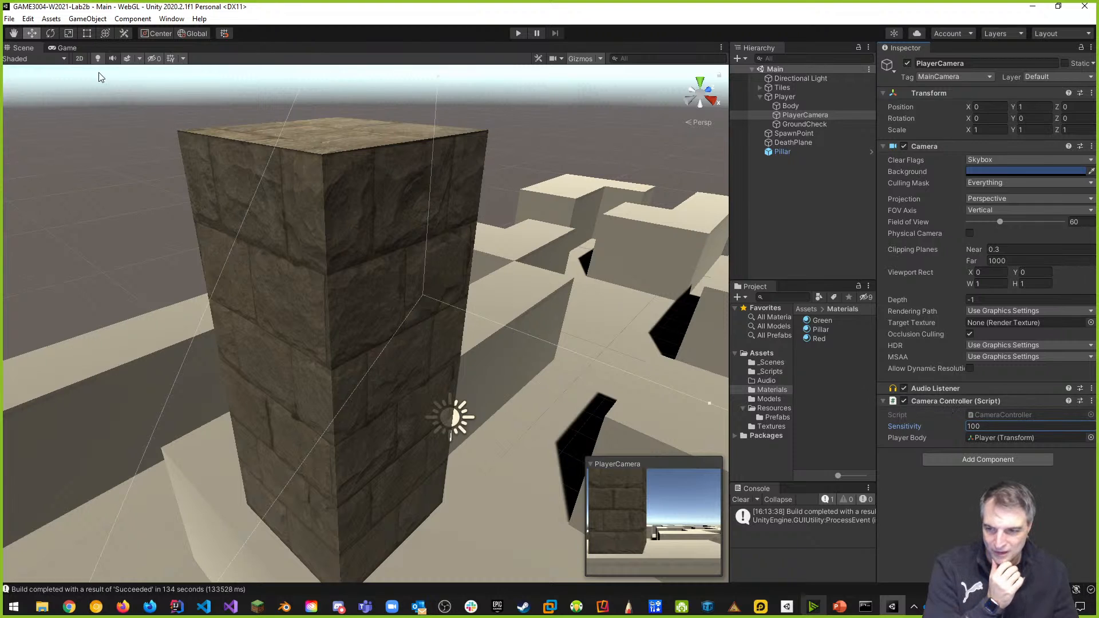
Step: Open the project's Quality settings and compare the rendering and shadow options of the High and Ultra levels
left_click(28, 19)
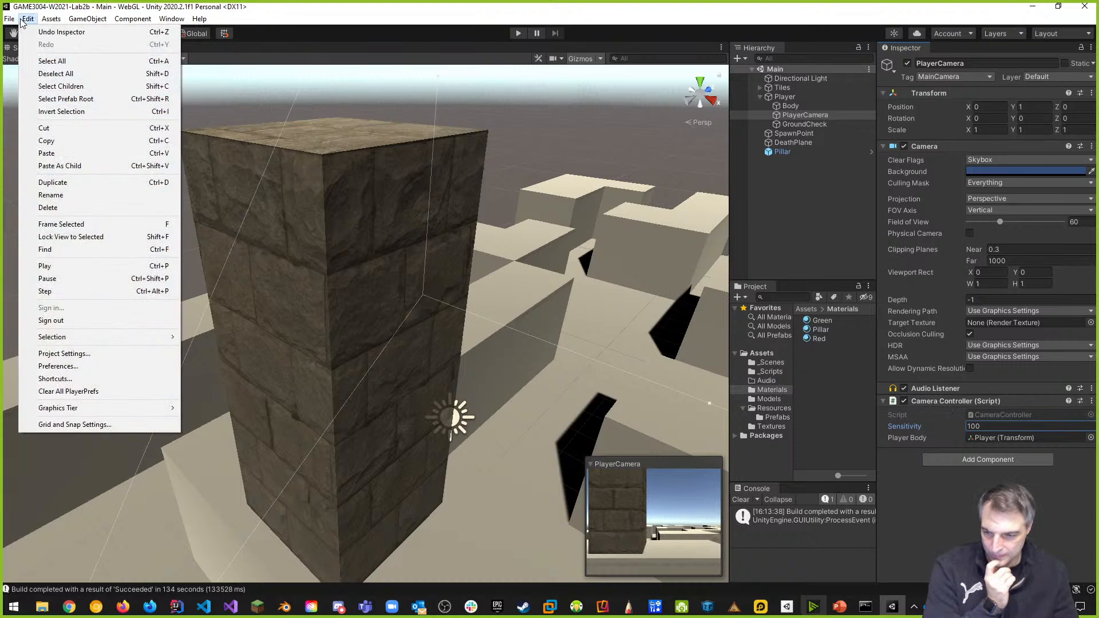
left_click(84, 355)
left_click_drag(719, 84, 311, 98)
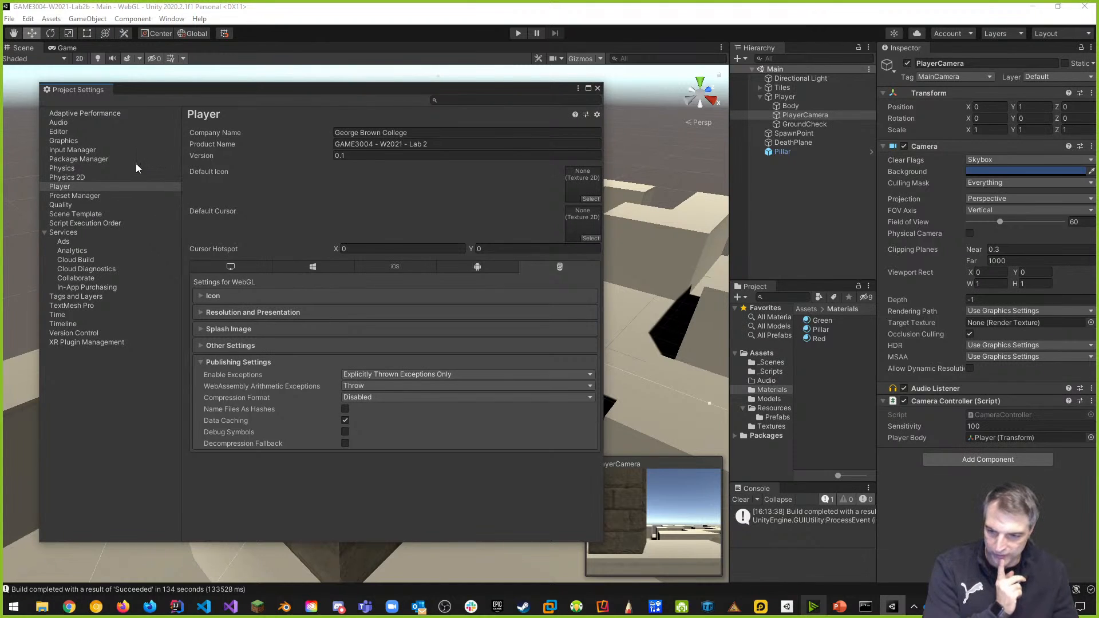
left_click(68, 206)
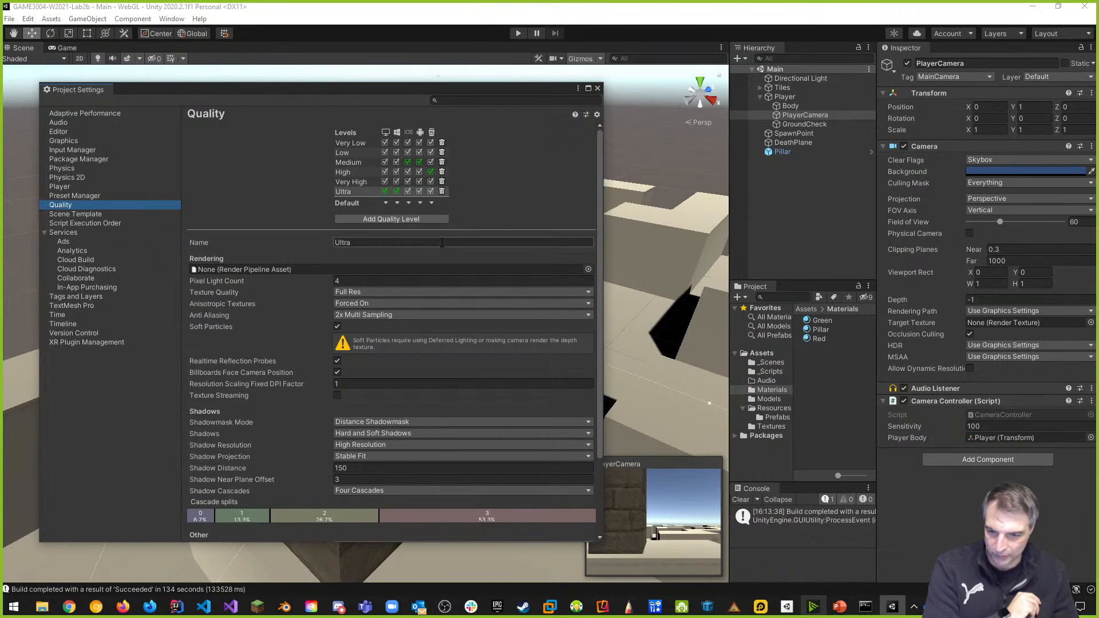
left_click(343, 173)
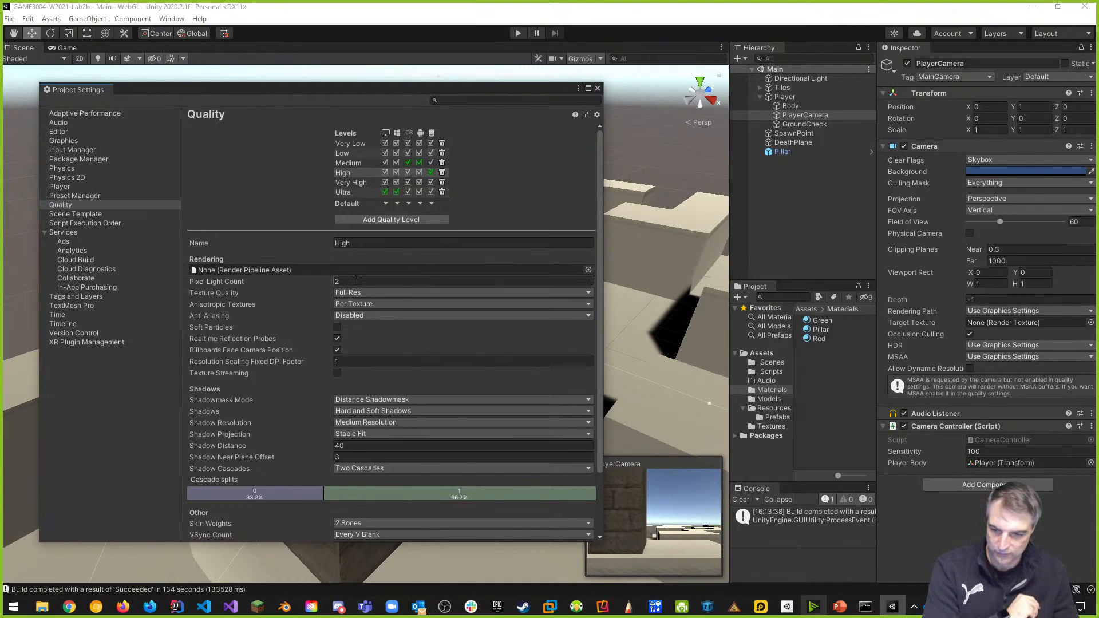
left_click(343, 192)
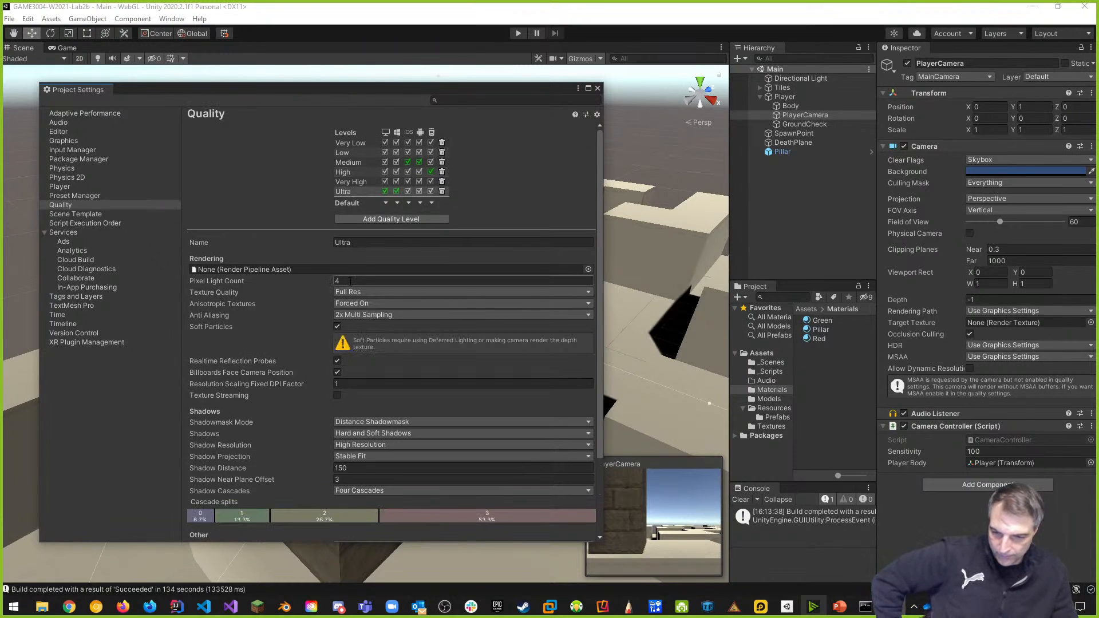
left_click(344, 173)
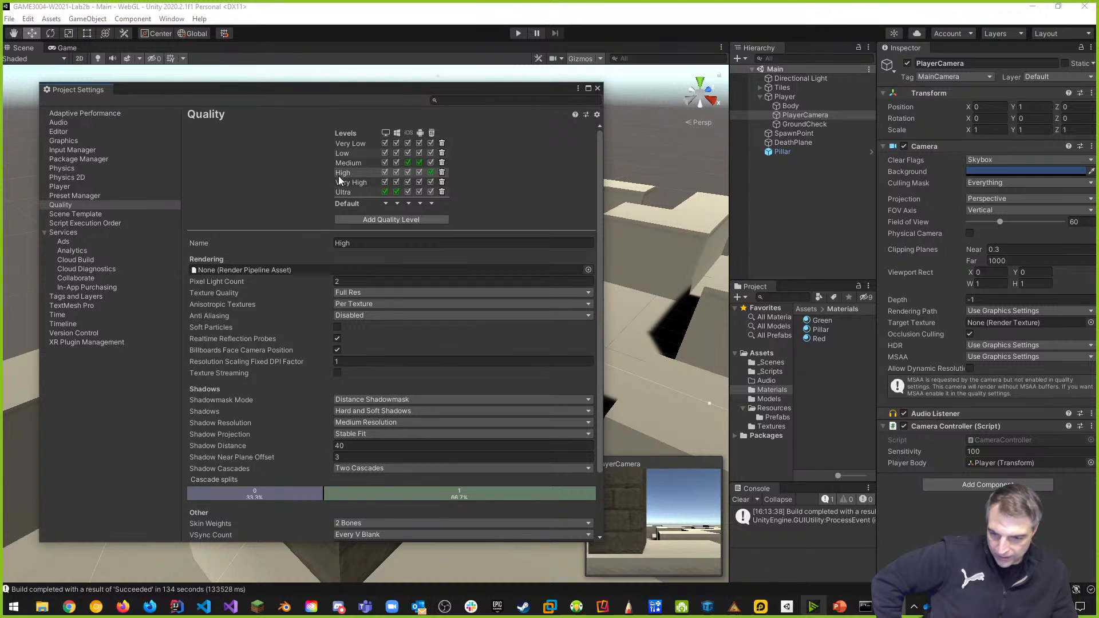
scroll(267, 382, "down", 1)
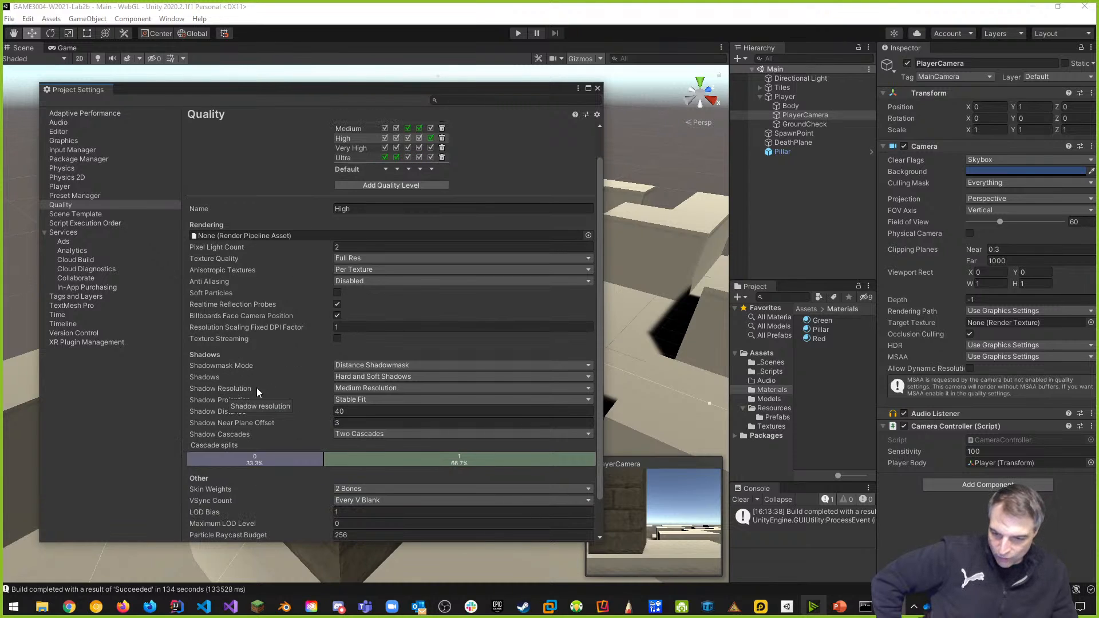
left_click(343, 156)
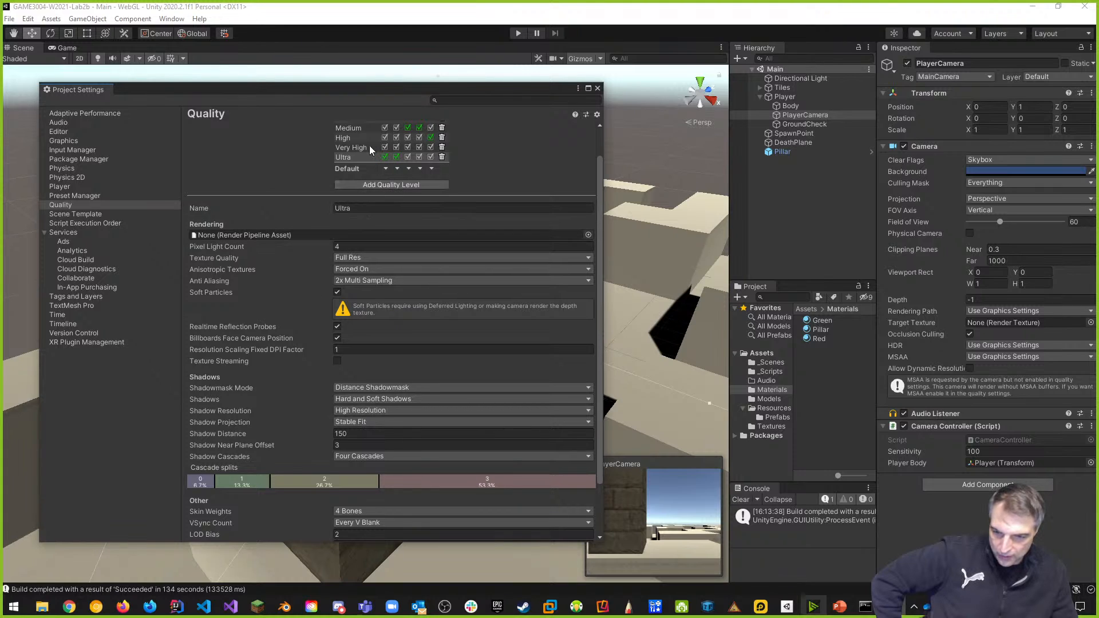
Step: Set the High quality level's shadow resolution to High Resolution, then close the project settings and save the project
left_click(353, 139)
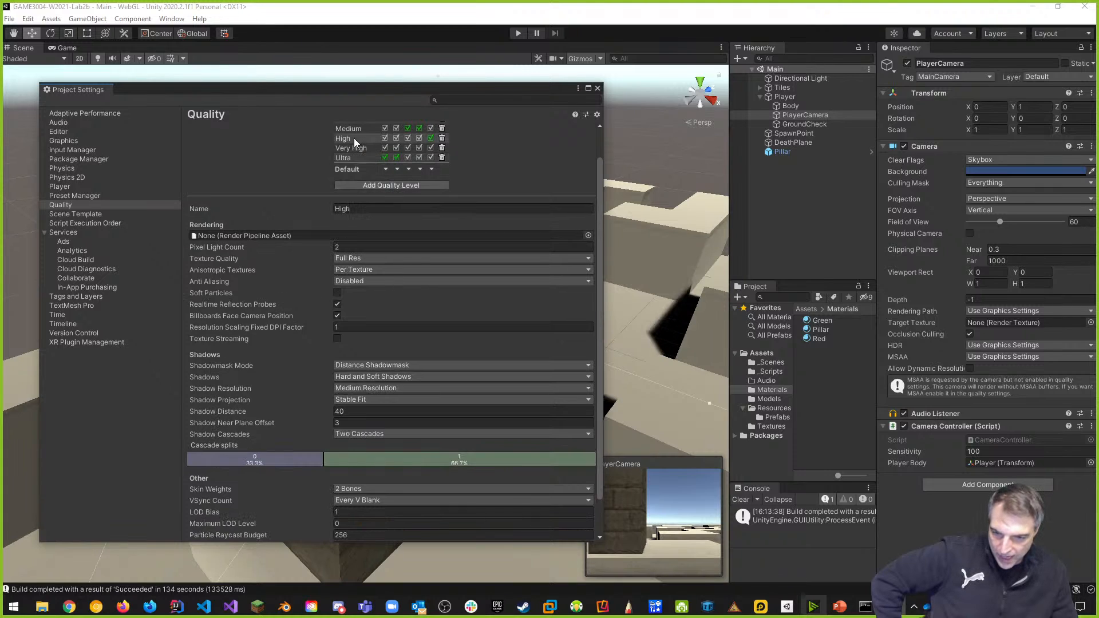
left_click(367, 388)
left_click(370, 427)
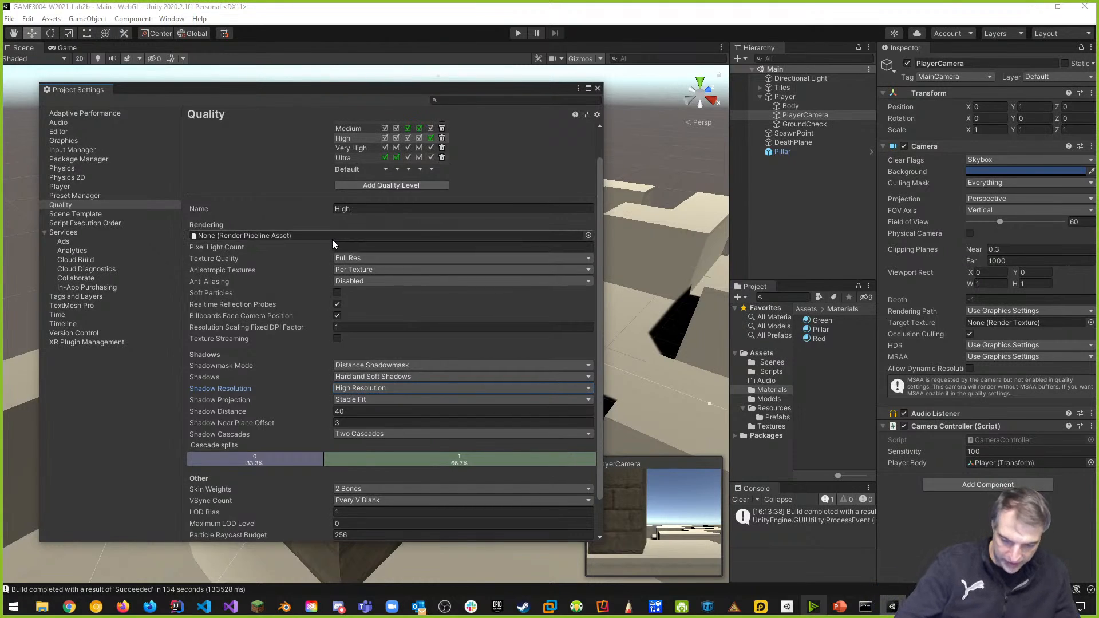
left_click(599, 90)
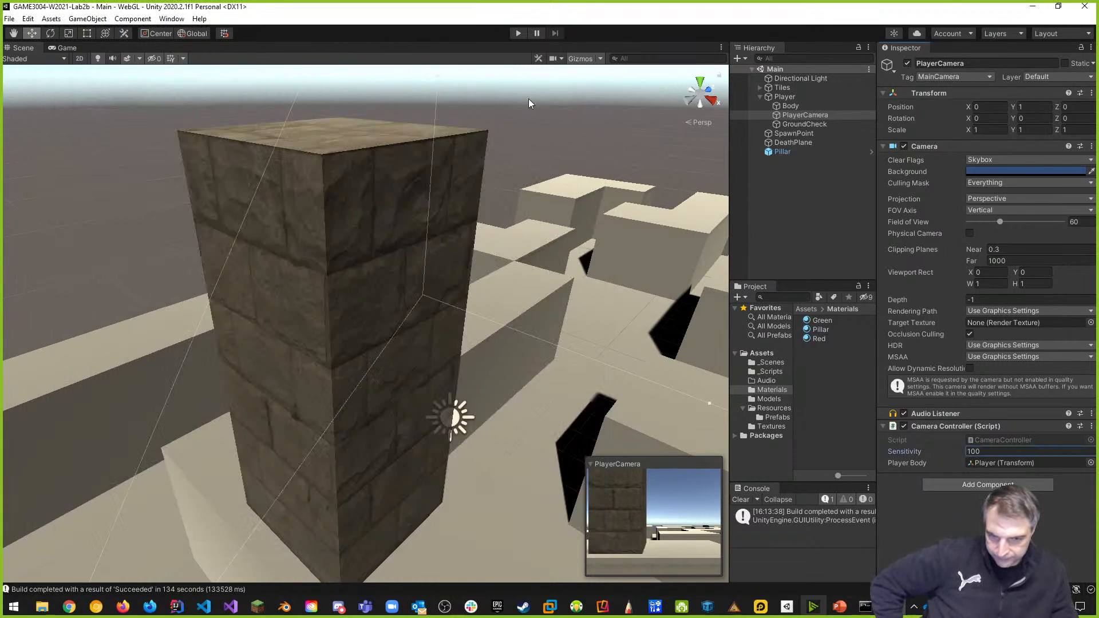
left_click(11, 19)
left_click(35, 141)
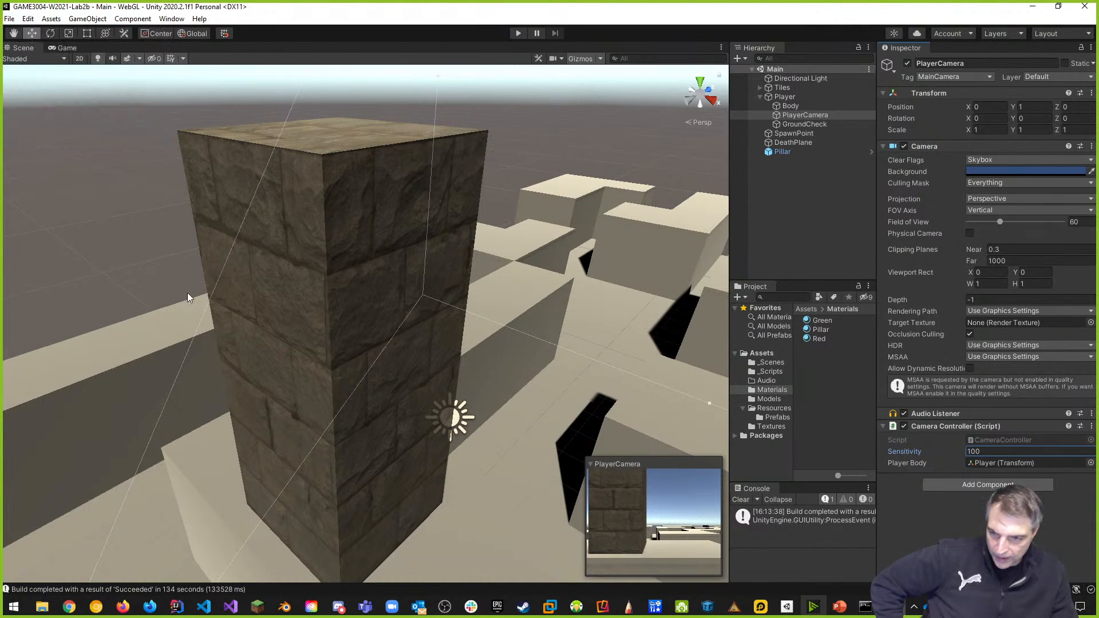
Step: Build and run the WebGL version again and walk through the level in the browser
left_click(9, 20)
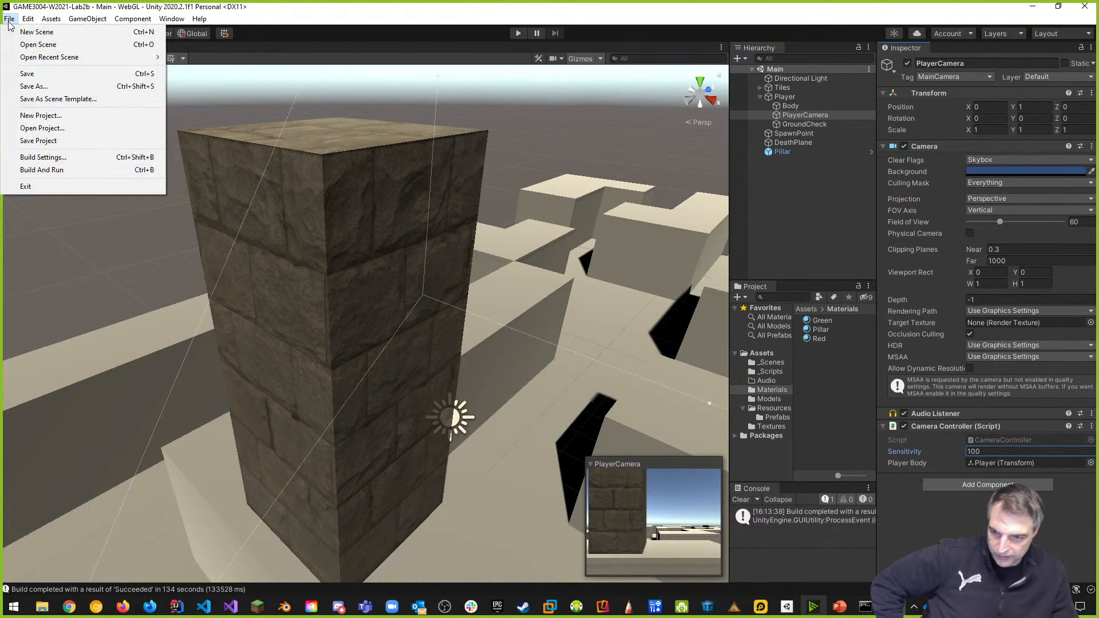
left_click(64, 172)
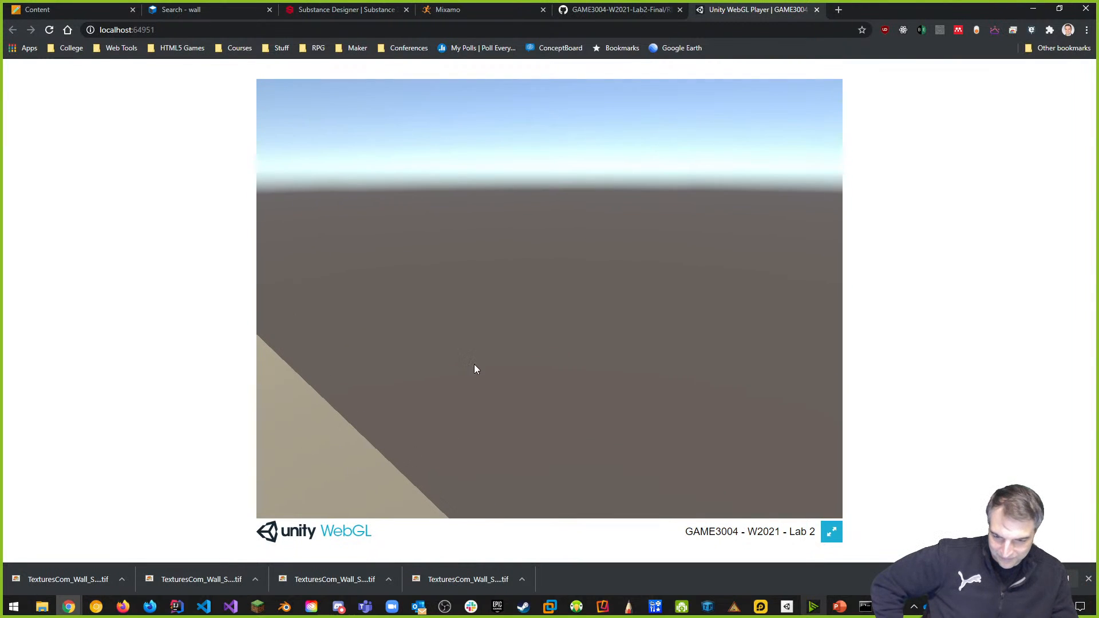
left_click(473, 368)
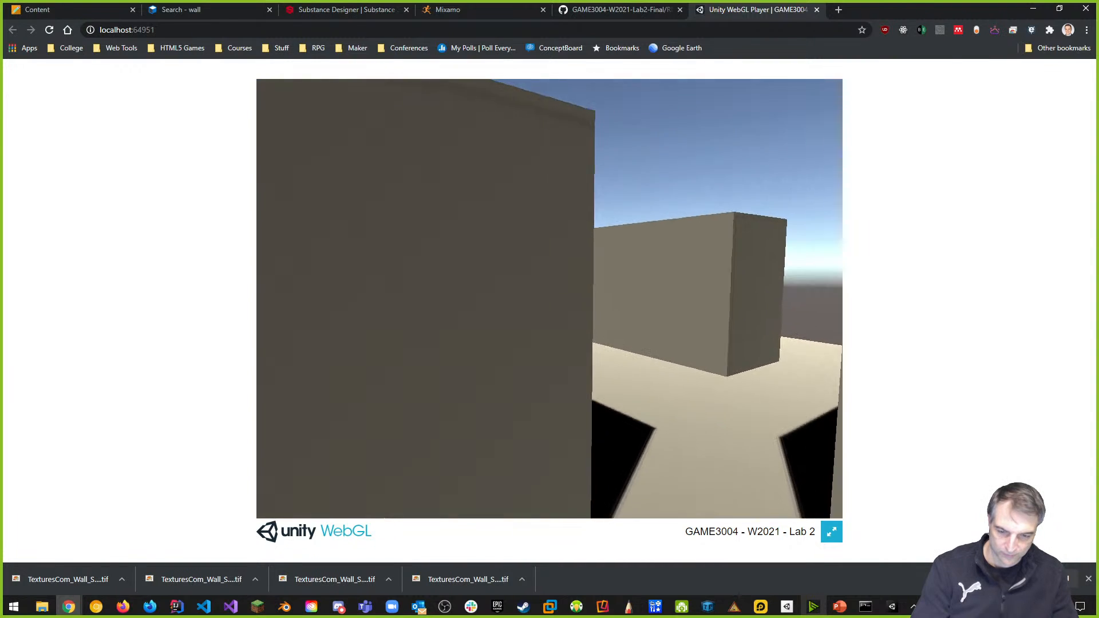
key("w")
key("w")
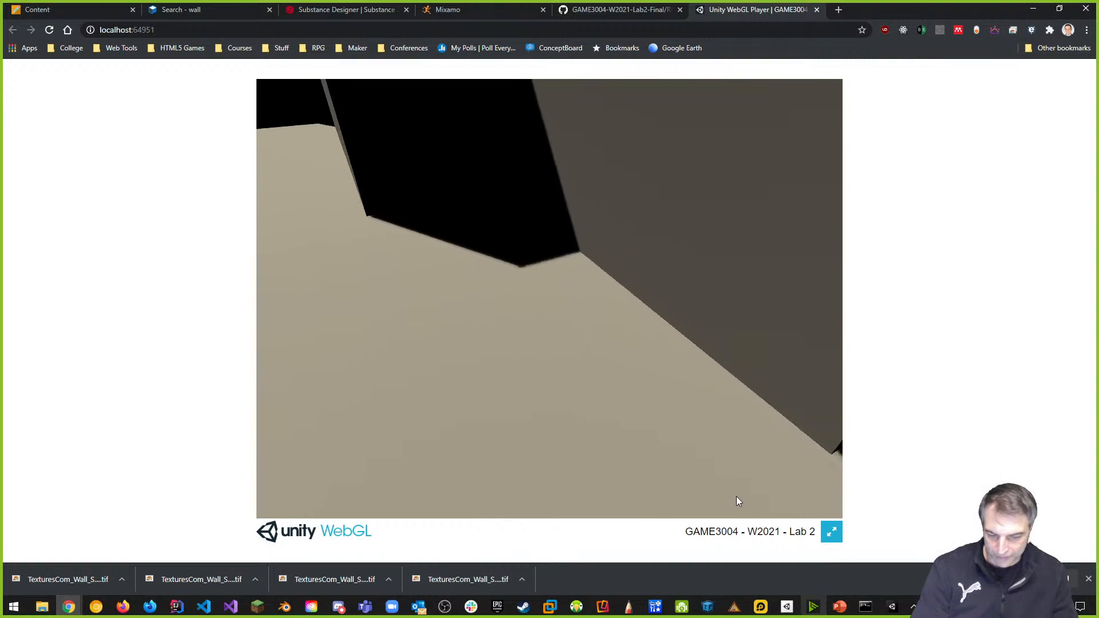
Step: Switch the running WebGL build to full screen and test the movement and camera there
left_click(832, 532)
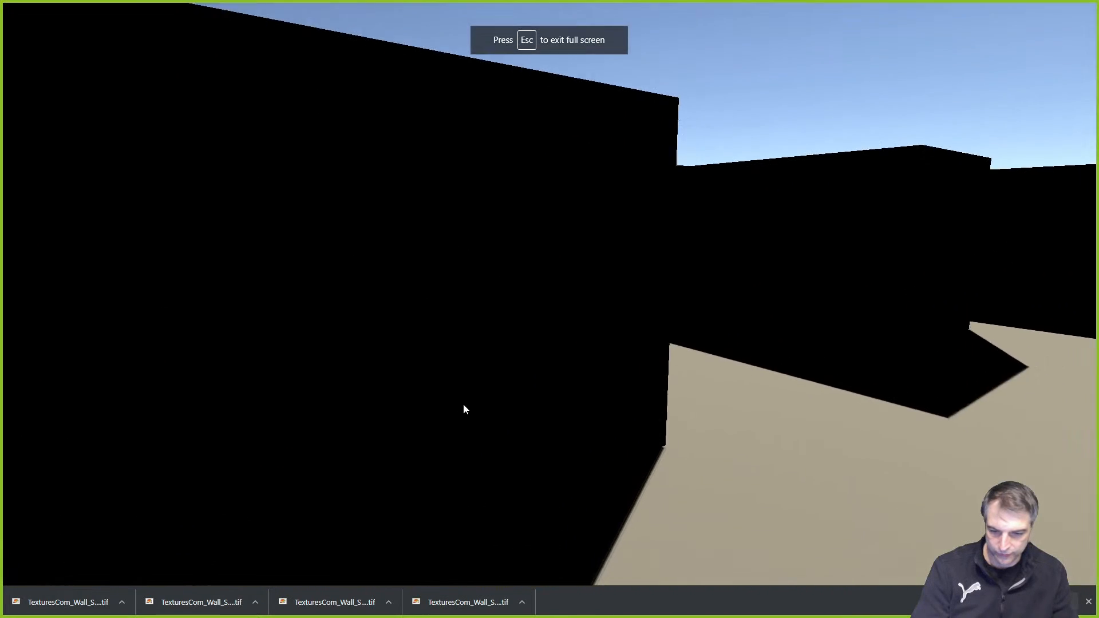
left_click(463, 404)
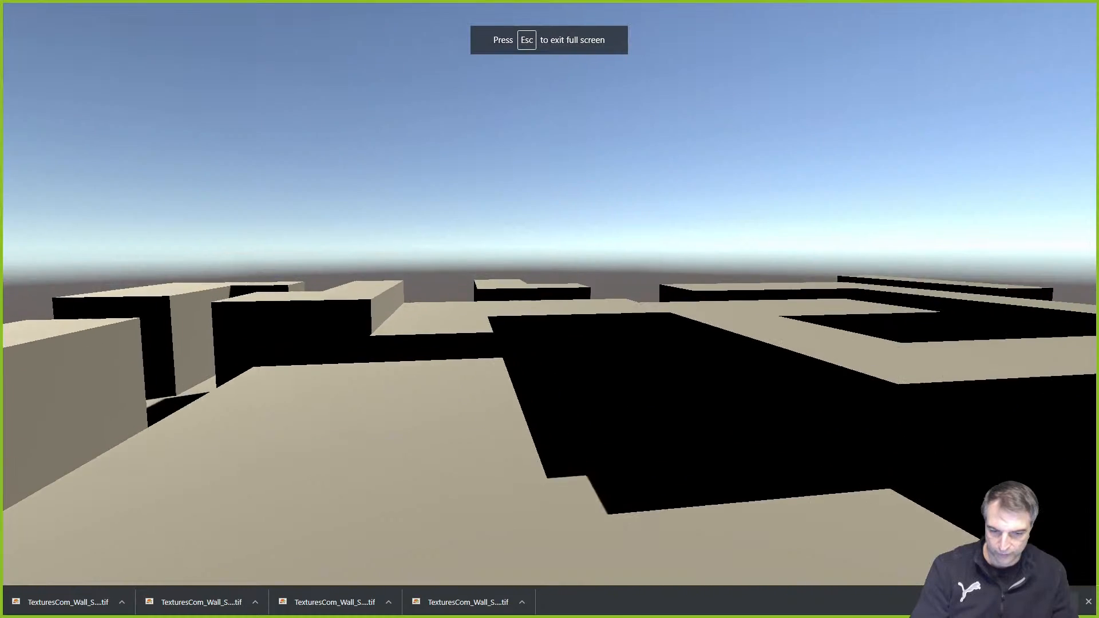
key("w")
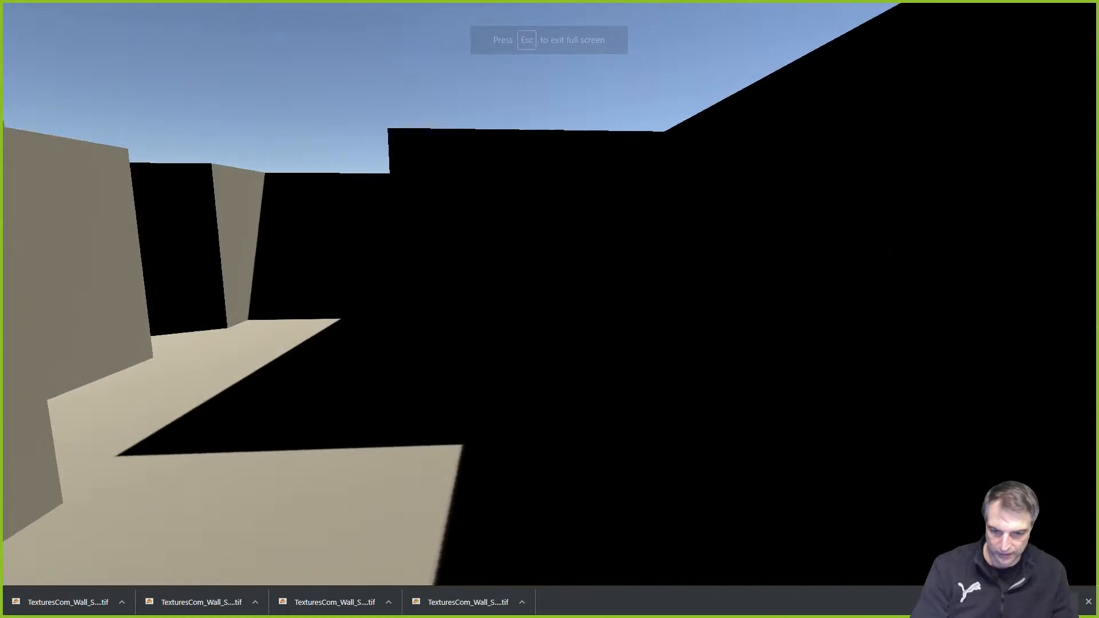
key("w")
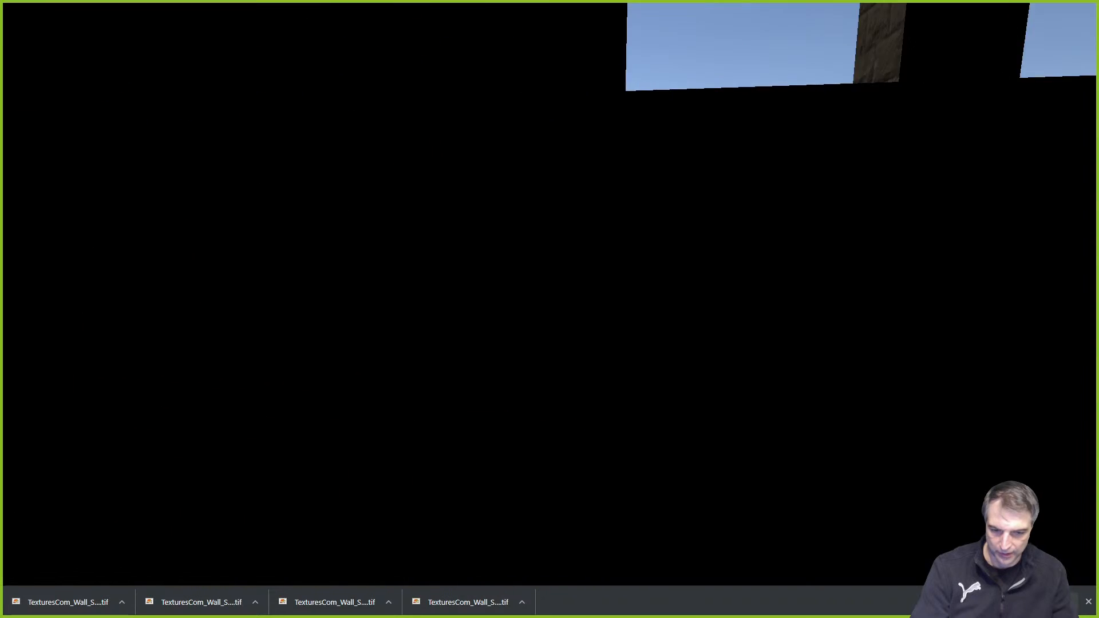
Step: Walk around the level in the full-screen WebGL build, then leave full screen and close the player page
key("w")
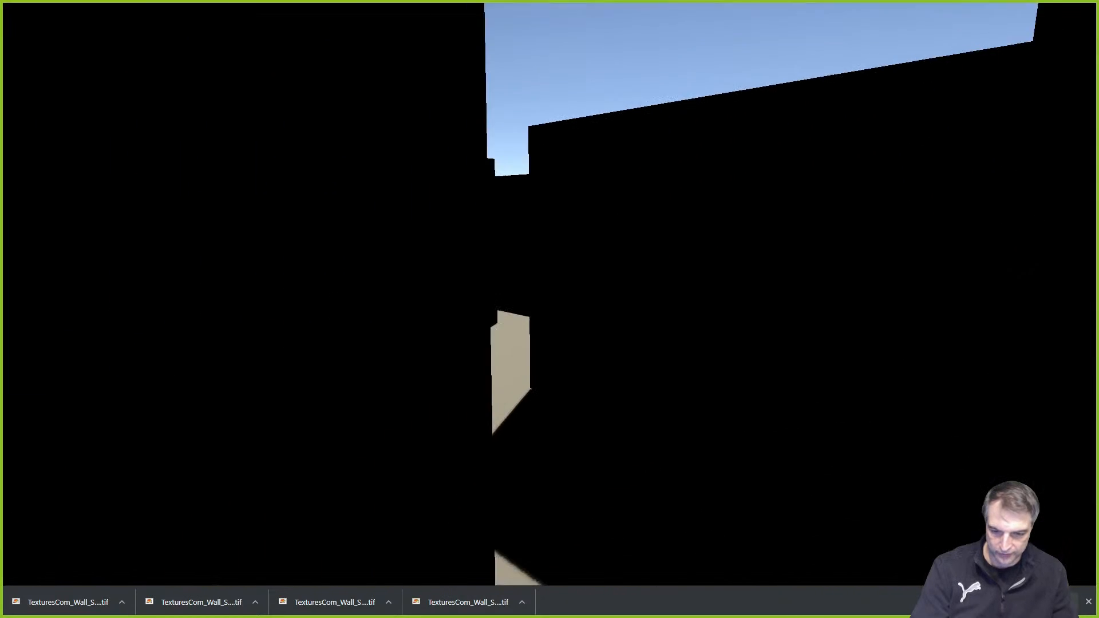
key("w")
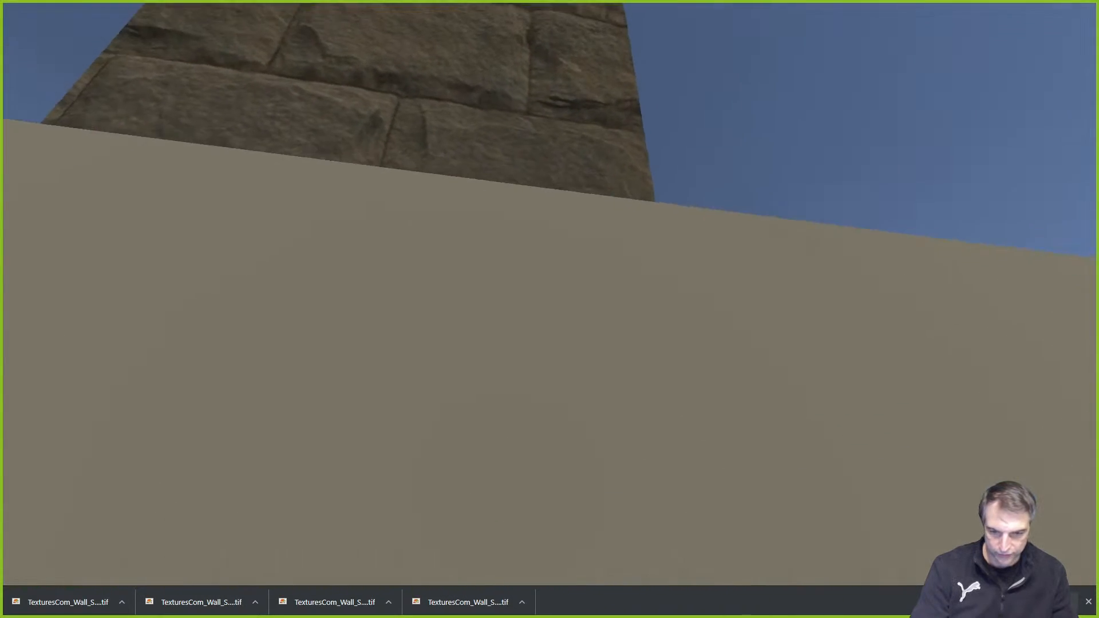
key("s")
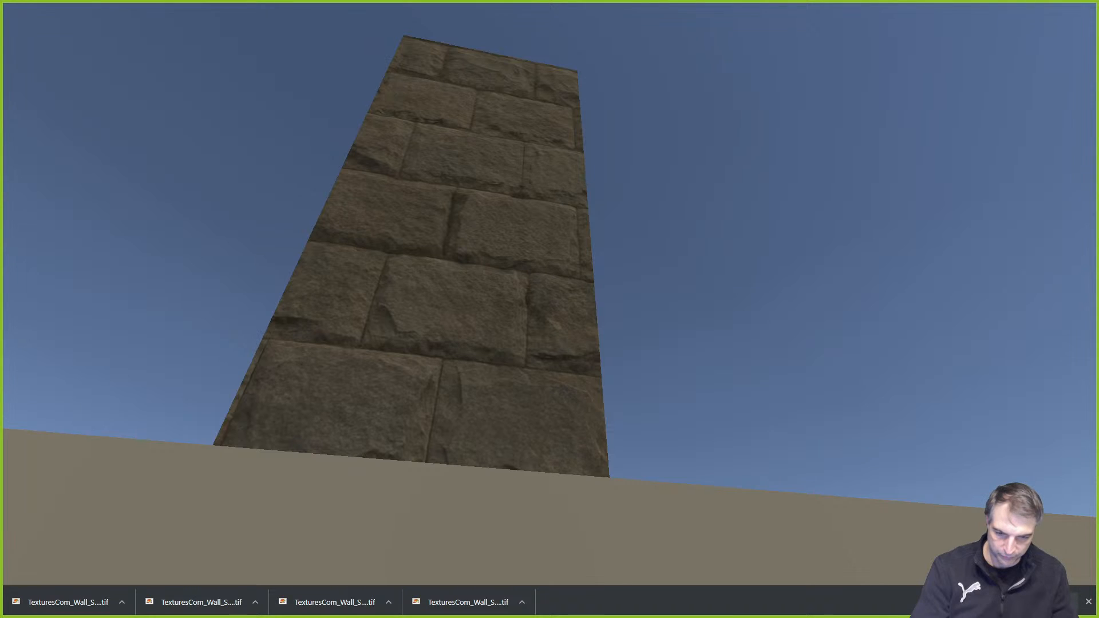
key("w")
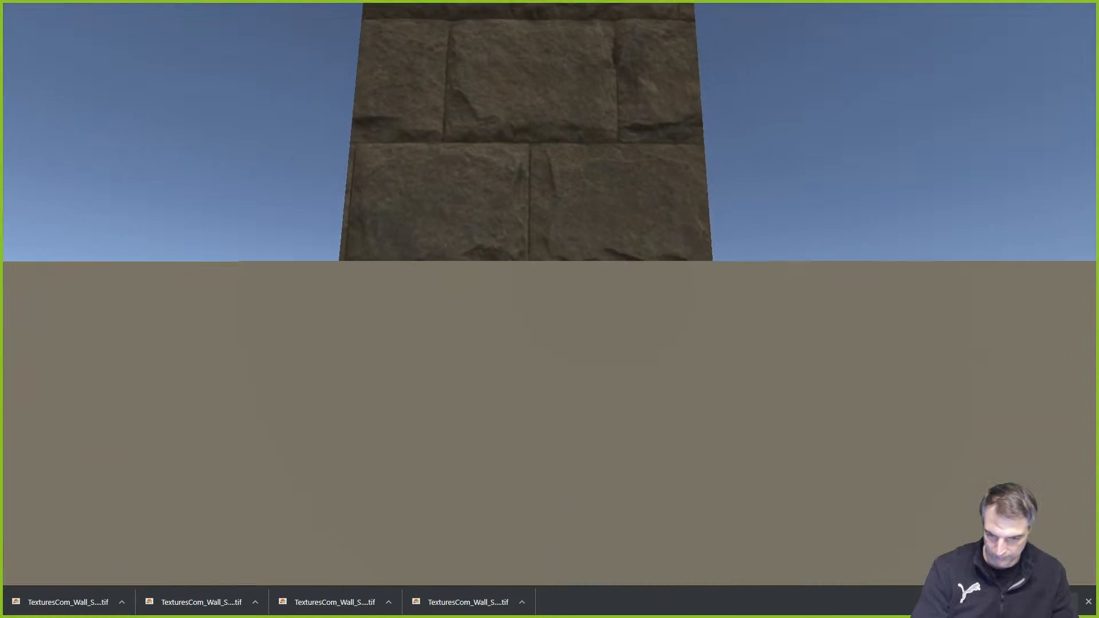
key("Escape")
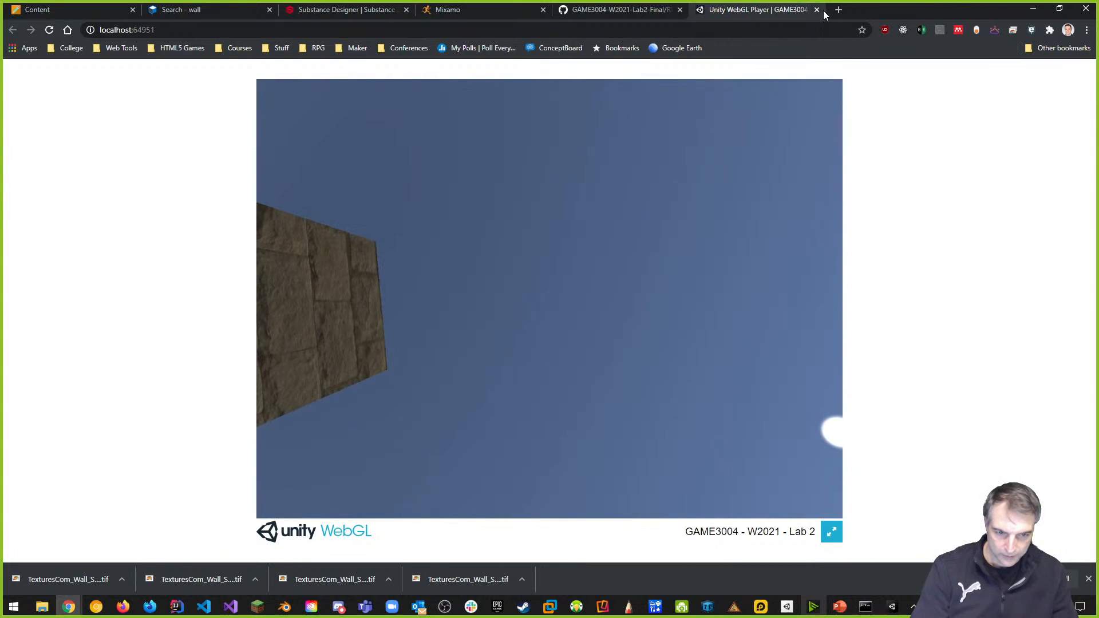
left_click(817, 10)
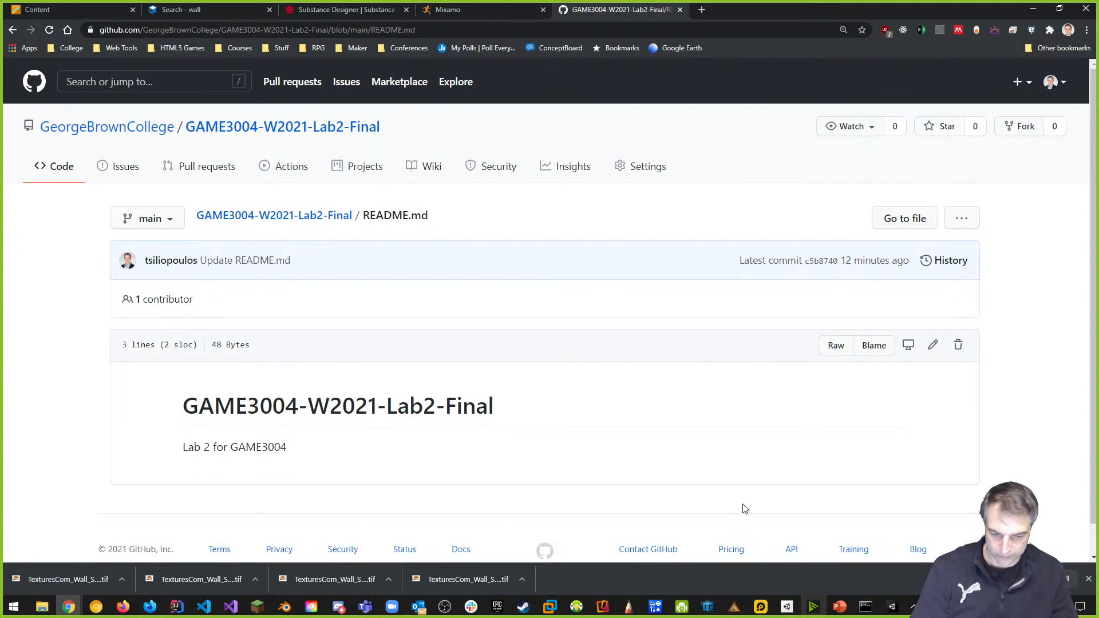
Step: Switch back to Unity, save the scene and the project, and close the editor
left_click(892, 607)
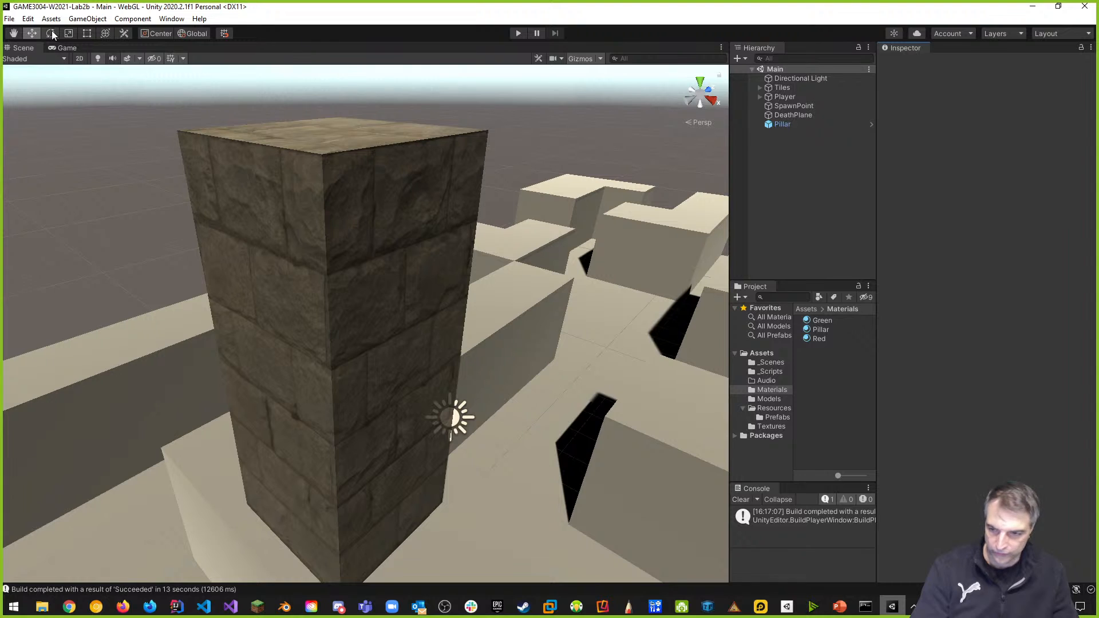
left_click(10, 20)
left_click(24, 75)
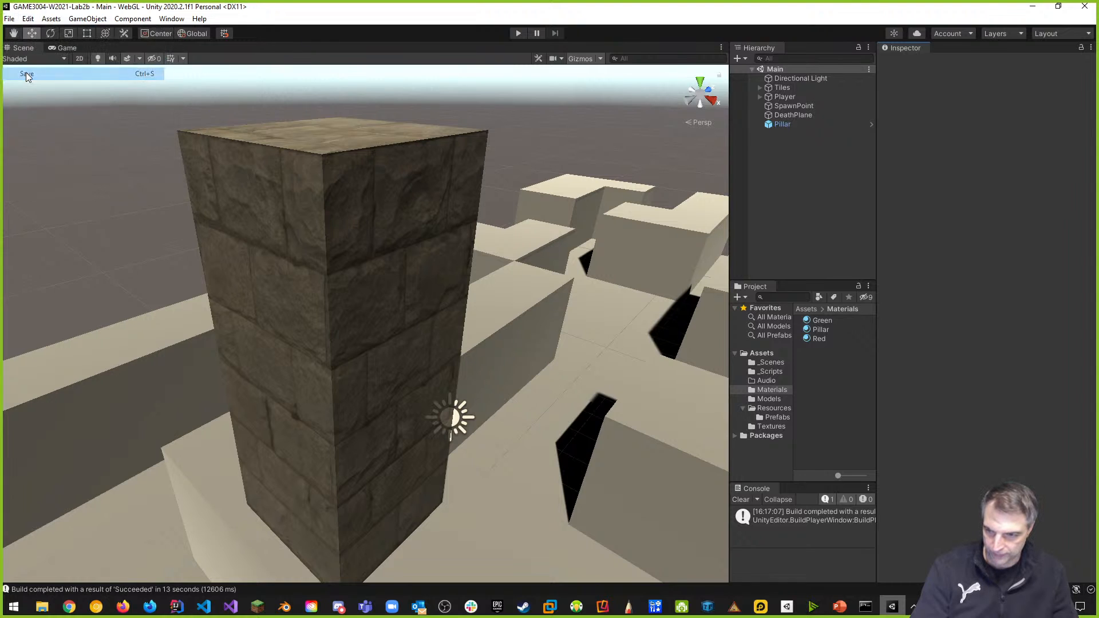
left_click(12, 22)
left_click(26, 141)
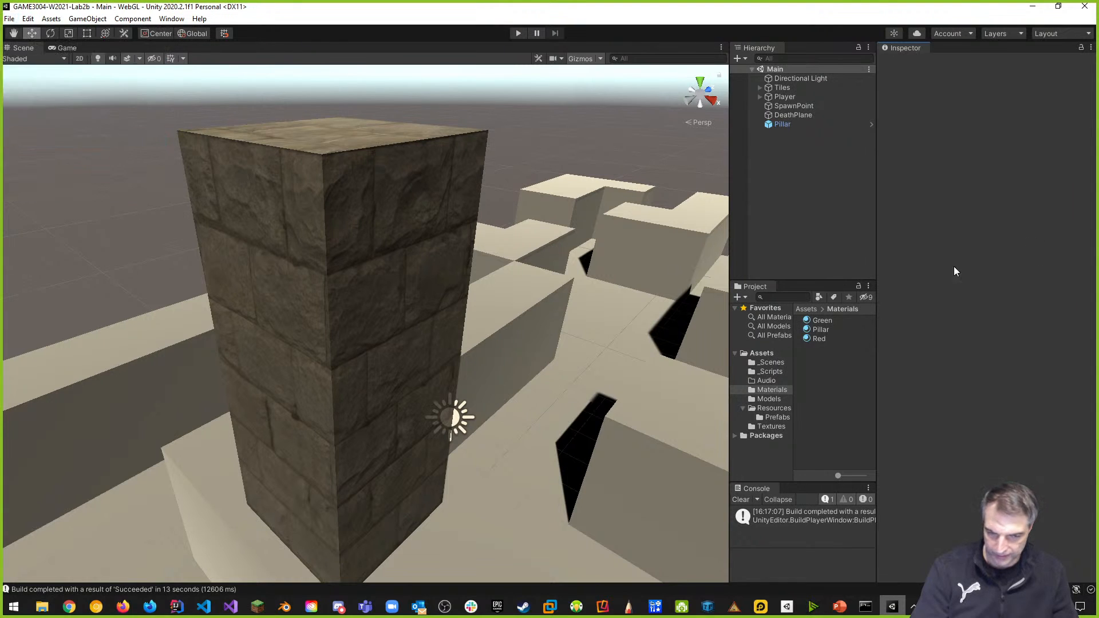
left_click(1079, 10)
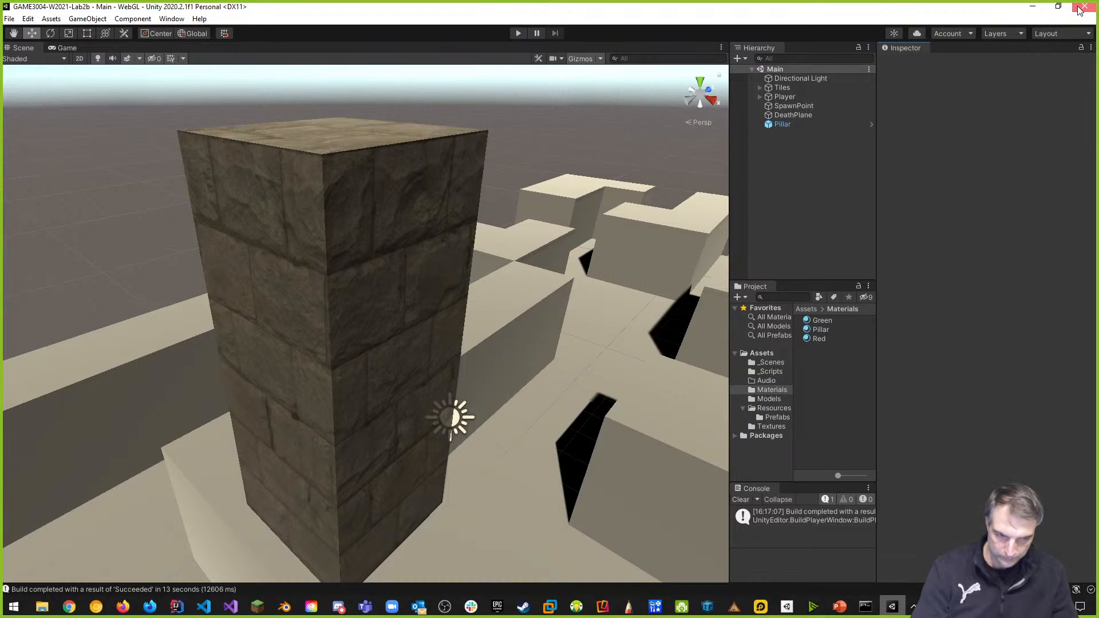
left_click(1084, 8)
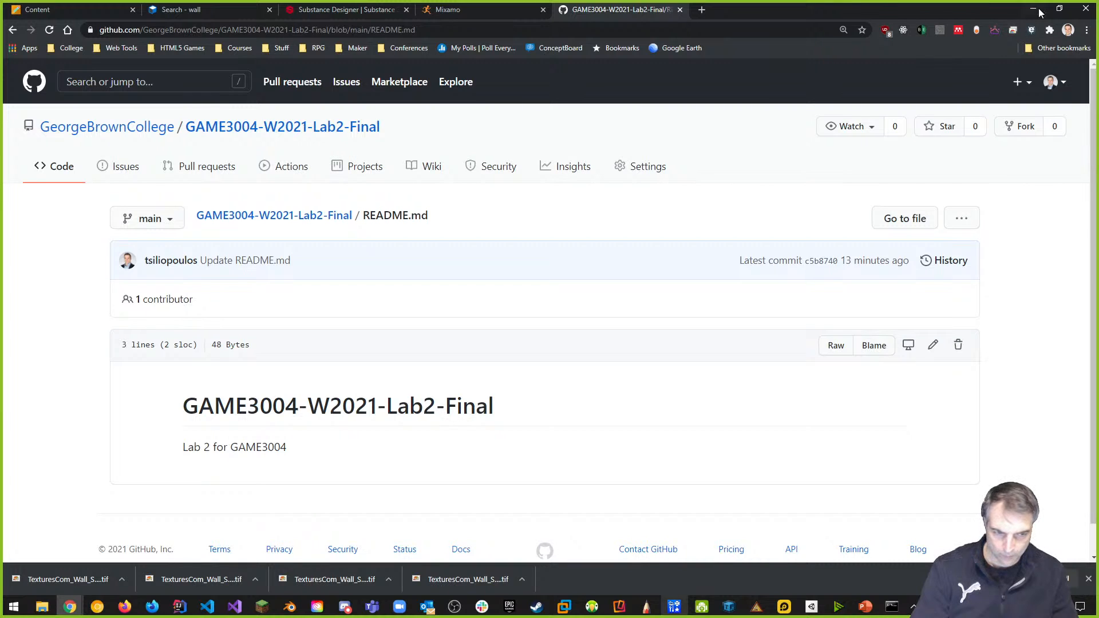
Step: Switch to the Command Prompt in the GAME3004-W2021-Lab2b folder and stage all changes with git add
left_click(892, 606)
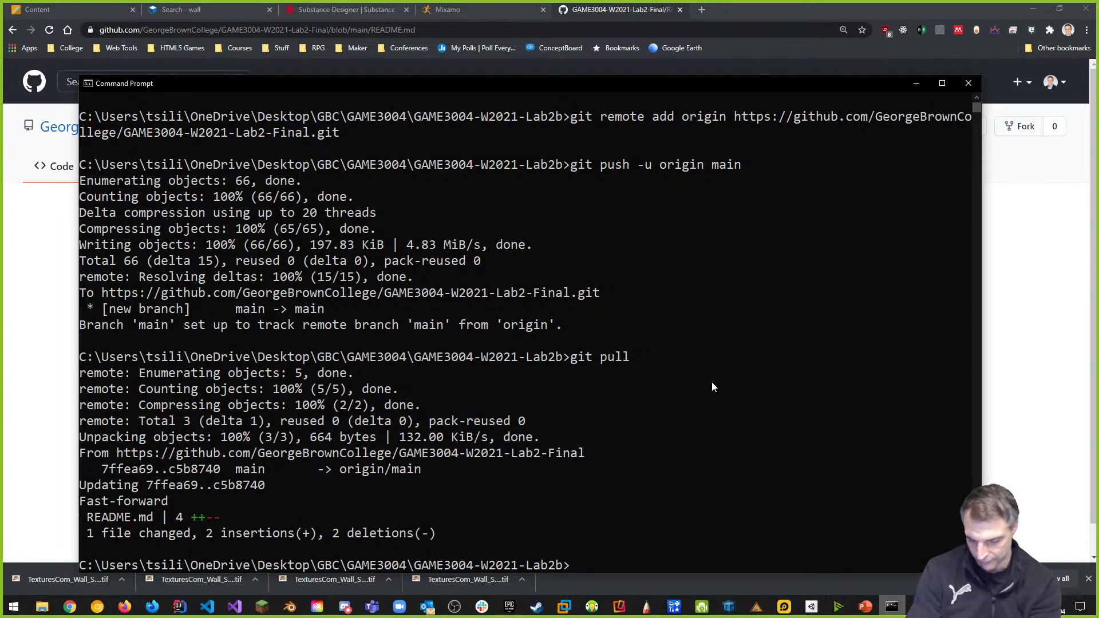
type("git ")
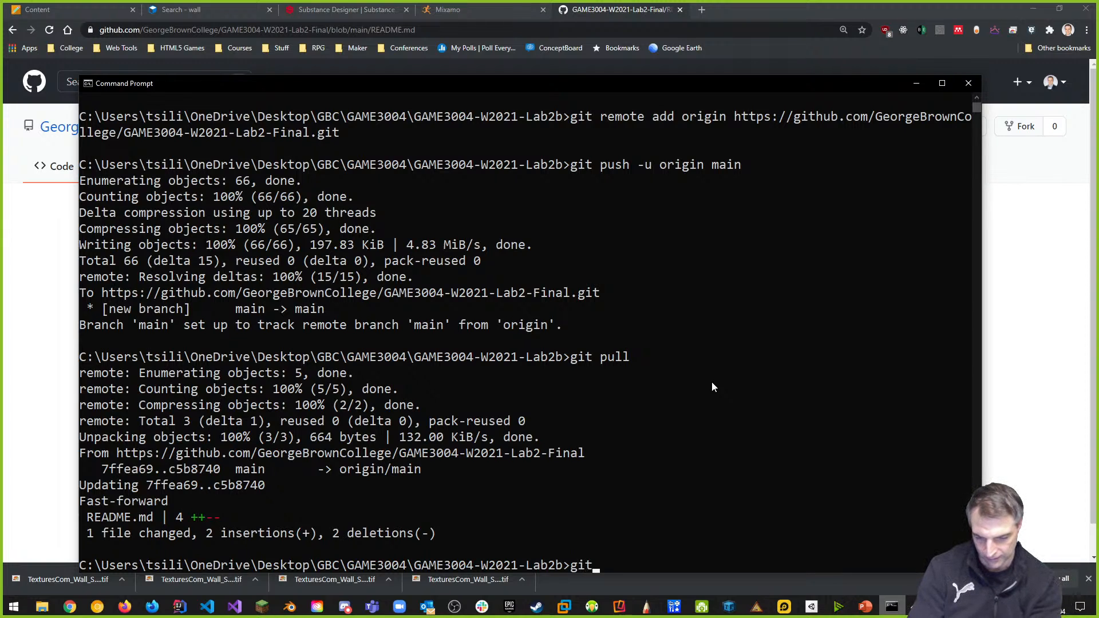
type("add .")
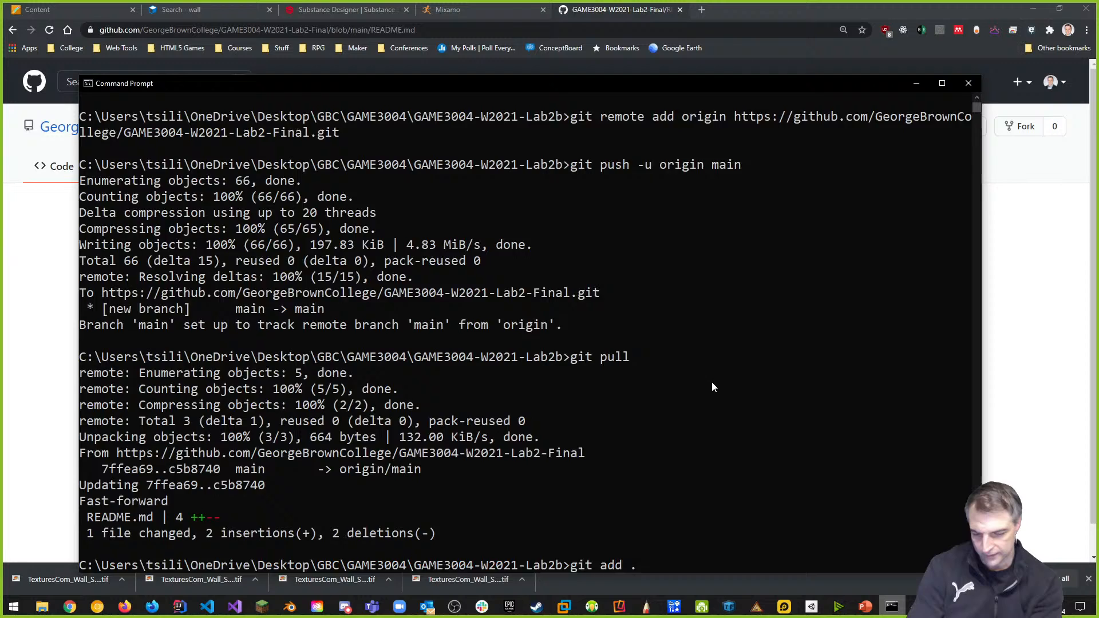
key("Return")
Step: Commit the staged changes with the message "built for webgl" and push the commit to the remote repository
type("git commit -m ")
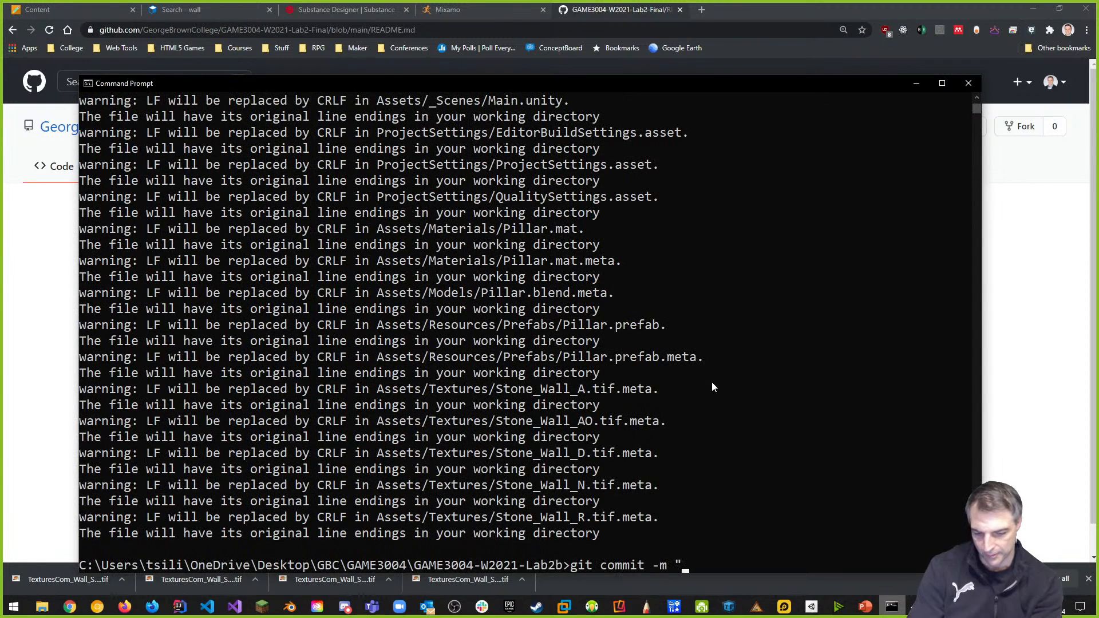
type("\"a")
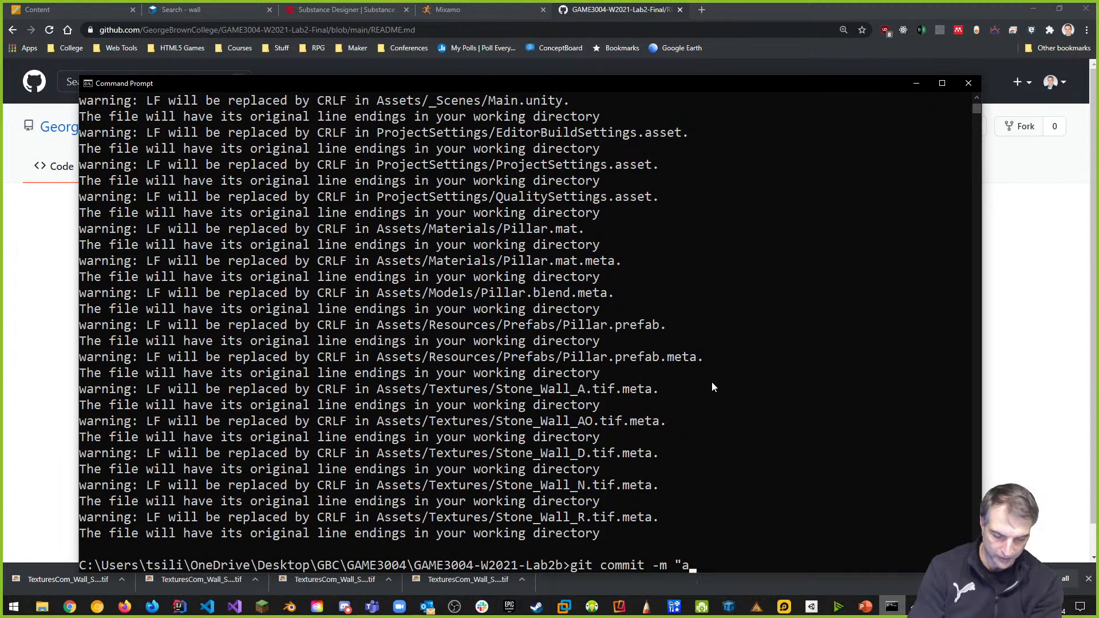
key("BackSpace")
type("bui")
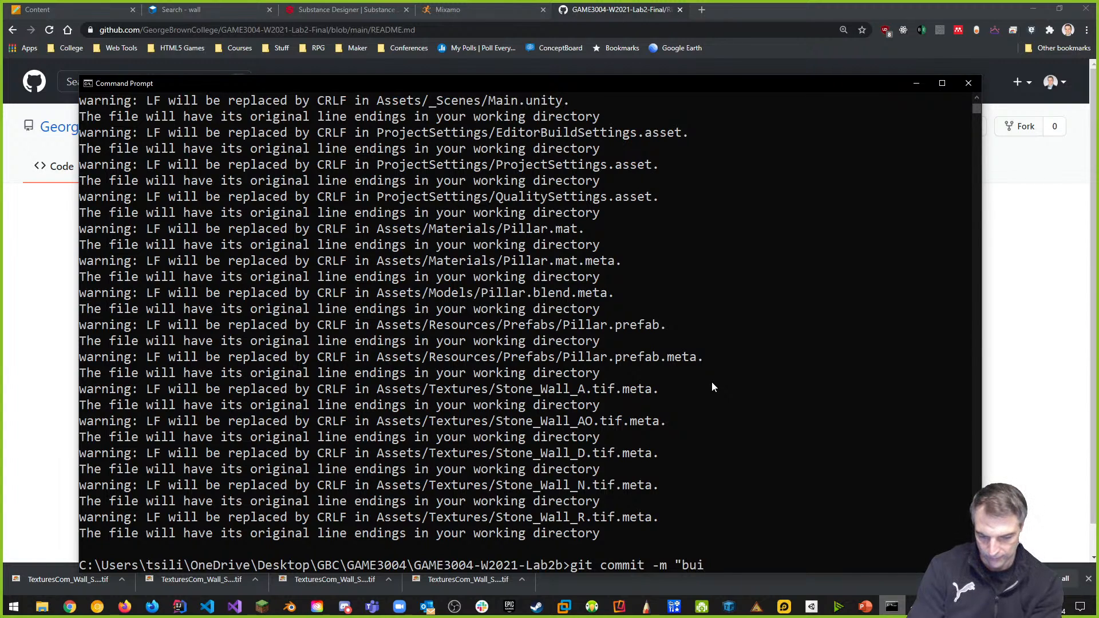
type("lt fo we")
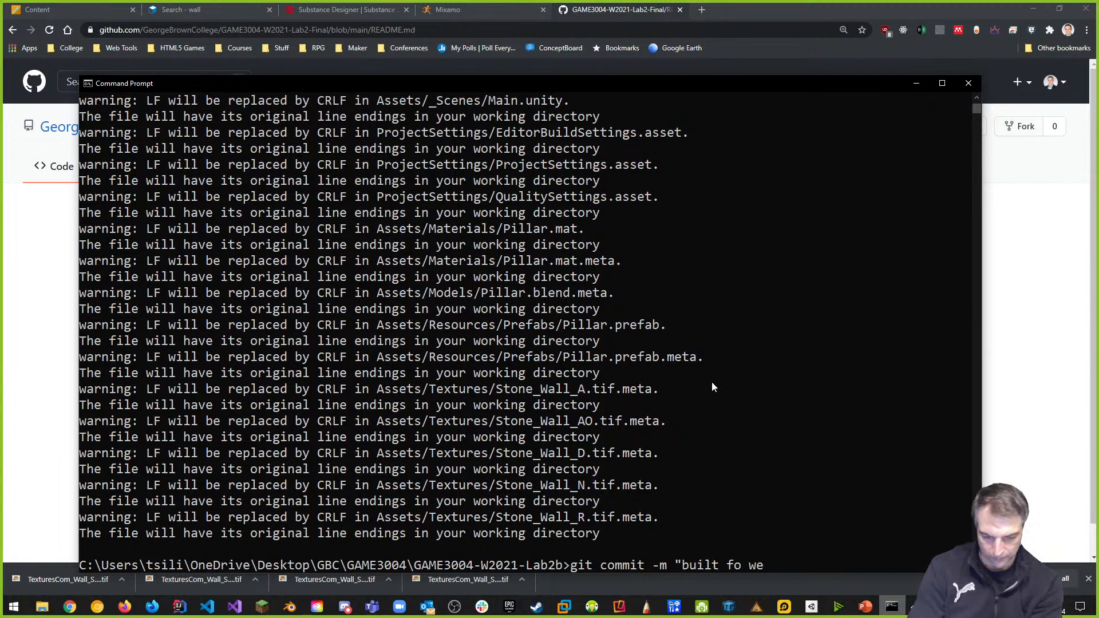
key("BackSpace")
key("BackSpace")
key("BackSpace")
type("r ")
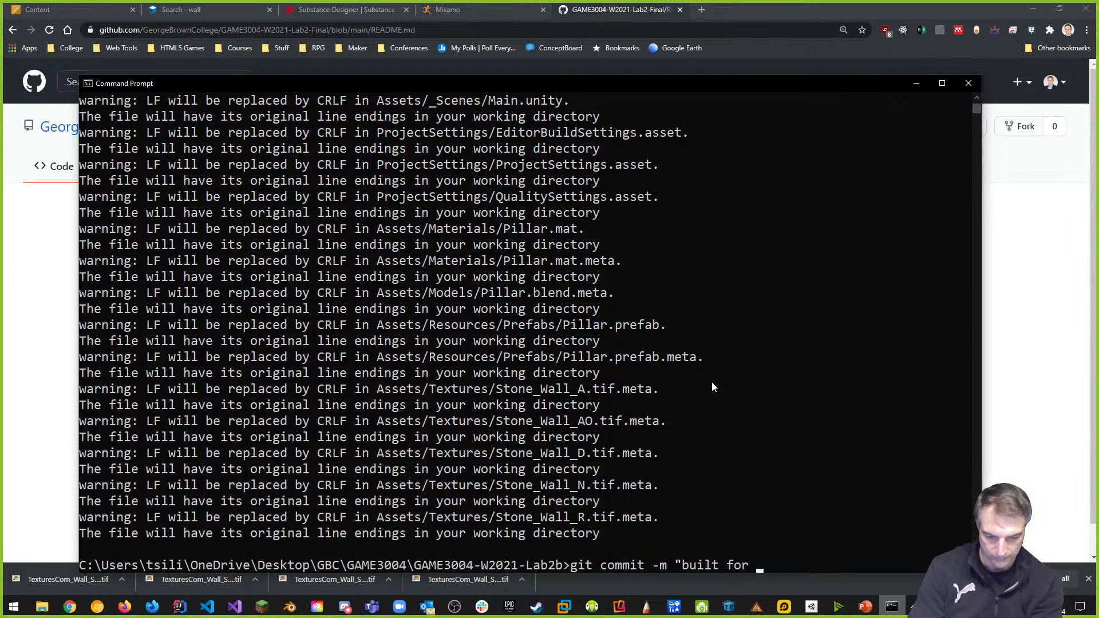
type("webgl\"")
key("Return")
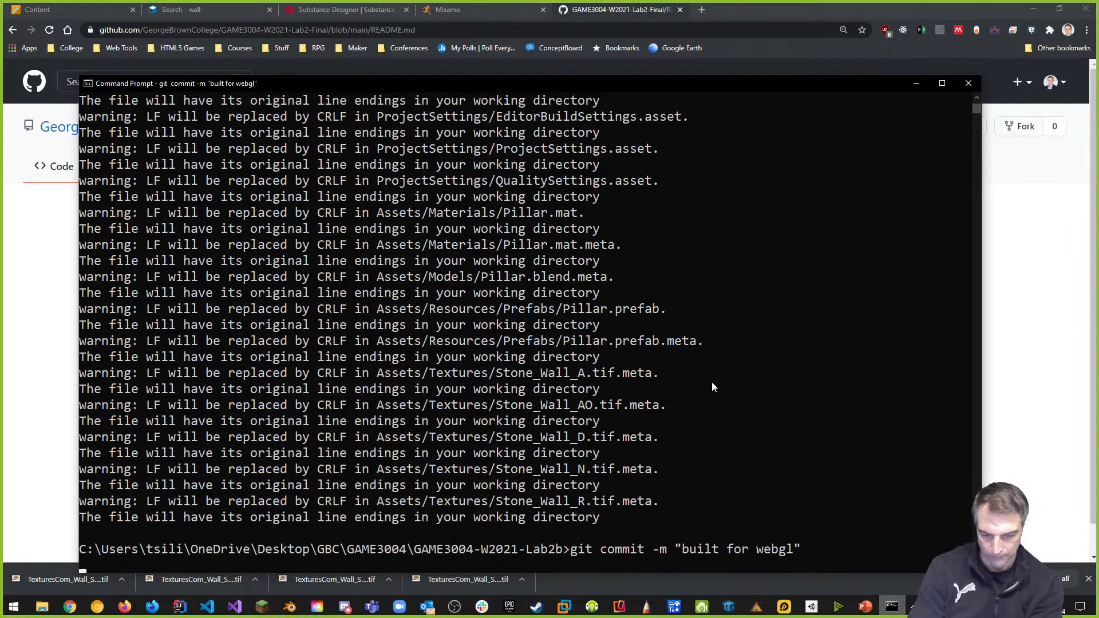
type("git push")
key("Return")
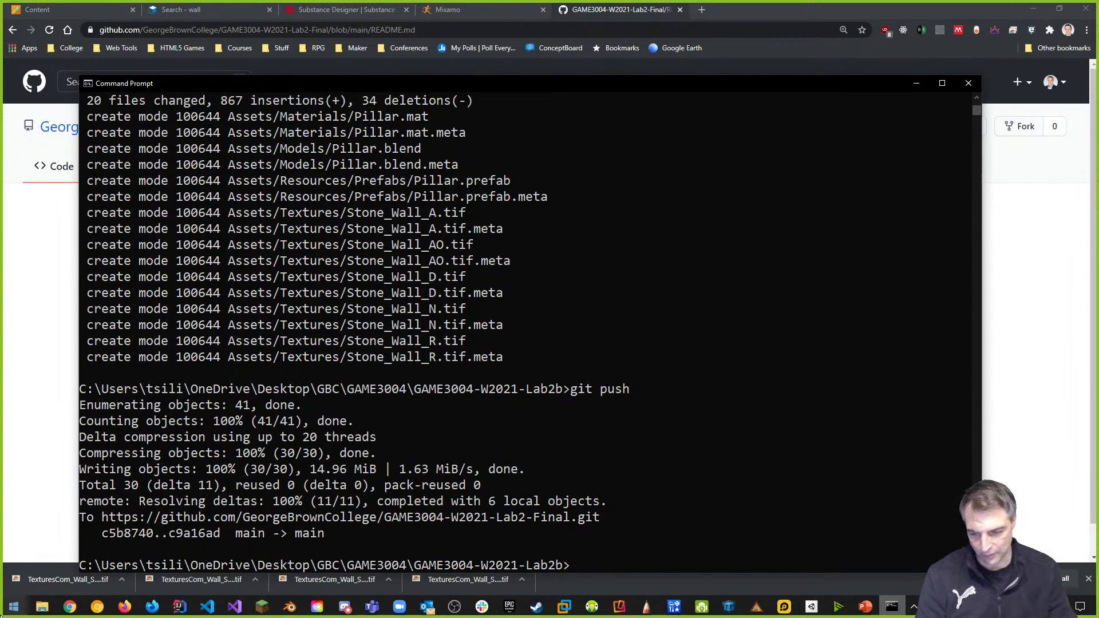
Step: Launch GitKraken, maximize its window and open a new tab for another repository
left_click(14, 608)
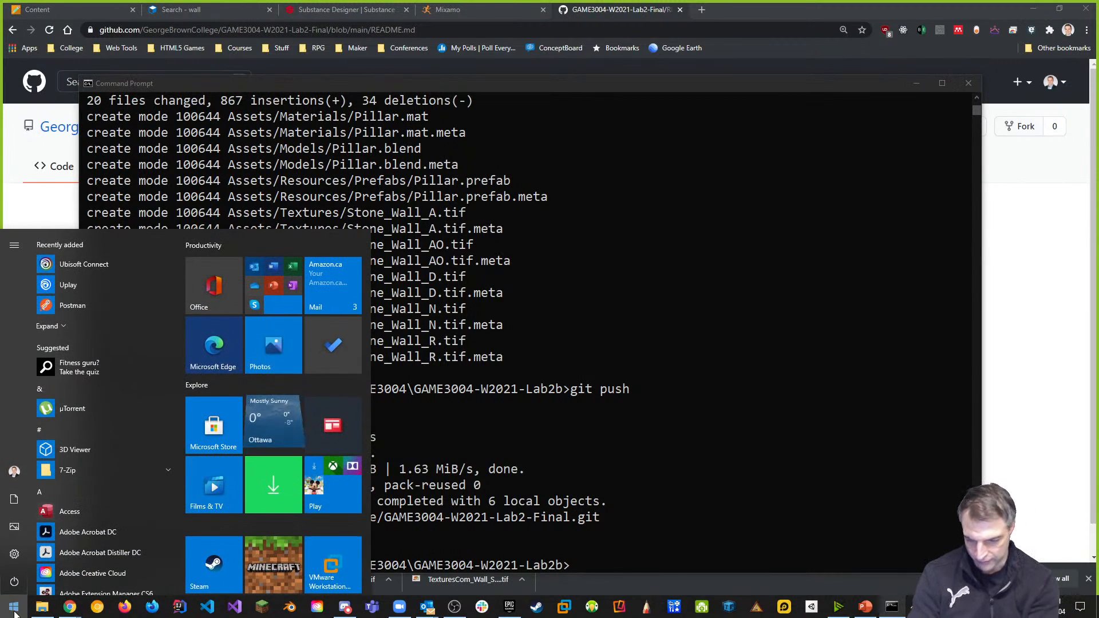
type("git")
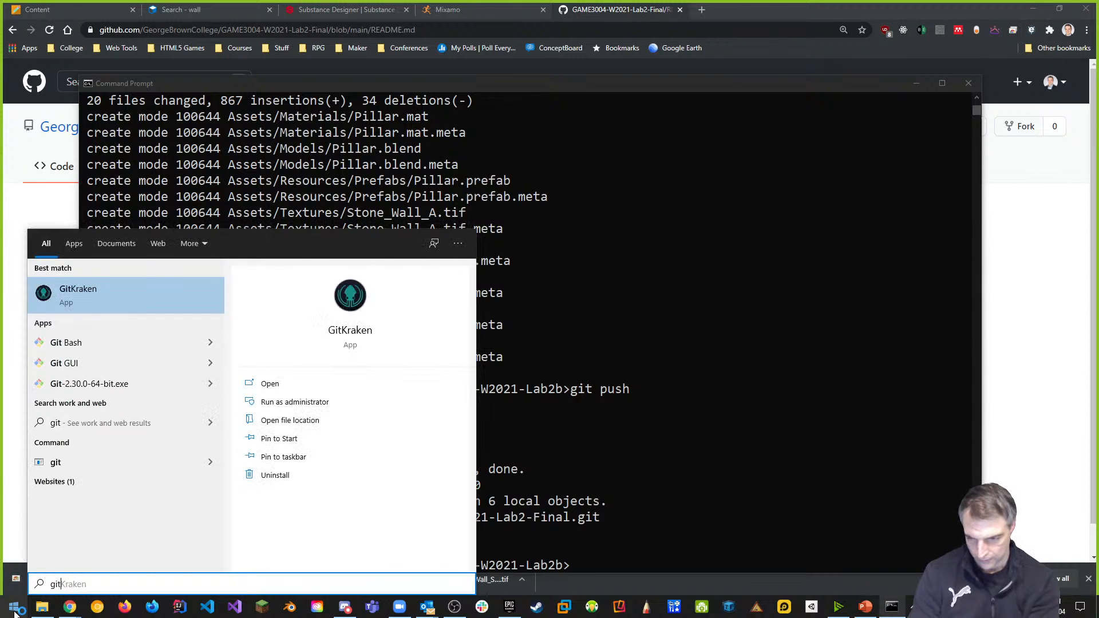
key("Return")
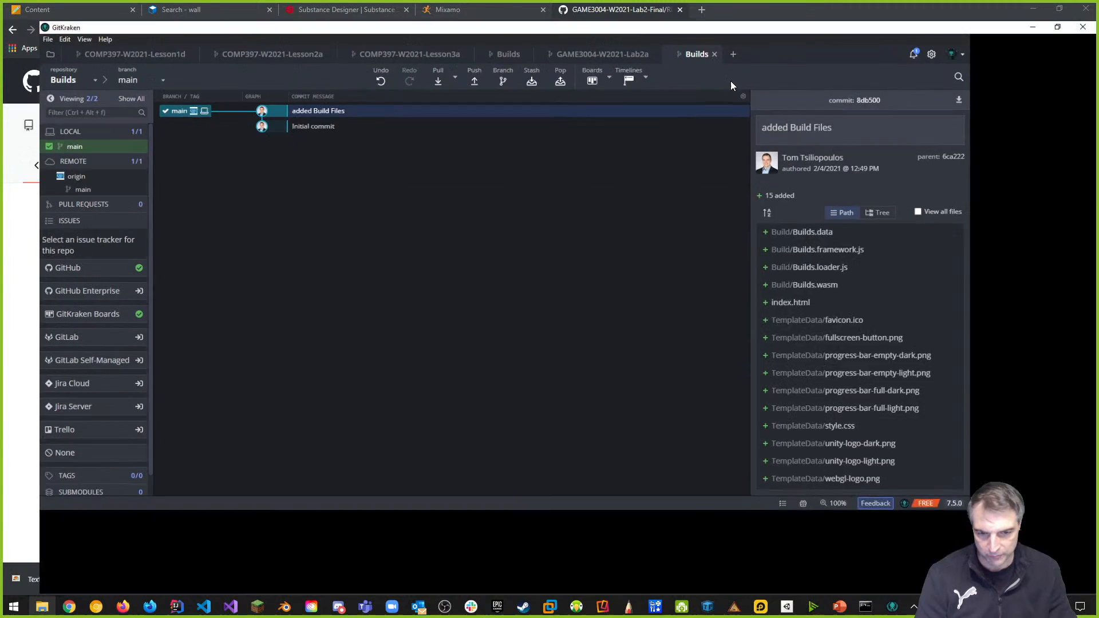
double_click(730, 81)
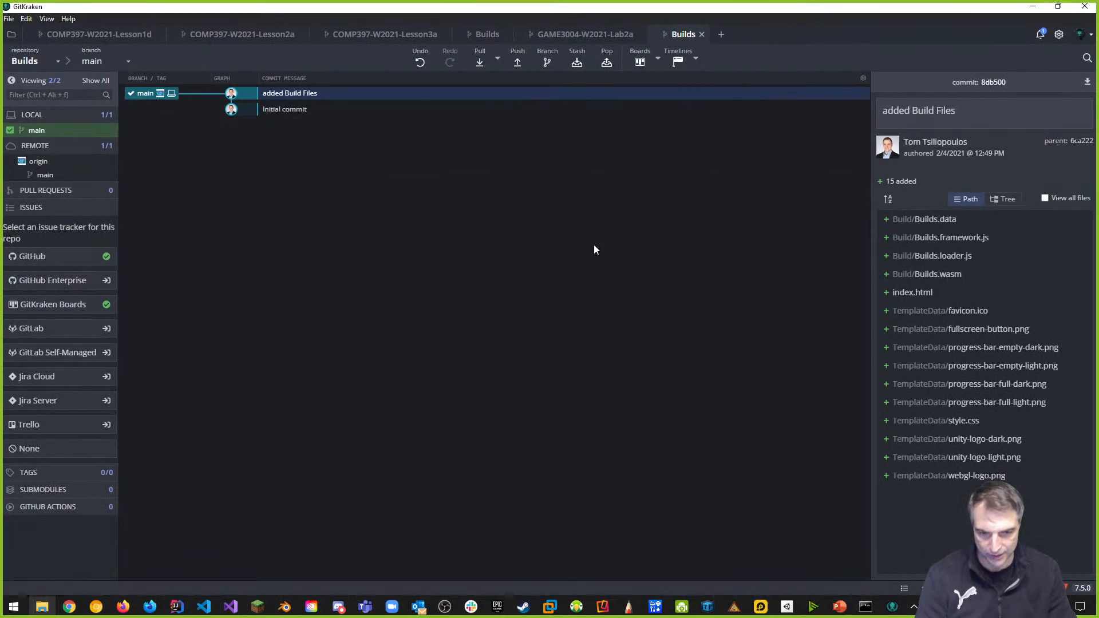
left_click(723, 35)
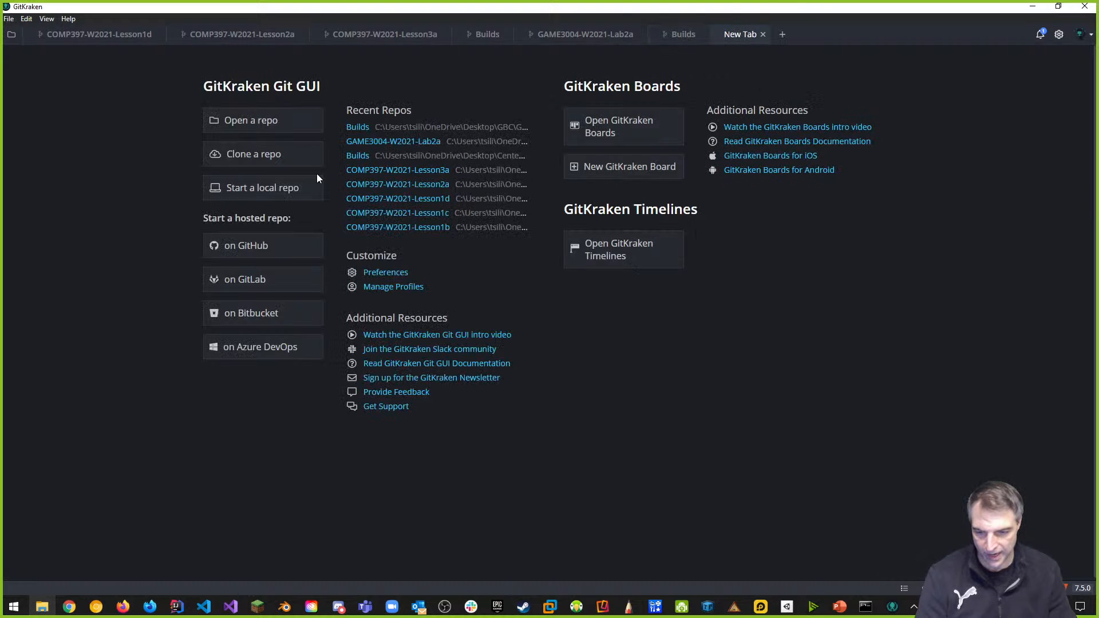
Step: Start a local-only repository and choose GBC\GAME3004\GAME3004-W2021-Lab2b as the folder to initialize it in
left_click(265, 192)
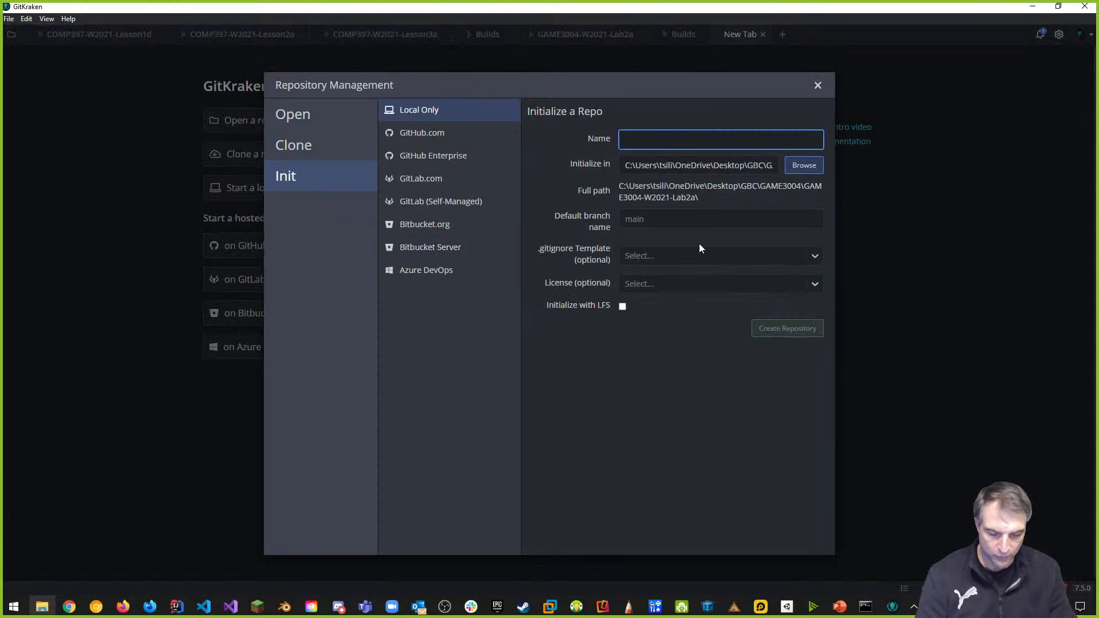
left_click(800, 166)
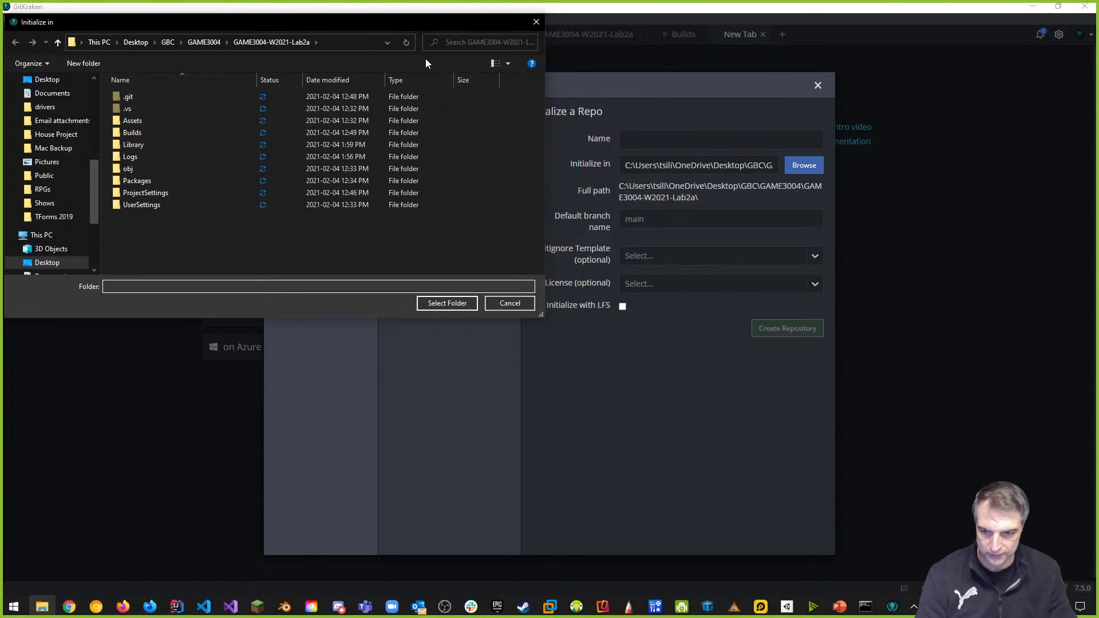
left_click(169, 42)
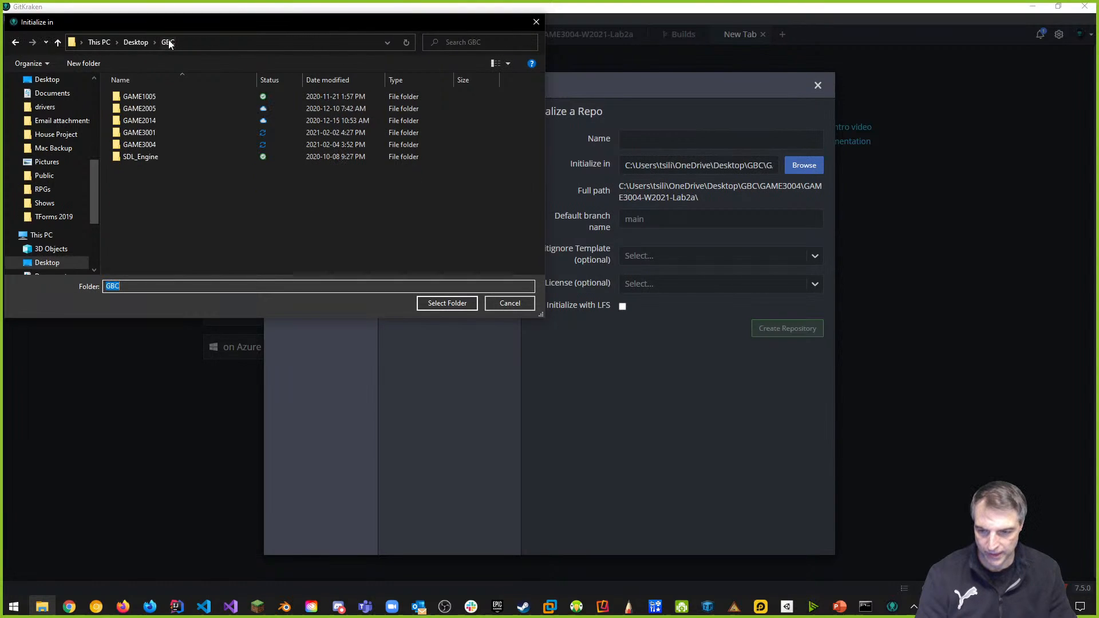
double_click(147, 146)
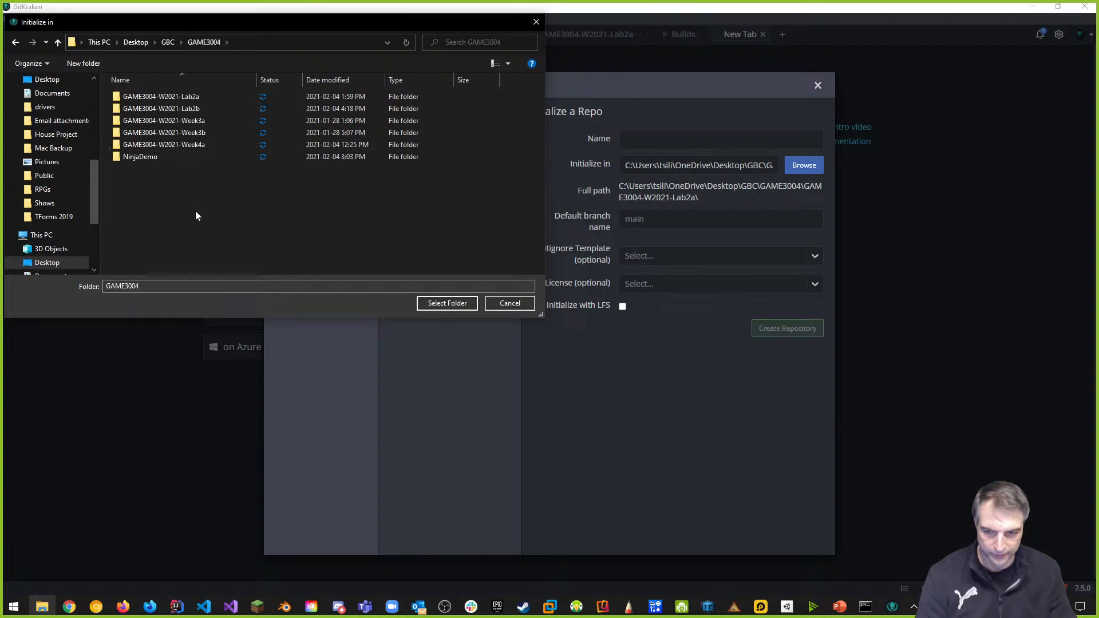
double_click(186, 110)
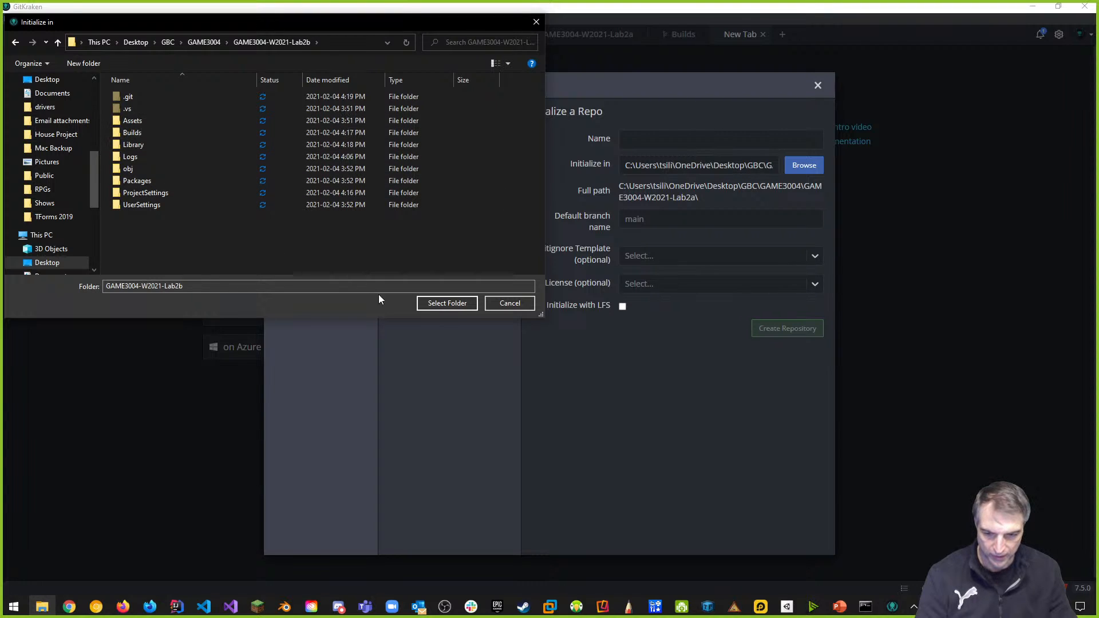
left_click(456, 309)
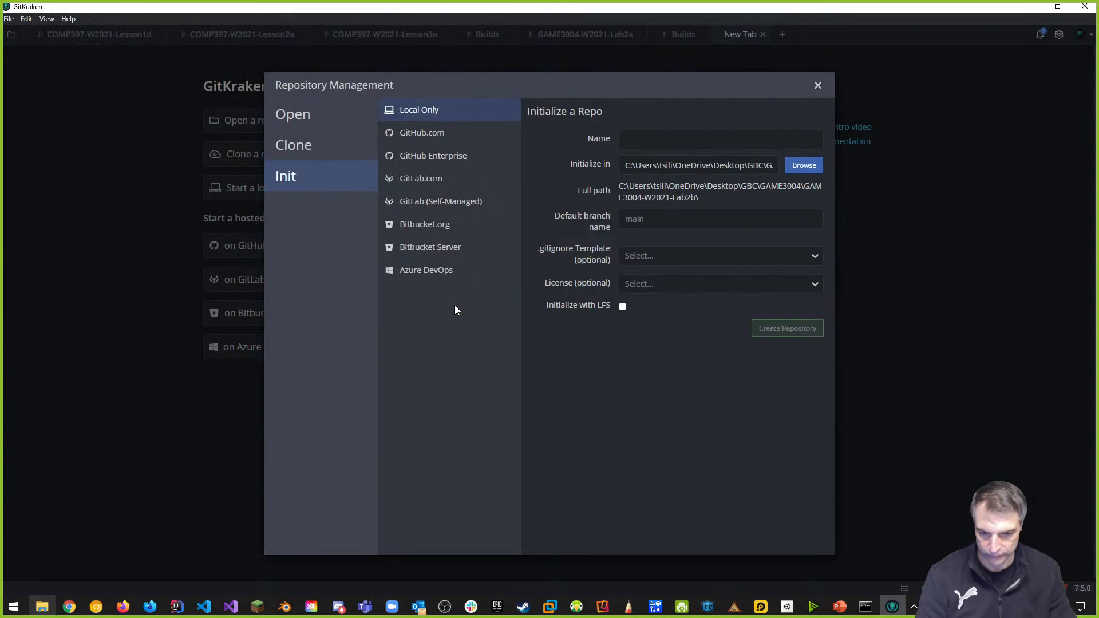
Step: Name the repository Builds, create it, and stage all of its unstaged build files
left_click(654, 142)
type("Builds")
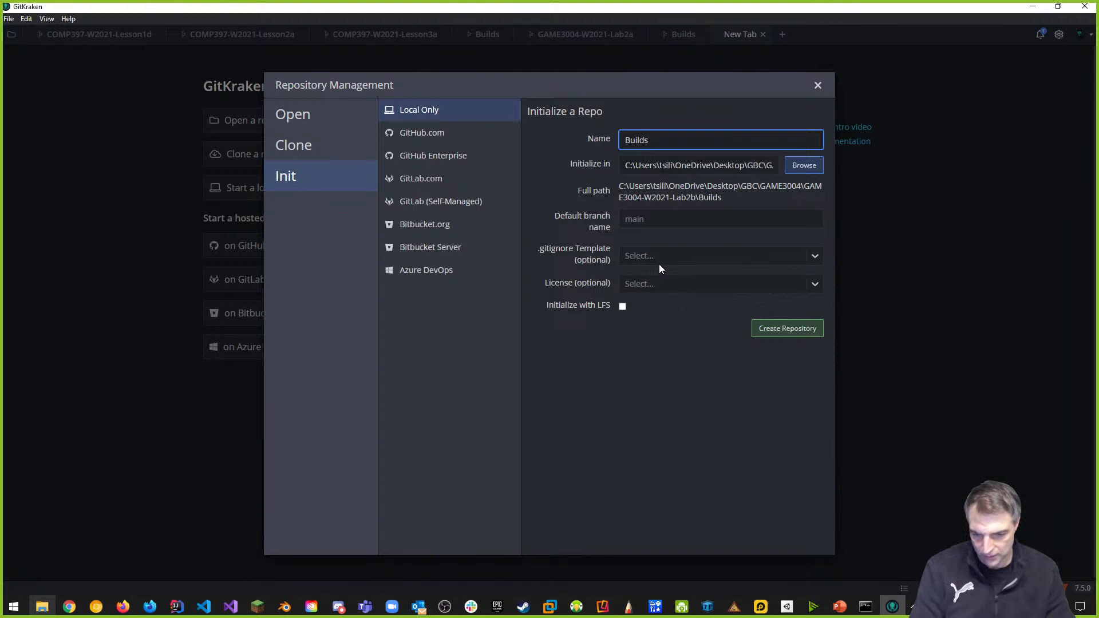
left_click(796, 332)
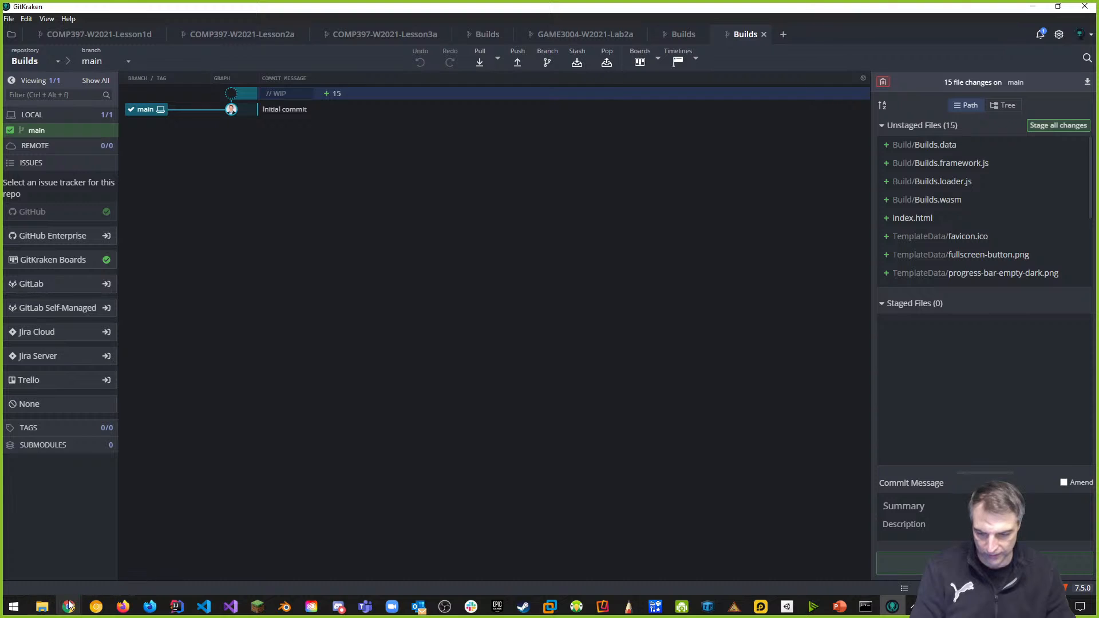
left_click(1058, 124)
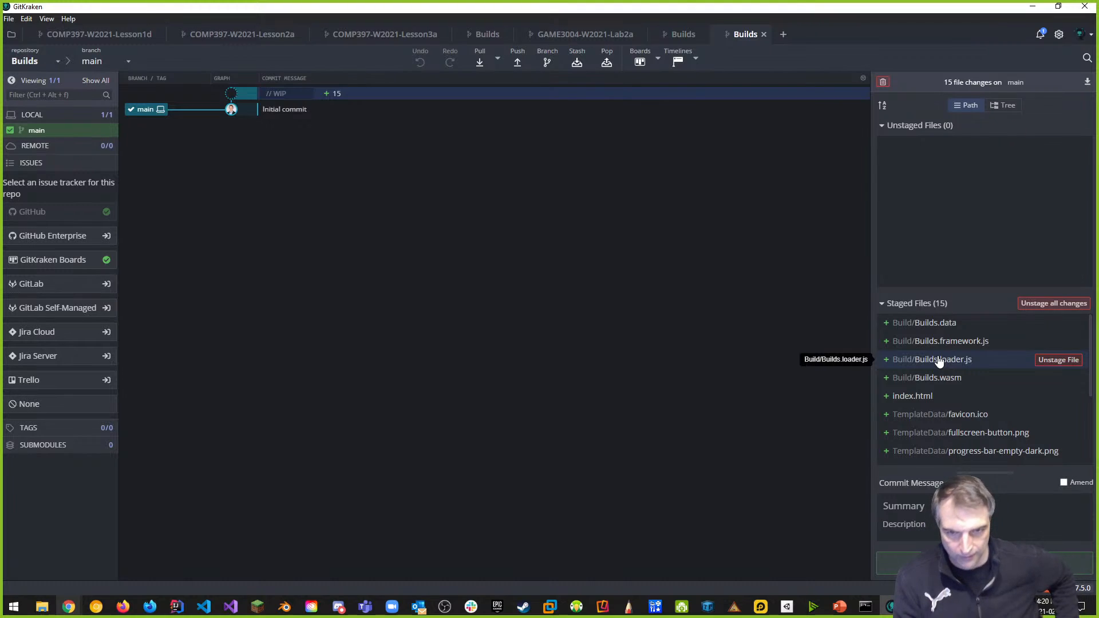
Step: Commit the staged build files with the message "add build files"
left_click(950, 506)
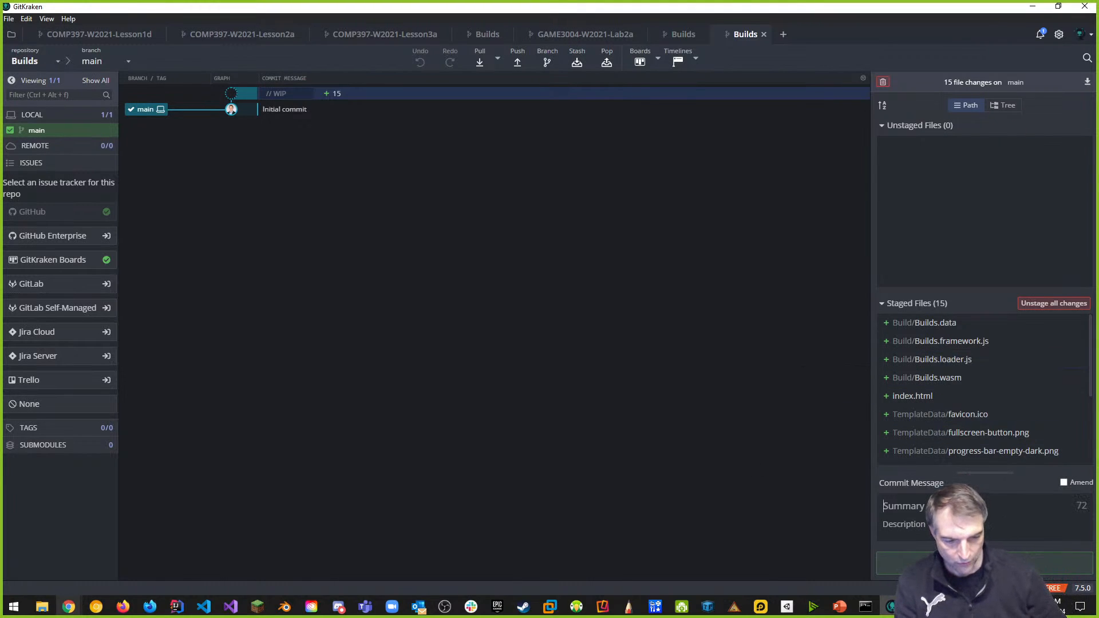
type("a")
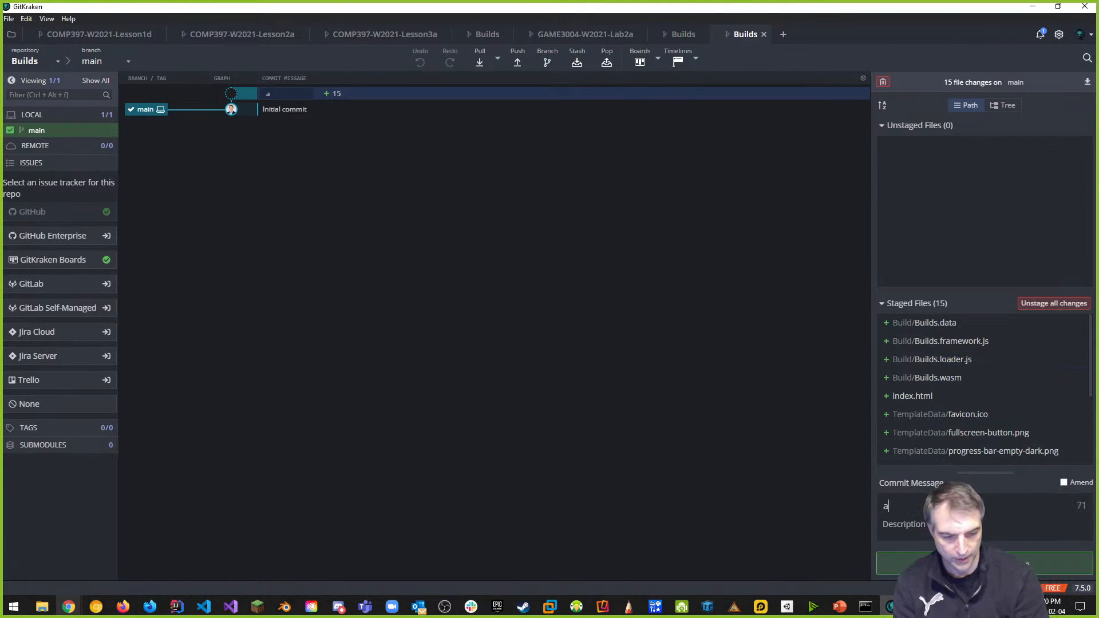
type("dd ")
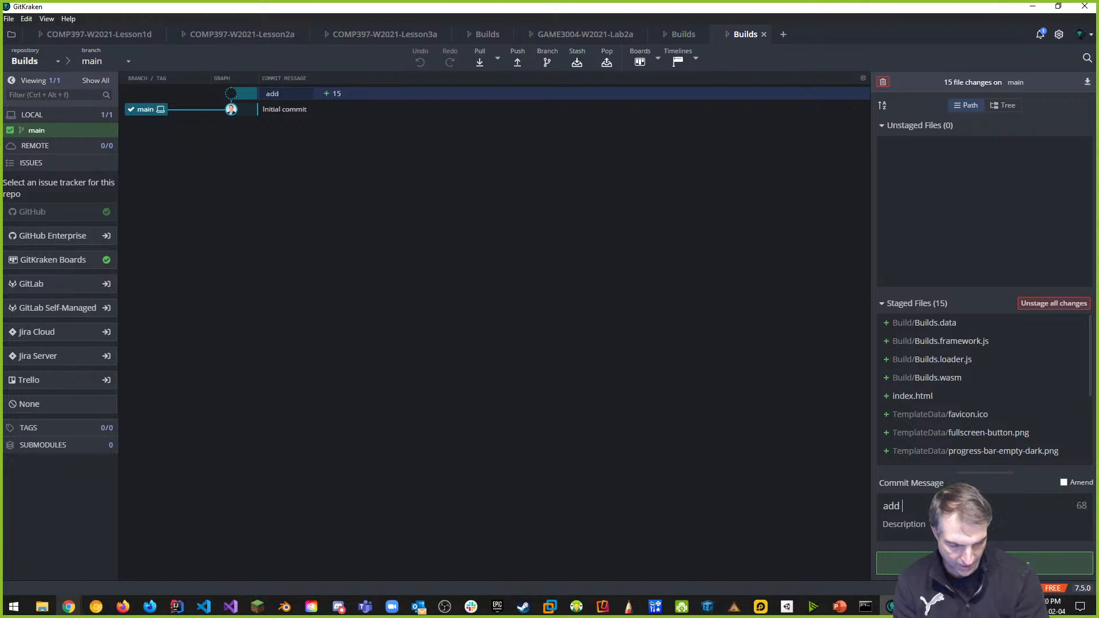
type("build files")
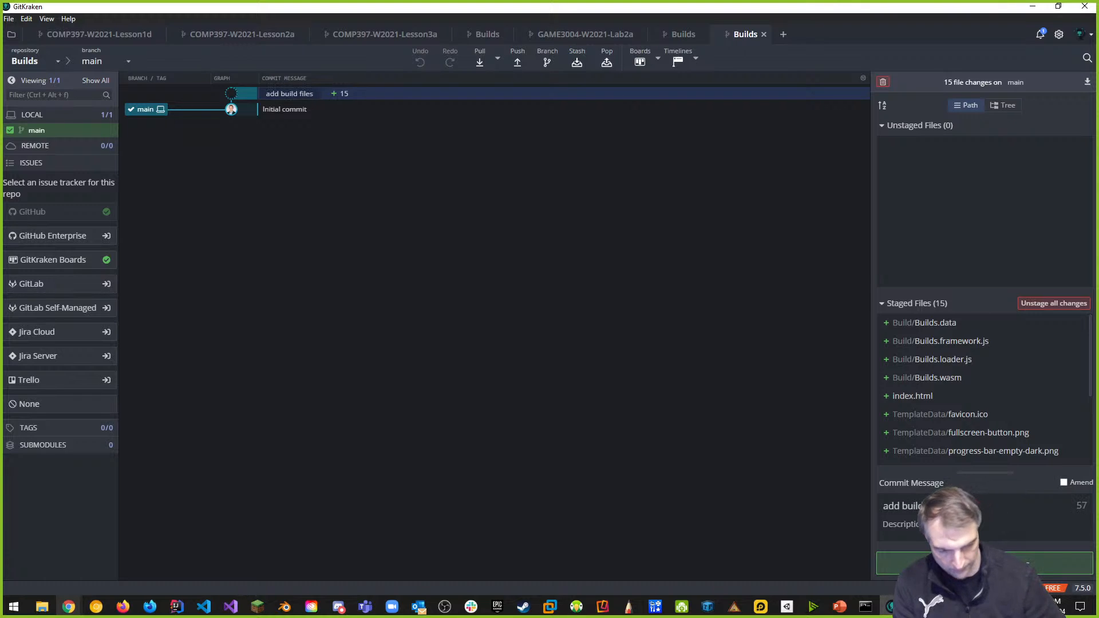
left_click(1017, 555)
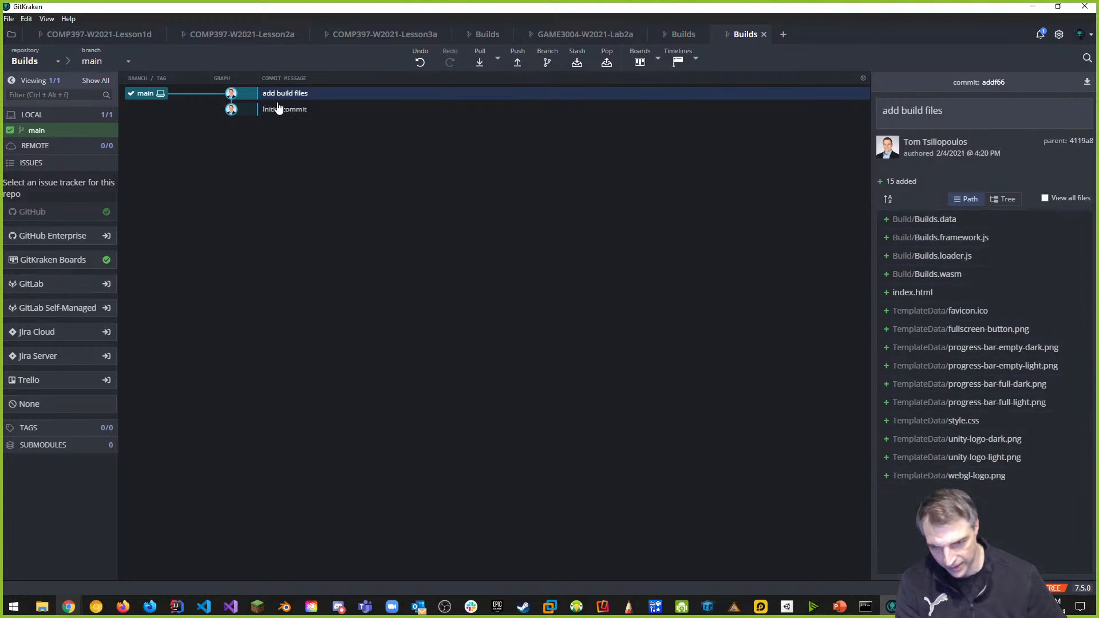
Step: Start pushing main, agree to add a remote, and choose GeorgeBrownCollege as its GitHub account
left_click(517, 61)
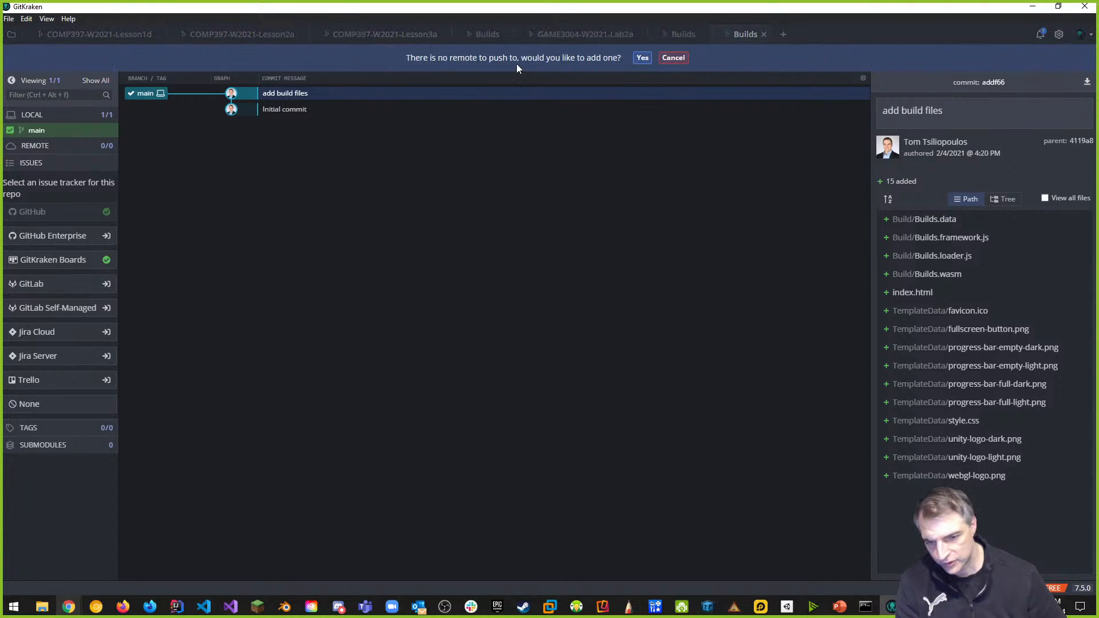
left_click(642, 58)
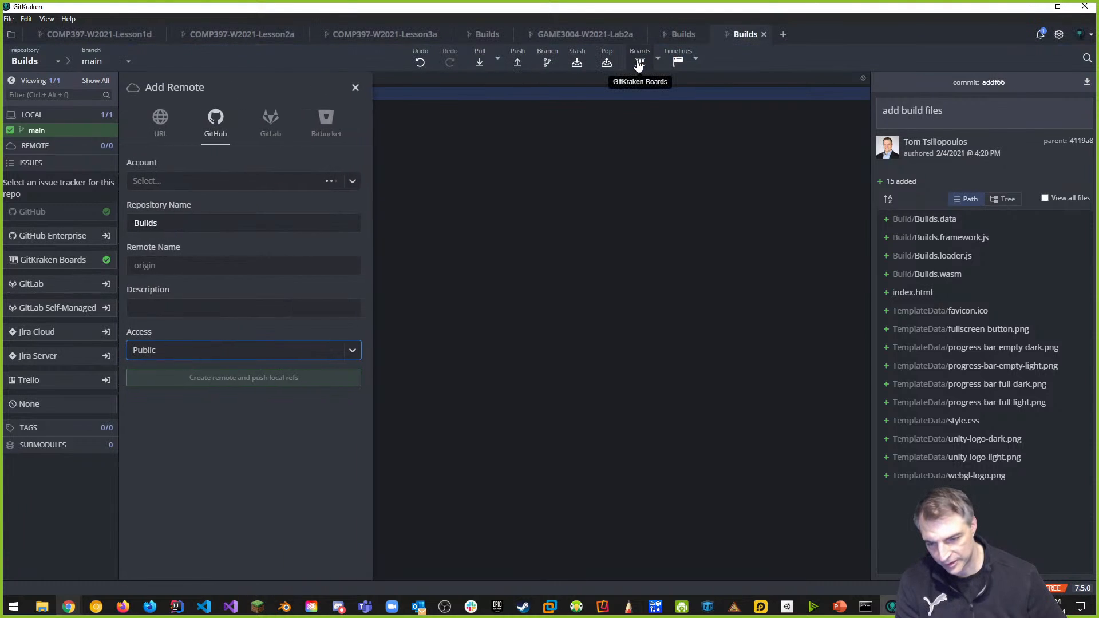
left_click(339, 180)
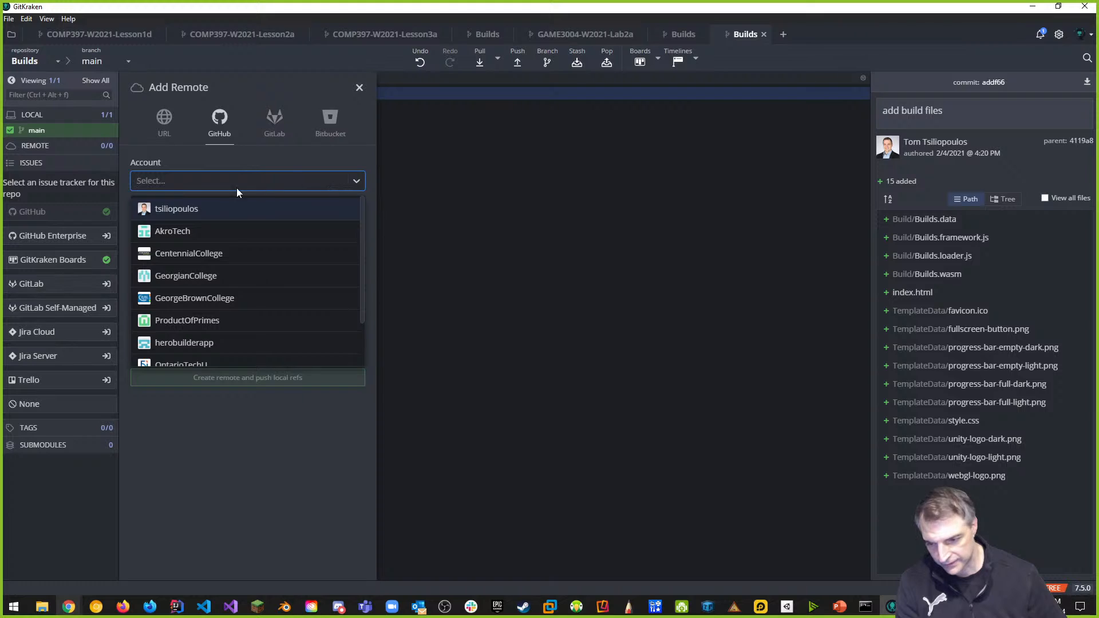
left_click(225, 298)
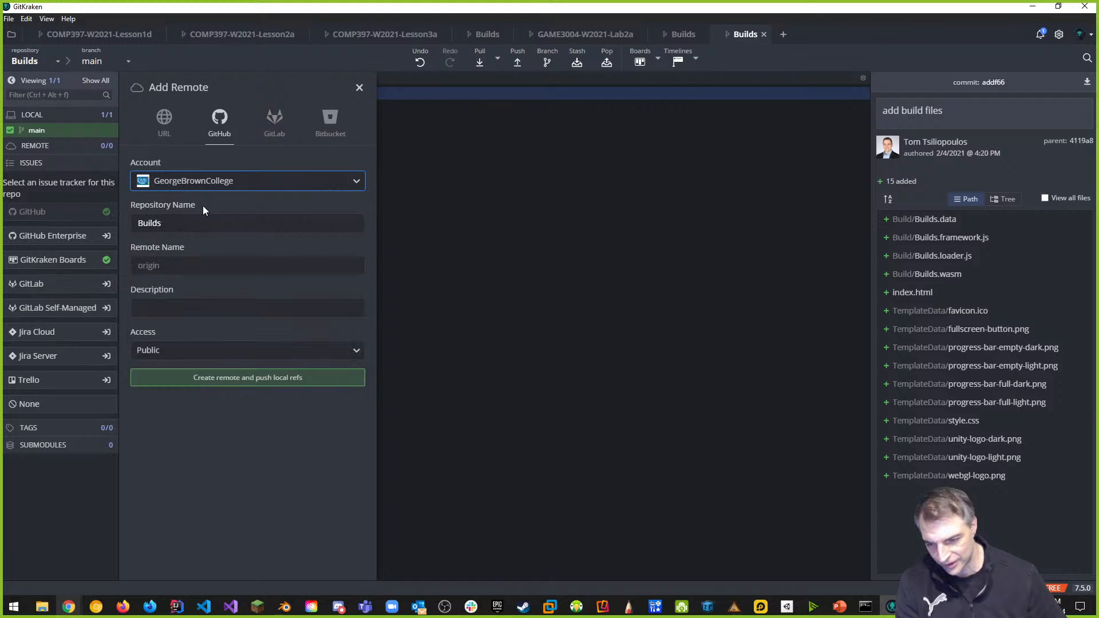
Step: Name the remote repository GAME3004-W2021-Lab2-Build, then create it and push the local refs
left_click(174, 225)
key("ctrl+a")
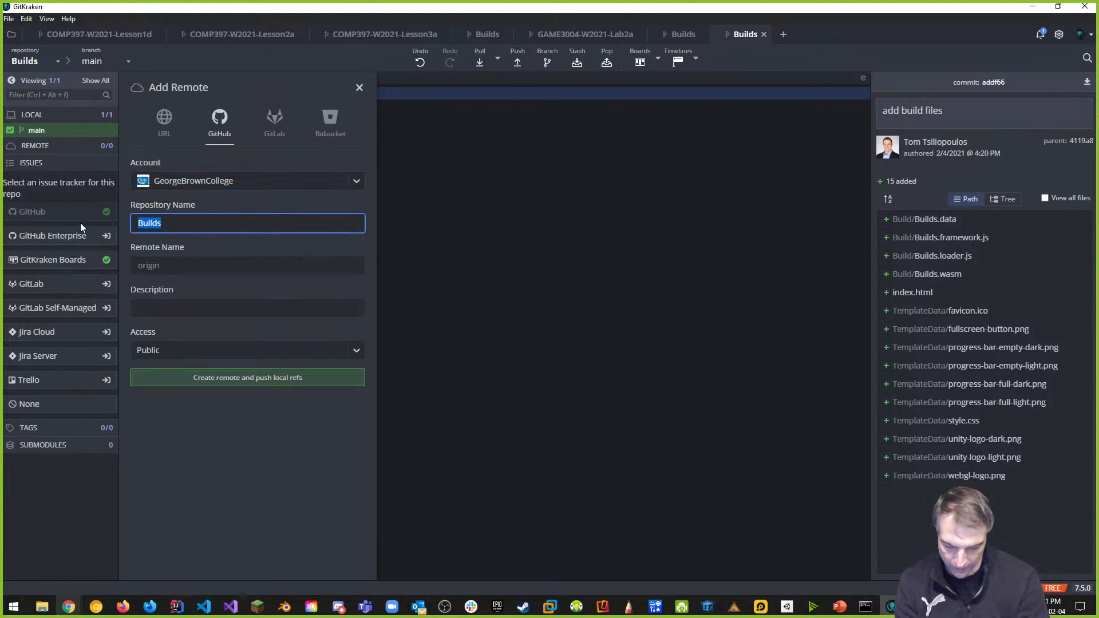
type("GAME3004")
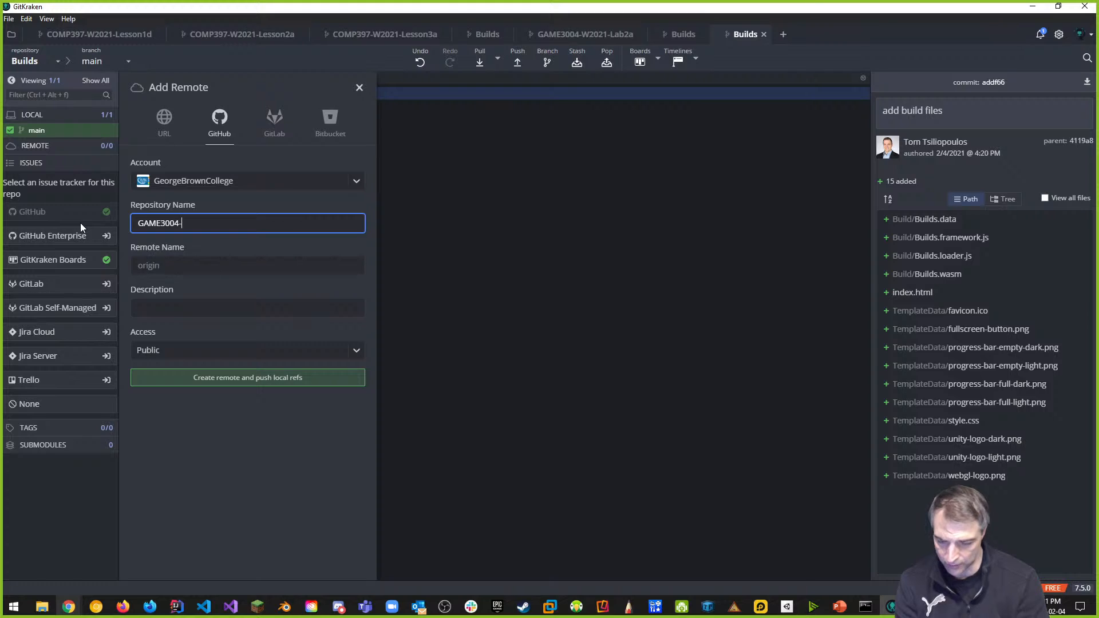
type("-W230")
key("BackSpace")
key("BackSpace")
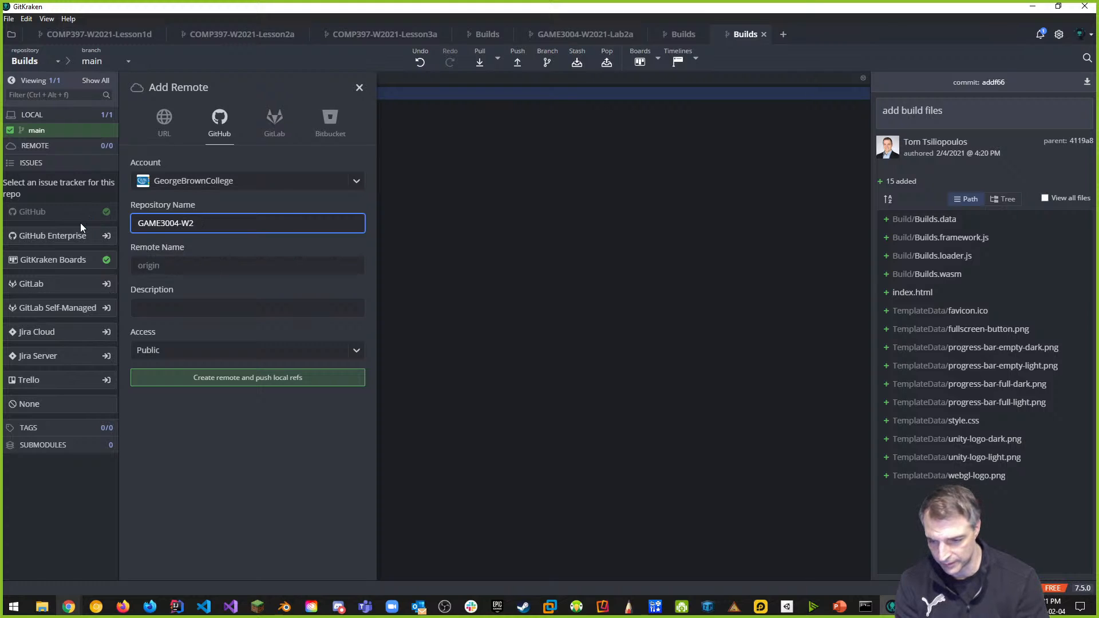
type("021-Lab2-u")
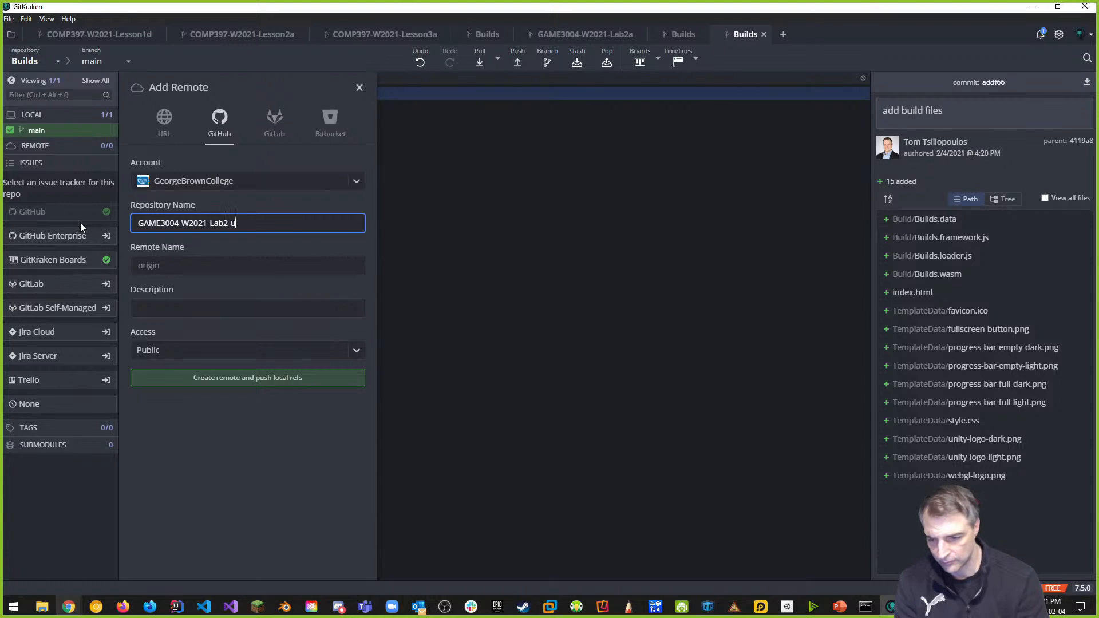
key("BackSpace")
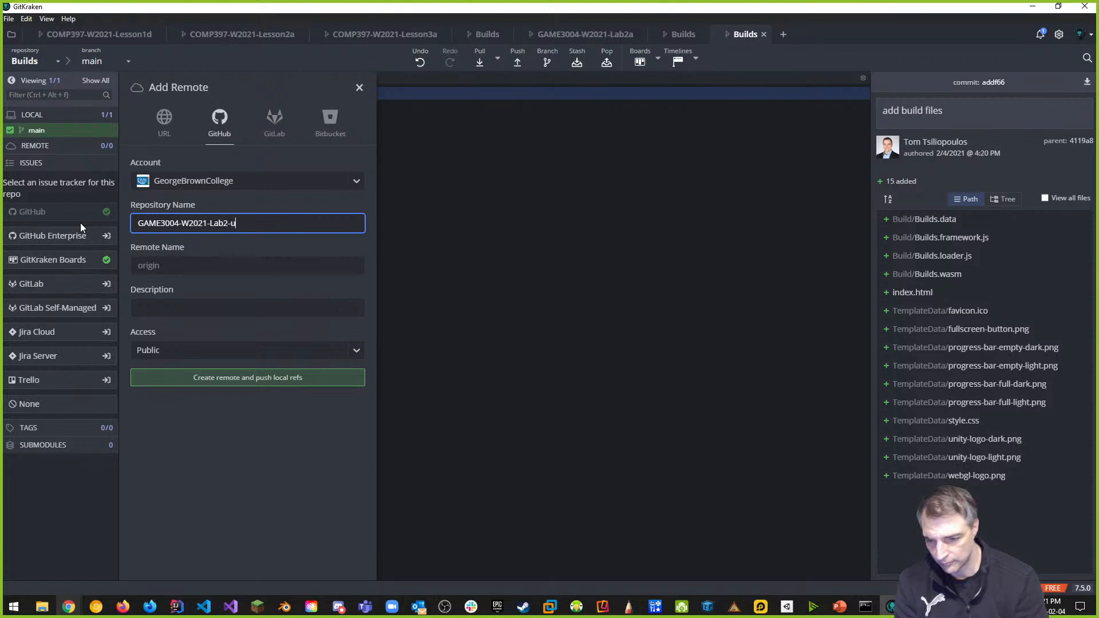
type("Build")
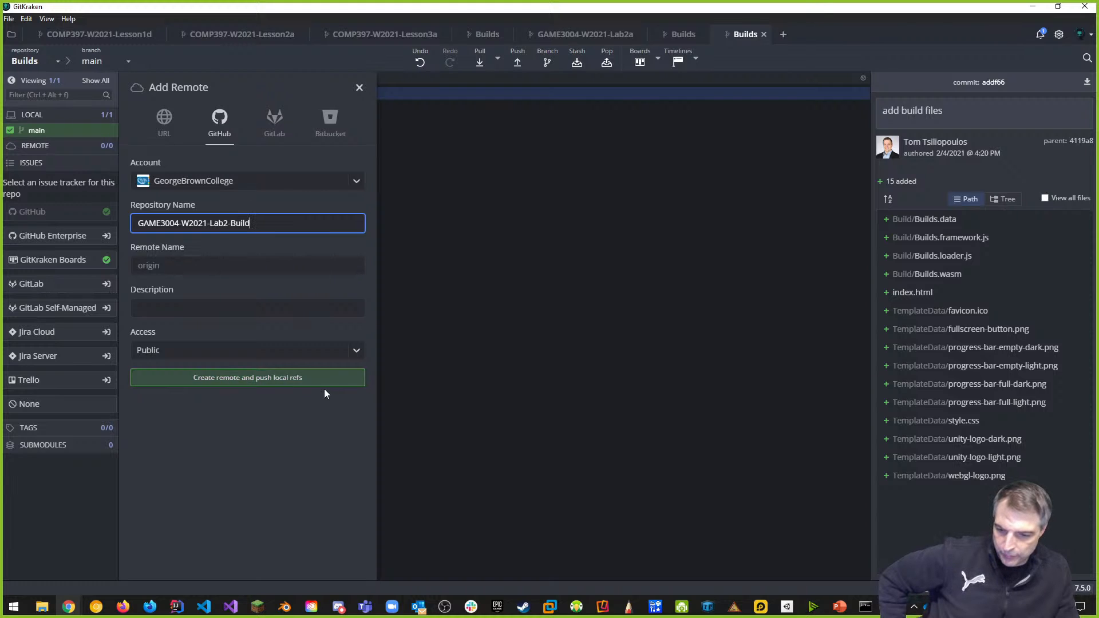
left_click(256, 381)
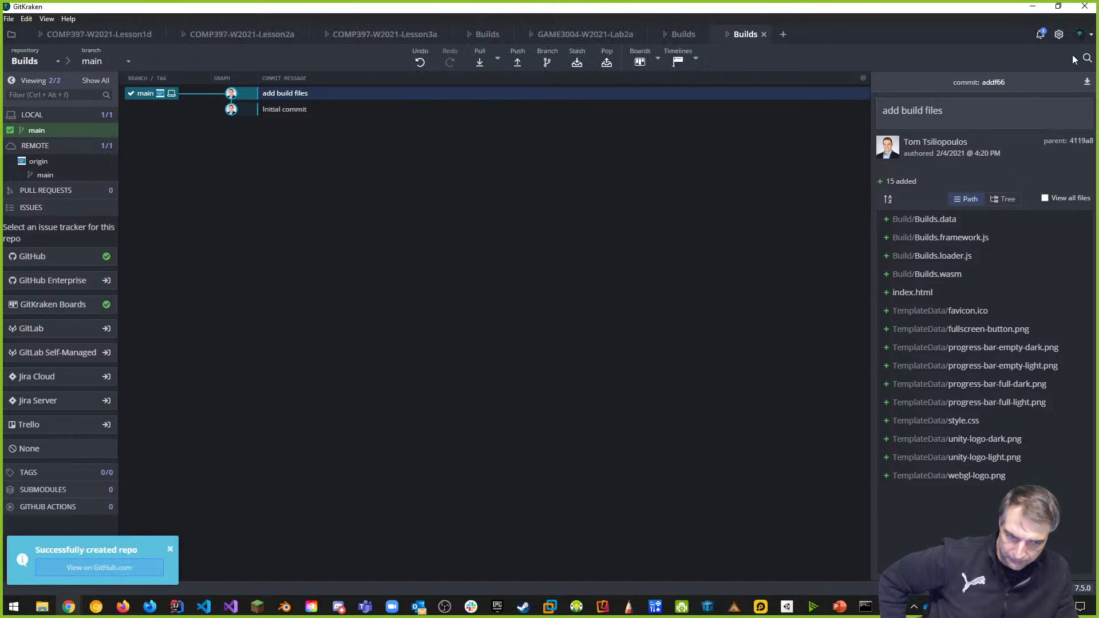
Step: Switch to Chrome and open the GAME3004-W2021-Lab2-Build repository from the GeorgeBrownCollege organization page on GitHub
left_click(1033, 6)
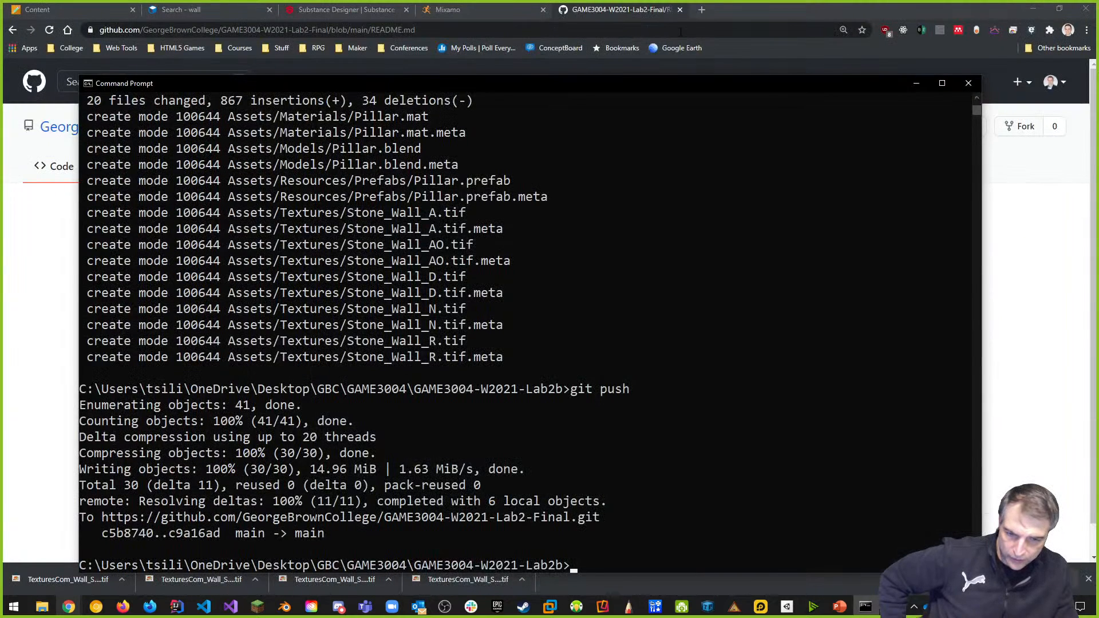
left_click(681, 31)
left_click(126, 128)
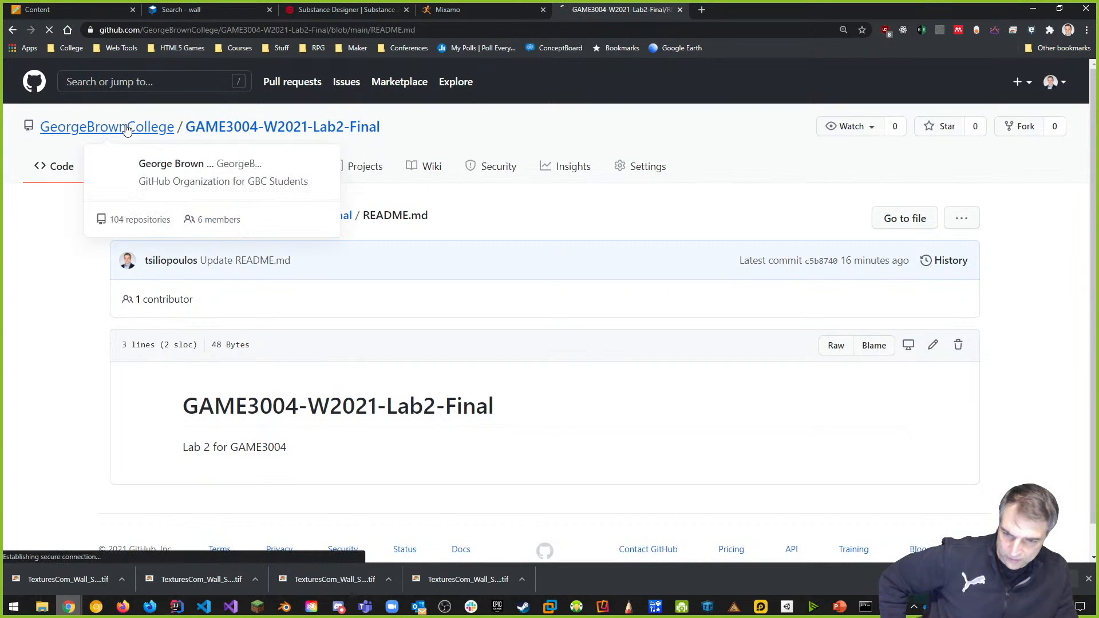
scroll(500, 267, "down", 1)
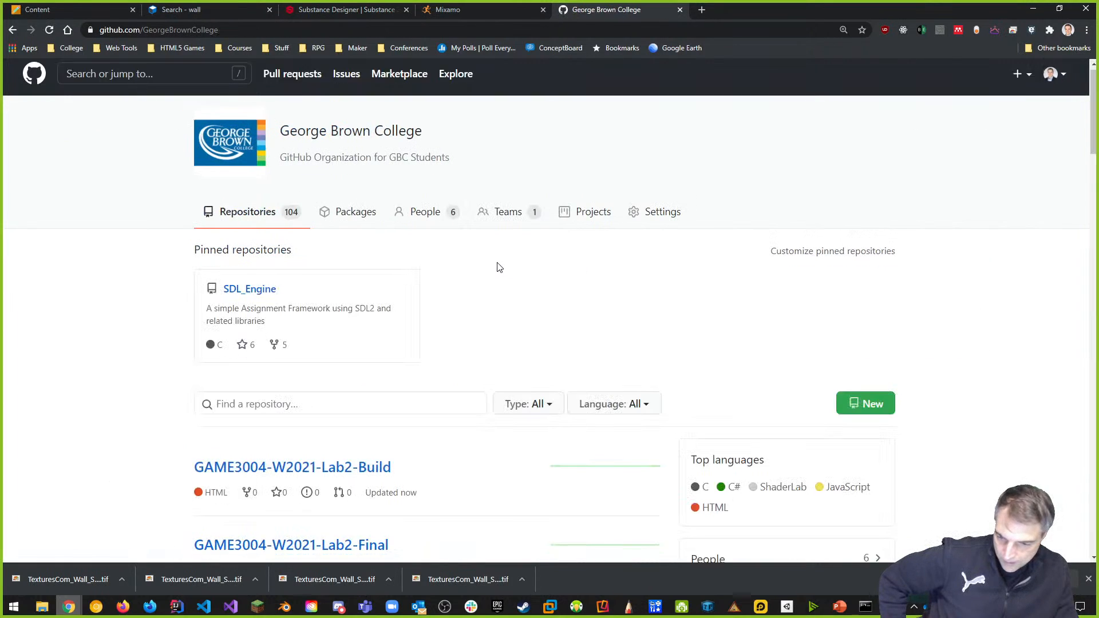
scroll(500, 267, "down", 3)
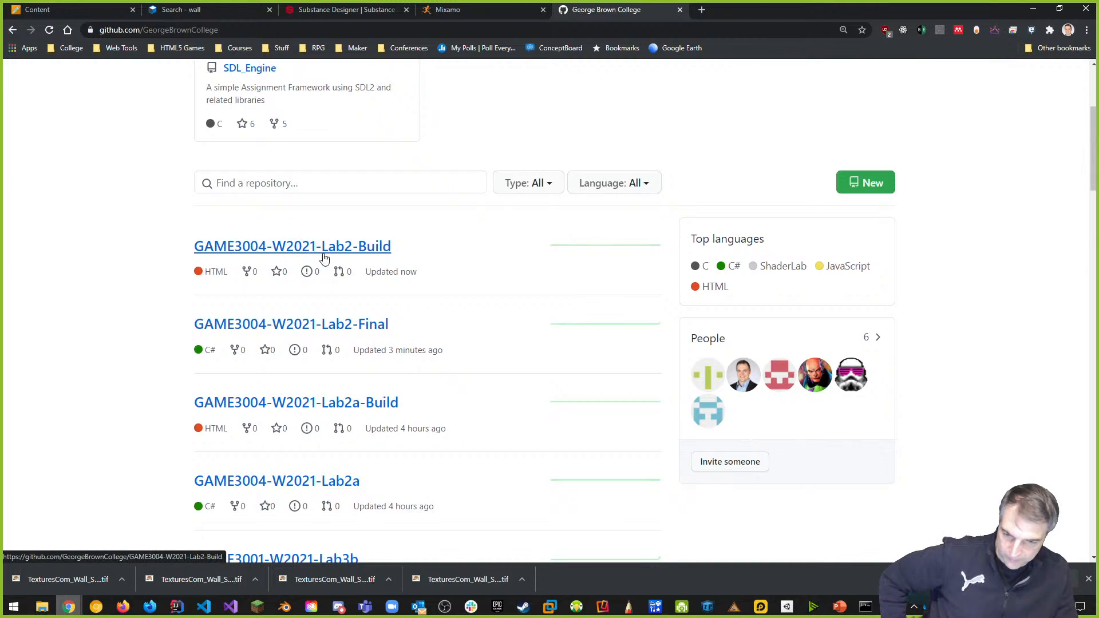
left_click(329, 255)
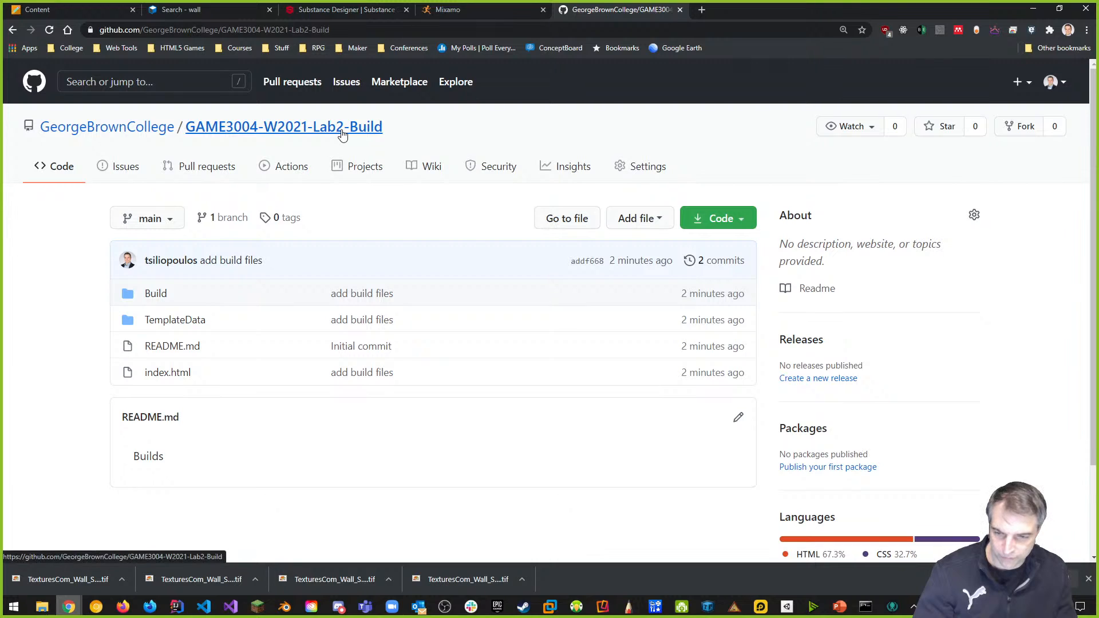
Step: Copy the build repository's address and paste it as the URL of a new web link in Blackboard's Week 4 content
left_click(304, 30)
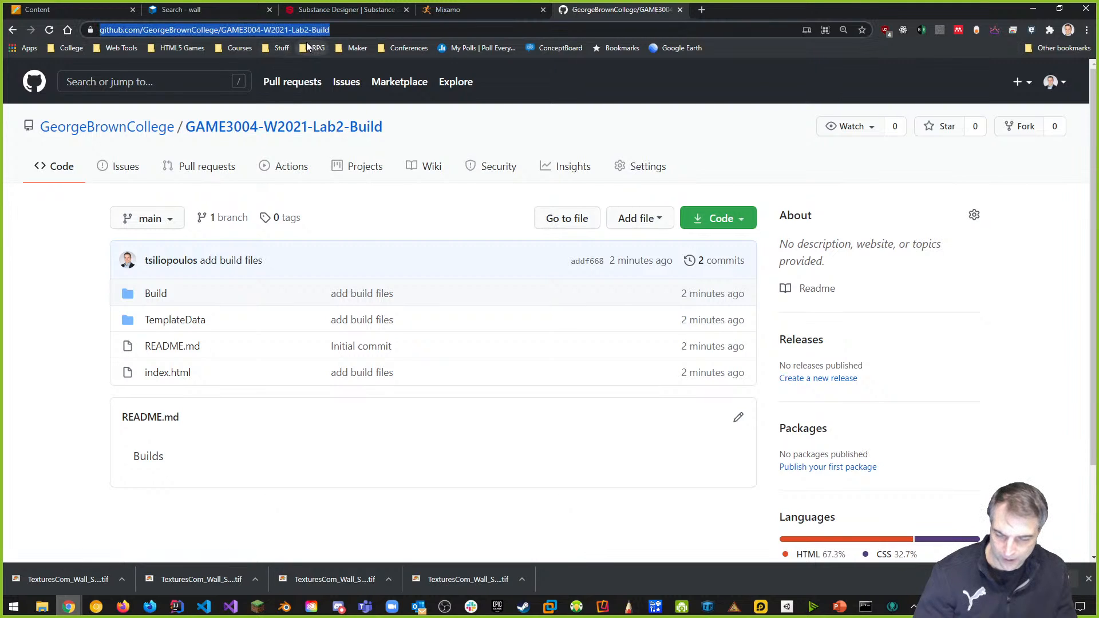
left_click(71, 15)
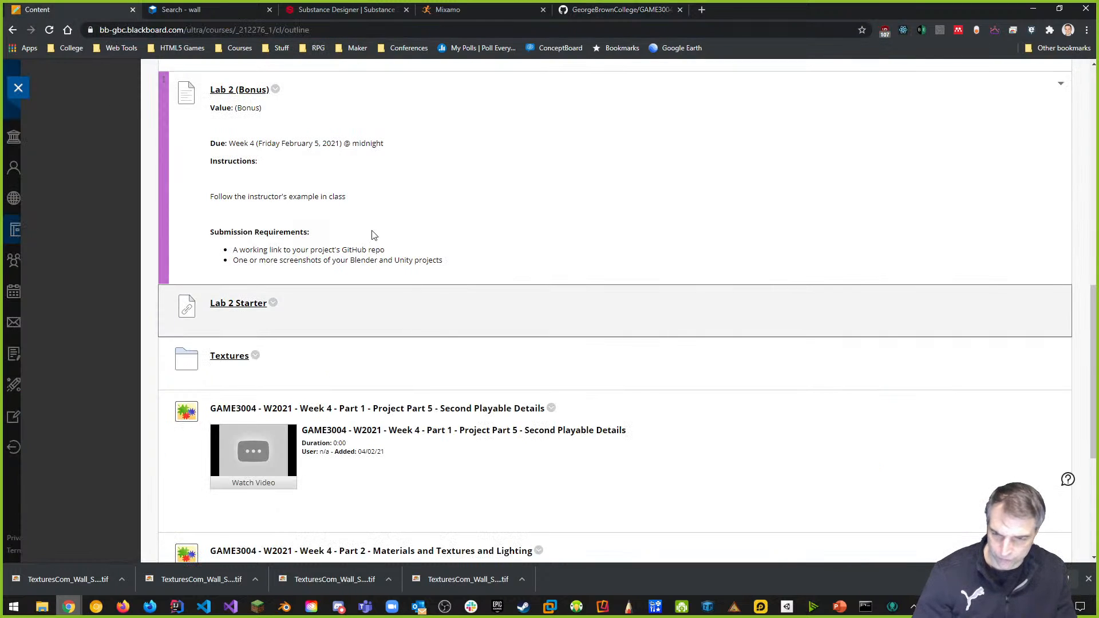
scroll(378, 232, "up", 10)
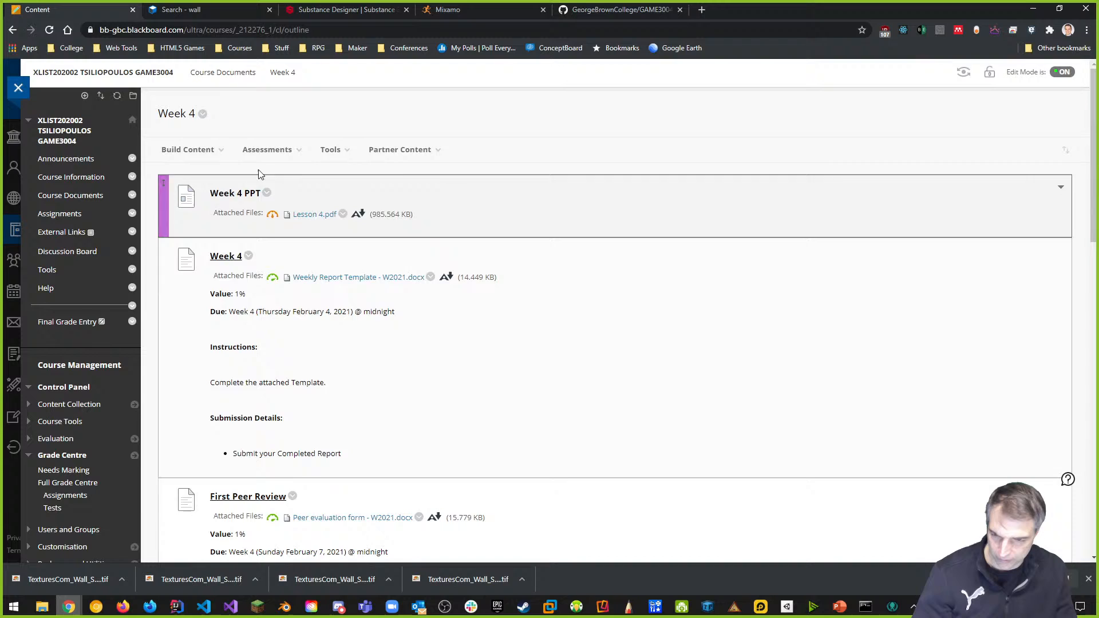
left_click(189, 153)
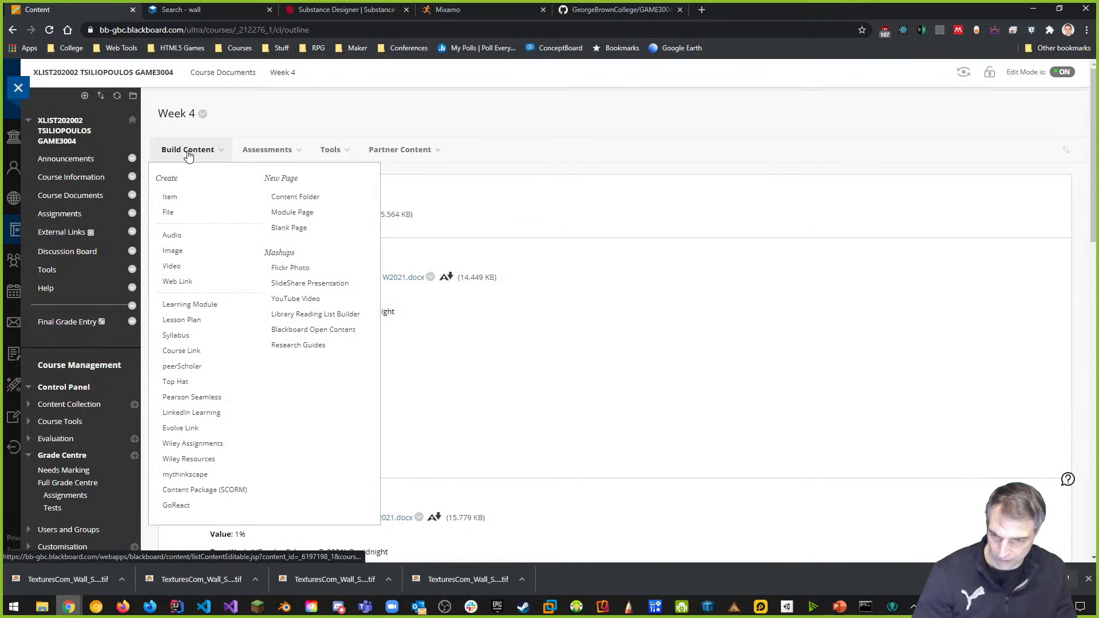
left_click(176, 281)
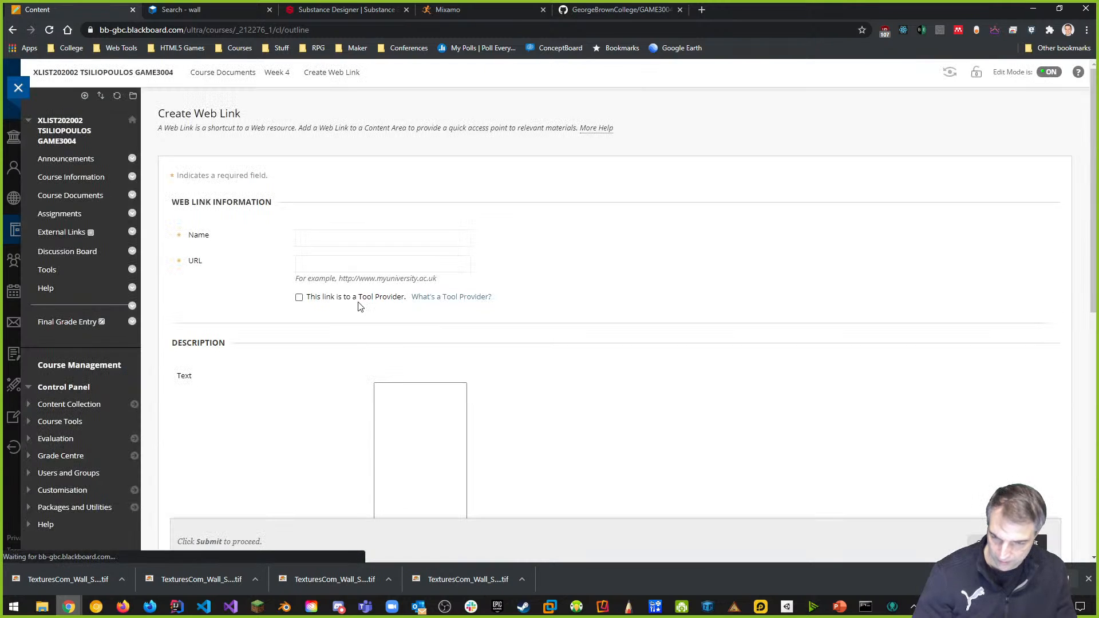
left_click(336, 265)
key("ctrl+v")
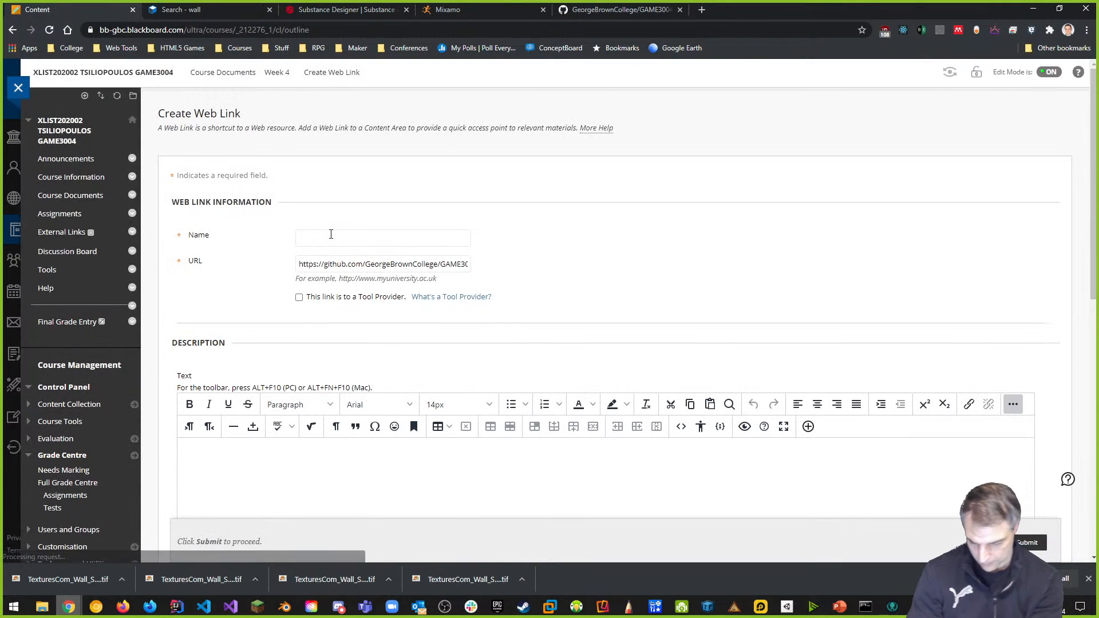
Step: Name the web link "Lab 2 Build Folder" and submit it
left_click(331, 234)
type("Lab")
key("BackSpace")
type("GAME3004-W2")
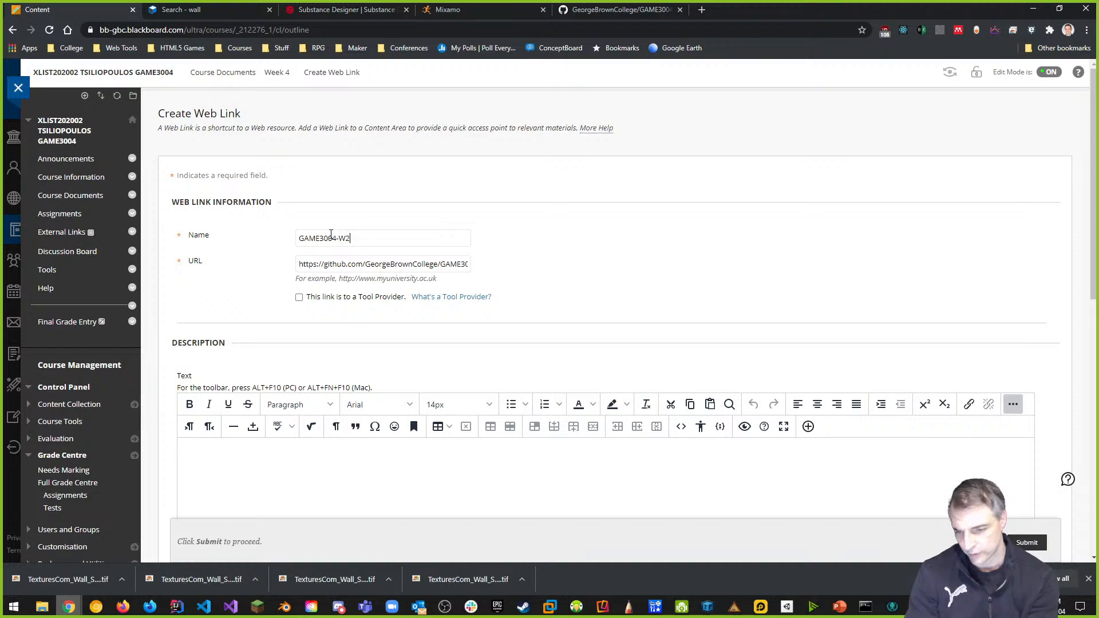
key("BackSpace")
key("BackSpace")
key("BackSpace")
key("BackSpace")
key("BackSpace")
key("BackSpace")
key("BackSpace")
key("BackSpace")
key("BackSpace")
key("BackSpace")
key("BackSpace")
key("BackSpace")
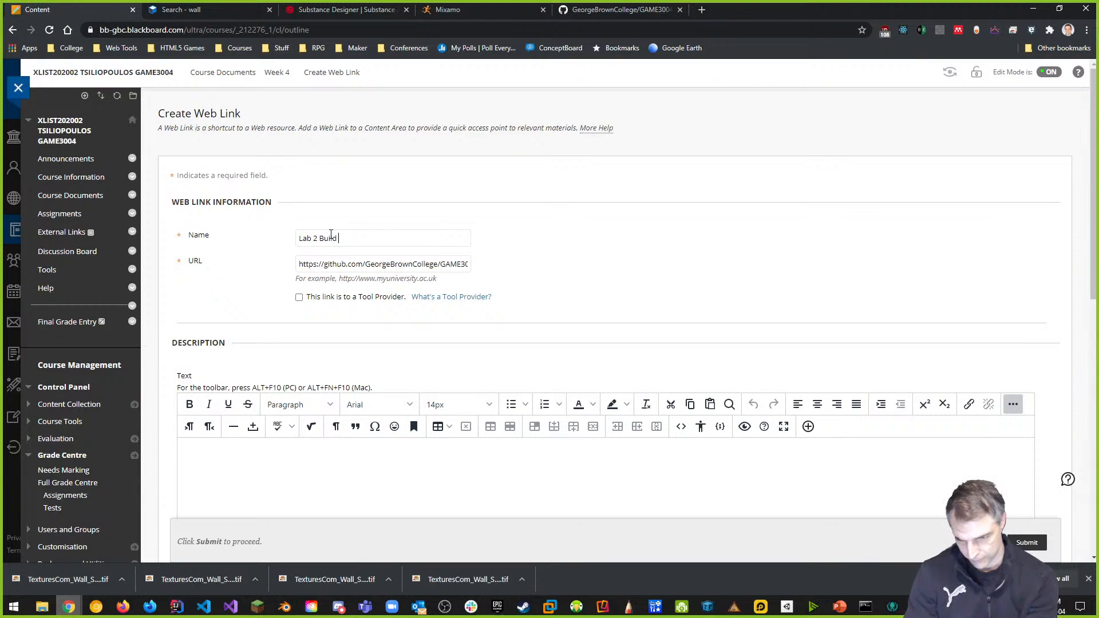
type("Lab 2 Build Folder")
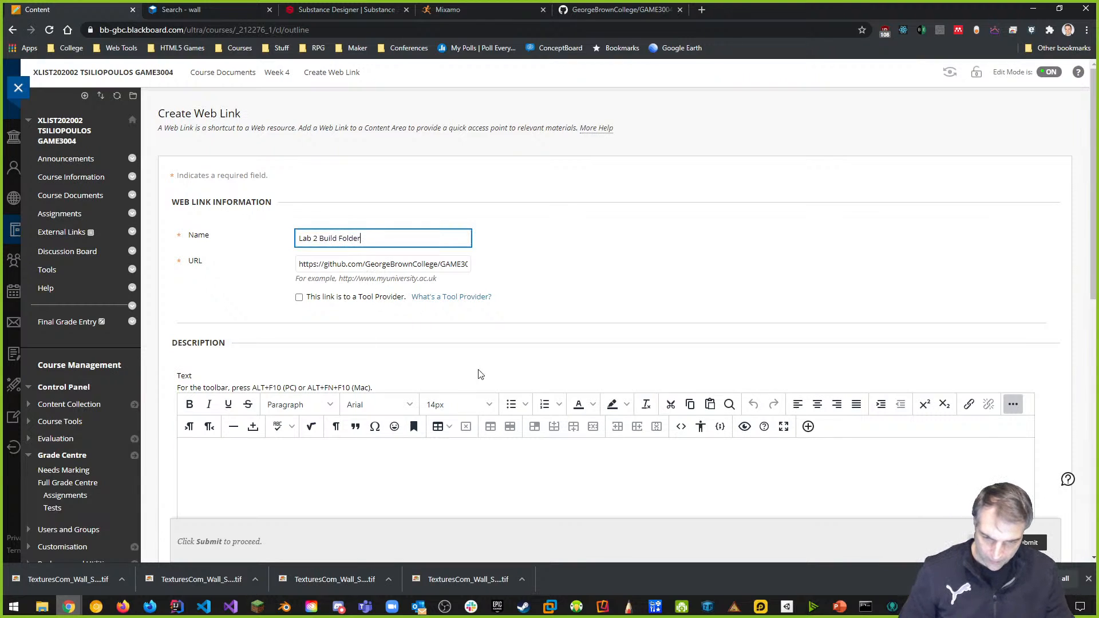
left_click(1038, 544)
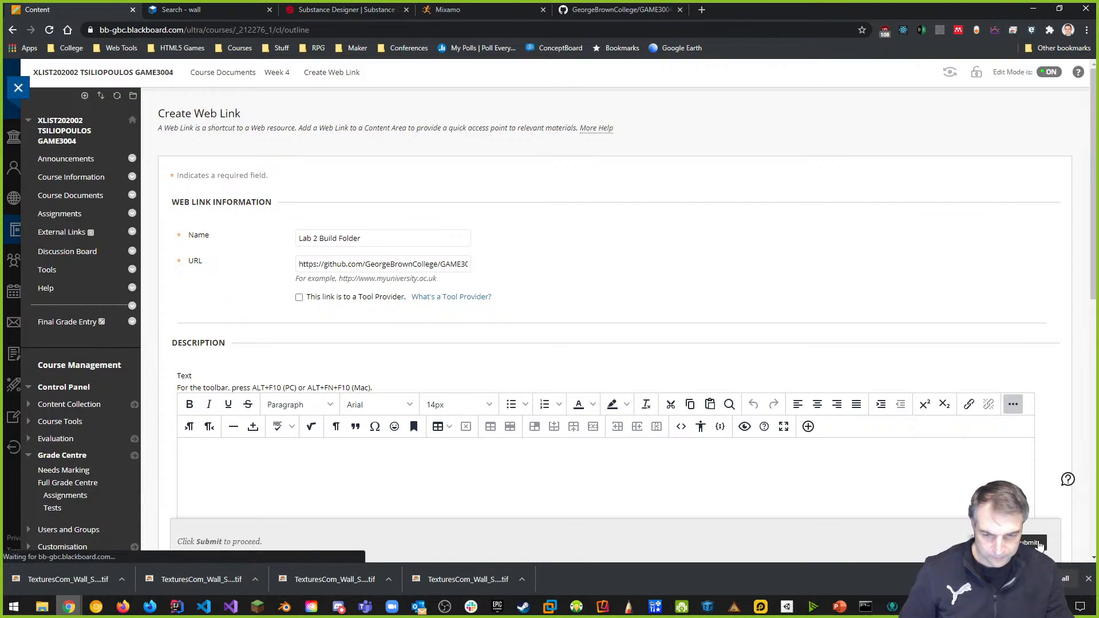
Step: Move the Lab 2 Build Folder link directly below Lab 2 Starter and return to the build repository's GitHub page
scroll(408, 320, "down", 15)
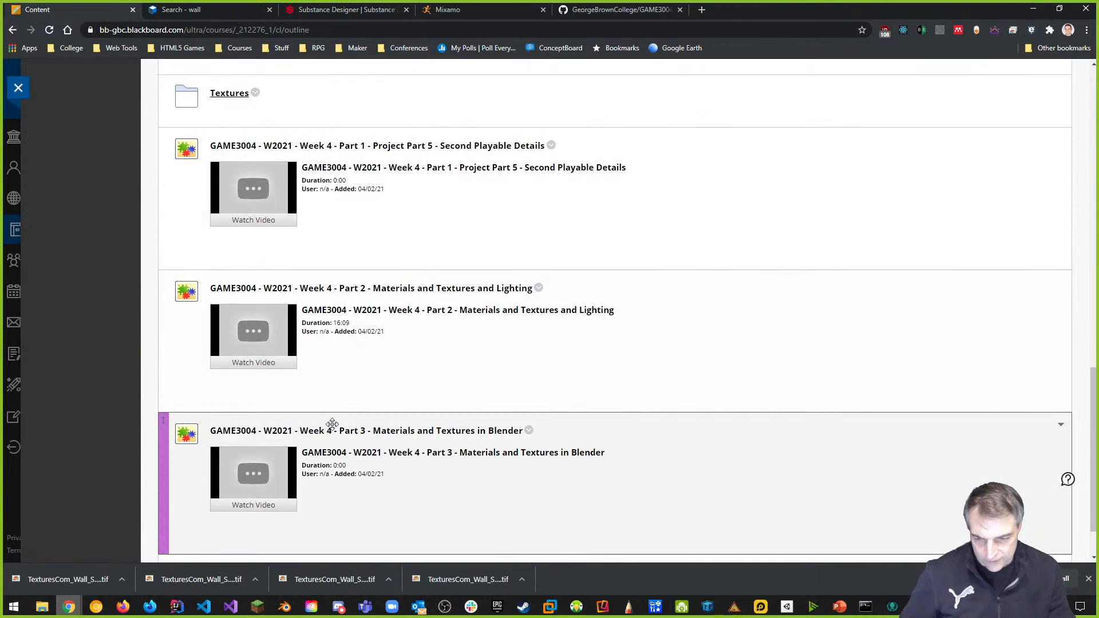
left_click_drag(180, 514, 172, 195)
scroll(278, 258, "up", 4)
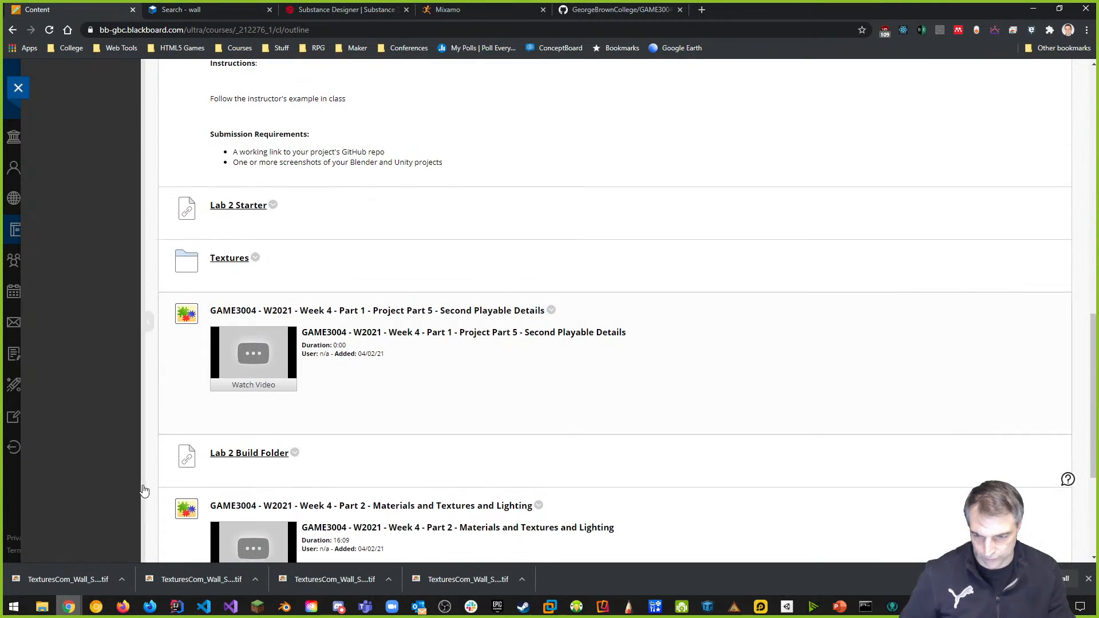
left_click_drag(163, 463, 212, 258)
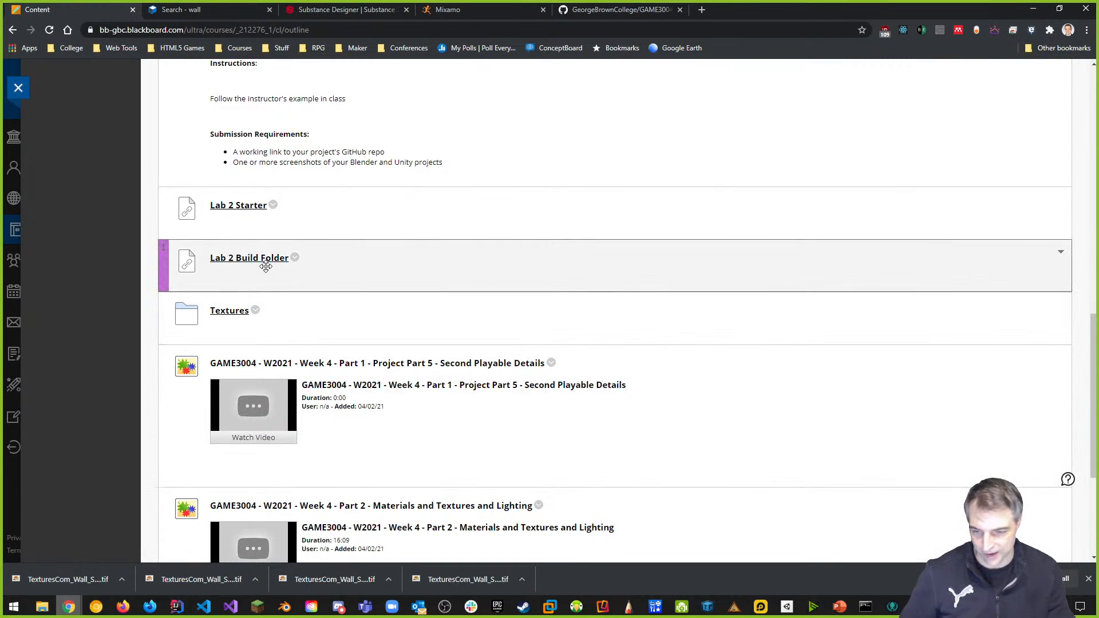
scroll(662, 345, "up", 5)
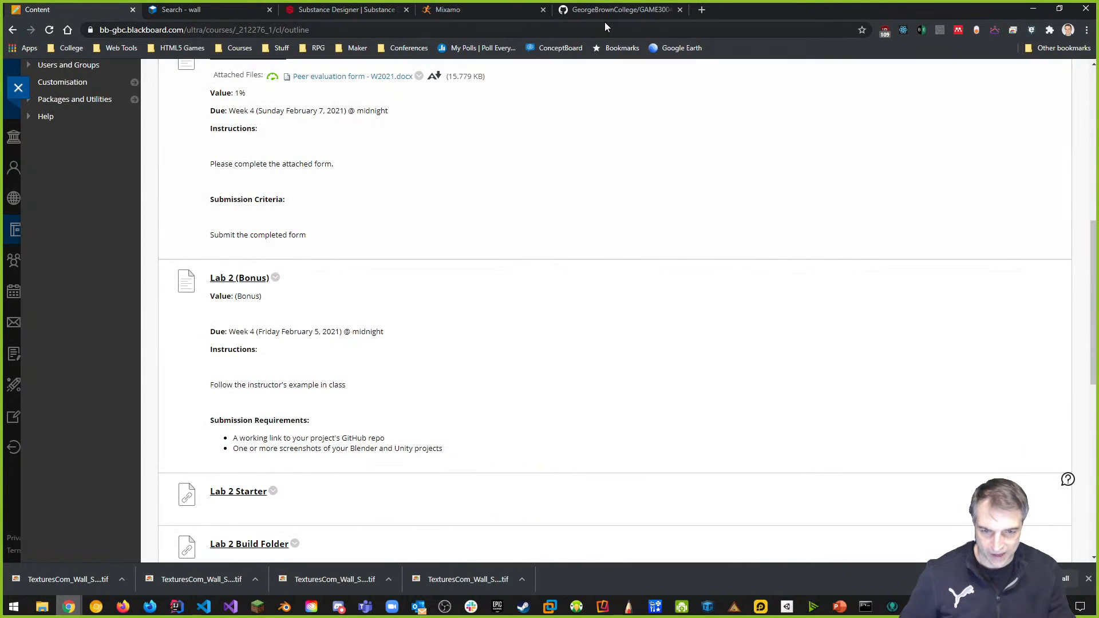
left_click(610, 10)
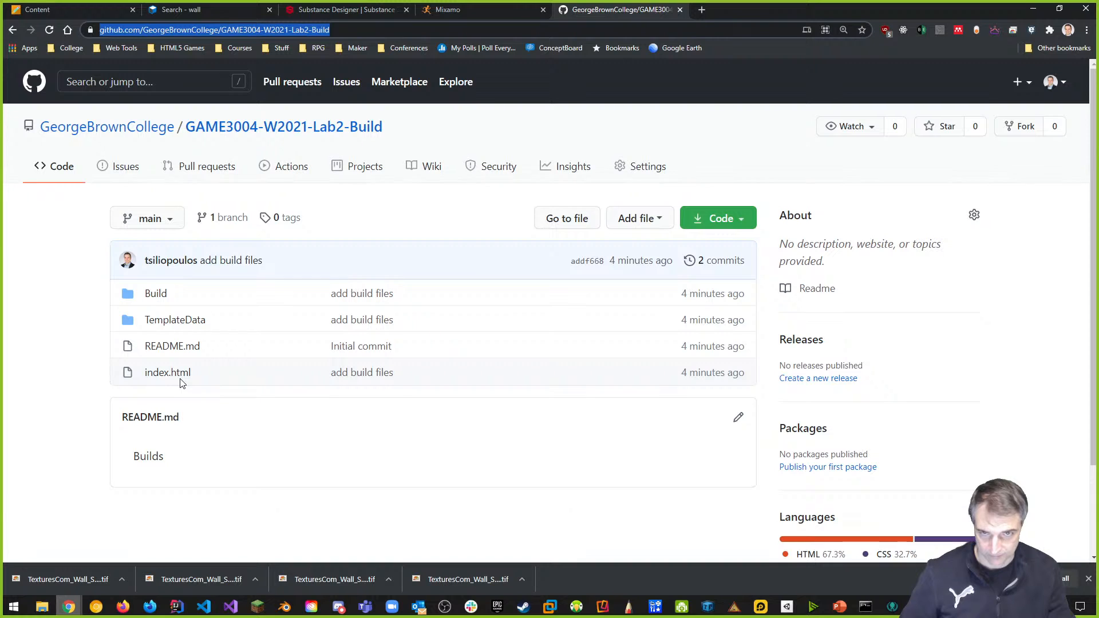
Step: Enable GitHub Pages for the build repository with the main branch as its source and save the setting
left_click(649, 170)
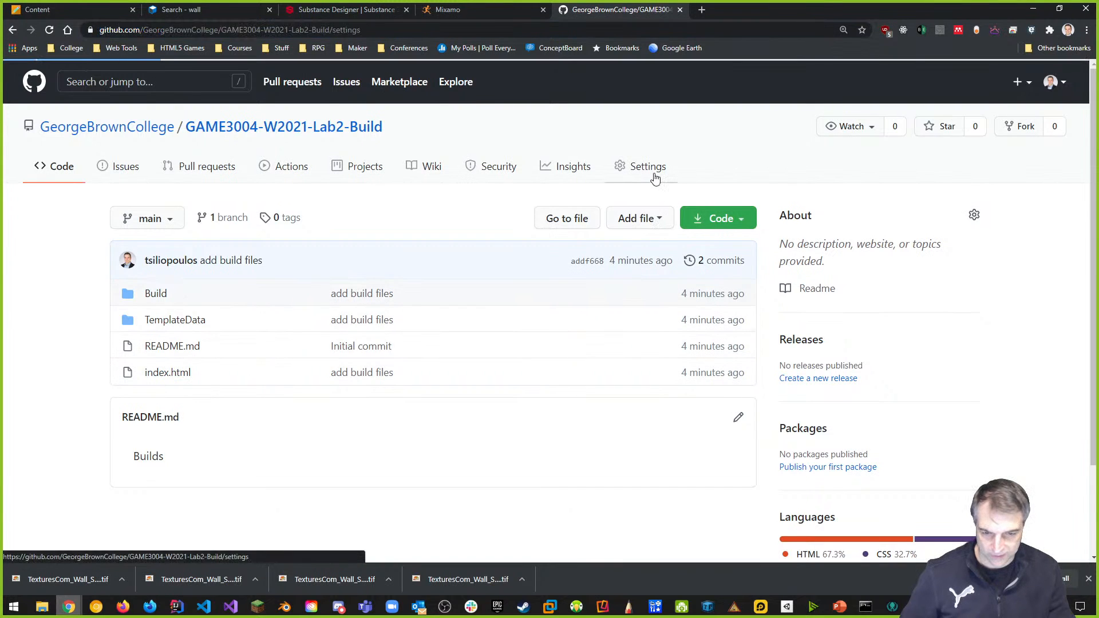
scroll(706, 329, "down", 8)
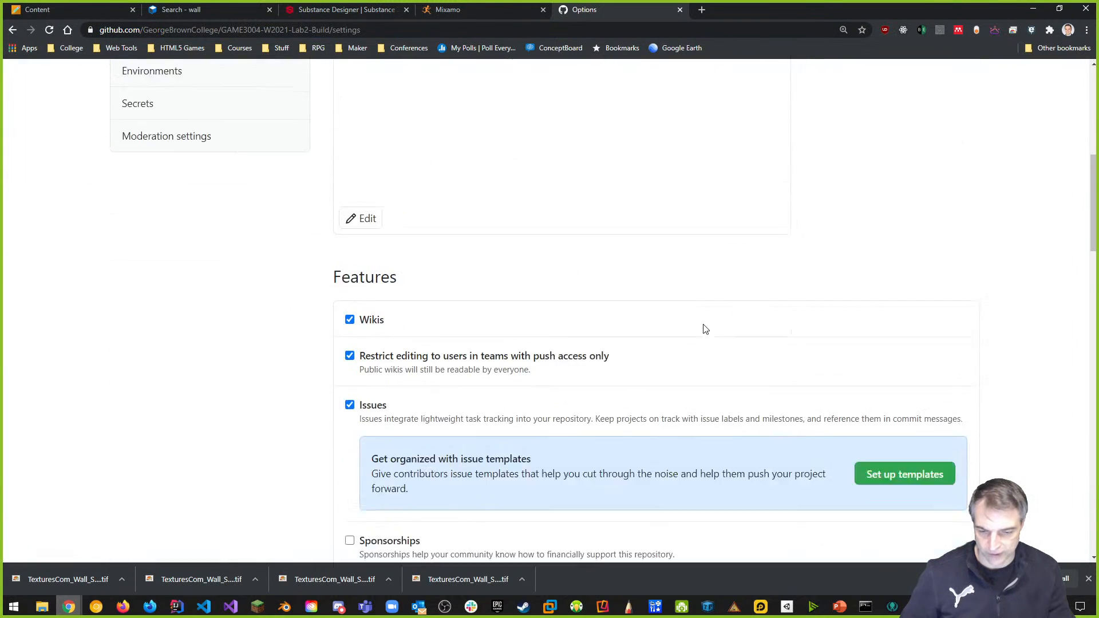
scroll(705, 329, "down", 20)
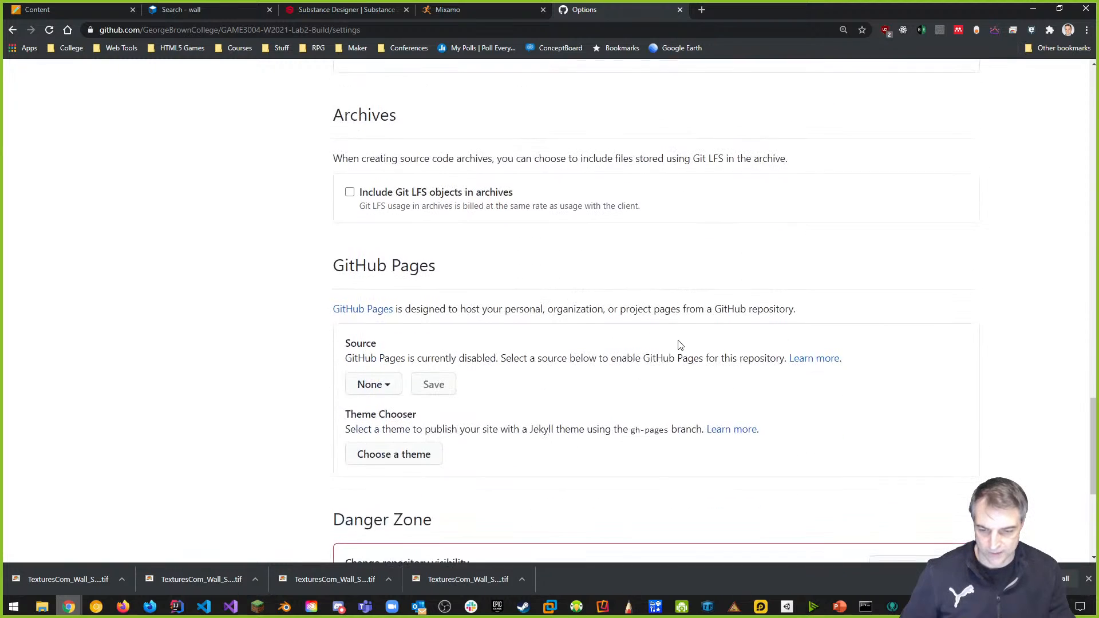
scroll(679, 345, "down", 2)
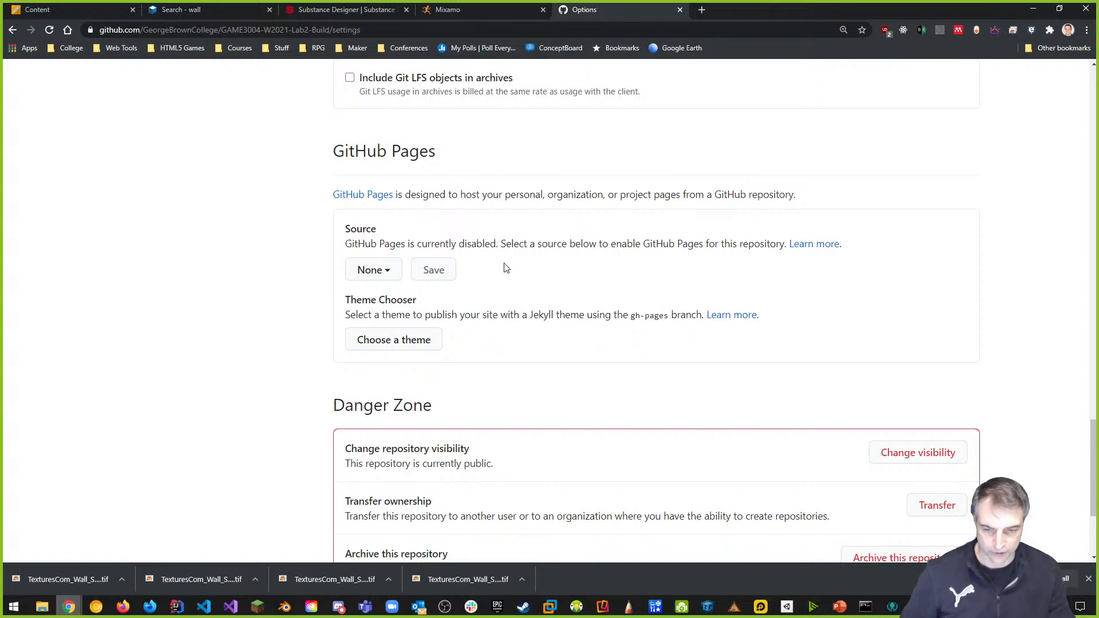
left_click(383, 273)
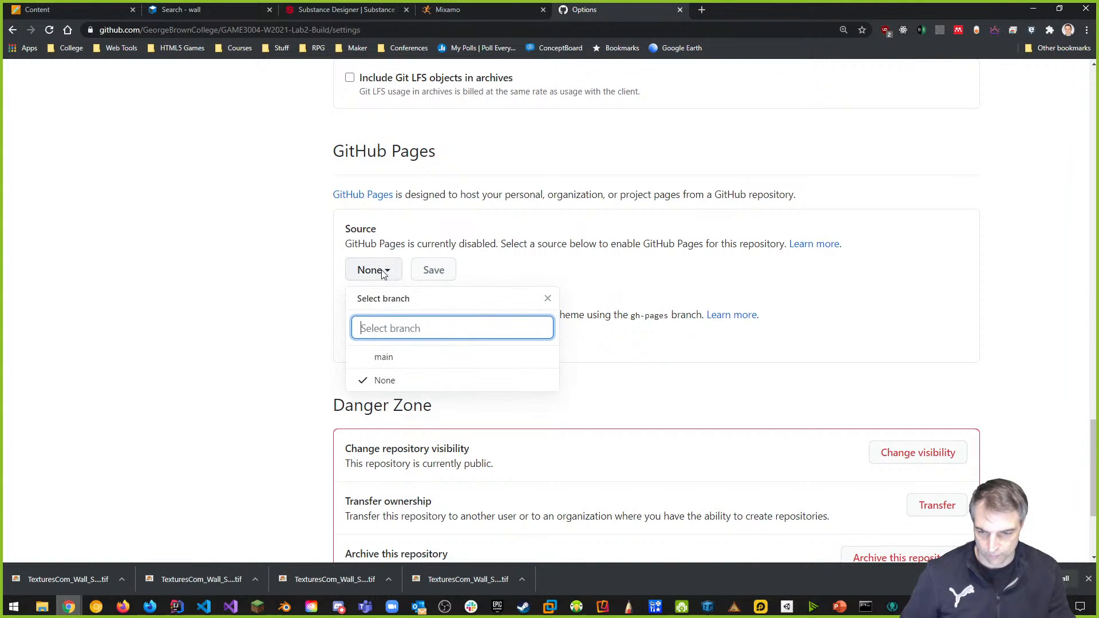
left_click(393, 359)
left_click(573, 274)
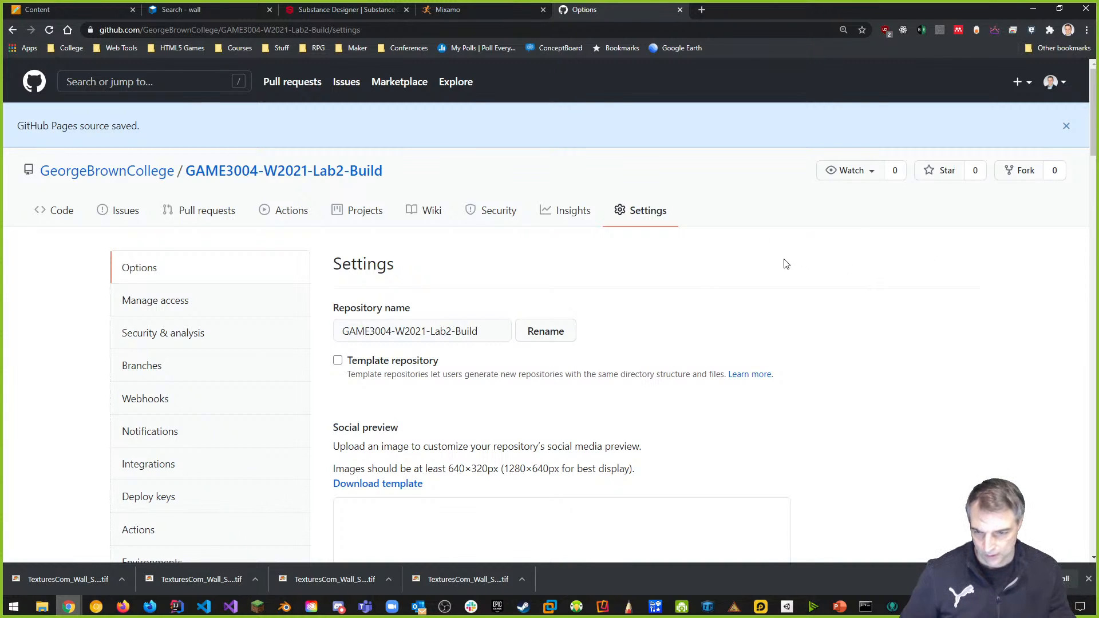
Step: Check the build repository's commit history, open the github-pages environment and view its deployed site
left_click(252, 175)
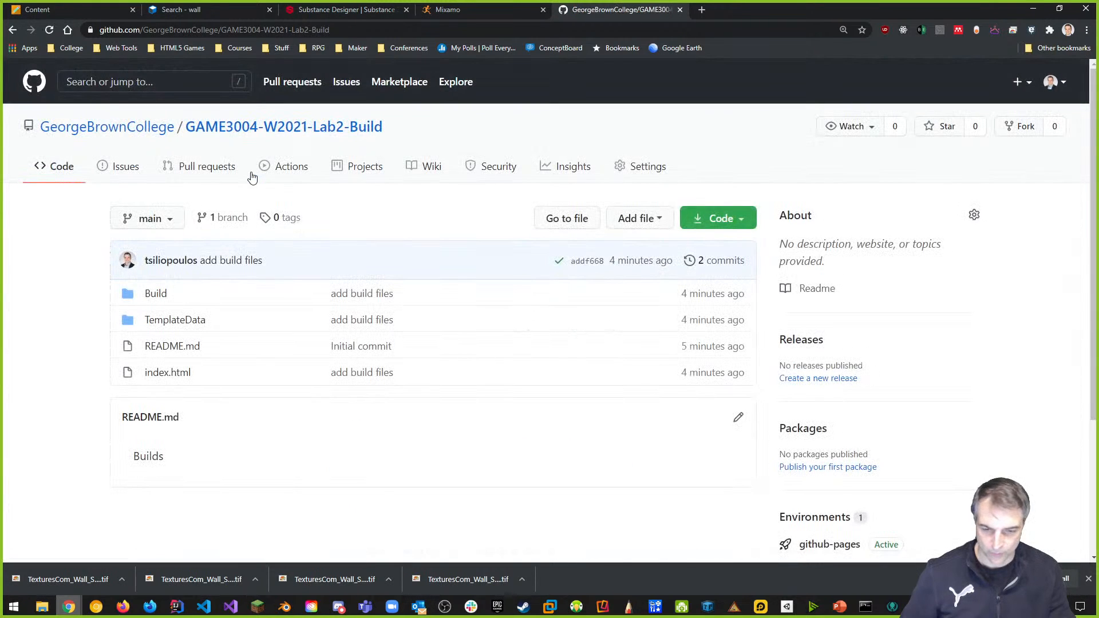
left_click(723, 266)
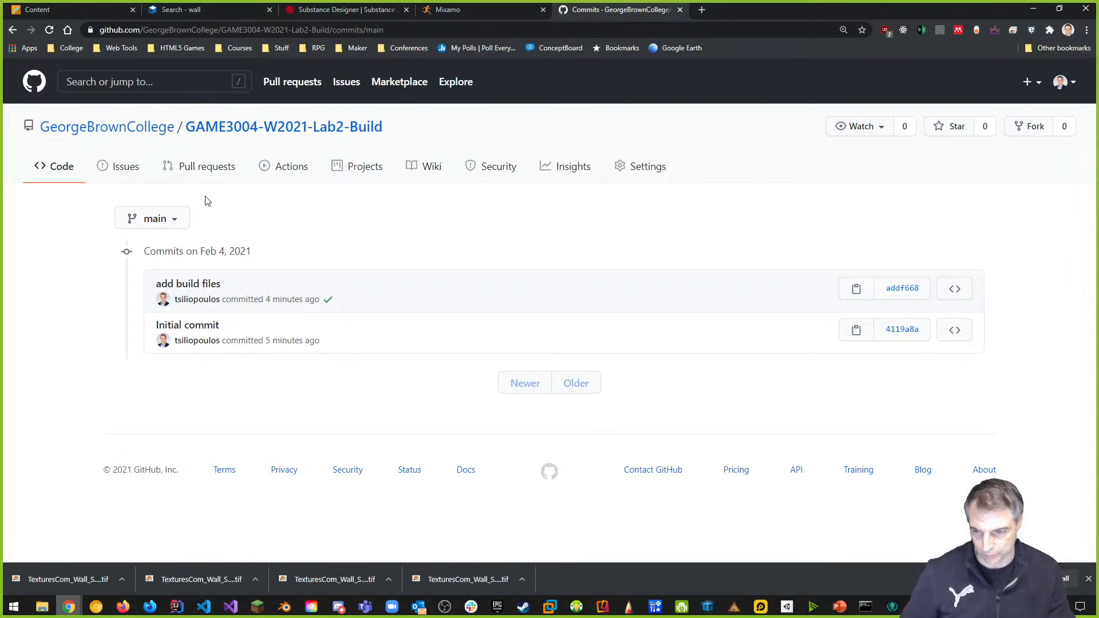
left_click(228, 129)
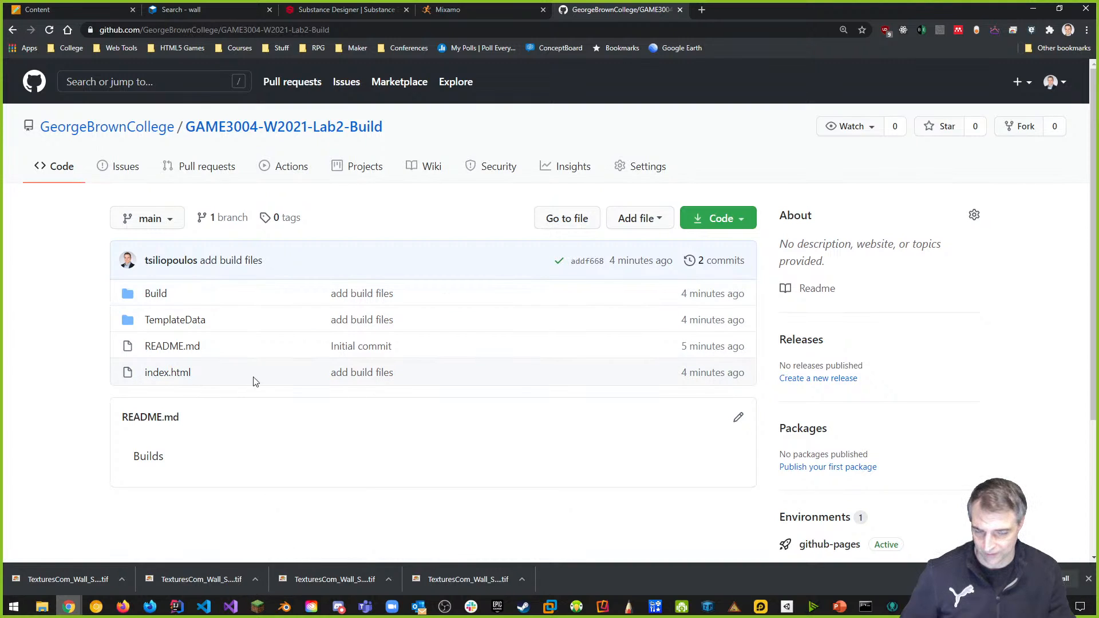
scroll(921, 344, "down", 3)
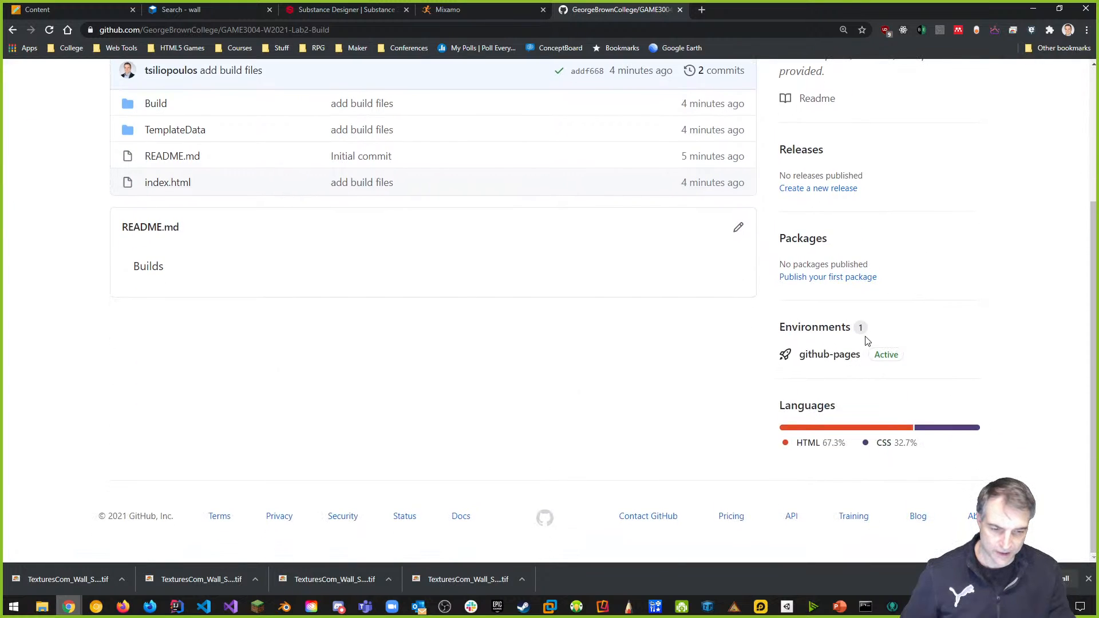
left_click(832, 358)
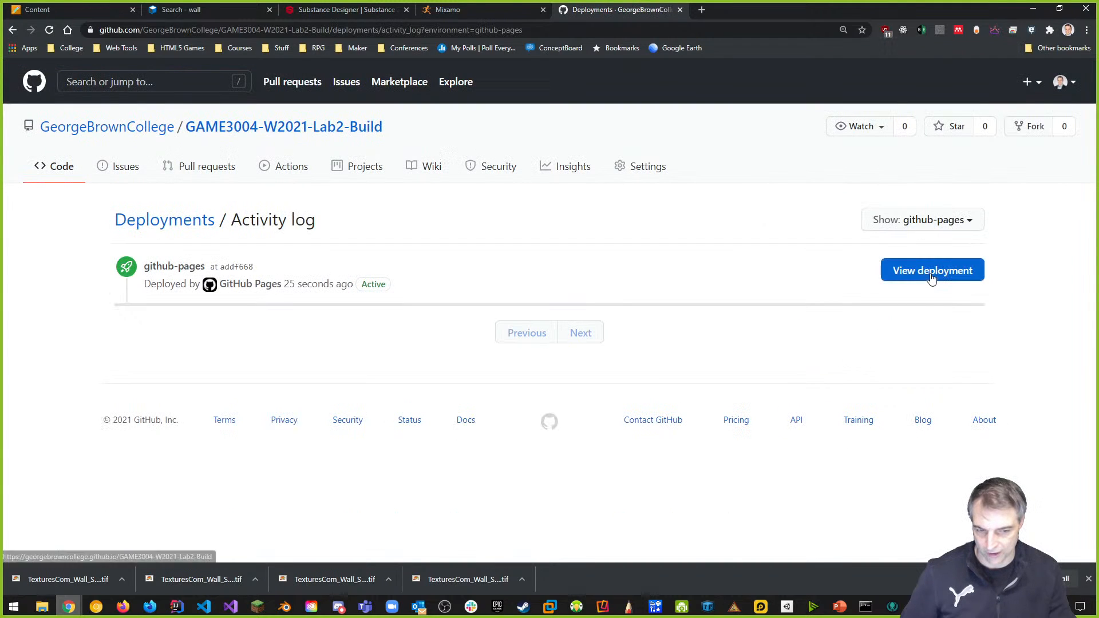
left_click(929, 274)
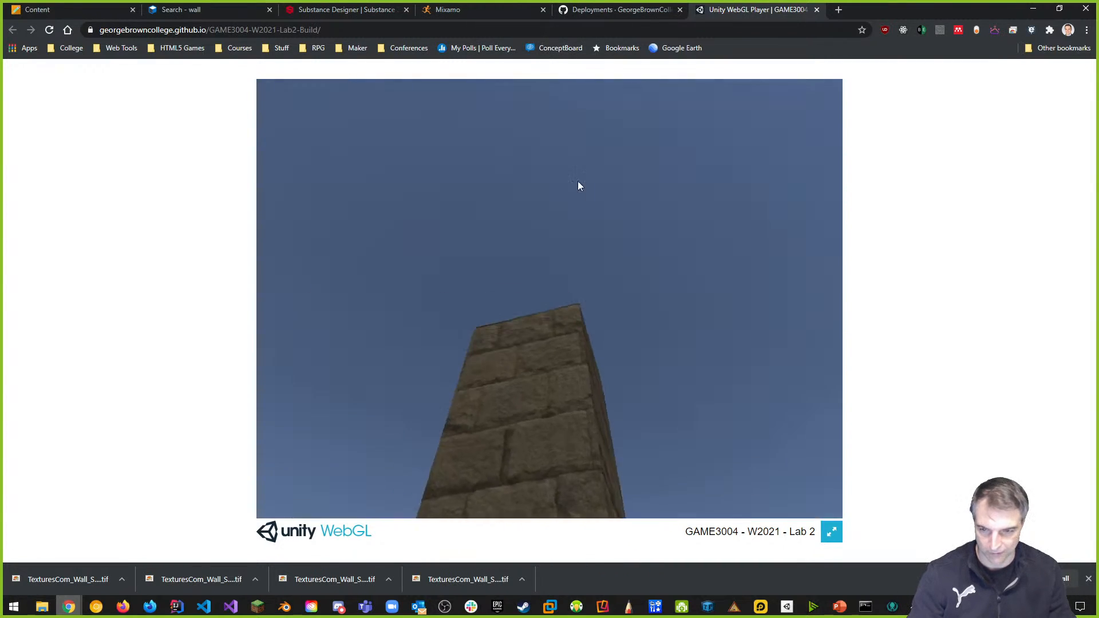
Step: Test the deployed WebGL build by walking through the scene in full screen, leave full screen and close the site
left_click(325, 32)
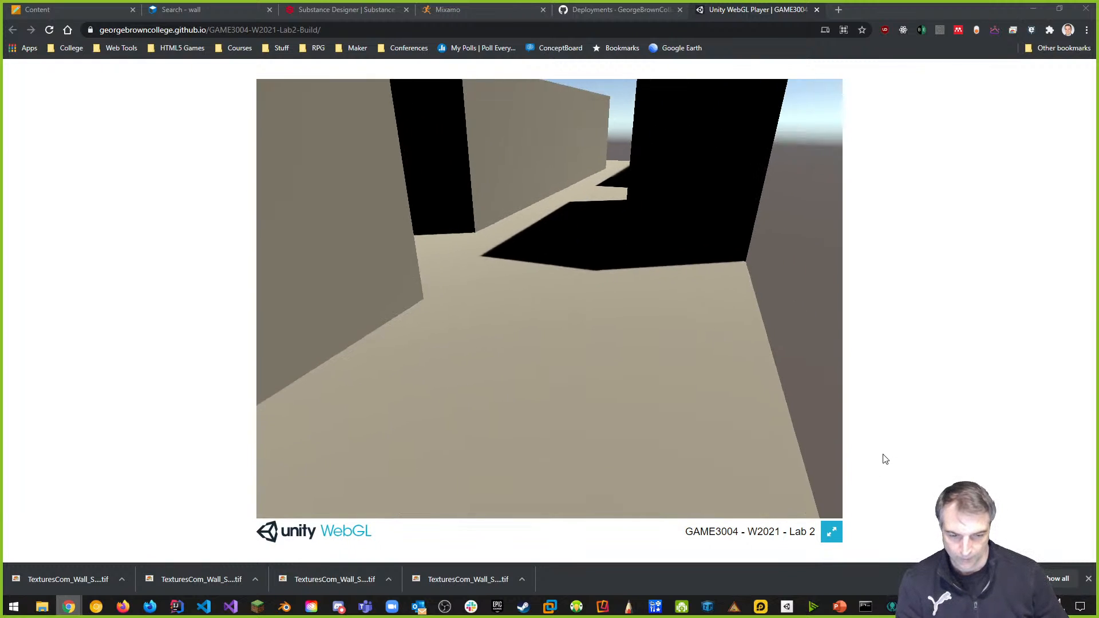
left_click(832, 532)
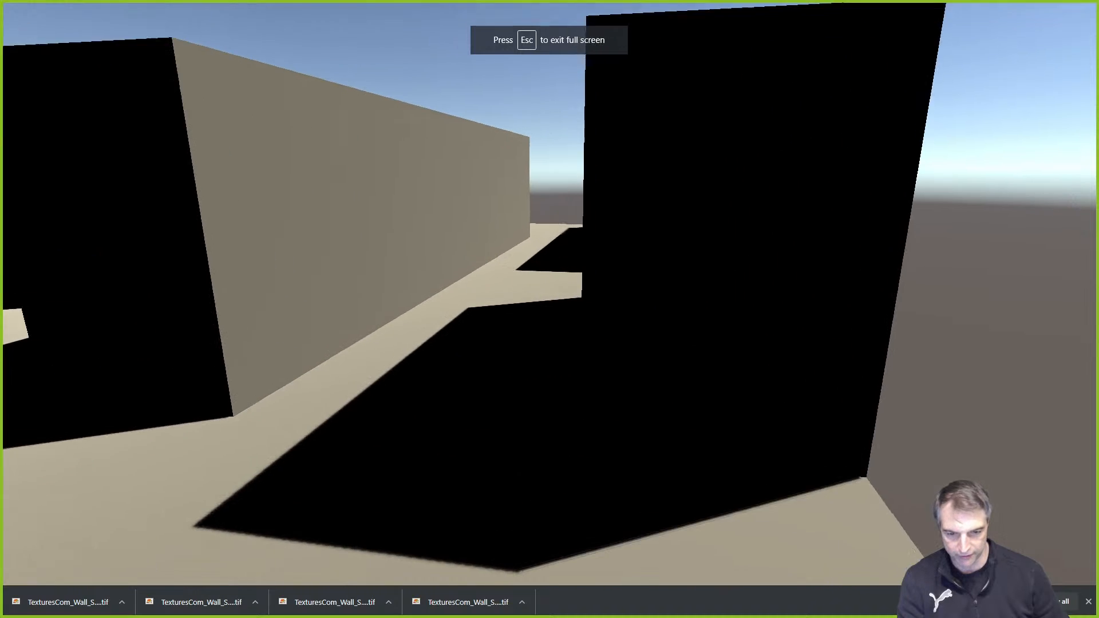
key("w")
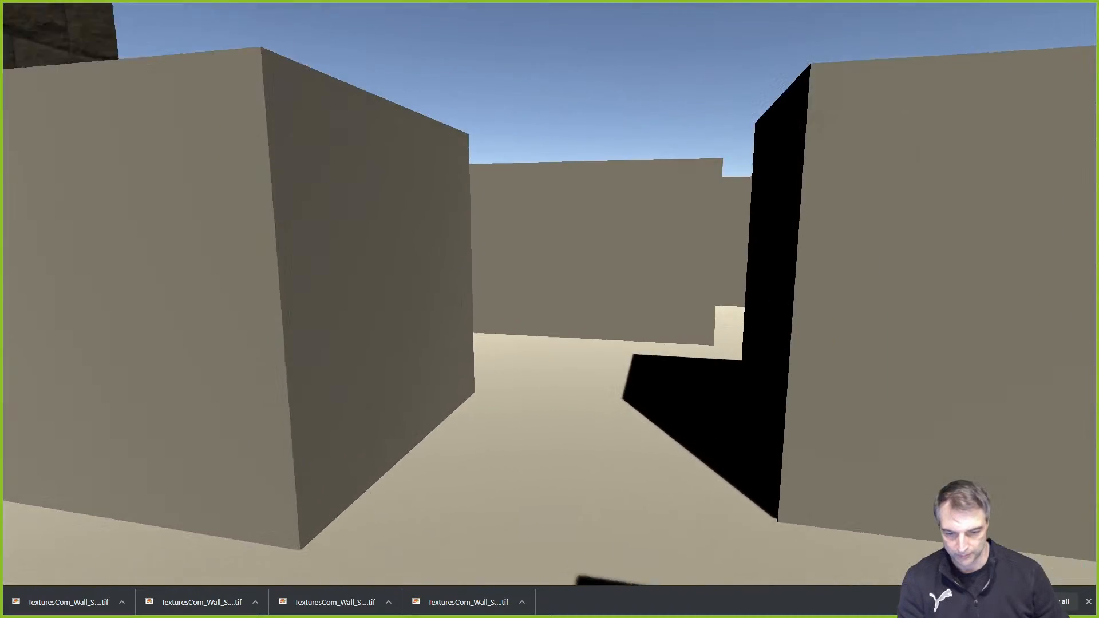
key("Escape")
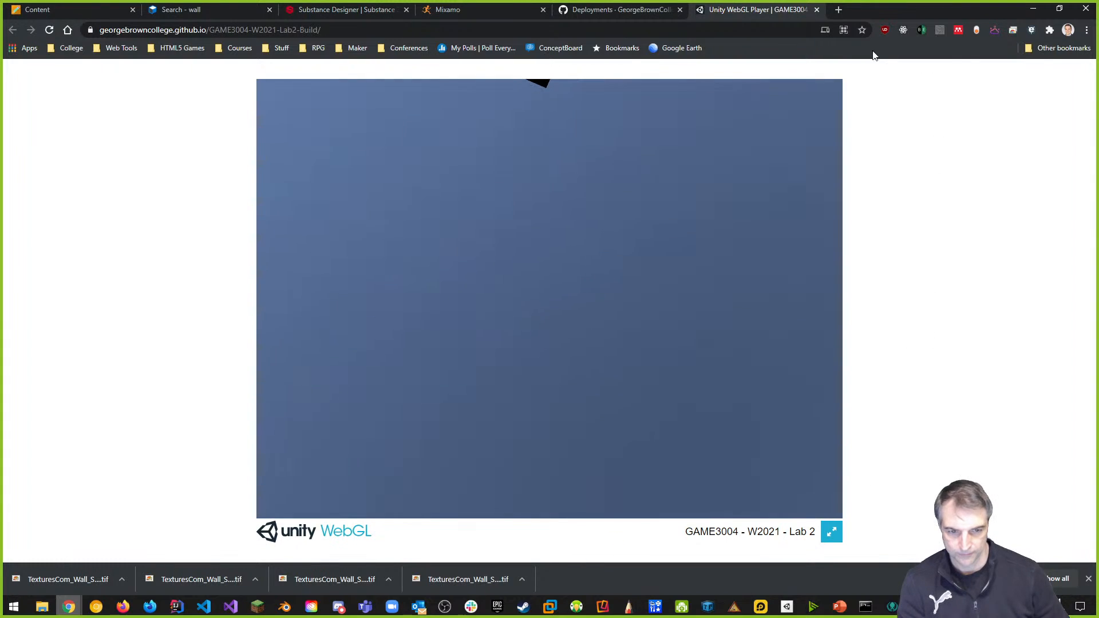
left_click(817, 9)
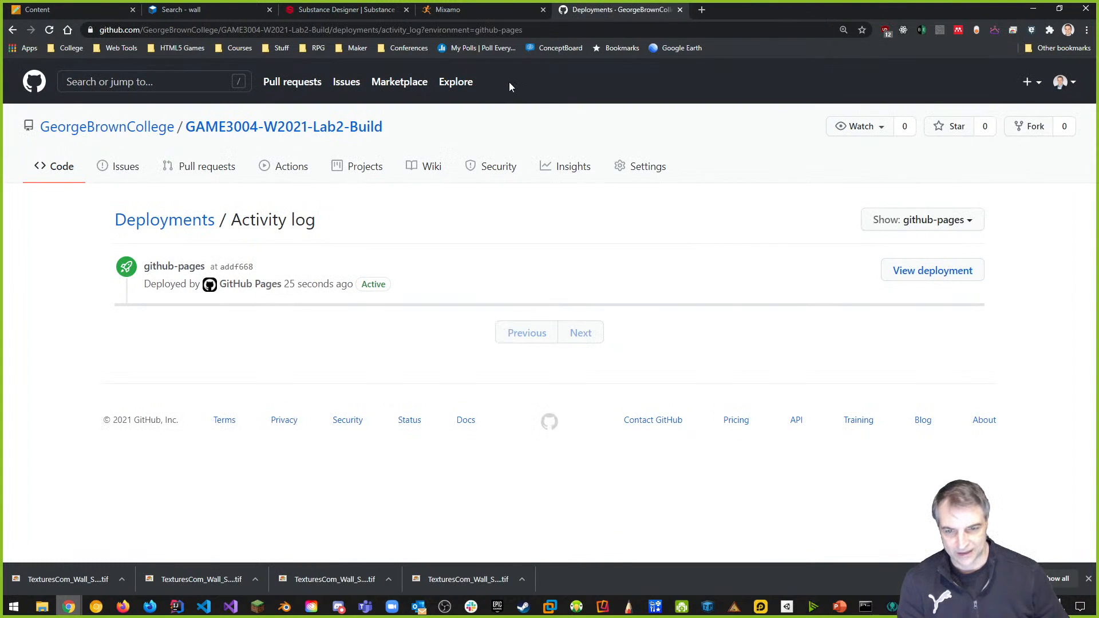
Step: Reopen the deployed site, copy its address and paste it as the URL of a new web link in Blackboard's Week 4 content
left_click(939, 270)
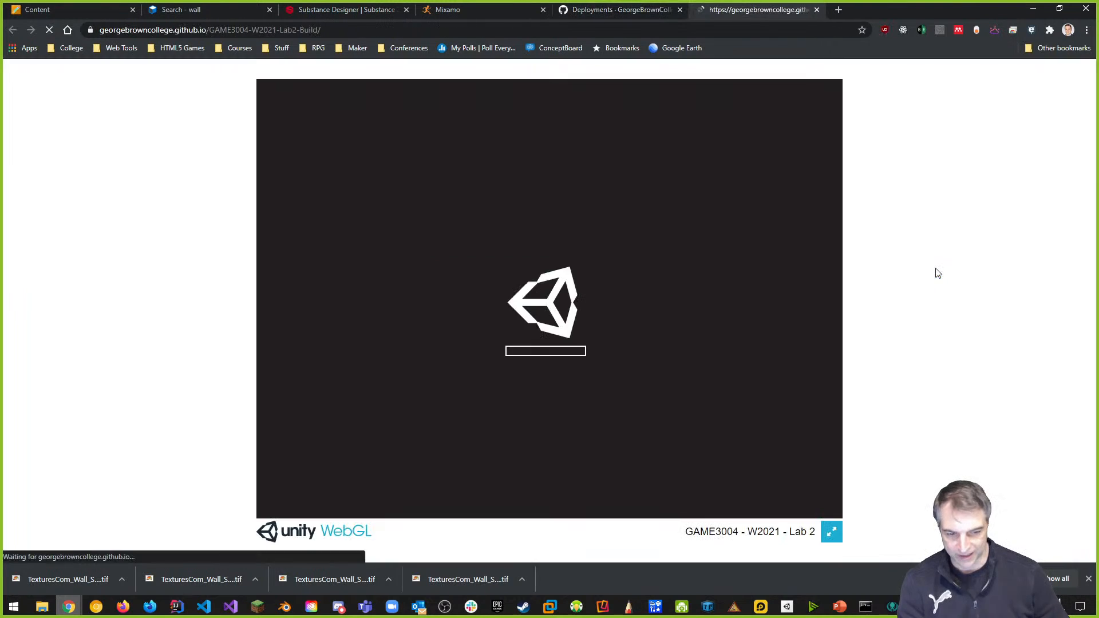
left_click(295, 30)
key("ctrl+c")
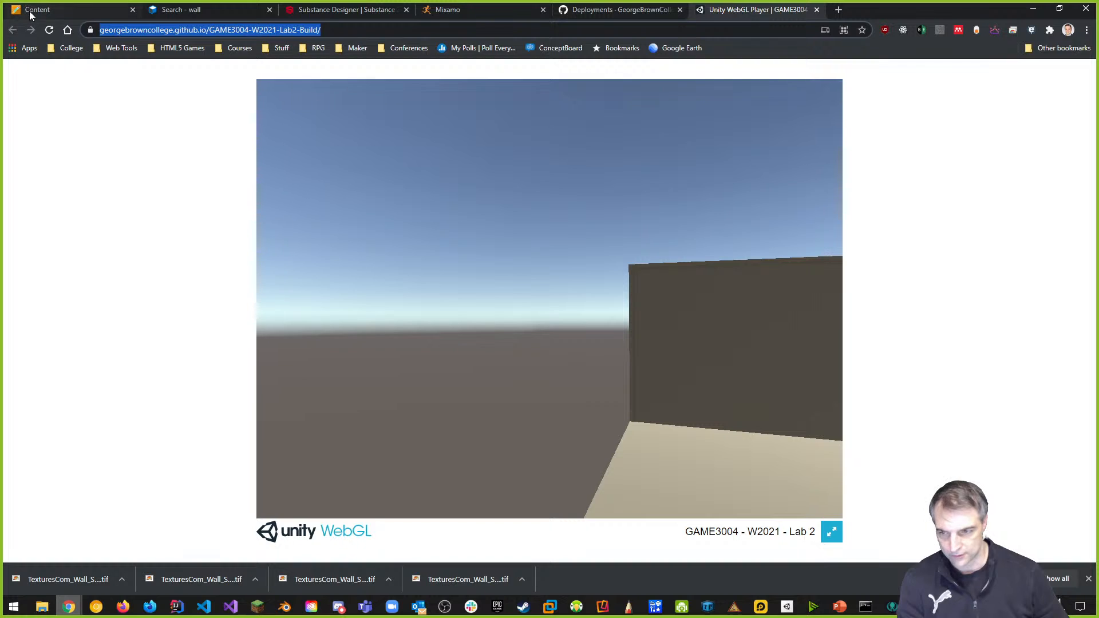
left_click(36, 11)
scroll(367, 263, "up", 10)
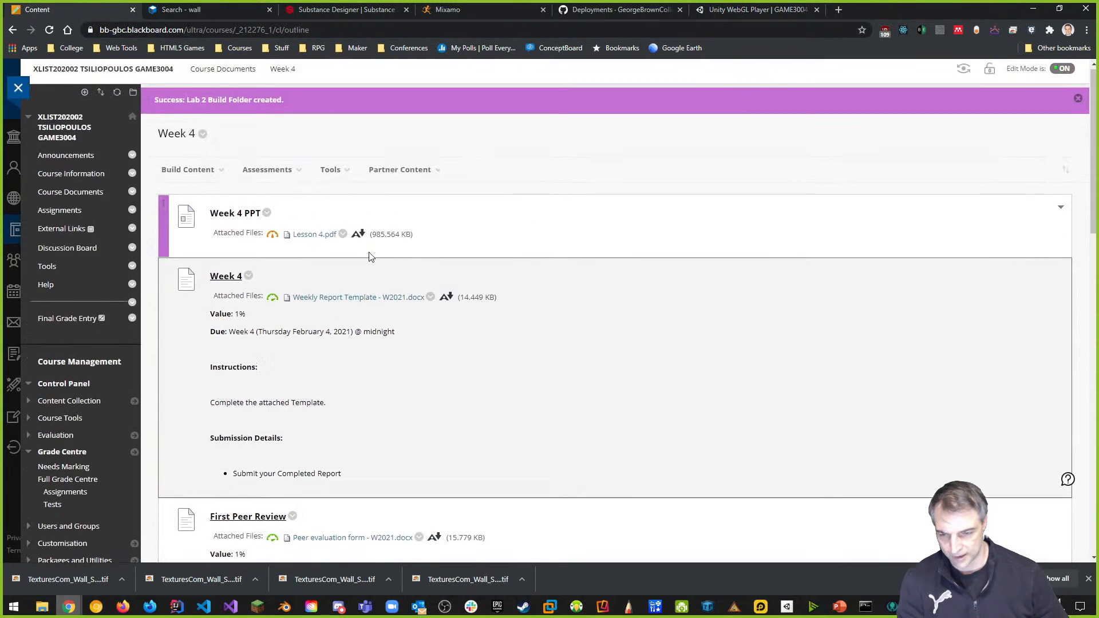
left_click(189, 173)
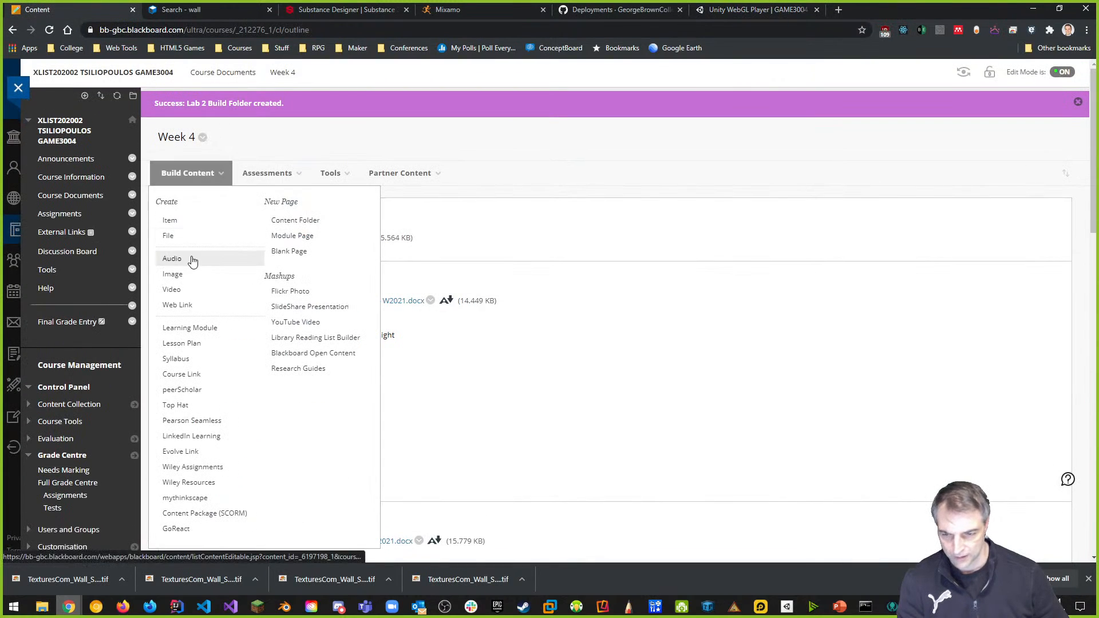
left_click(188, 306)
left_click(326, 264)
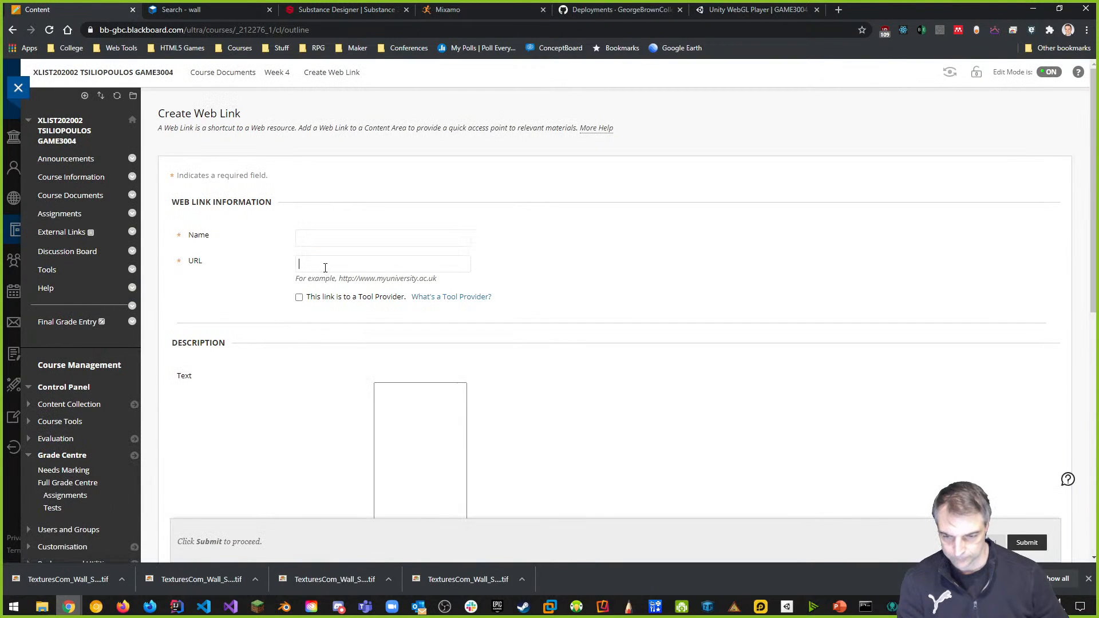
key("ctrl+v")
Step: Name the web link "Lab 2 Live Site" and submit it
left_click(325, 237)
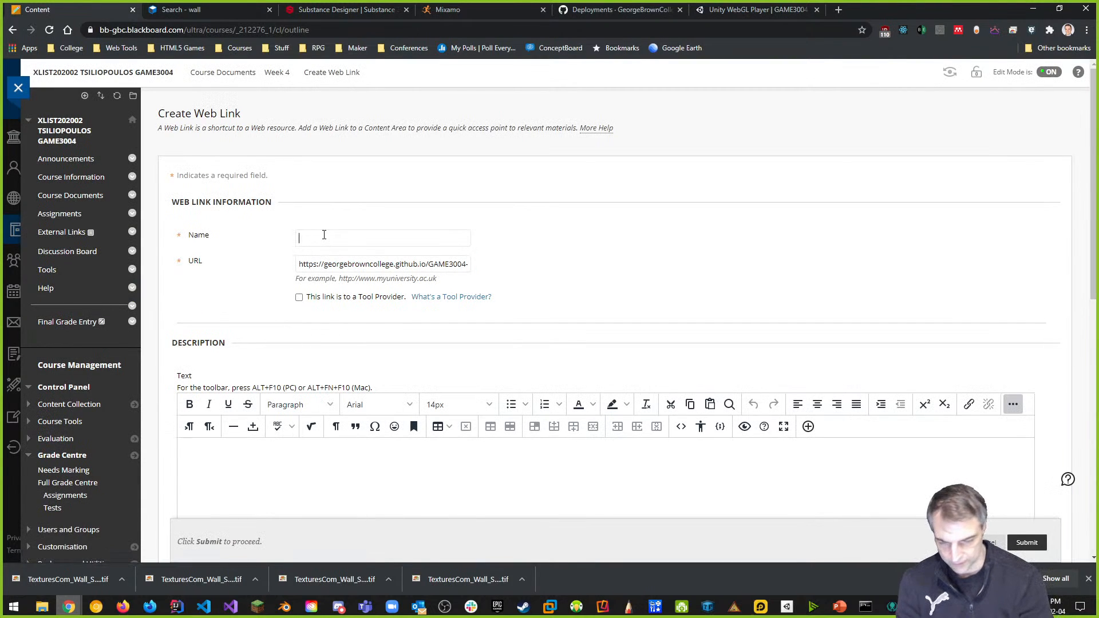
type("AL")
key("BackSpace")
key("BackSpace")
type("Lab 2")
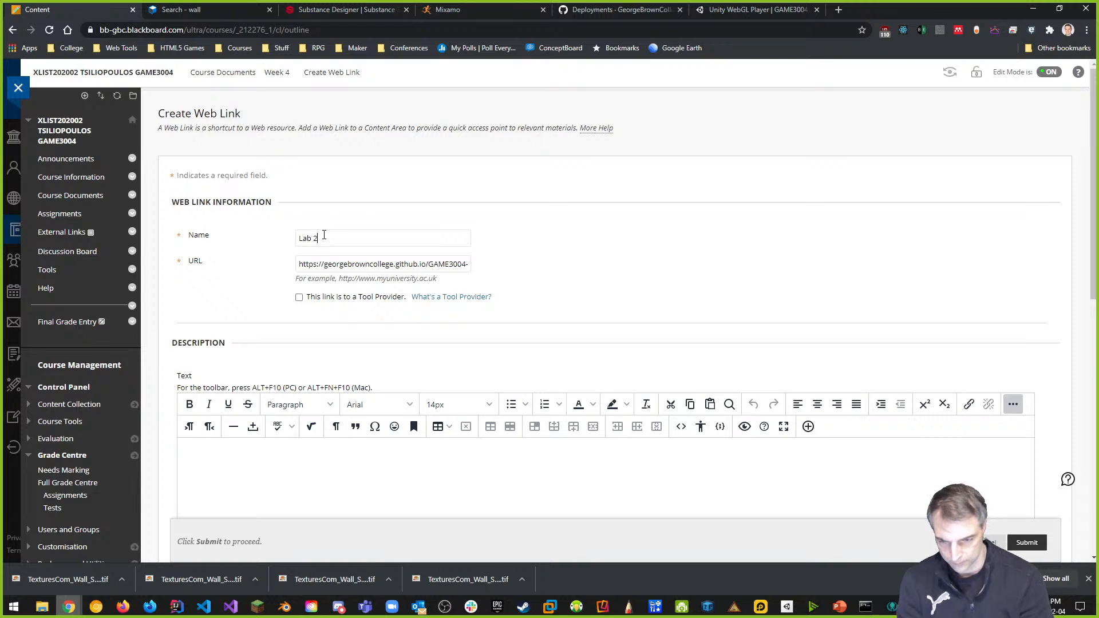
type(" Live Site")
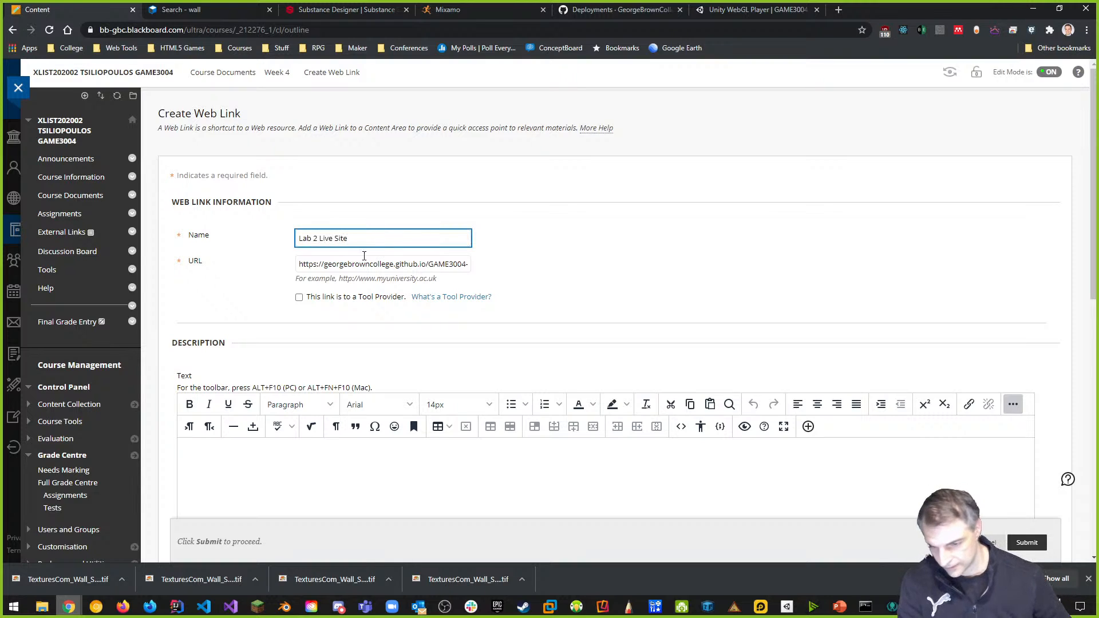
left_click(1027, 543)
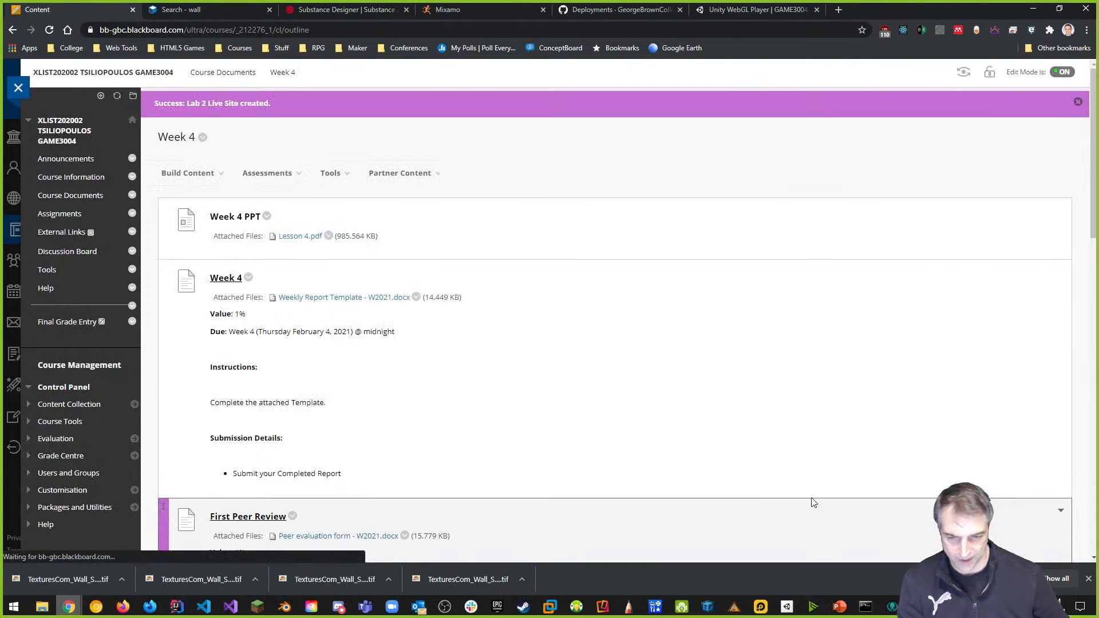
Step: Move the Lab 2 Live Site link directly below Lab 2 Build Folder in the Week 4 content
scroll(482, 430, "down", 5)
scroll(482, 430, "down", 15)
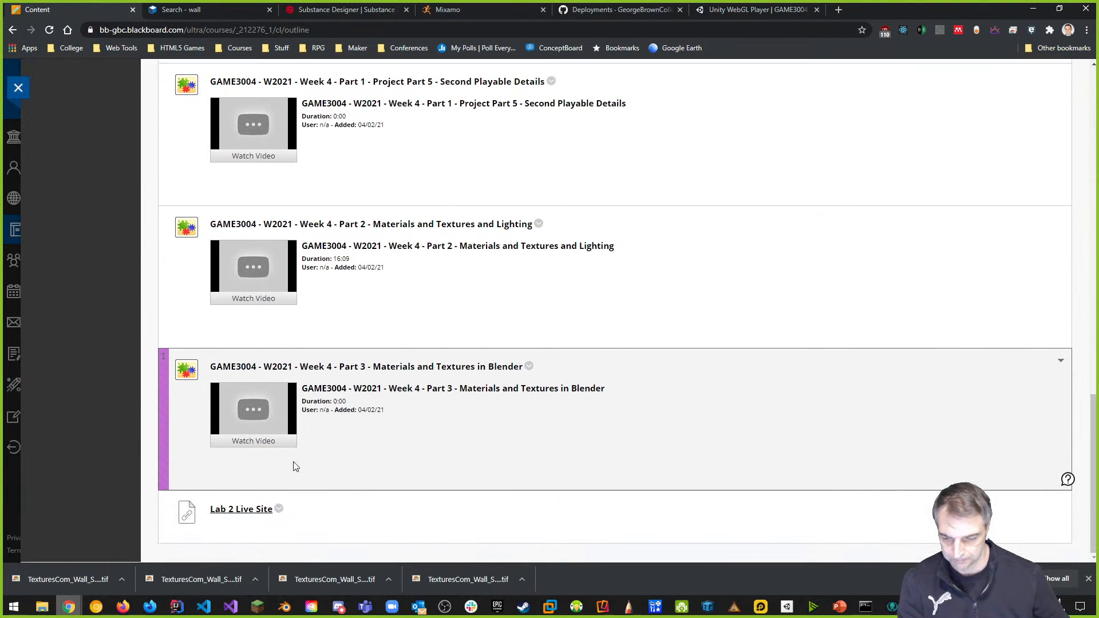
left_click_drag(169, 518, 172, 218)
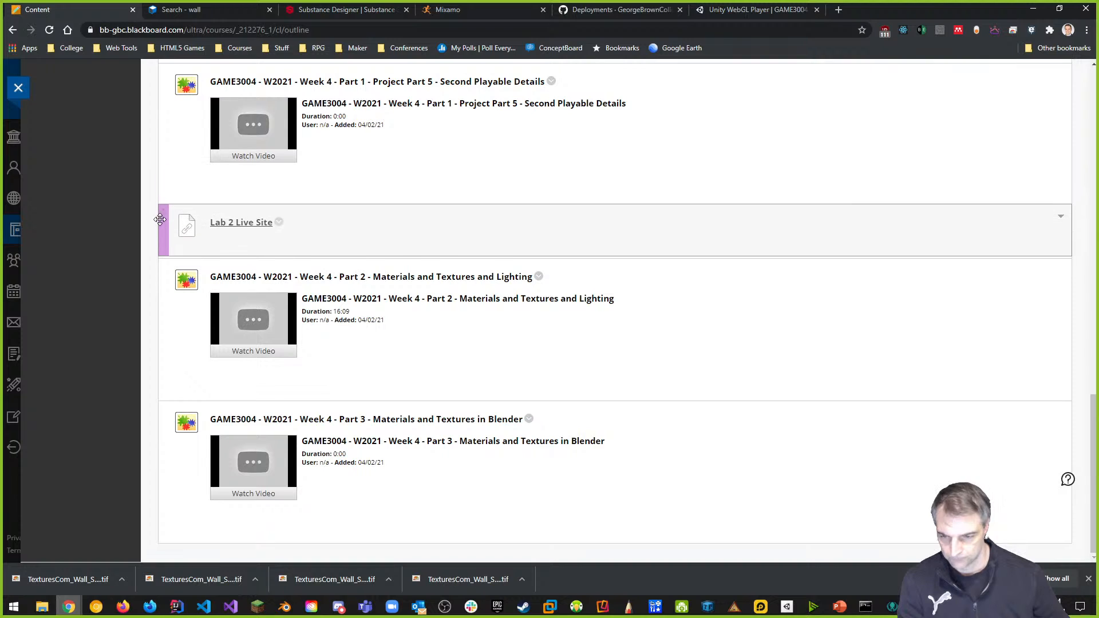
scroll(250, 302, "up", 3)
scroll(250, 302, "up", 1)
left_click_drag(170, 458, 171, 232)
scroll(469, 395, "up", 2)
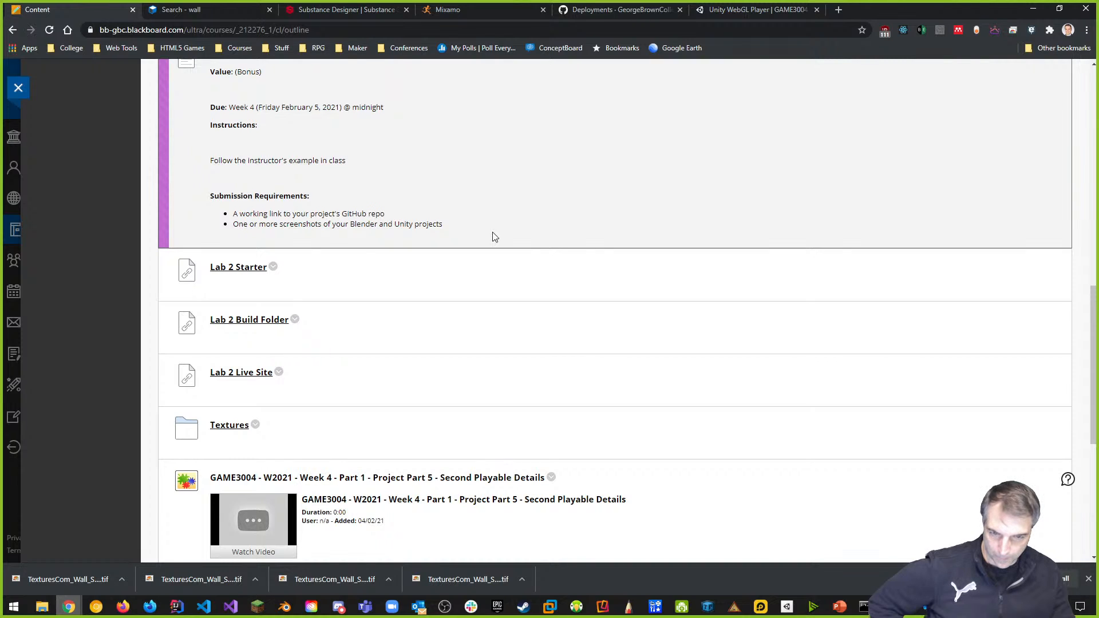
Step: Close the deployed site and review the GitHub Pages section in the build repository's settings
left_click(710, 12)
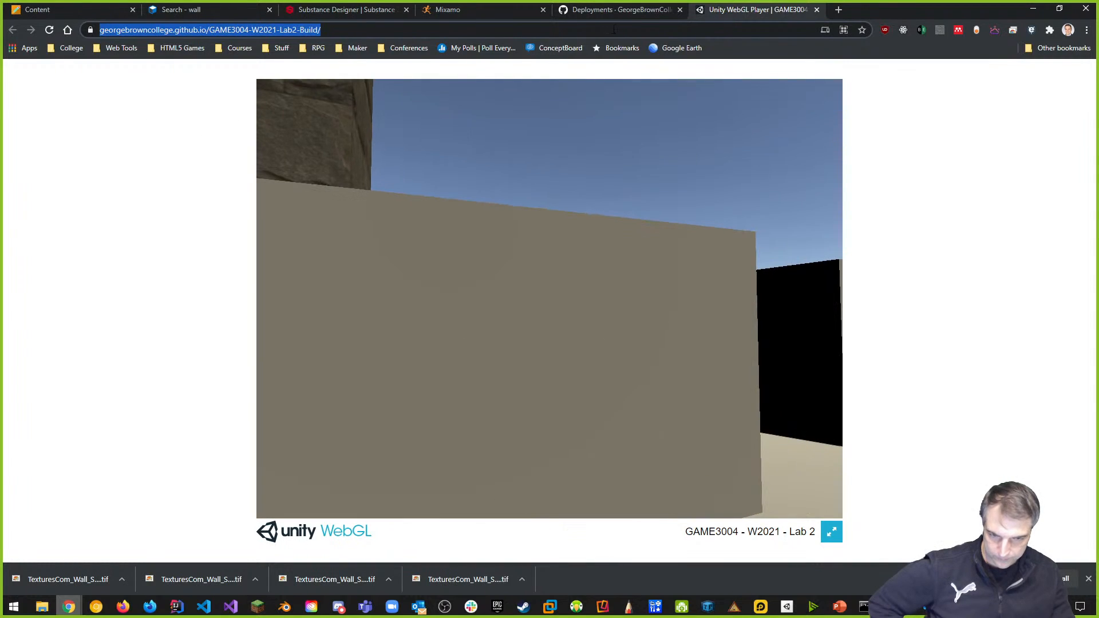
left_click(817, 11)
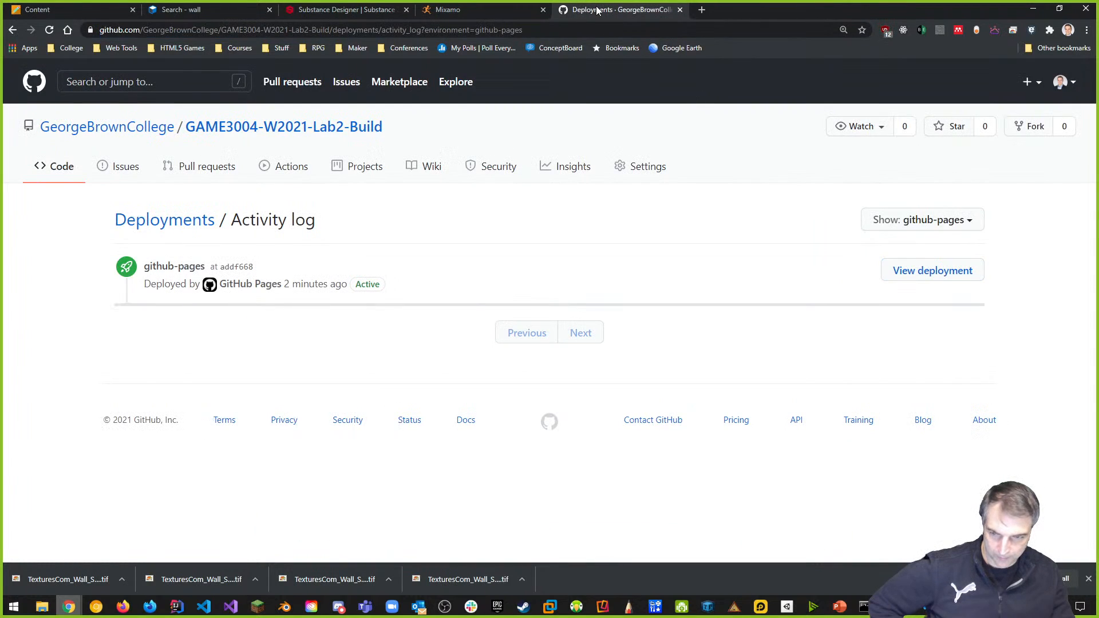
left_click(214, 133)
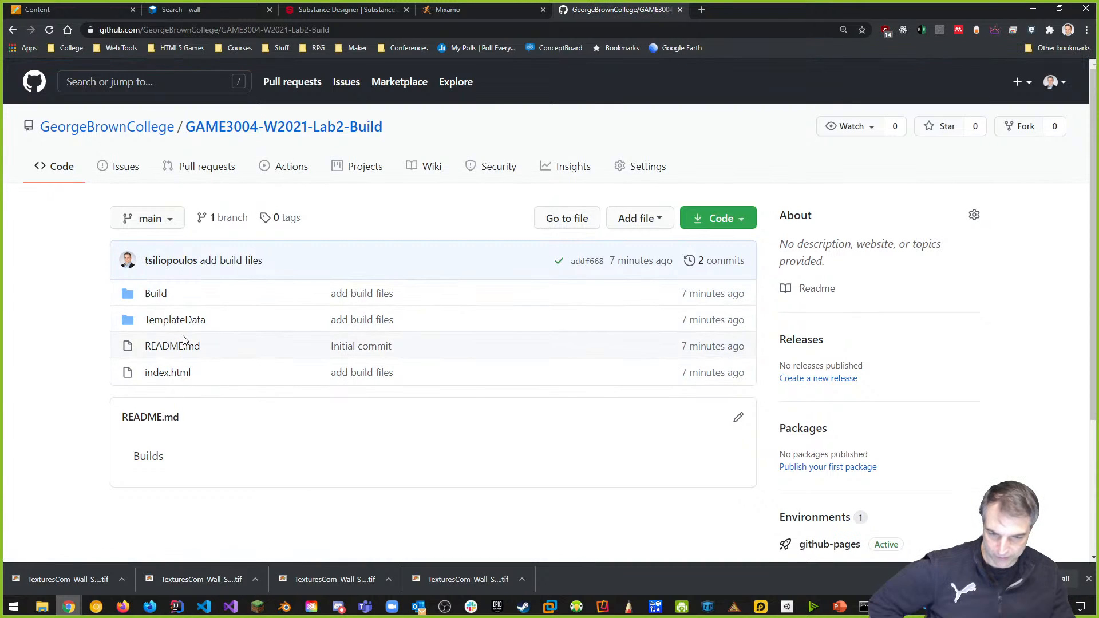
left_click(654, 172)
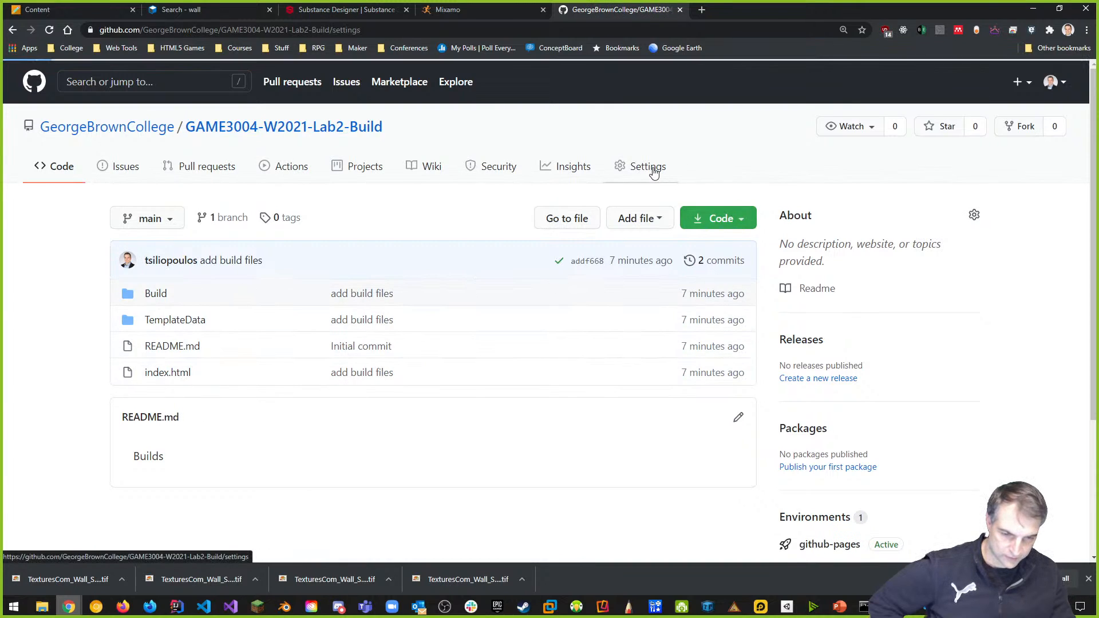
scroll(836, 275, "down", 5)
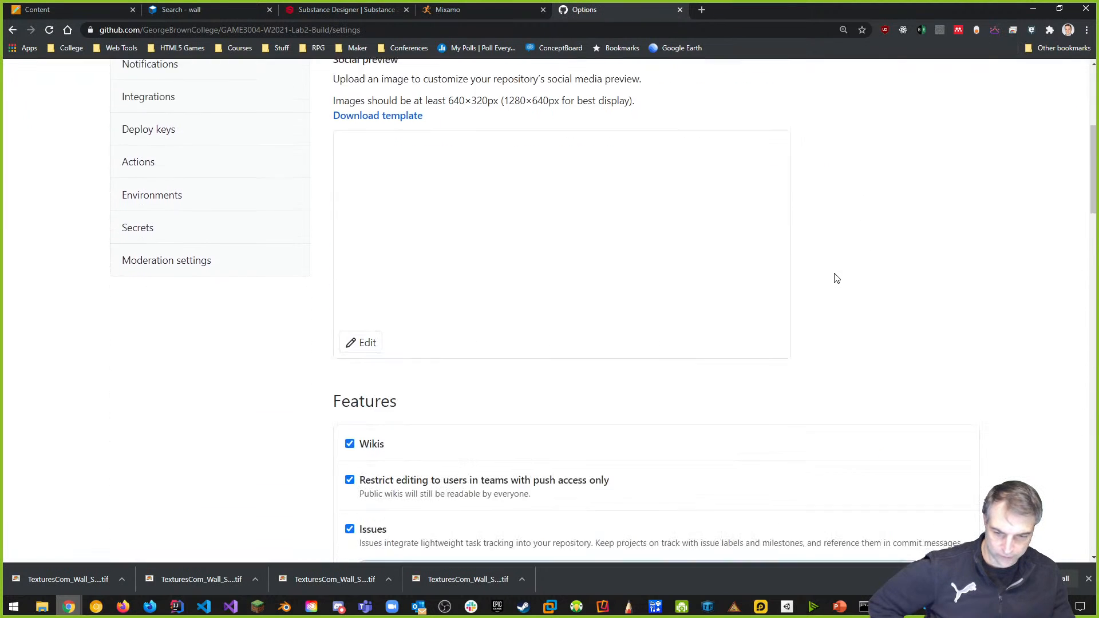
scroll(836, 277, "down", 15)
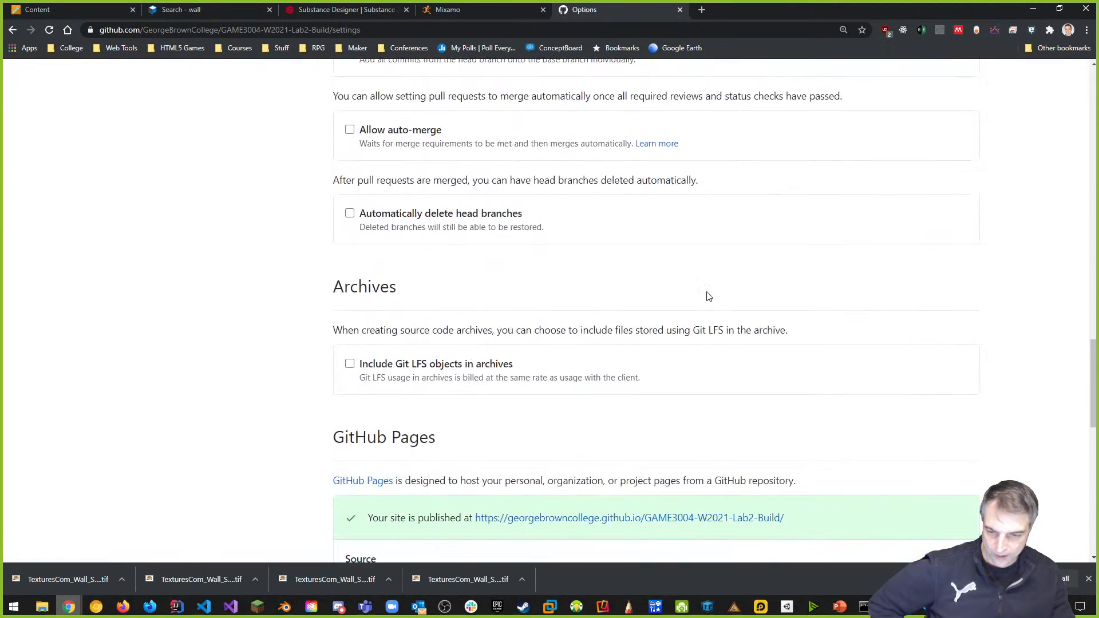
Step: Check which branches are available as the GitHub Pages source, leaving the selection as it is
scroll(708, 296, "down", 4)
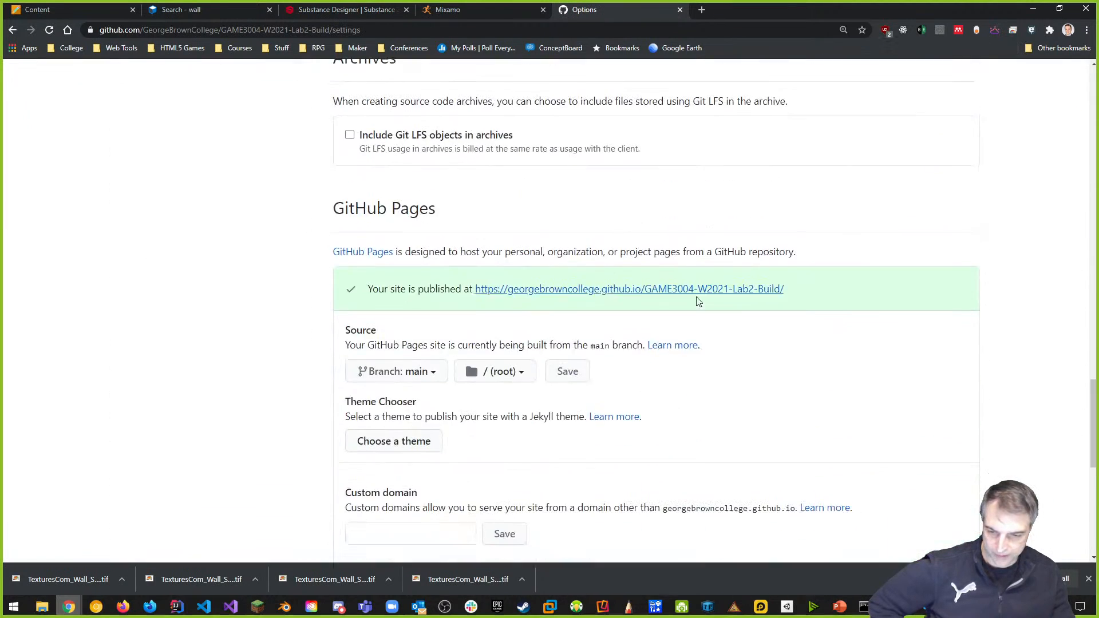
left_click(433, 375)
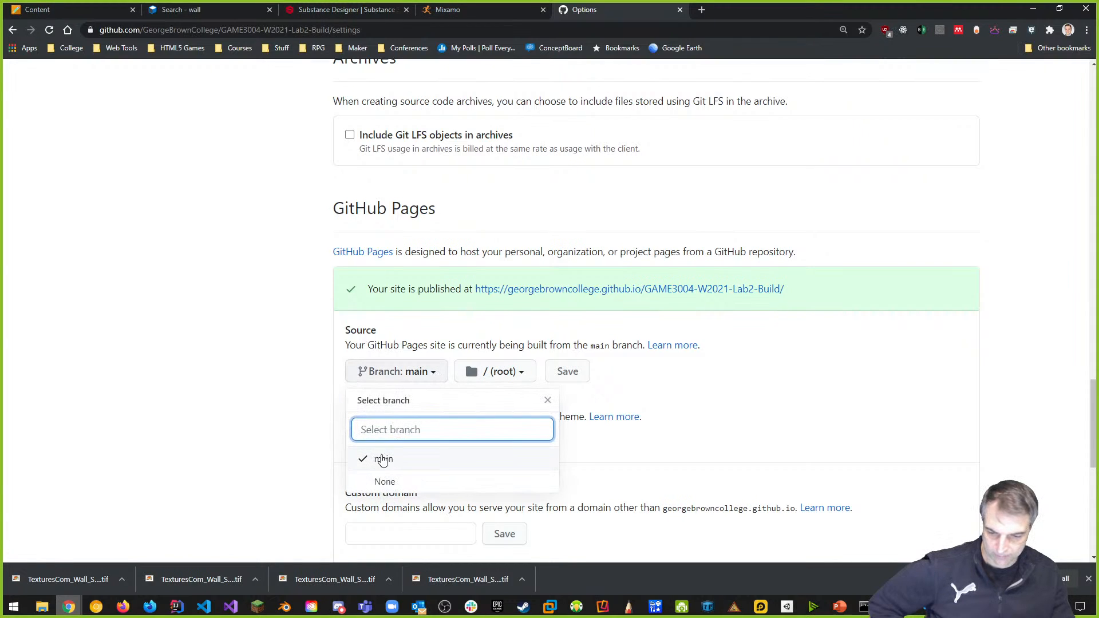
left_click(741, 424)
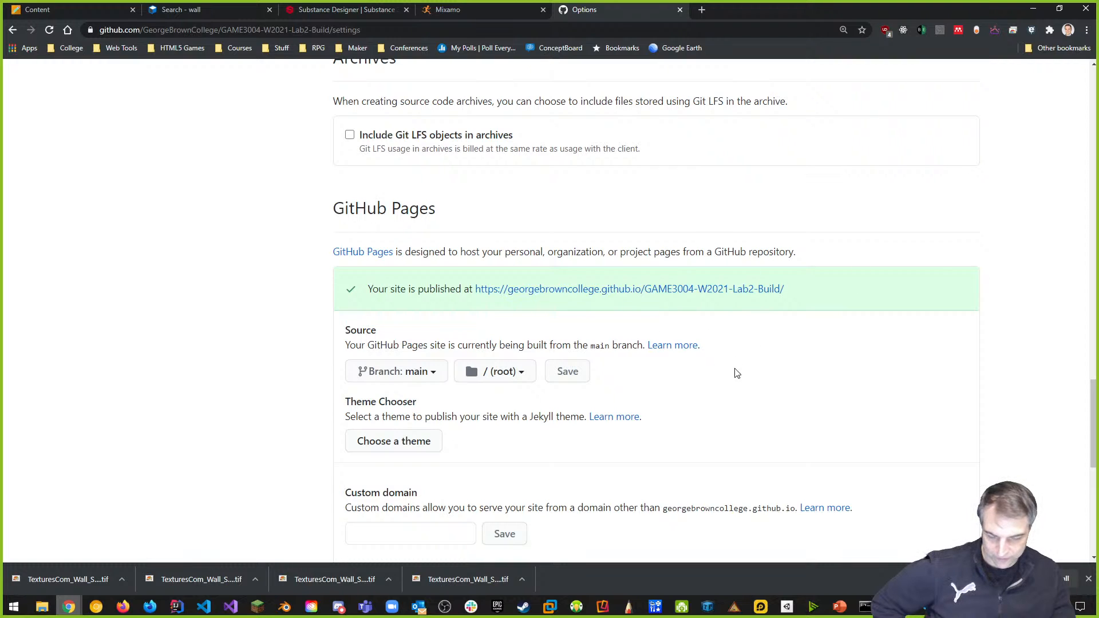
Step: Return to the main page of the GAME3004-W2021-Lab2-Build repository and look over its file list and github-pages environment
scroll(738, 373, "up", 20)
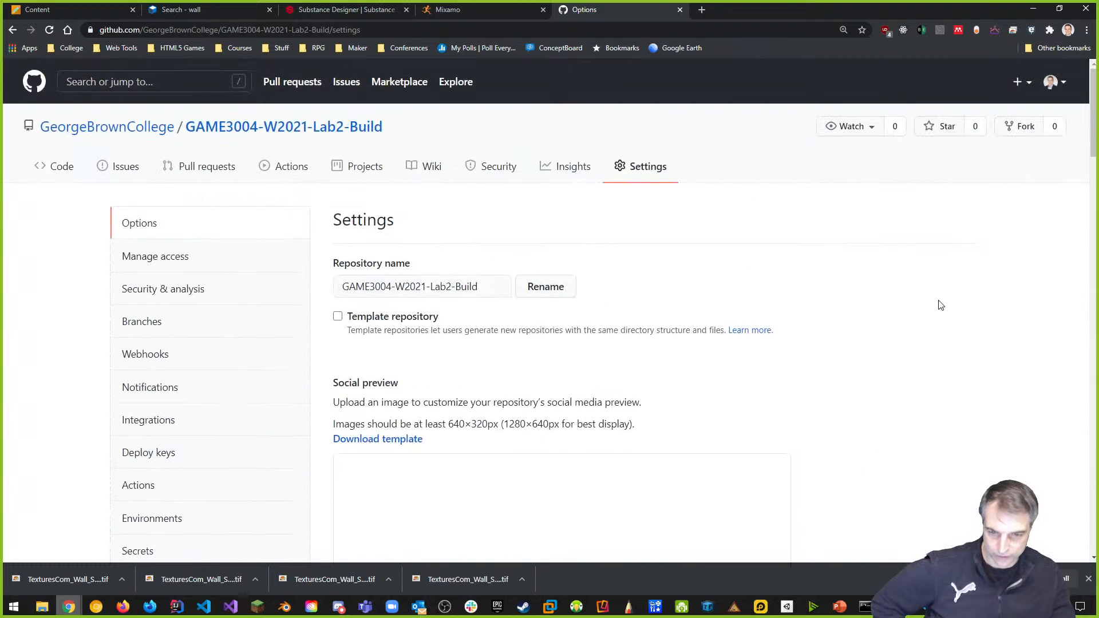
left_click(256, 132)
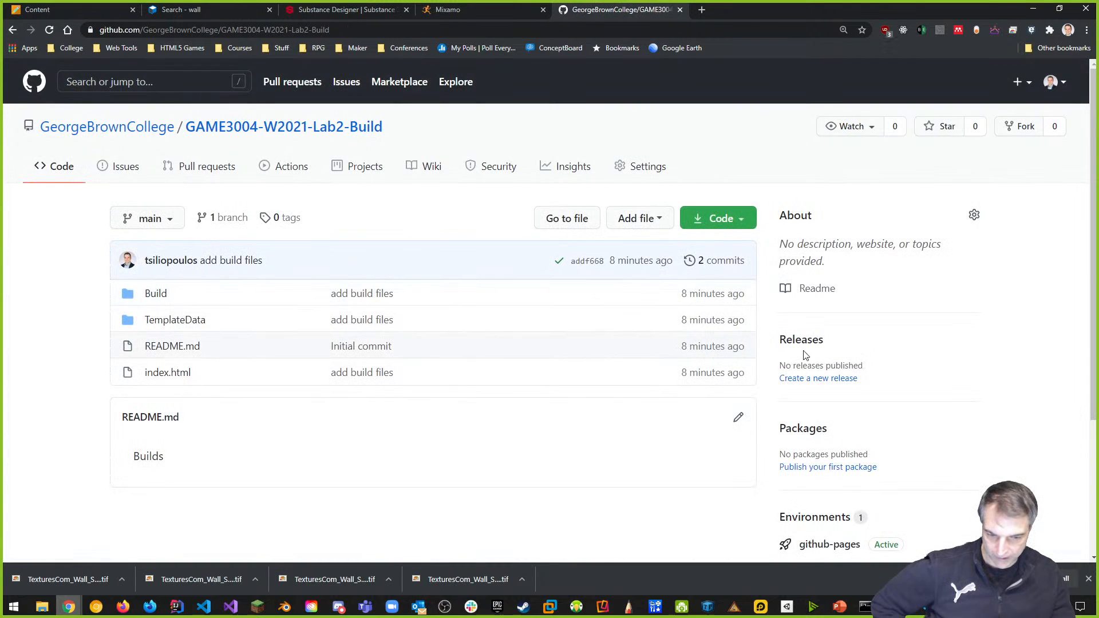
scroll(863, 399, "down", 3)
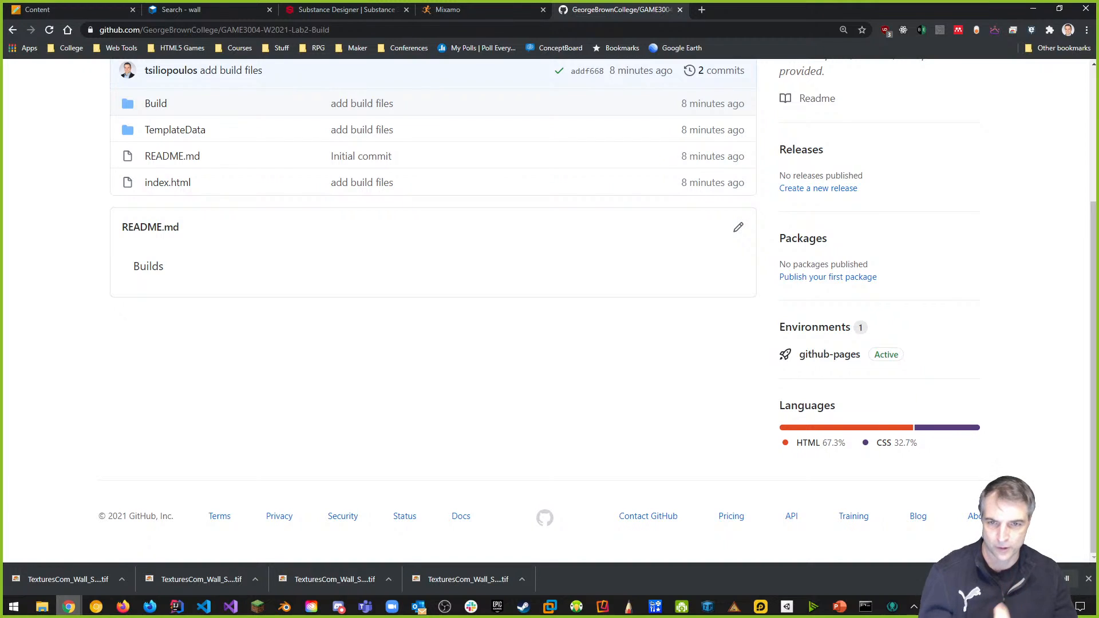
scroll(399, 295, "up", 3)
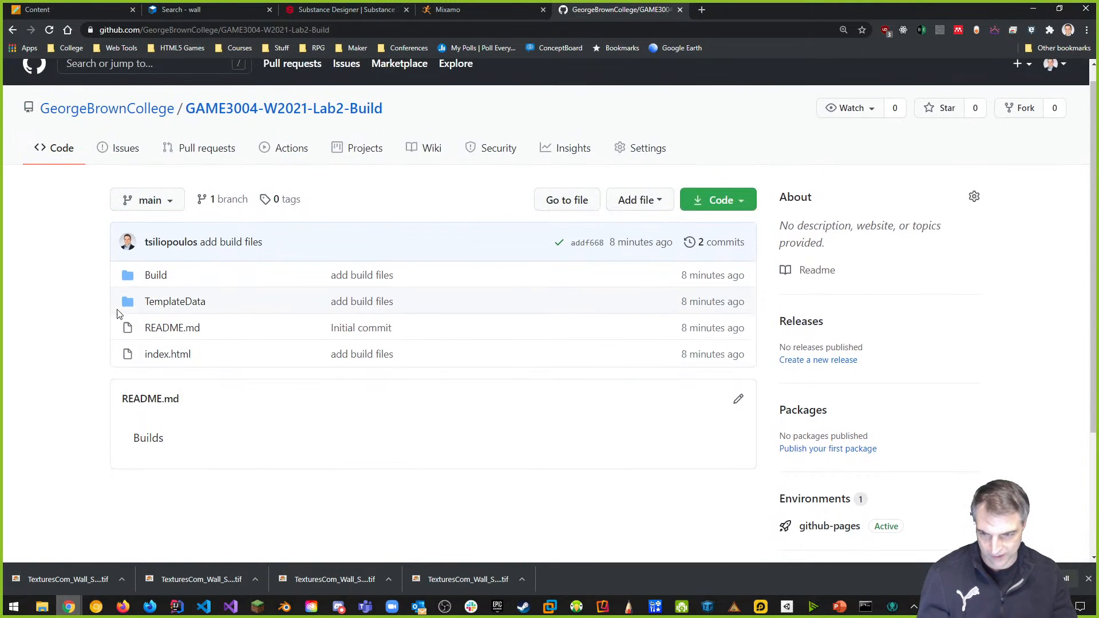
Step: Open index.html in the build repository, read through its Unity WebGL loader code, and go back to the file list
left_click(174, 357)
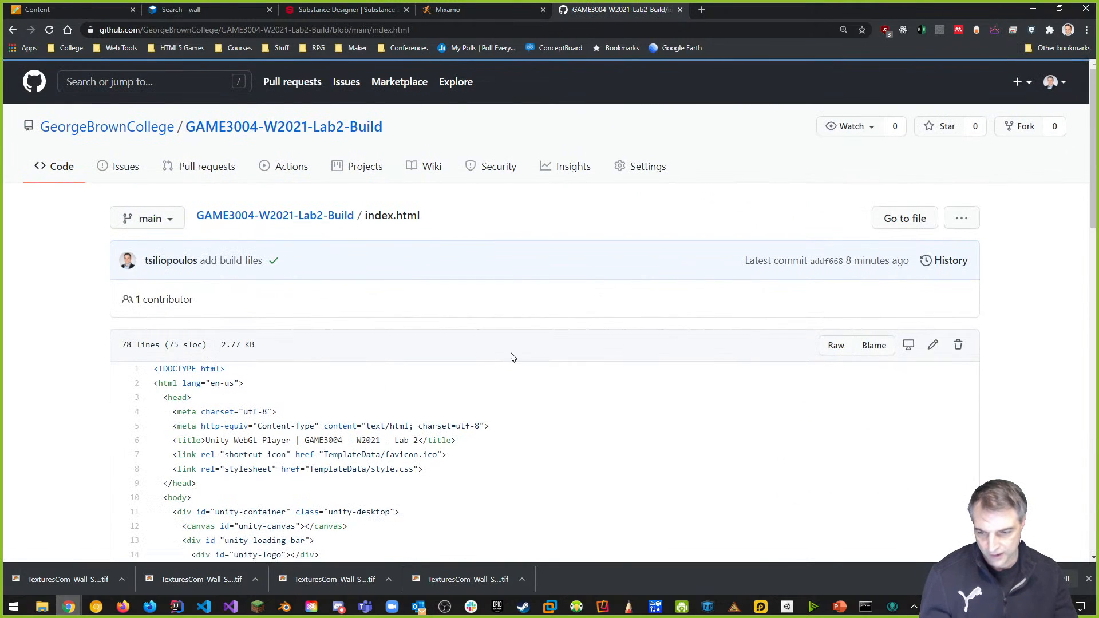
scroll(514, 359, "down", 7)
scroll(328, 244, "down", 2)
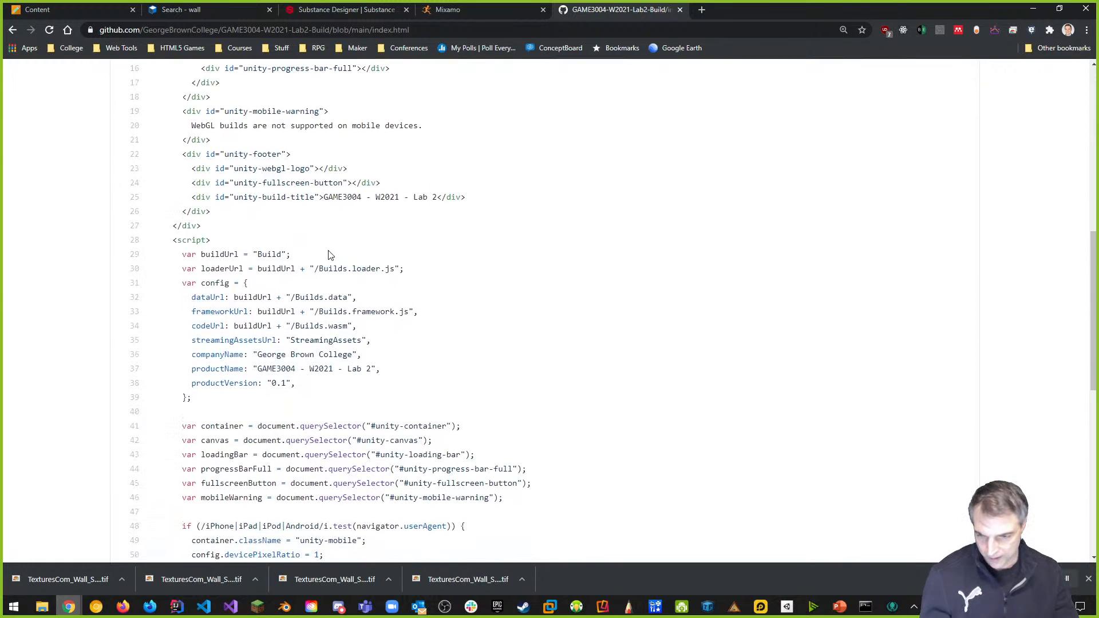
scroll(341, 314, "down", 9)
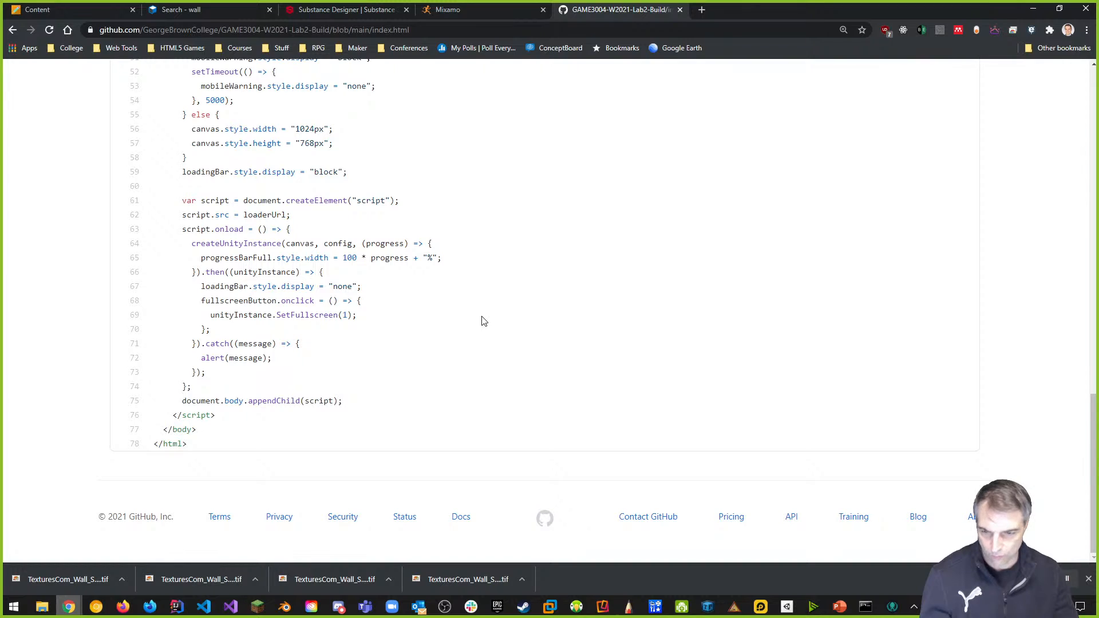
scroll(481, 321, "up", 2)
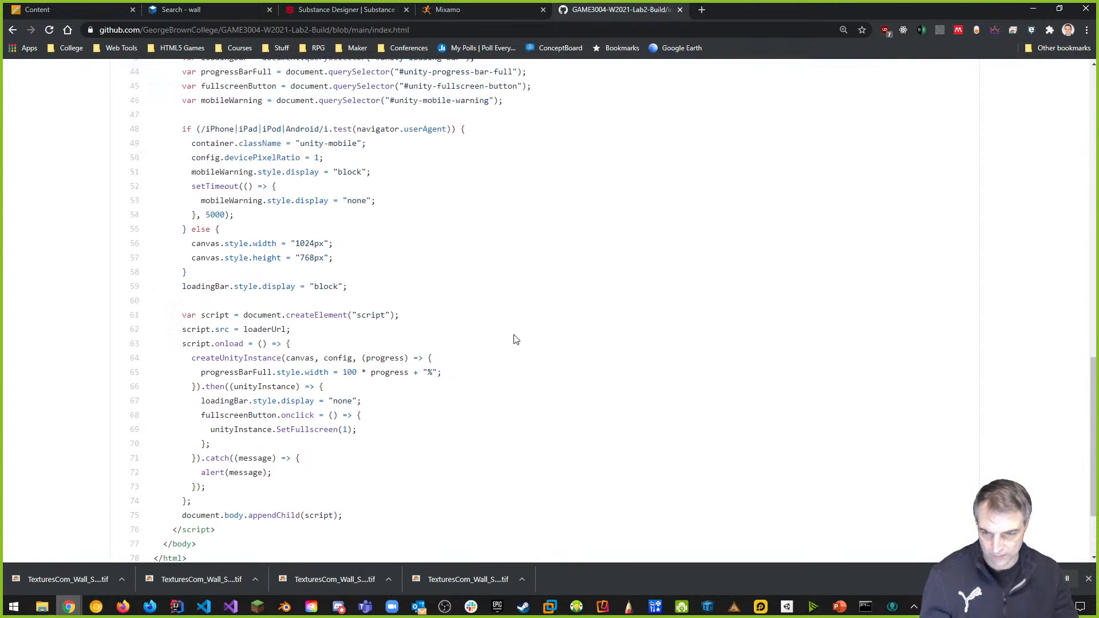
scroll(514, 340, "up", 2)
scroll(519, 343, "up", 3)
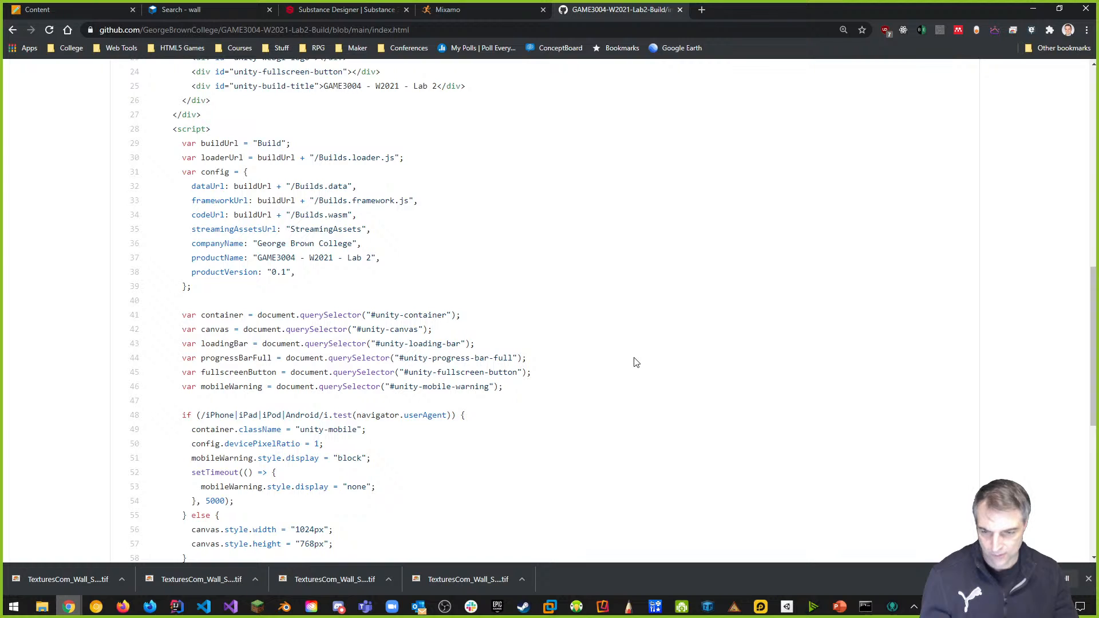
scroll(630, 362, "up", 4)
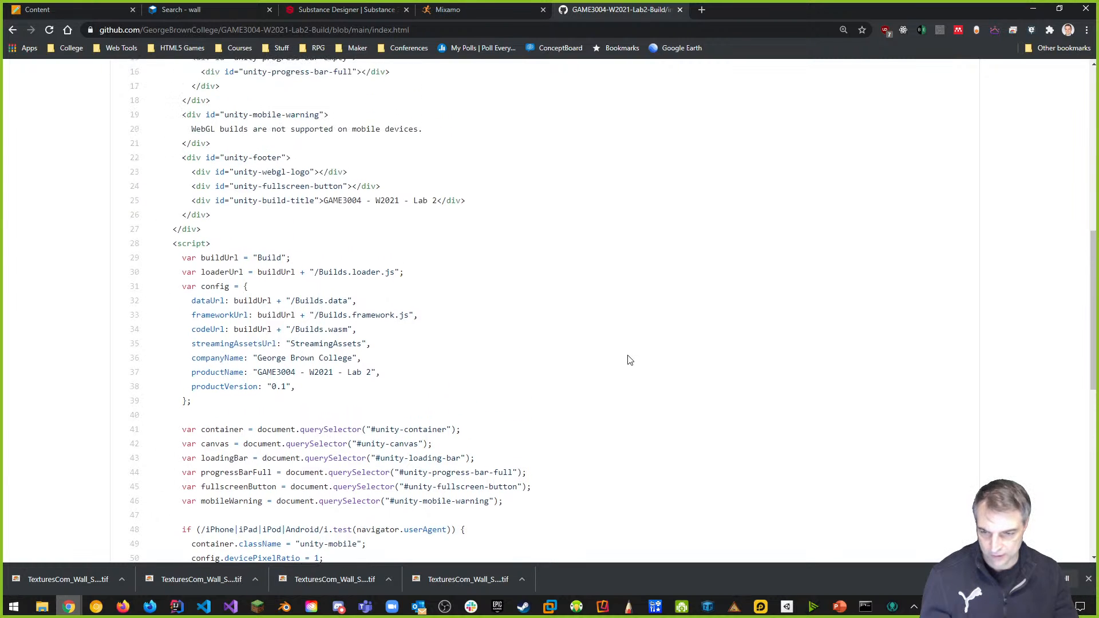
scroll(444, 427, "up", 5)
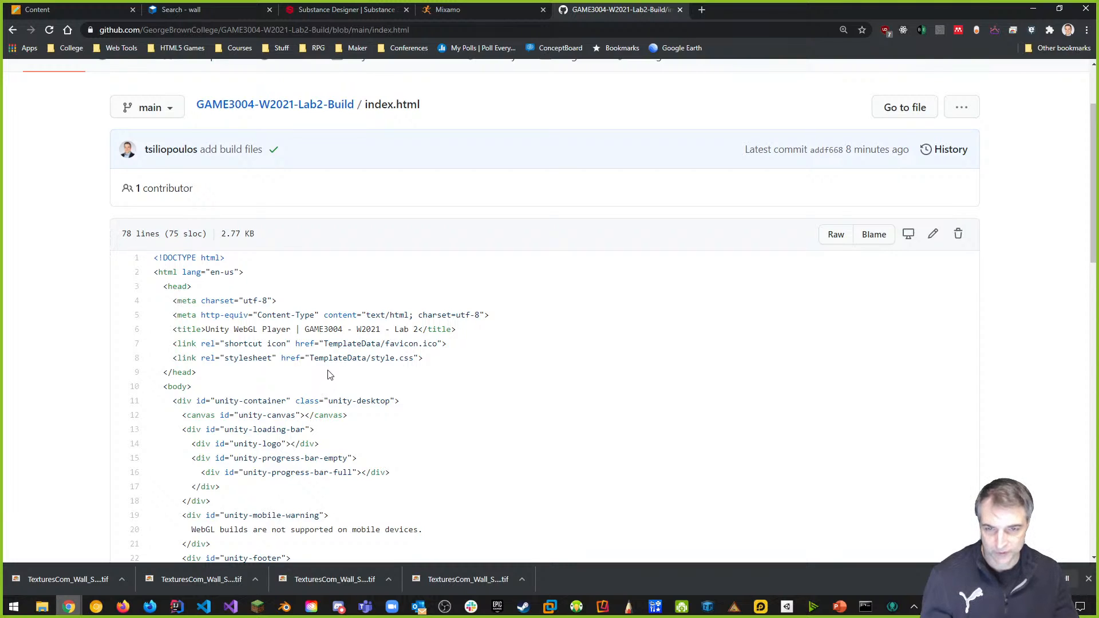
left_click(11, 32)
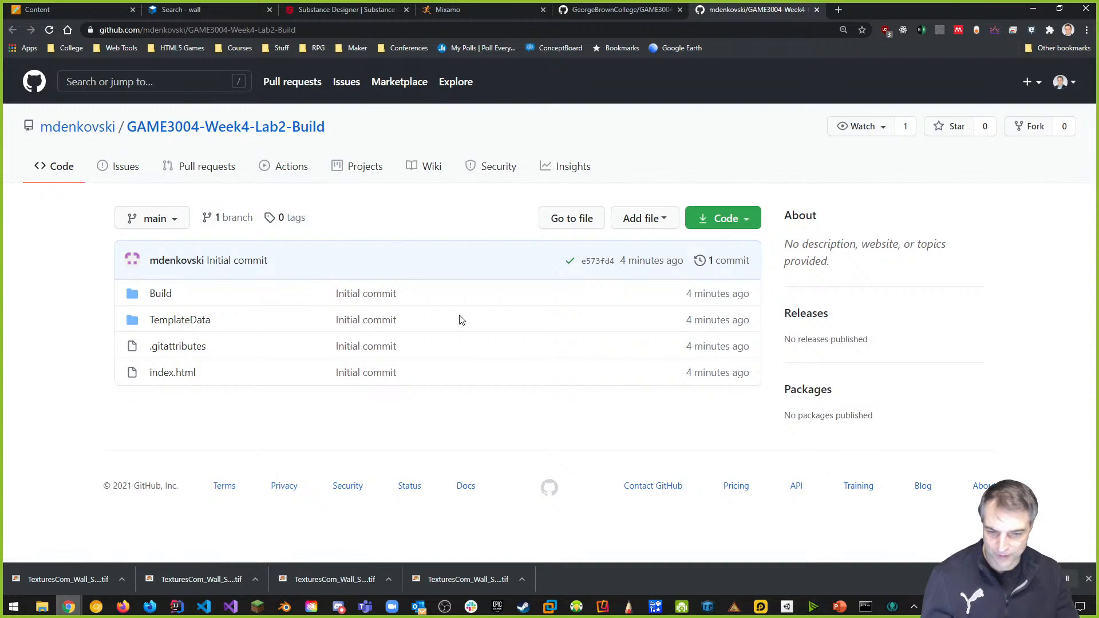
Step: Open the live site from the github/pages commit check of GAME3004-Week4-Lab2-Build and walk through the maze
left_click(571, 261)
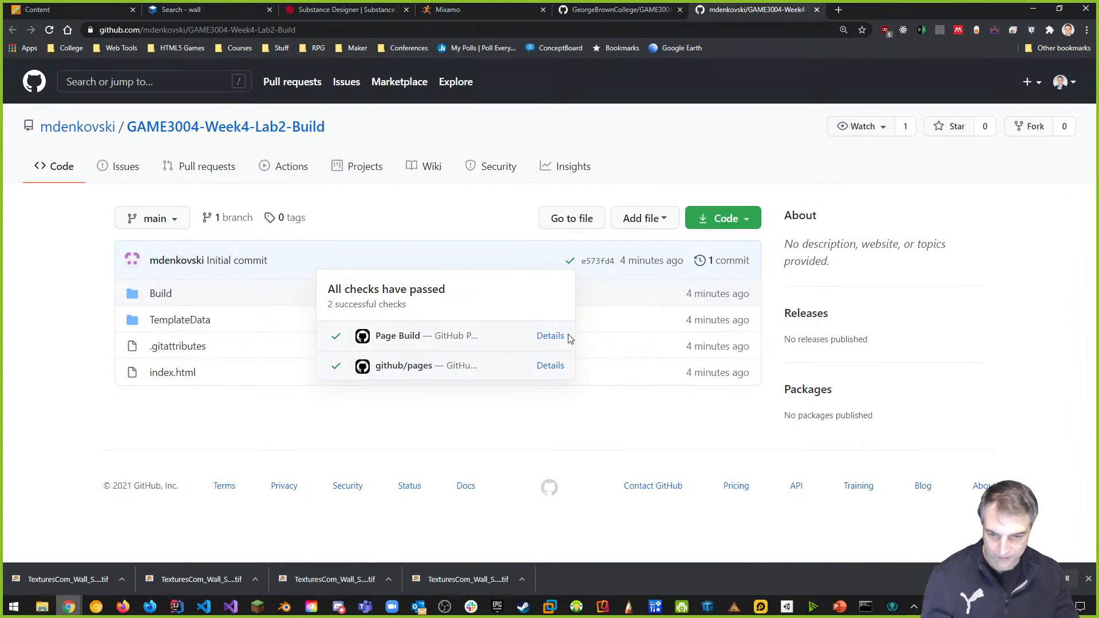
left_click(551, 369)
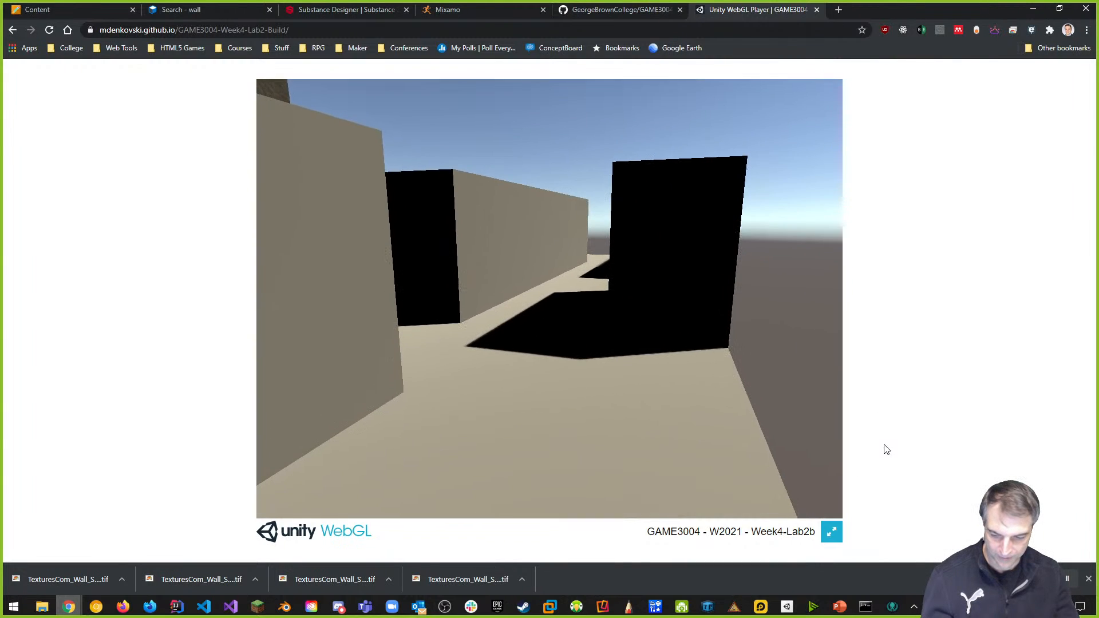
key("w")
key("w")
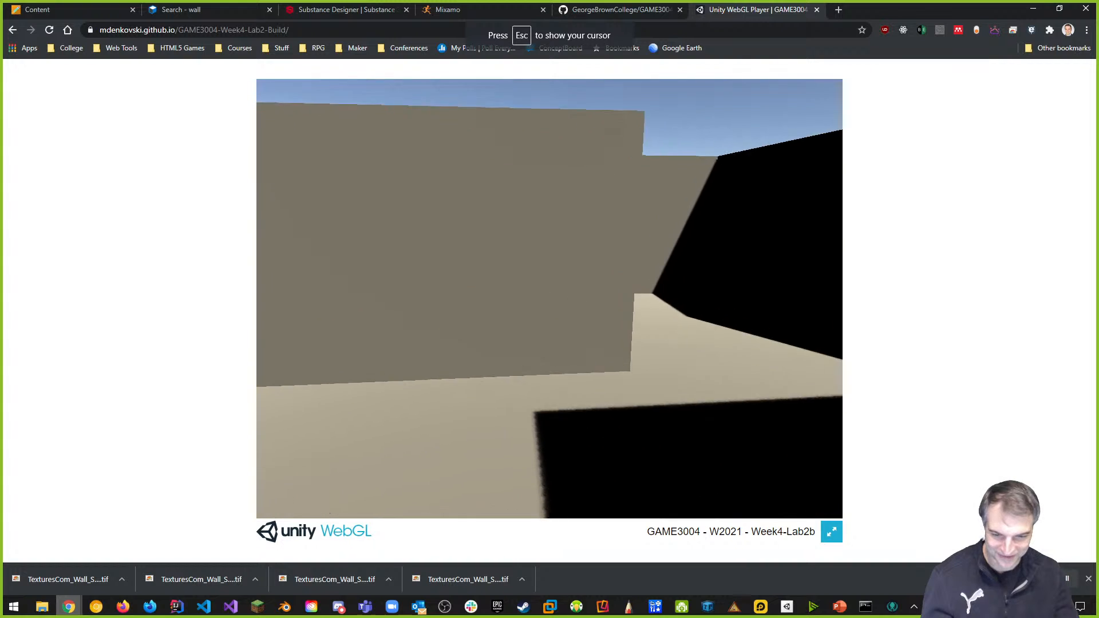
key("w")
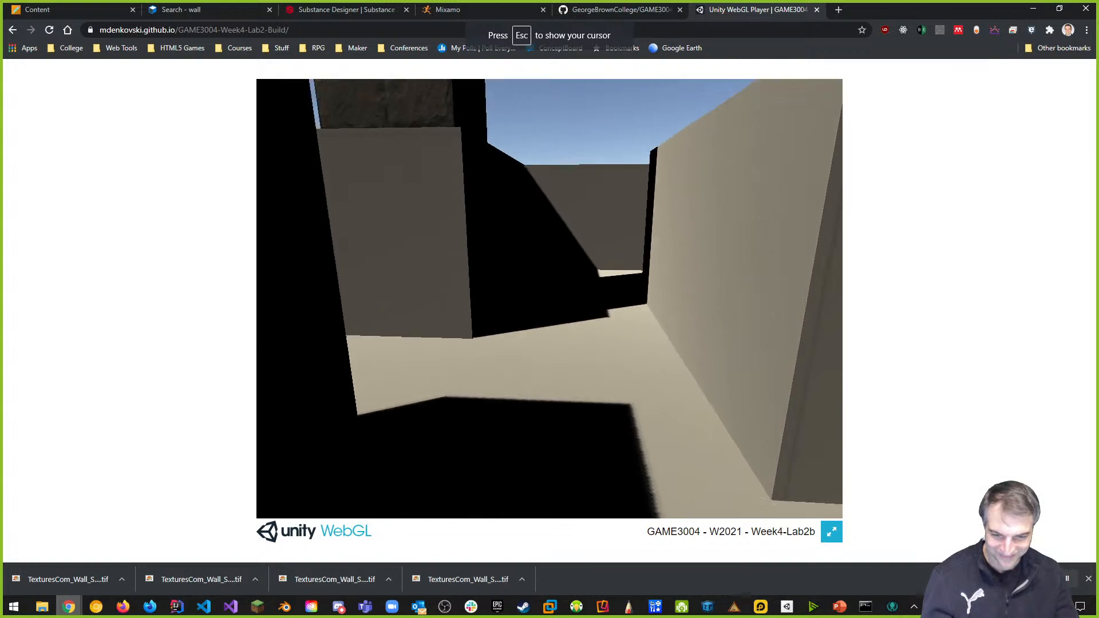
key("w")
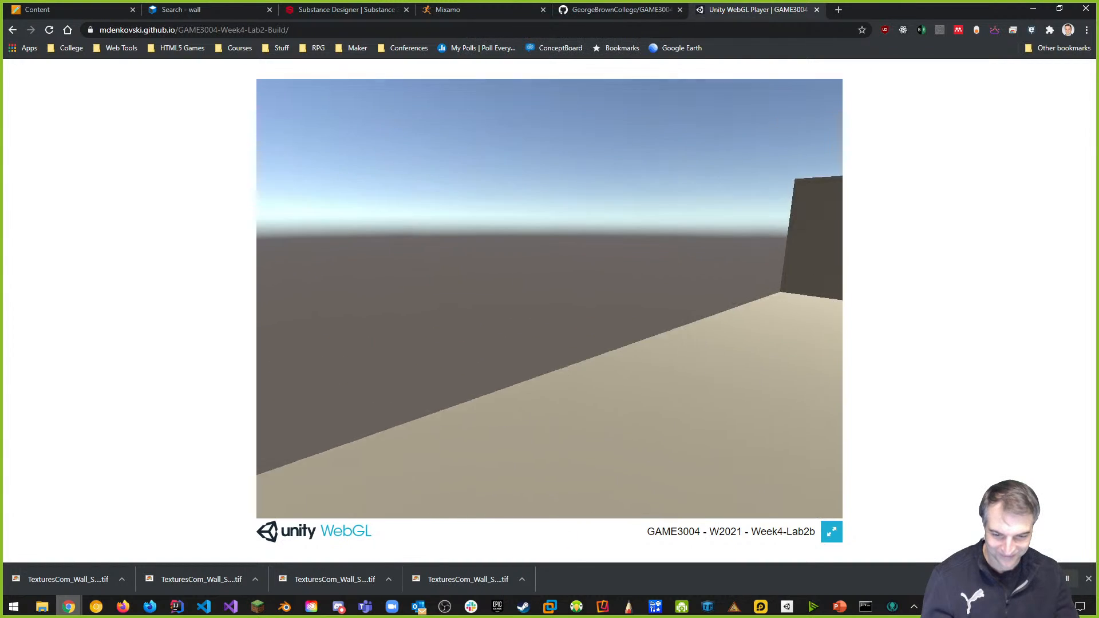
key("w")
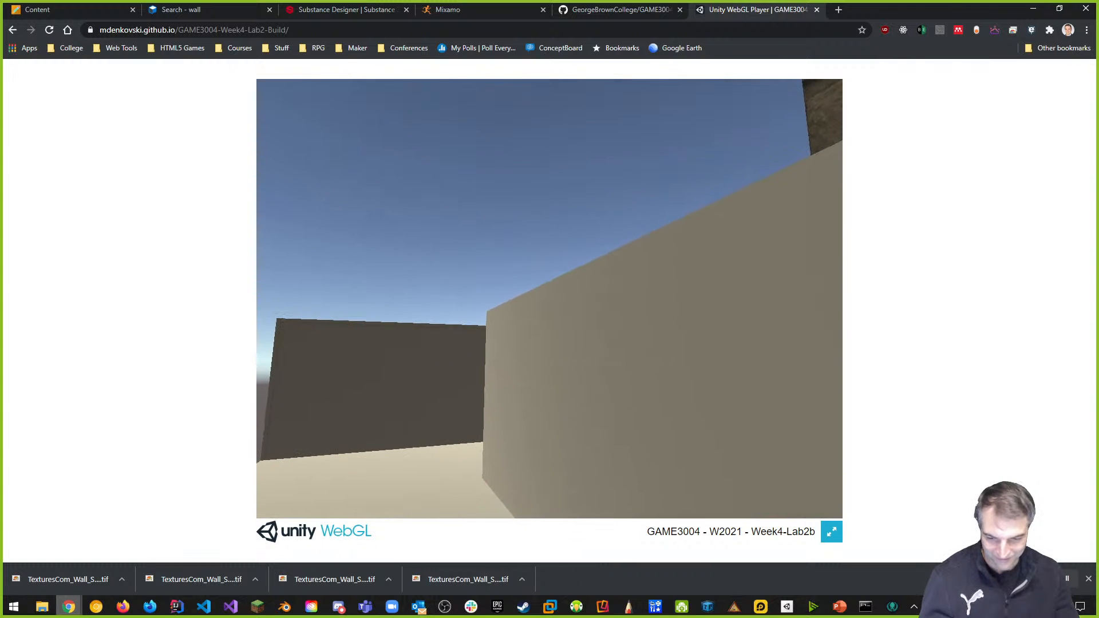
Step: Release the cursor from the game, select the site's address, and close the Week4-Lab2b site
key("Escape")
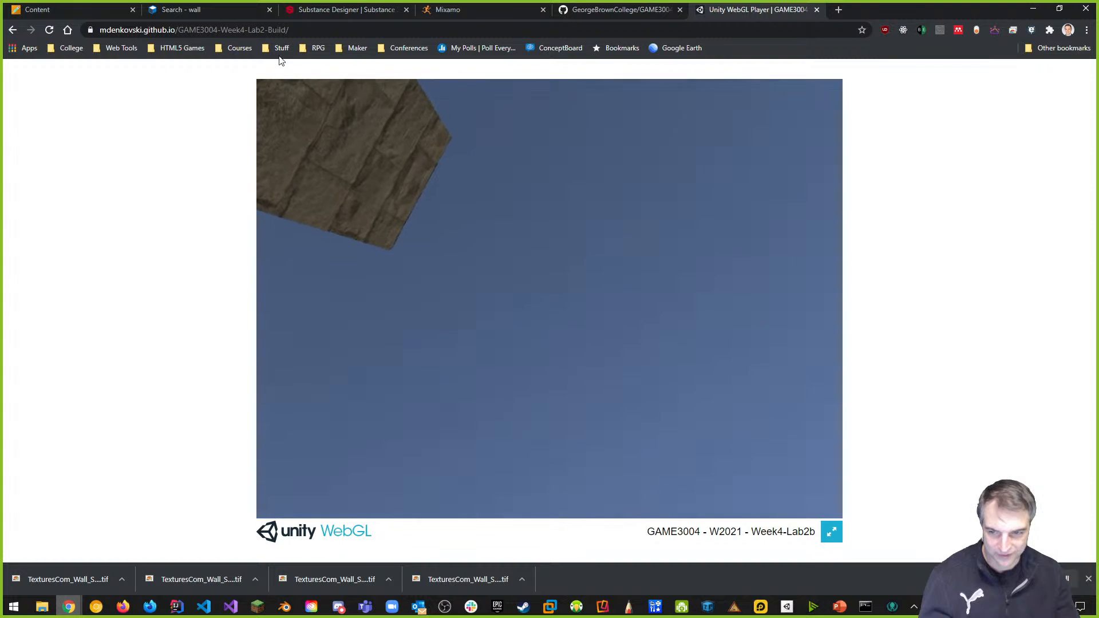
left_click(284, 31)
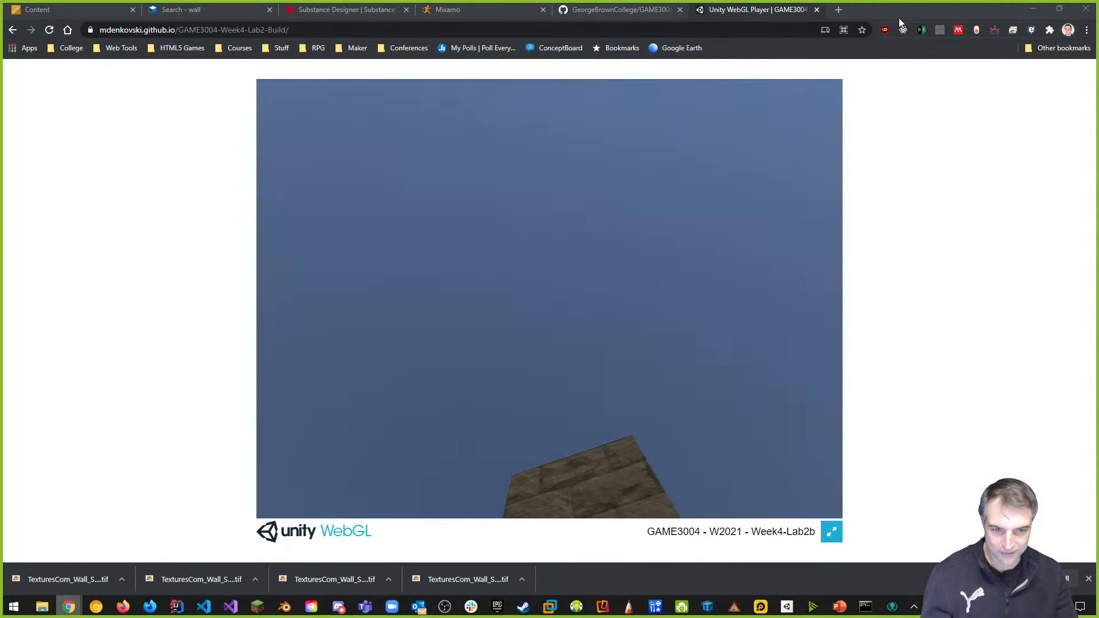
left_click(818, 10)
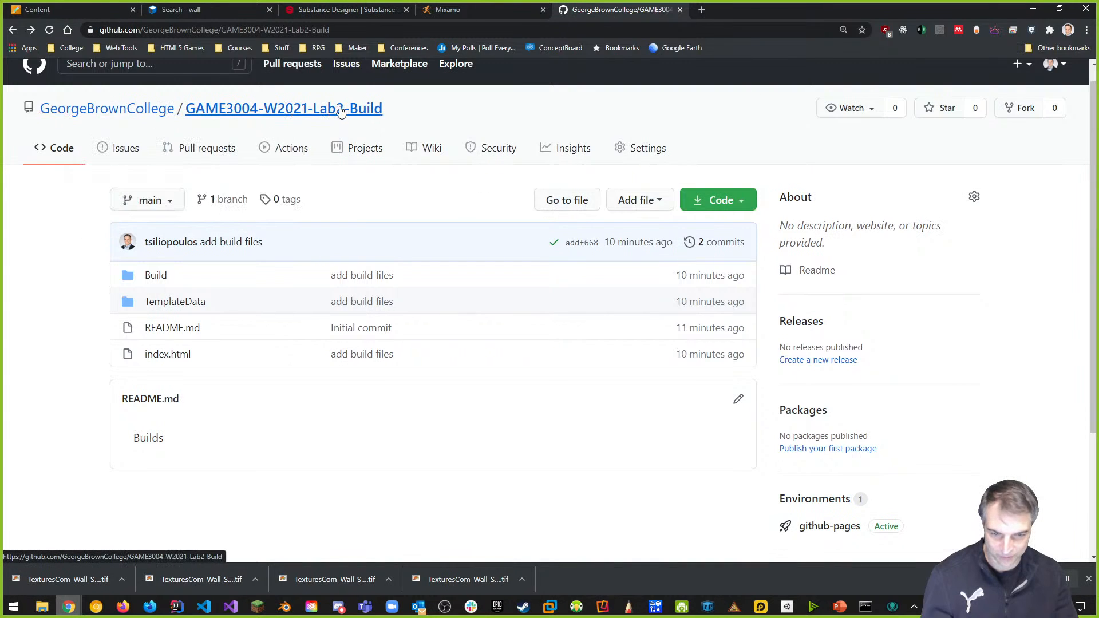
Step: Open the github-pages environment's deployments from the GAME3004-W2021-Lab2-Build repository page
scroll(880, 389, "down", 1)
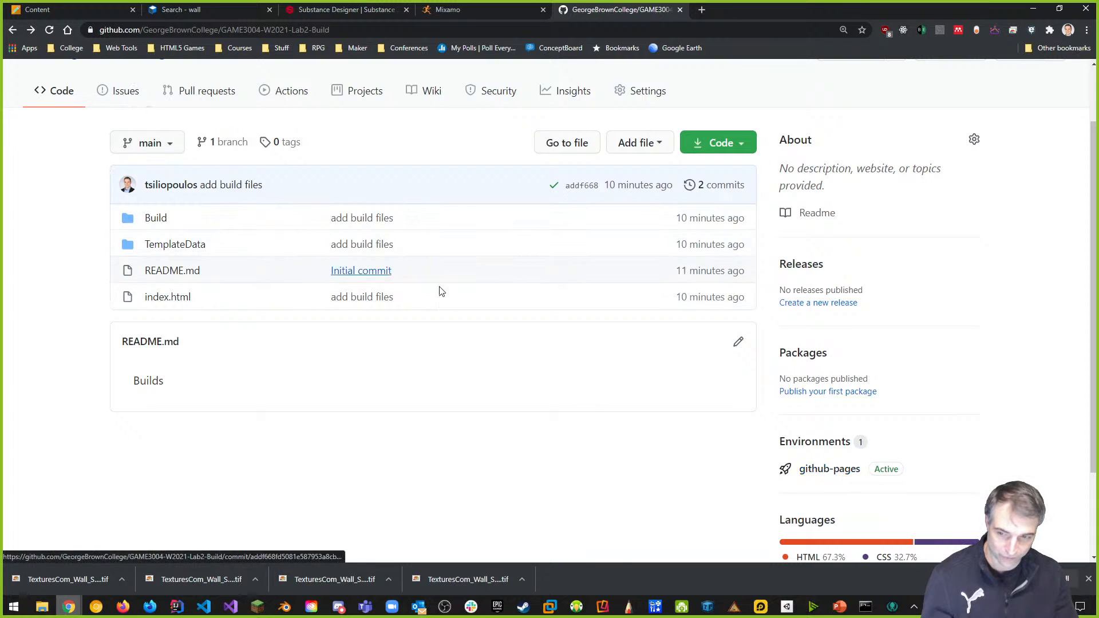
scroll(676, 419, "up", 2)
scroll(570, 372, "down", 3)
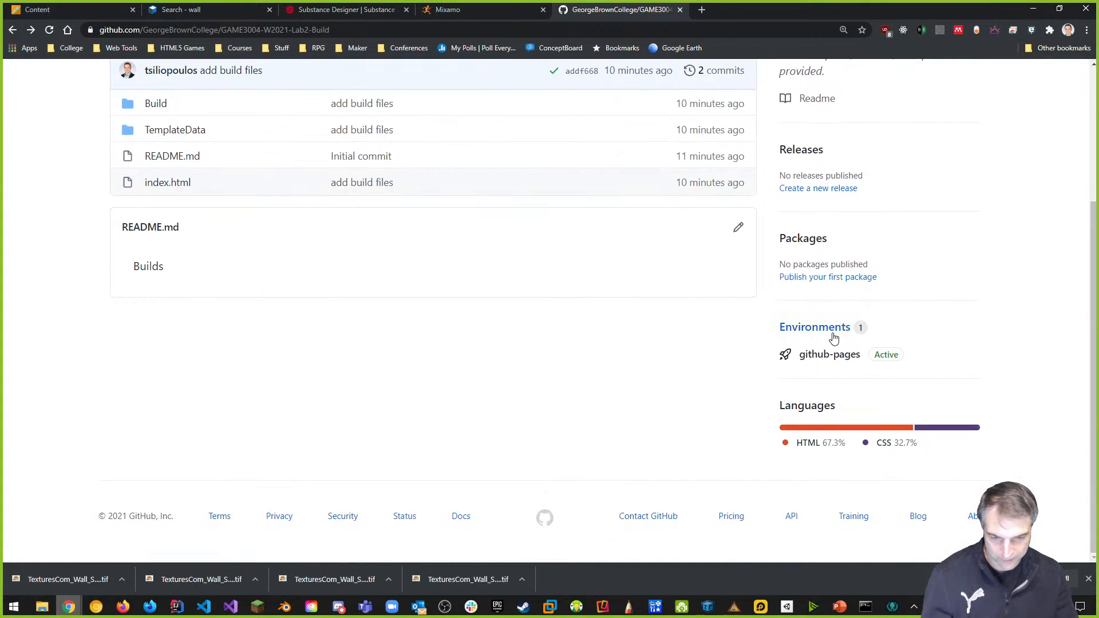
left_click(837, 356)
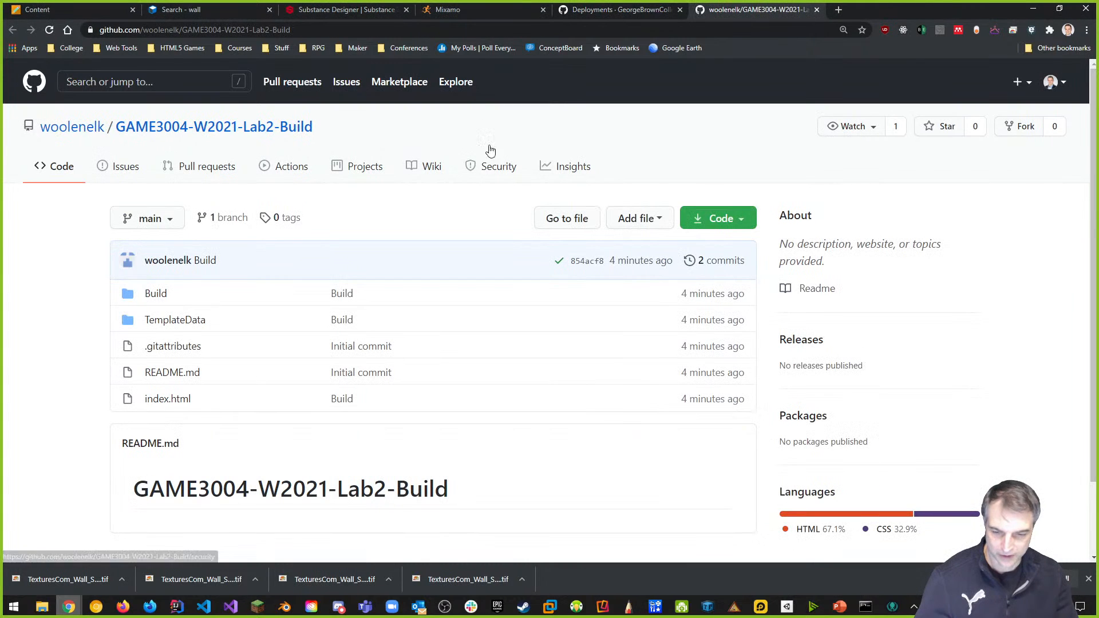
Step: Look over the student's GAME3004-W2021-Lab2-Build repository and open its live site from the github/pages commit check
scroll(630, 315, "down", 2)
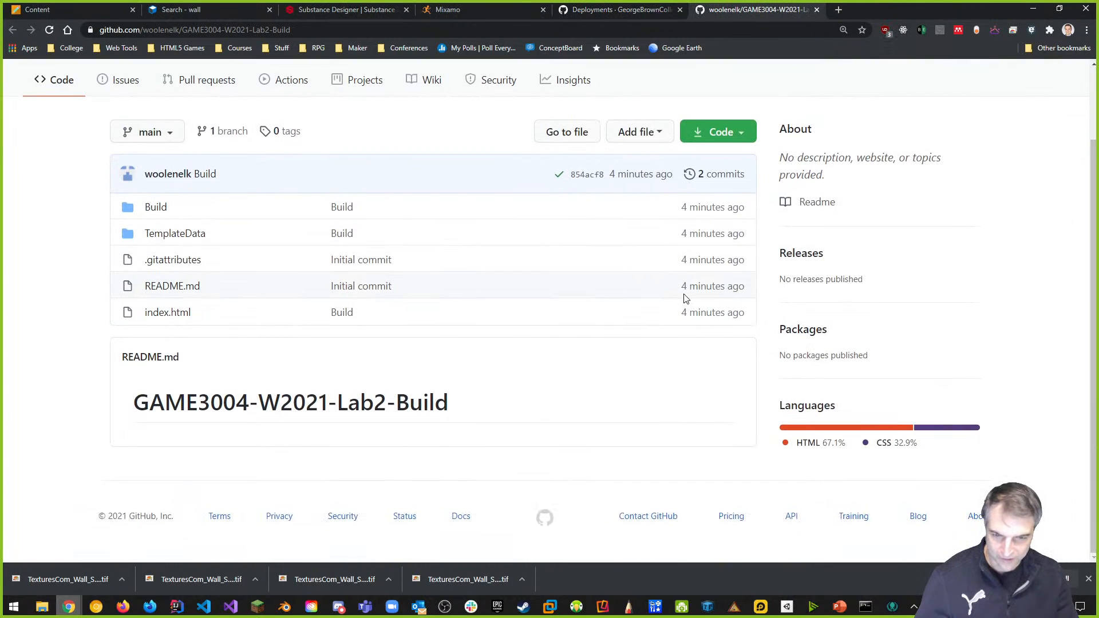
scroll(682, 298, "up", 1)
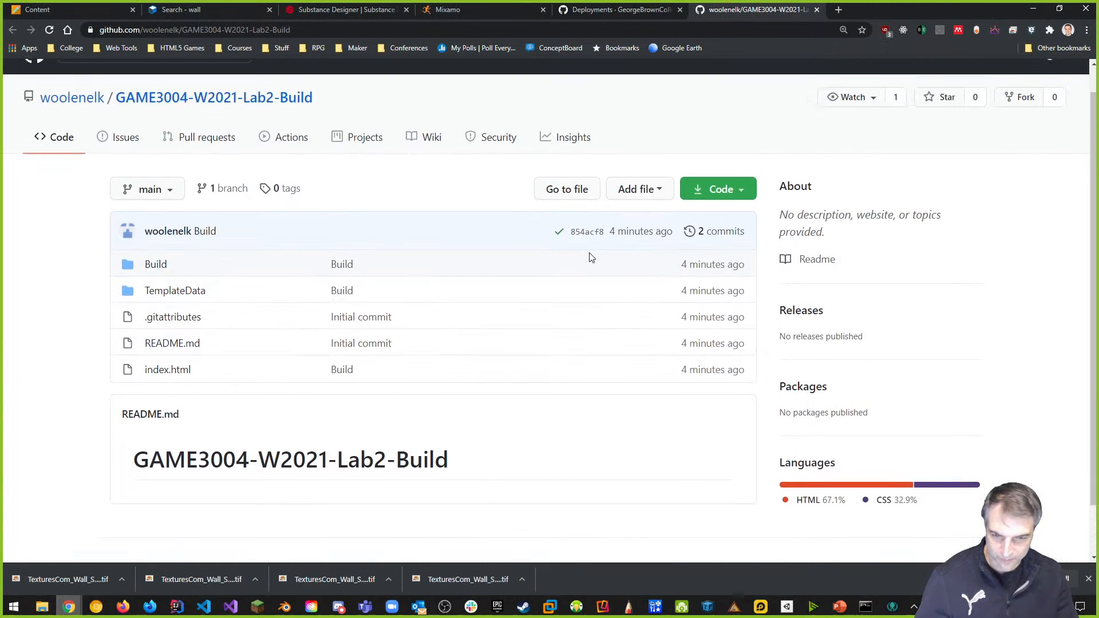
left_click(559, 234)
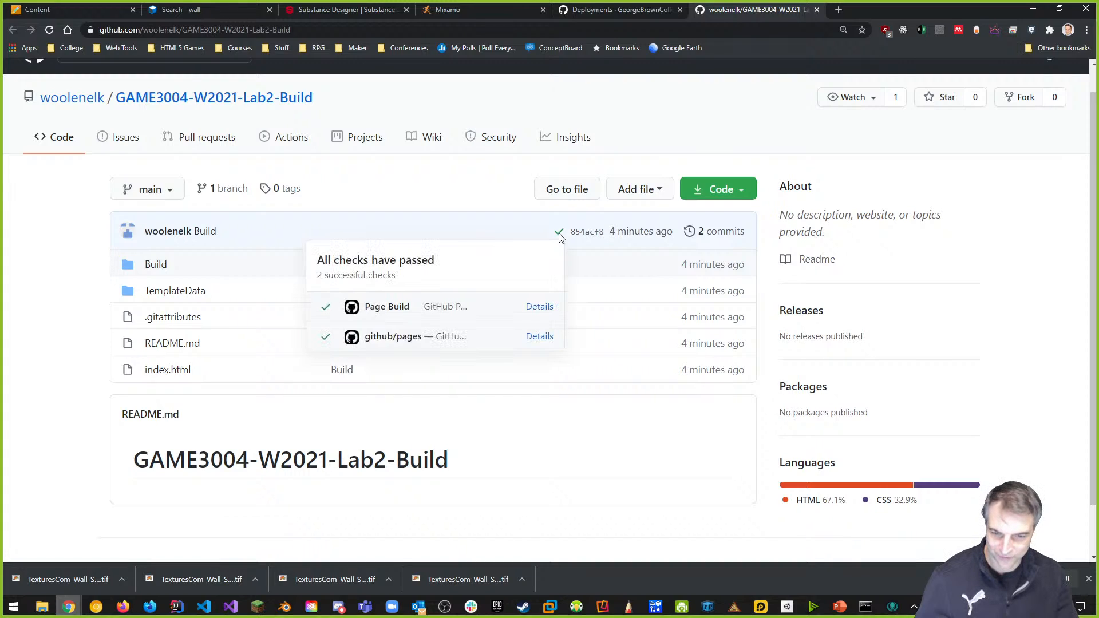
left_click(539, 339)
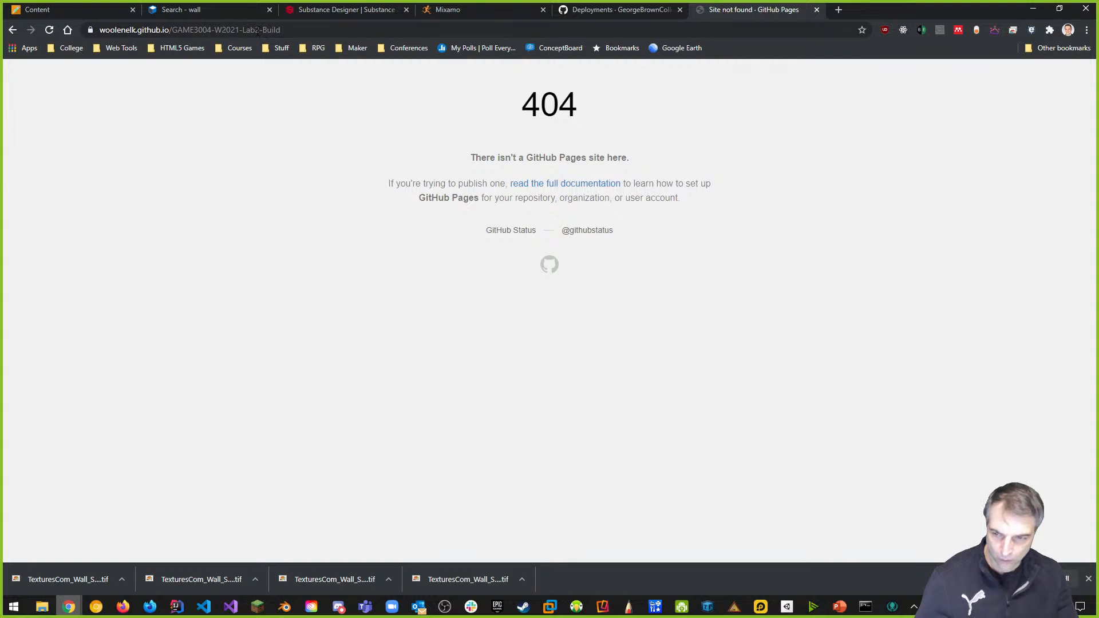
Step: Go back to the student's repository, reopen the live site from the github/pages check, and select its address
left_click(13, 30)
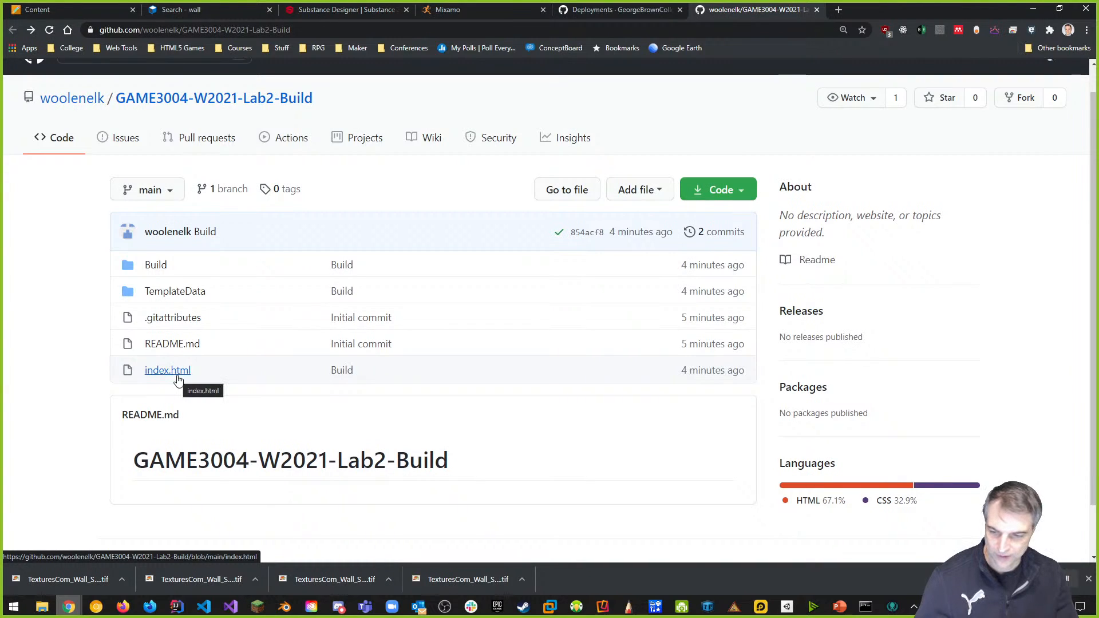
left_click(560, 234)
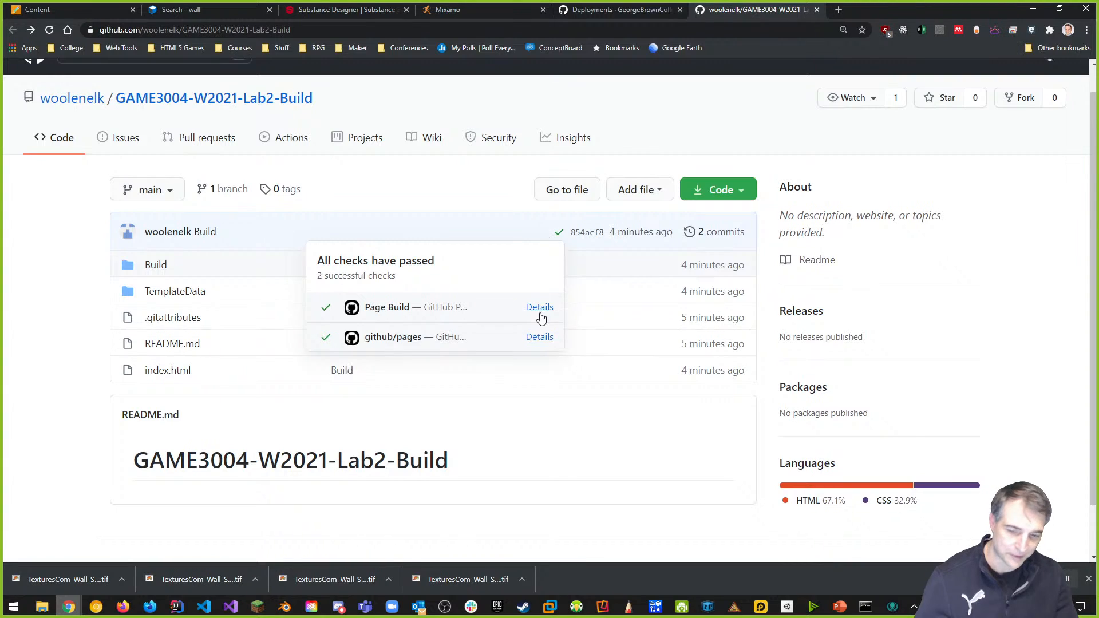
left_click(541, 338)
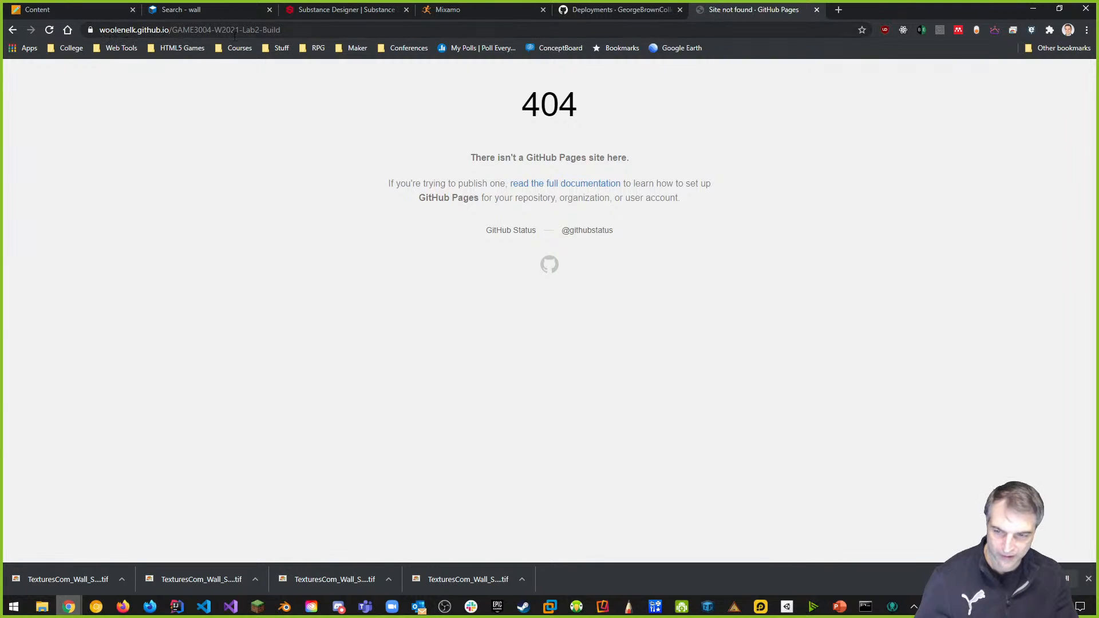
left_click(313, 30)
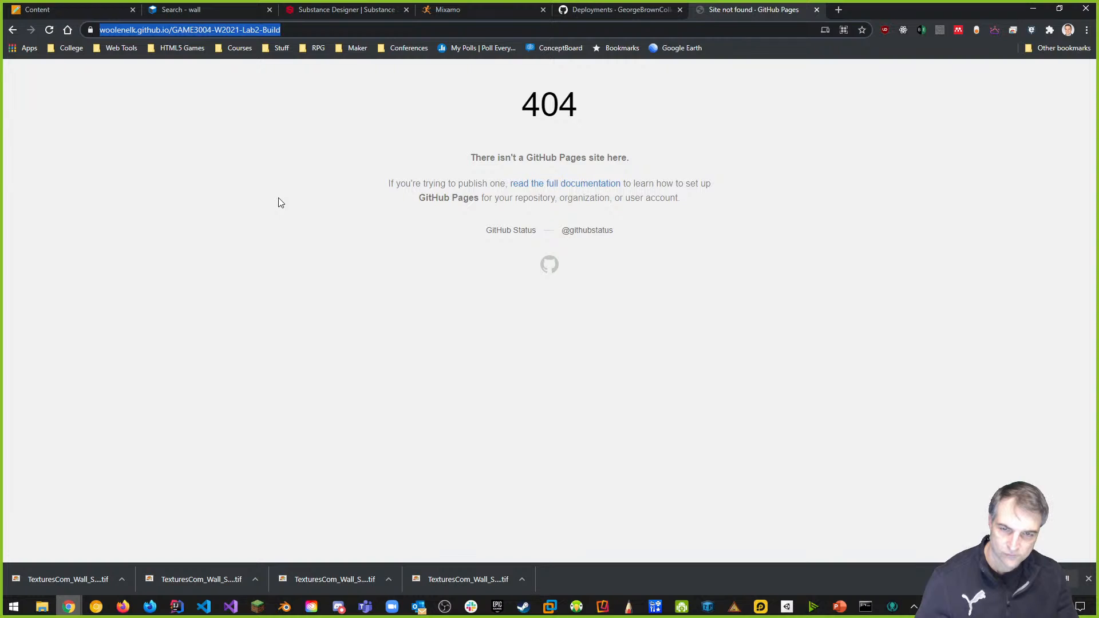
Step: Return to the student's repository page, then switch to Blender and open the most recent pillar.blend file
left_click(15, 32)
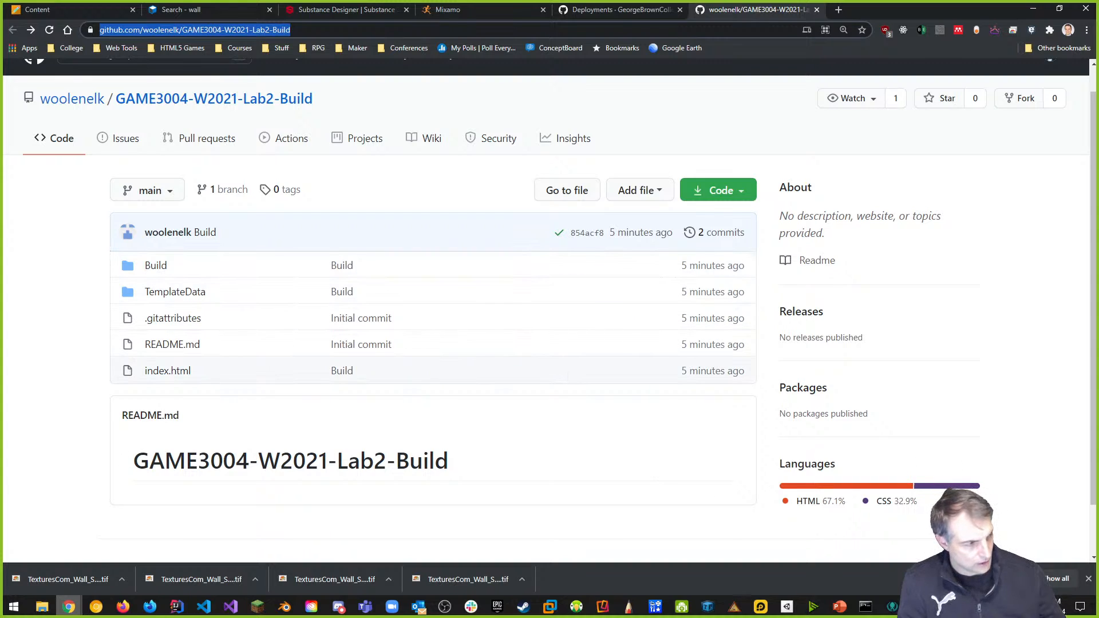
key("alt+Tab")
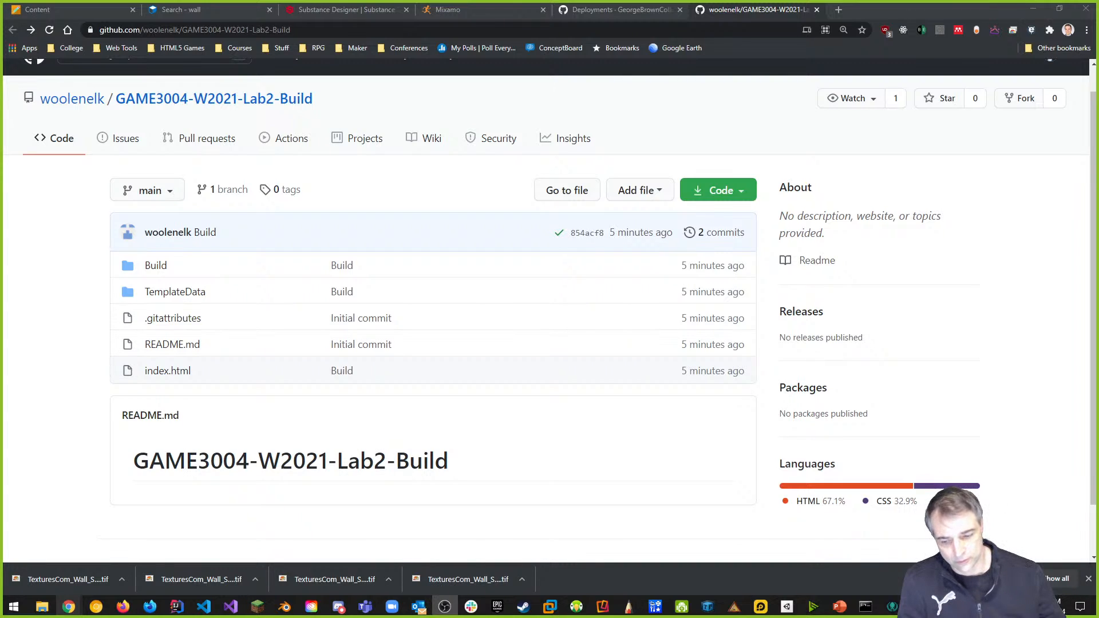
left_click(282, 608)
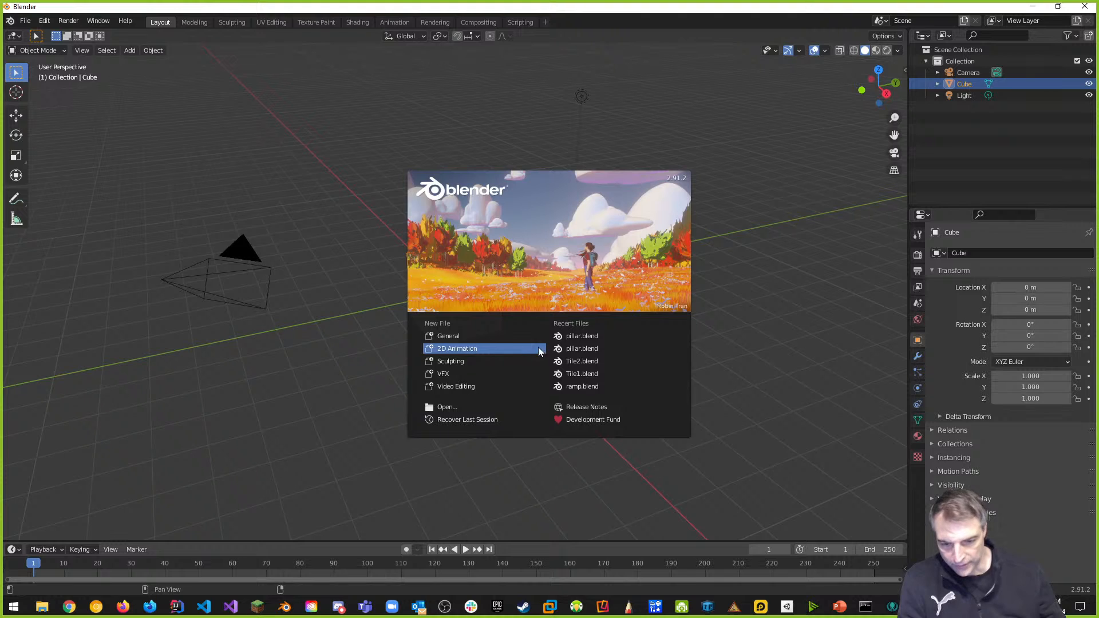
left_click(579, 336)
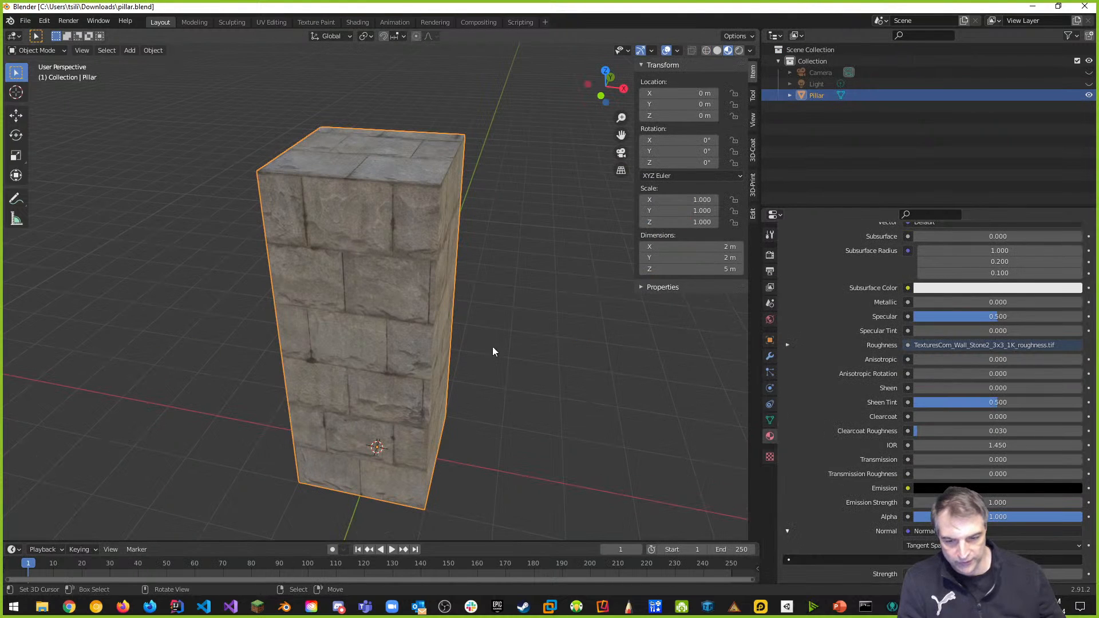
middle_click_drag(507, 346, 508, 336)
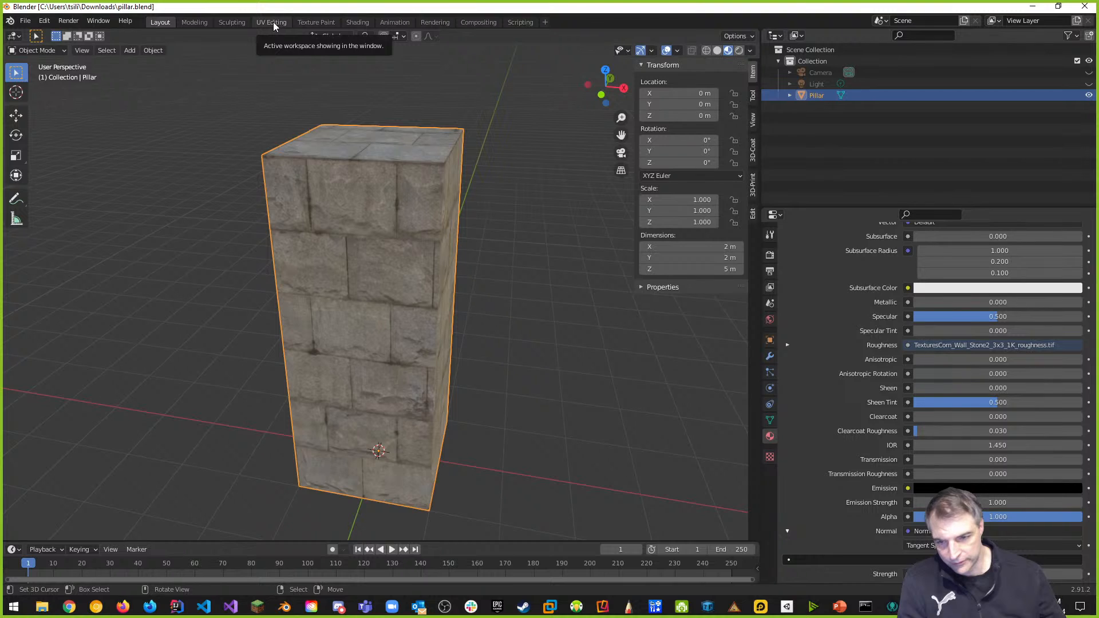
Step: Inspect the pillar's material nodes in the Shading workspace with an enlarged 3D viewport, and its unwrapped faces in the UV Editing workspace
left_click(355, 23)
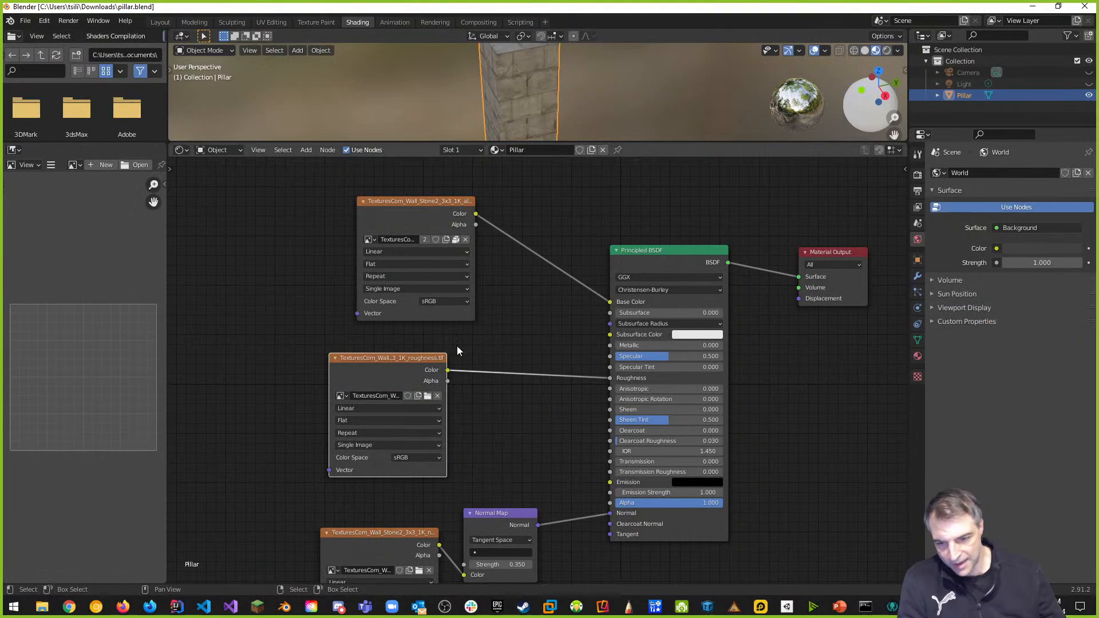
middle_click_drag(542, 240, 505, 344)
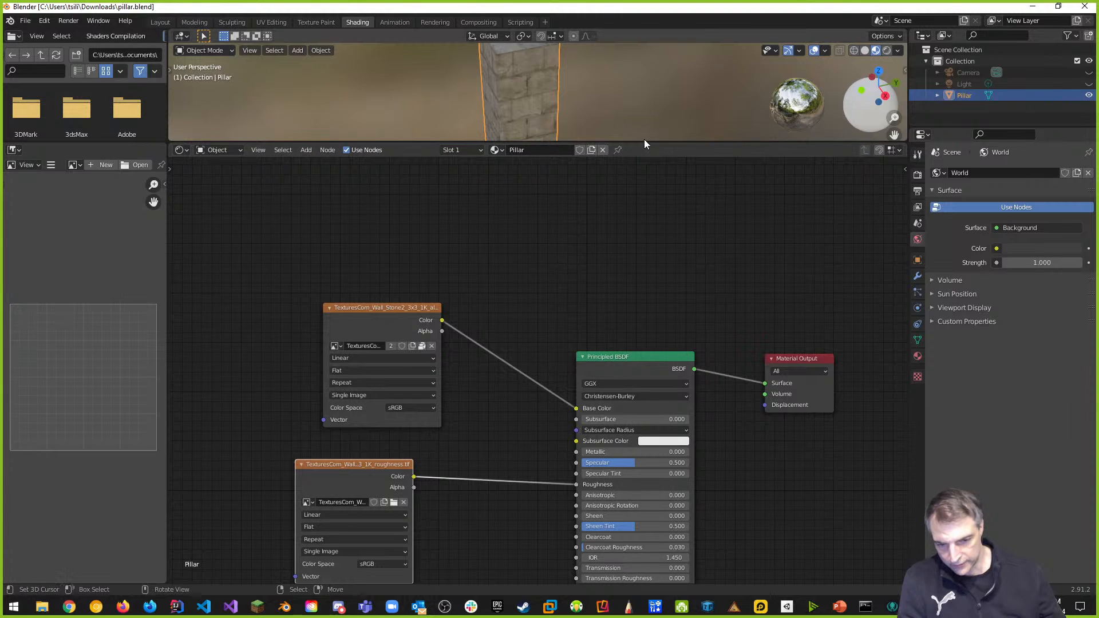
left_click_drag(642, 142, 618, 288)
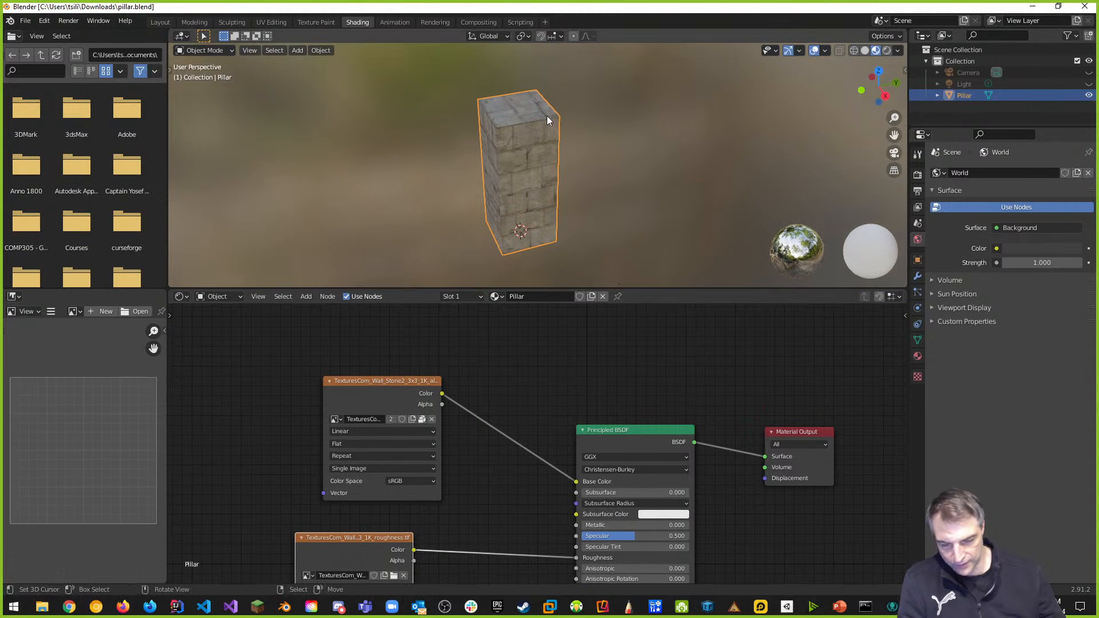
middle_click_drag(592, 251, 577, 208)
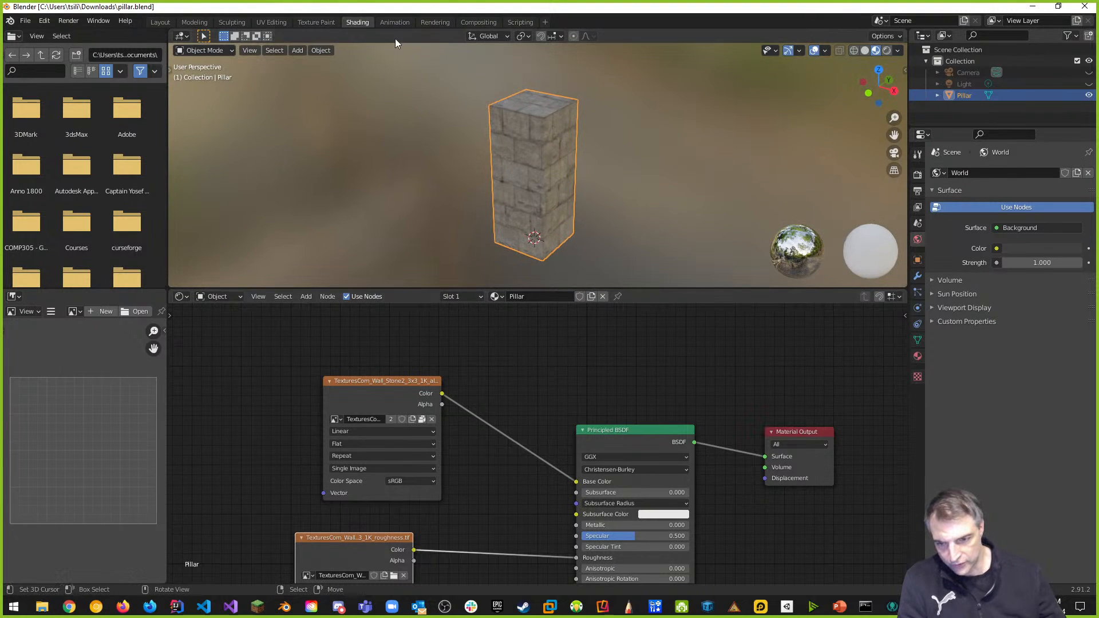
left_click(274, 22)
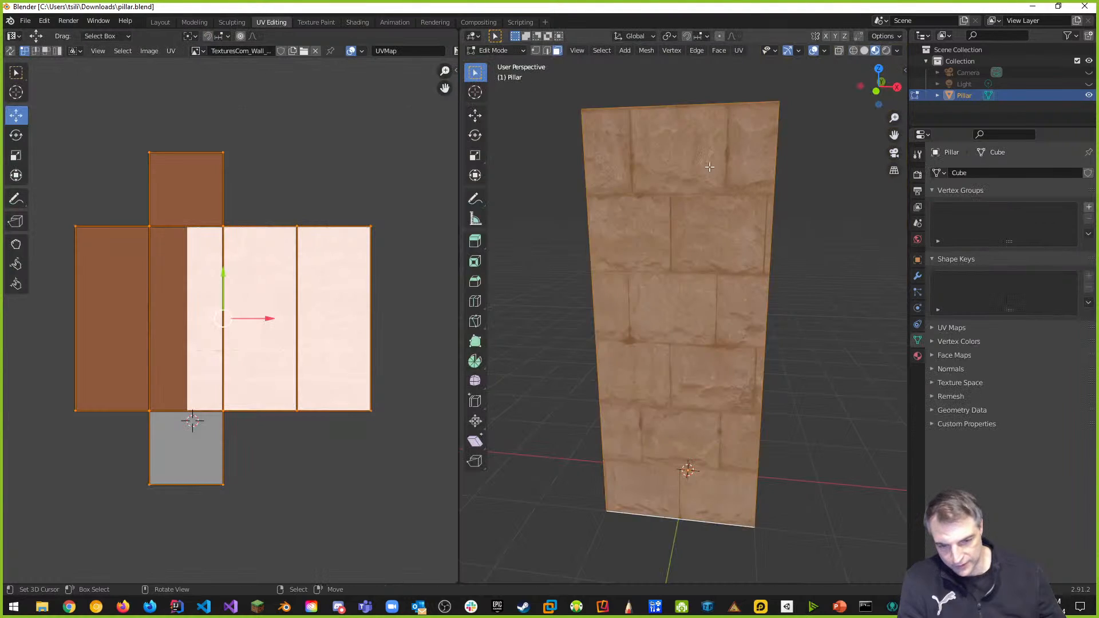
middle_click_drag(679, 292, 609, 338)
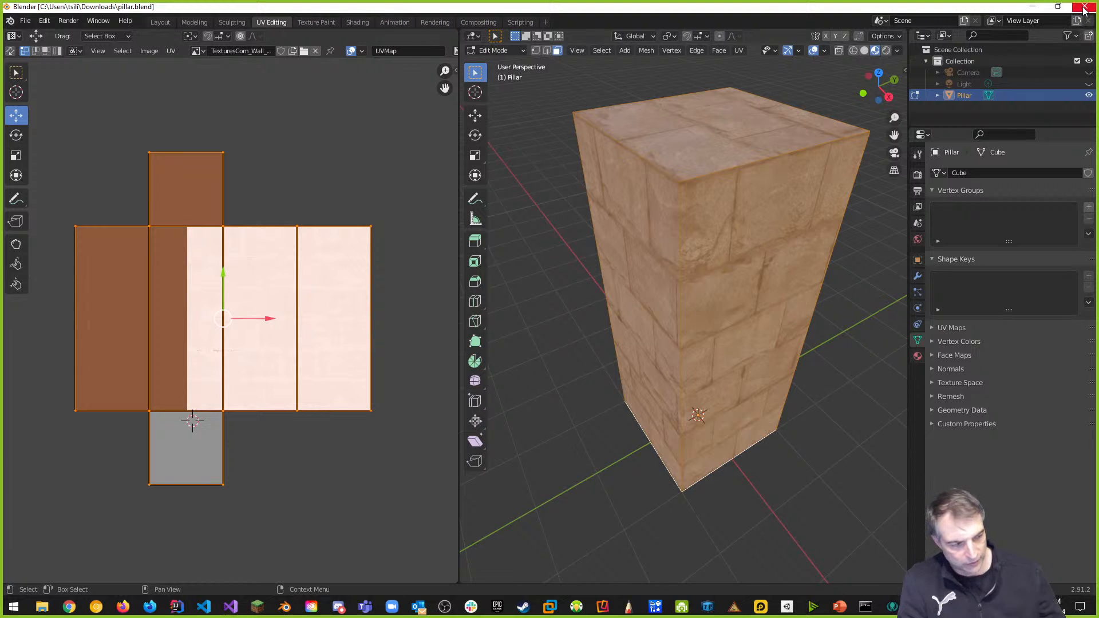
Step: Switch to Unity Hub and open the GAME3004-W2021-Lab2b project to view the textured pillar in the scene
left_click(789, 608)
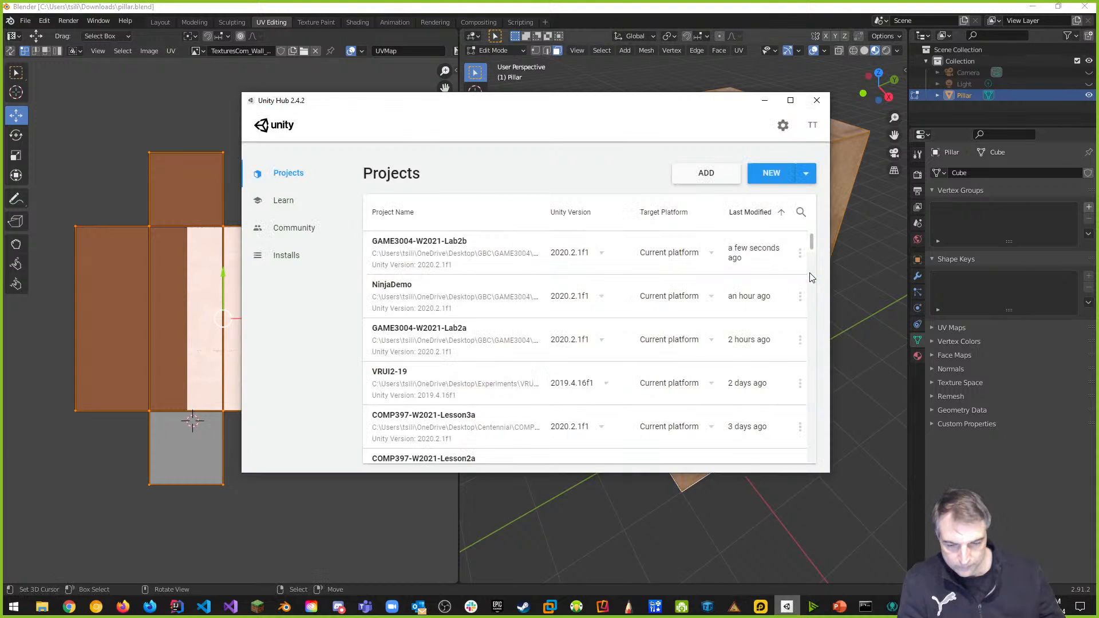
left_click(468, 250)
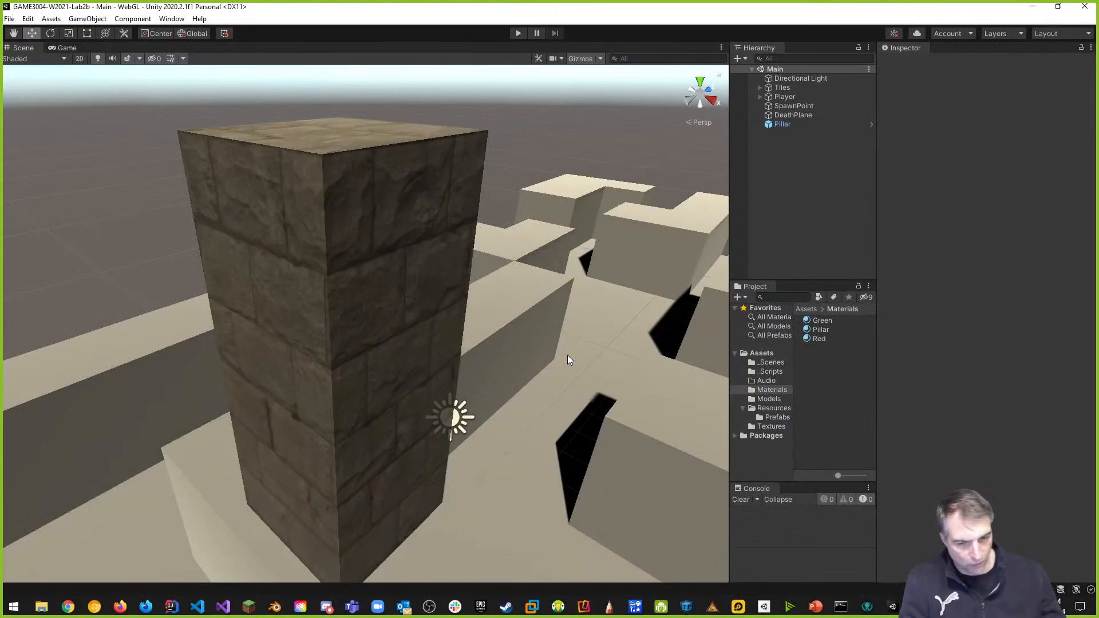
mouse_move(525, 323)
middle_mouse_down()
mouse_move(559, 286)
mouse_move(546, 240)
mouse_move(522, 337)
middle_mouse_up()
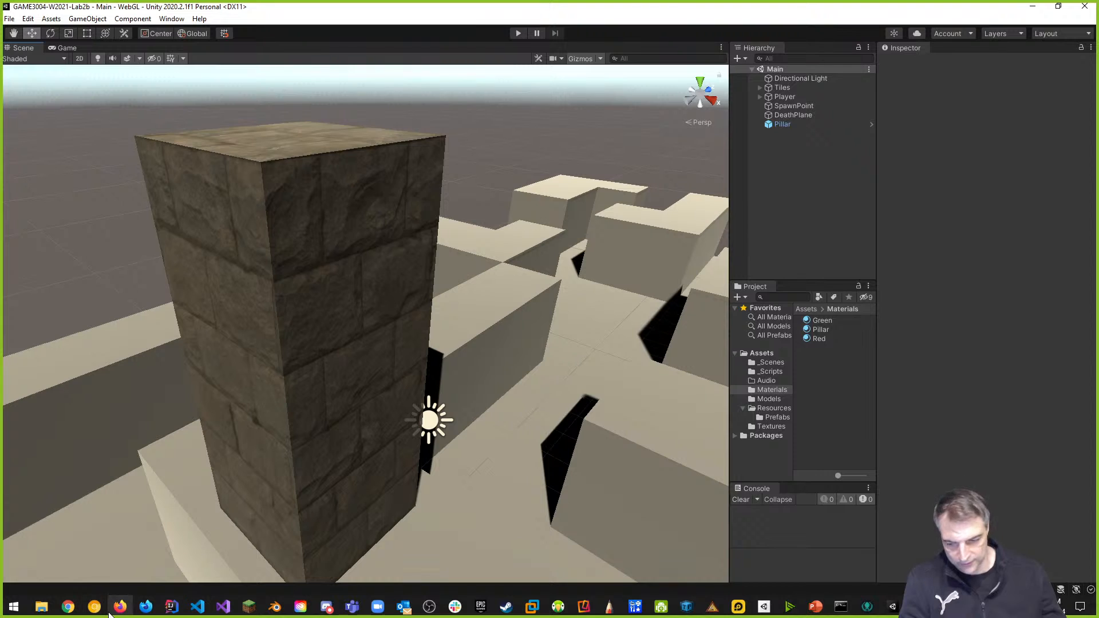
Step: Switch back to Chrome and close the student's GAME3004-W2021-Lab2-Build repository page
left_click(68, 608)
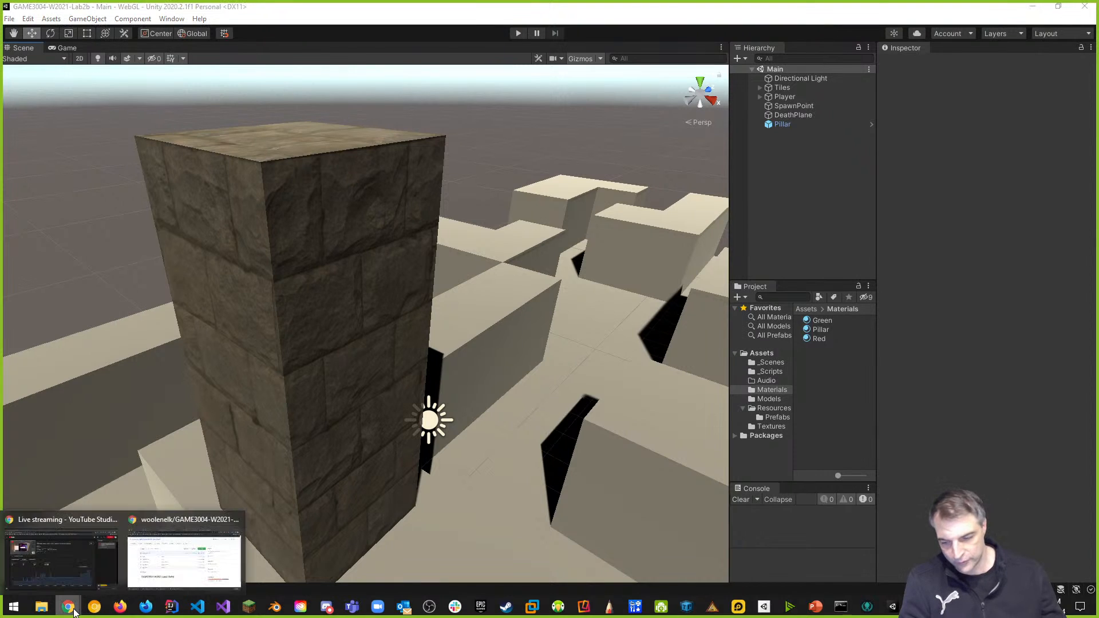
left_click(172, 564)
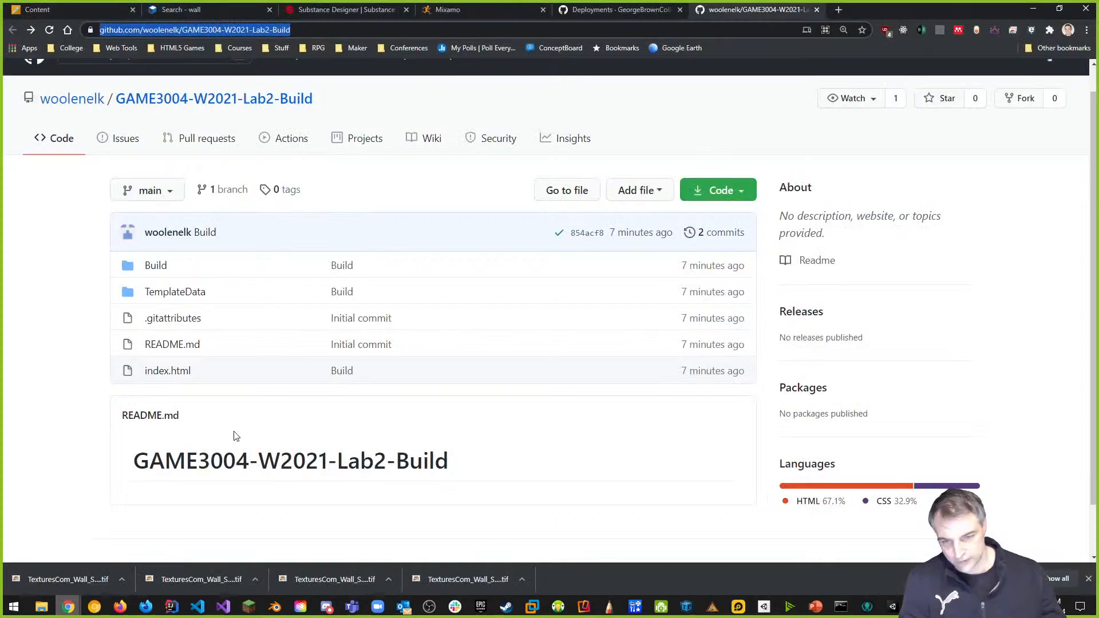
left_click(817, 10)
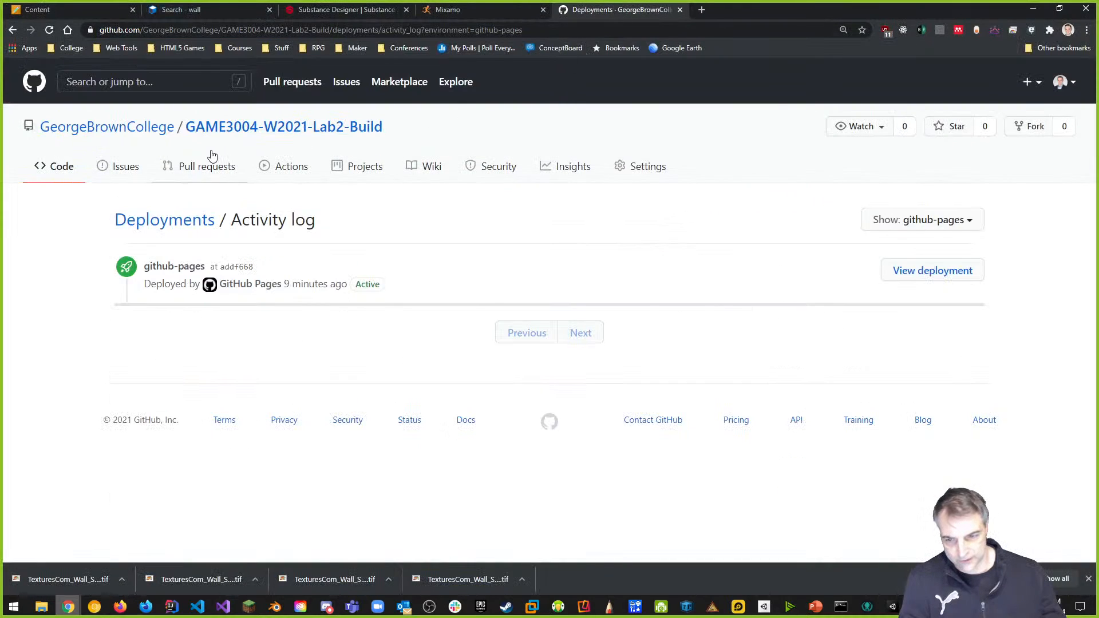
Step: View the active github-pages deployment of GeorgeBrownCollege's Lab 2 build and try the WebGL game in full screen and in the page
left_click(936, 273)
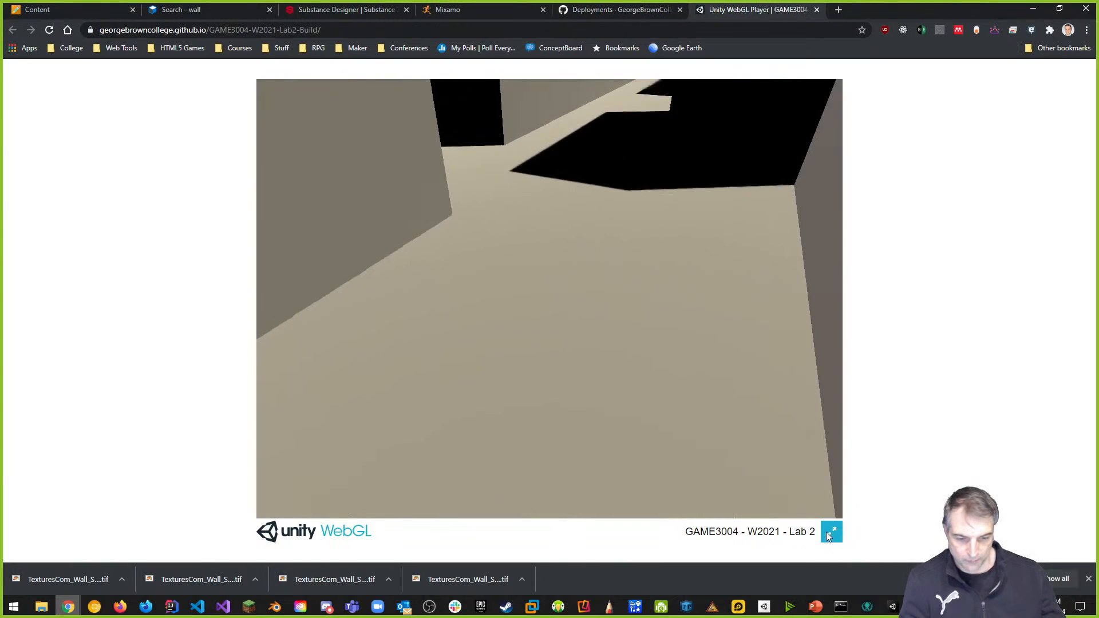
left_click(827, 534)
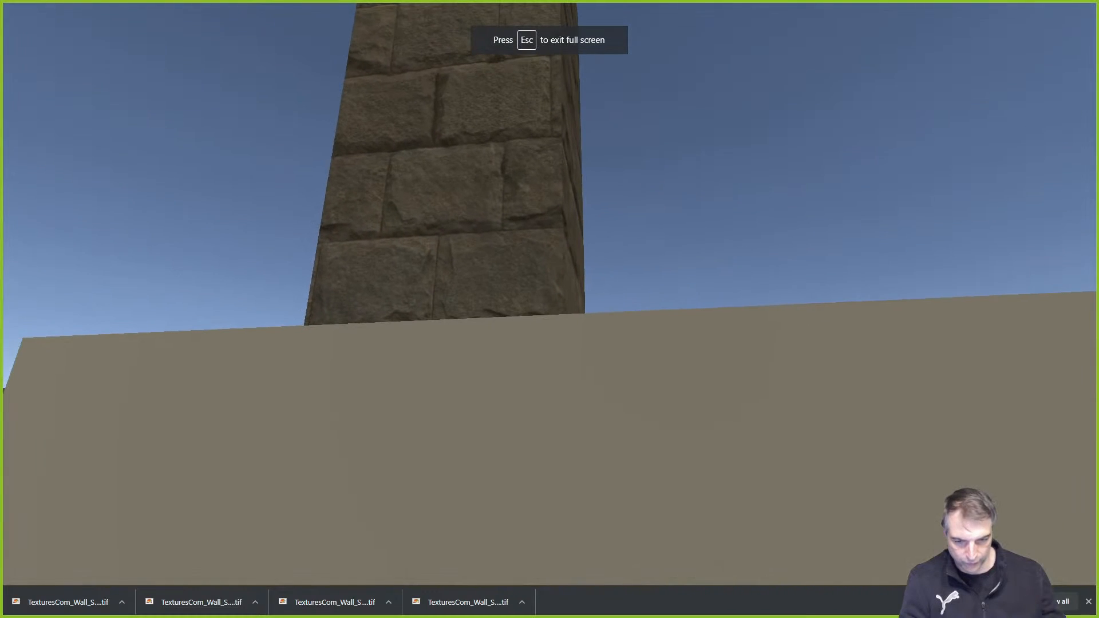
key("Escape")
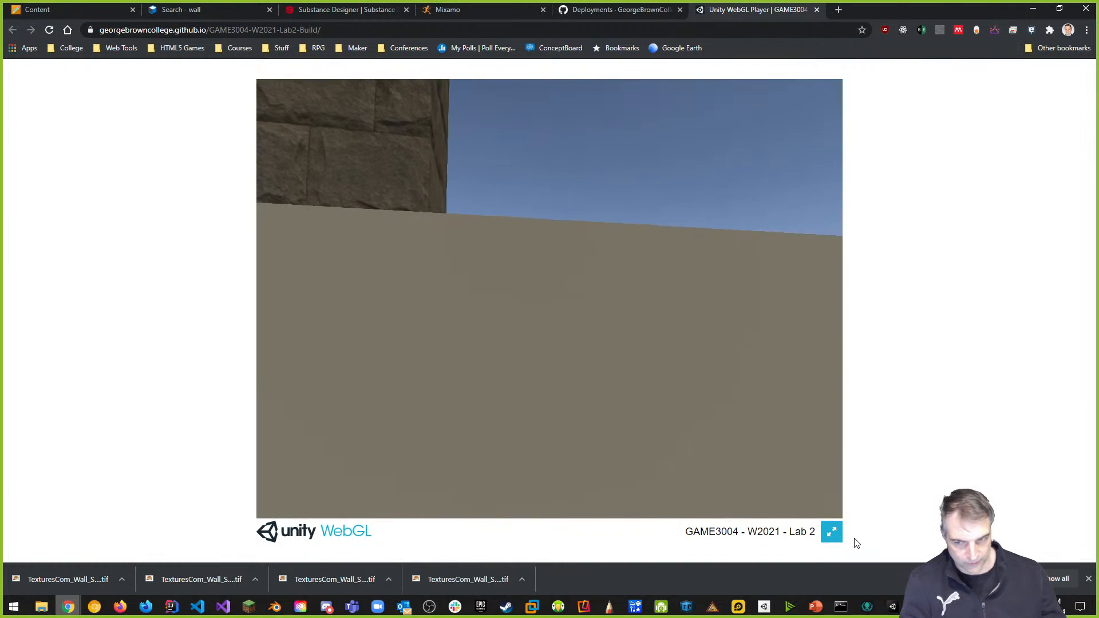
left_click(810, 455)
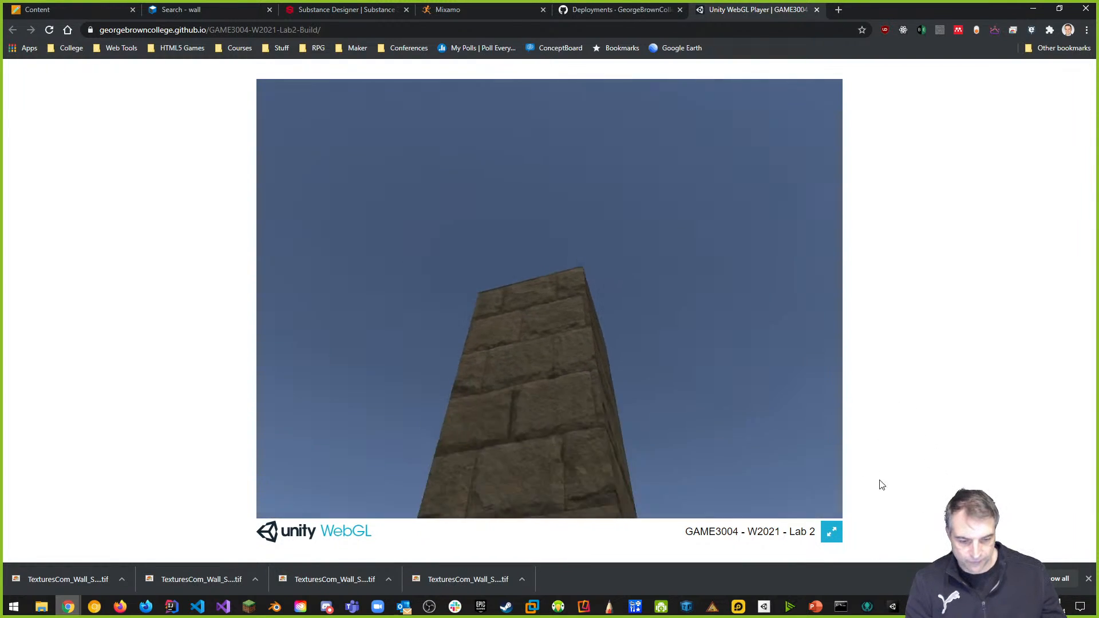
Step: Switch to the Lesson 4 presentation in PowerPoint and review the Core work – Part 1 items on the This Week slide by highlighting them
left_click(815, 606)
left_click(624, 342)
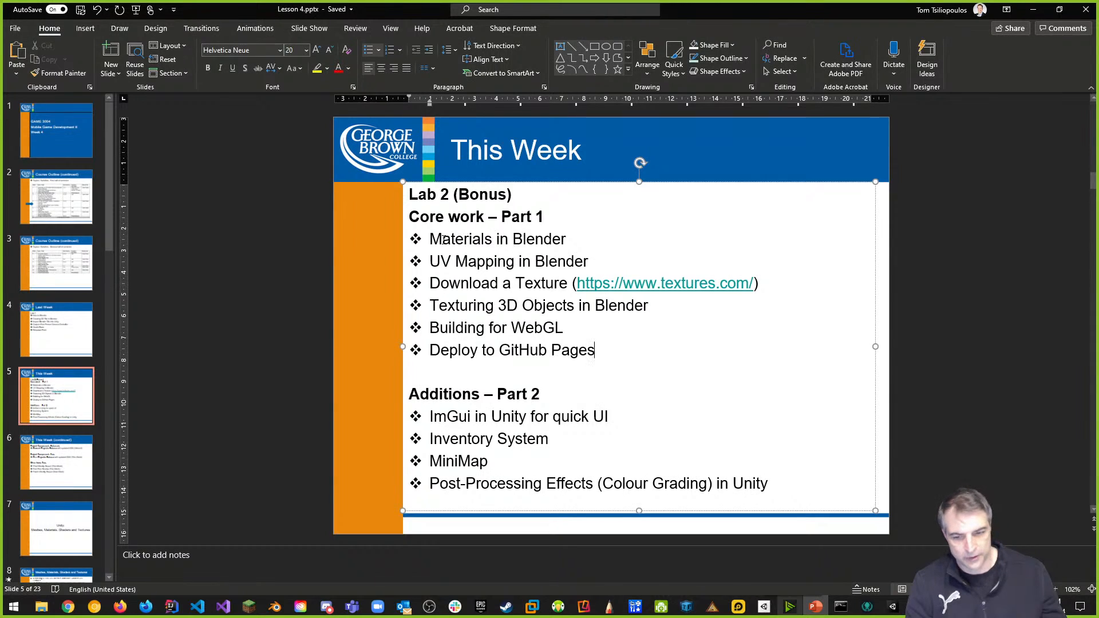
left_click_drag(430, 239, 569, 240)
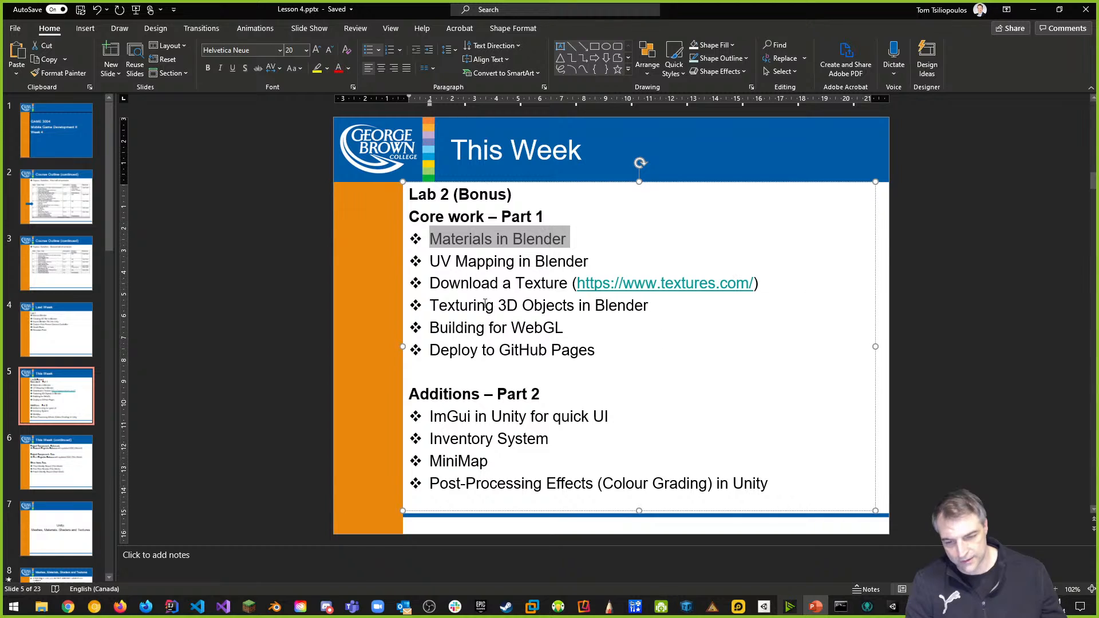
left_click_drag(431, 327, 576, 330)
left_click_drag(432, 351, 601, 352)
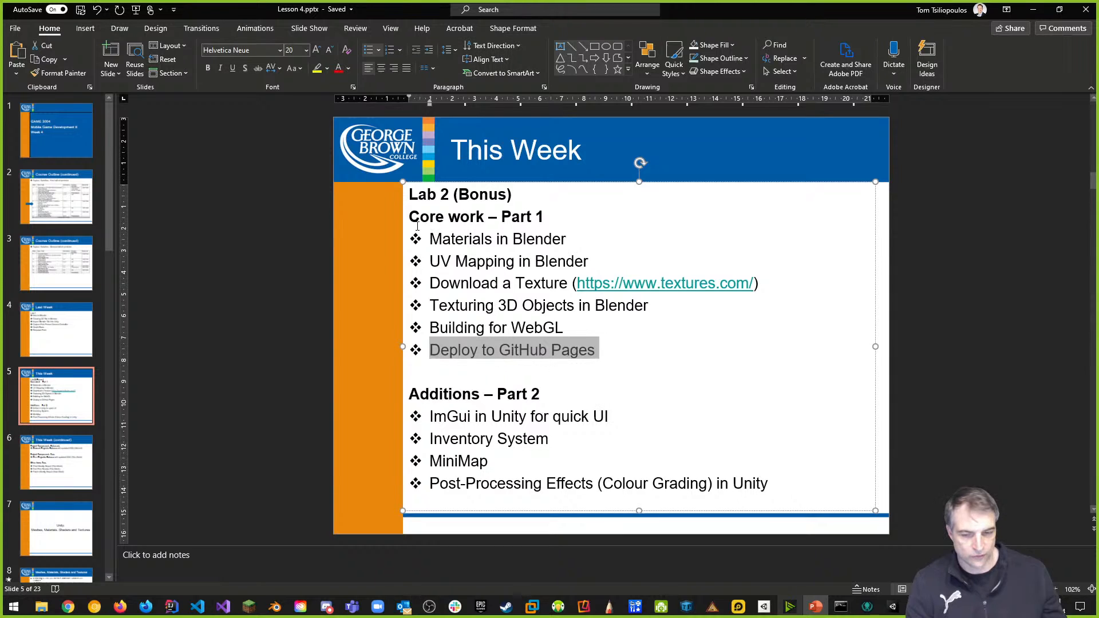
left_click_drag(410, 217, 613, 356)
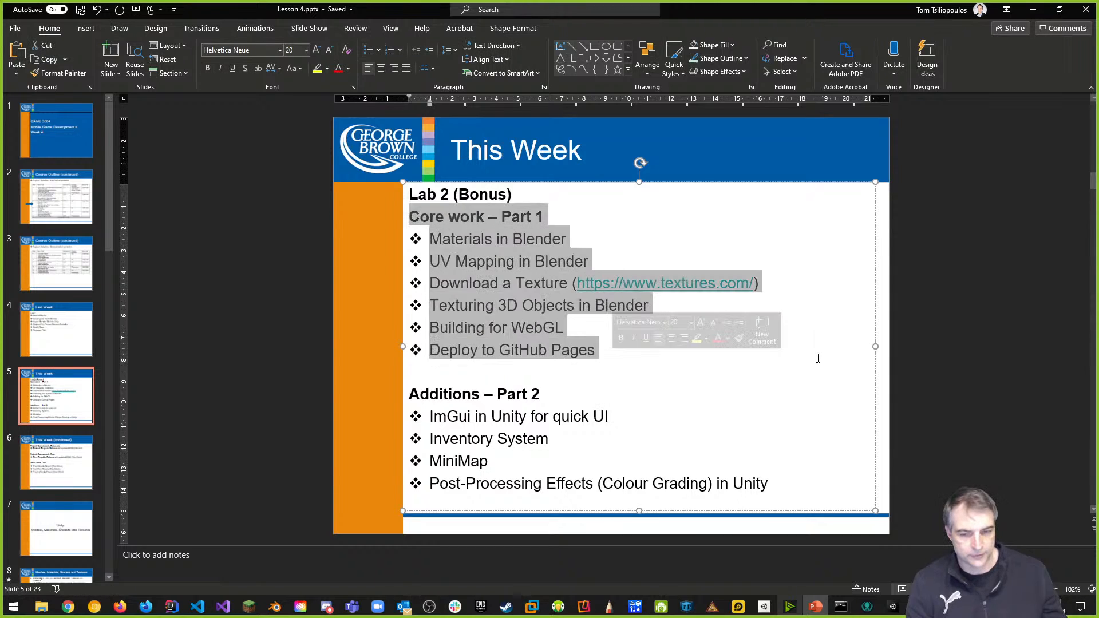
left_click(767, 229)
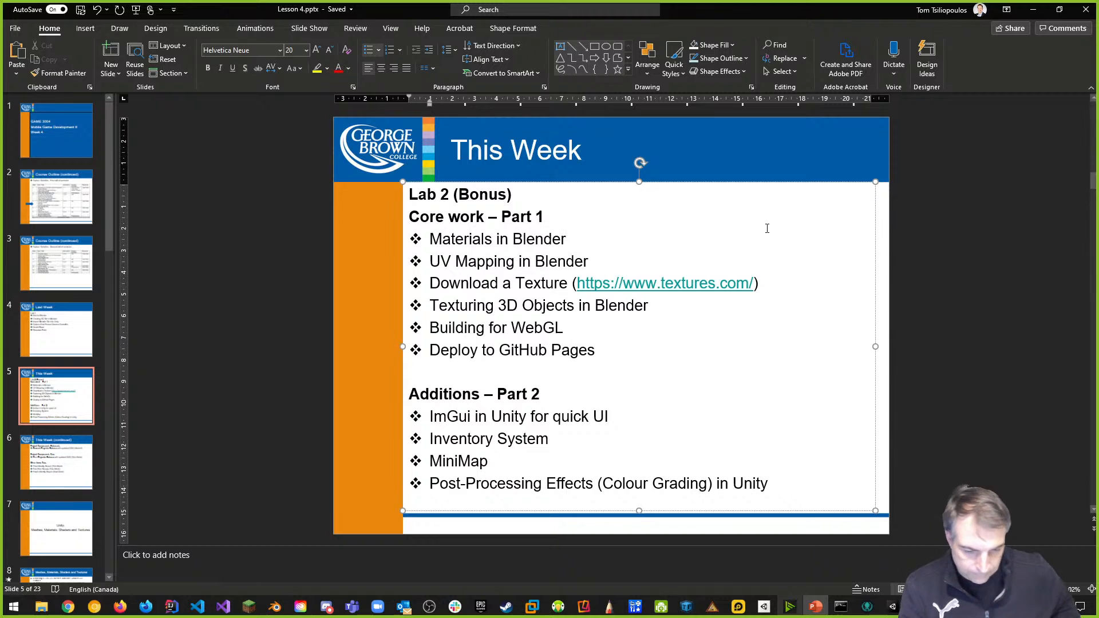